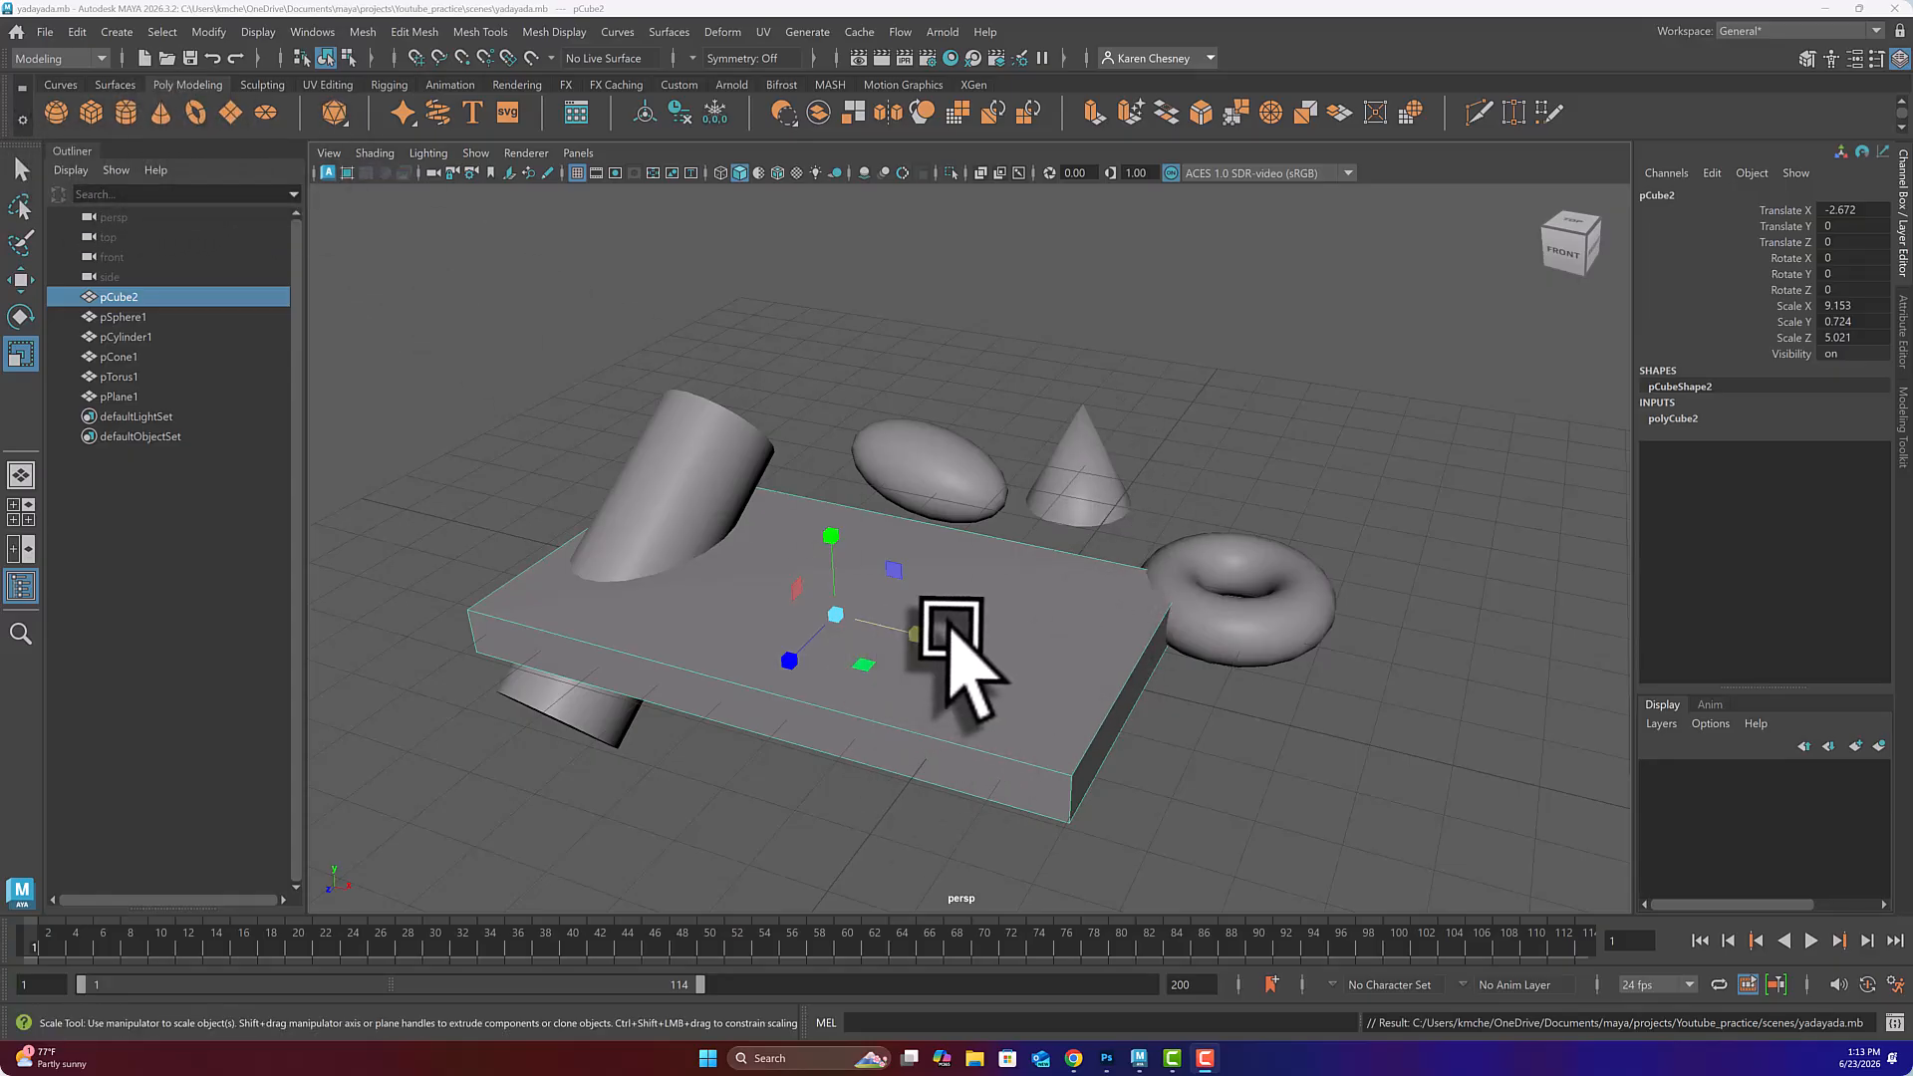
{"action": "key", "text": "w"}
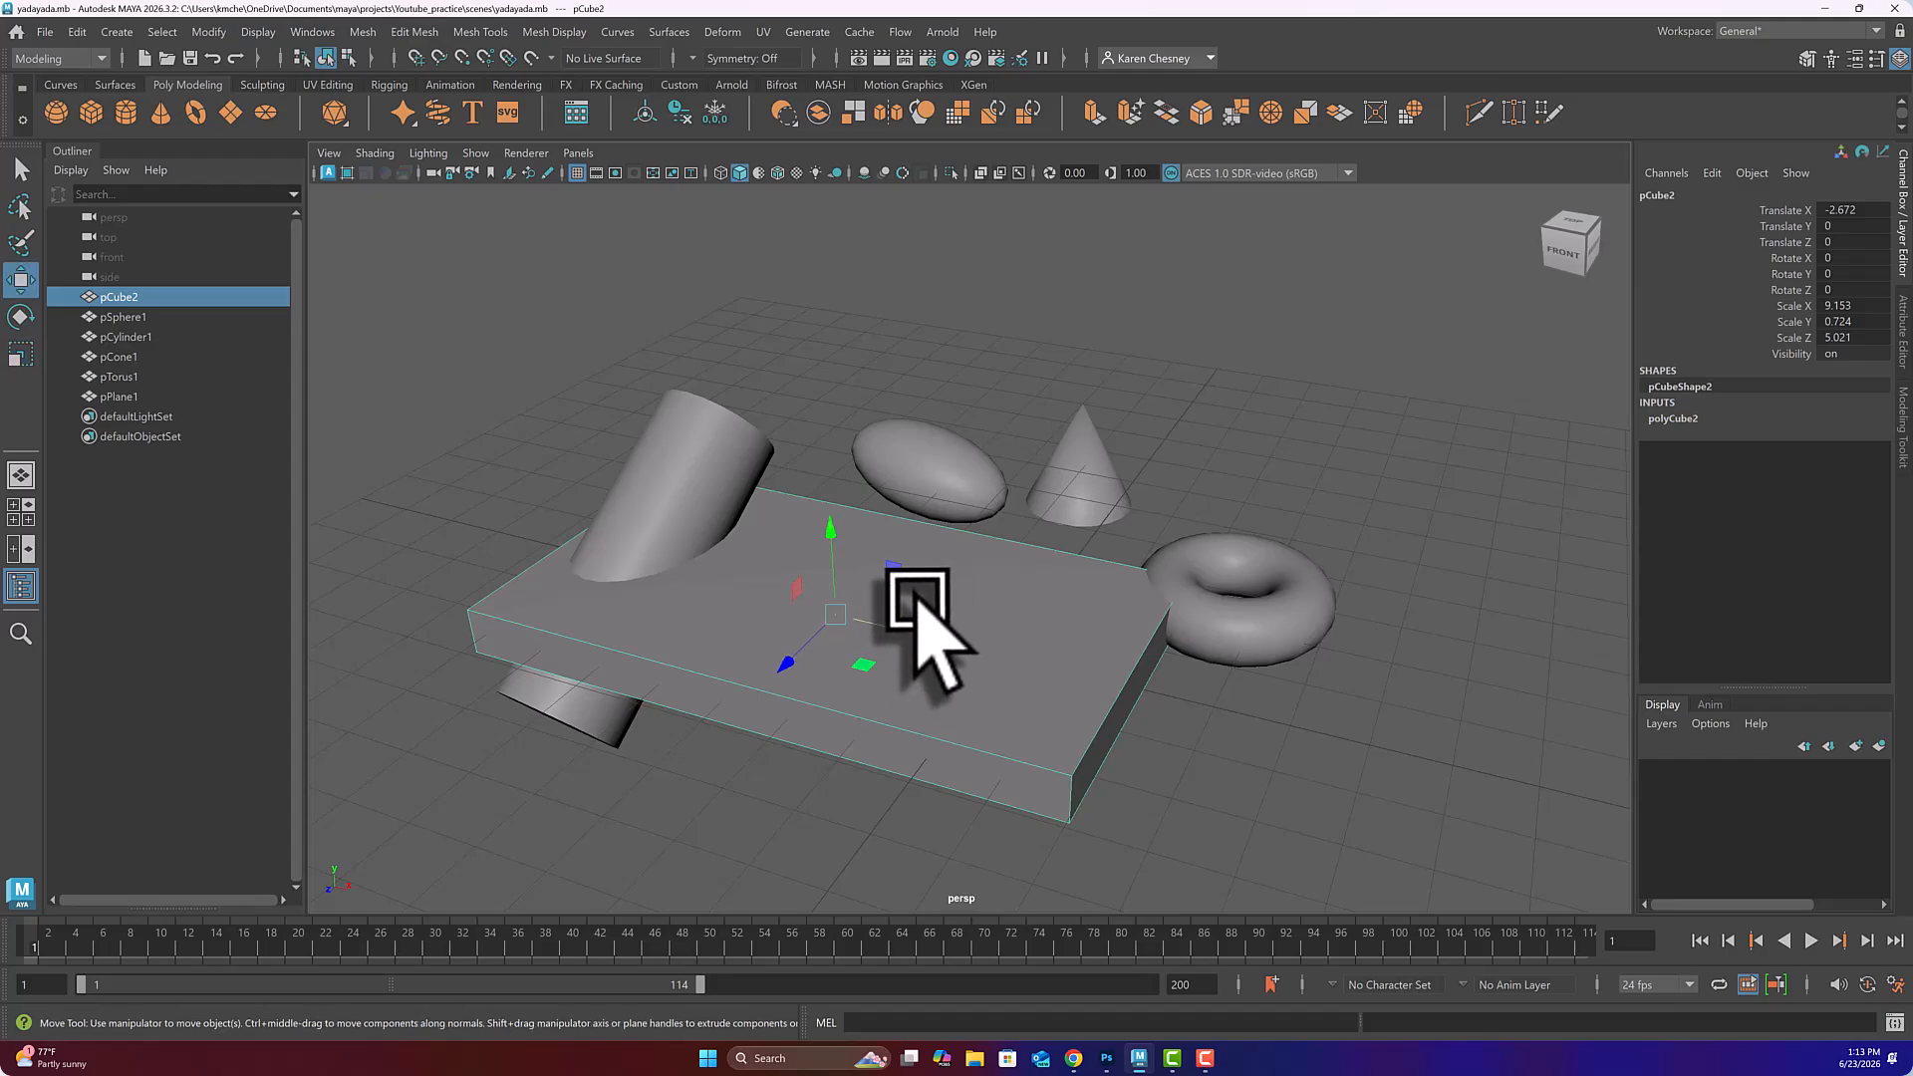
{"action": "key", "text": "e"}
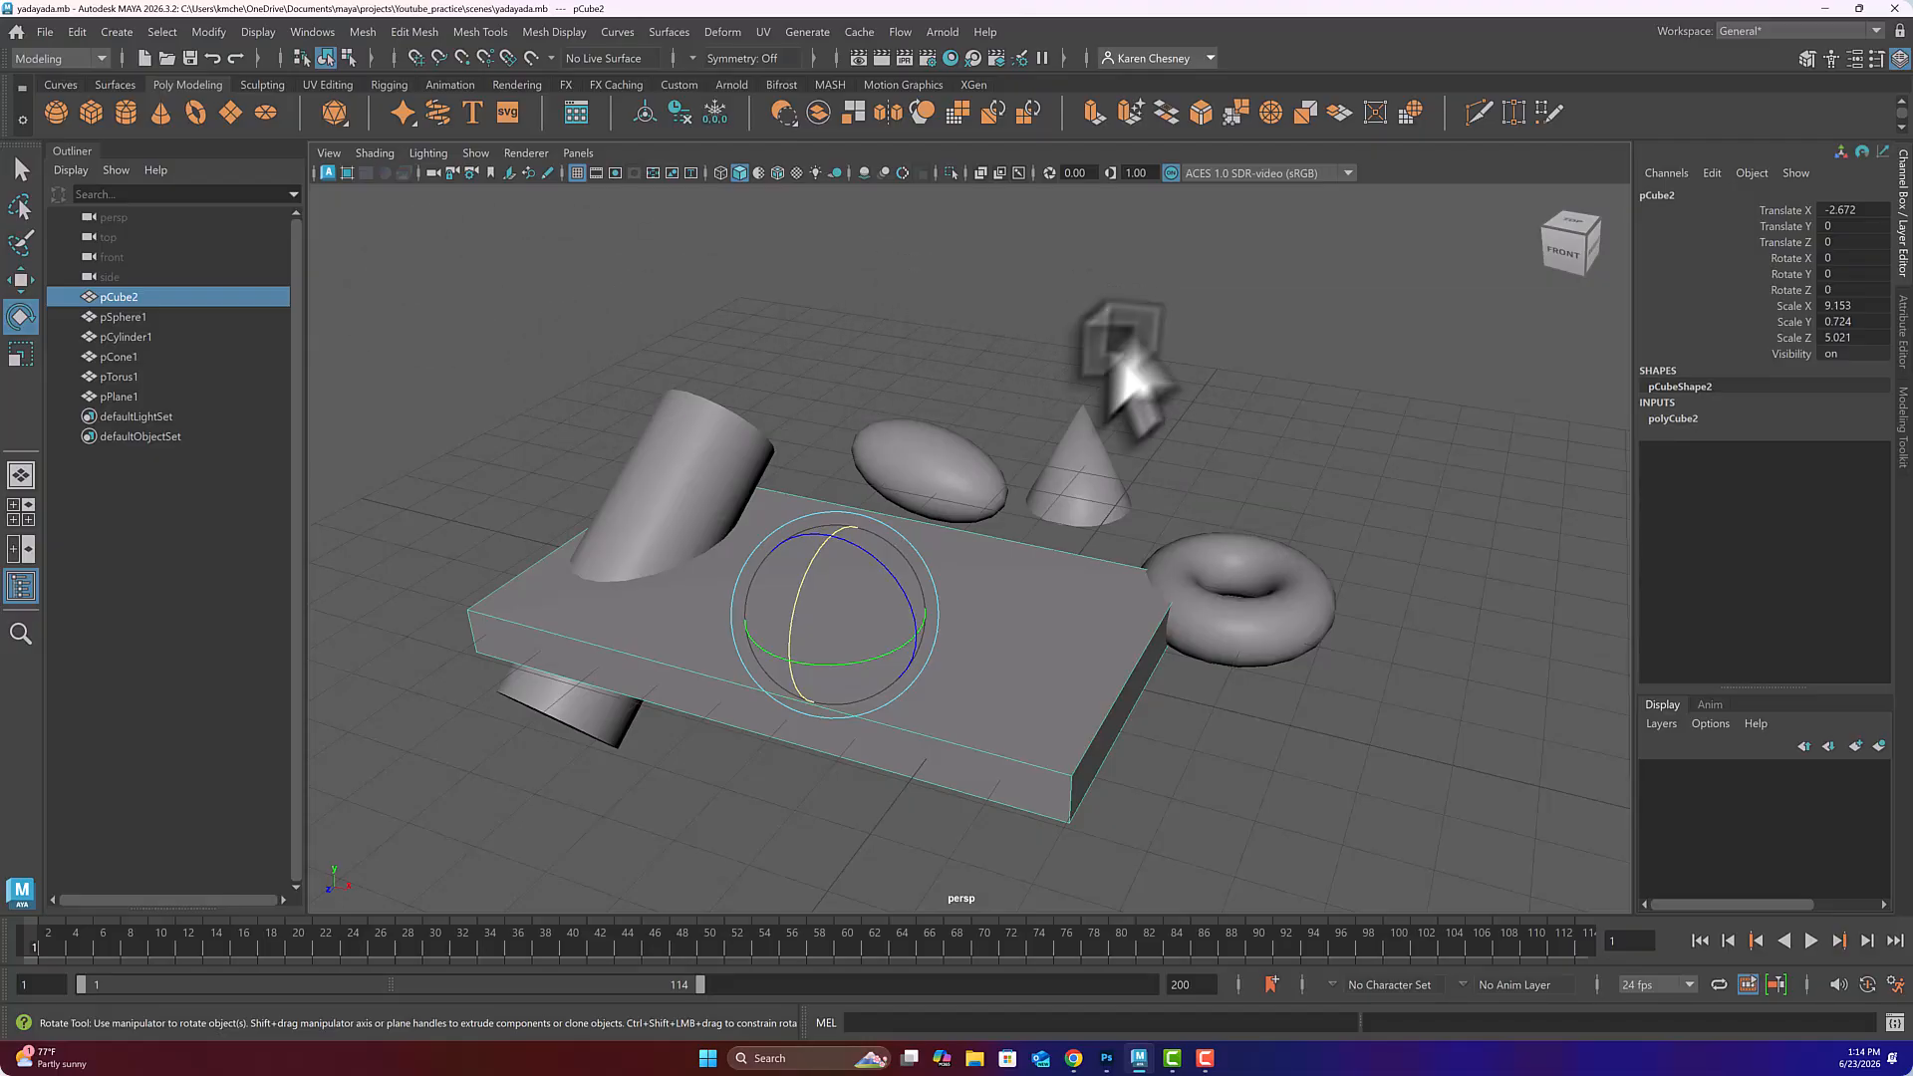
- Set the current project to the Youtube_practice folder
{"action": "left_click", "coordinate": [45, 31]}
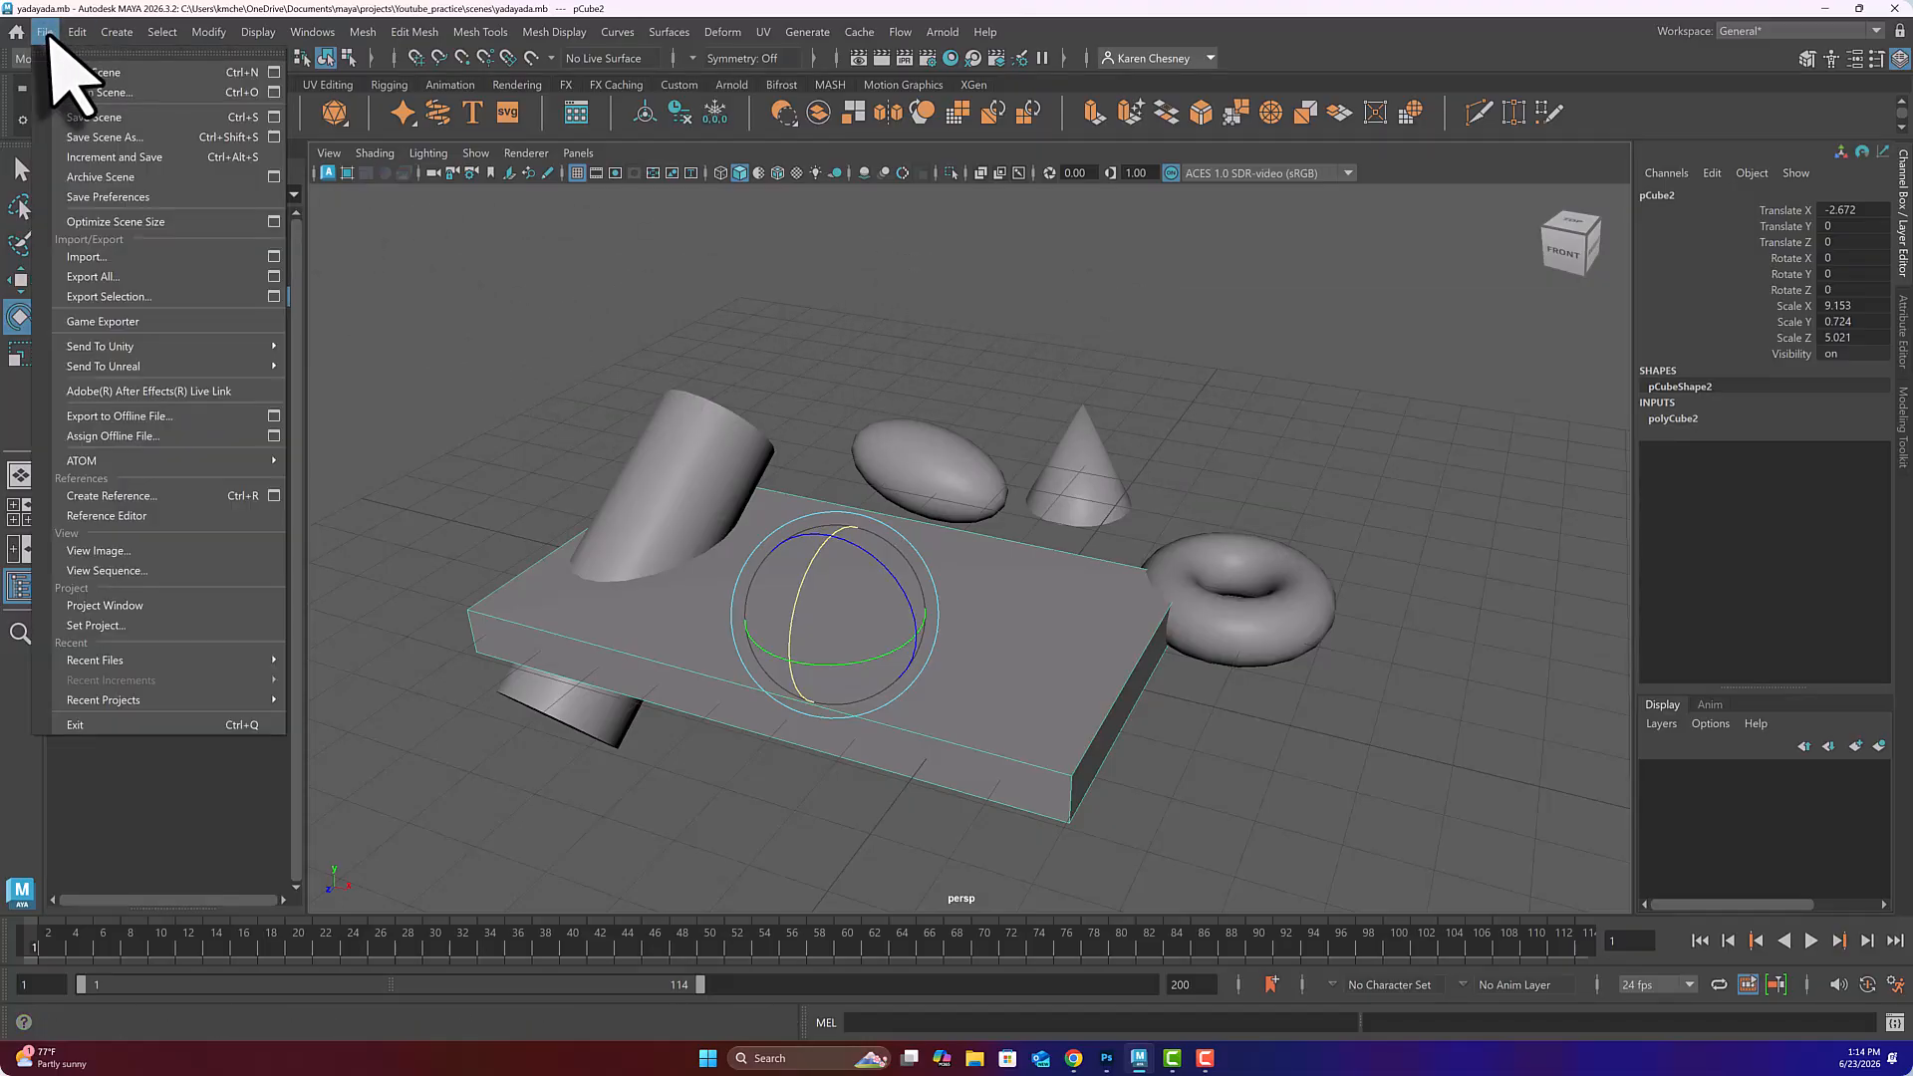
{"action": "left_click", "coordinate": [110, 626]}
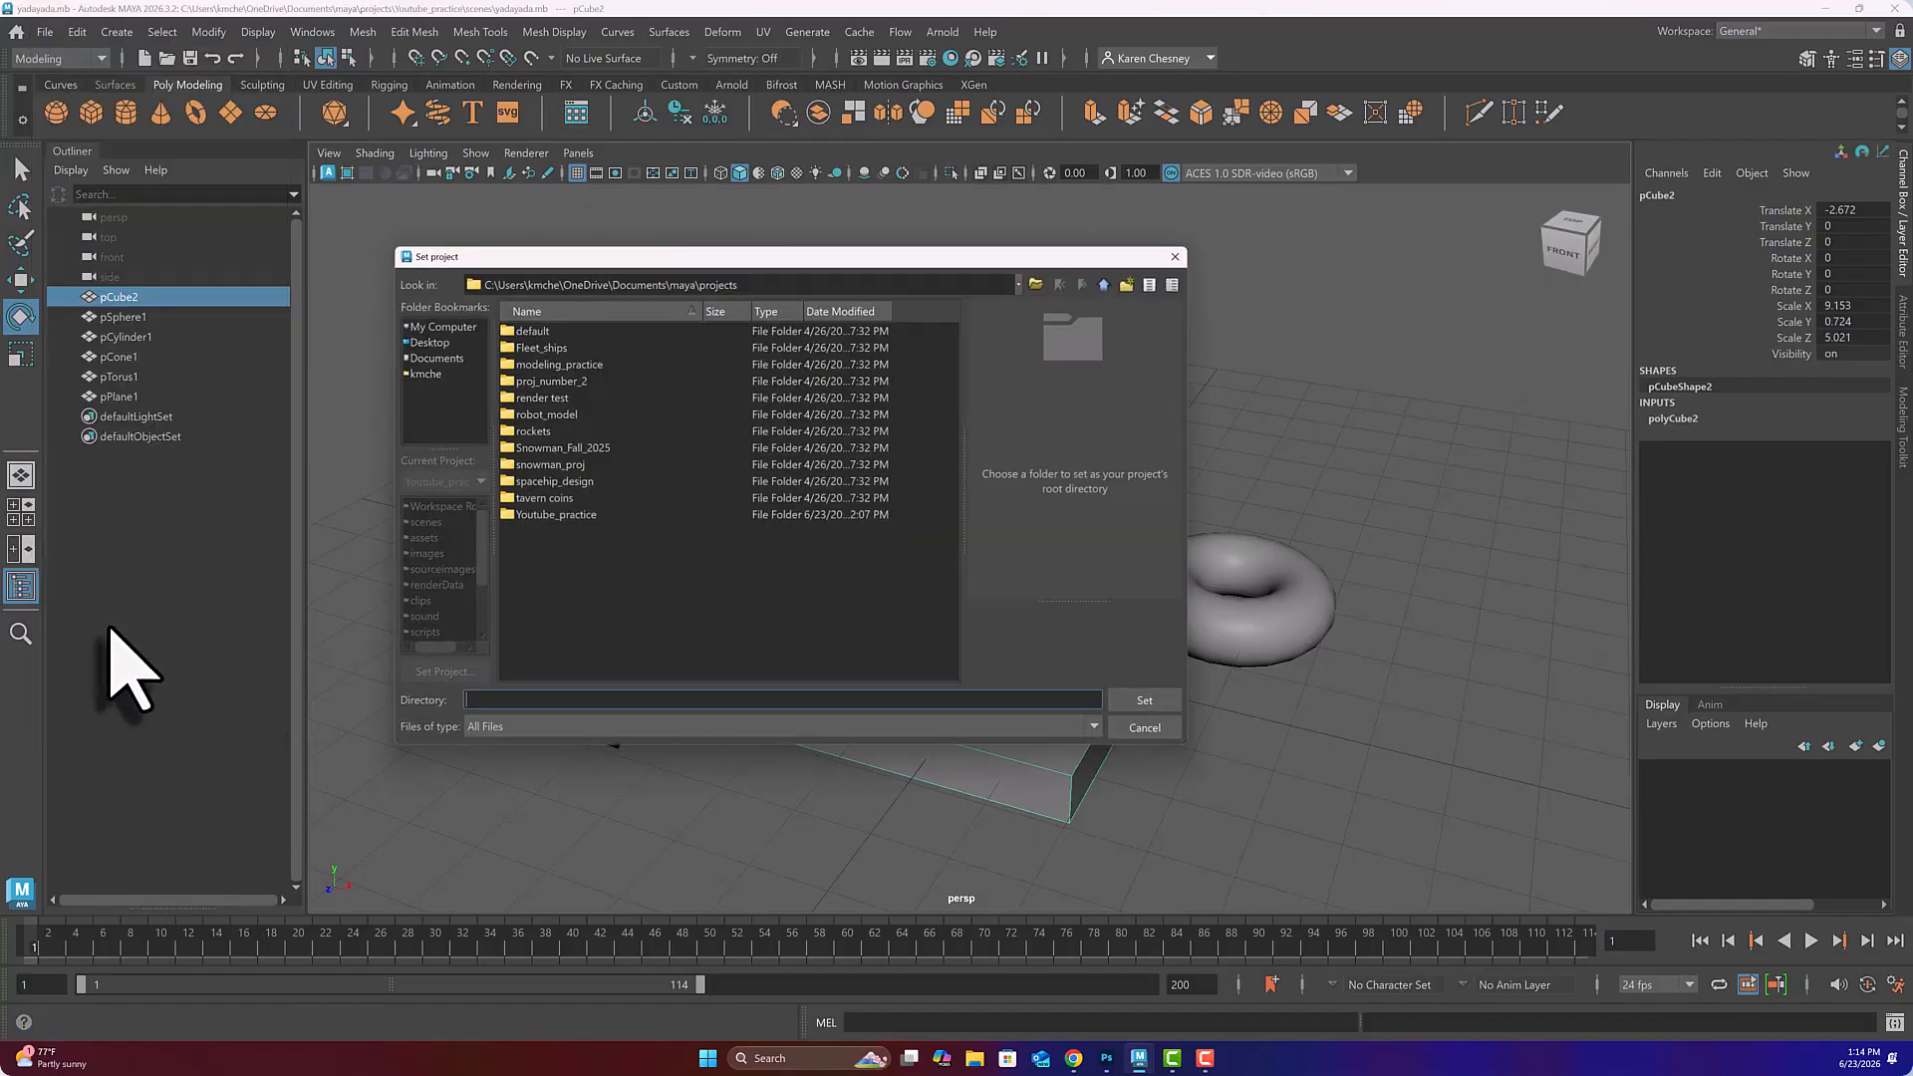
{"action": "left_click", "coordinate": [603, 516]}
{"action": "left_click", "coordinate": [1151, 704]}
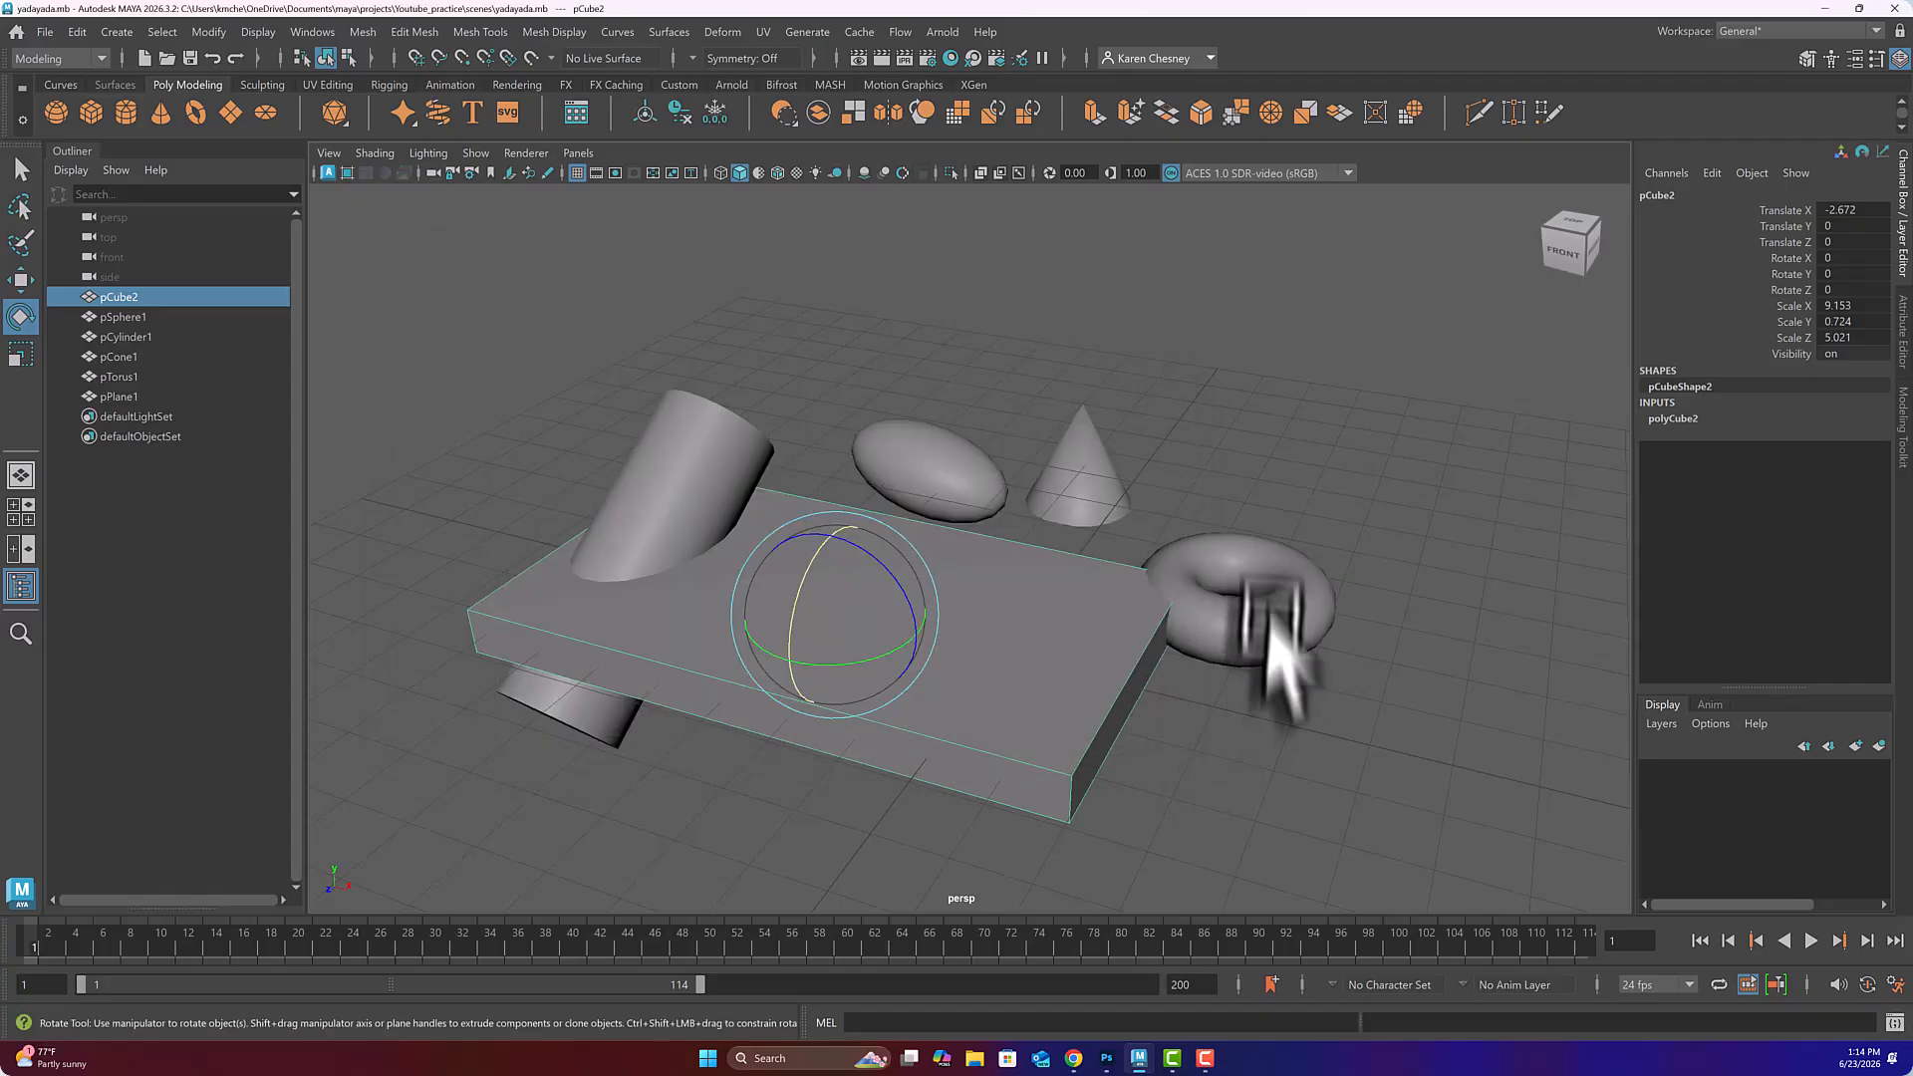
- Open the scene yadayada.mb from the project's scenes folder
{"action": "left_click", "coordinate": [44, 32]}
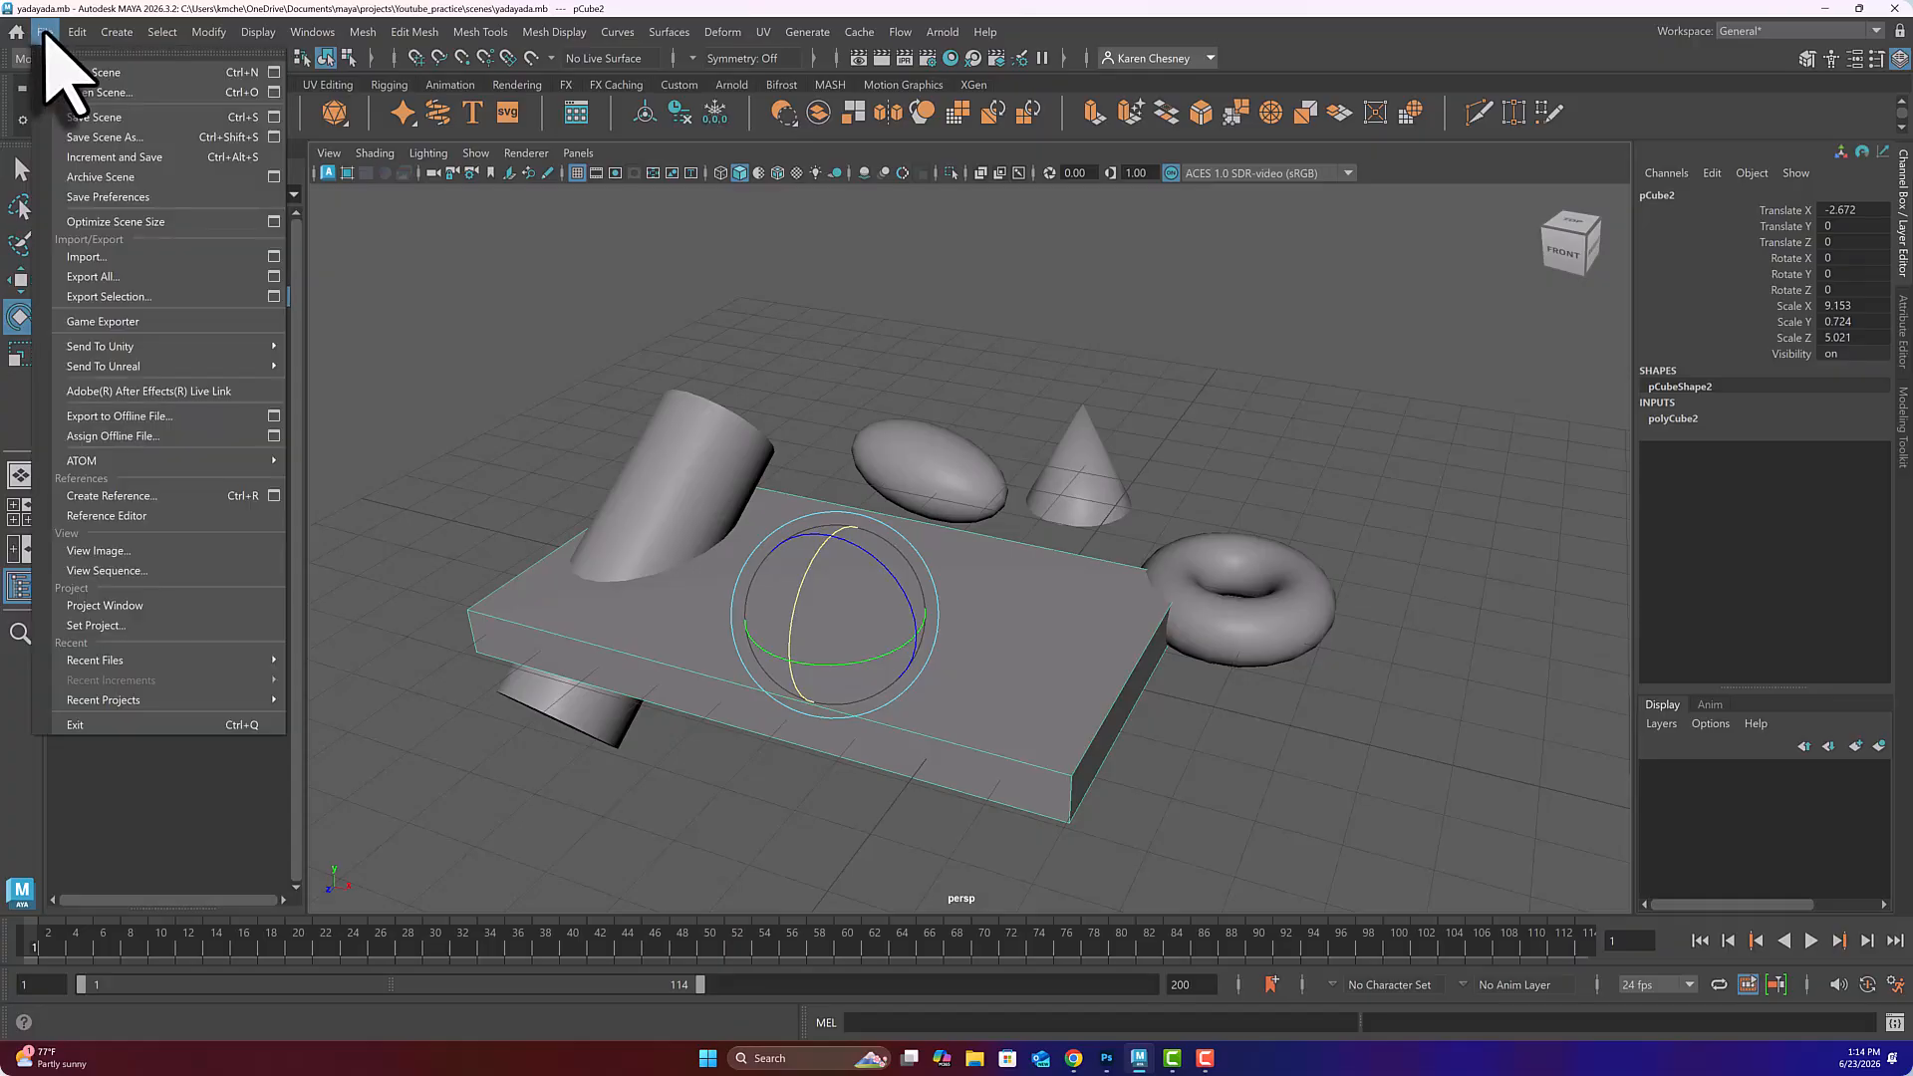
{"action": "left_click", "coordinate": [85, 92]}
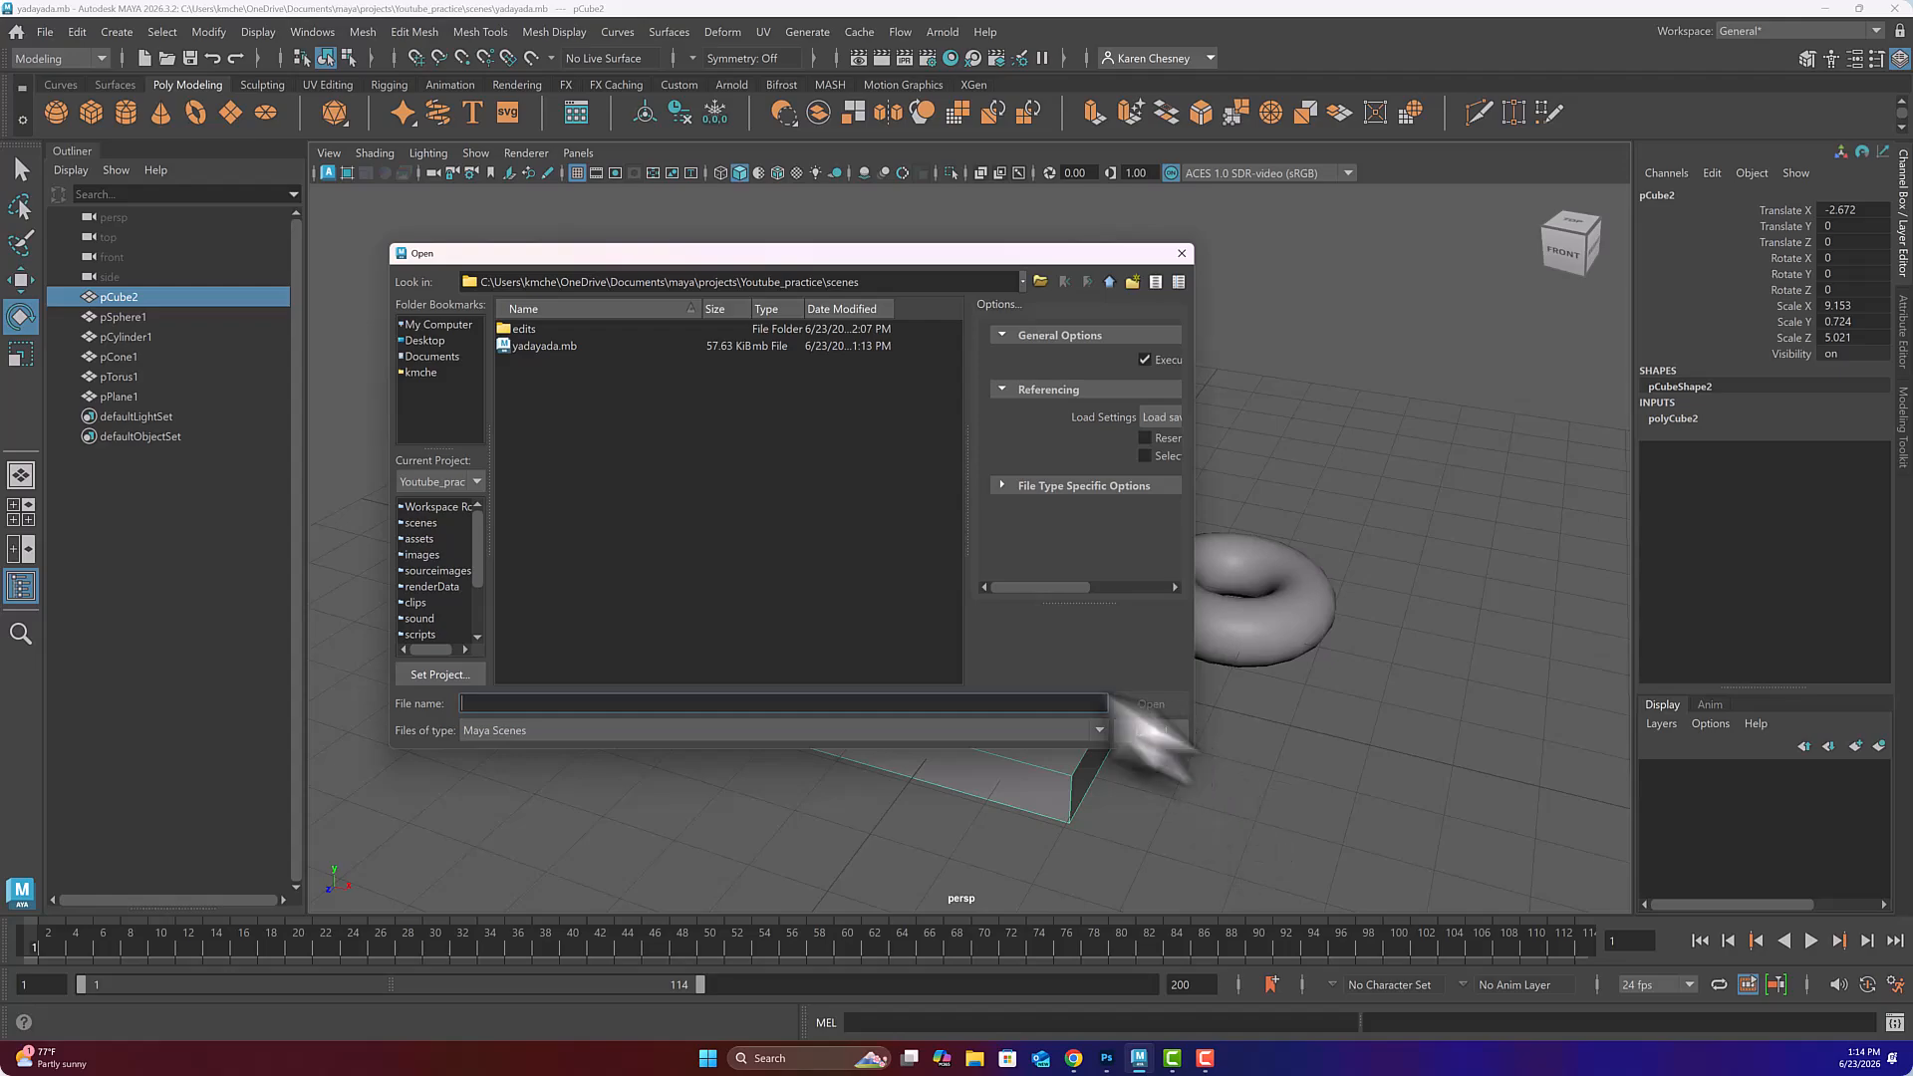
{"action": "left_click", "coordinate": [558, 348]}
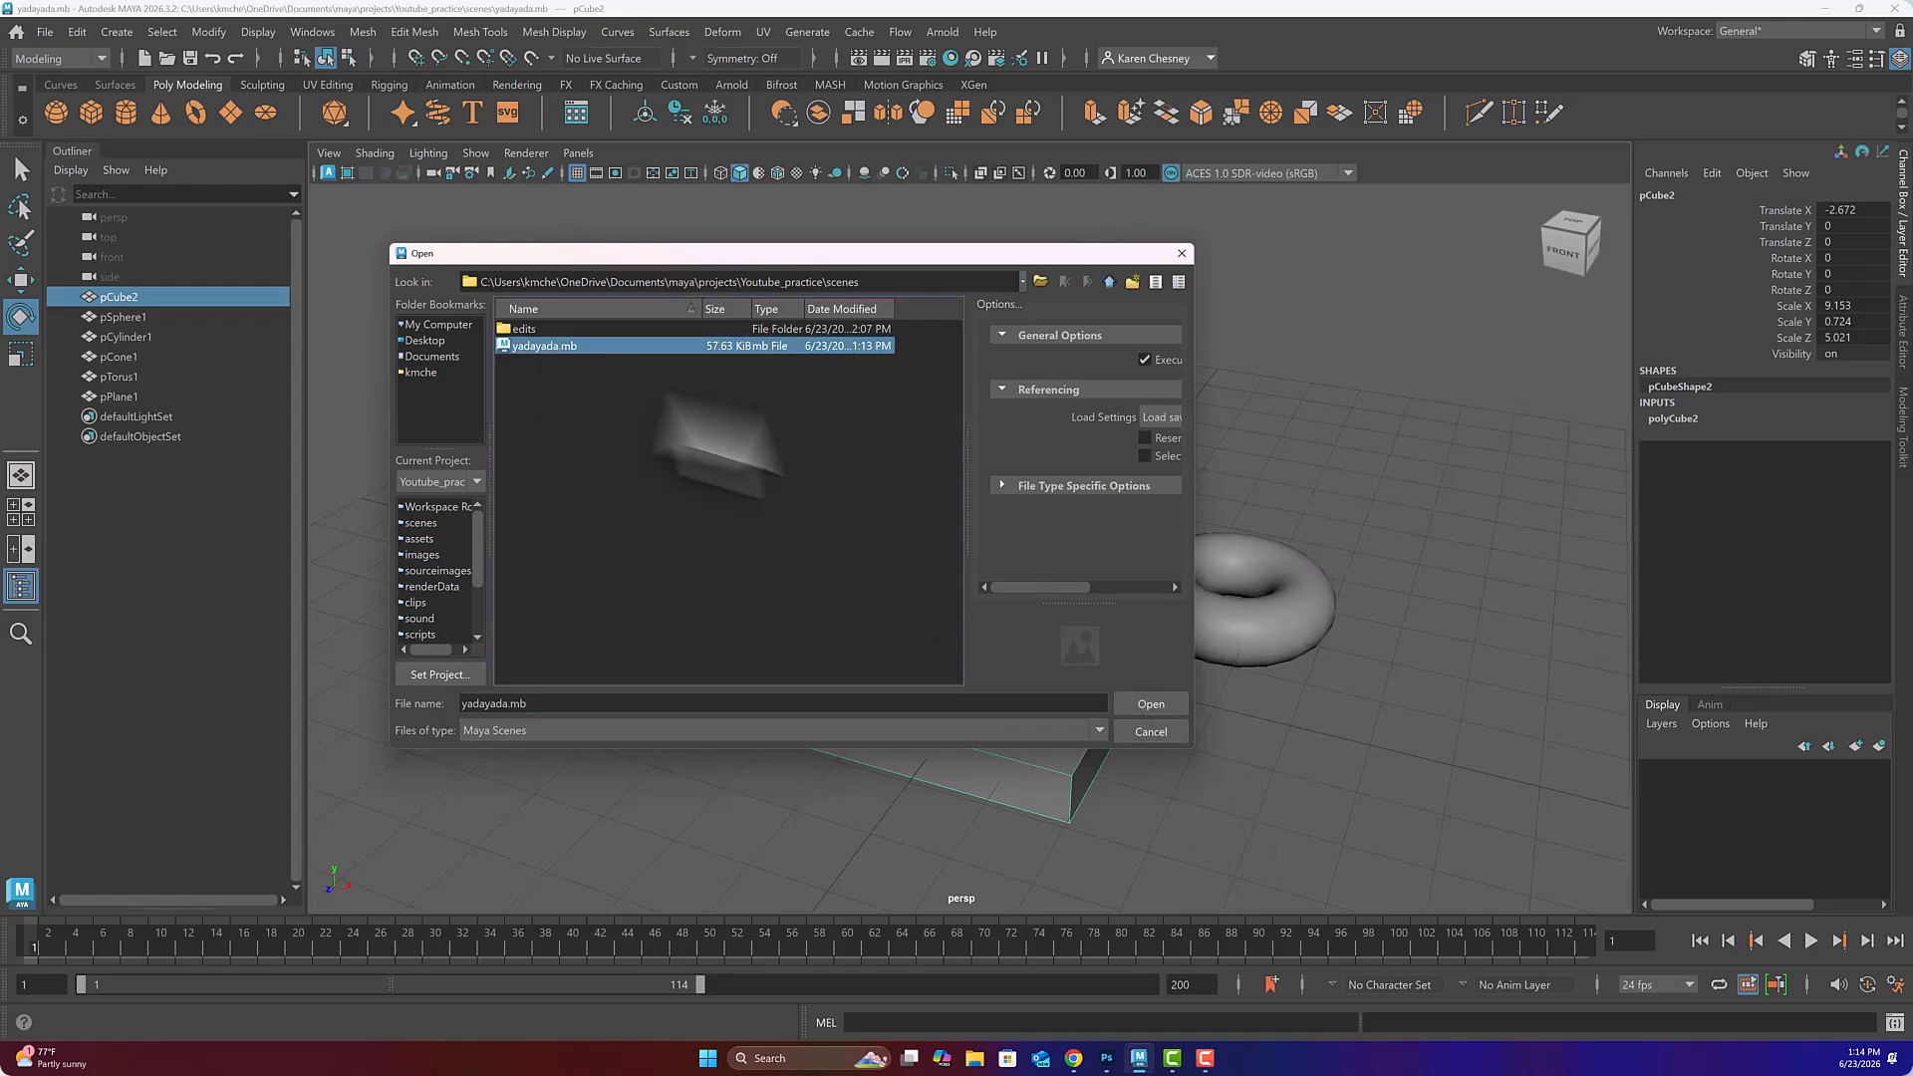
{"action": "left_click", "coordinate": [1150, 704]}
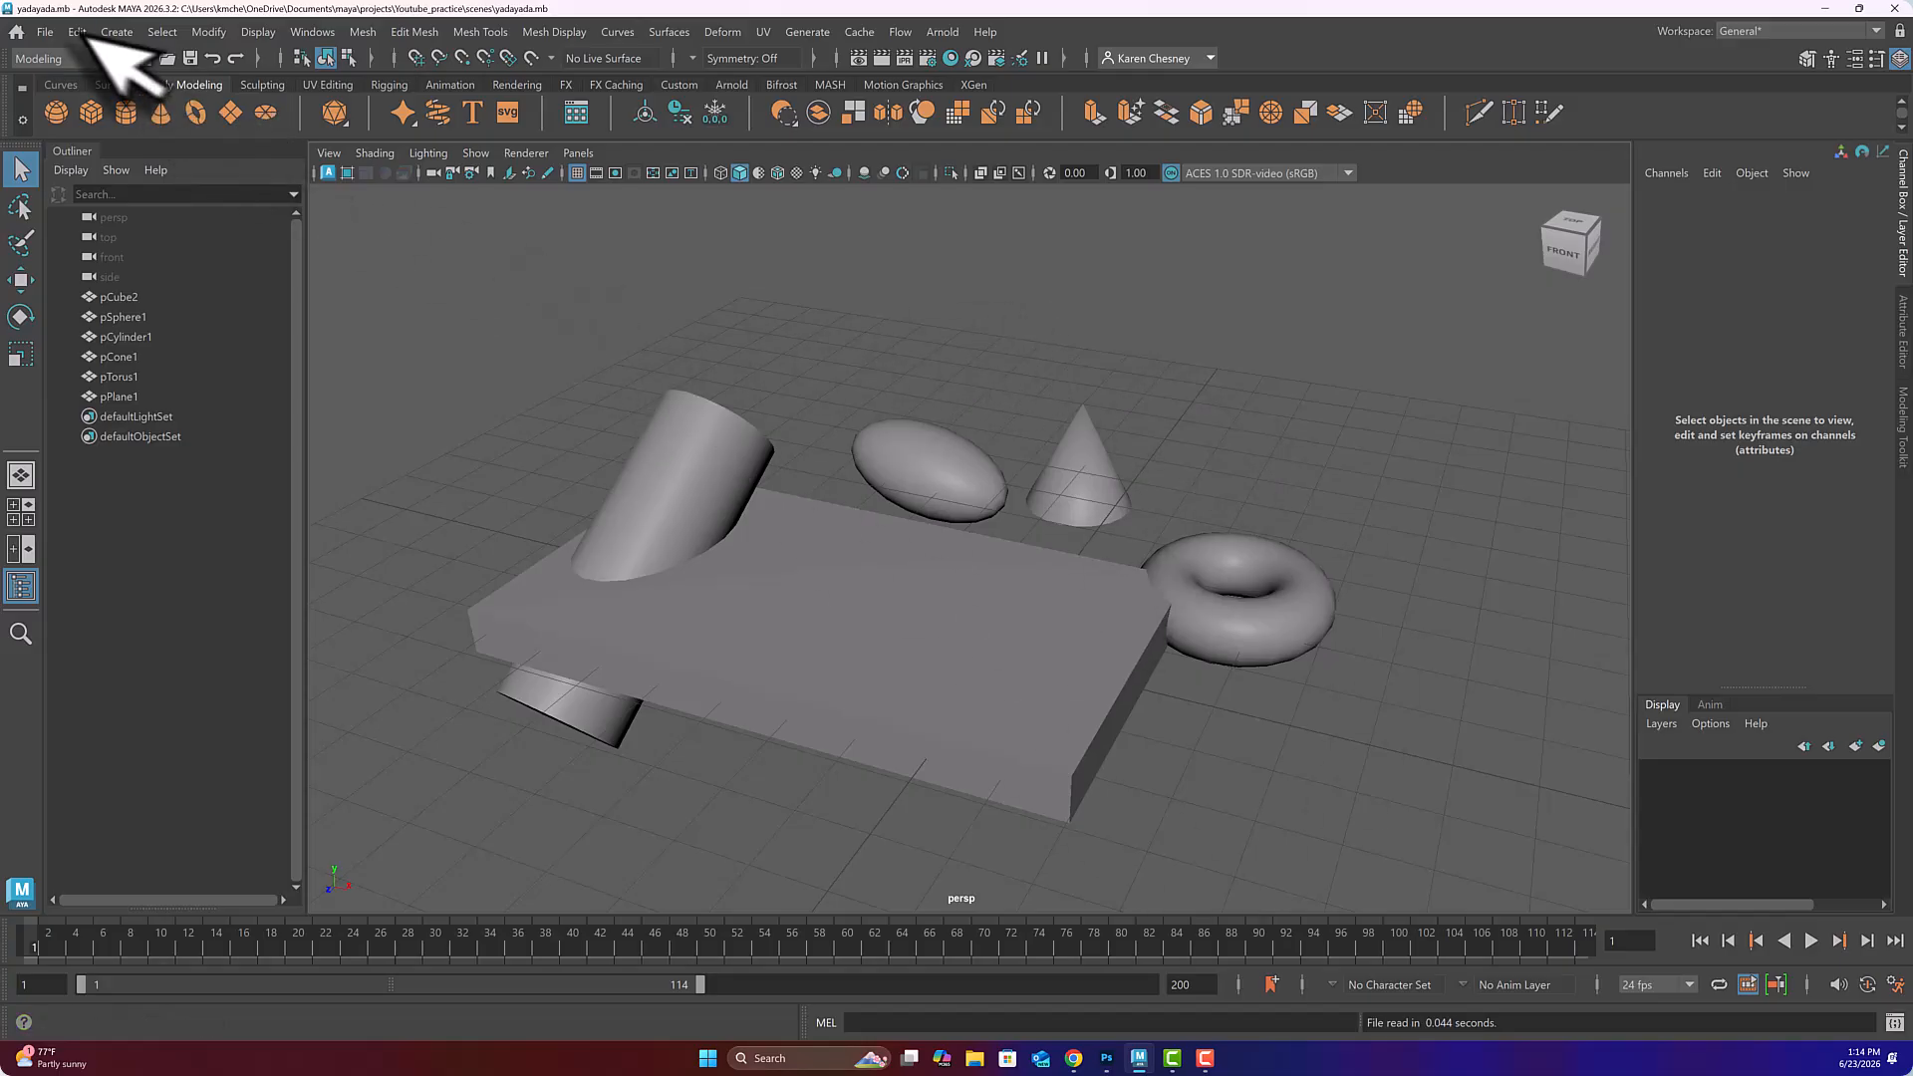
- Start a new empty scene and create a polygon cube at the origin
{"action": "left_click", "coordinate": [45, 32]}
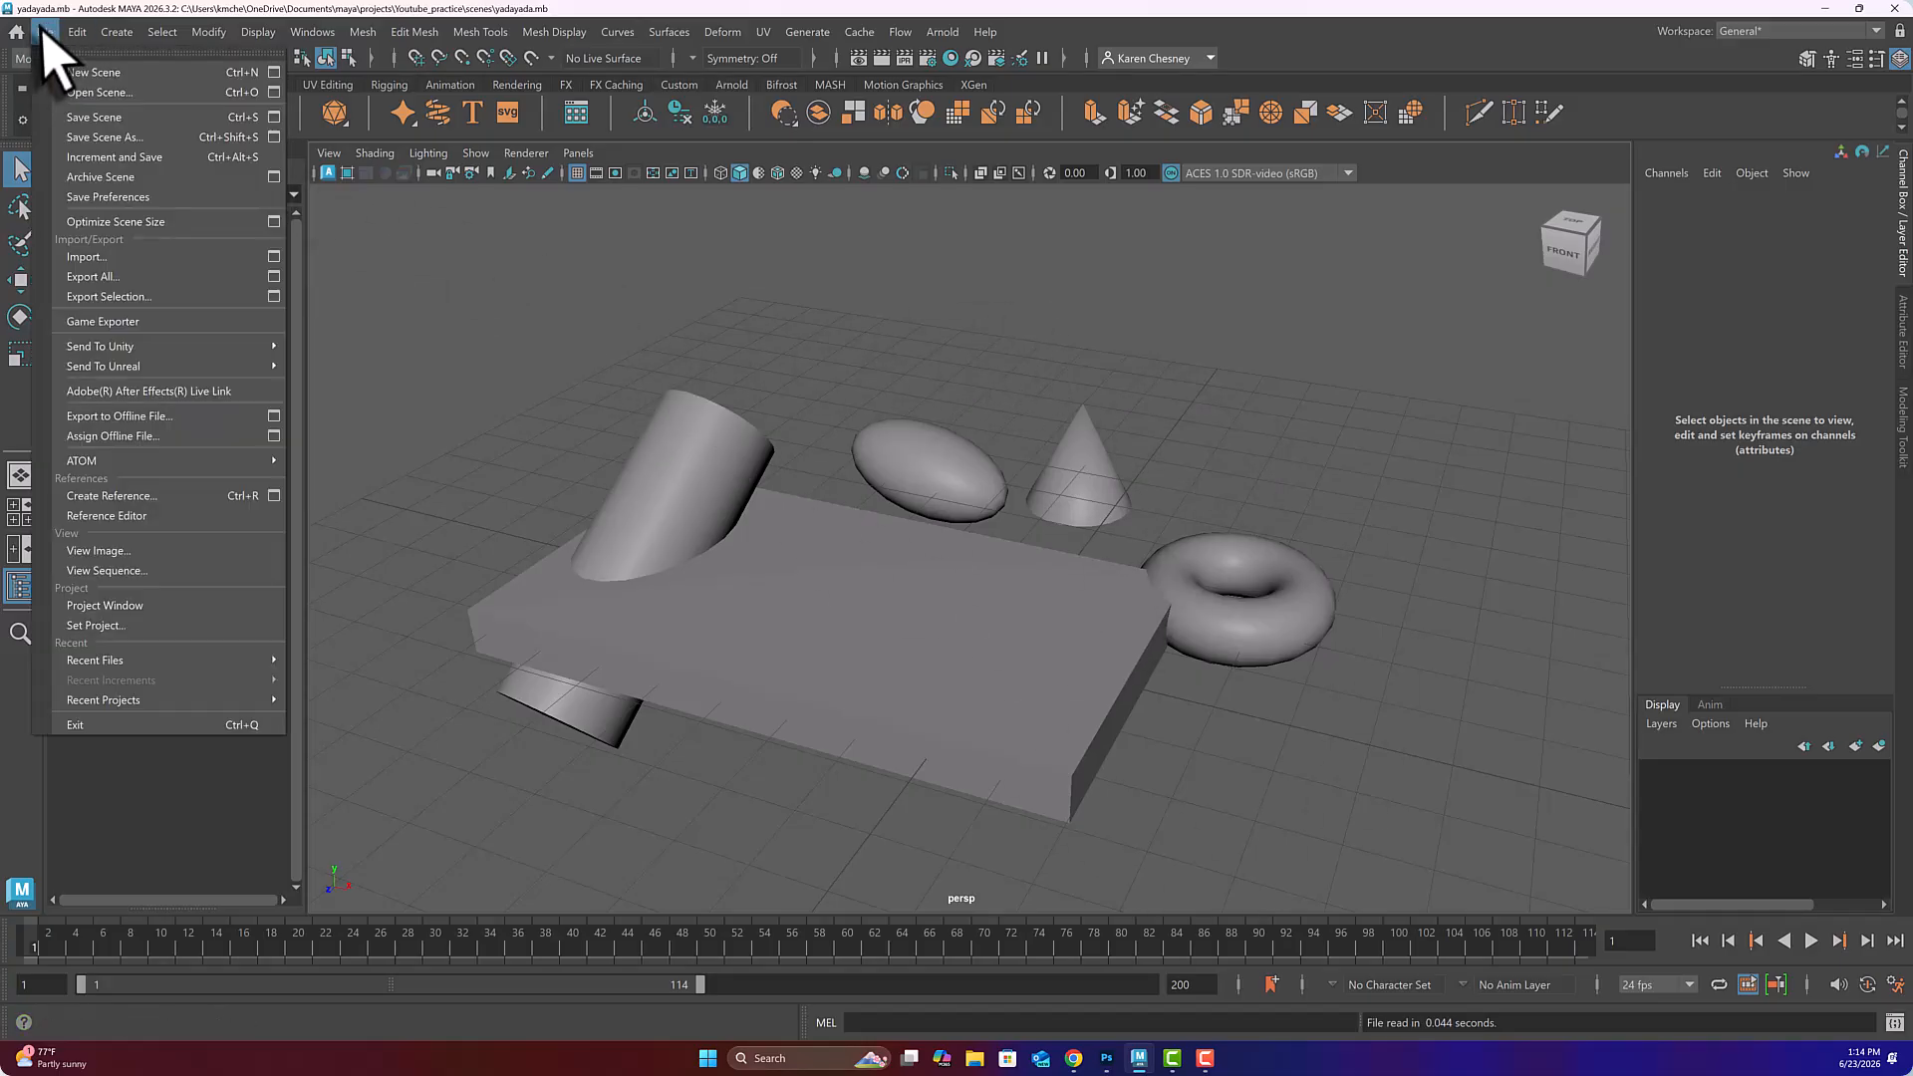
{"action": "left_click", "coordinate": [80, 71]}
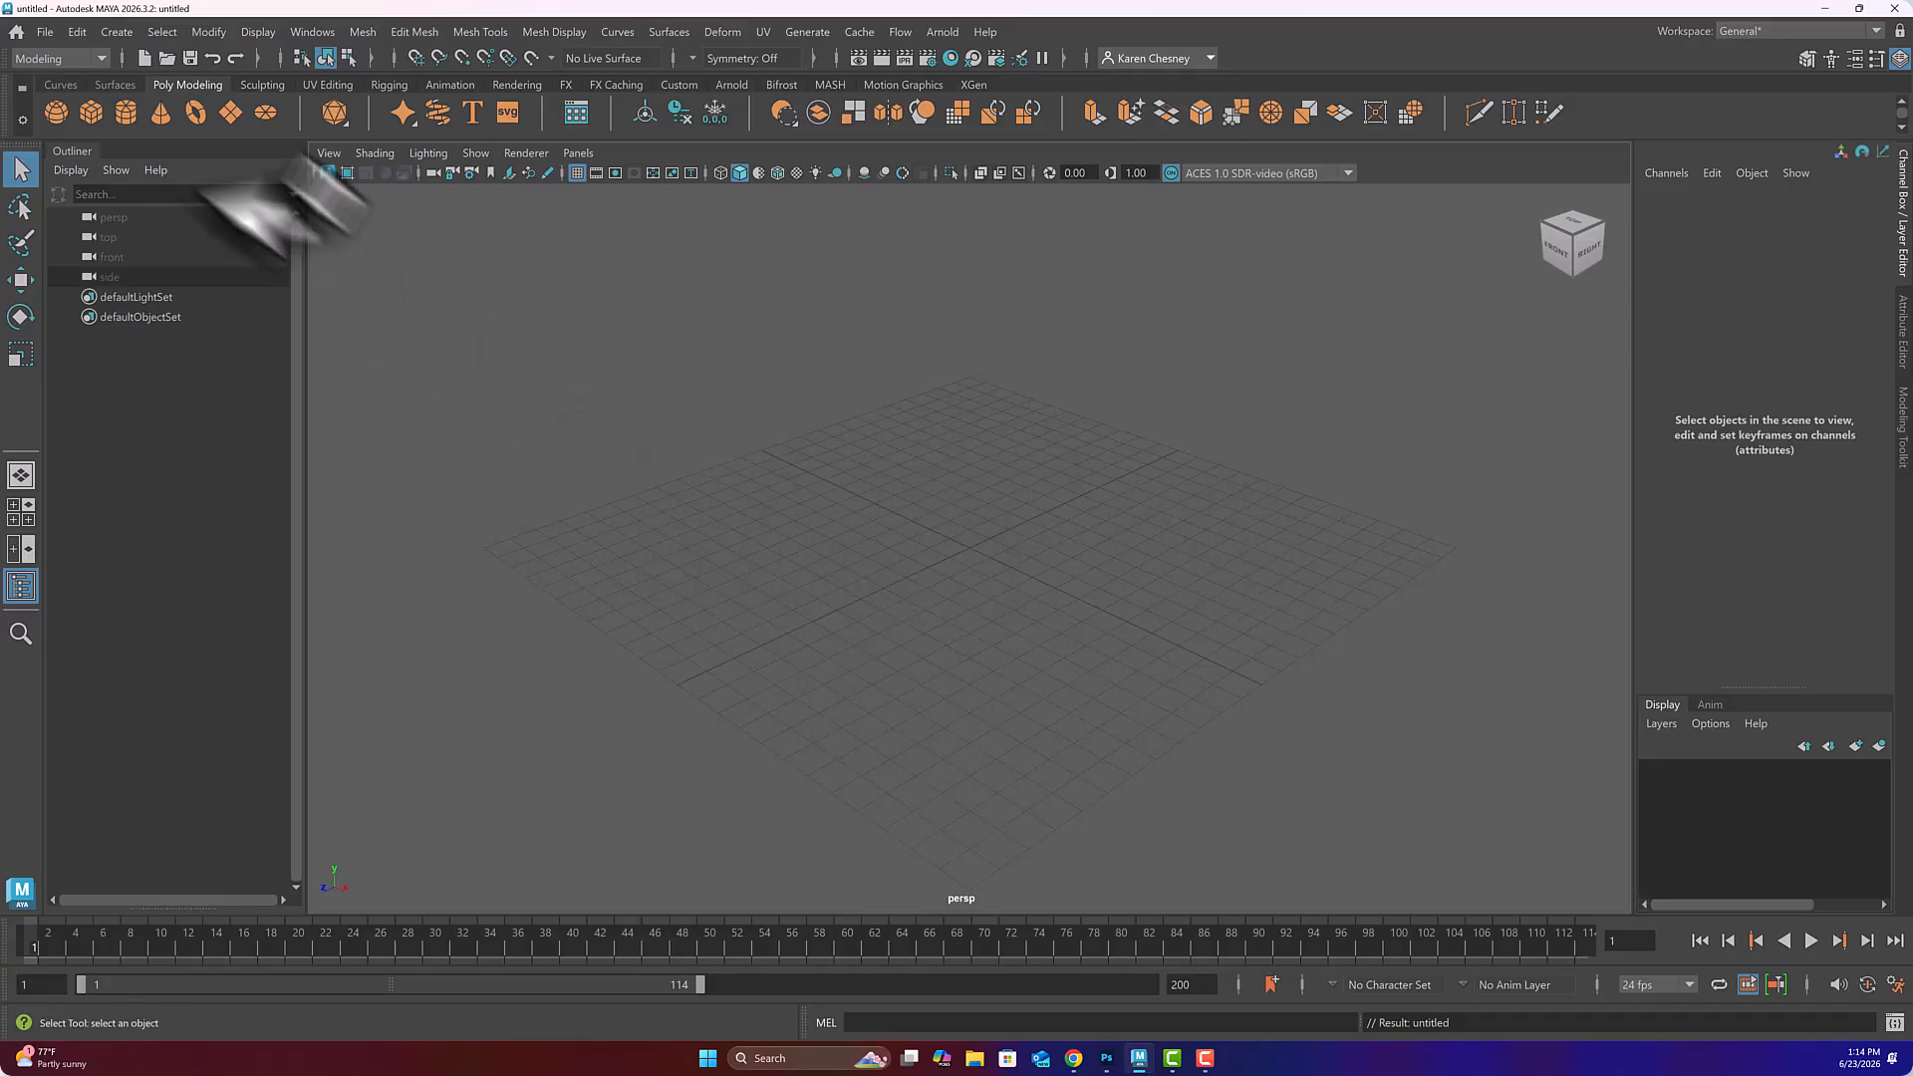
{"action": "left_click", "coordinate": [91, 111]}
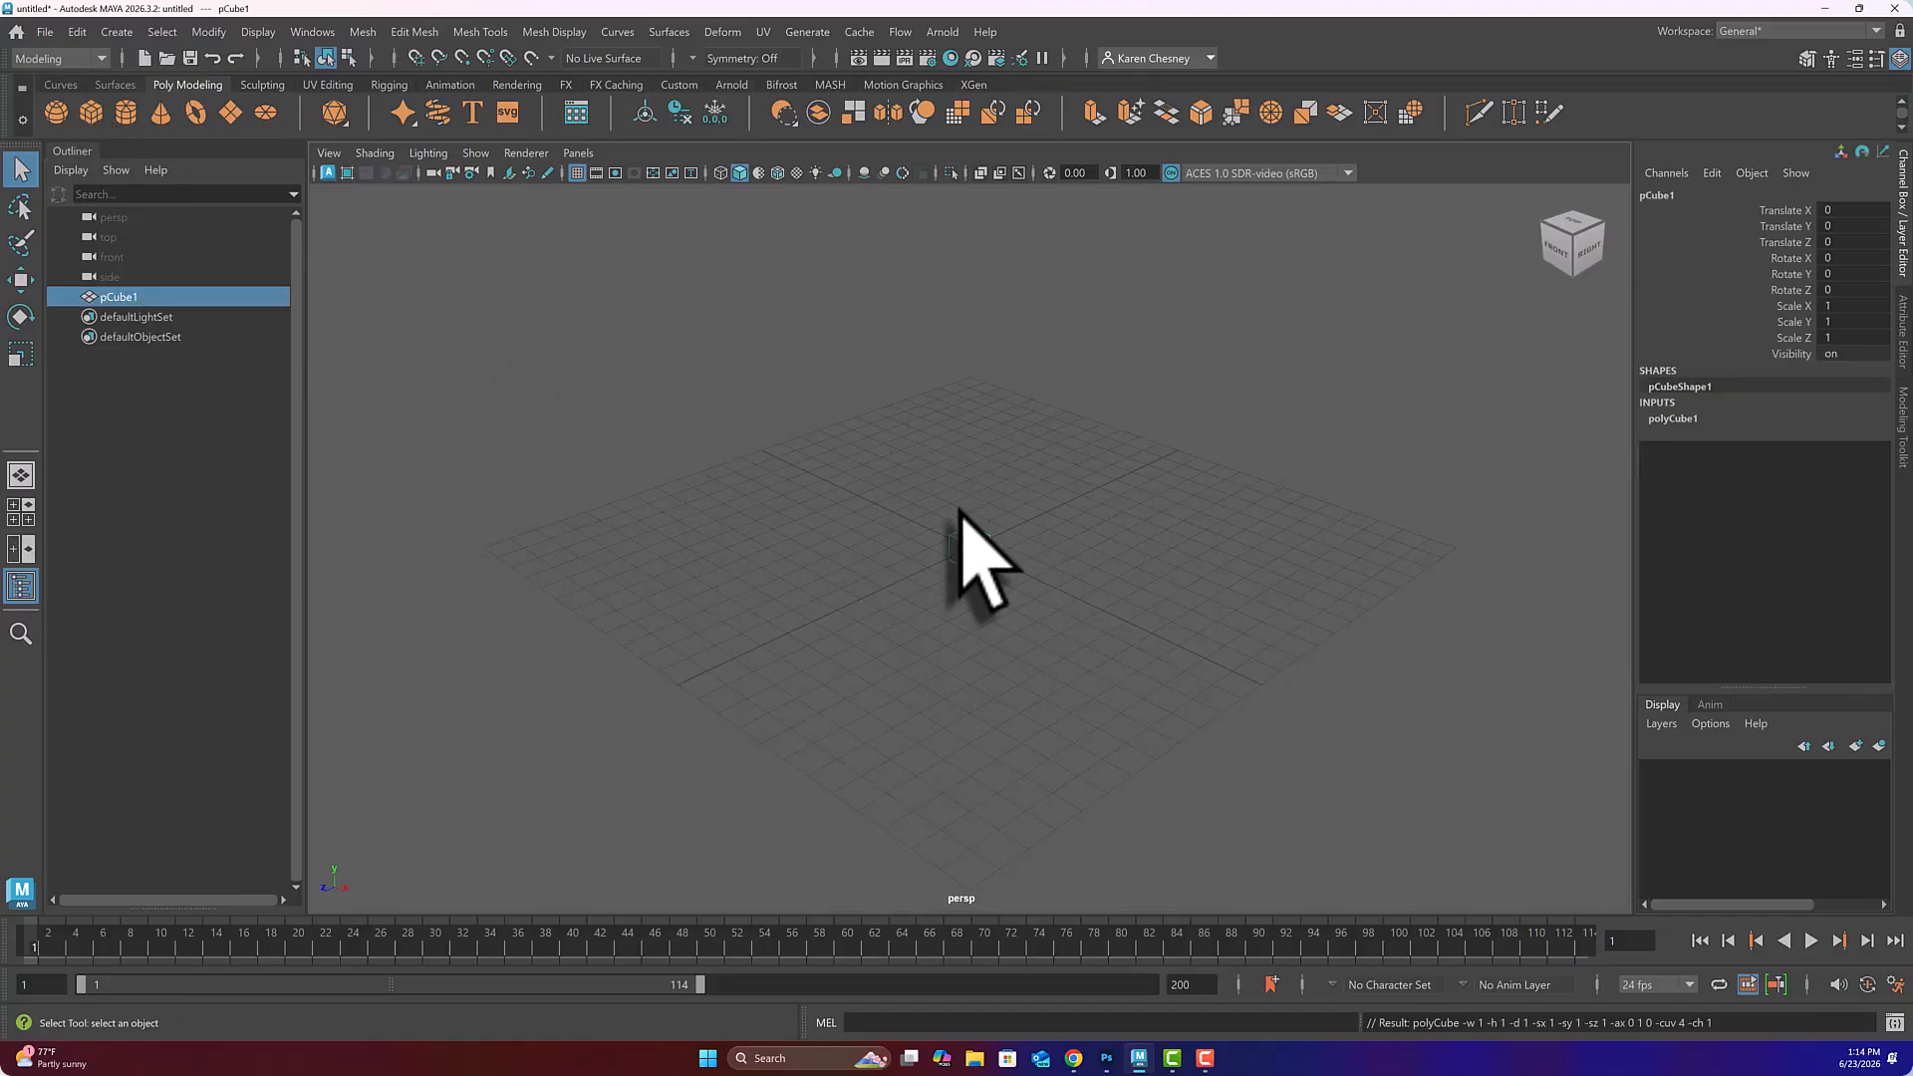
{"action": "key", "text": "f"}
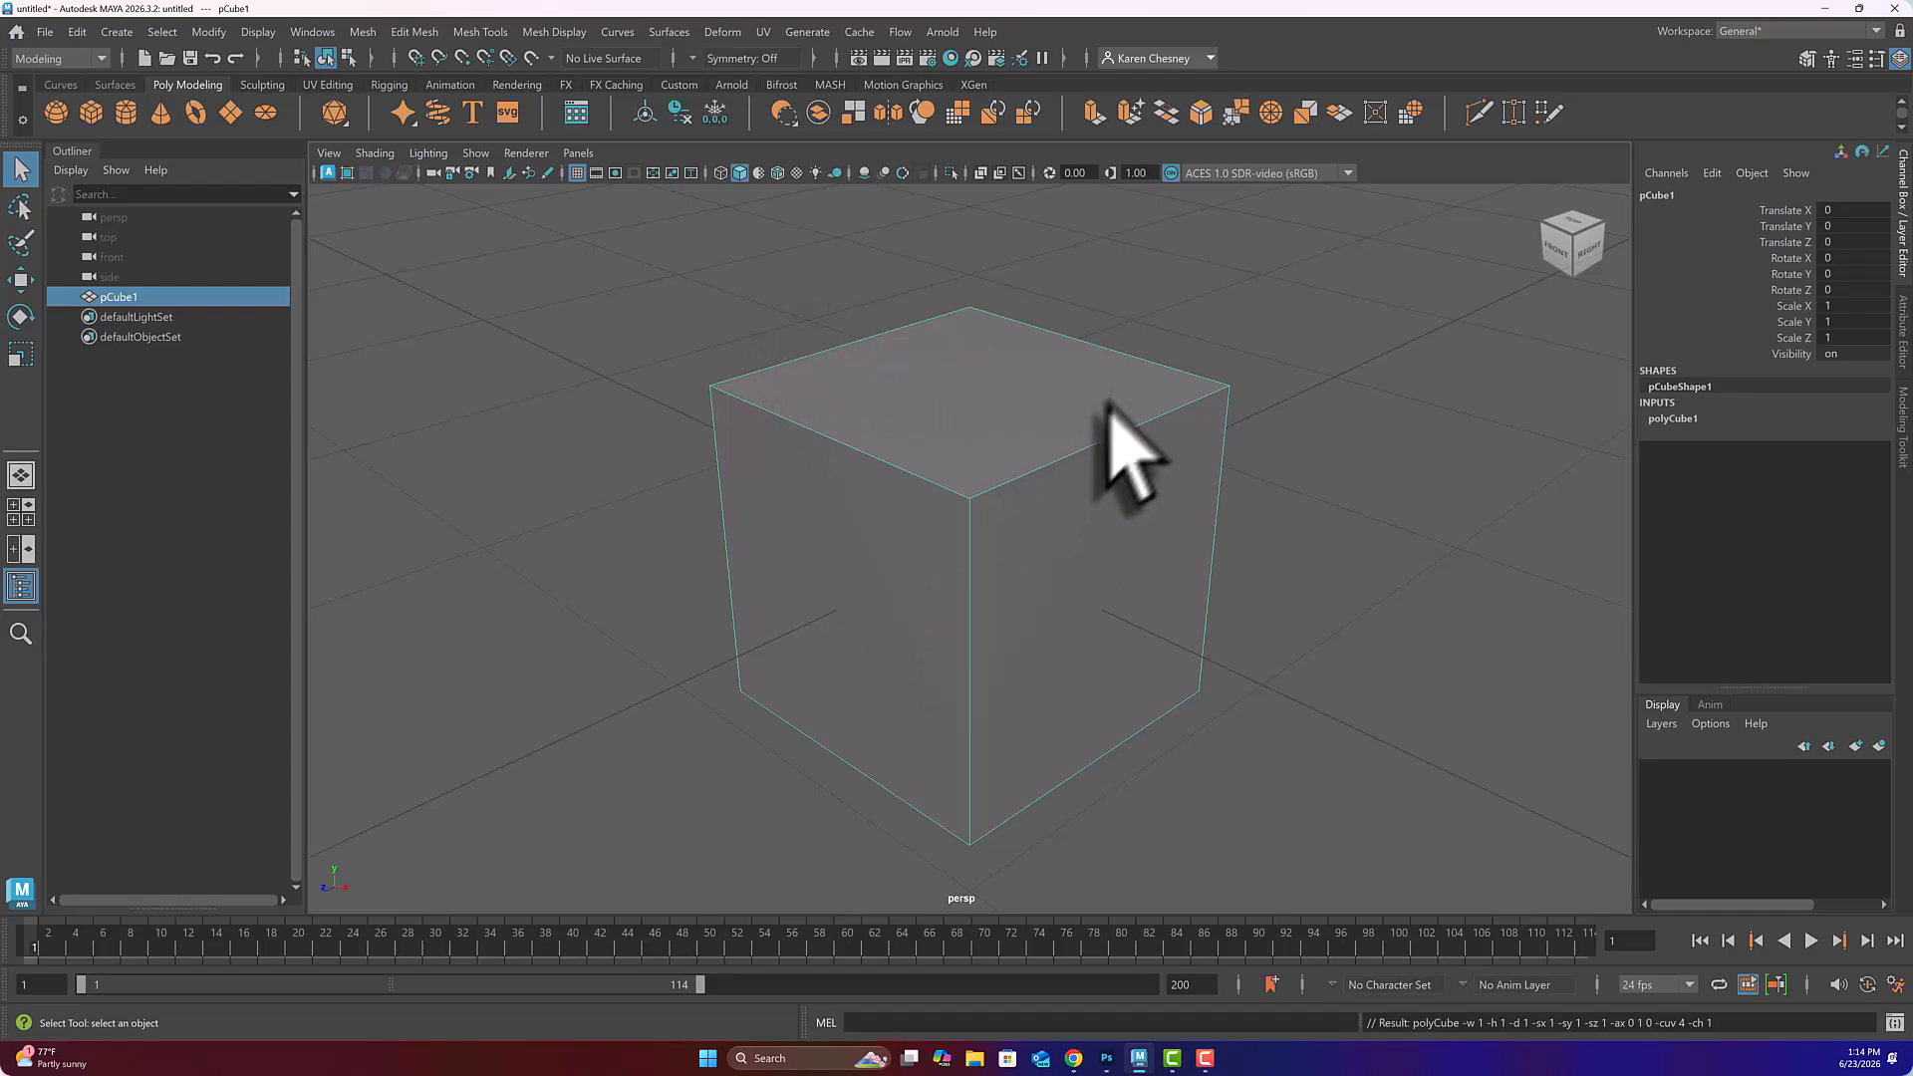
- Examine the cube from several angles in wireframe display and return it to shaded display
{"action": "key", "text": "4"}
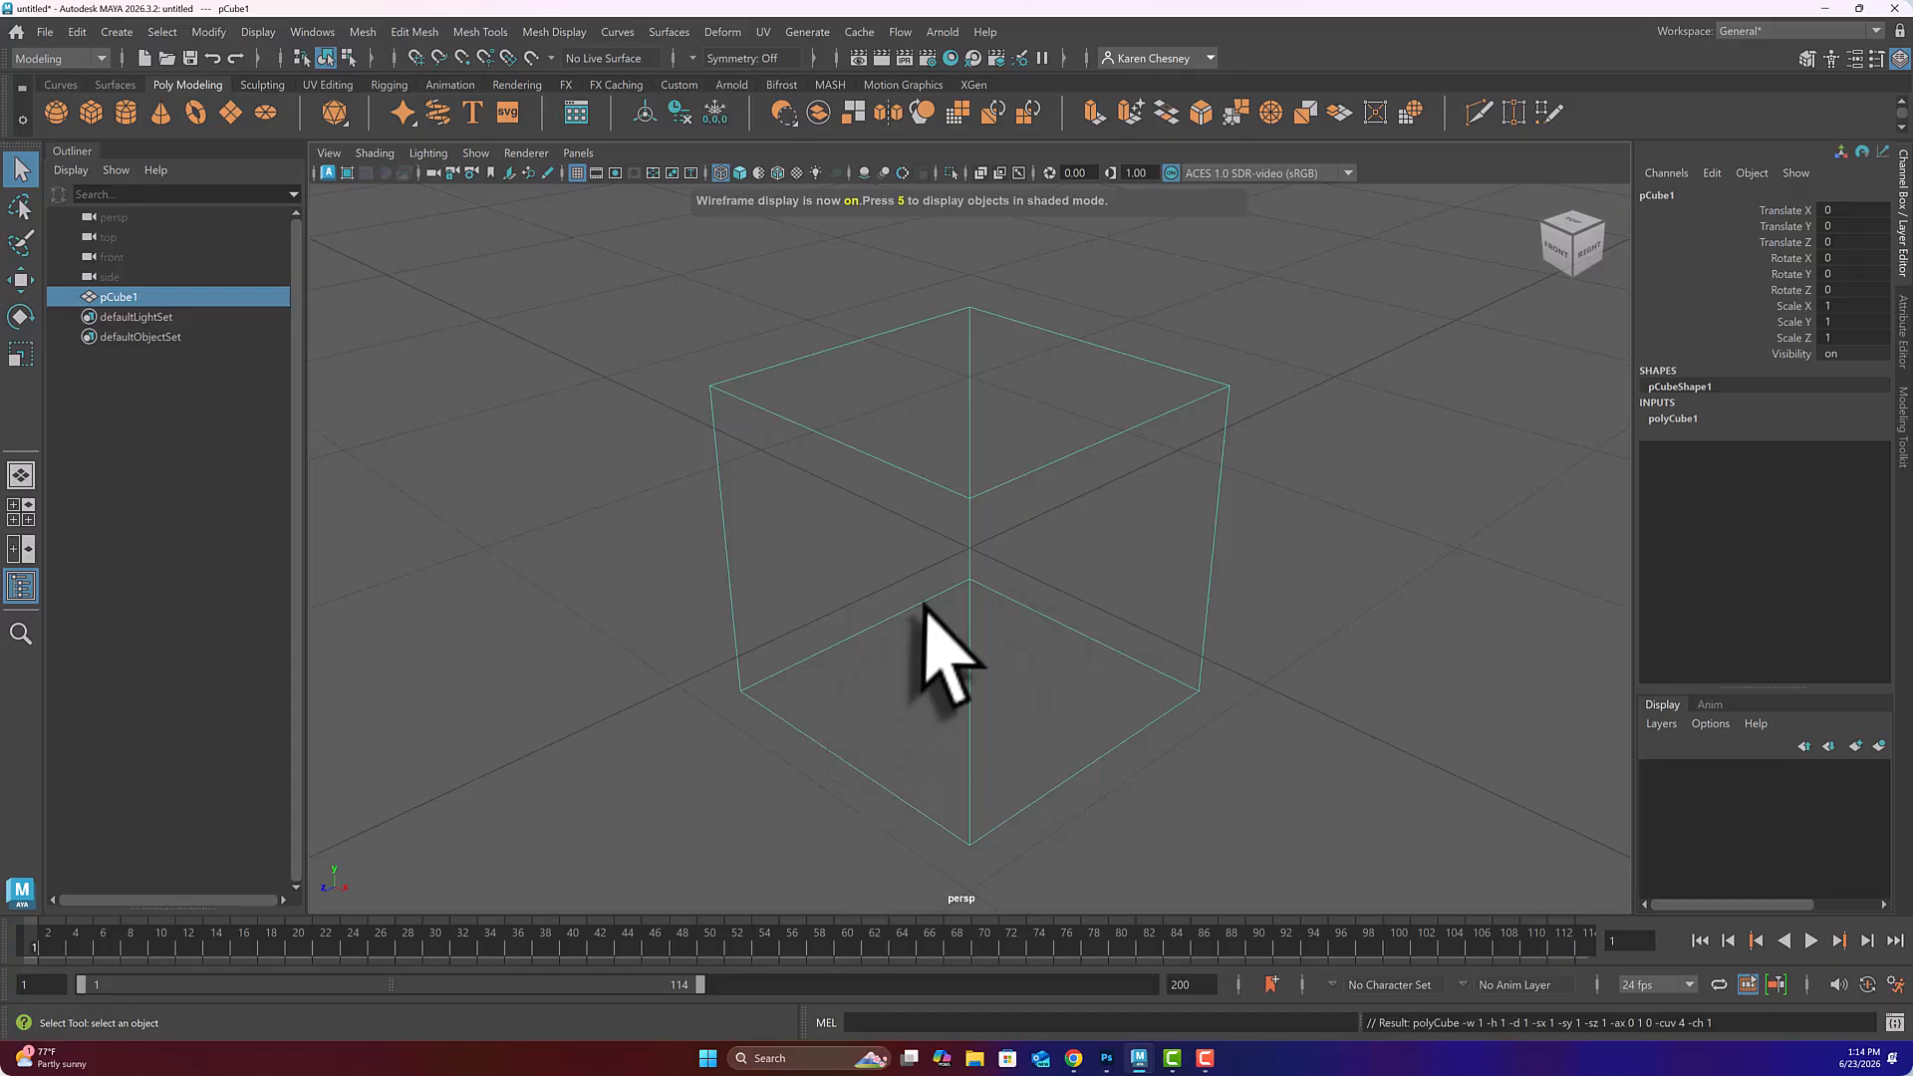
{"action": "mouse_move", "coordinate": [918, 594]}
{"action": "left_mouse_down", "text": "alt"}
{"action": "mouse_move", "coordinate": [888, 572]}
{"action": "mouse_move", "coordinate": [931, 529]}
{"action": "mouse_move", "coordinate": [977, 607]}
{"action": "mouse_move", "coordinate": [874, 642]}
{"action": "mouse_move", "coordinate": [850, 534]}
{"action": "mouse_move", "coordinate": [977, 547]}
{"action": "mouse_move", "coordinate": [948, 598]}
{"action": "mouse_move", "coordinate": [915, 601]}
{"action": "left_mouse_up", "text": "alt"}
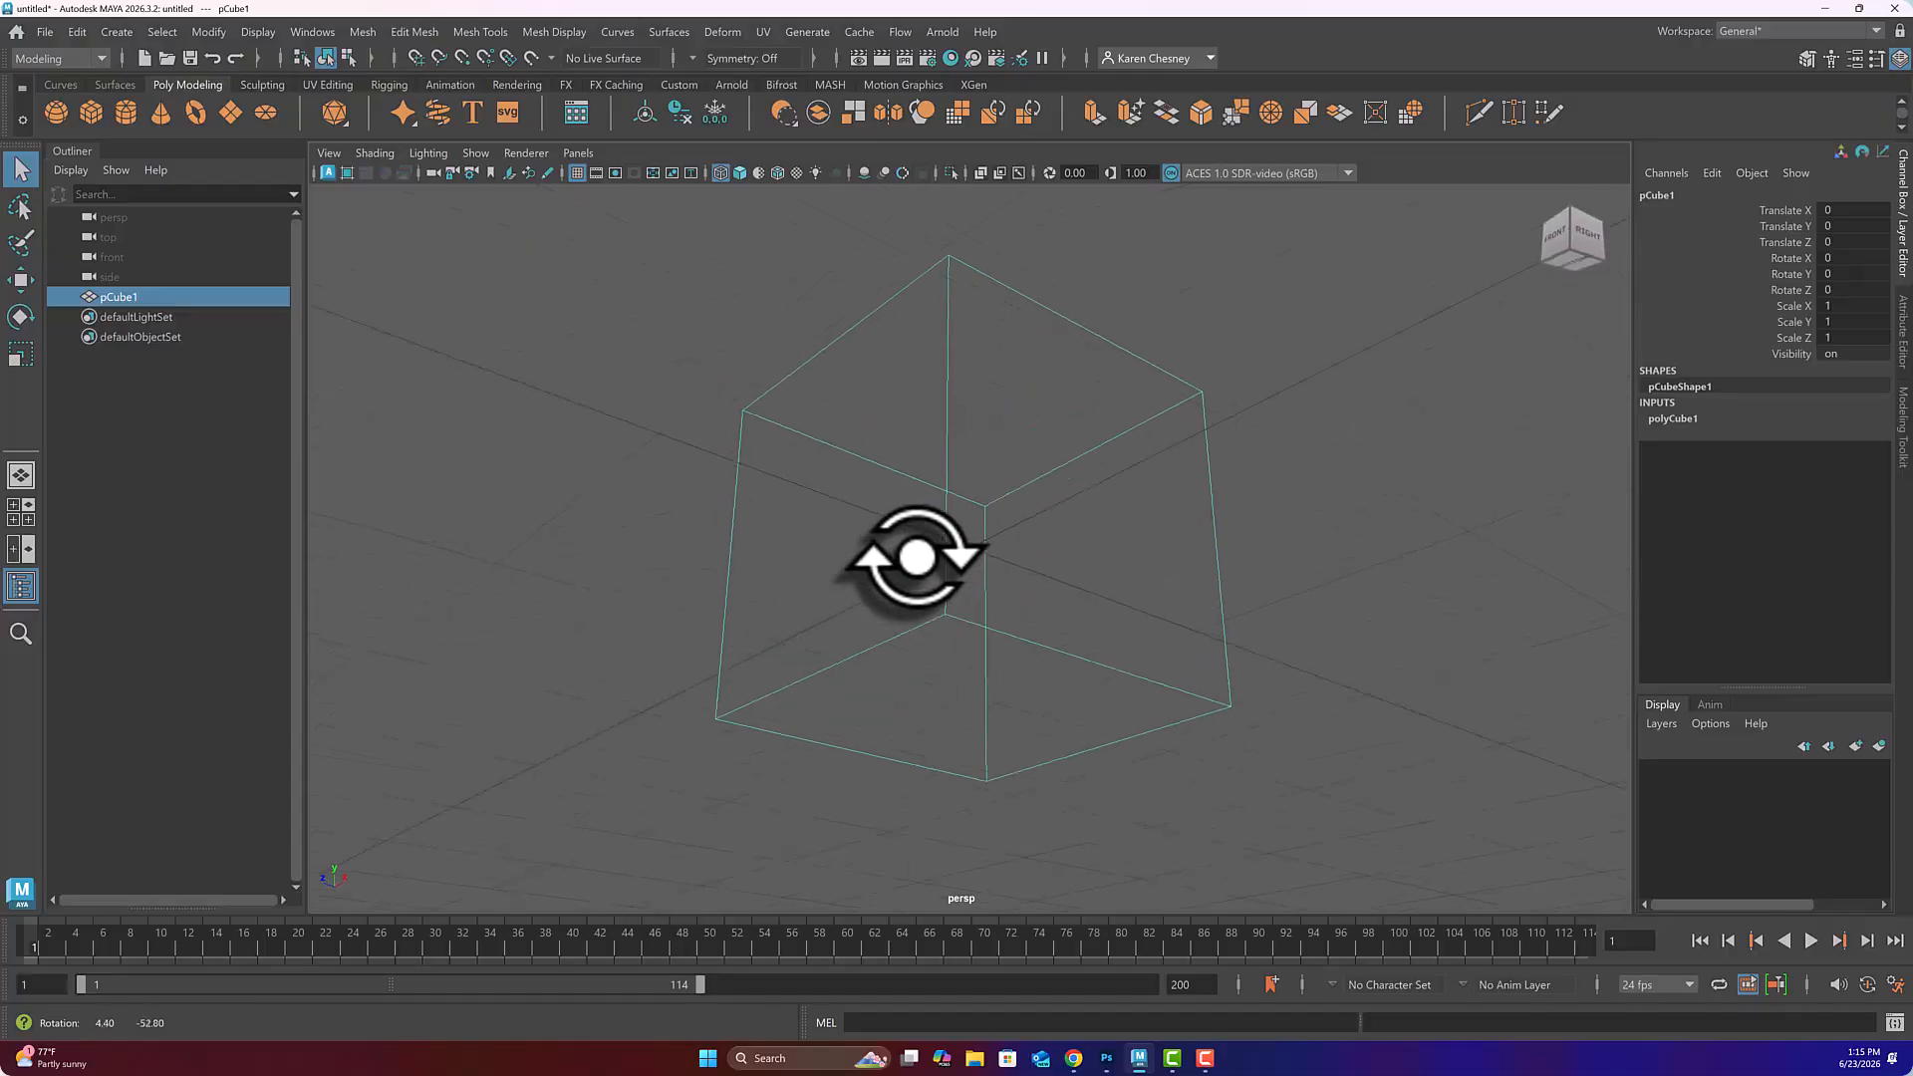
{"action": "left_click_drag", "start_coordinate": [910, 525], "coordinate": [903, 605], "text": "alt"}
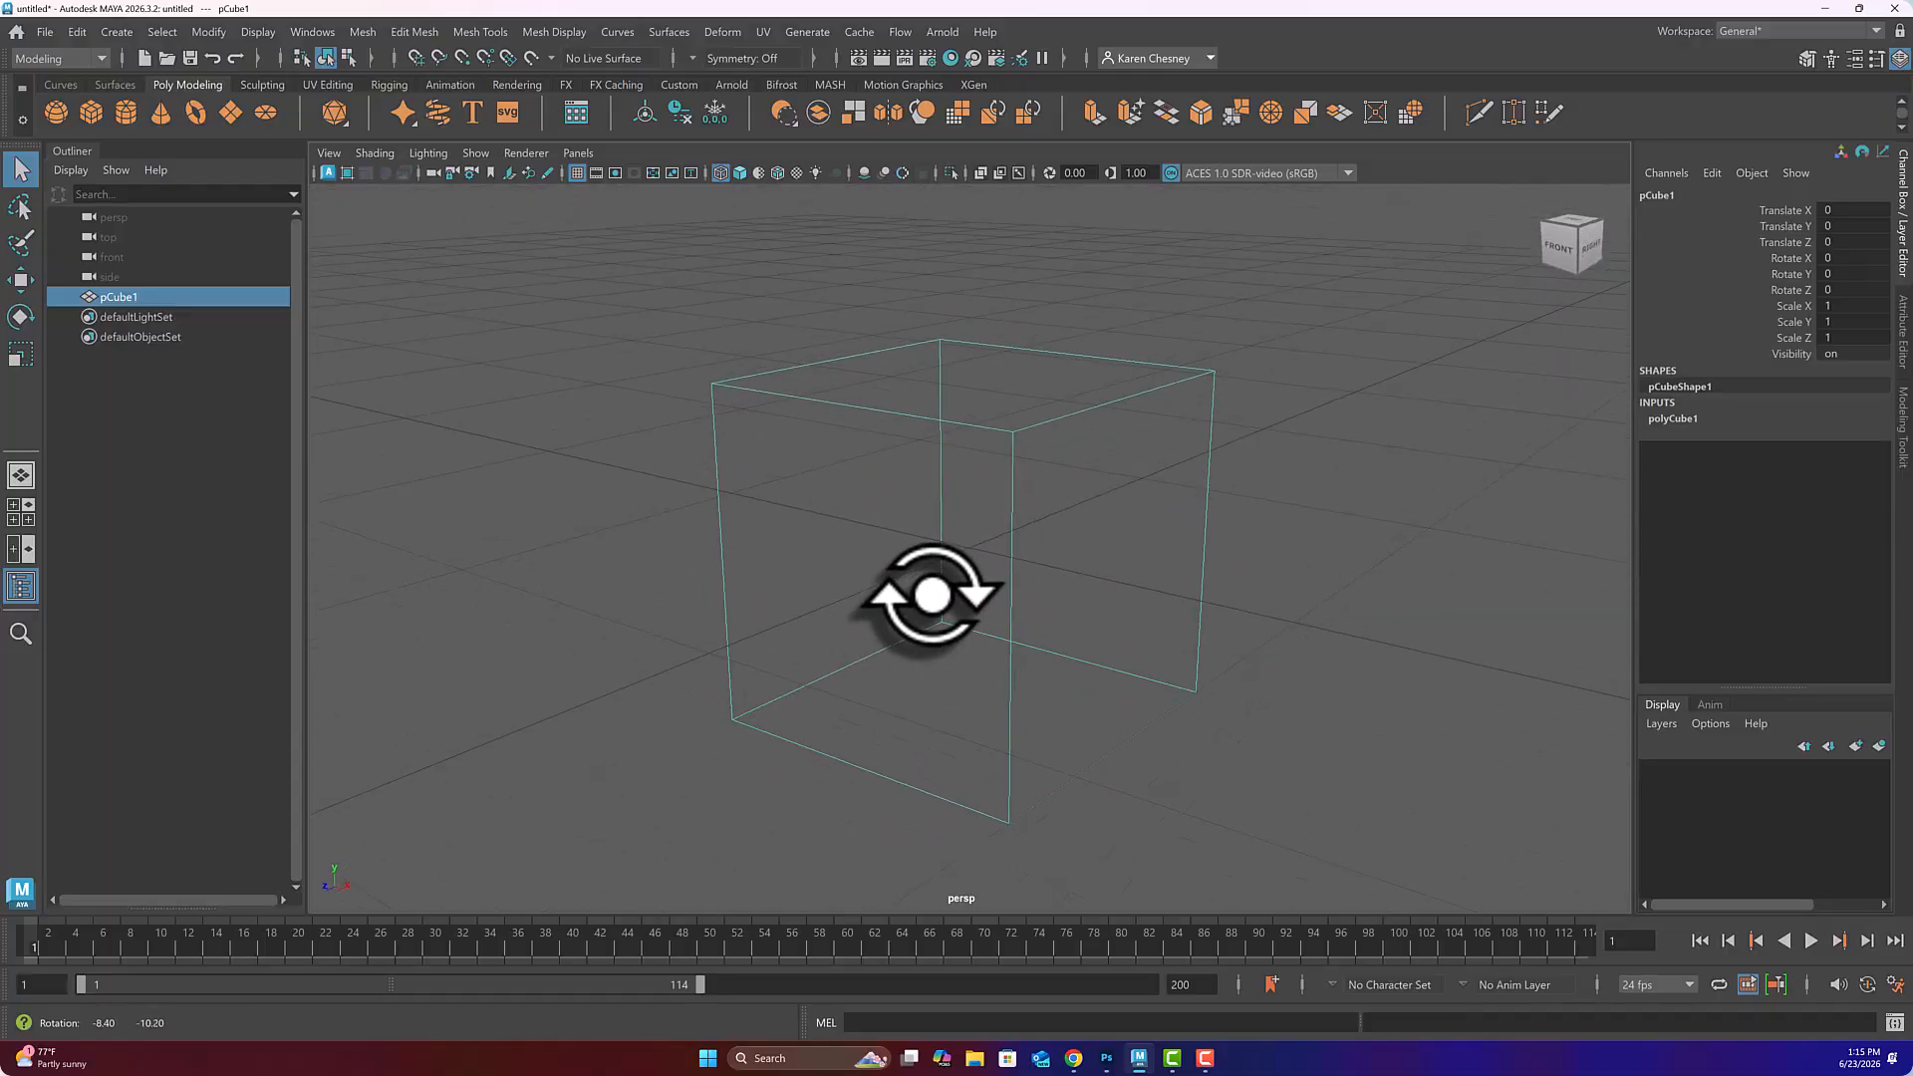
{"action": "left_click_drag", "start_coordinate": [934, 587], "coordinate": [952, 559], "text": "alt"}
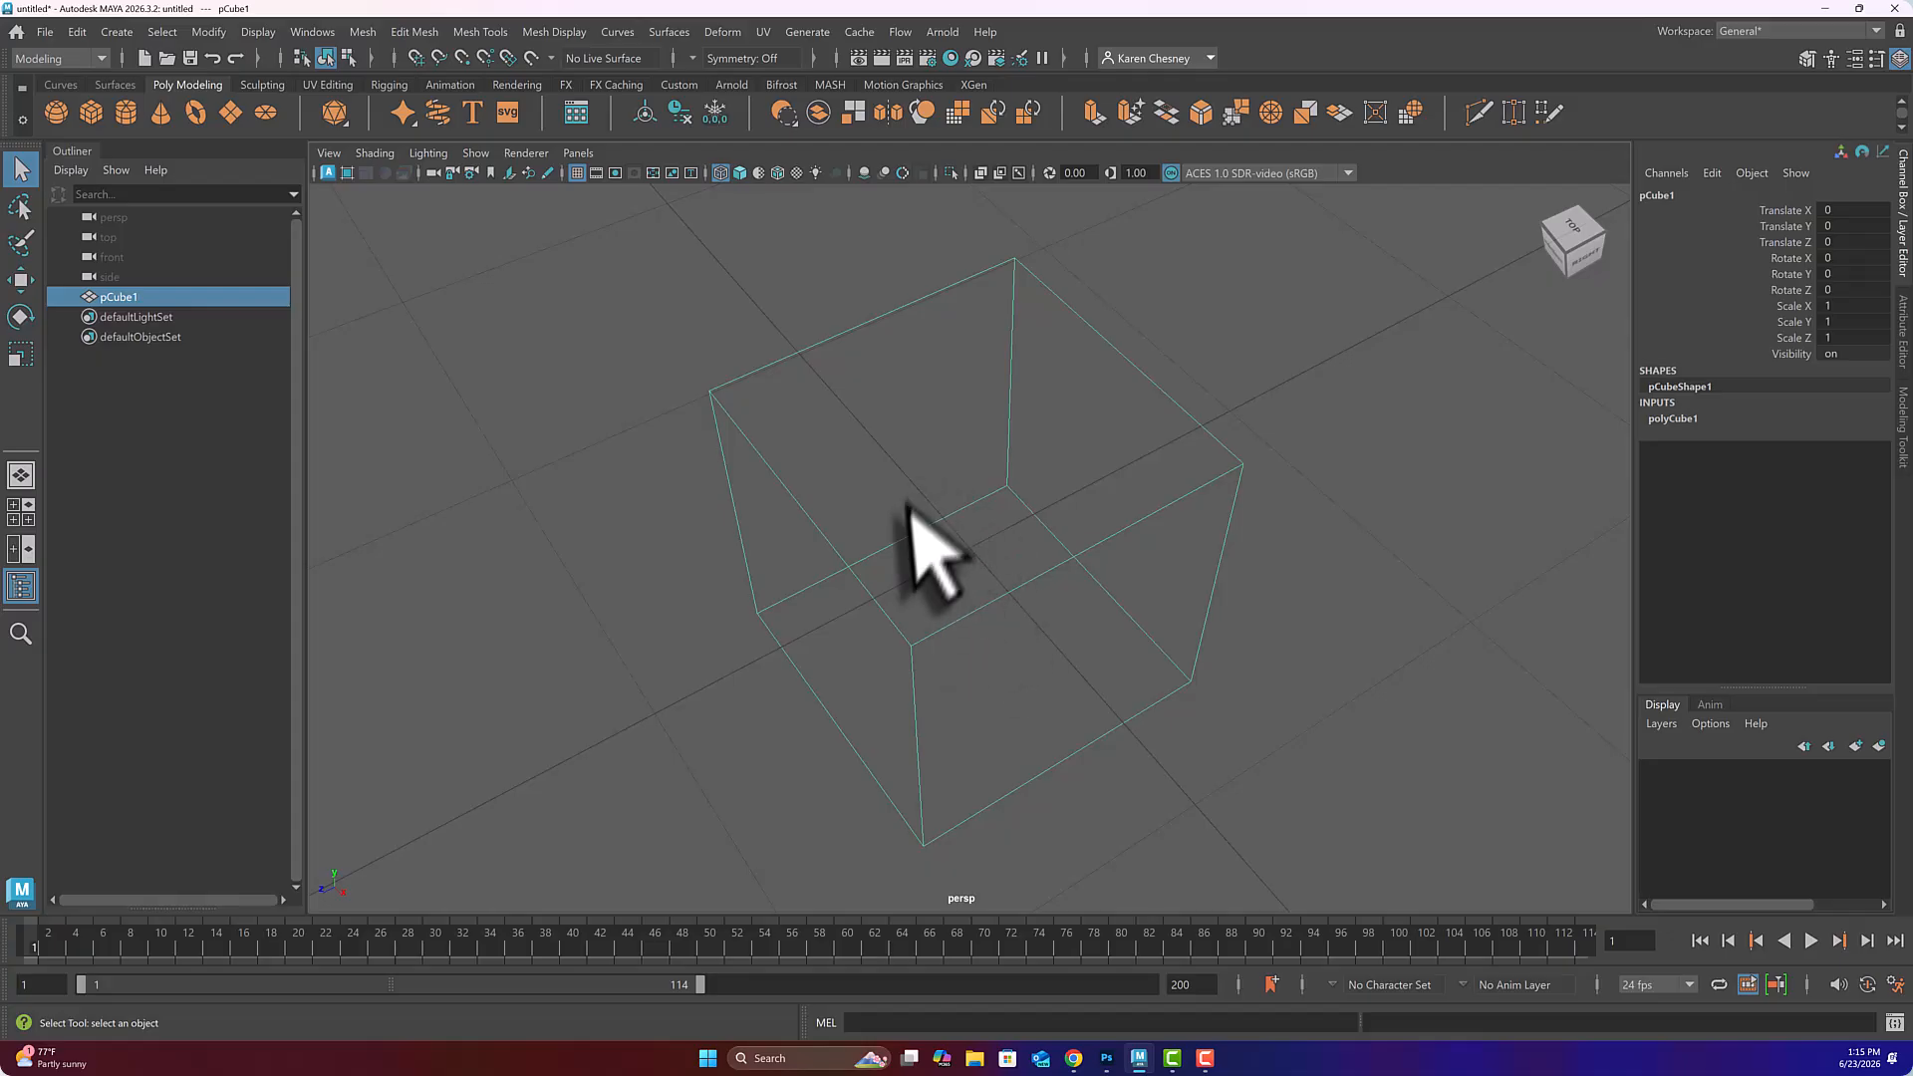
{"action": "key", "text": "5"}
{"action": "mouse_move", "coordinate": [915, 523]}
{"action": "left_mouse_down", "text": "alt"}
{"action": "mouse_move", "coordinate": [910, 482]}
{"action": "mouse_move", "coordinate": [921, 506]}
{"action": "left_mouse_up", "text": "alt"}
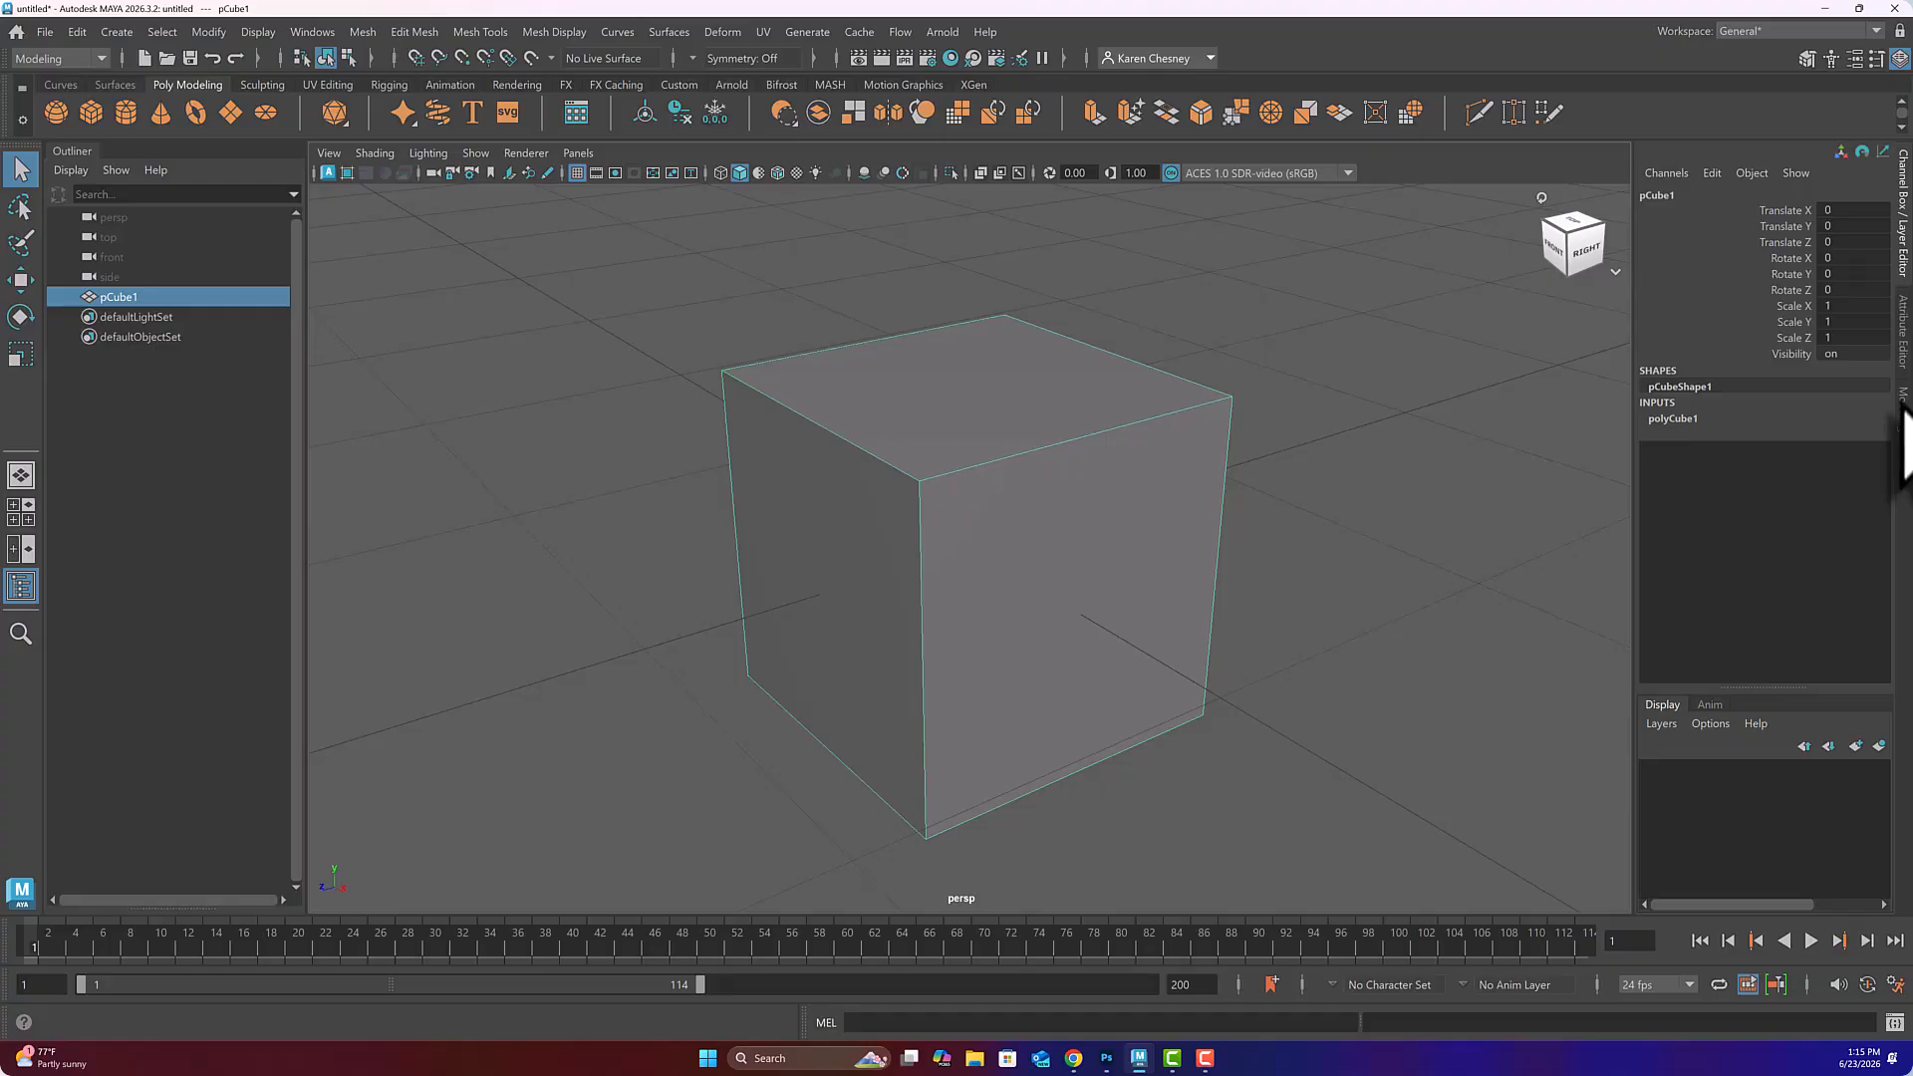
- Show the Modeling Toolkit, try multi-component selection and return to object selection mode
{"action": "left_click", "coordinate": [1901, 418]}
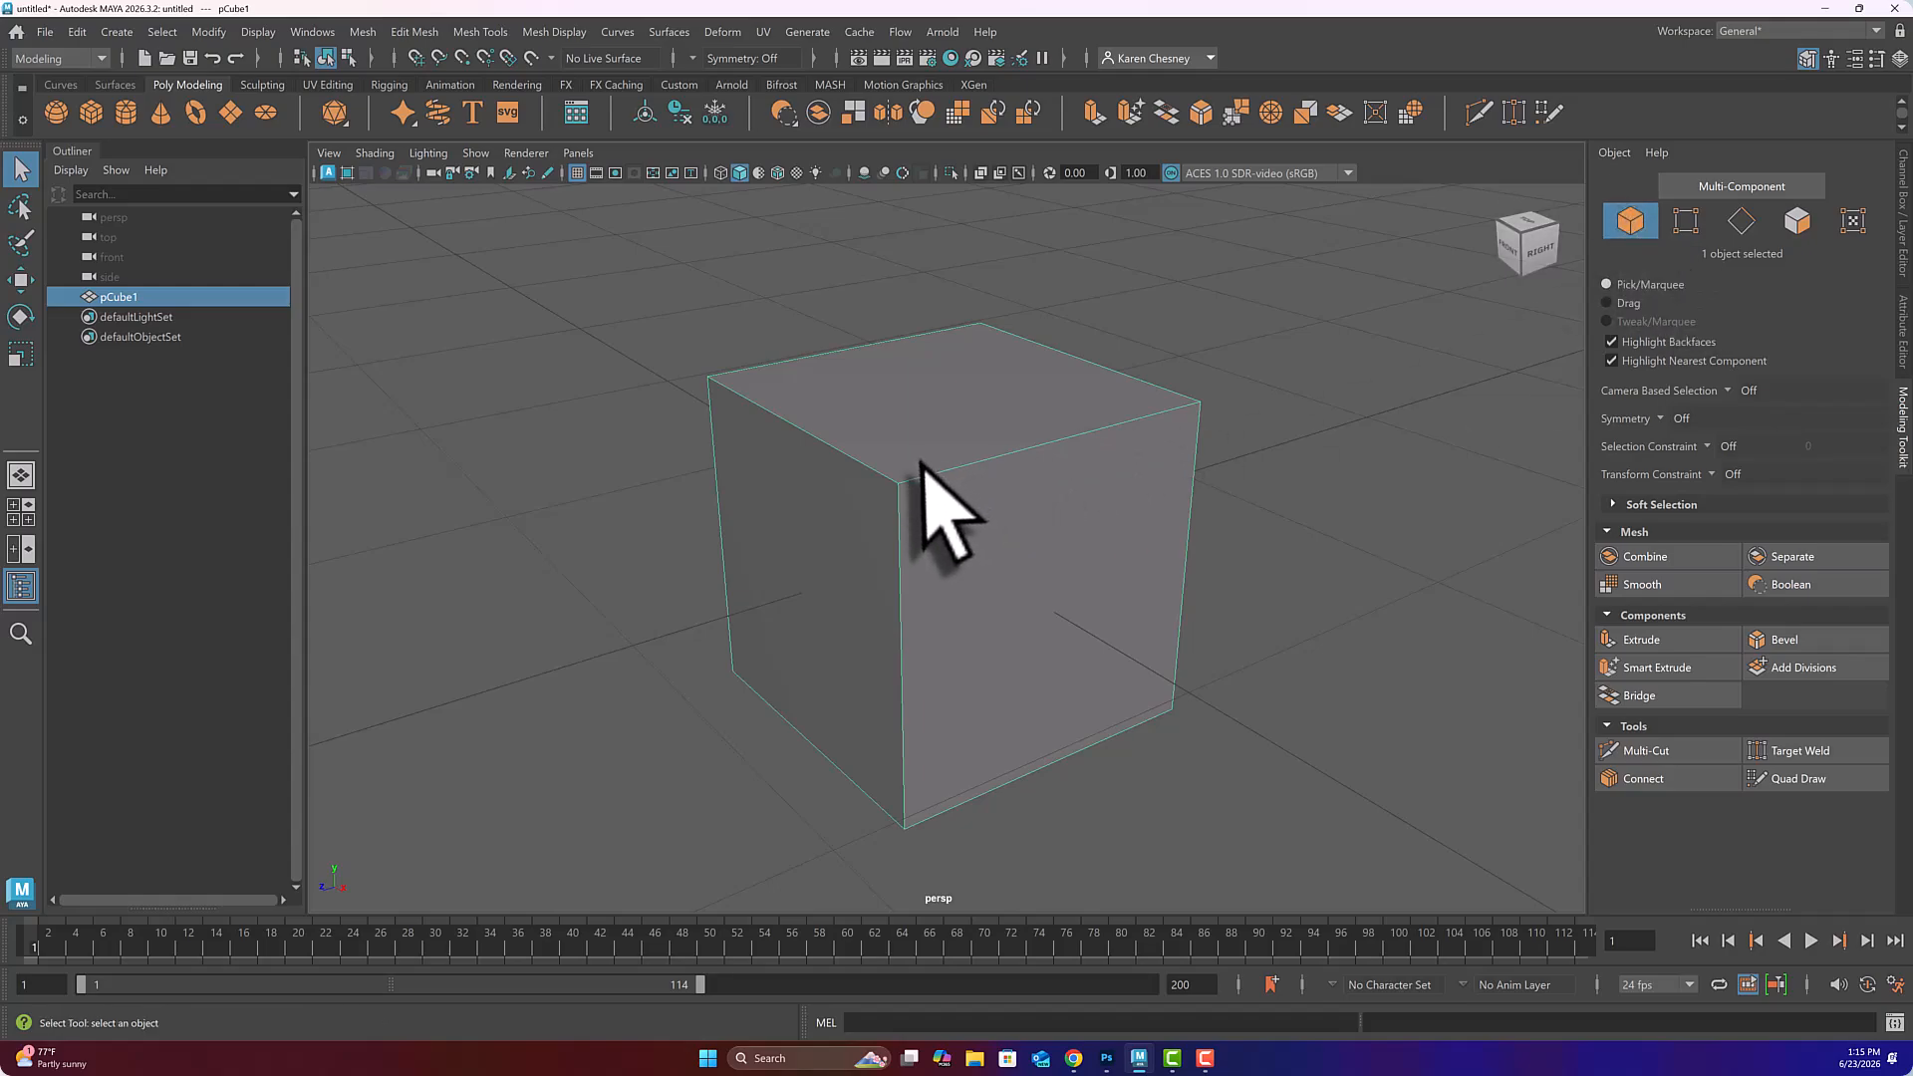
{"action": "left_click", "coordinate": [1671, 214]}
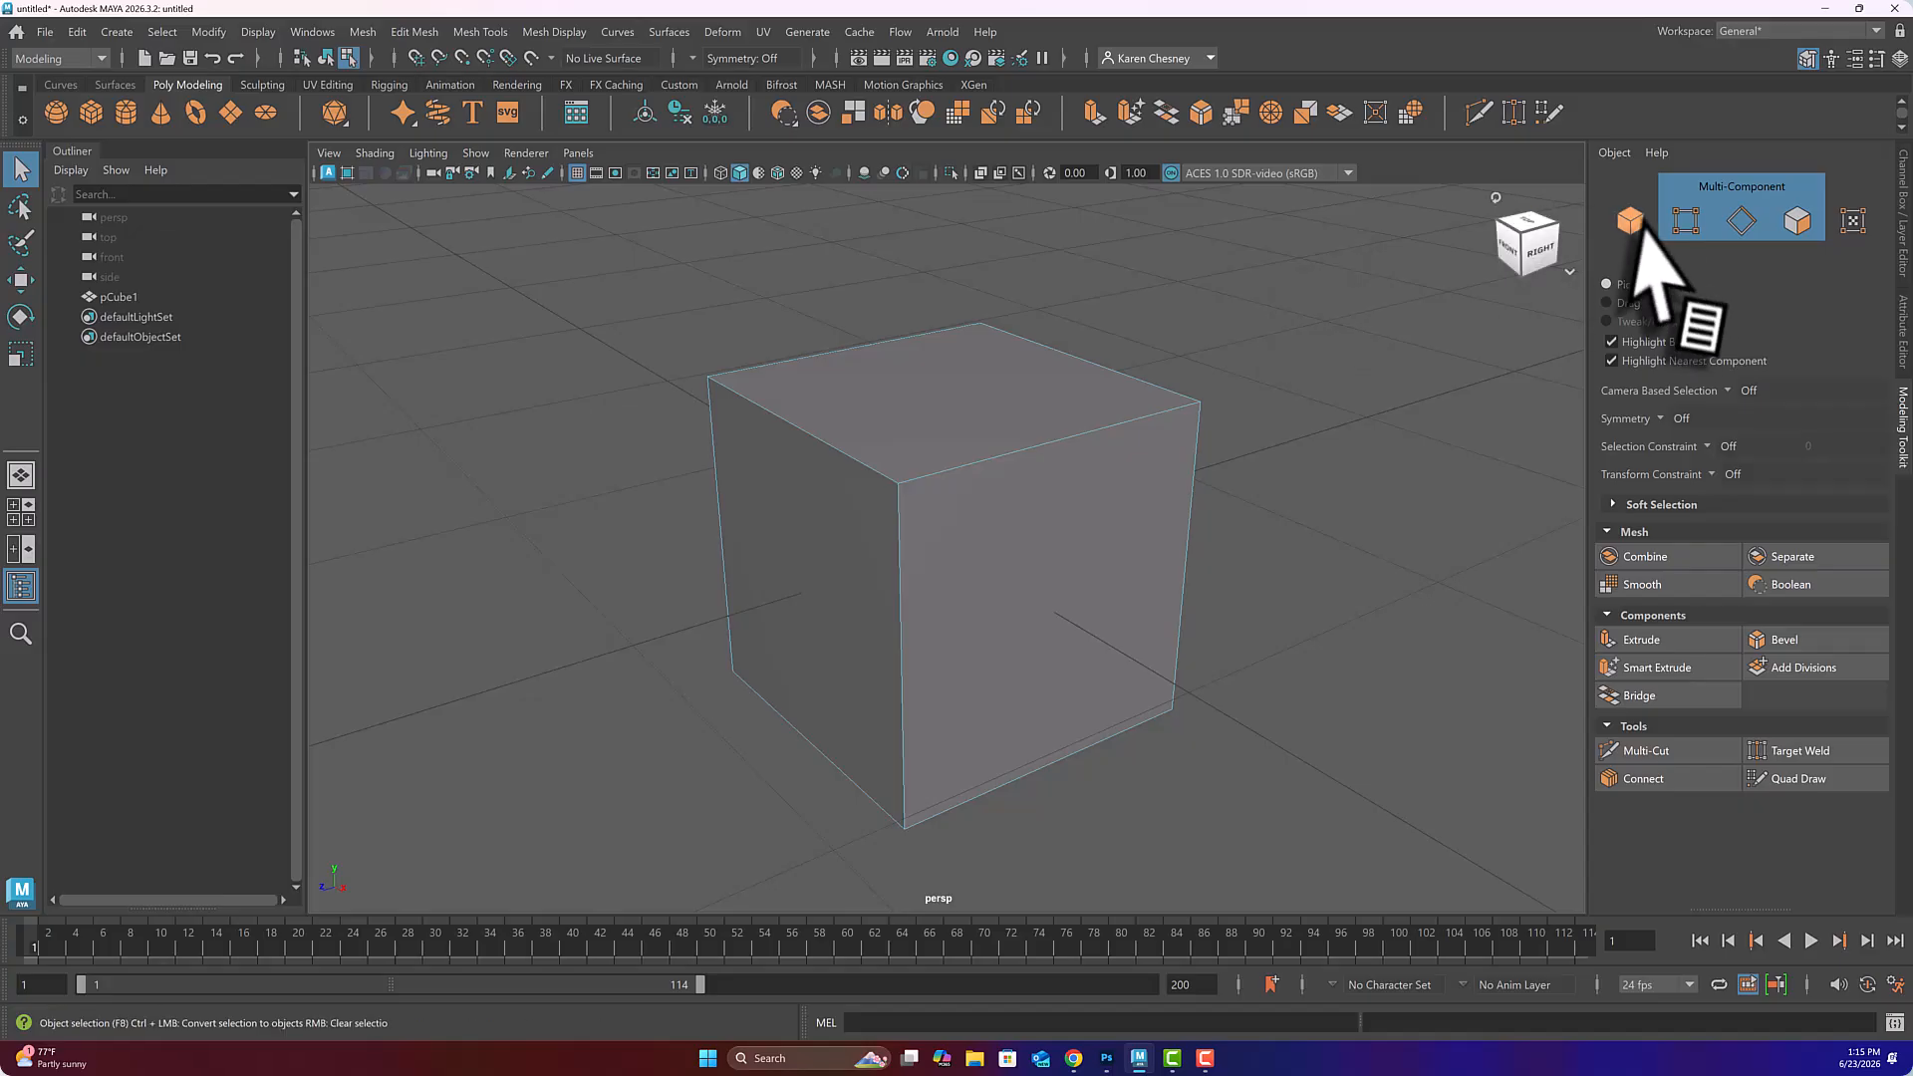
{"action": "left_click", "coordinate": [1639, 229]}
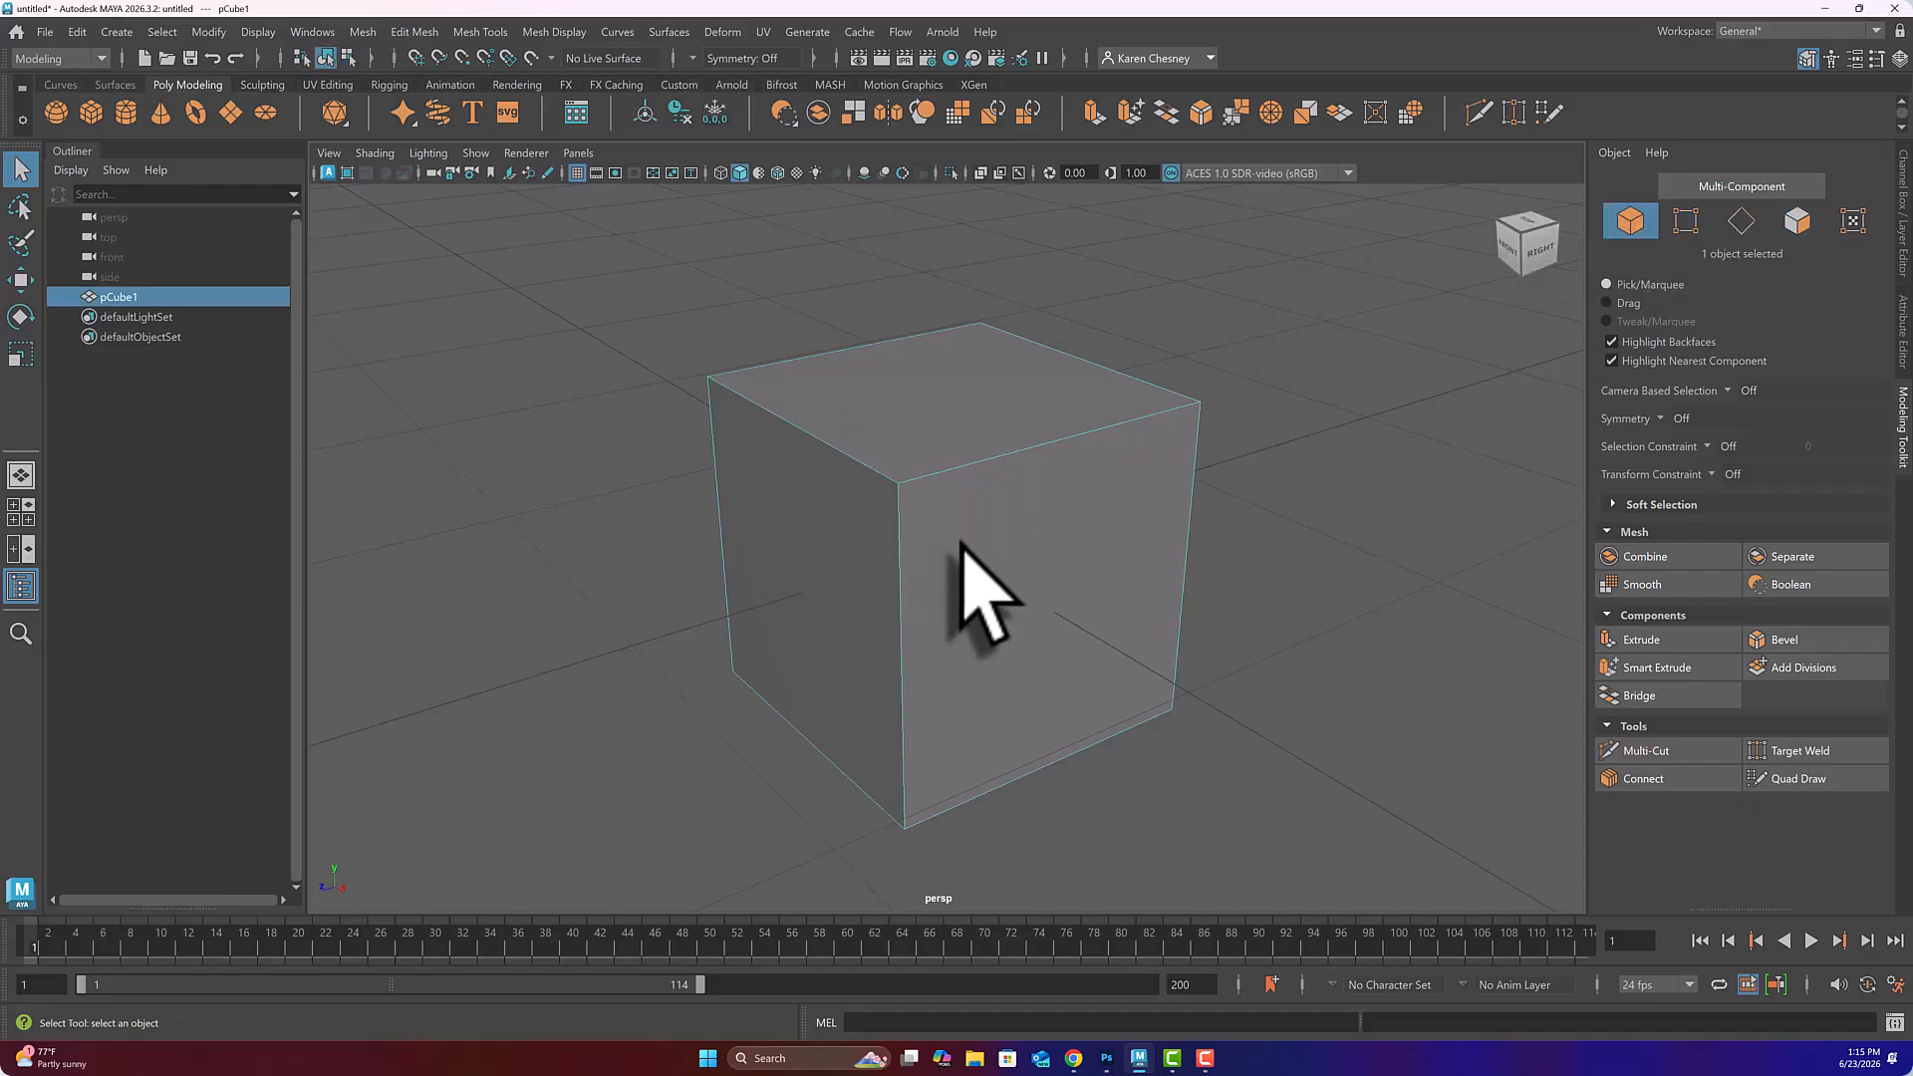
- Move the whole cube to about 0.10 in X and -0.10 in Z
{"action": "key", "text": "w"}
{"action": "left_click_drag", "start_coordinate": [855, 556], "coordinate": [918, 577]}
{"action": "mouse_move", "coordinate": [1046, 611]}
{"action": "left_mouse_down"}
{"action": "mouse_move", "coordinate": [939, 555]}
{"action": "mouse_move", "coordinate": [1054, 593]}
{"action": "mouse_move", "coordinate": [1043, 613]}
{"action": "left_mouse_up"}
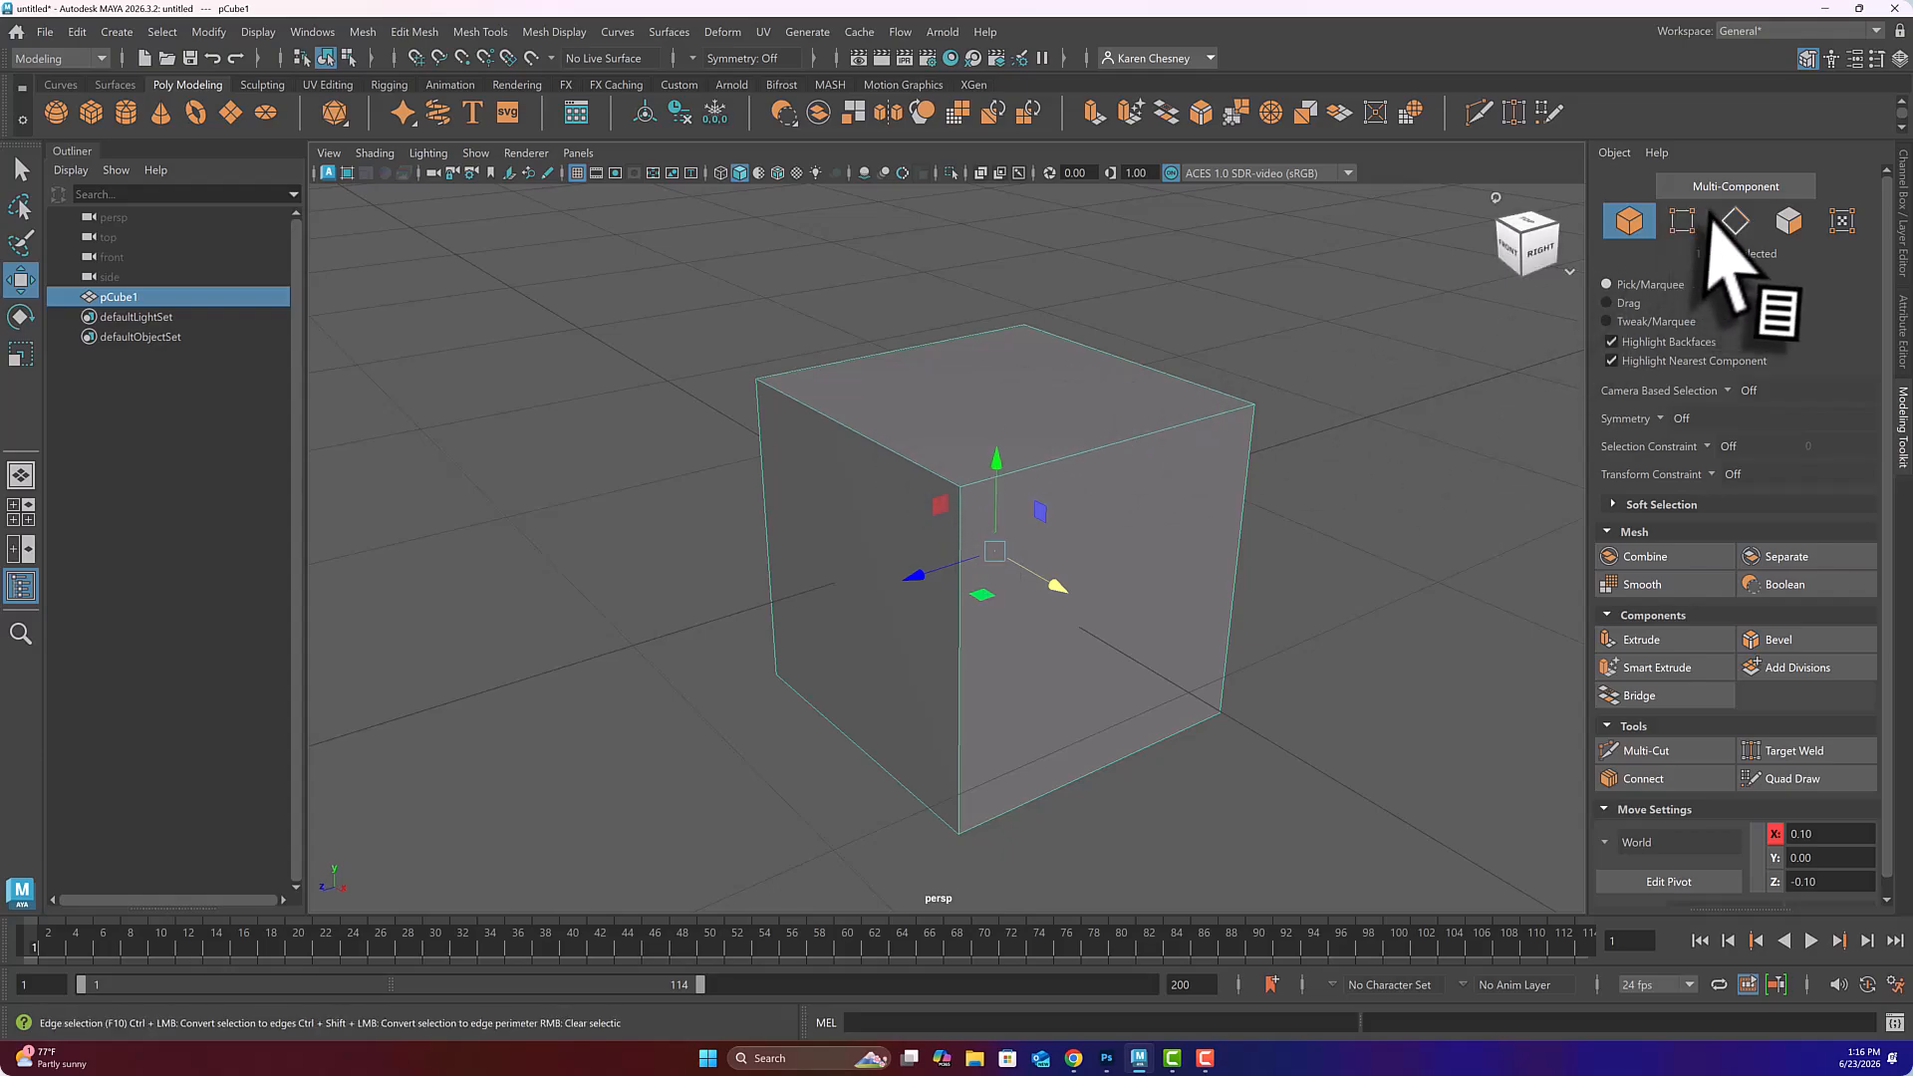
- Switch to face selection, nudge the cube's right face and scale it down so that the cube tapers toward that side
{"action": "left_click", "coordinate": [1790, 212]}
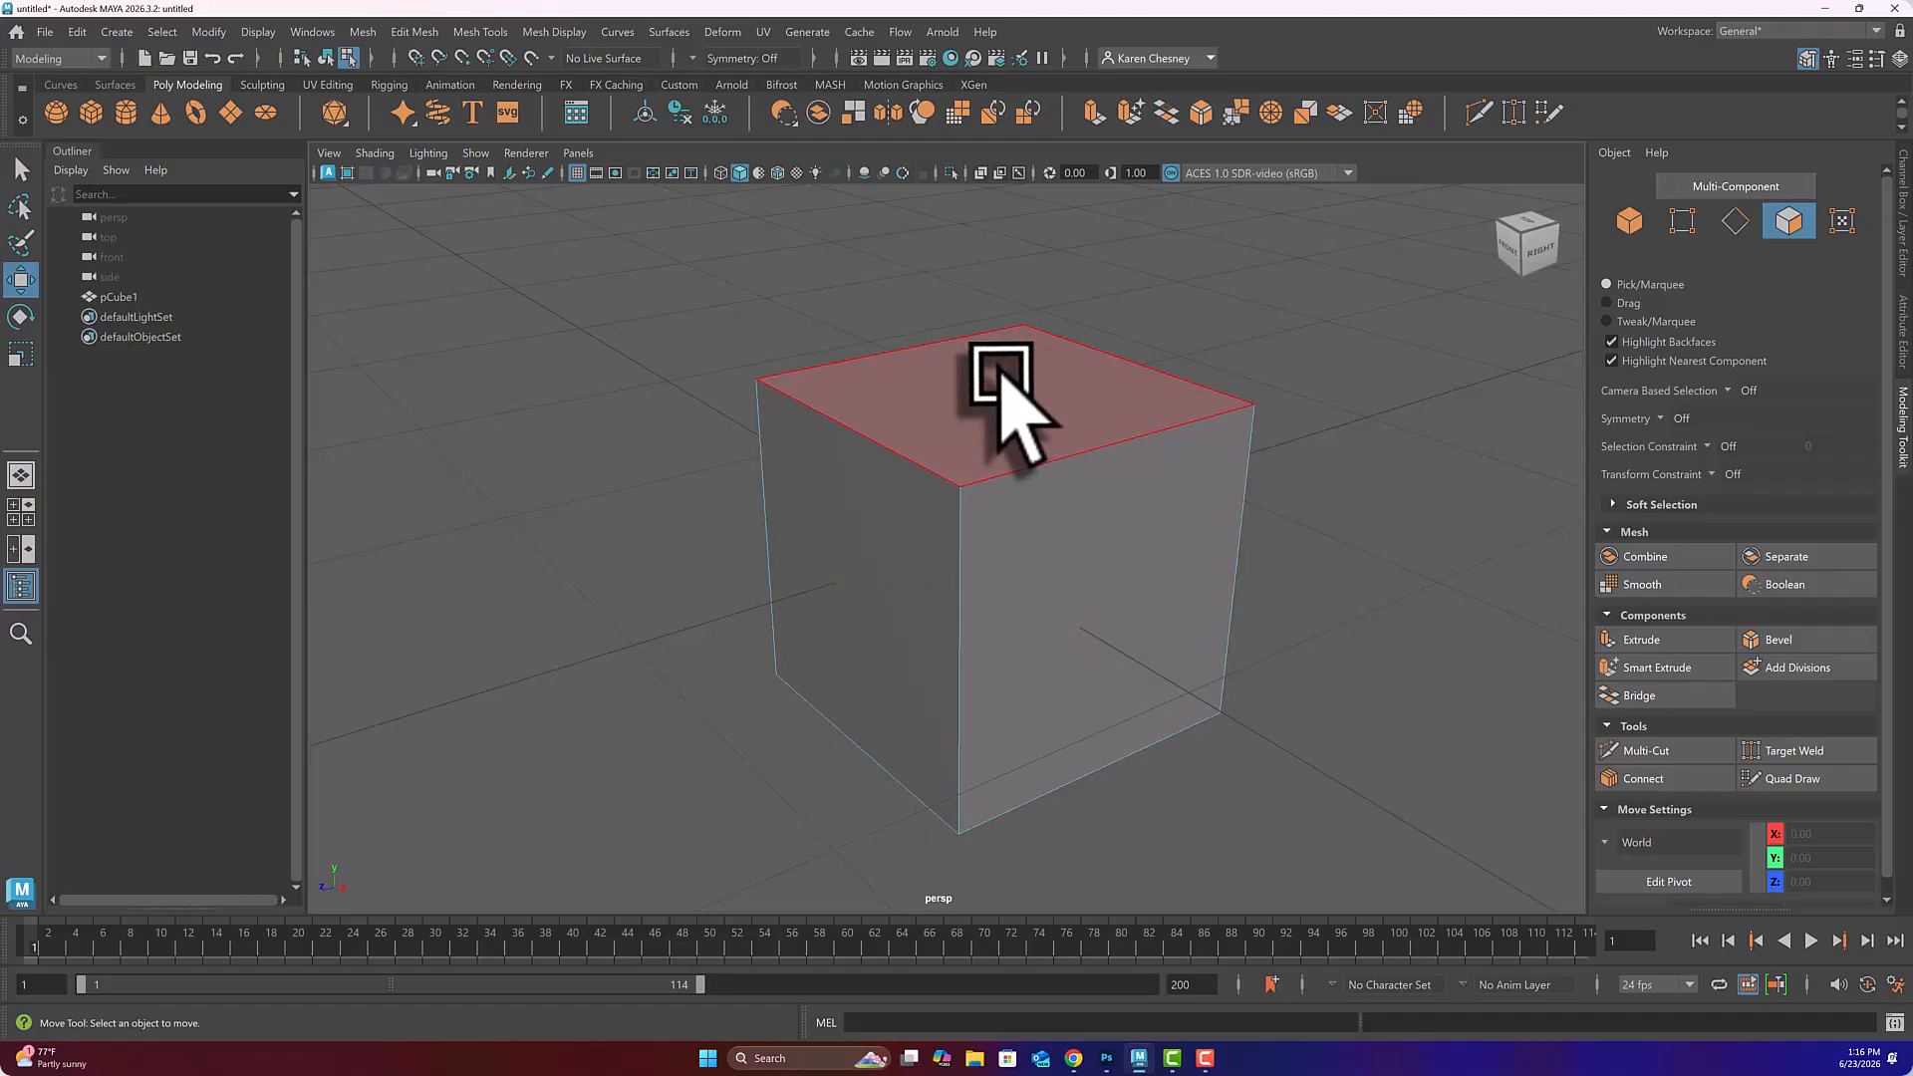
{"action": "left_click", "coordinate": [1063, 589]}
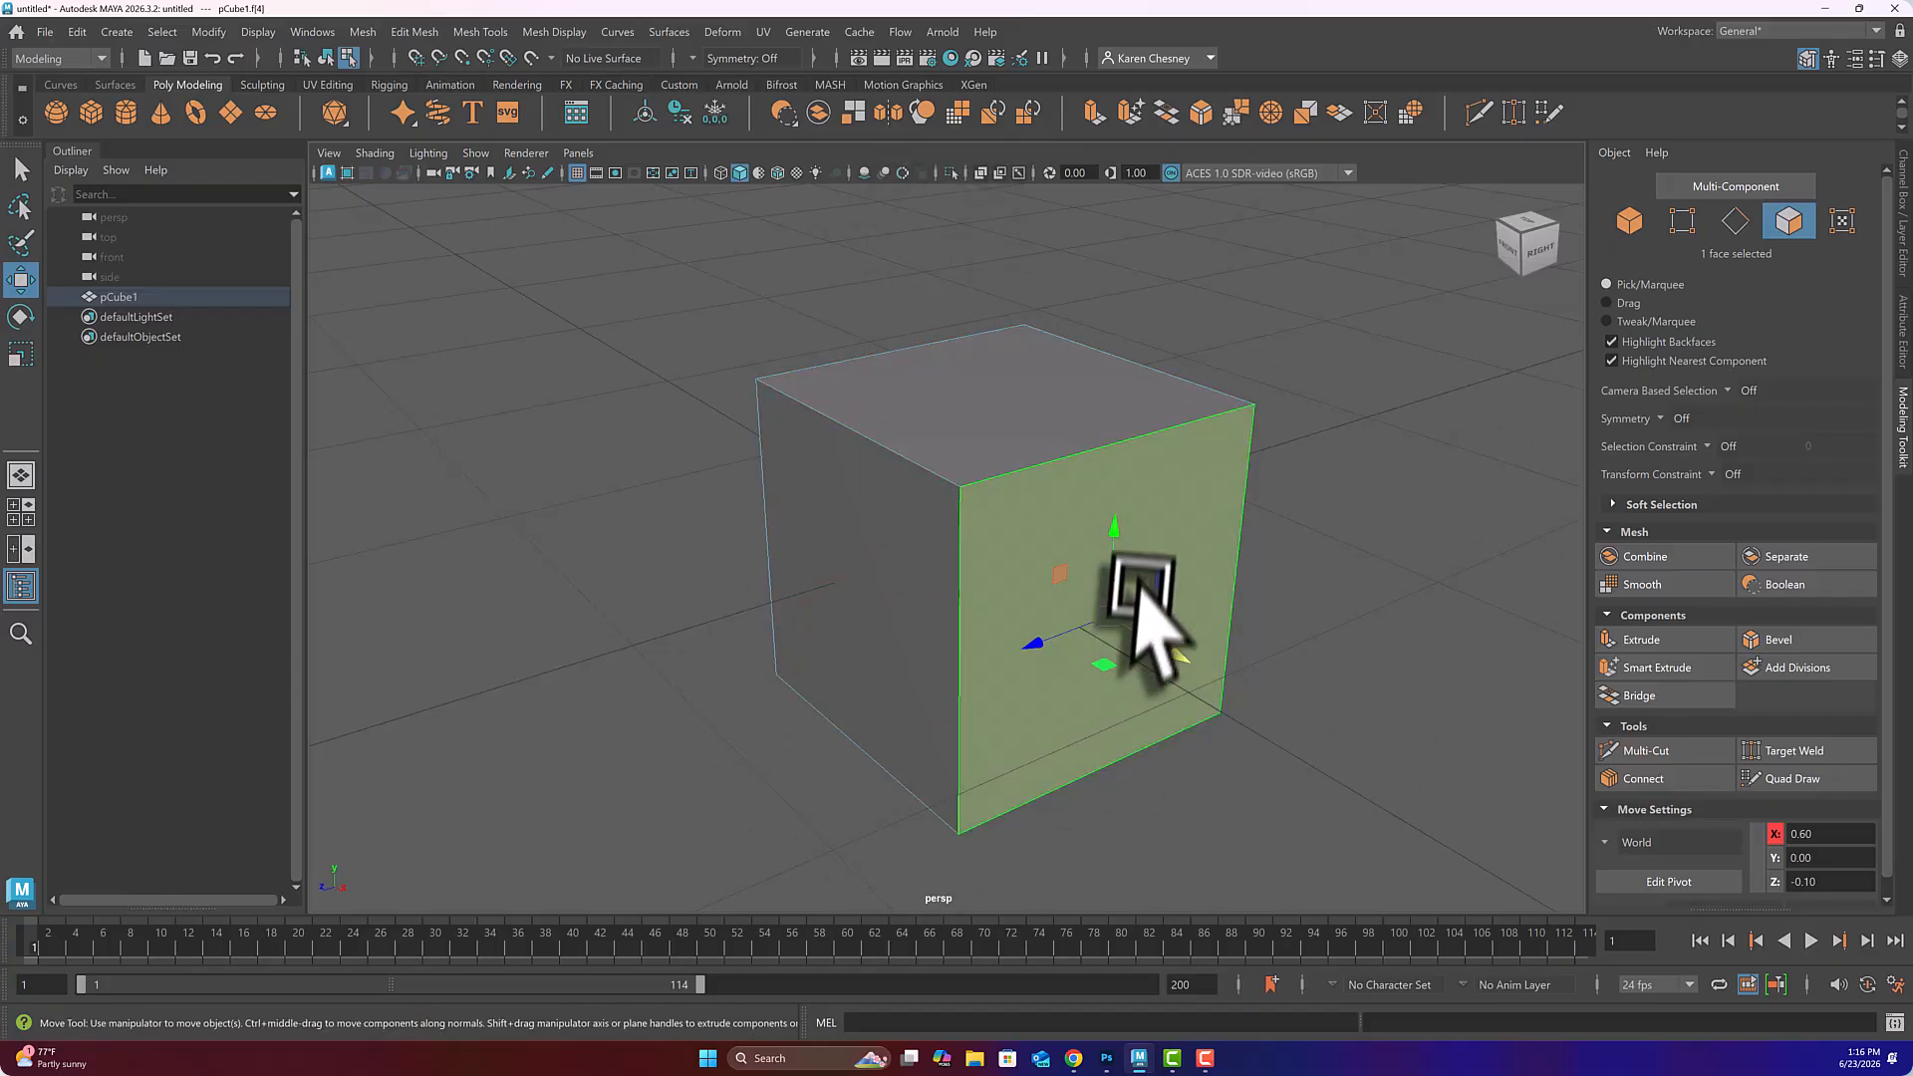
{"action": "mouse_move", "coordinate": [1036, 637]}
{"action": "middle_mouse_down"}
{"action": "mouse_move", "coordinate": [1136, 596]}
{"action": "mouse_move", "coordinate": [900, 694]}
{"action": "mouse_move", "coordinate": [1051, 623]}
{"action": "mouse_move", "coordinate": [1012, 629]}
{"action": "mouse_move", "coordinate": [1031, 647]}
{"action": "middle_mouse_up"}
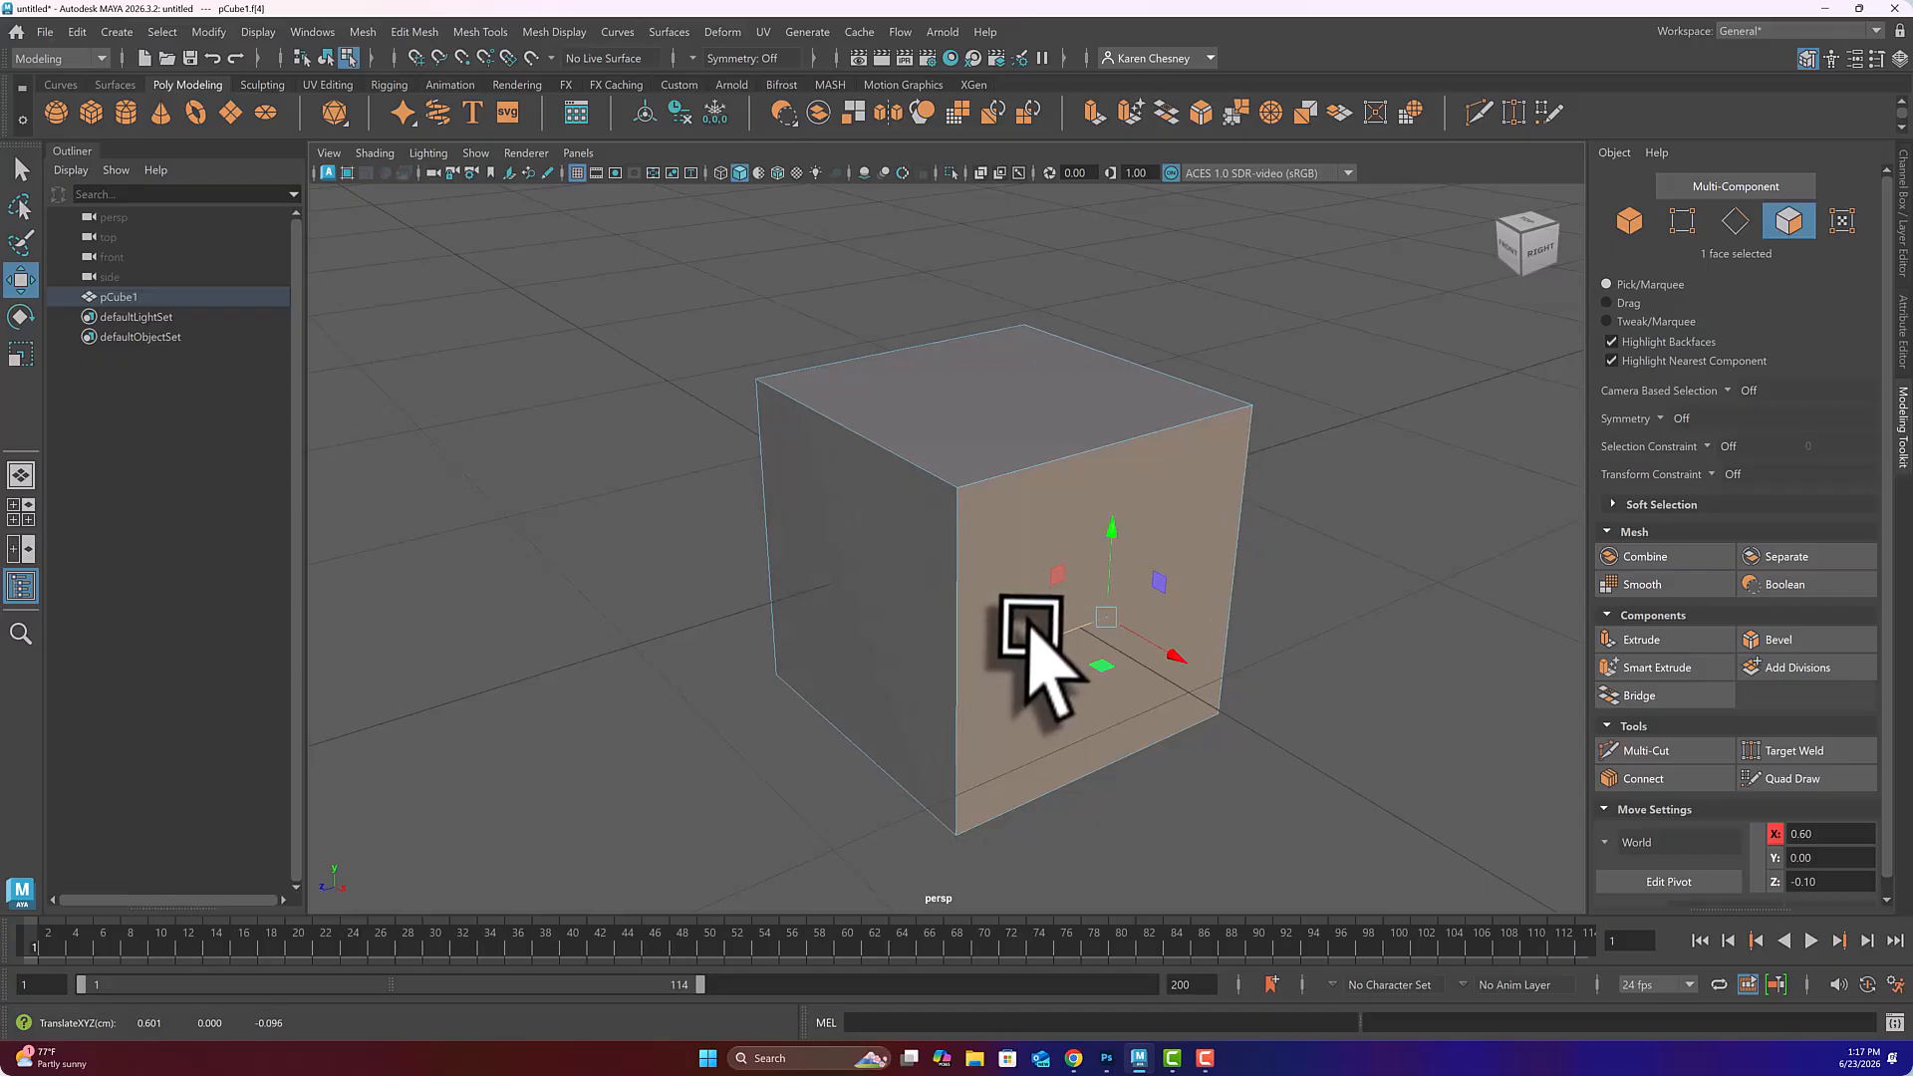
{"action": "key", "text": "e"}
{"action": "middle_click_drag", "start_coordinate": [1148, 579], "coordinate": [1098, 630]}
{"action": "key", "text": "r"}
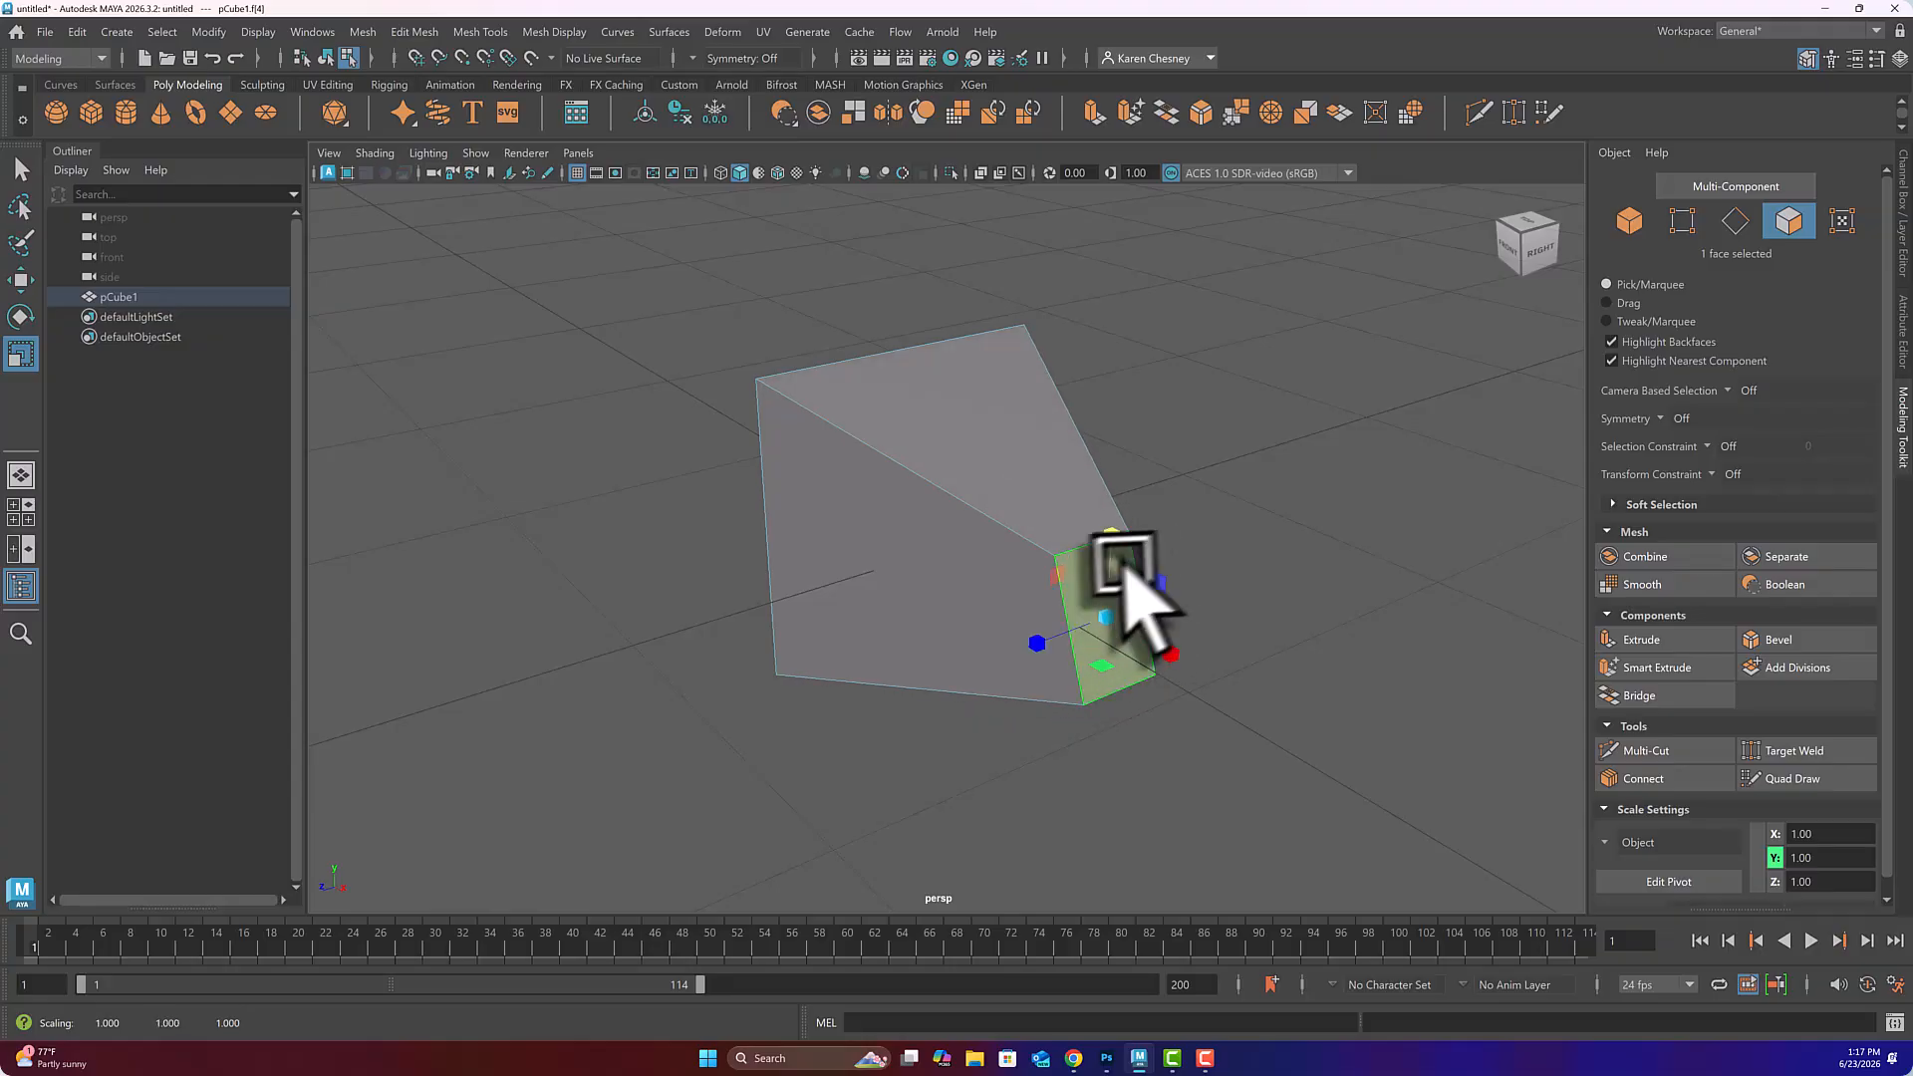
- Select the tapered mesh's top face and scale it by about 1.01 along X
{"action": "mouse_move", "coordinate": [1129, 573]}
{"action": "left_mouse_down", "text": "alt"}
{"action": "mouse_move", "coordinate": [1138, 484]}
{"action": "mouse_move", "coordinate": [1095, 443]}
{"action": "mouse_move", "coordinate": [1021, 490]}
{"action": "mouse_move", "coordinate": [1199, 556]}
{"action": "mouse_move", "coordinate": [1161, 607]}
{"action": "mouse_move", "coordinate": [995, 570]}
{"action": "mouse_move", "coordinate": [1042, 549]}
{"action": "mouse_move", "coordinate": [1162, 580]}
{"action": "mouse_move", "coordinate": [1154, 553]}
{"action": "left_mouse_up", "text": "alt"}
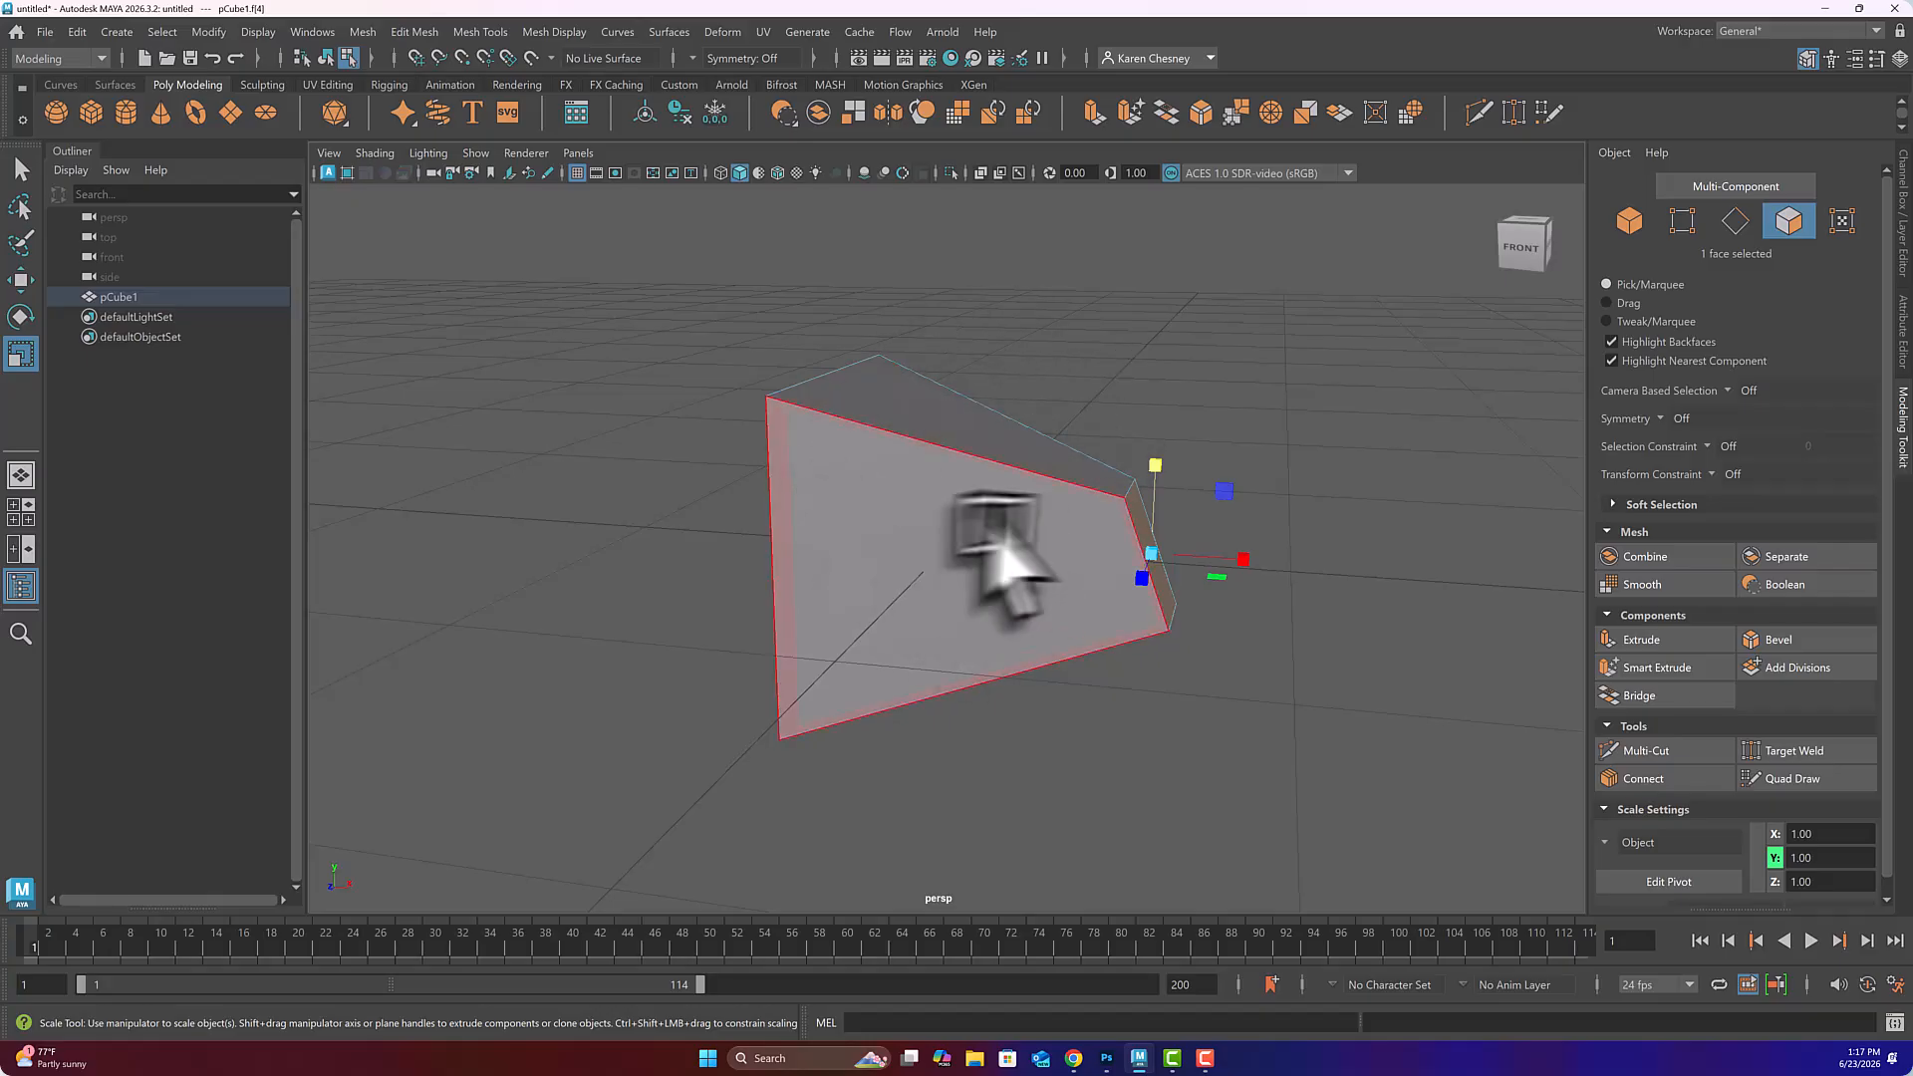
{"action": "left_click_drag", "start_coordinate": [1068, 561], "coordinate": [1054, 503], "text": "alt"}
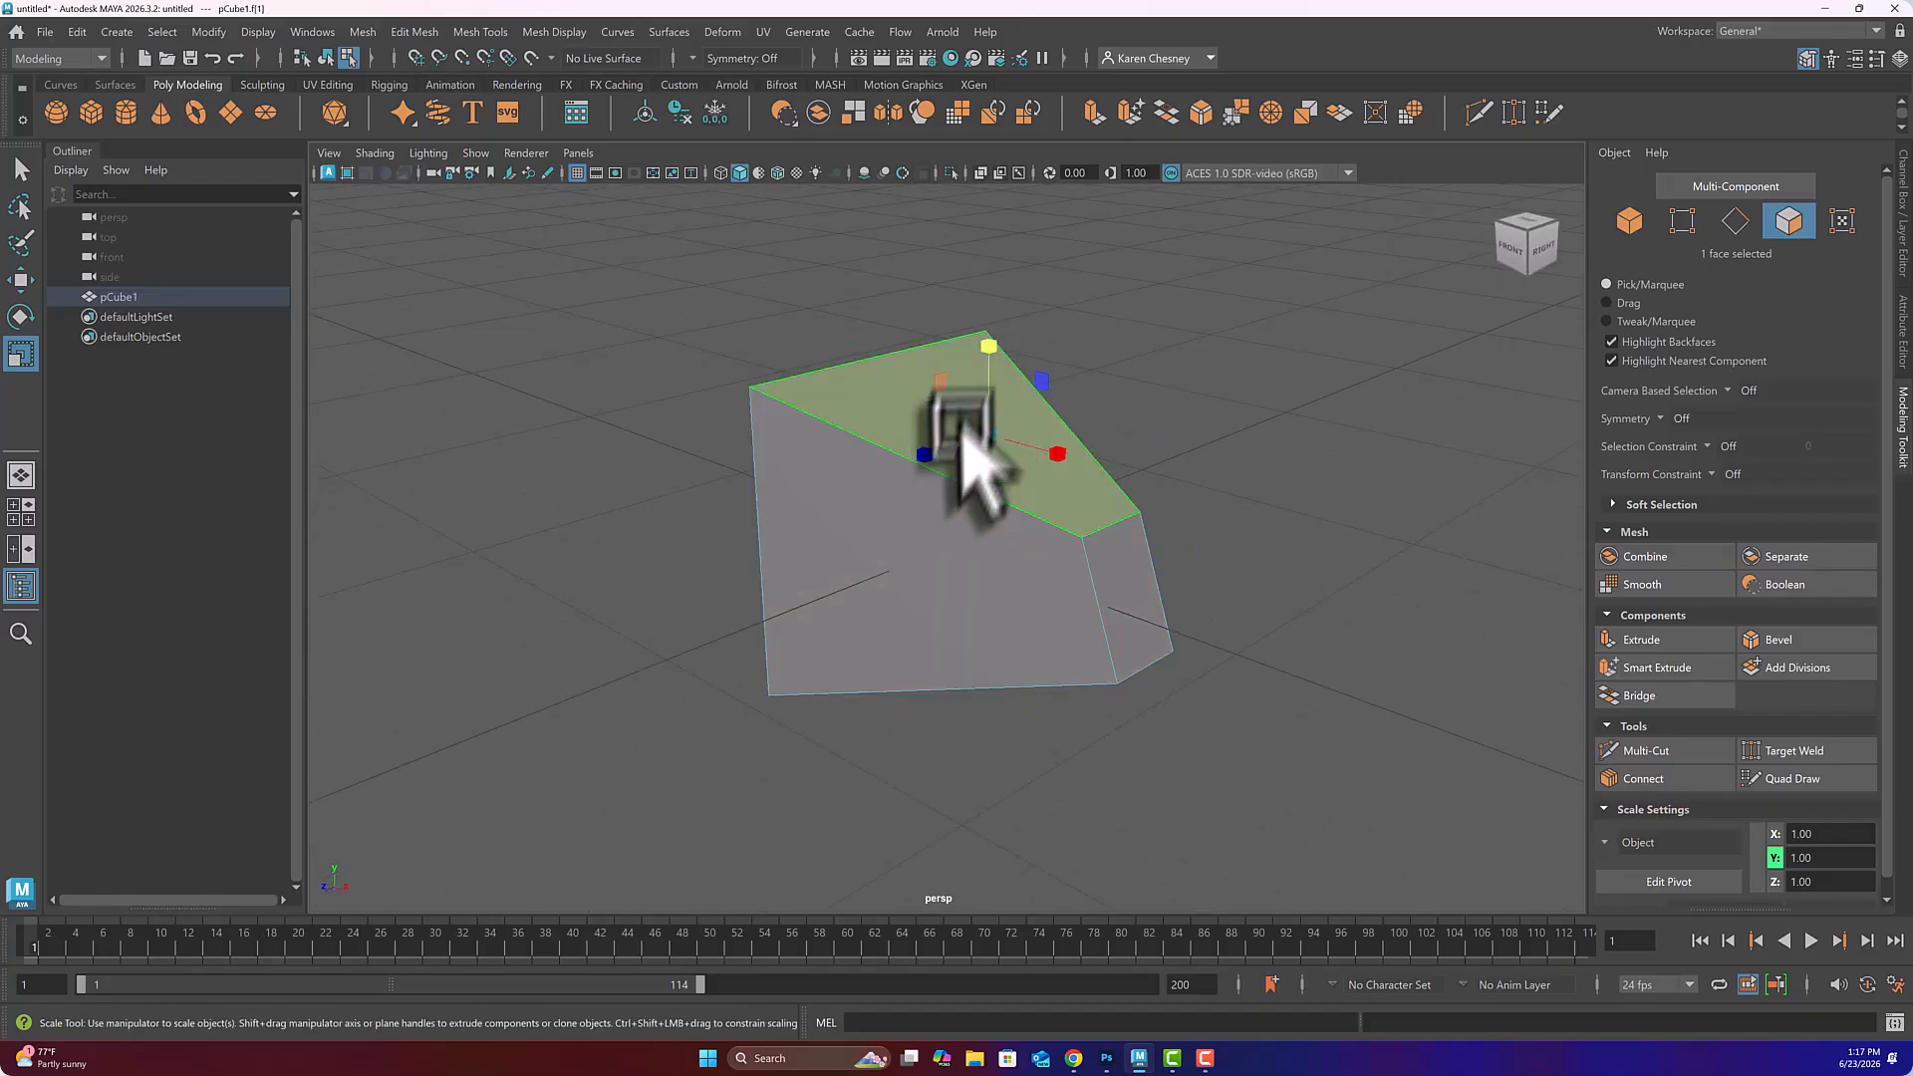
{"action": "left_click_drag", "start_coordinate": [983, 335], "coordinate": [987, 371]}
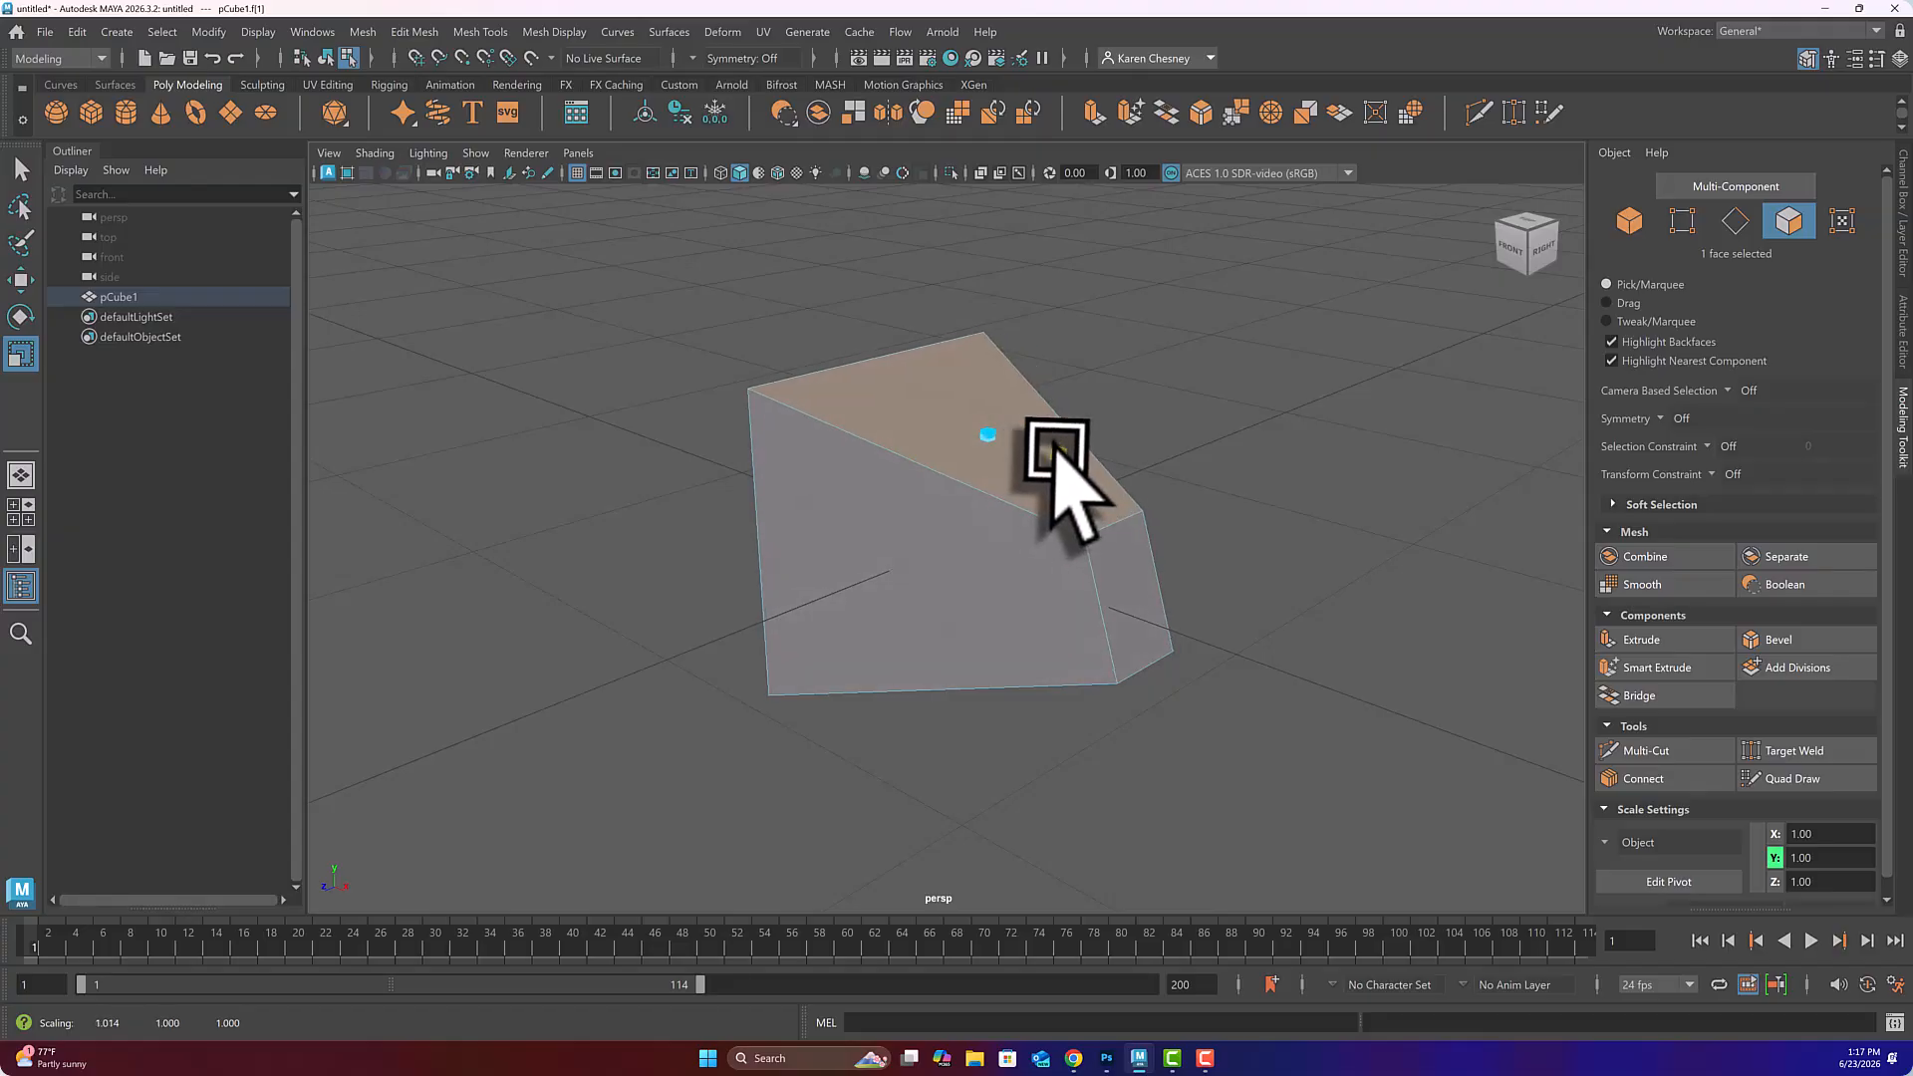
- Add the front and right faces to the top-face selection and deselect them again
{"action": "left_click", "coordinate": [854, 550], "text": "shift"}
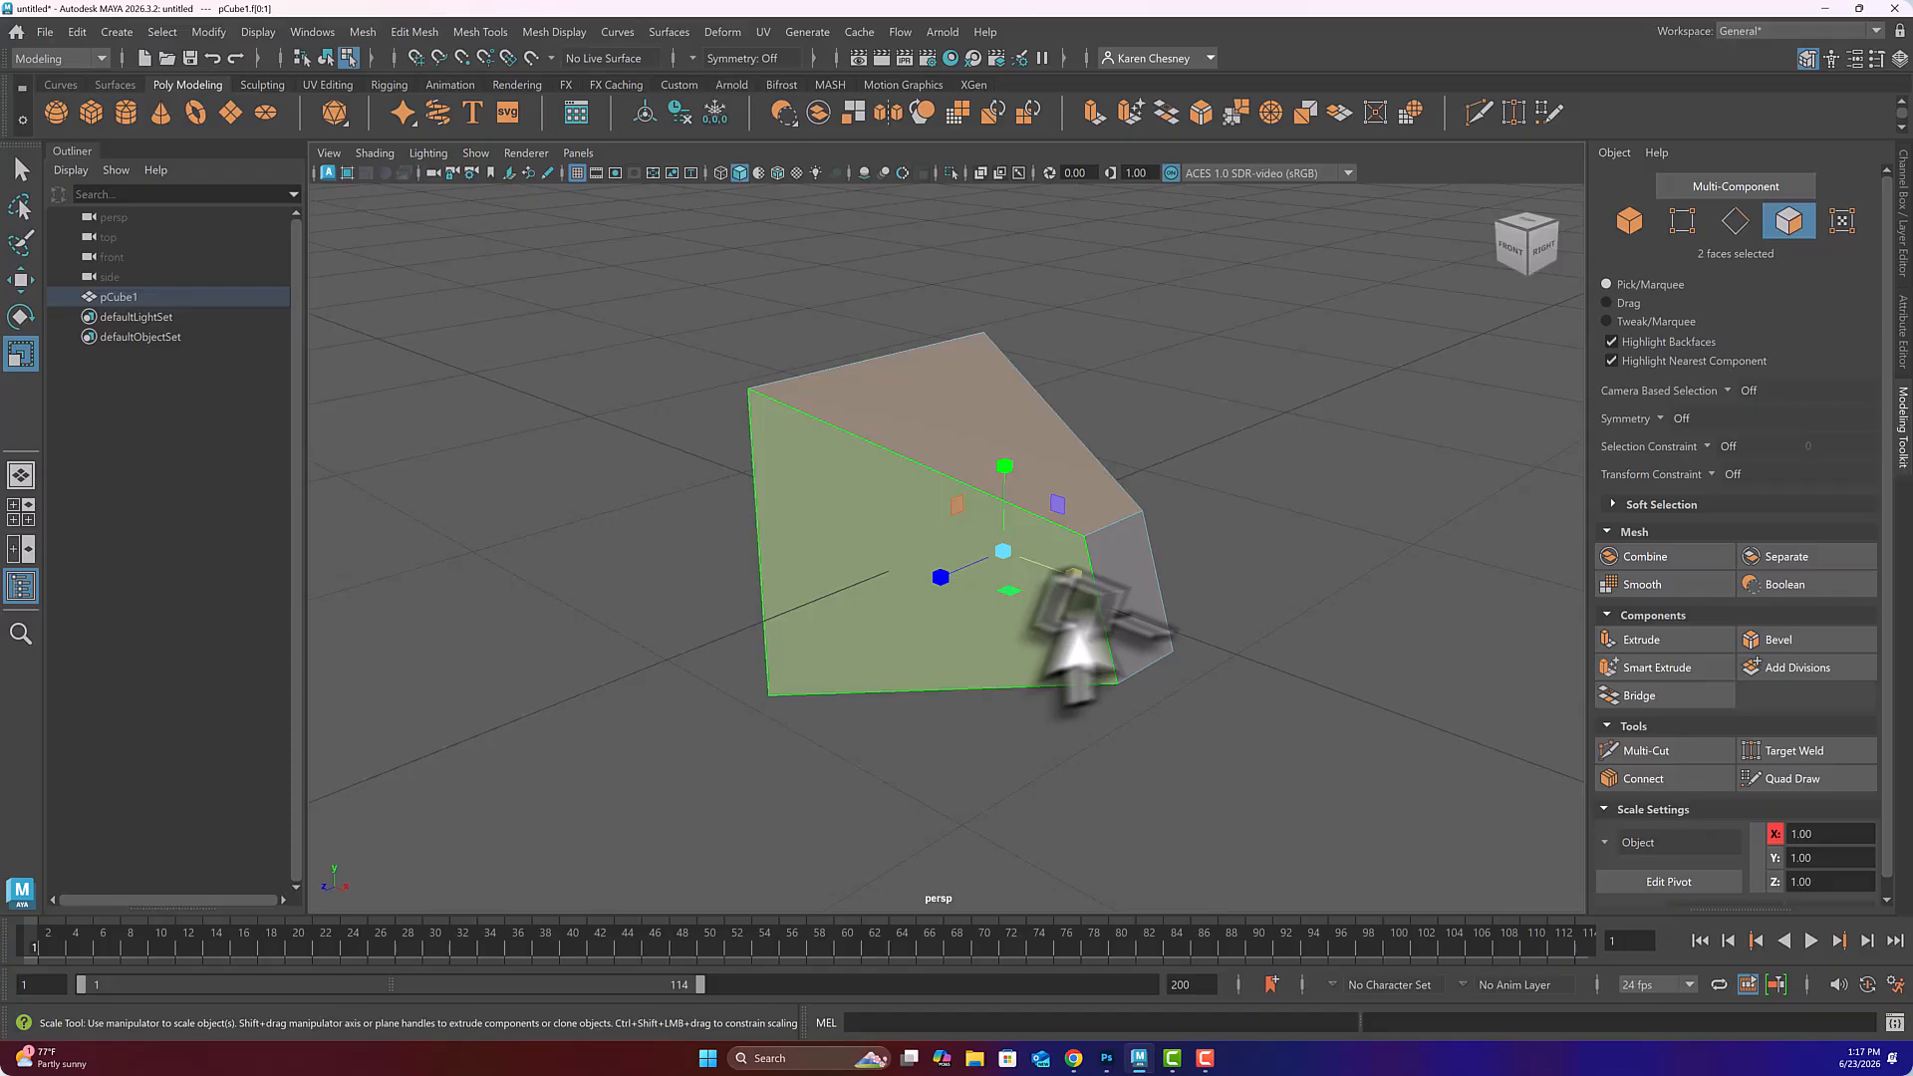
{"action": "left_click", "coordinate": [1136, 603], "text": "shift"}
{"action": "mouse_move", "coordinate": [1230, 521]}
{"action": "left_mouse_down", "text": "alt"}
{"action": "mouse_move", "coordinate": [1106, 471]}
{"action": "mouse_move", "coordinate": [1056, 476]}
{"action": "mouse_move", "coordinate": [1201, 526]}
{"action": "mouse_move", "coordinate": [1155, 489]}
{"action": "mouse_move", "coordinate": [1116, 543]}
{"action": "mouse_move", "coordinate": [1216, 508]}
{"action": "left_mouse_up", "text": "alt"}
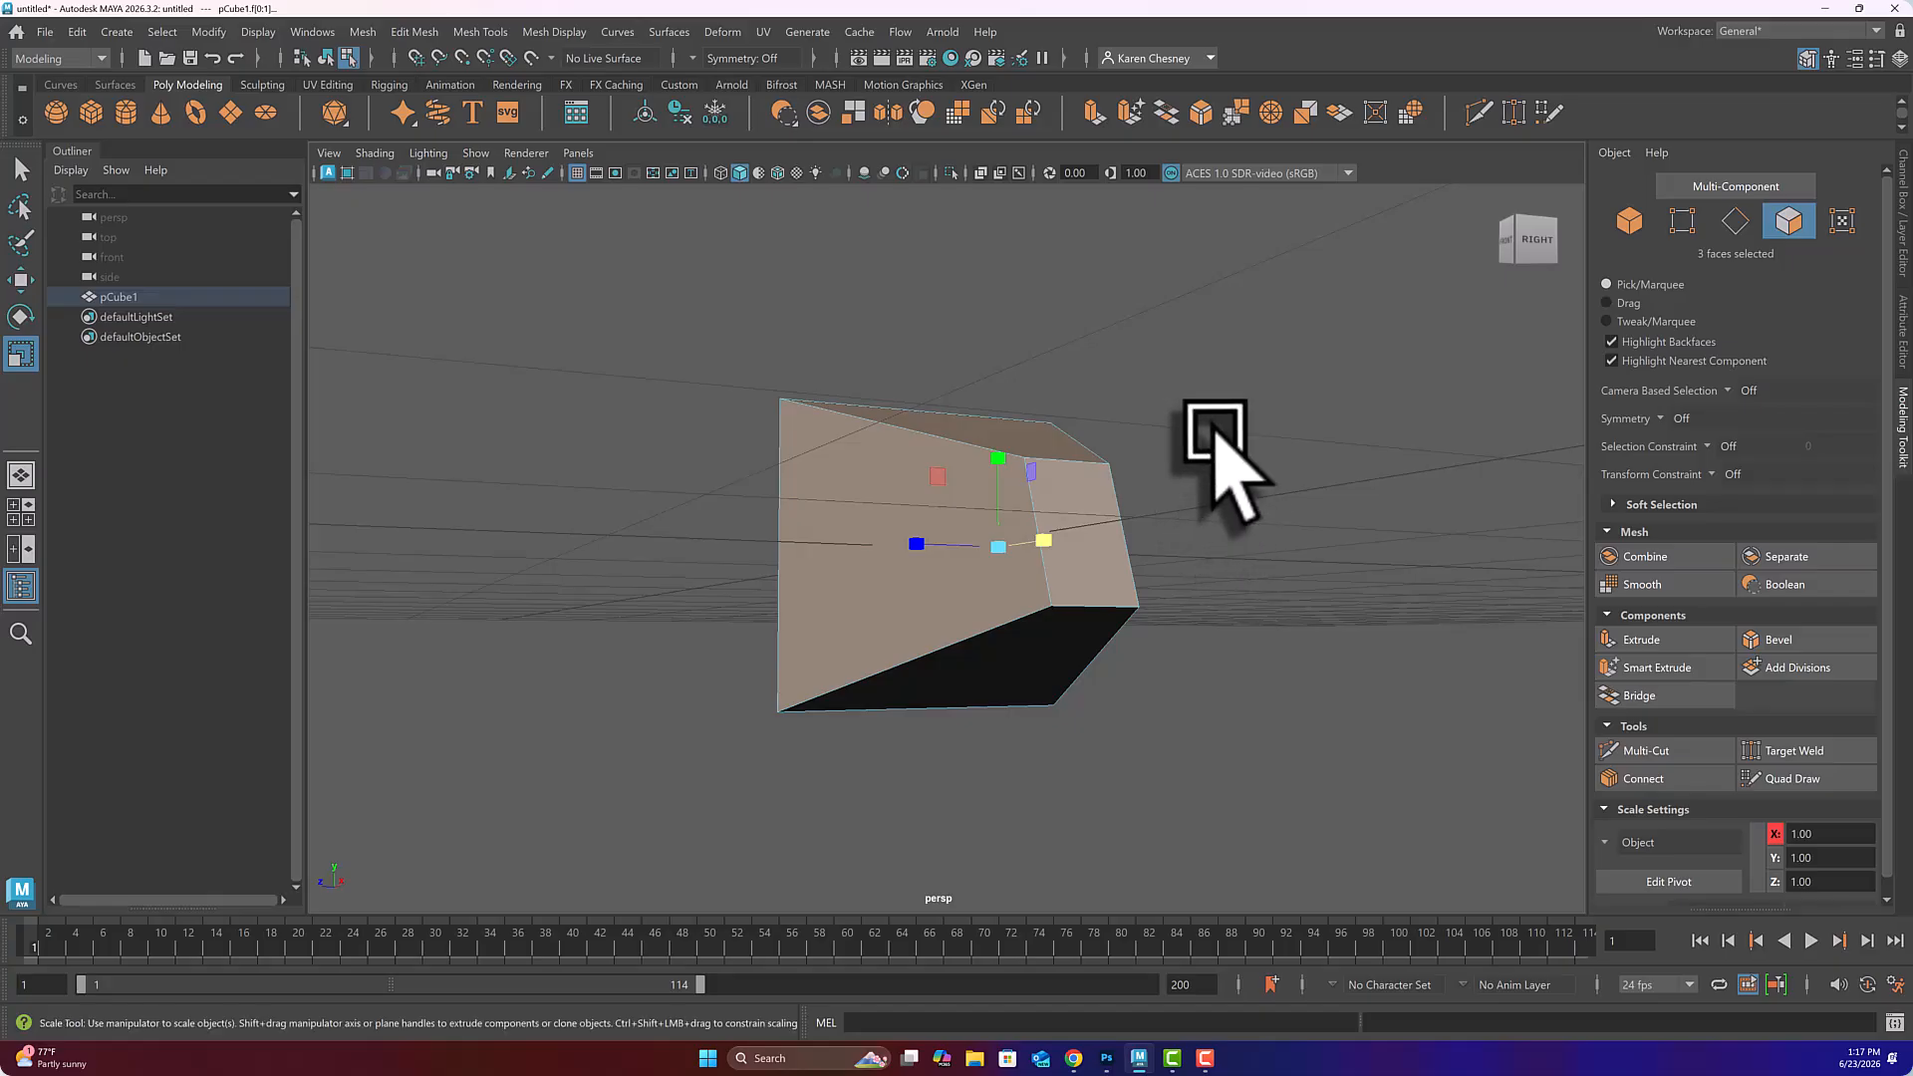
{"action": "left_click", "coordinate": [834, 485], "text": "ctrl"}
{"action": "left_click", "coordinate": [1076, 573], "text": "ctrl"}
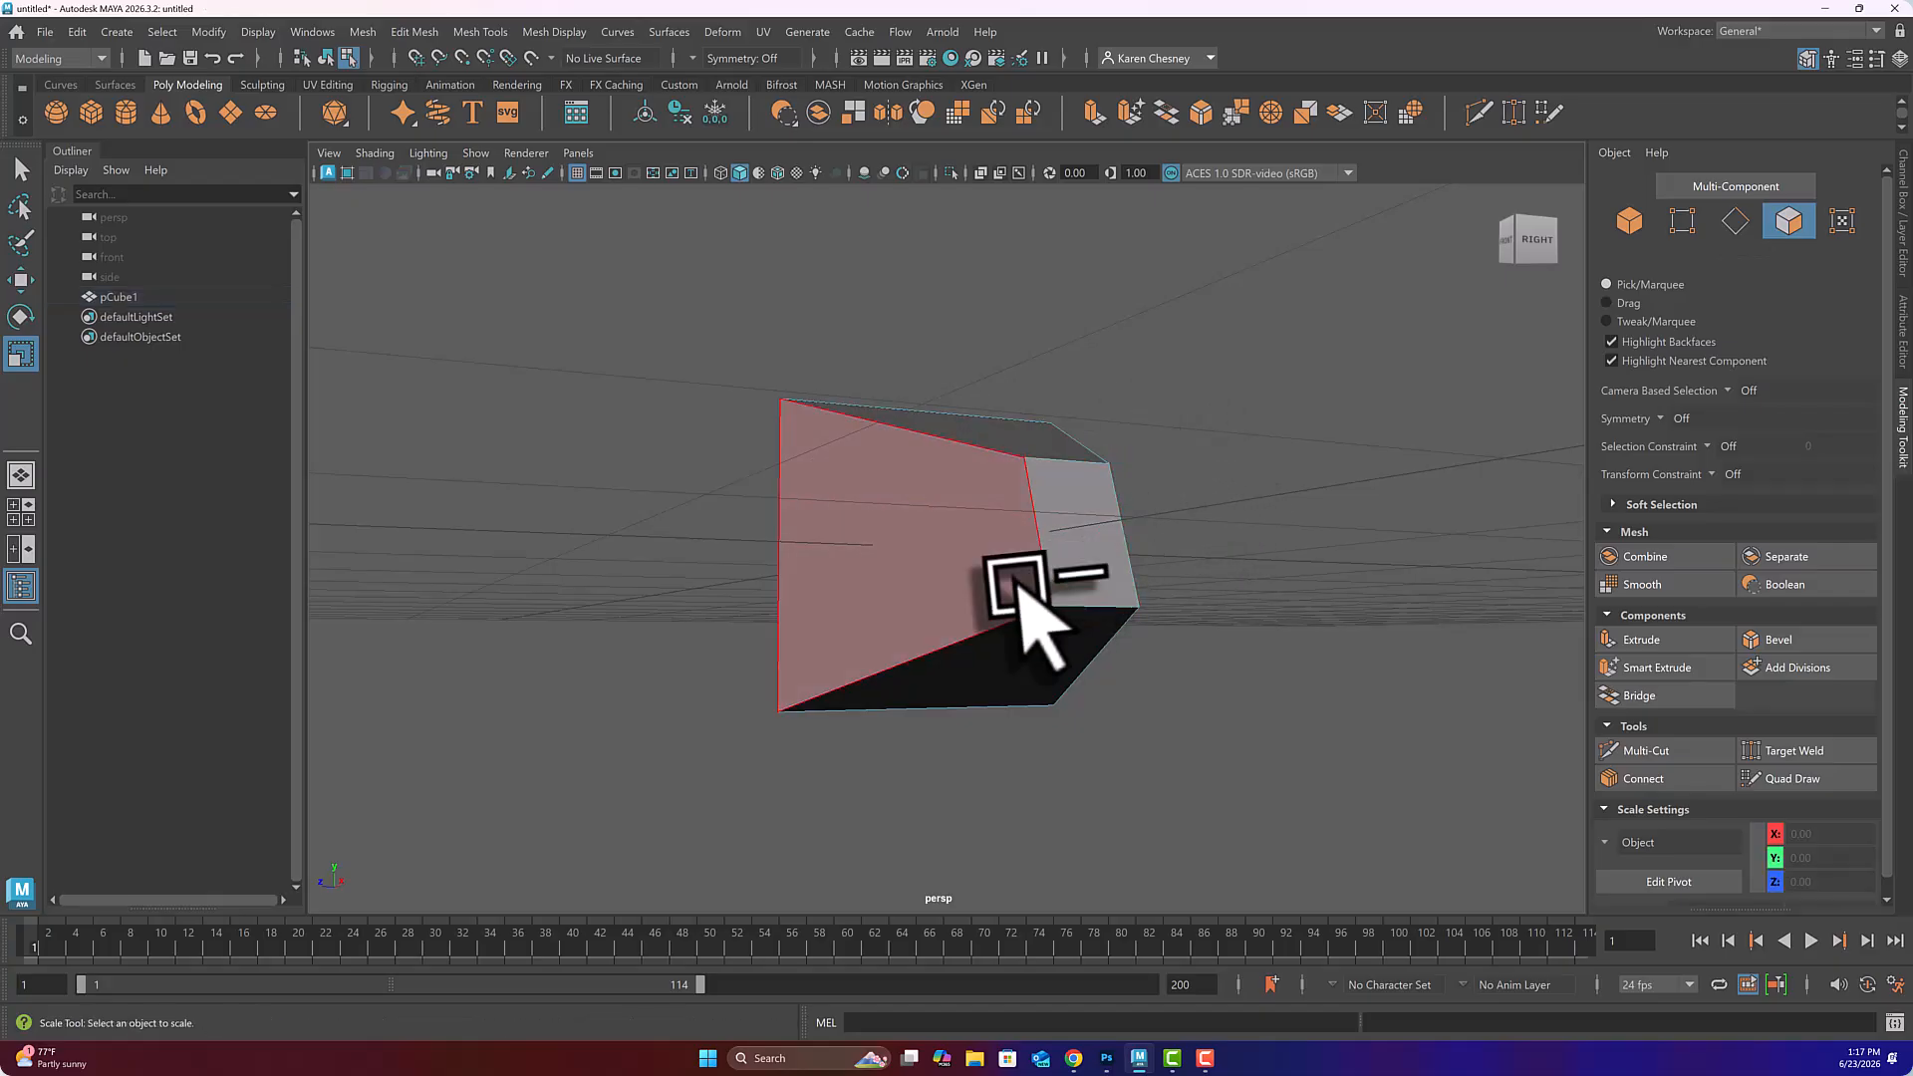
- Select all six faces of the mesh, switch the view to wireframe display and clear the selection
{"action": "left_click_drag", "start_coordinate": [1017, 603], "coordinate": [1106, 648], "text": "alt"}
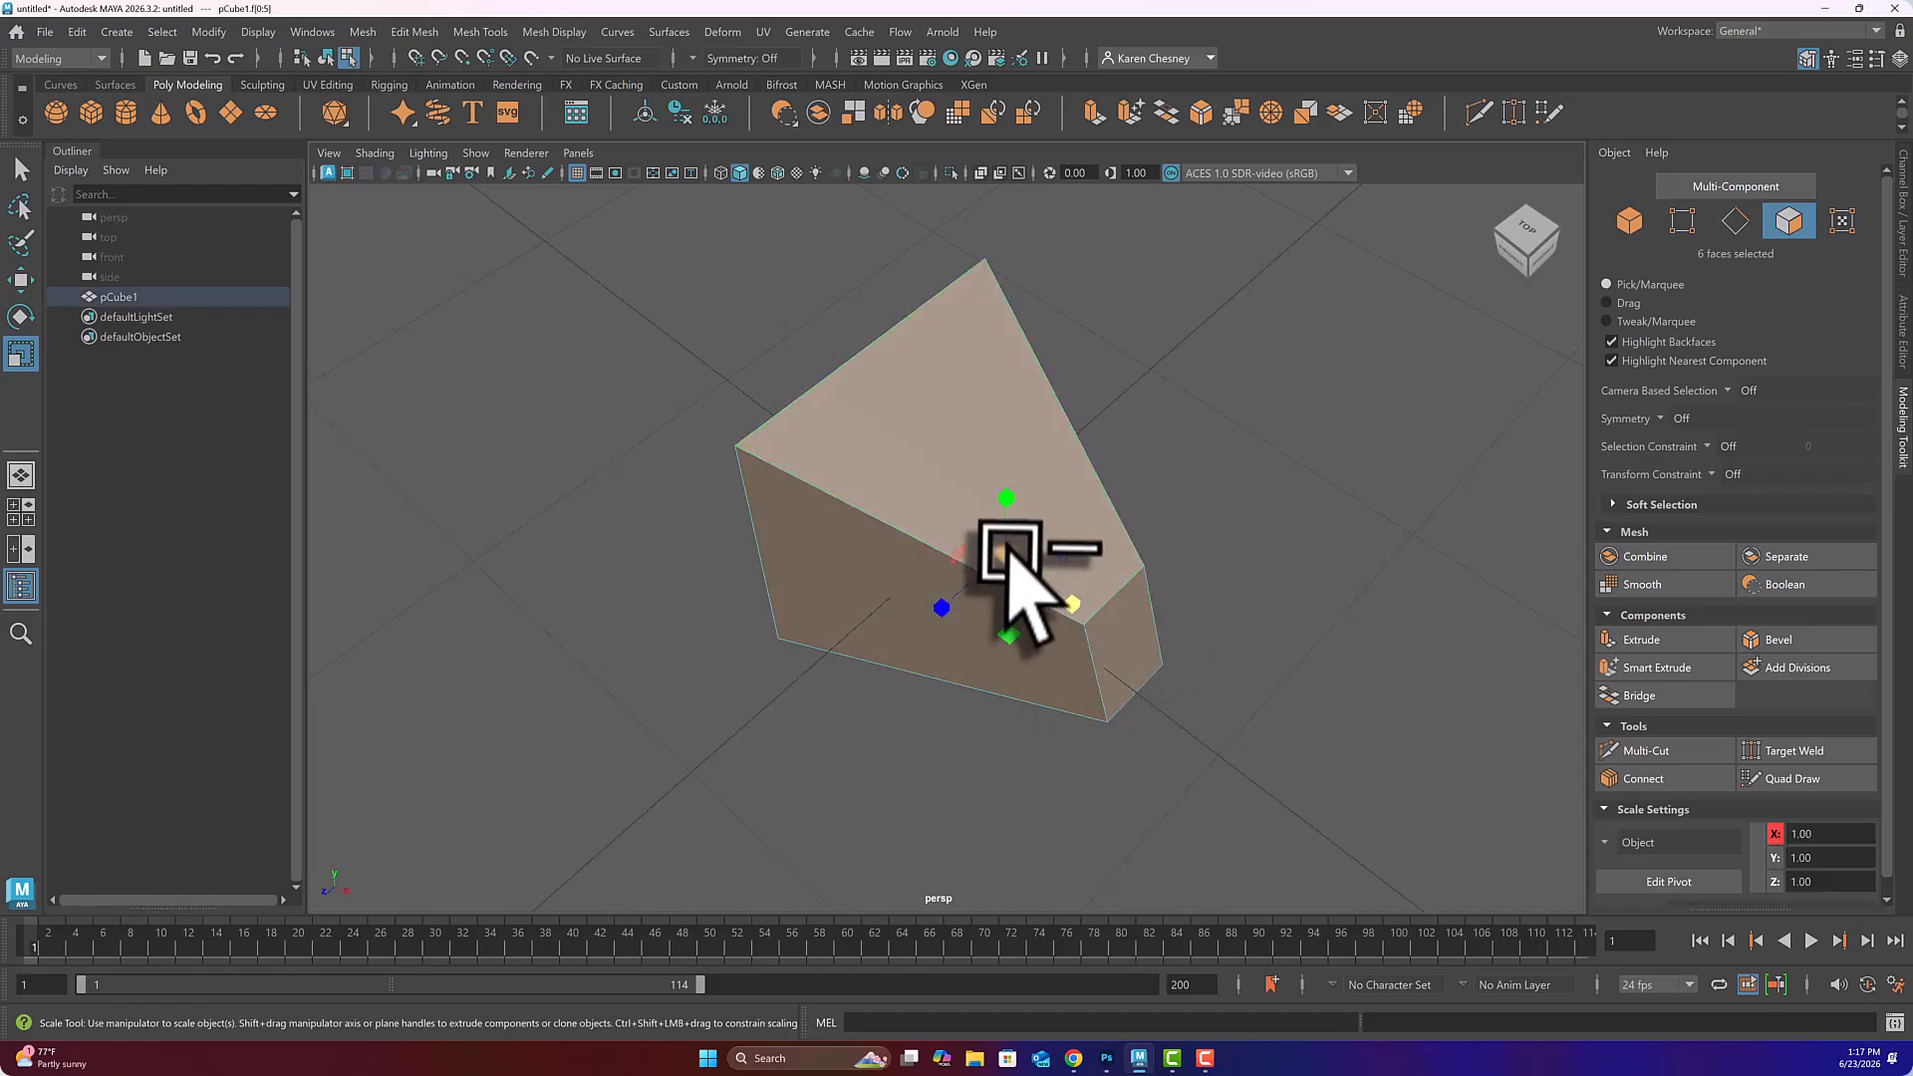
{"action": "left_click_drag", "start_coordinate": [1113, 536], "coordinate": [1248, 588], "text": "alt"}
{"action": "key", "text": "4"}
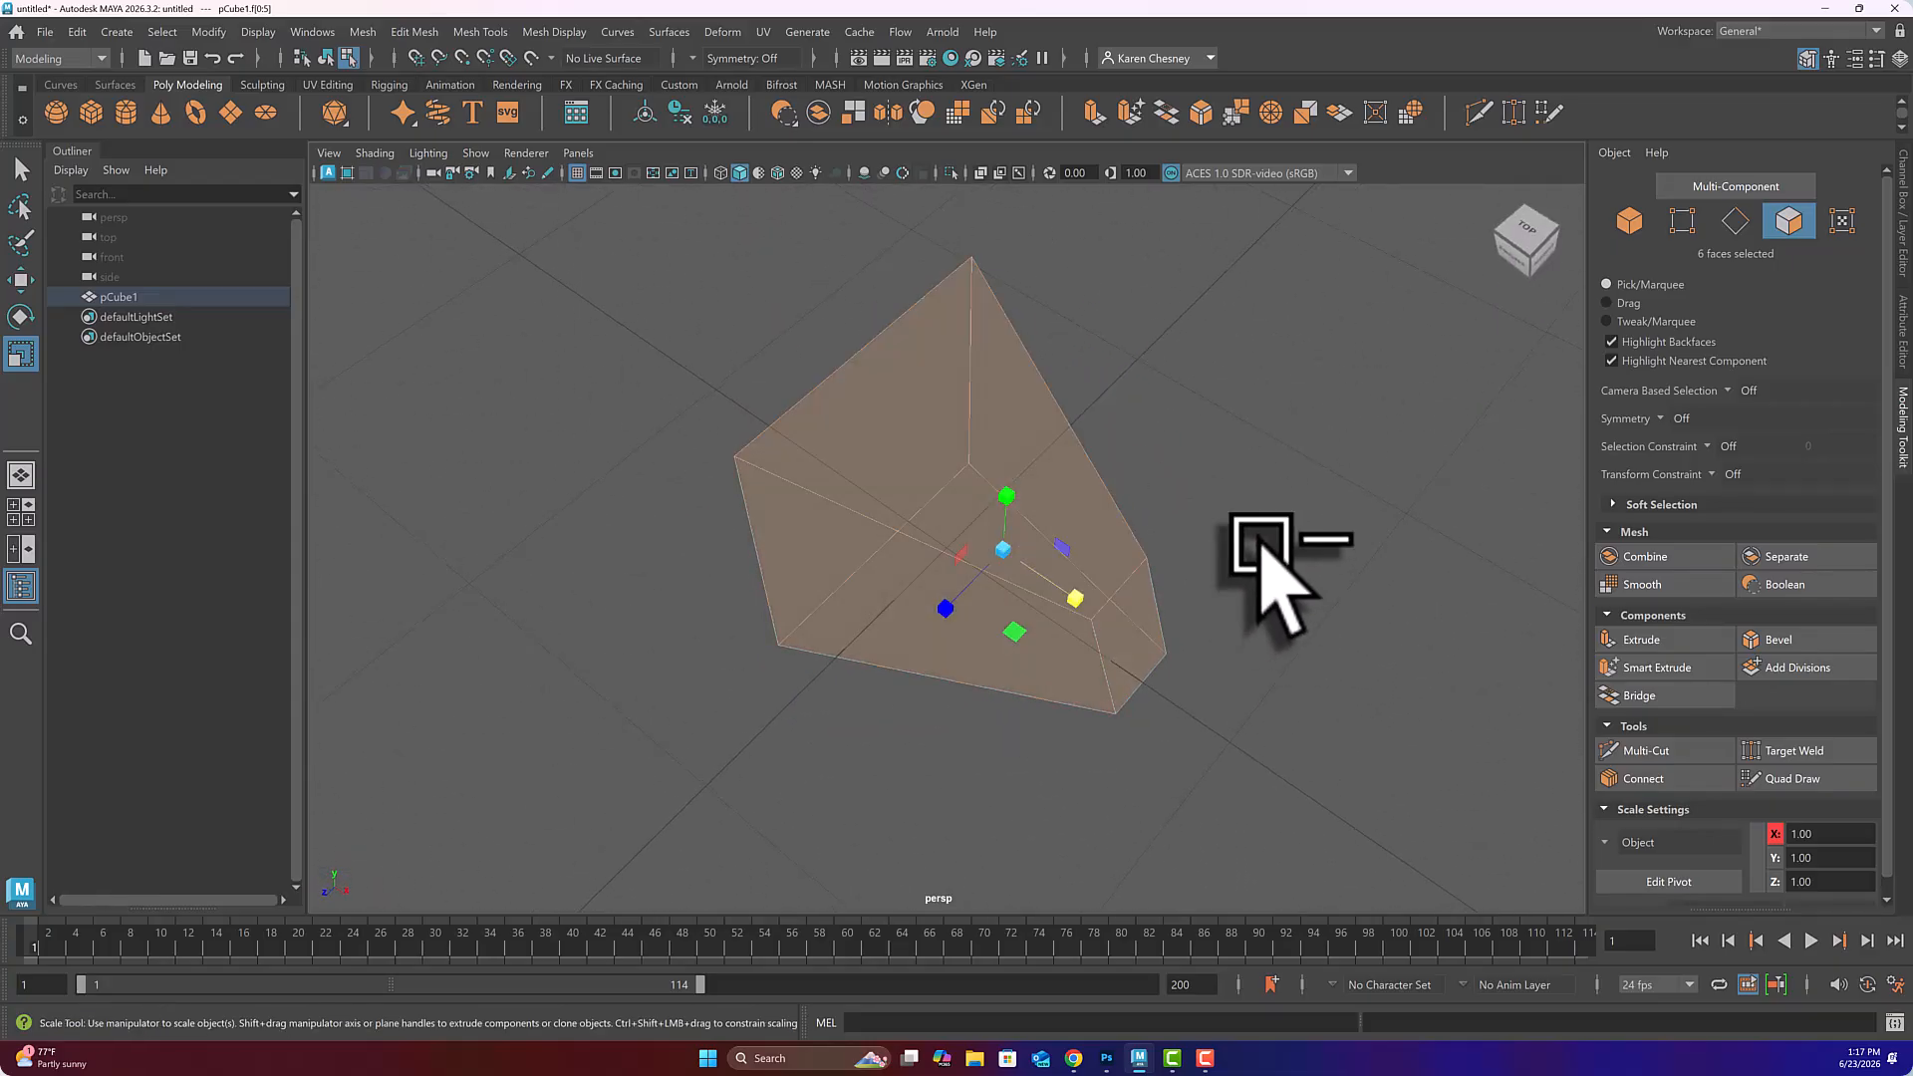
{"action": "left_click", "coordinate": [1241, 518]}
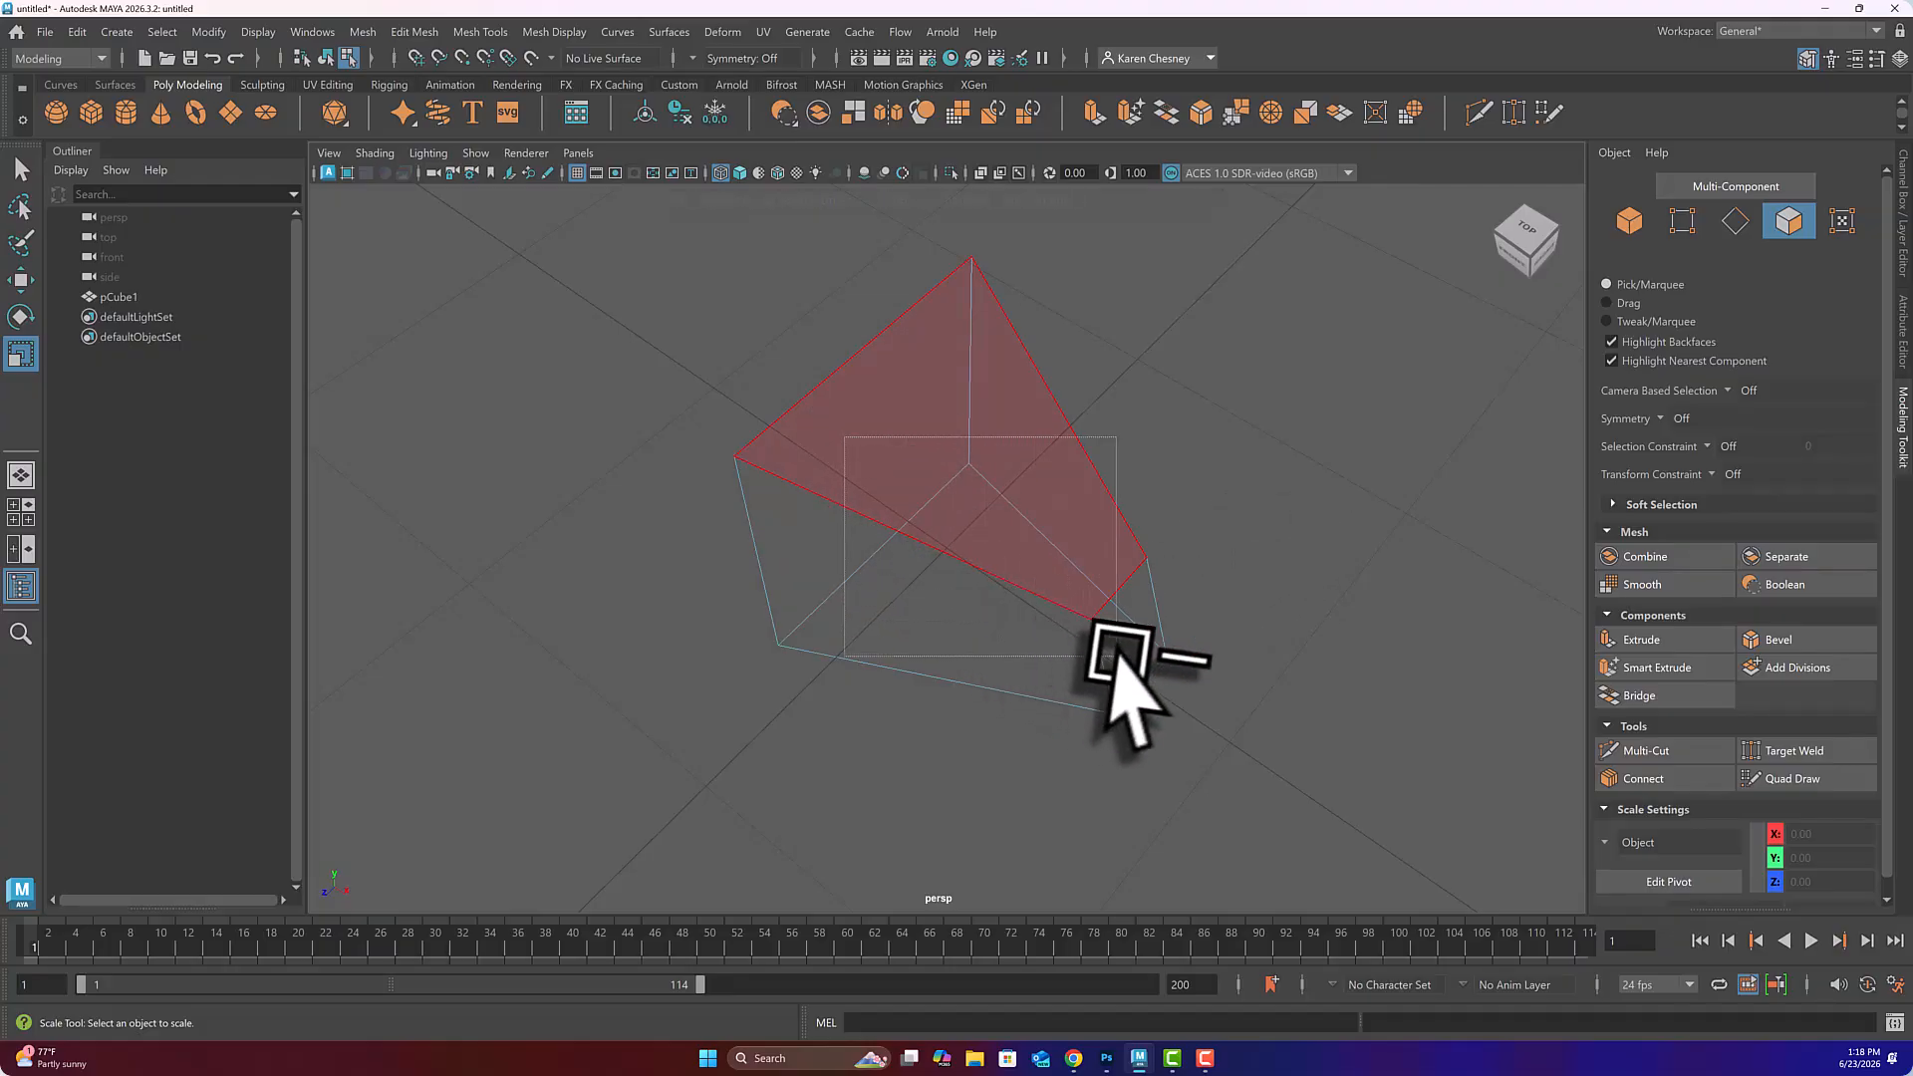
- Select all six faces of the mesh, return the view to shaded display and clear the selection
{"action": "left_click_drag", "start_coordinate": [1131, 638], "coordinate": [1126, 643]}
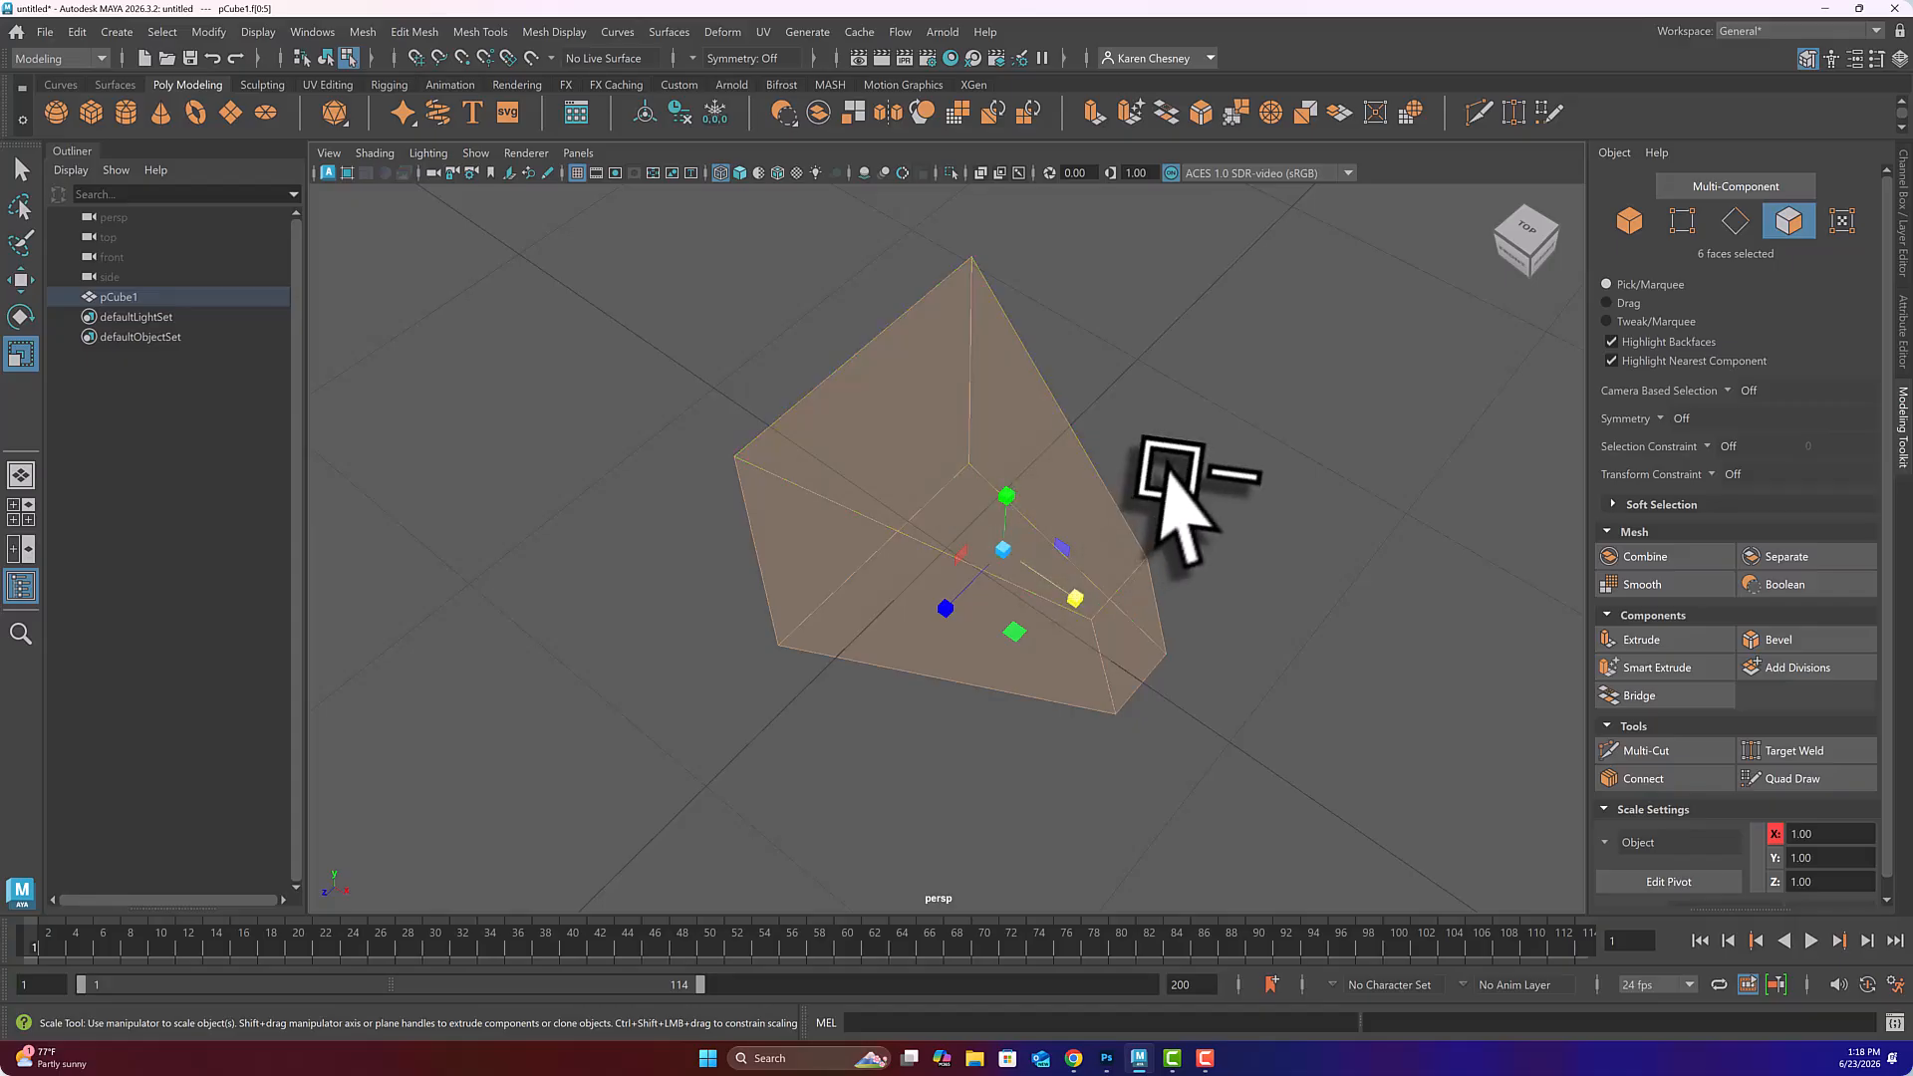
{"action": "key", "text": "5"}
{"action": "left_click", "coordinate": [1278, 512]}
- Select the ring of four faces between the mesh's two tapered ends, scale them uniformly and undo the last change
{"action": "left_click", "coordinate": [916, 454]}
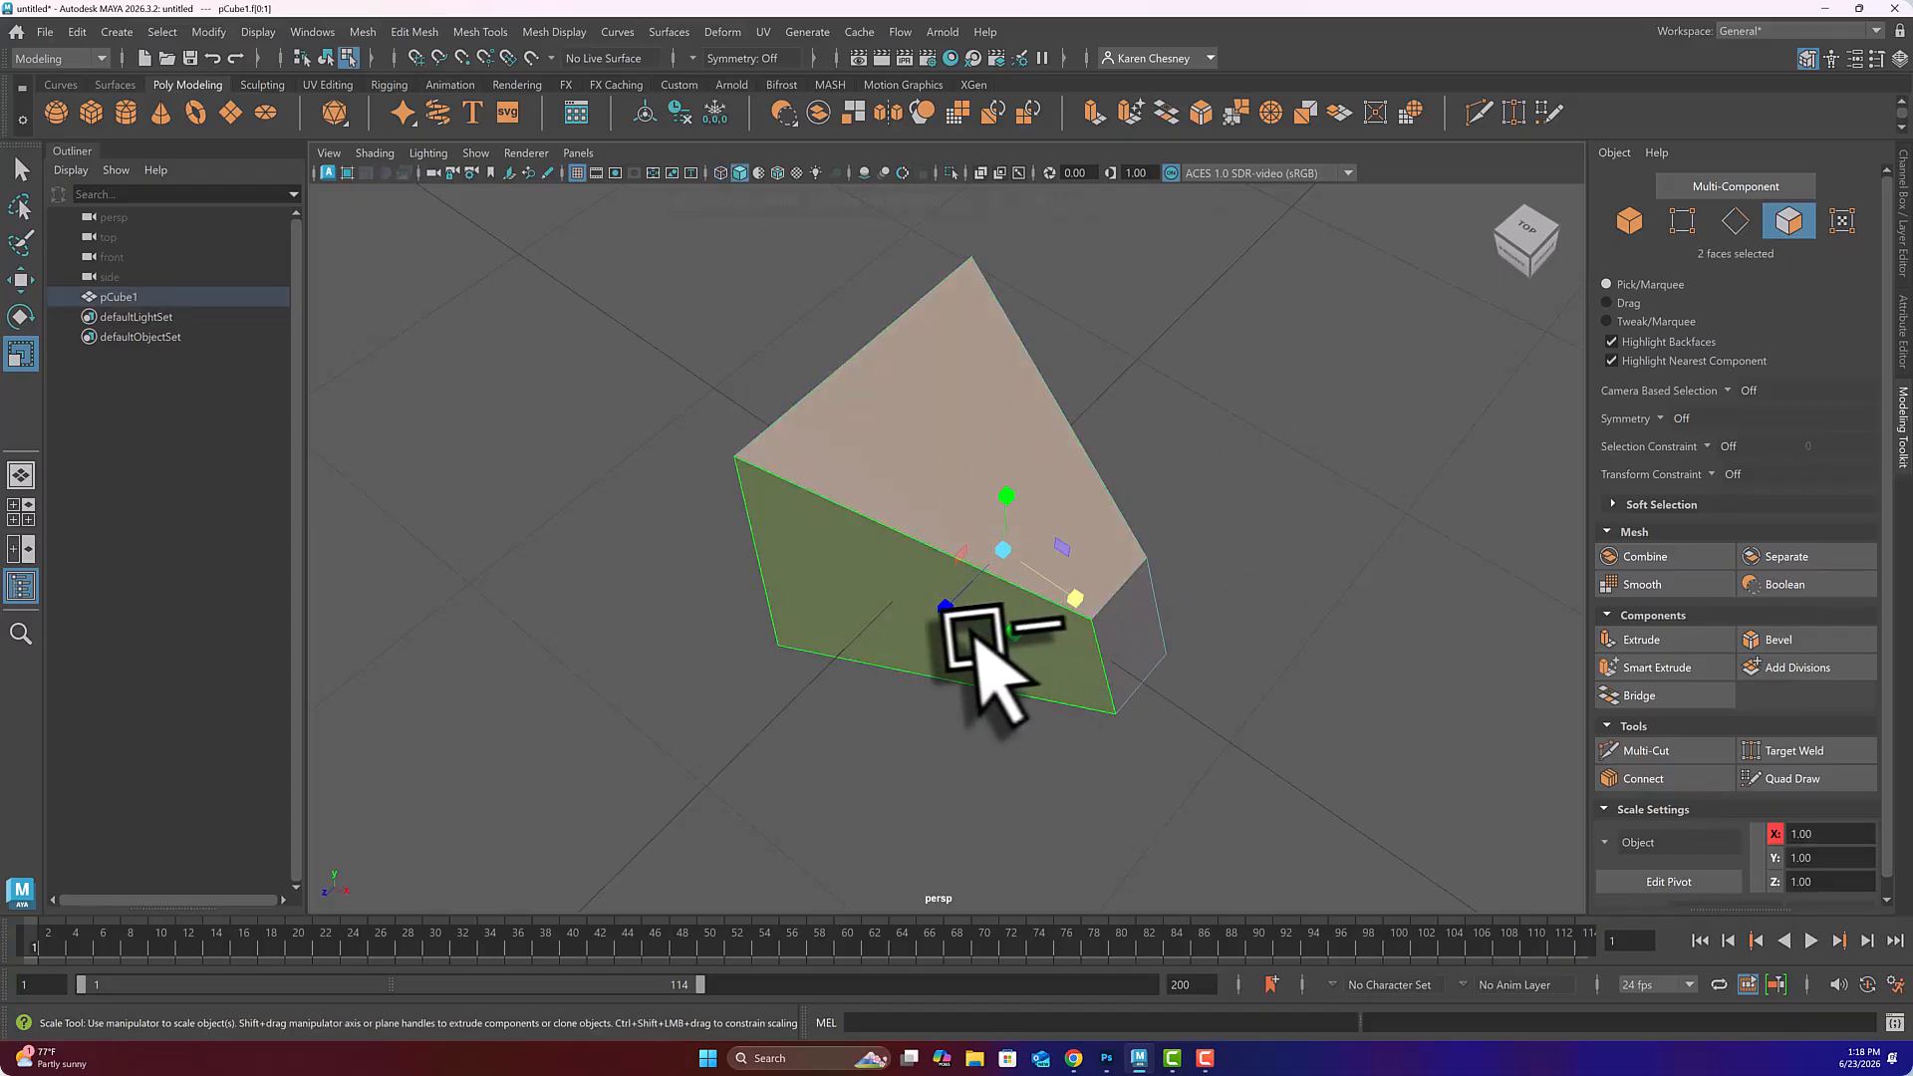
{"action": "left_click_drag", "start_coordinate": [977, 647], "coordinate": [925, 496], "text": "alt"}
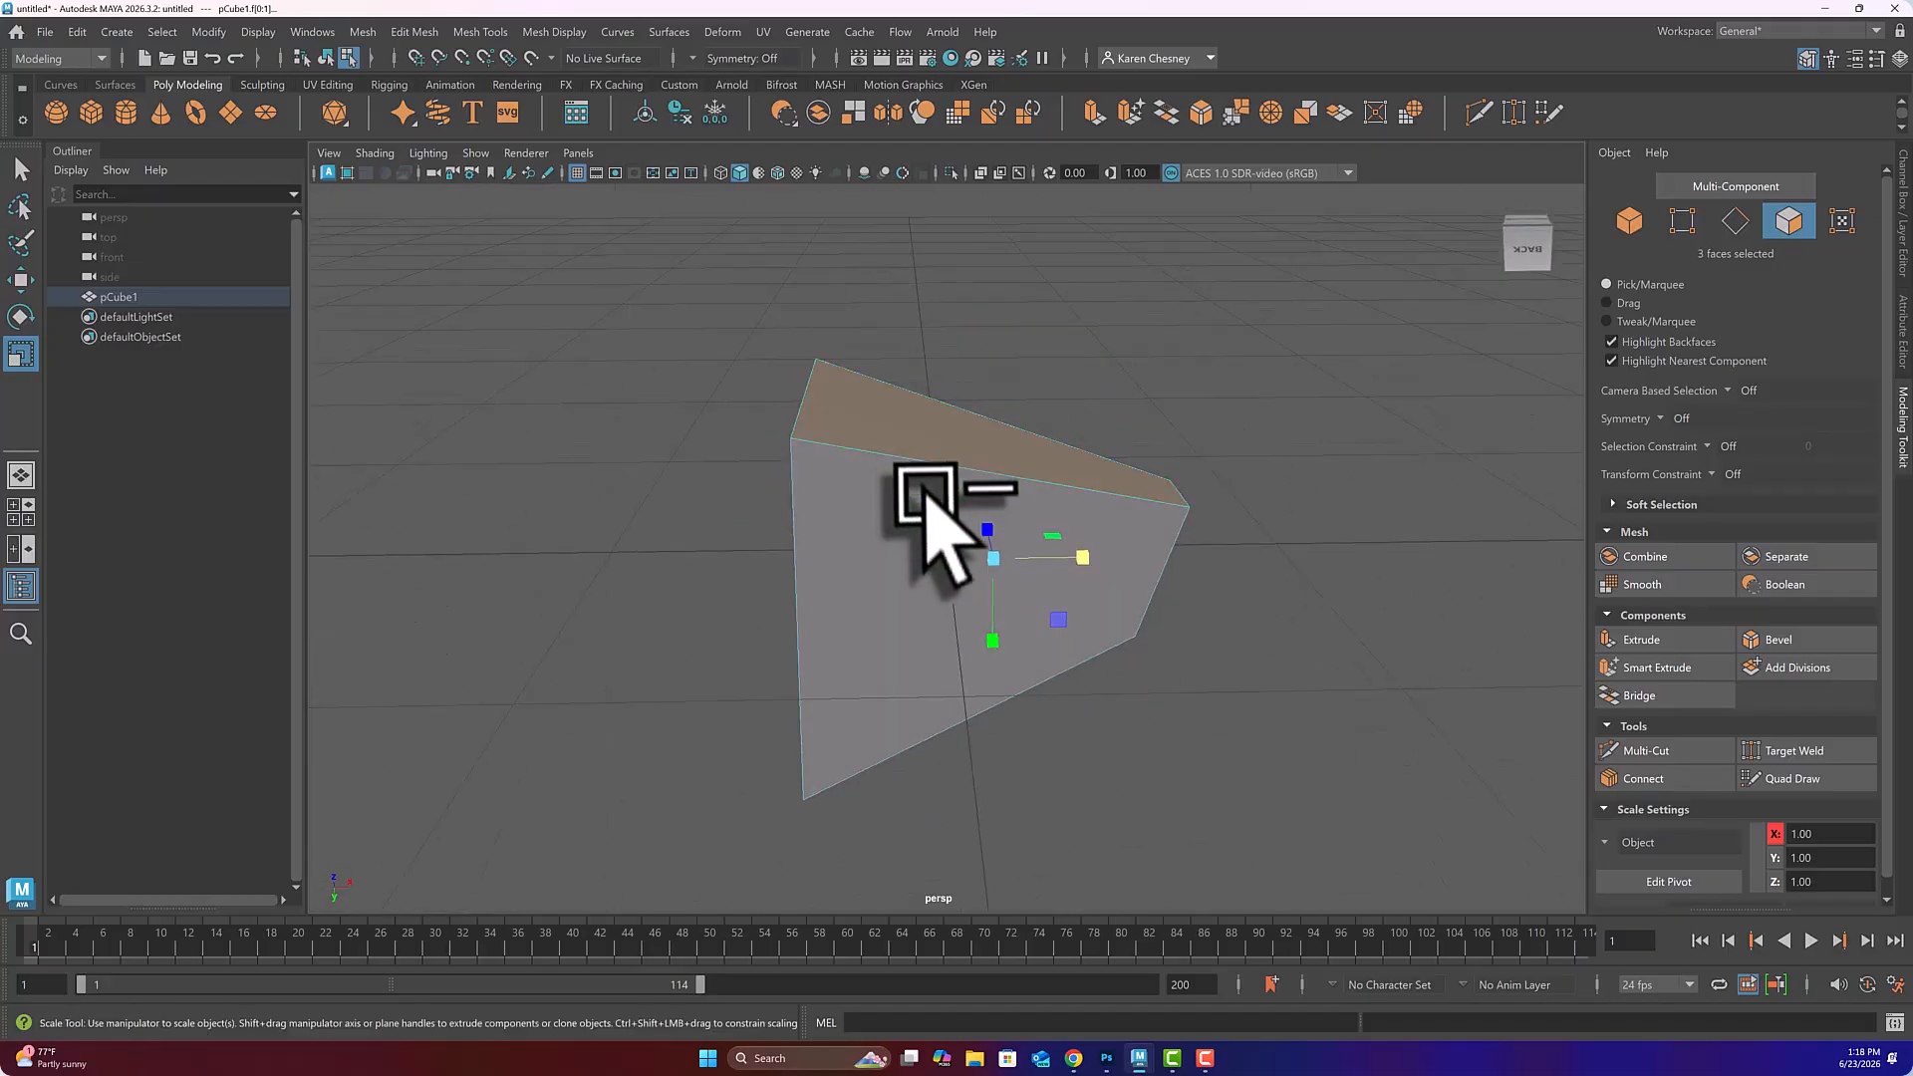
{"action": "left_click_drag", "start_coordinate": [854, 569], "coordinate": [825, 539], "text": "alt"}
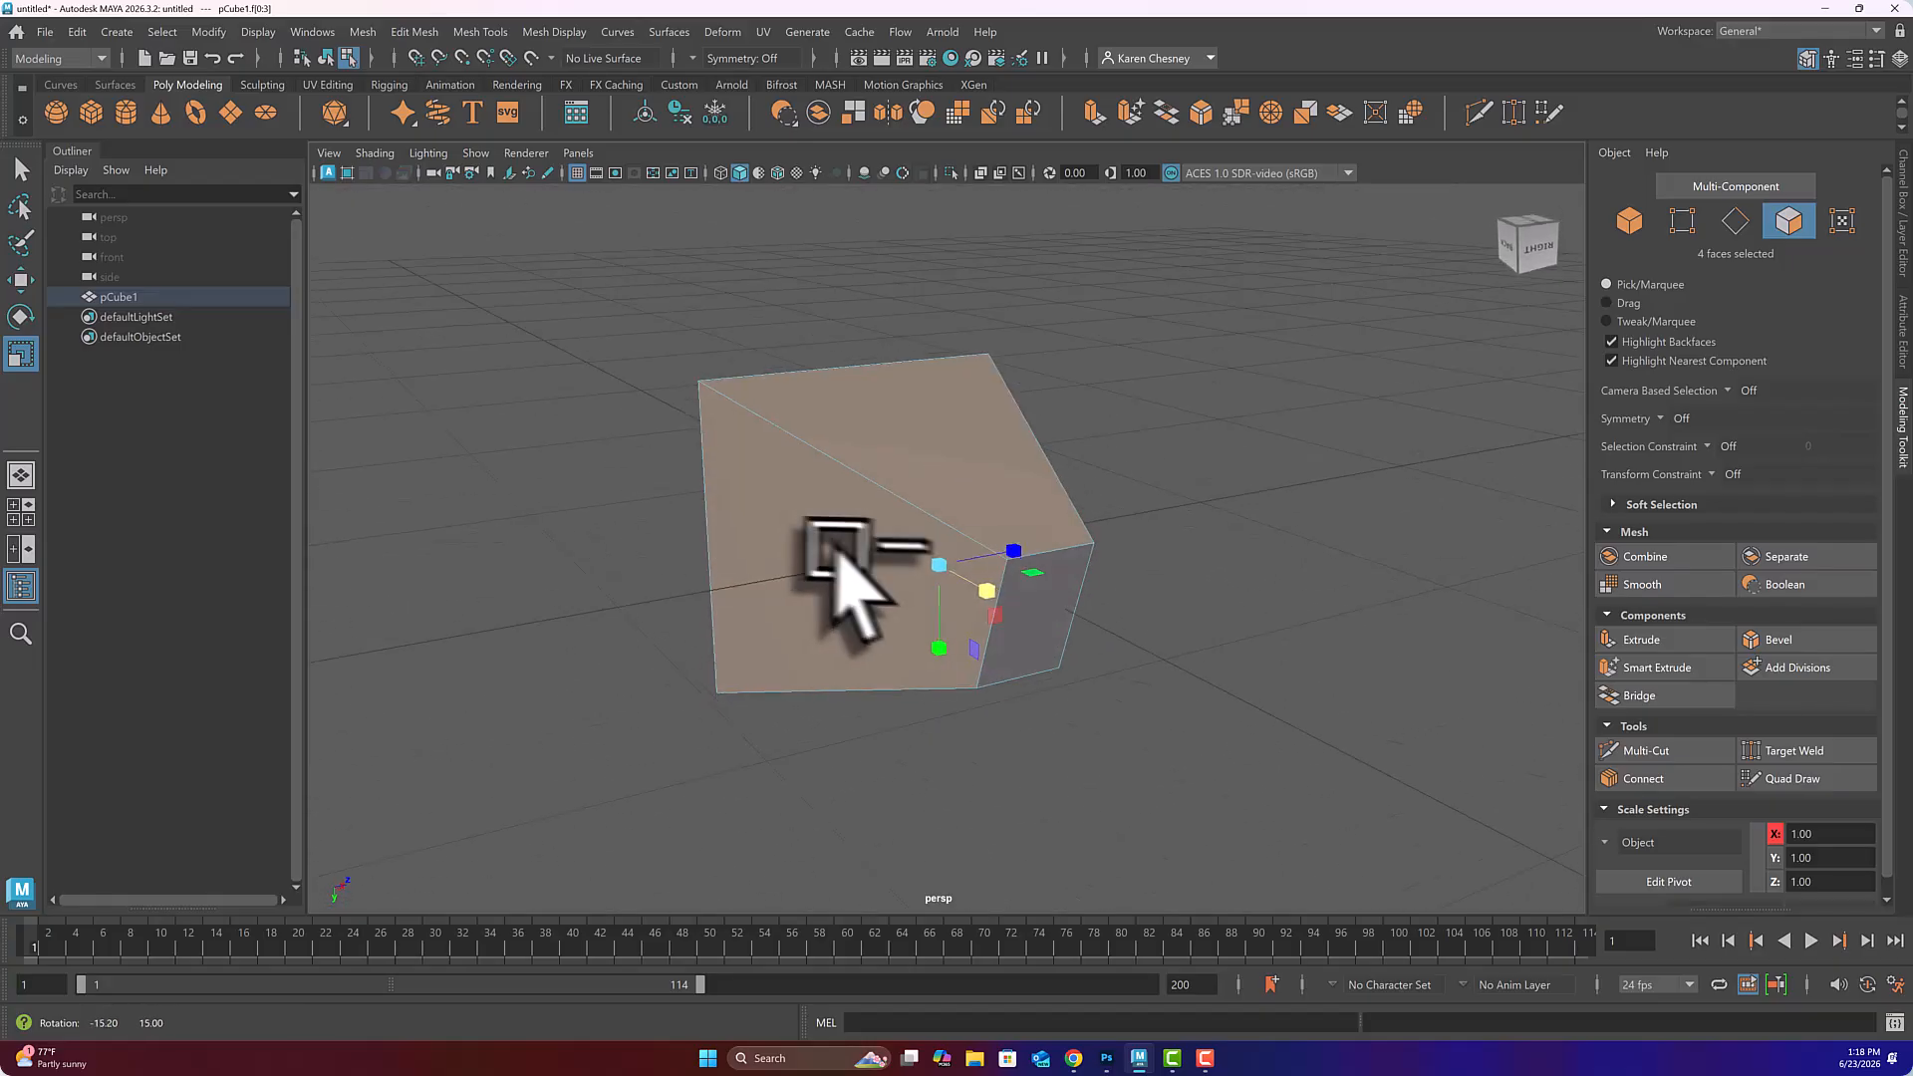
{"action": "mouse_move", "coordinate": [947, 653]}
{"action": "left_mouse_down"}
{"action": "mouse_move", "coordinate": [947, 620]}
{"action": "mouse_move", "coordinate": [953, 663]}
{"action": "left_mouse_up"}
{"action": "key", "text": "ctrl+z"}
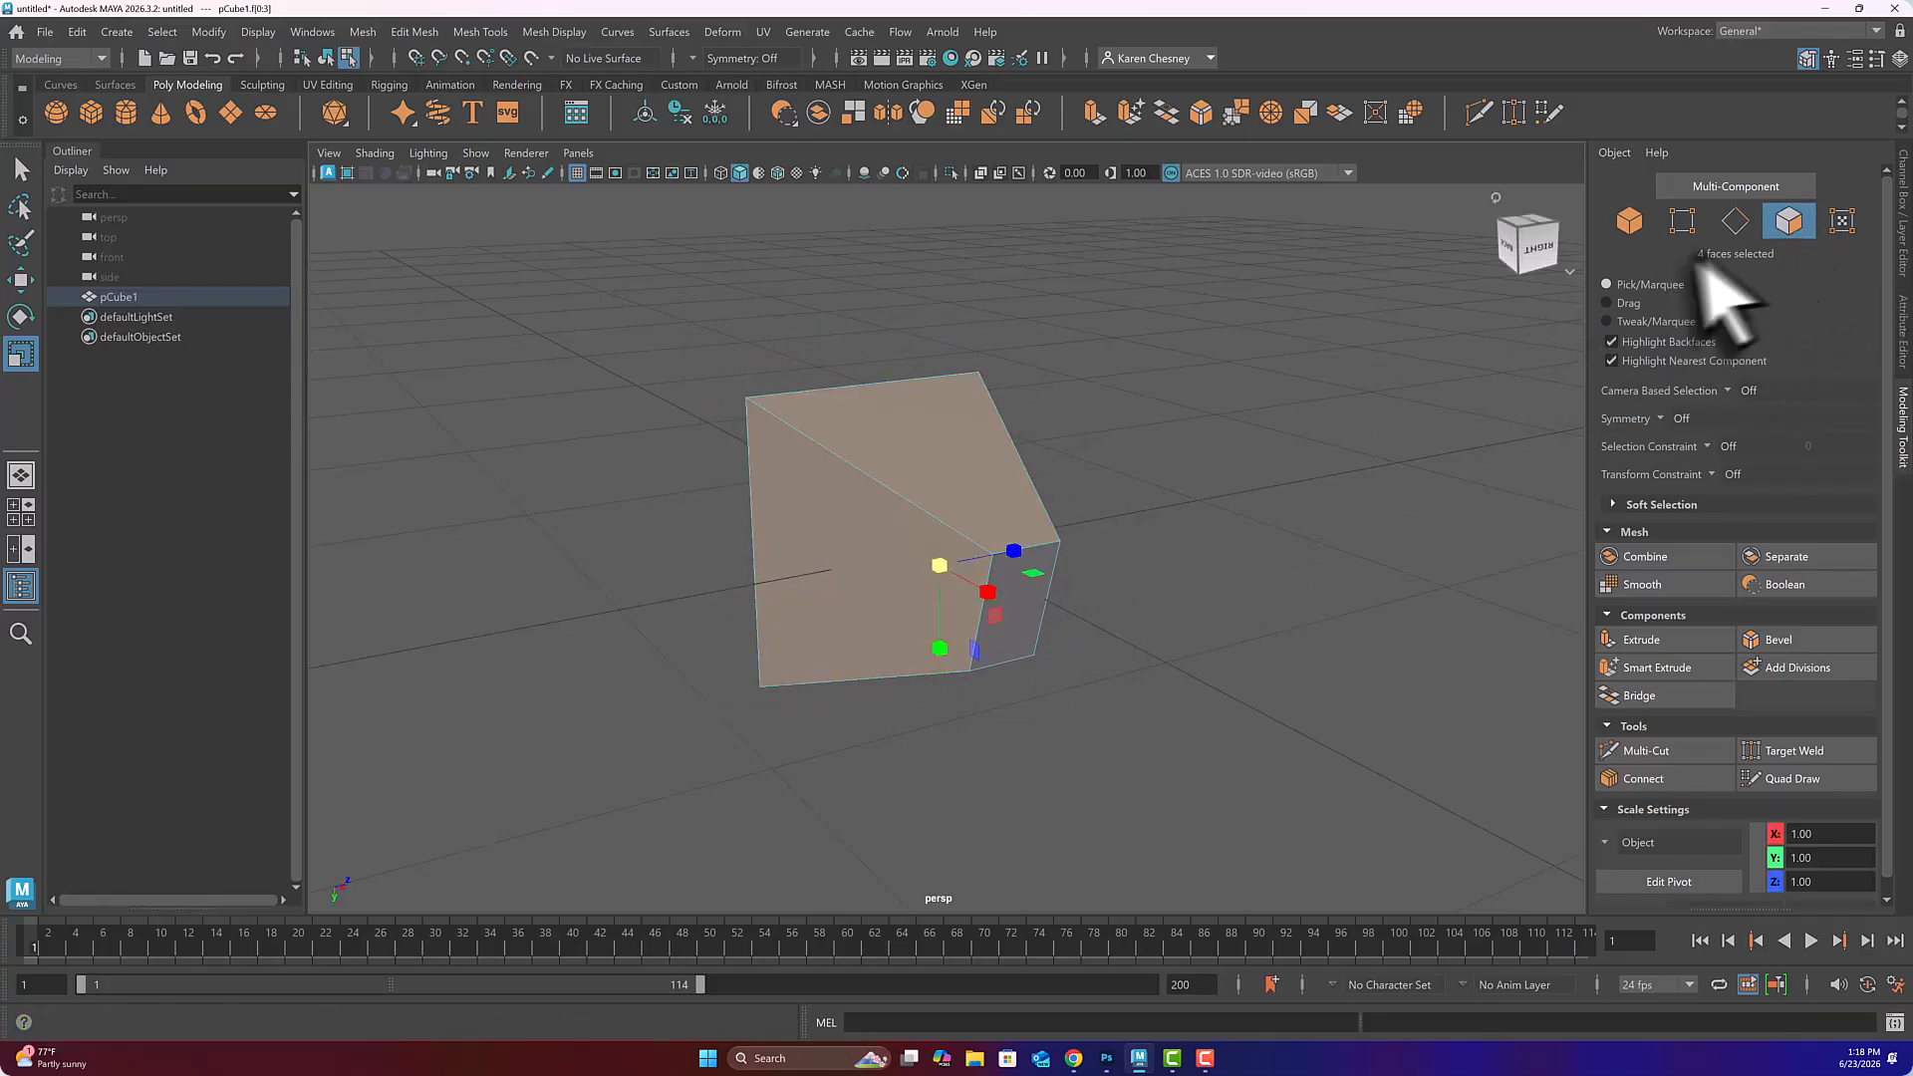
- Switch between edge and face selection, ending on edges, and select the edges of the mesh's underside one at a time
{"action": "left_click", "coordinate": [1737, 225]}
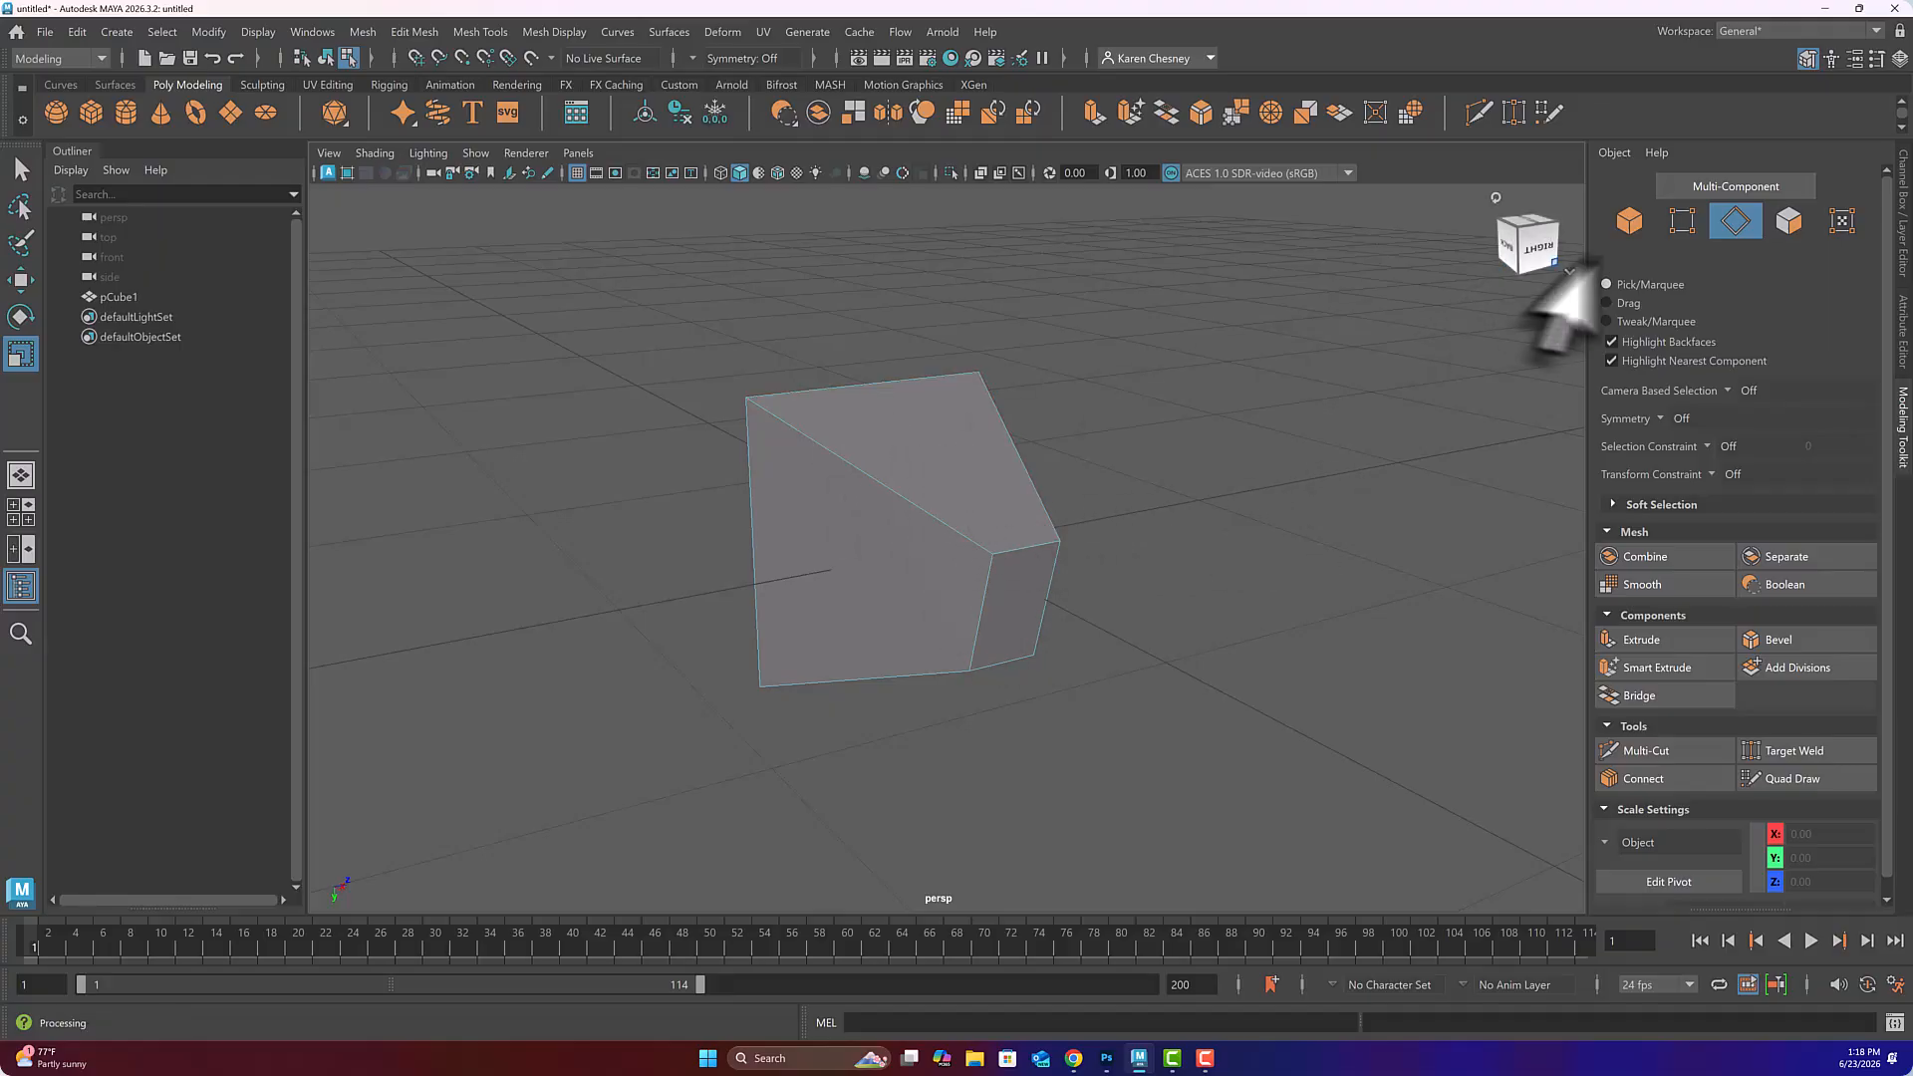
{"action": "left_click", "coordinate": [1788, 220]}
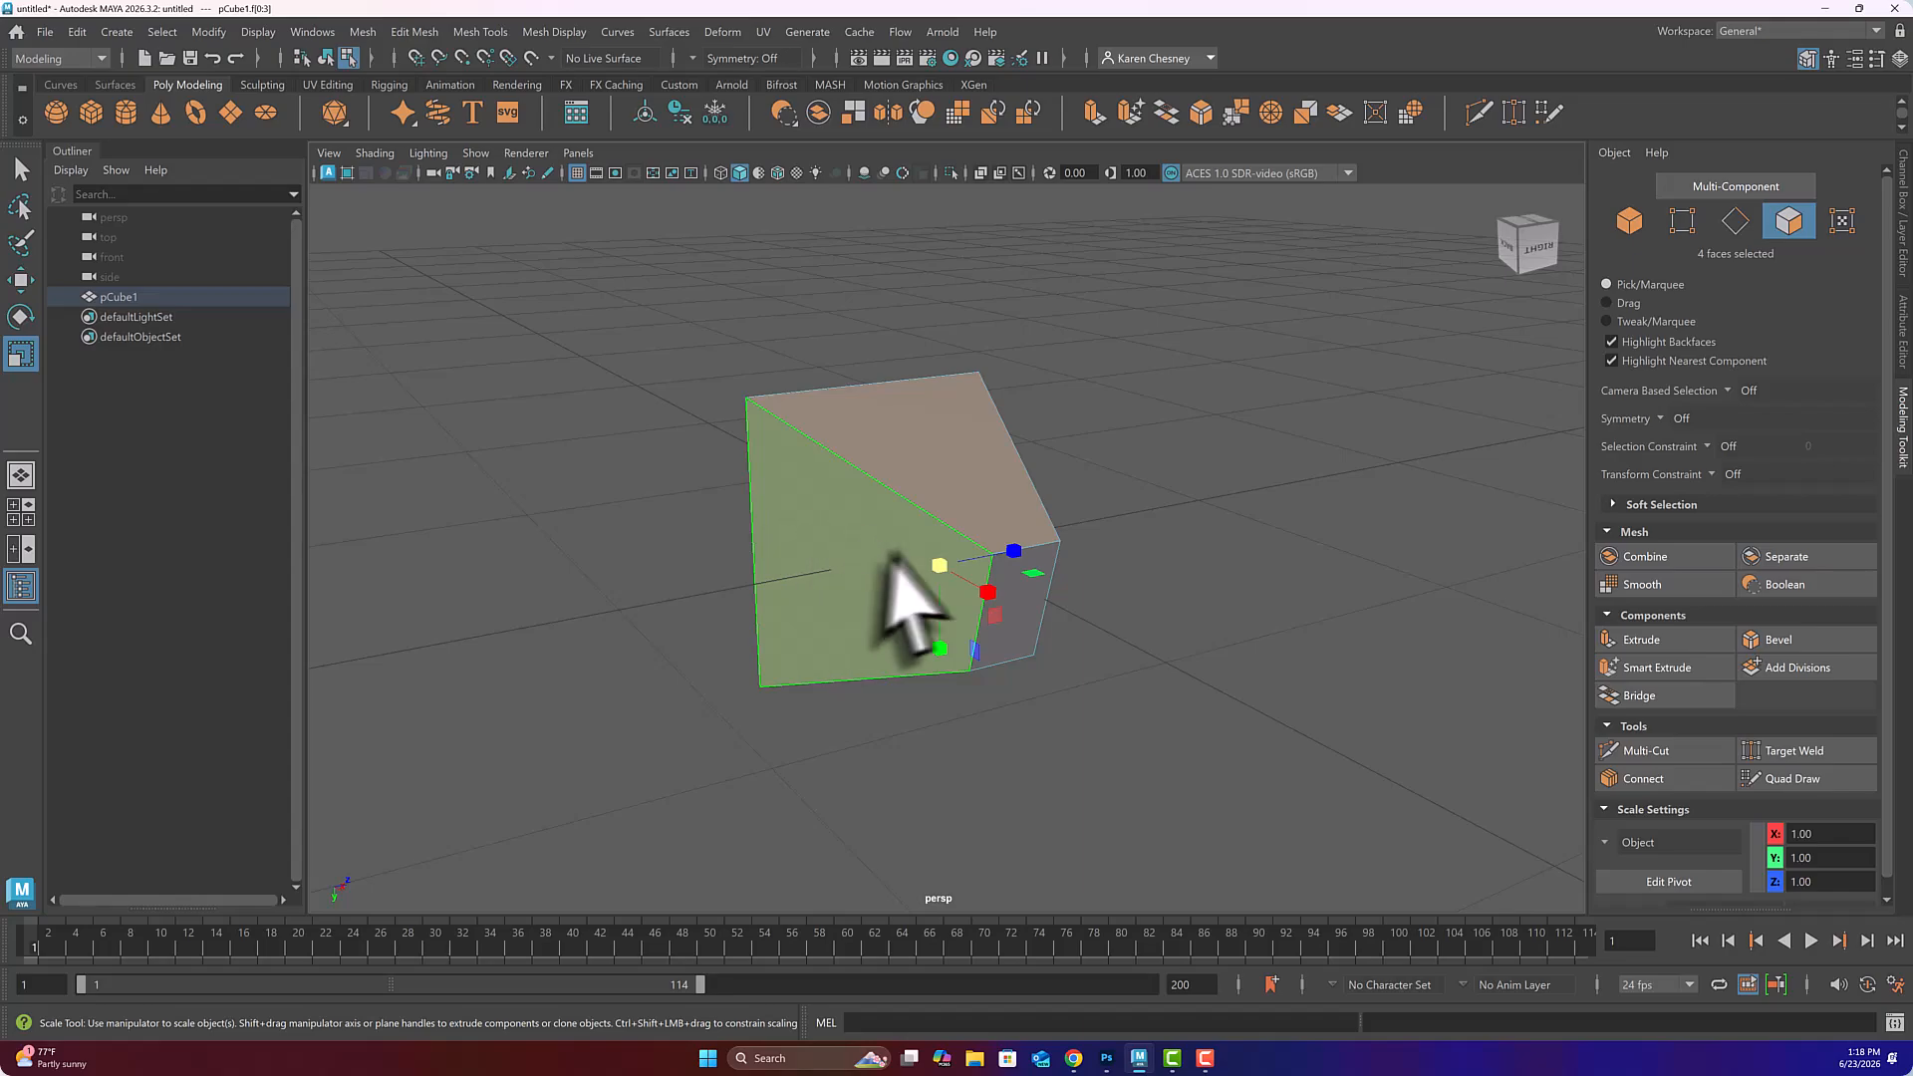
{"action": "left_click", "coordinate": [1734, 220]}
{"action": "left_click", "coordinate": [896, 492]}
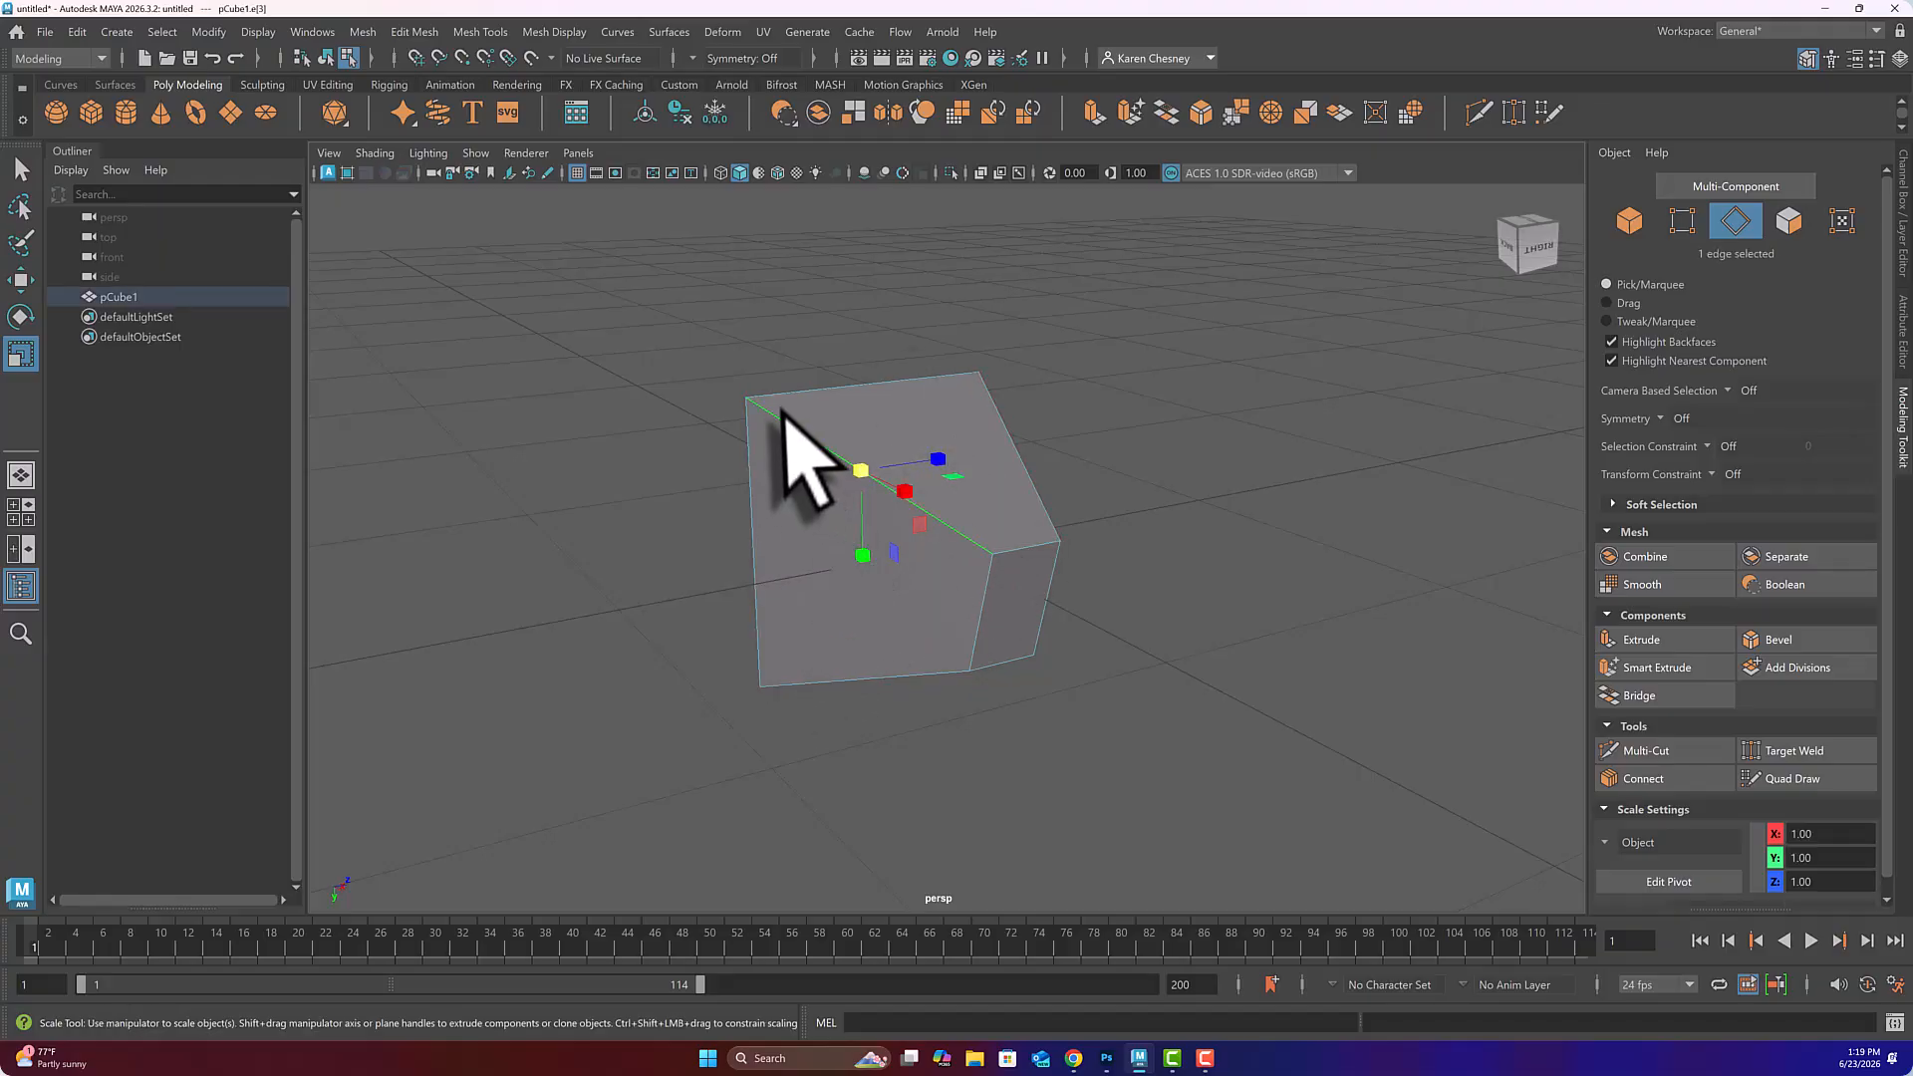
{"action": "left_click", "coordinate": [1023, 462]}
{"action": "left_click", "coordinate": [835, 453]}
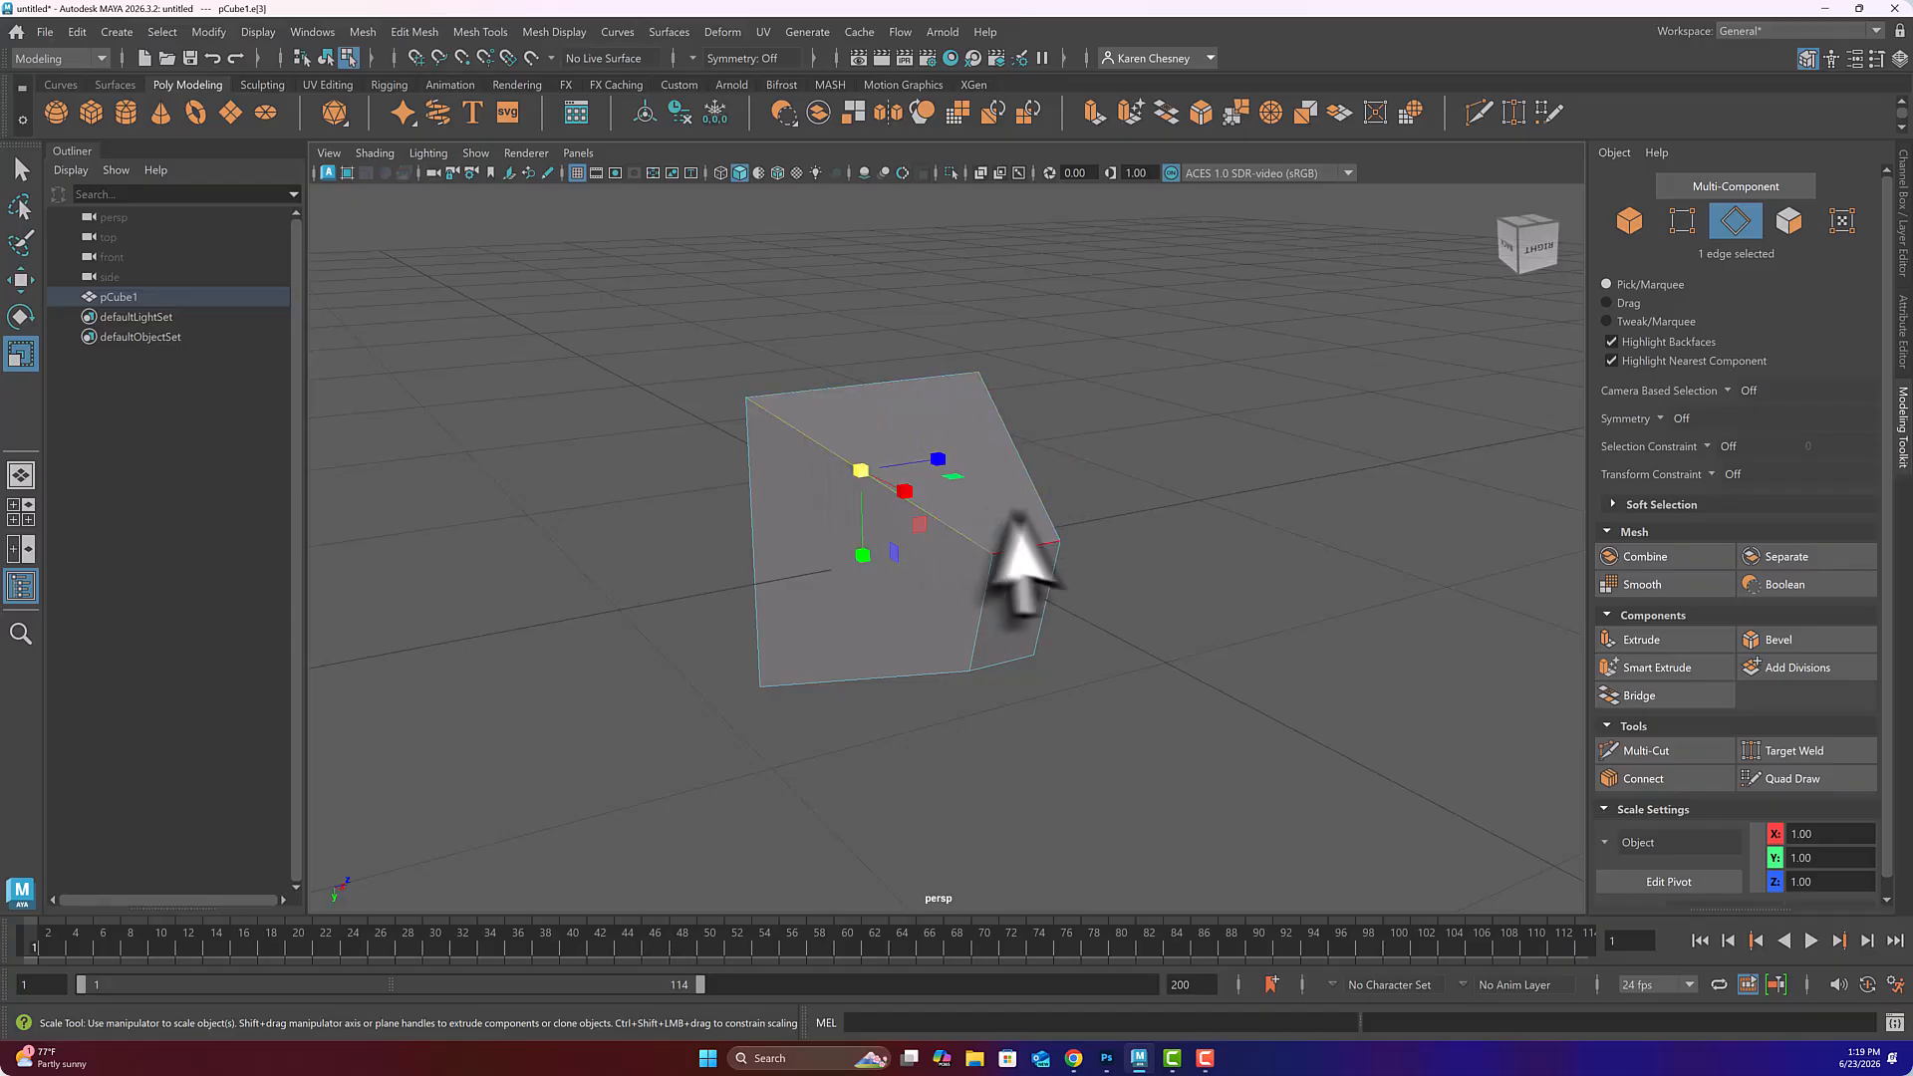
{"action": "left_click", "coordinate": [1031, 543]}
{"action": "left_click", "coordinate": [1009, 446]}
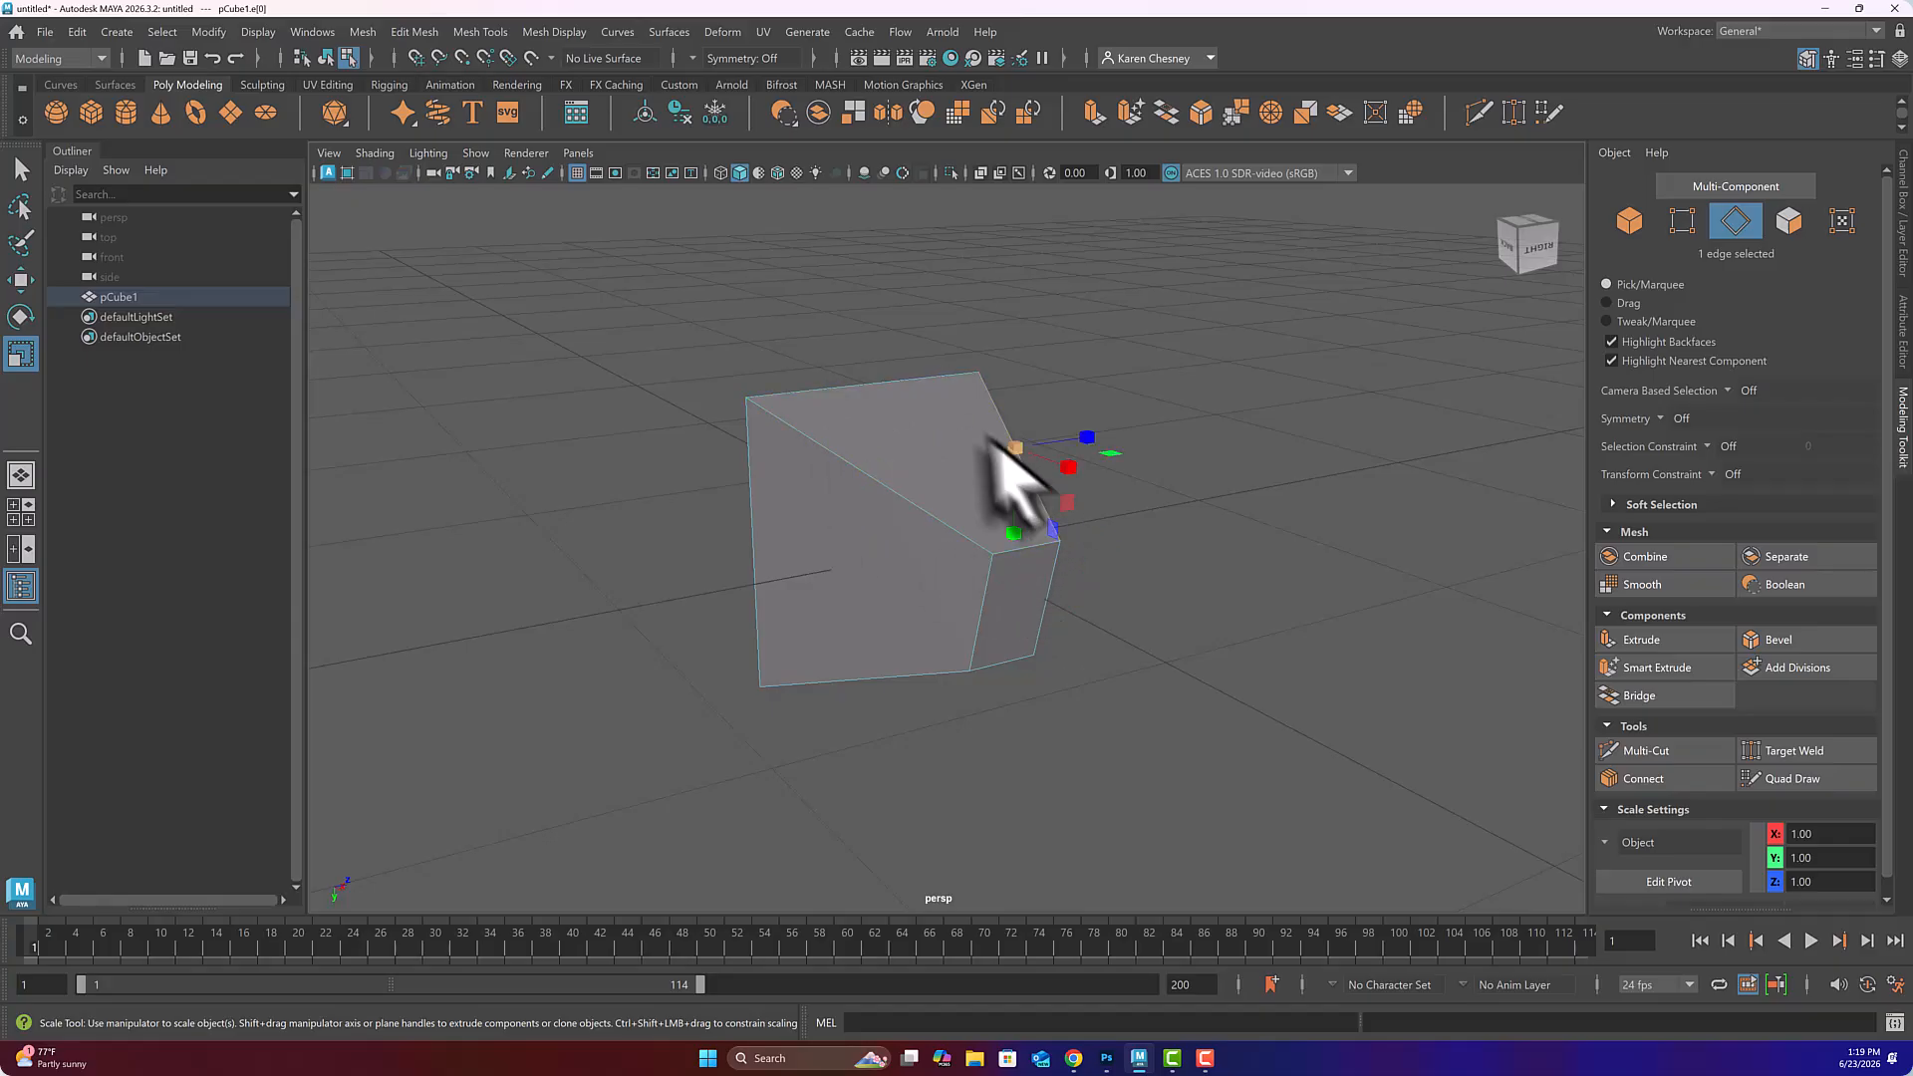
{"action": "left_click", "coordinate": [850, 381]}
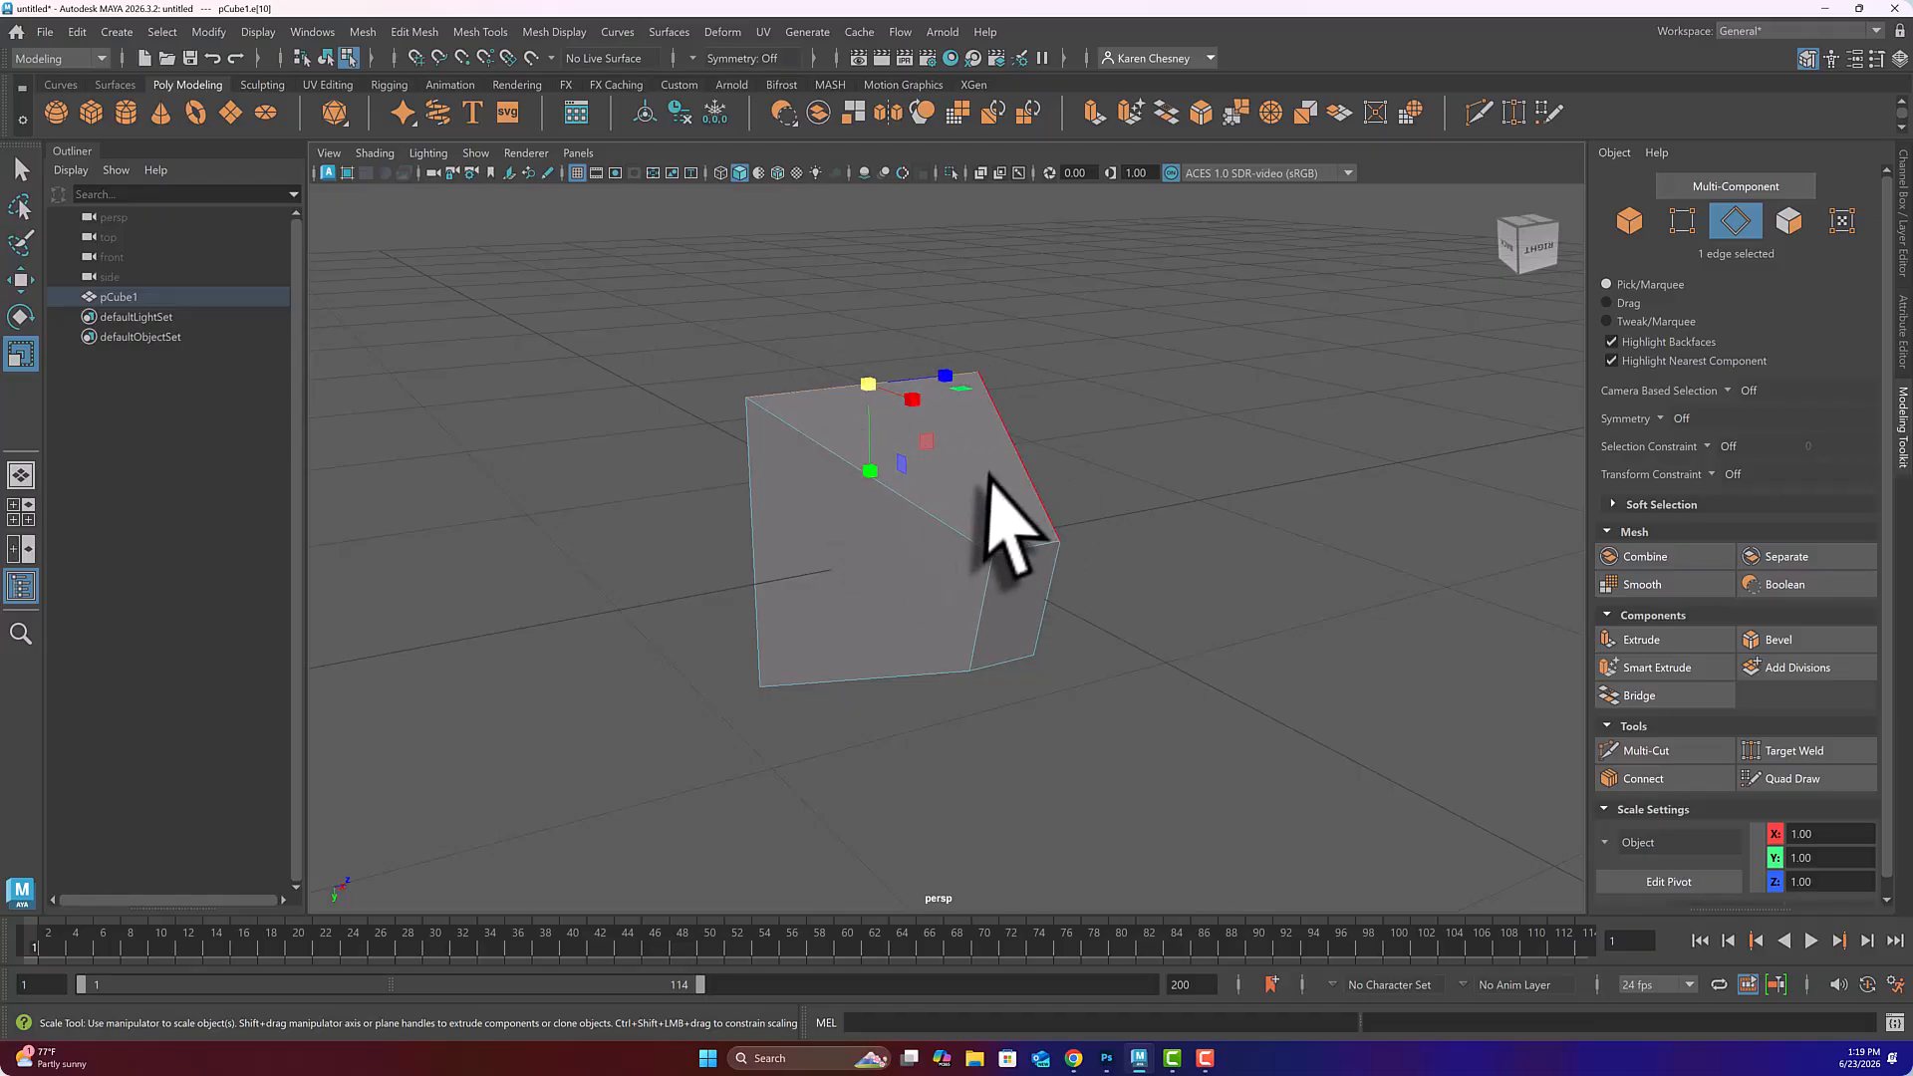
- Select the underside's long back edge, scale it slightly and rotate it
{"action": "left_click", "coordinate": [817, 443]}
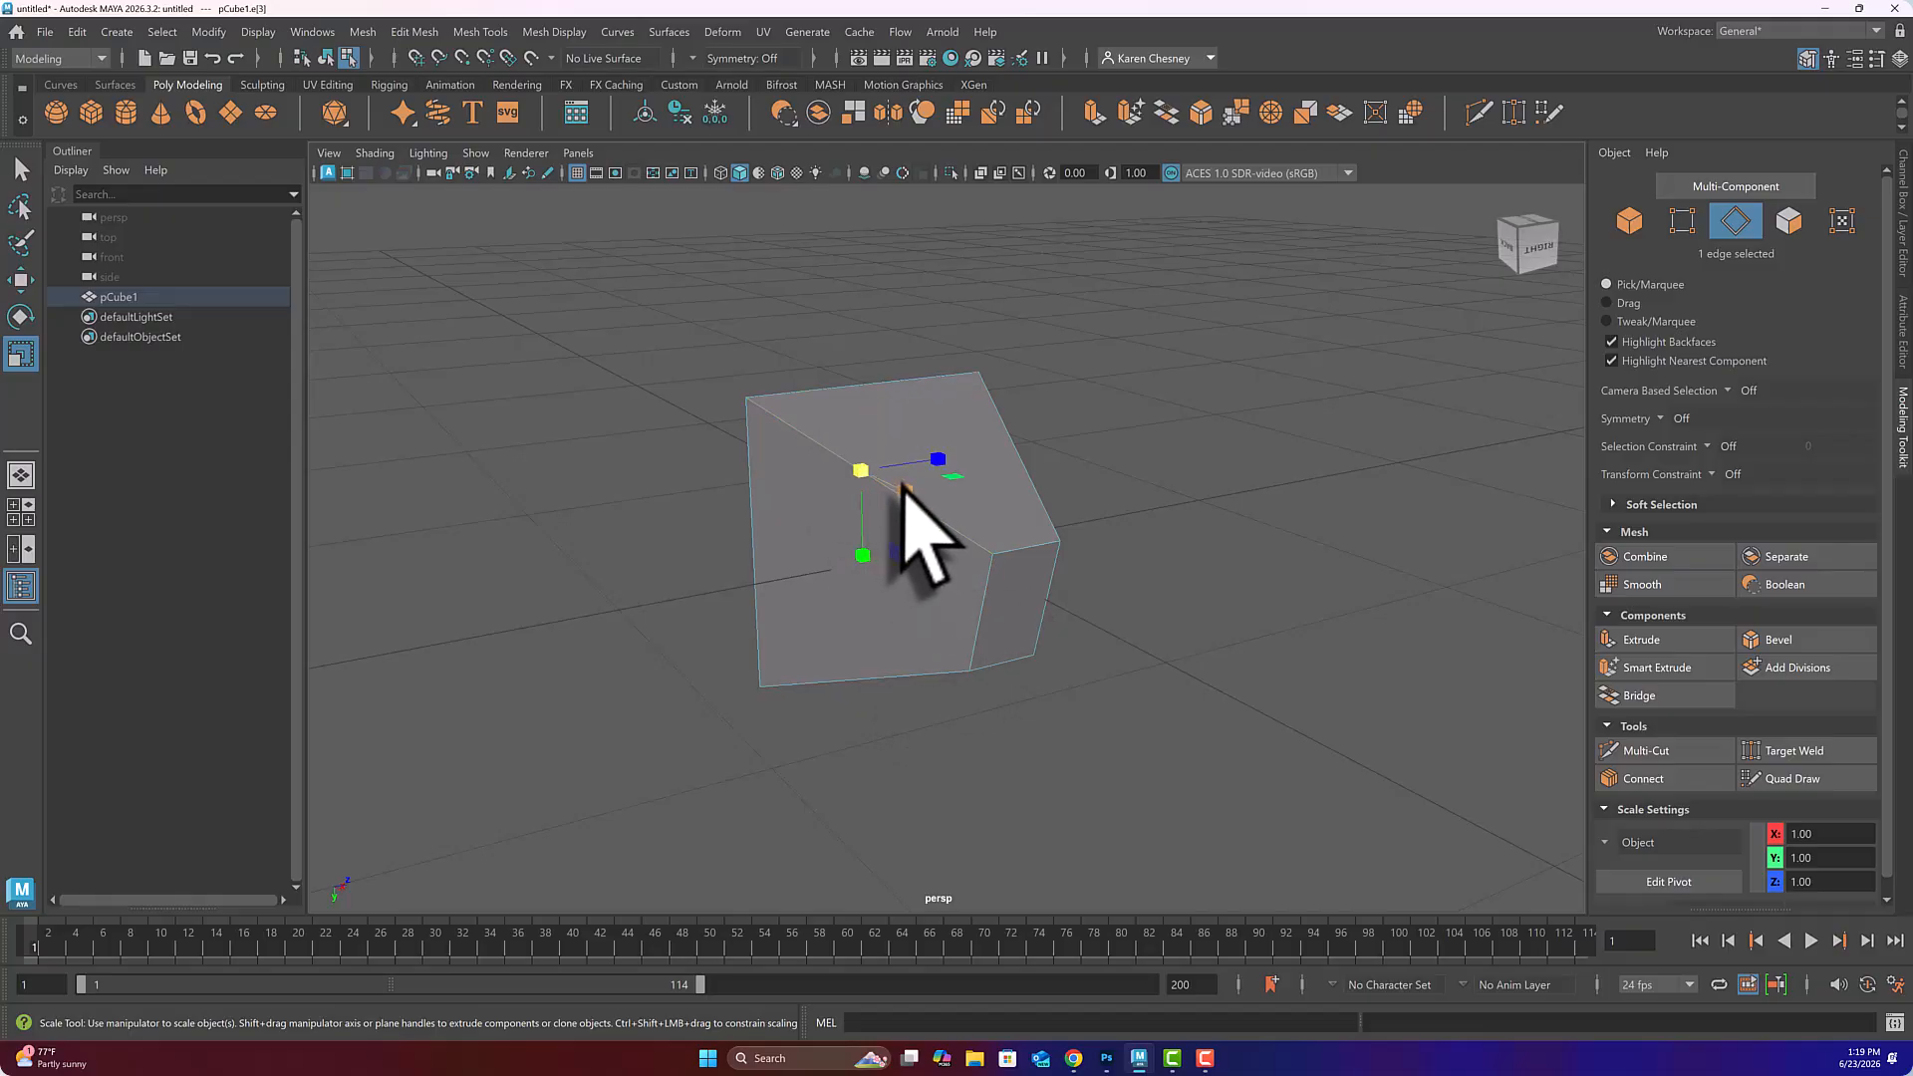
{"action": "mouse_move", "coordinate": [902, 489]}
{"action": "left_mouse_down"}
{"action": "mouse_move", "coordinate": [958, 531]}
{"action": "mouse_move", "coordinate": [836, 480]}
{"action": "mouse_move", "coordinate": [880, 487]}
{"action": "left_mouse_up"}
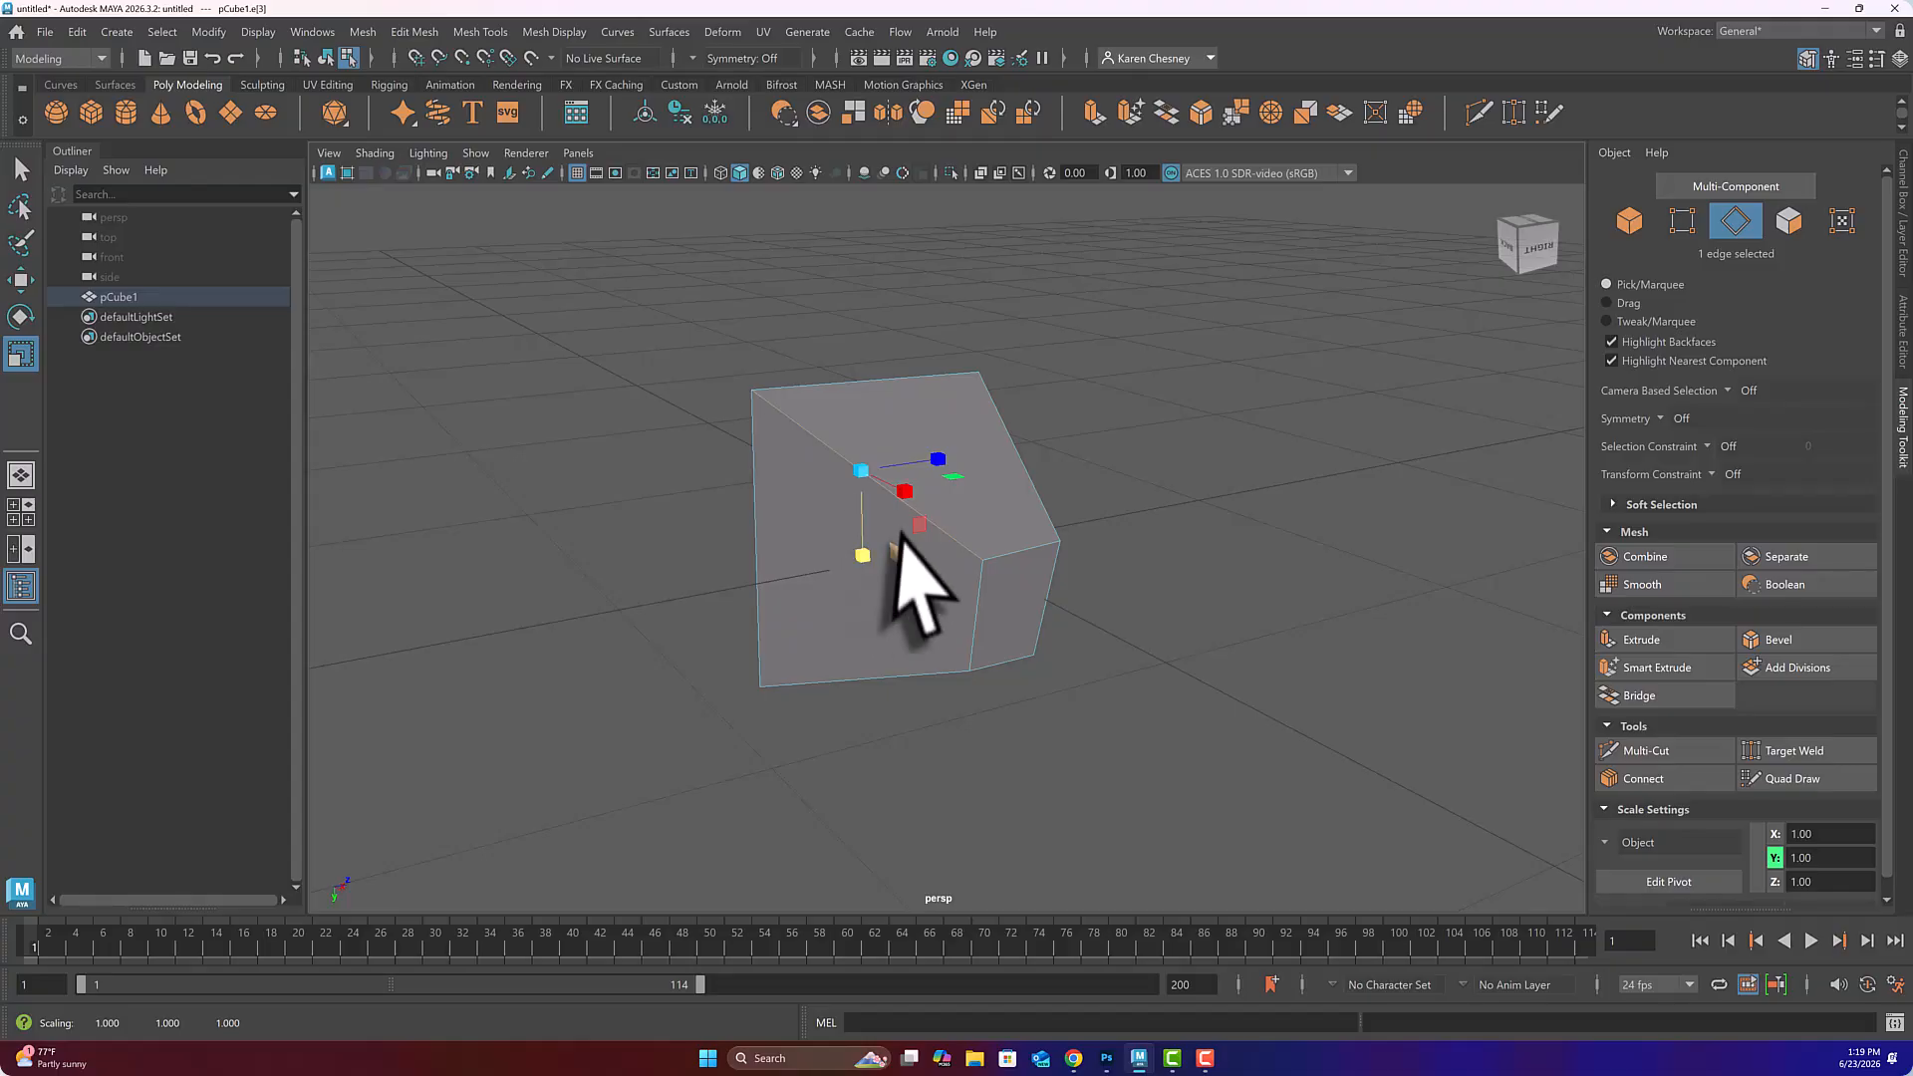
{"action": "key", "text": "e"}
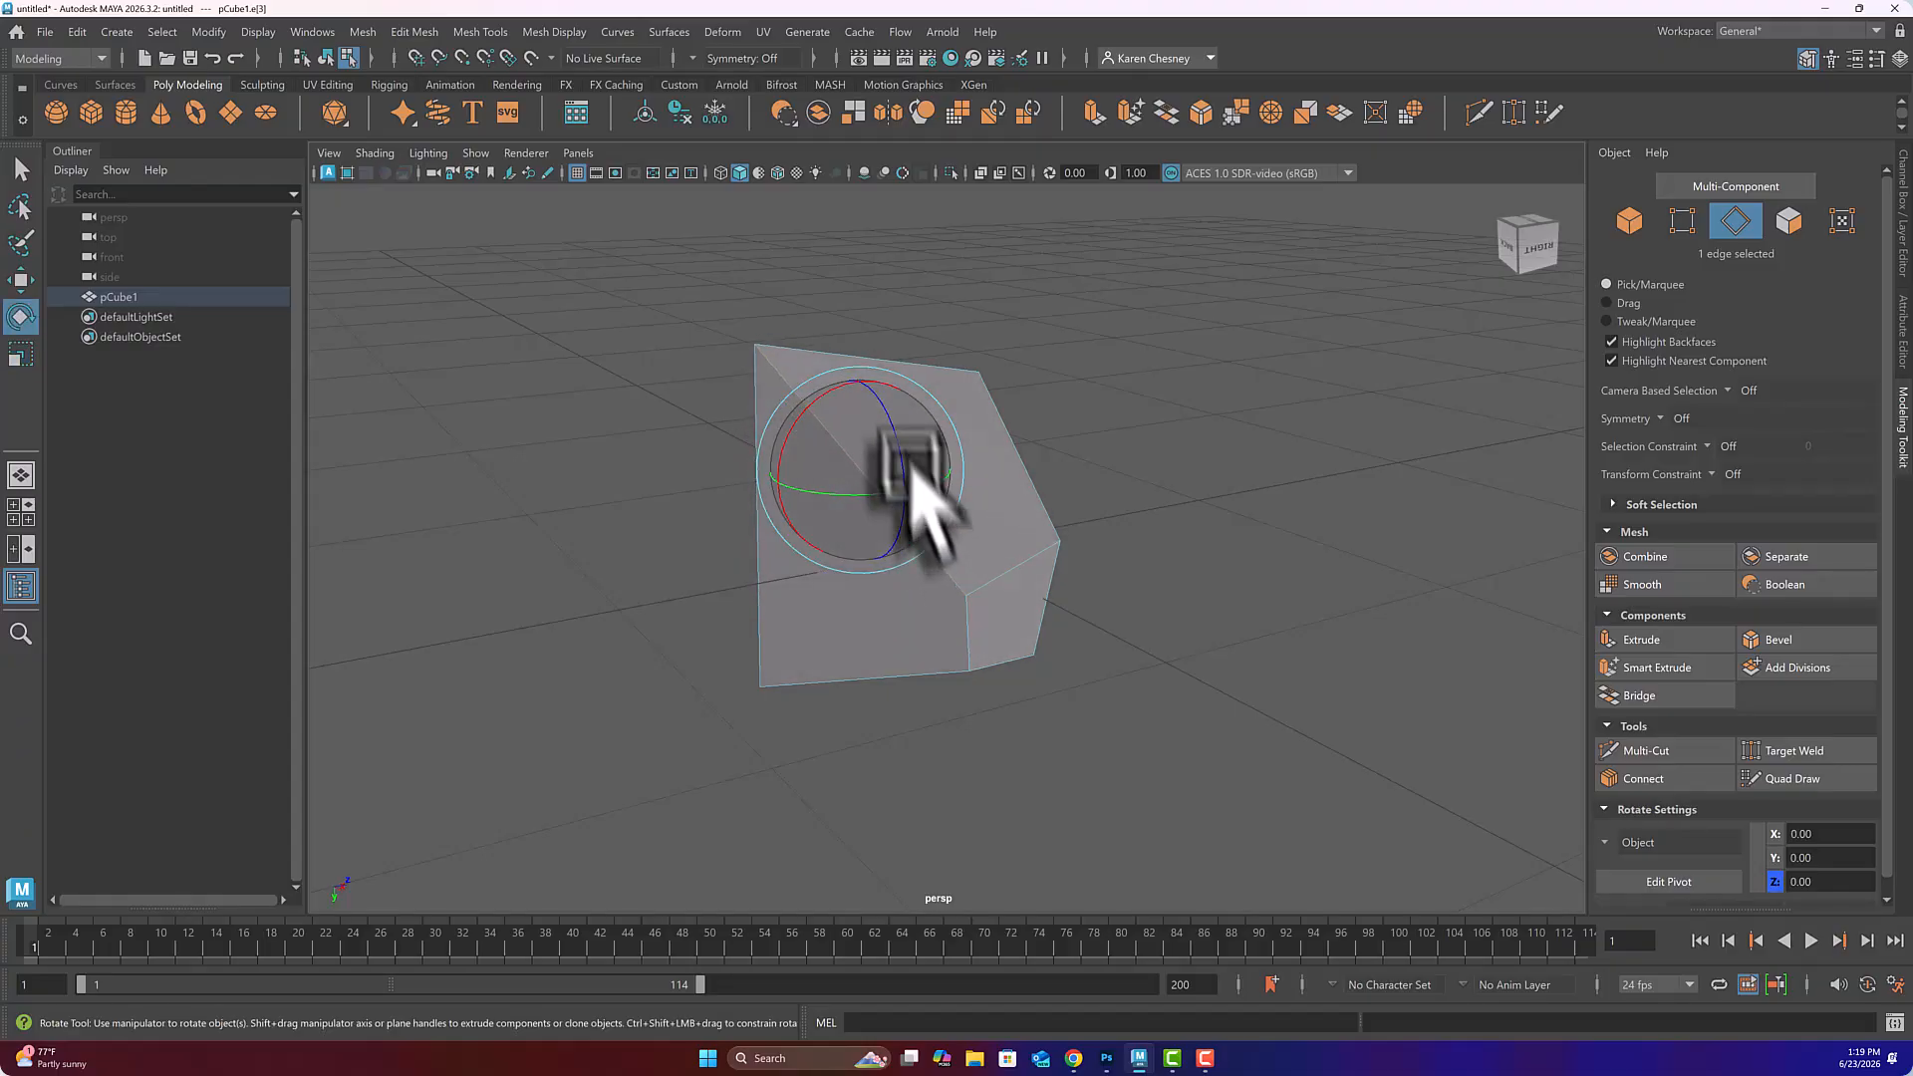
- Move the underside's back edge back and forth along the Z axis, leaving it at about Z 0.00
{"action": "key", "text": "w"}
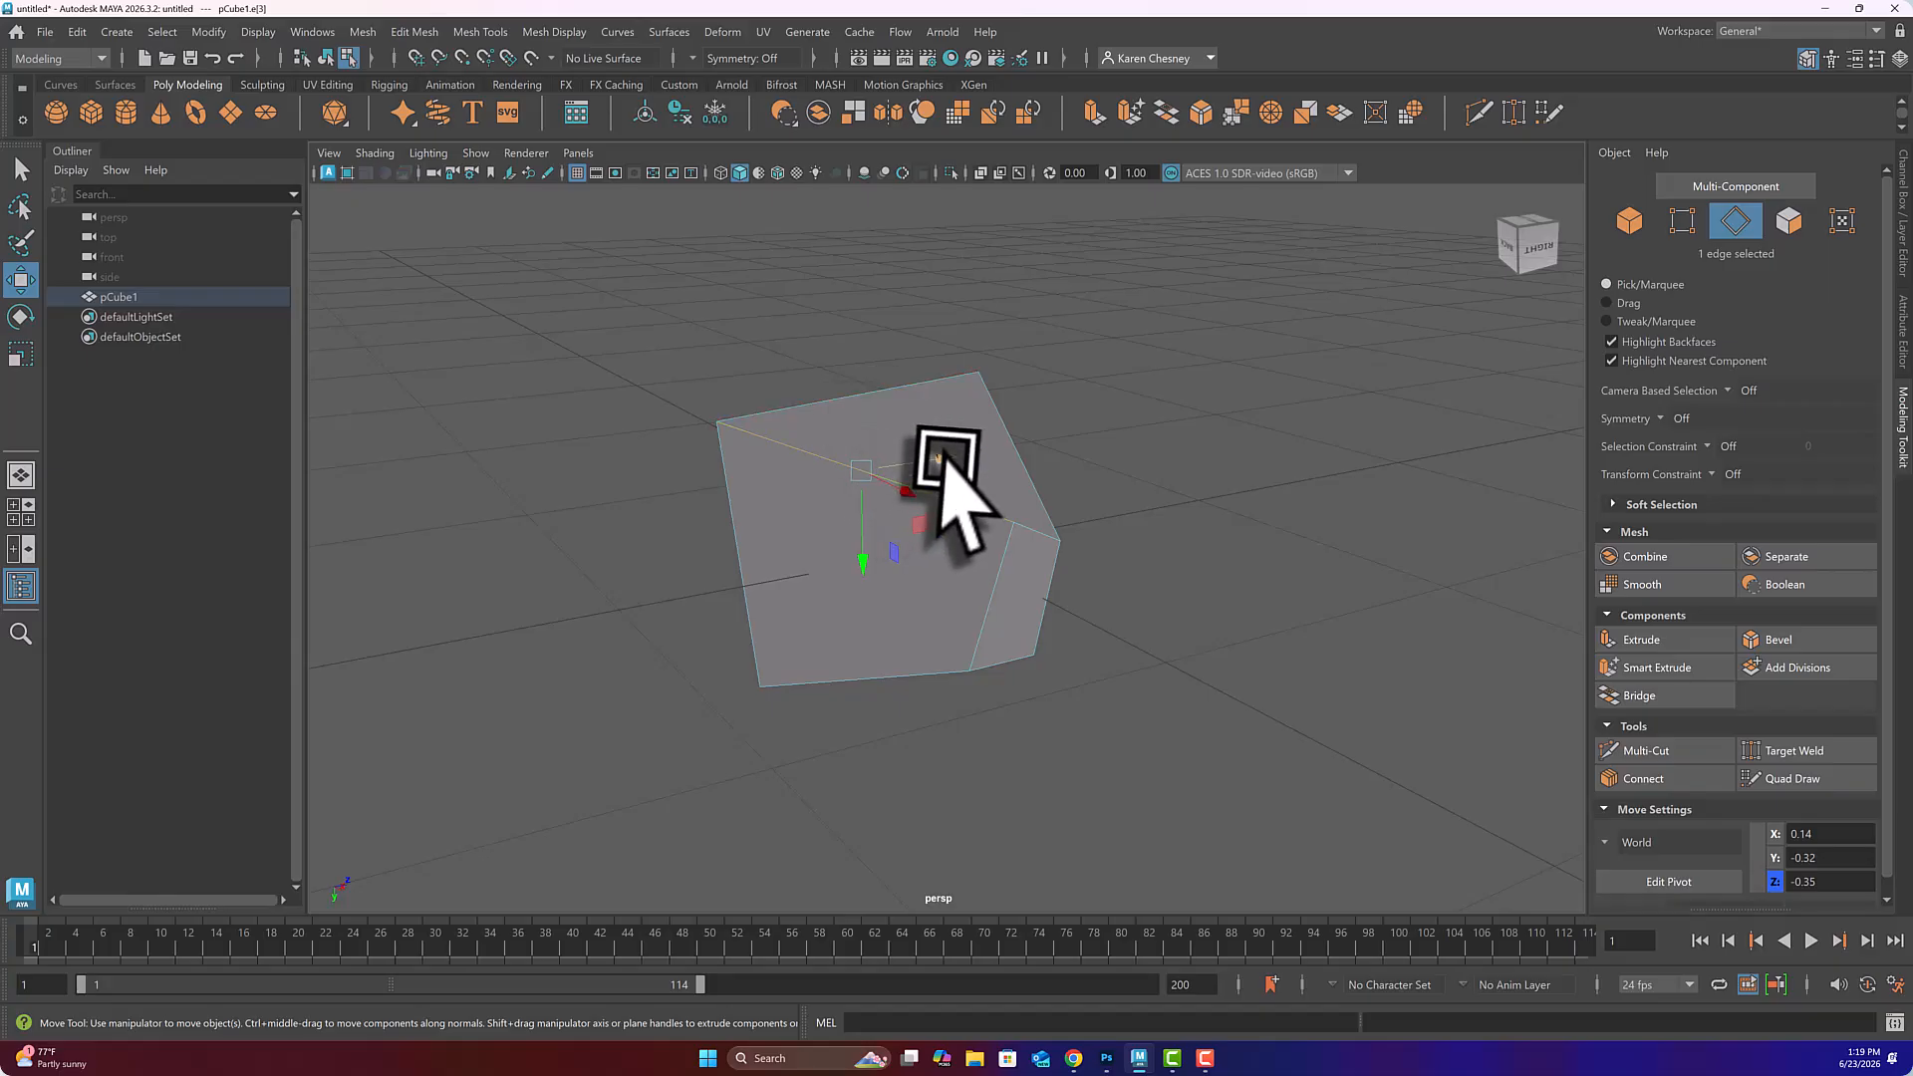
{"action": "left_click_drag", "start_coordinate": [939, 459], "coordinate": [995, 426]}
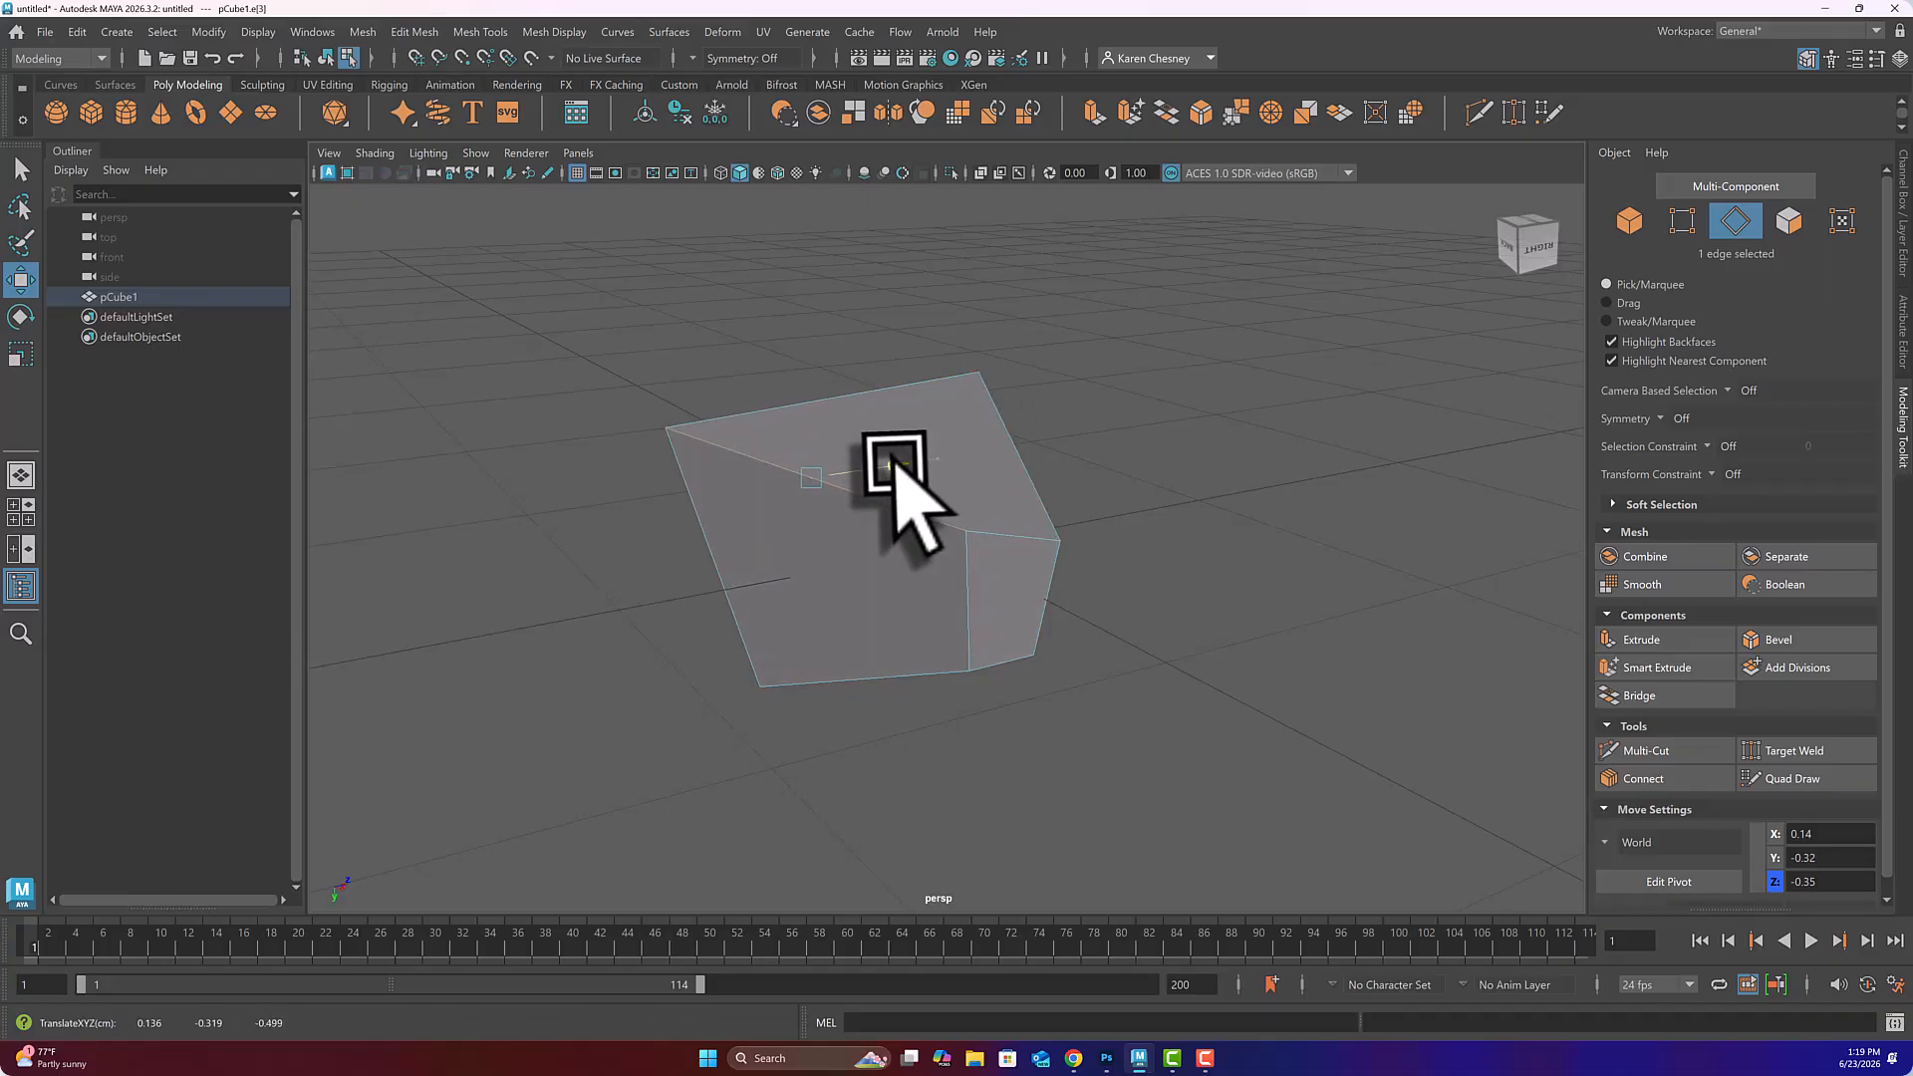
{"action": "left_click_drag", "start_coordinate": [1008, 466], "coordinate": [918, 598]}
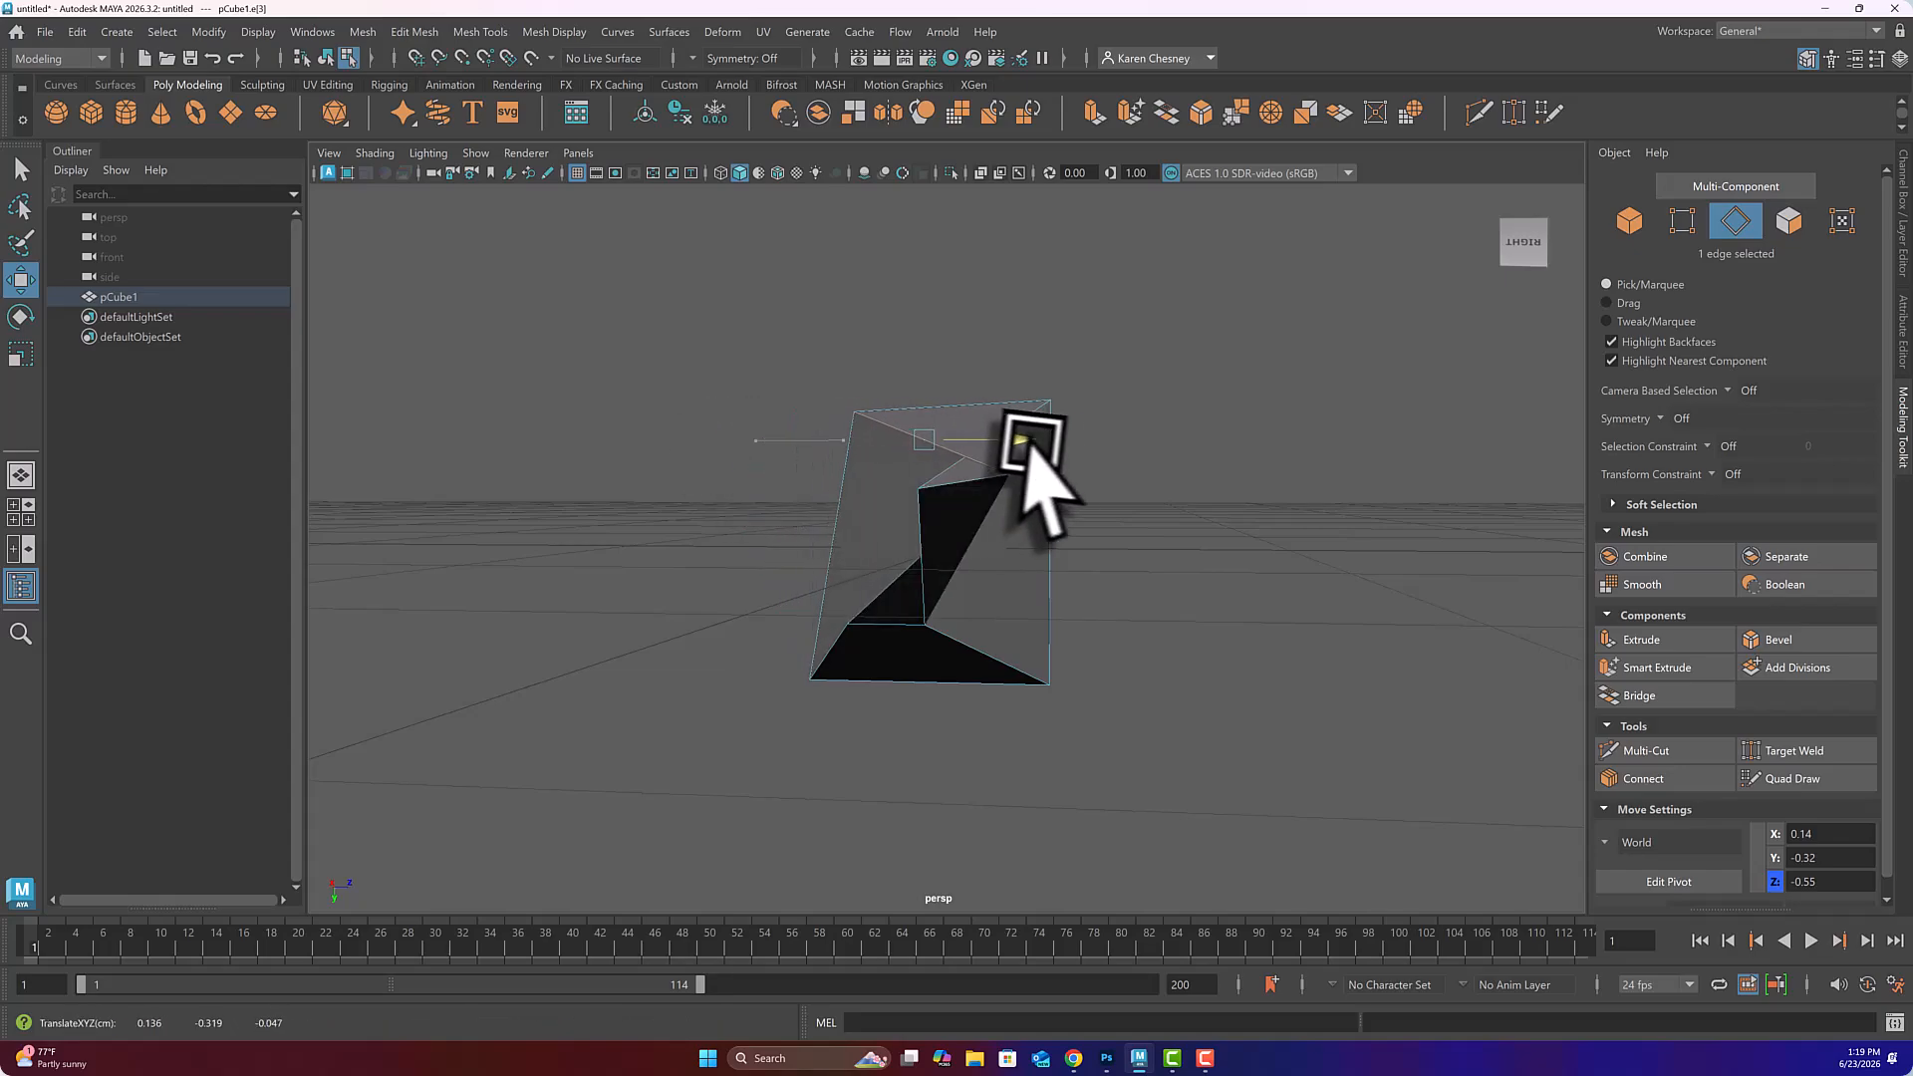
{"action": "left_click_drag", "start_coordinate": [1121, 460], "coordinate": [982, 476]}
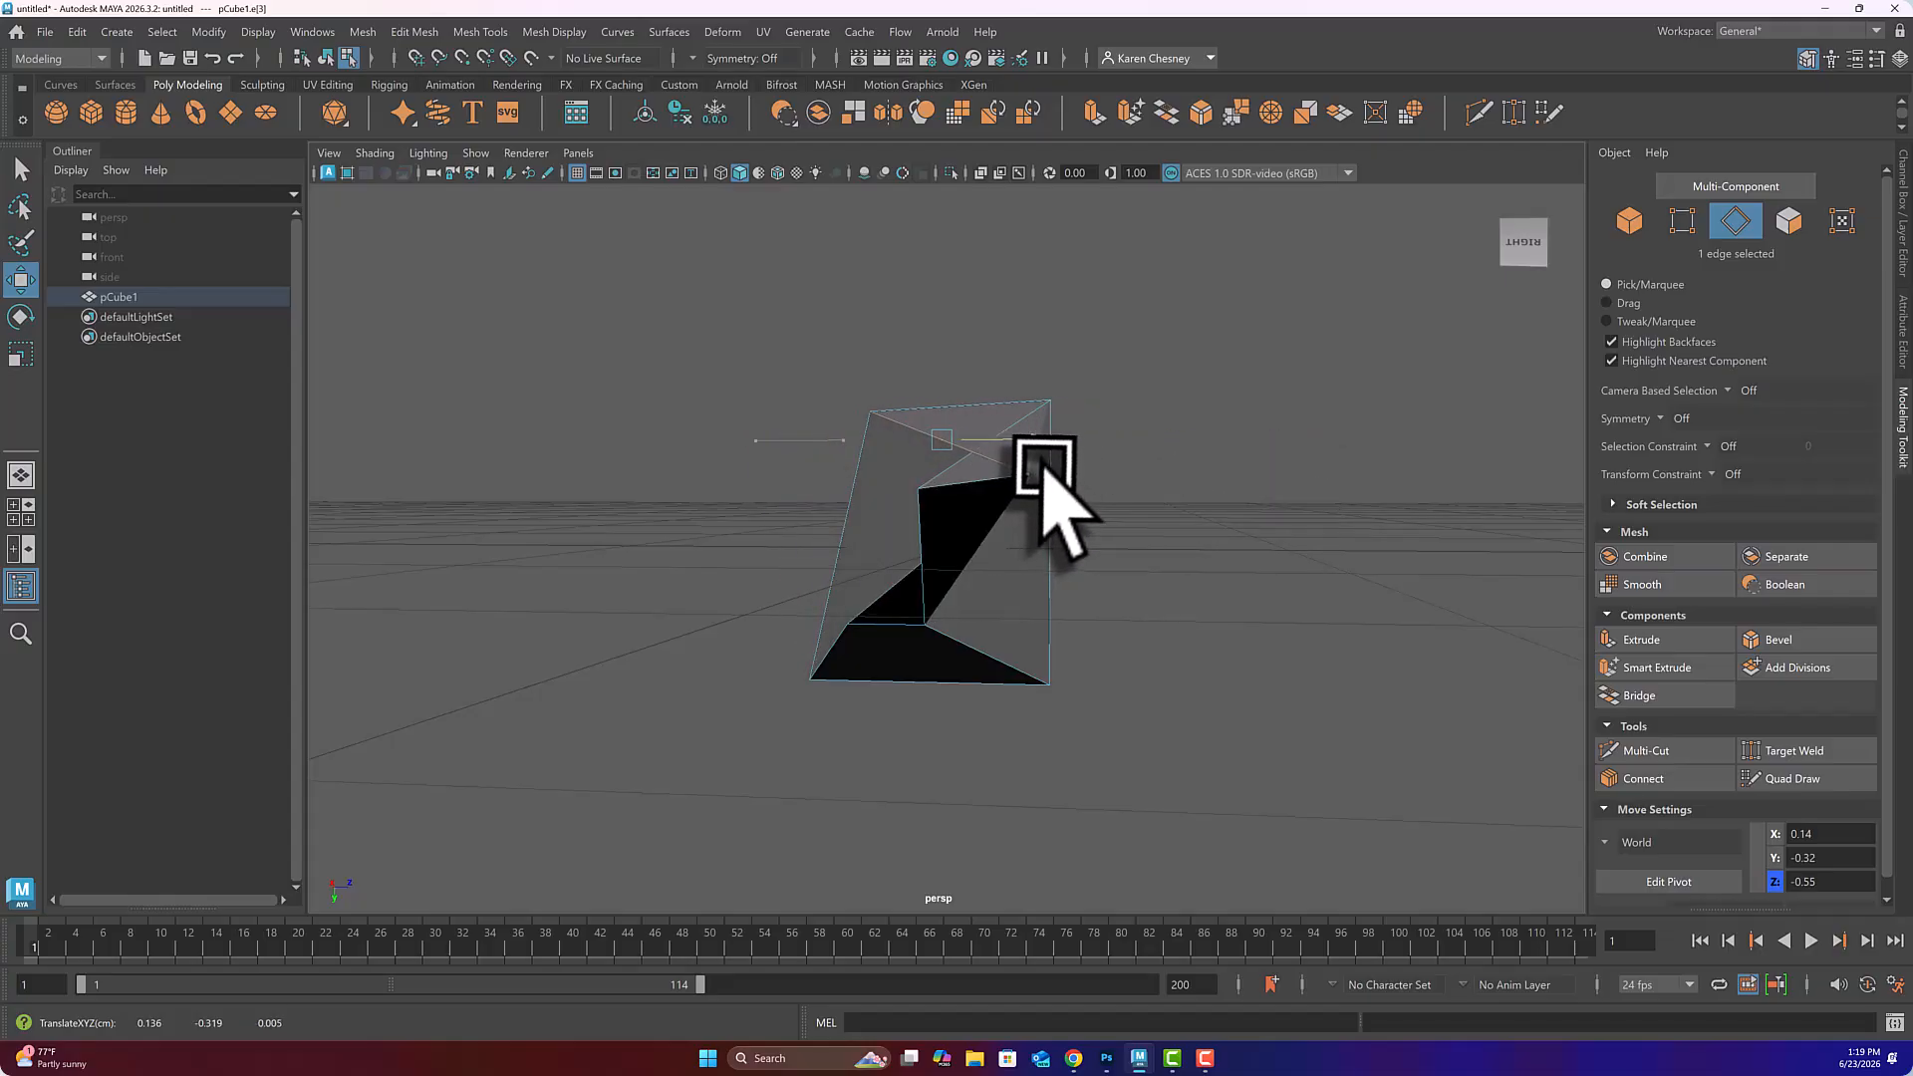
{"action": "left_click_drag", "start_coordinate": [1081, 598], "coordinate": [1063, 637], "text": "alt"}
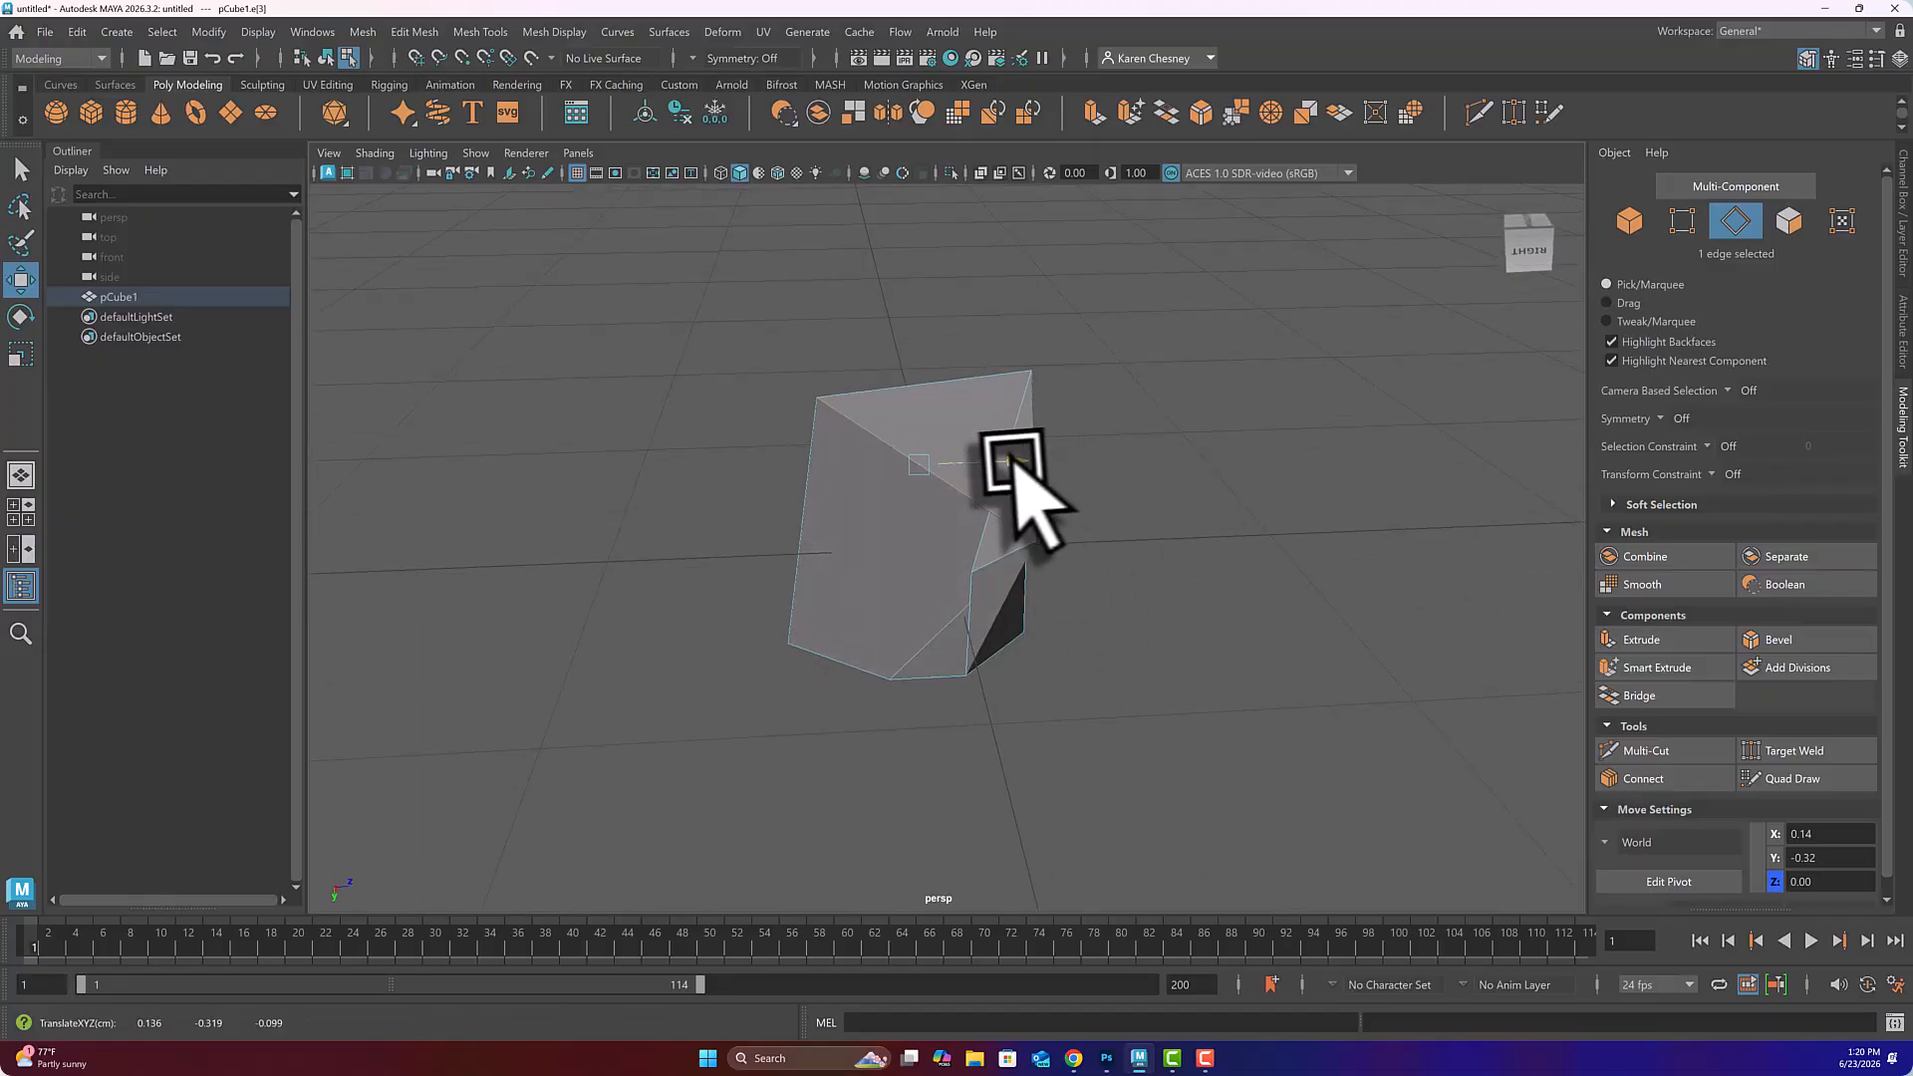
- Move the underside's back edge to about Z -0.49 and its front edge to about Z 0.09
{"action": "mouse_move", "coordinate": [822, 480]}
{"action": "left_mouse_down"}
{"action": "mouse_move", "coordinate": [768, 478]}
{"action": "mouse_move", "coordinate": [1173, 468]}
{"action": "mouse_move", "coordinate": [812, 470]}
{"action": "left_mouse_up"}
{"action": "left_click_drag", "start_coordinate": [1076, 479], "coordinate": [872, 498]}
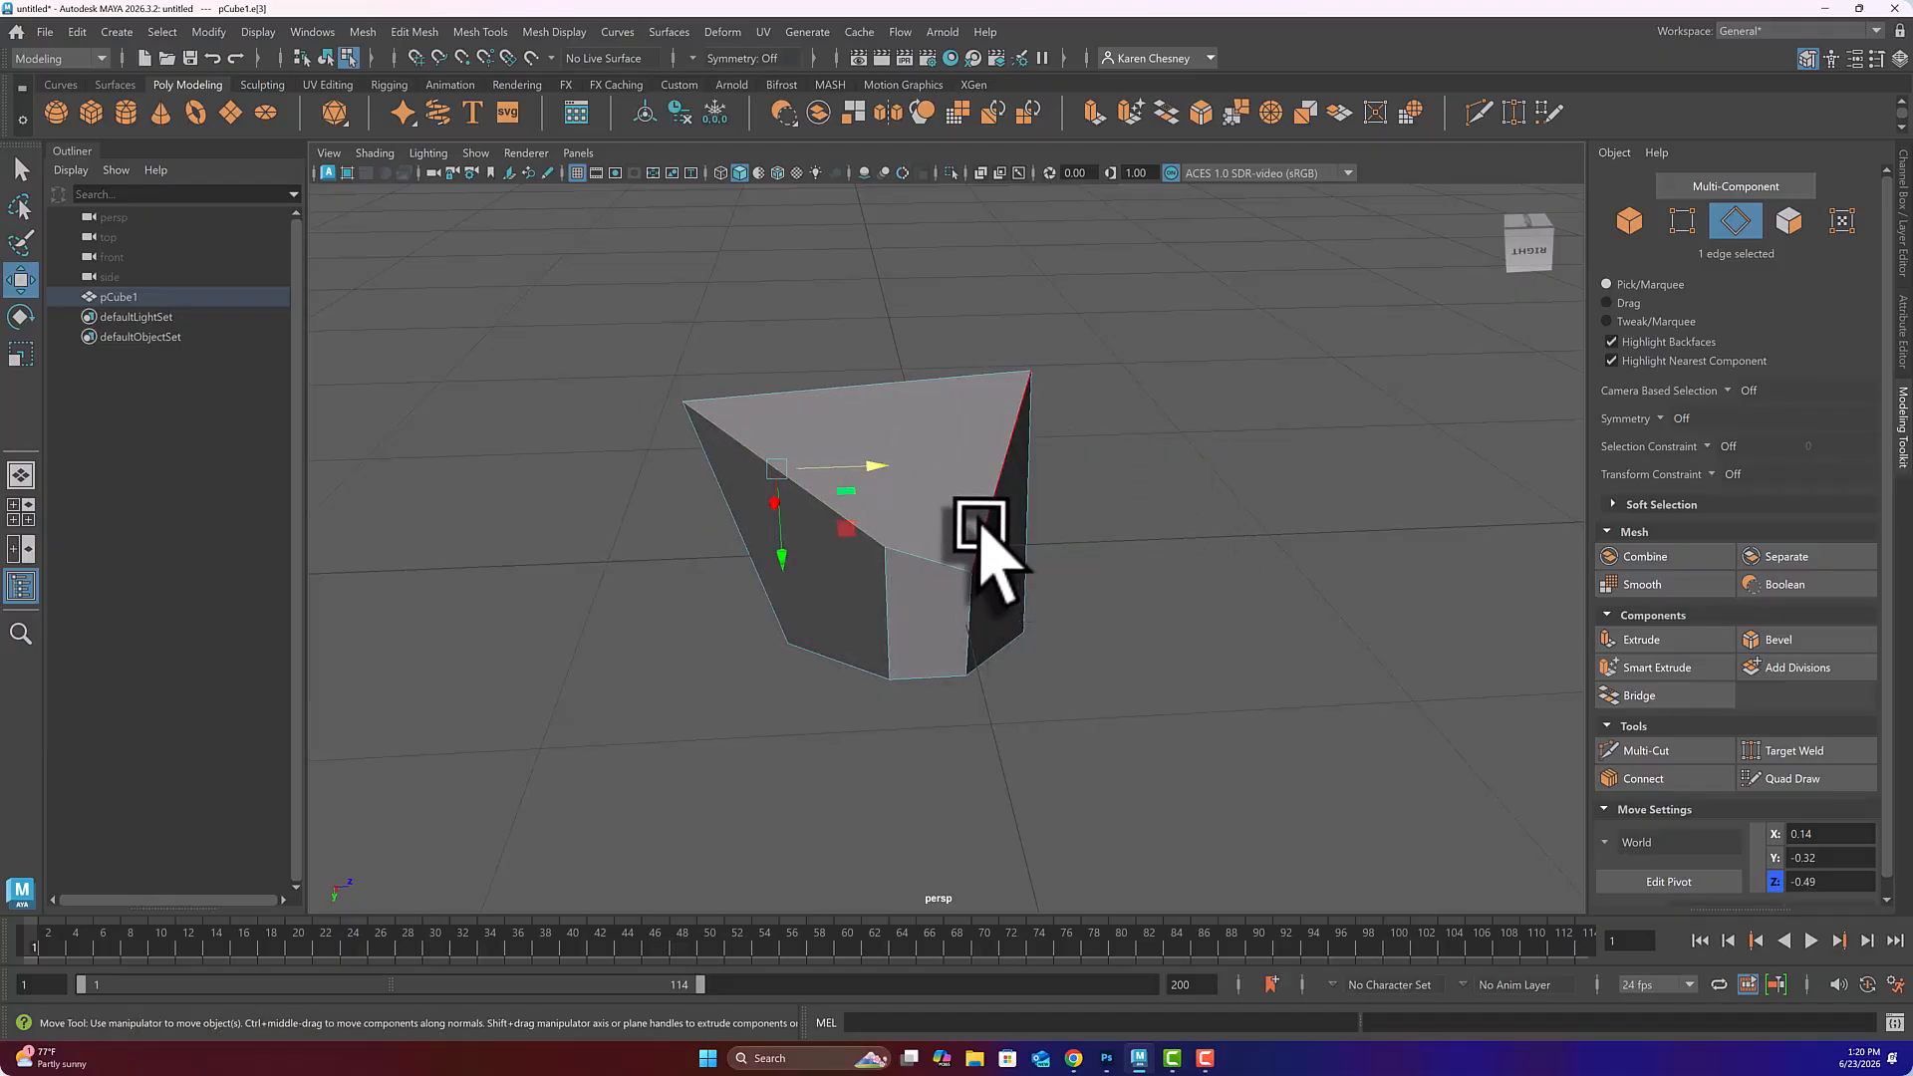
{"action": "left_click_drag", "start_coordinate": [1186, 456], "coordinate": [1093, 451]}
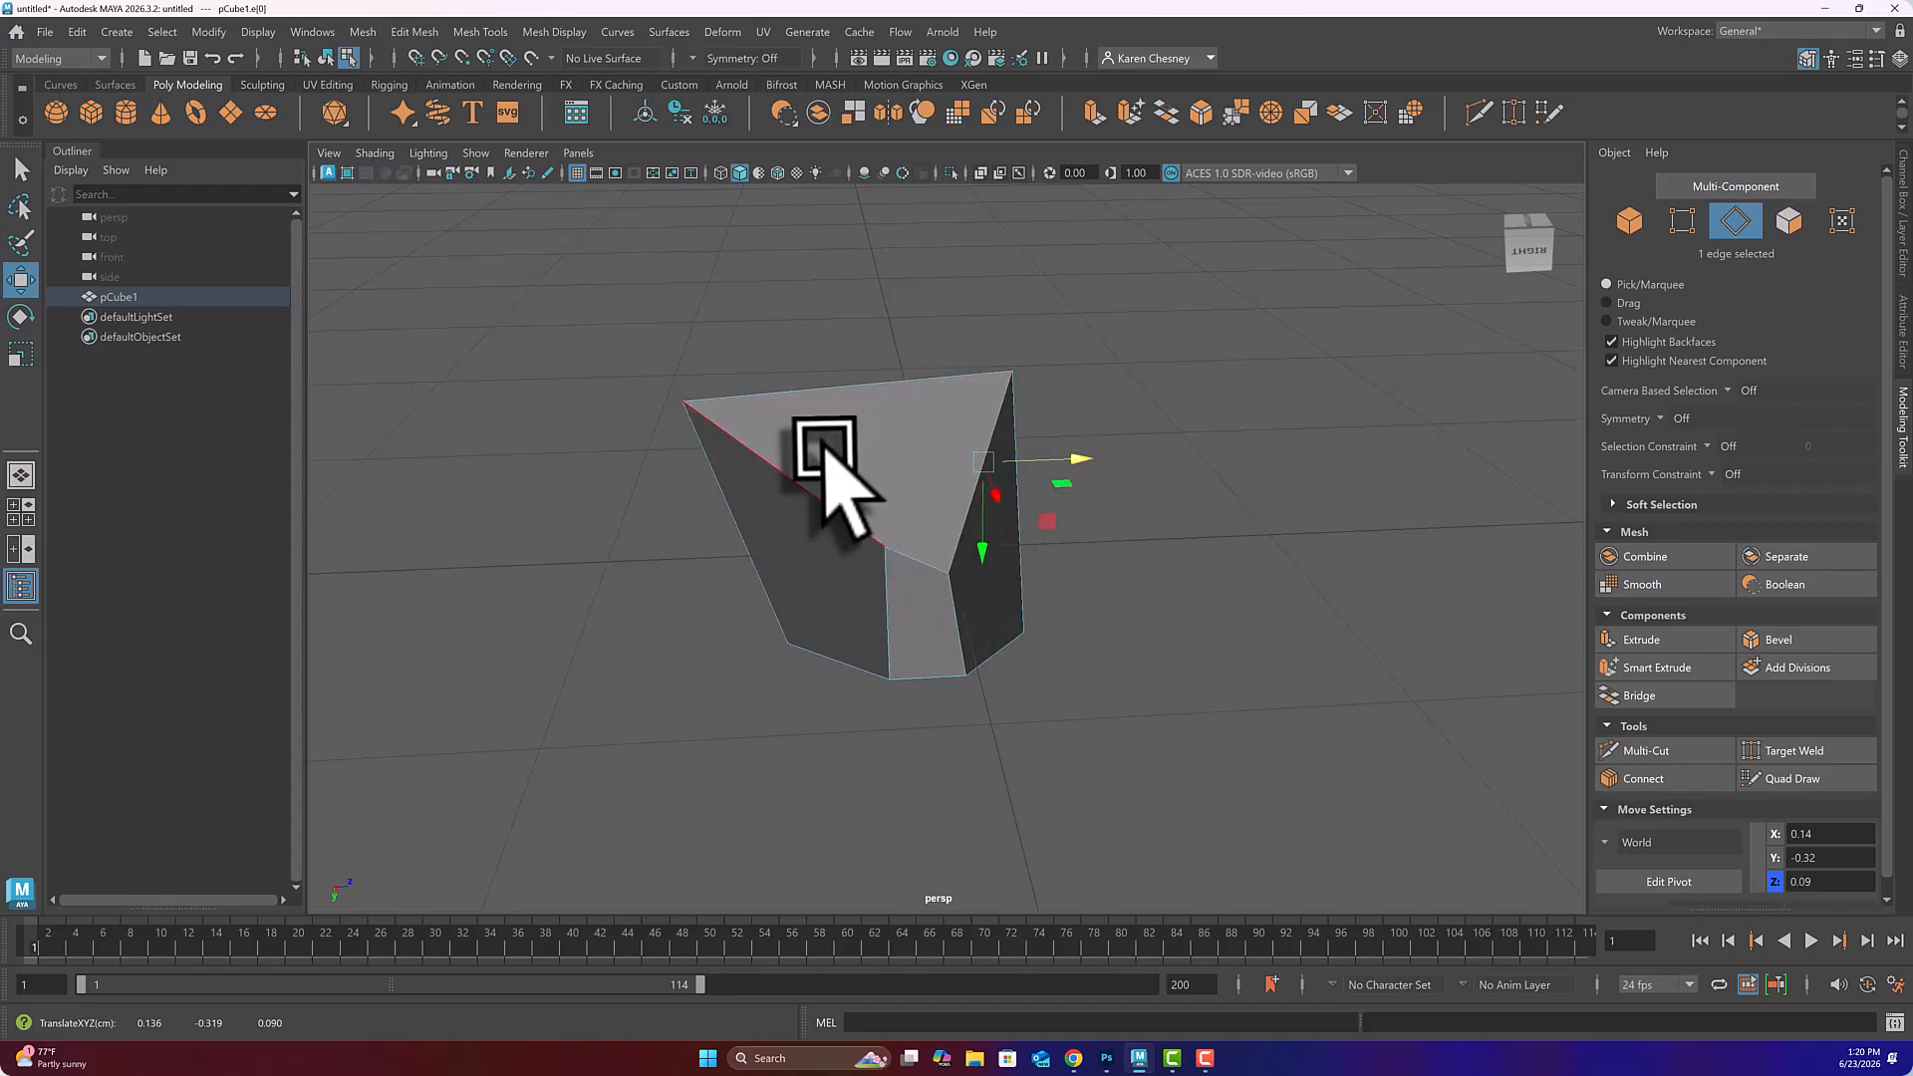
- Switch to face selection, delete the mesh's underside face and examine the open mesh from several sides
{"action": "left_click", "coordinate": [1789, 220]}
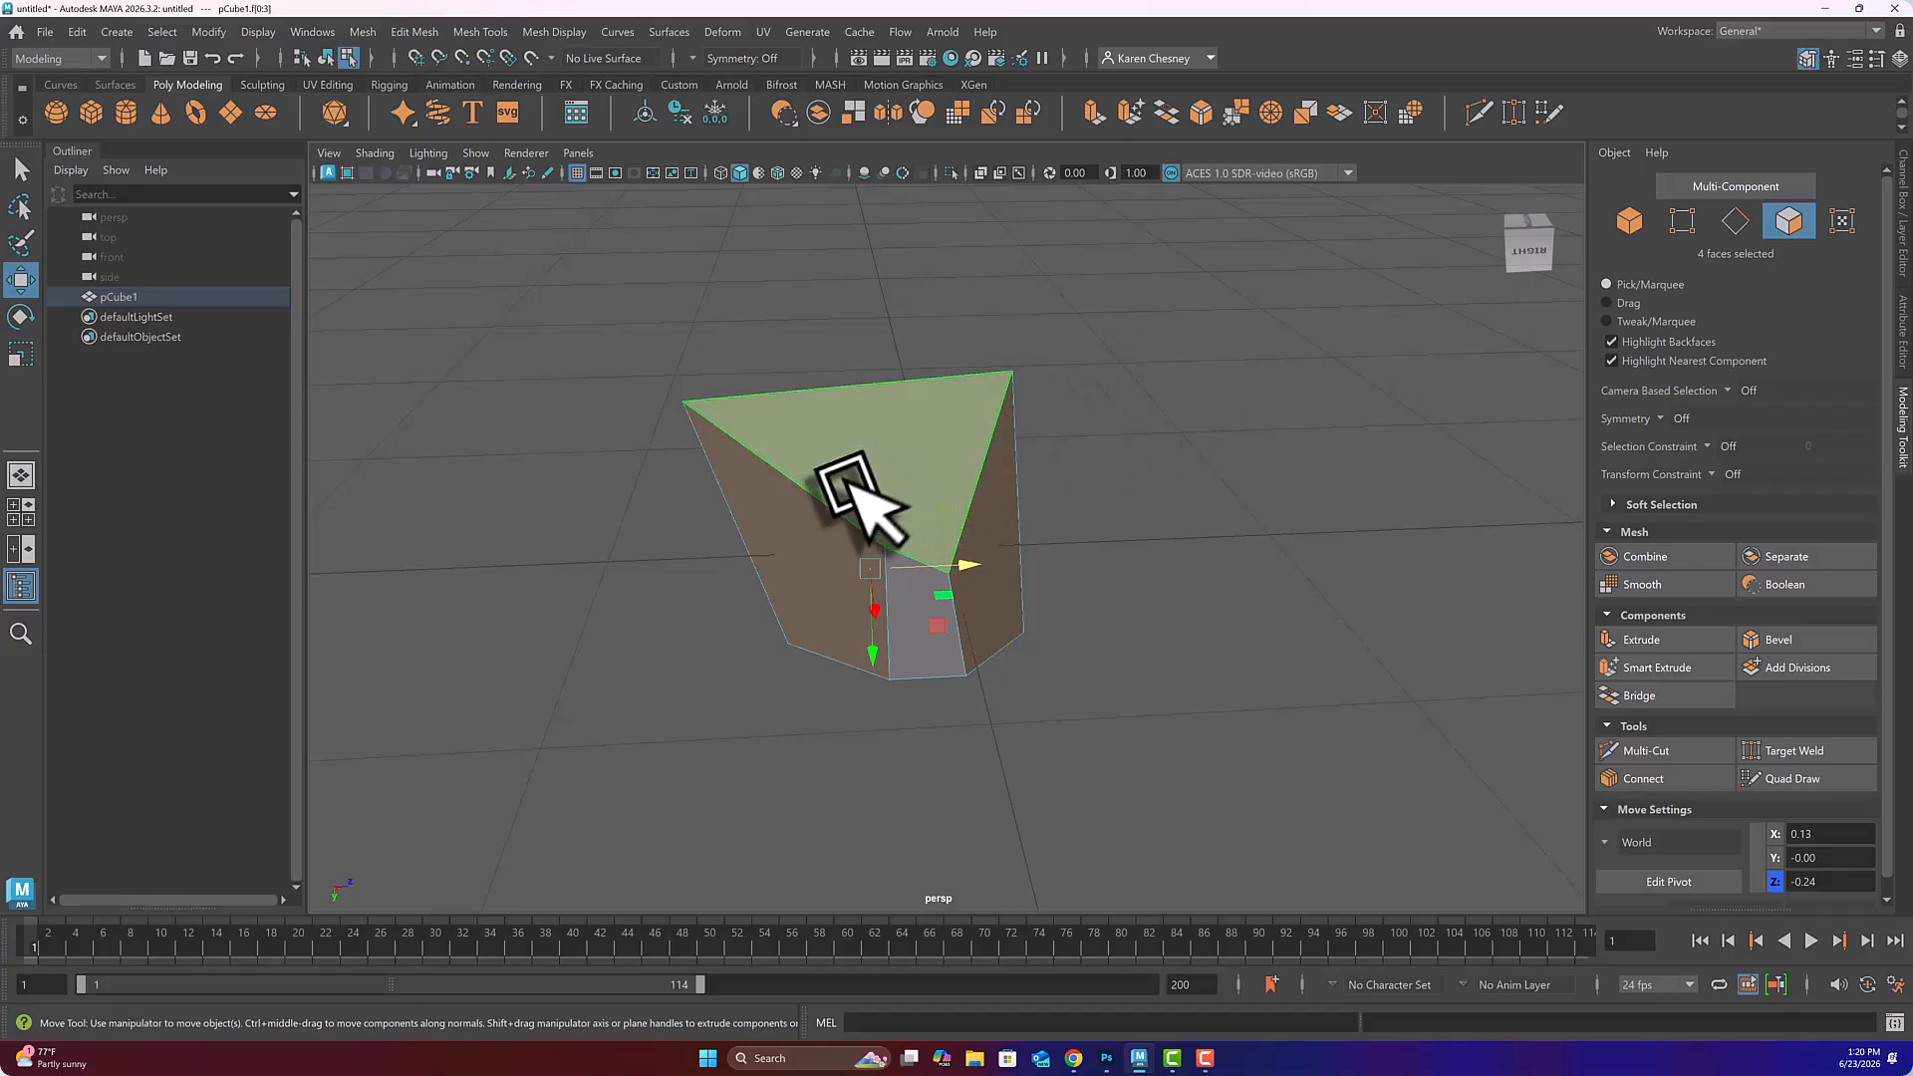
{"action": "key", "text": "Delete"}
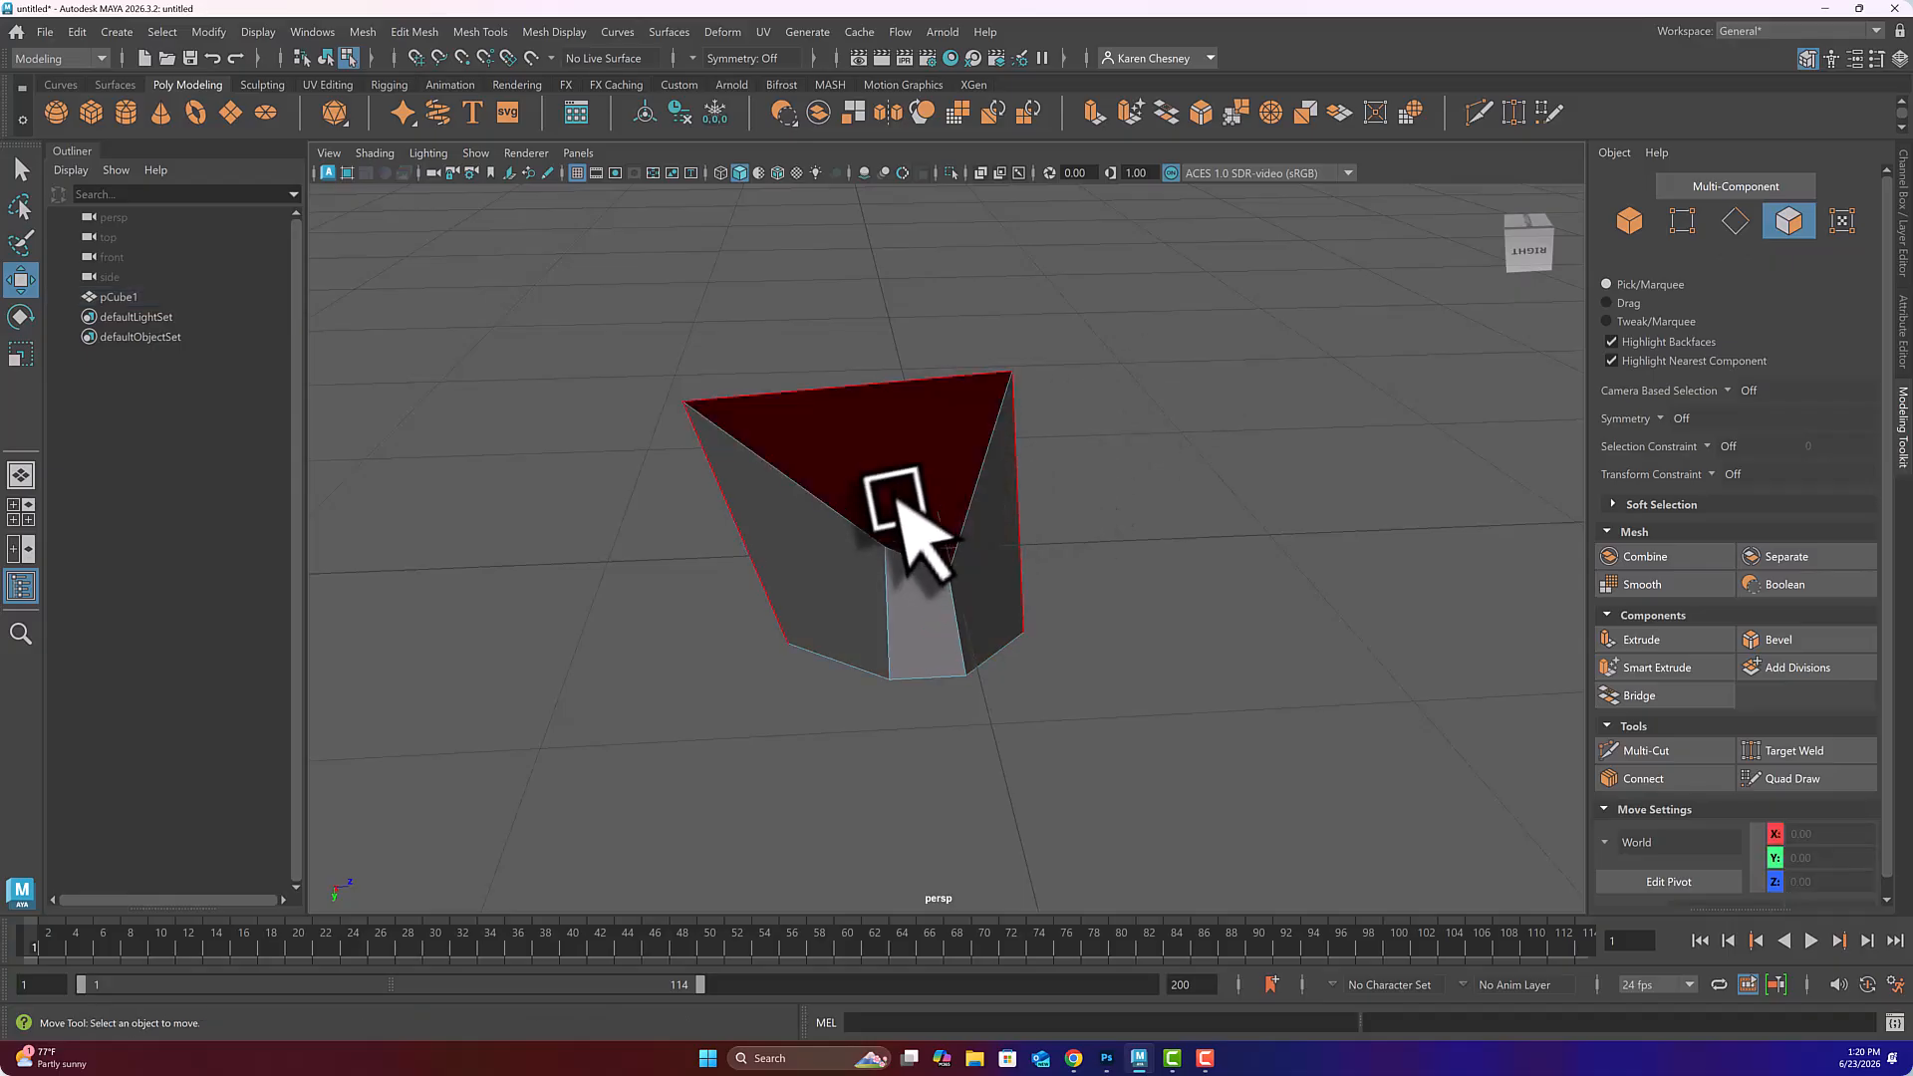
{"action": "left_click_drag", "start_coordinate": [887, 513], "coordinate": [908, 563], "text": "alt"}
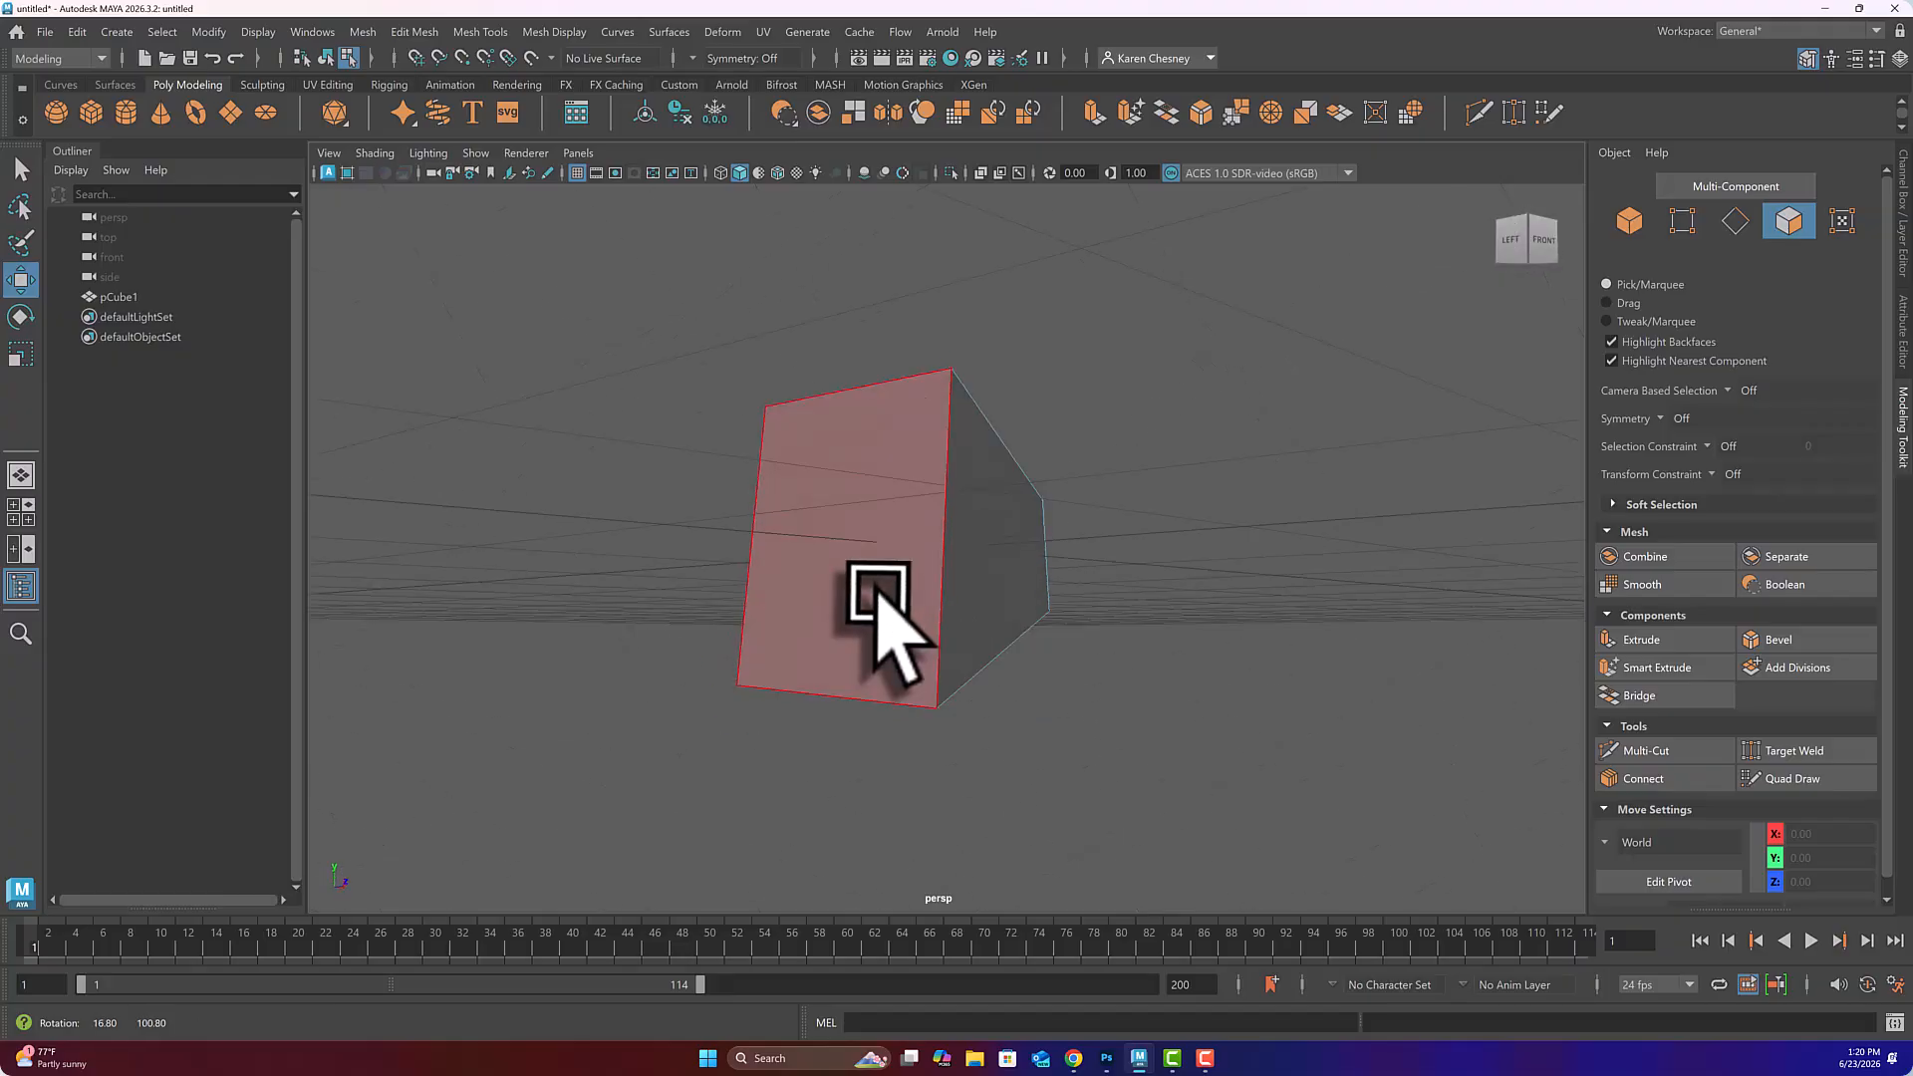
{"action": "left_click_drag", "start_coordinate": [877, 627], "coordinate": [882, 558], "text": "alt"}
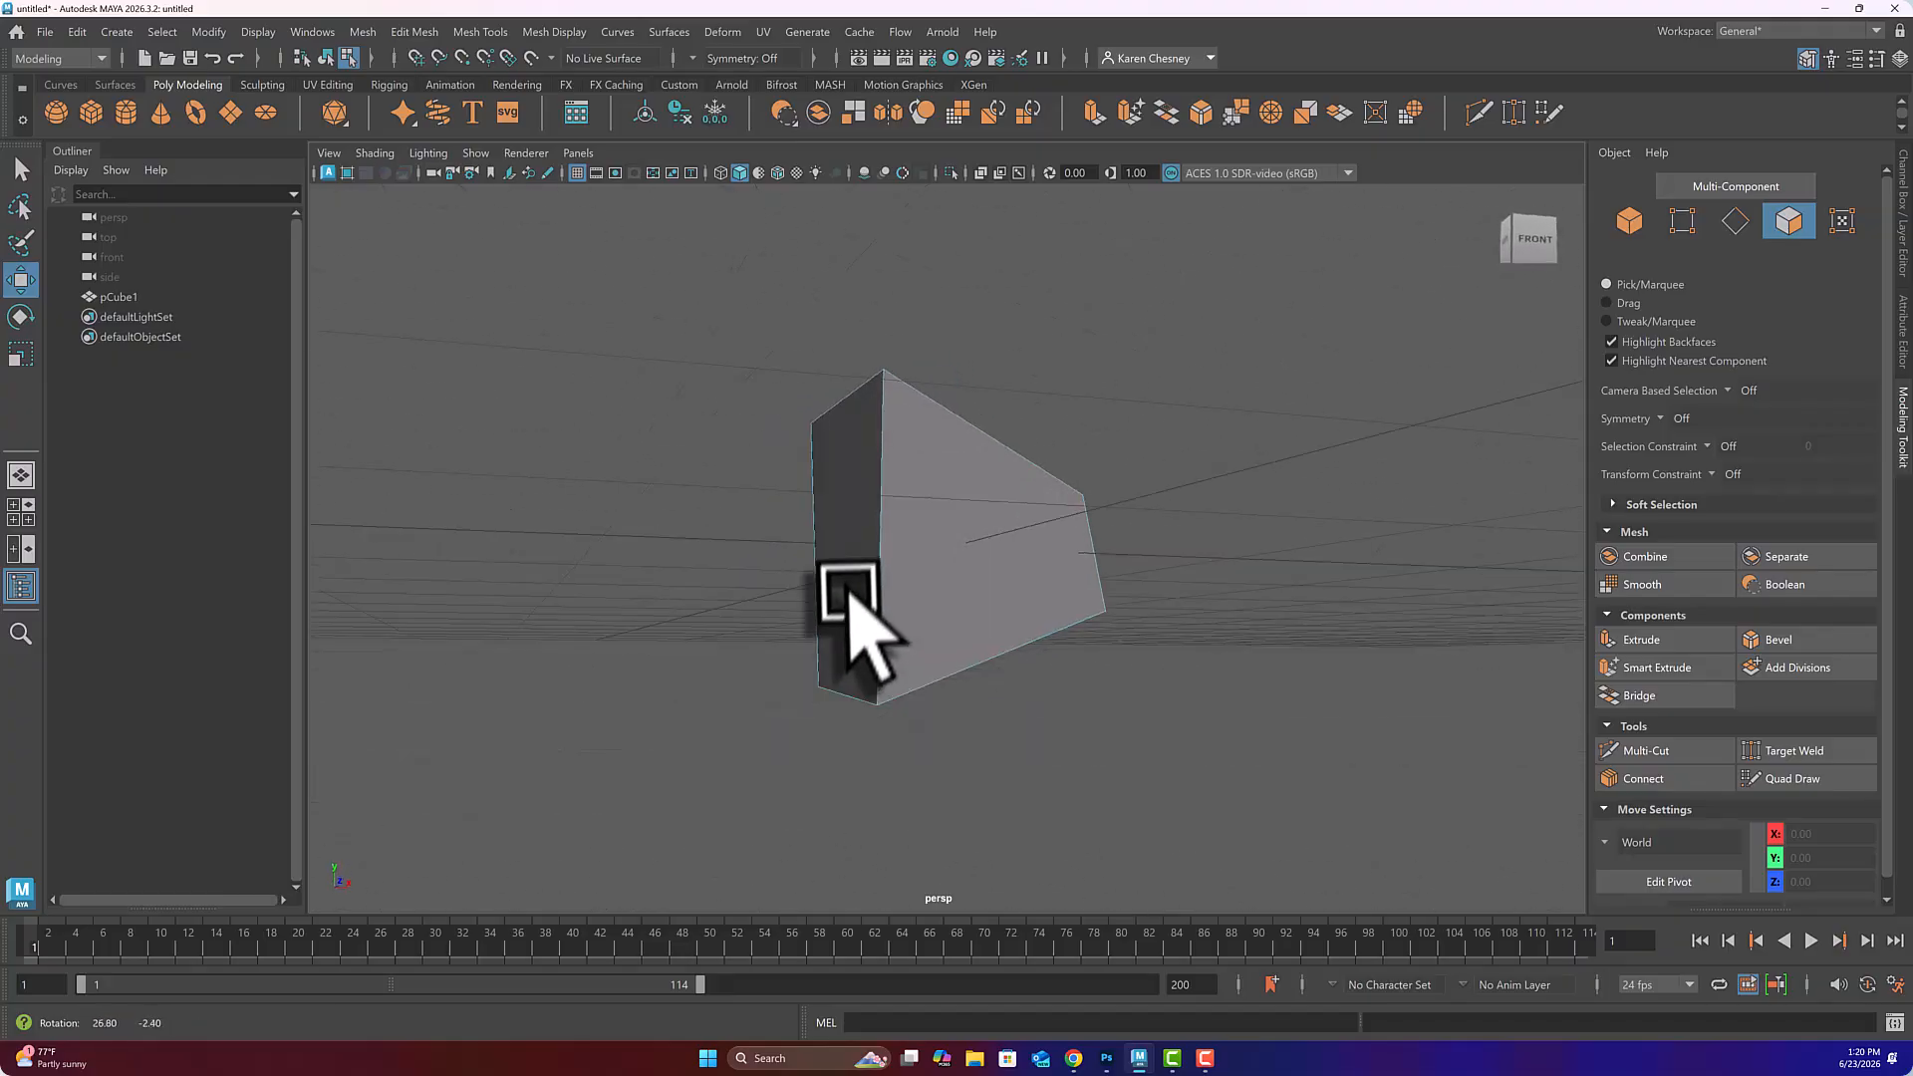
{"action": "left_click_drag", "start_coordinate": [829, 626], "coordinate": [713, 622], "text": "alt"}
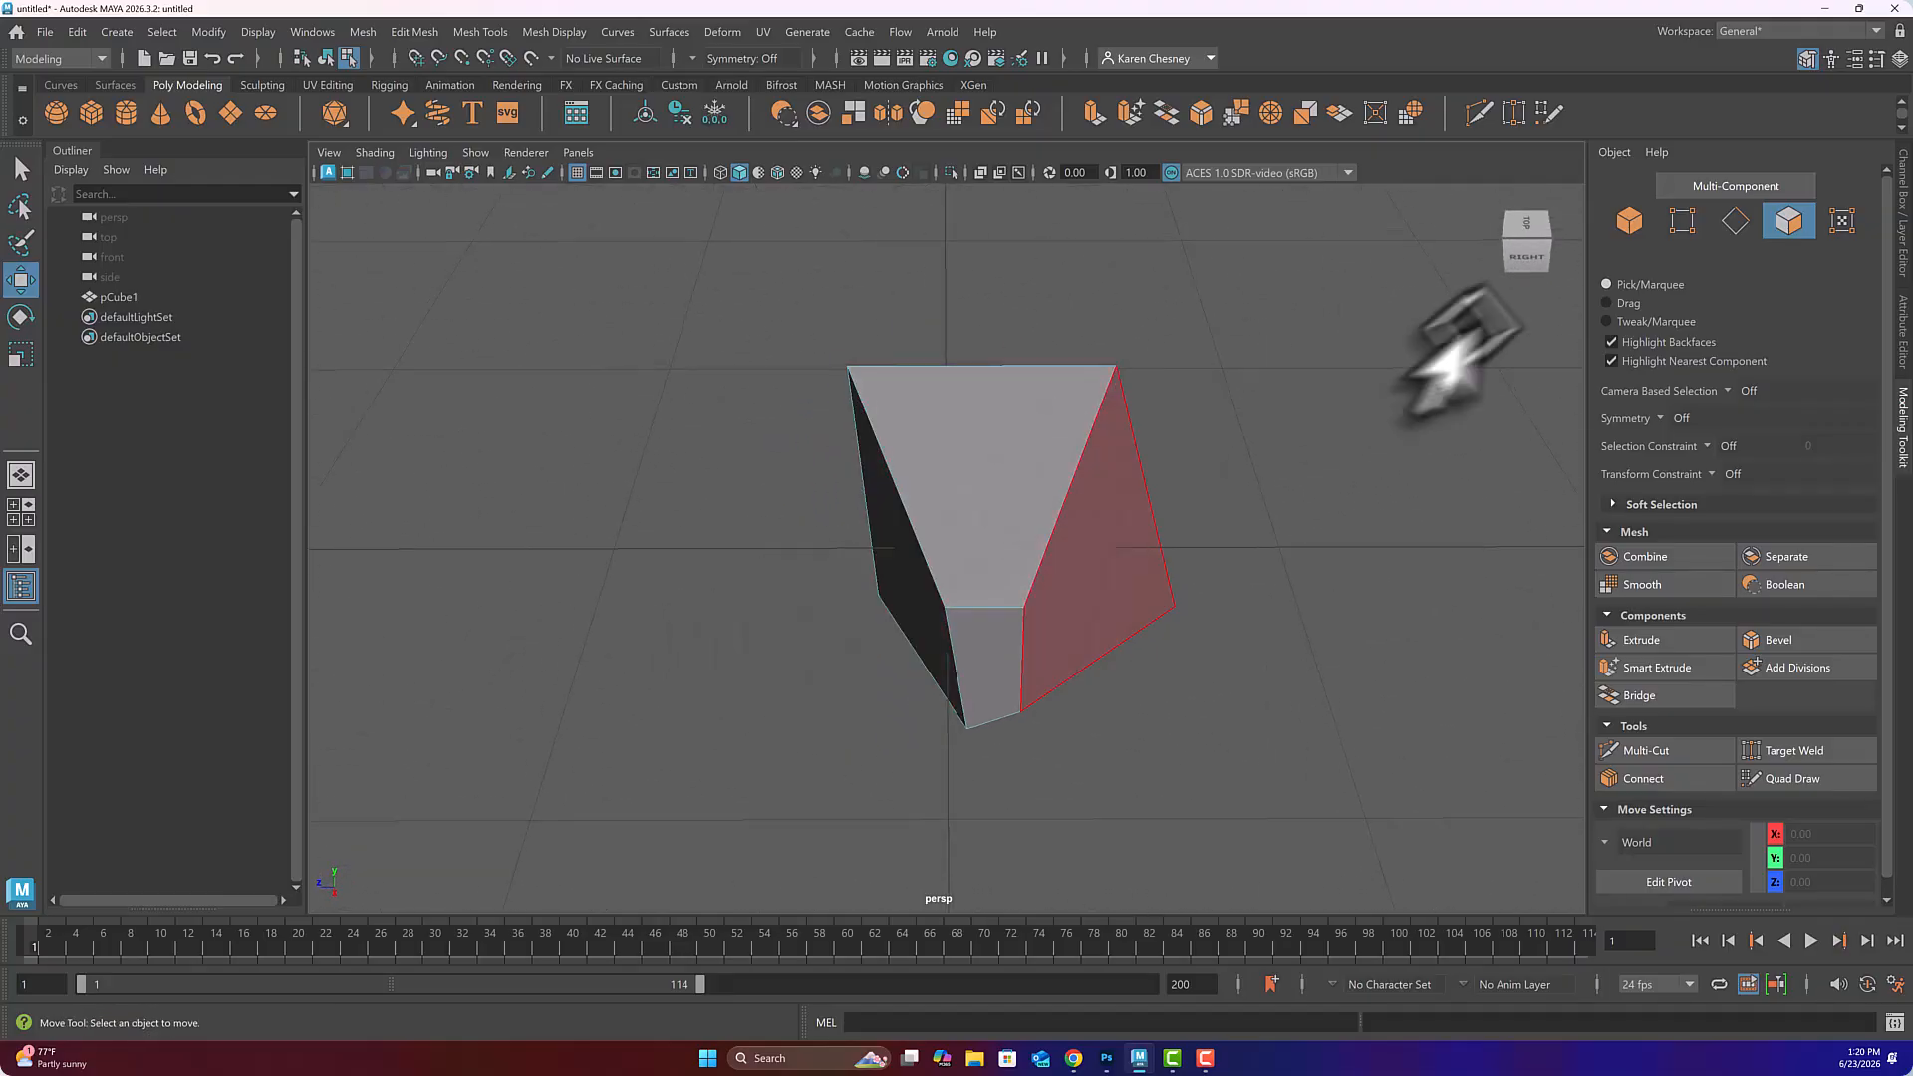
- Switch to edge selection and move the top face's front edge along the Z axis
{"action": "left_click", "coordinate": [1734, 221]}
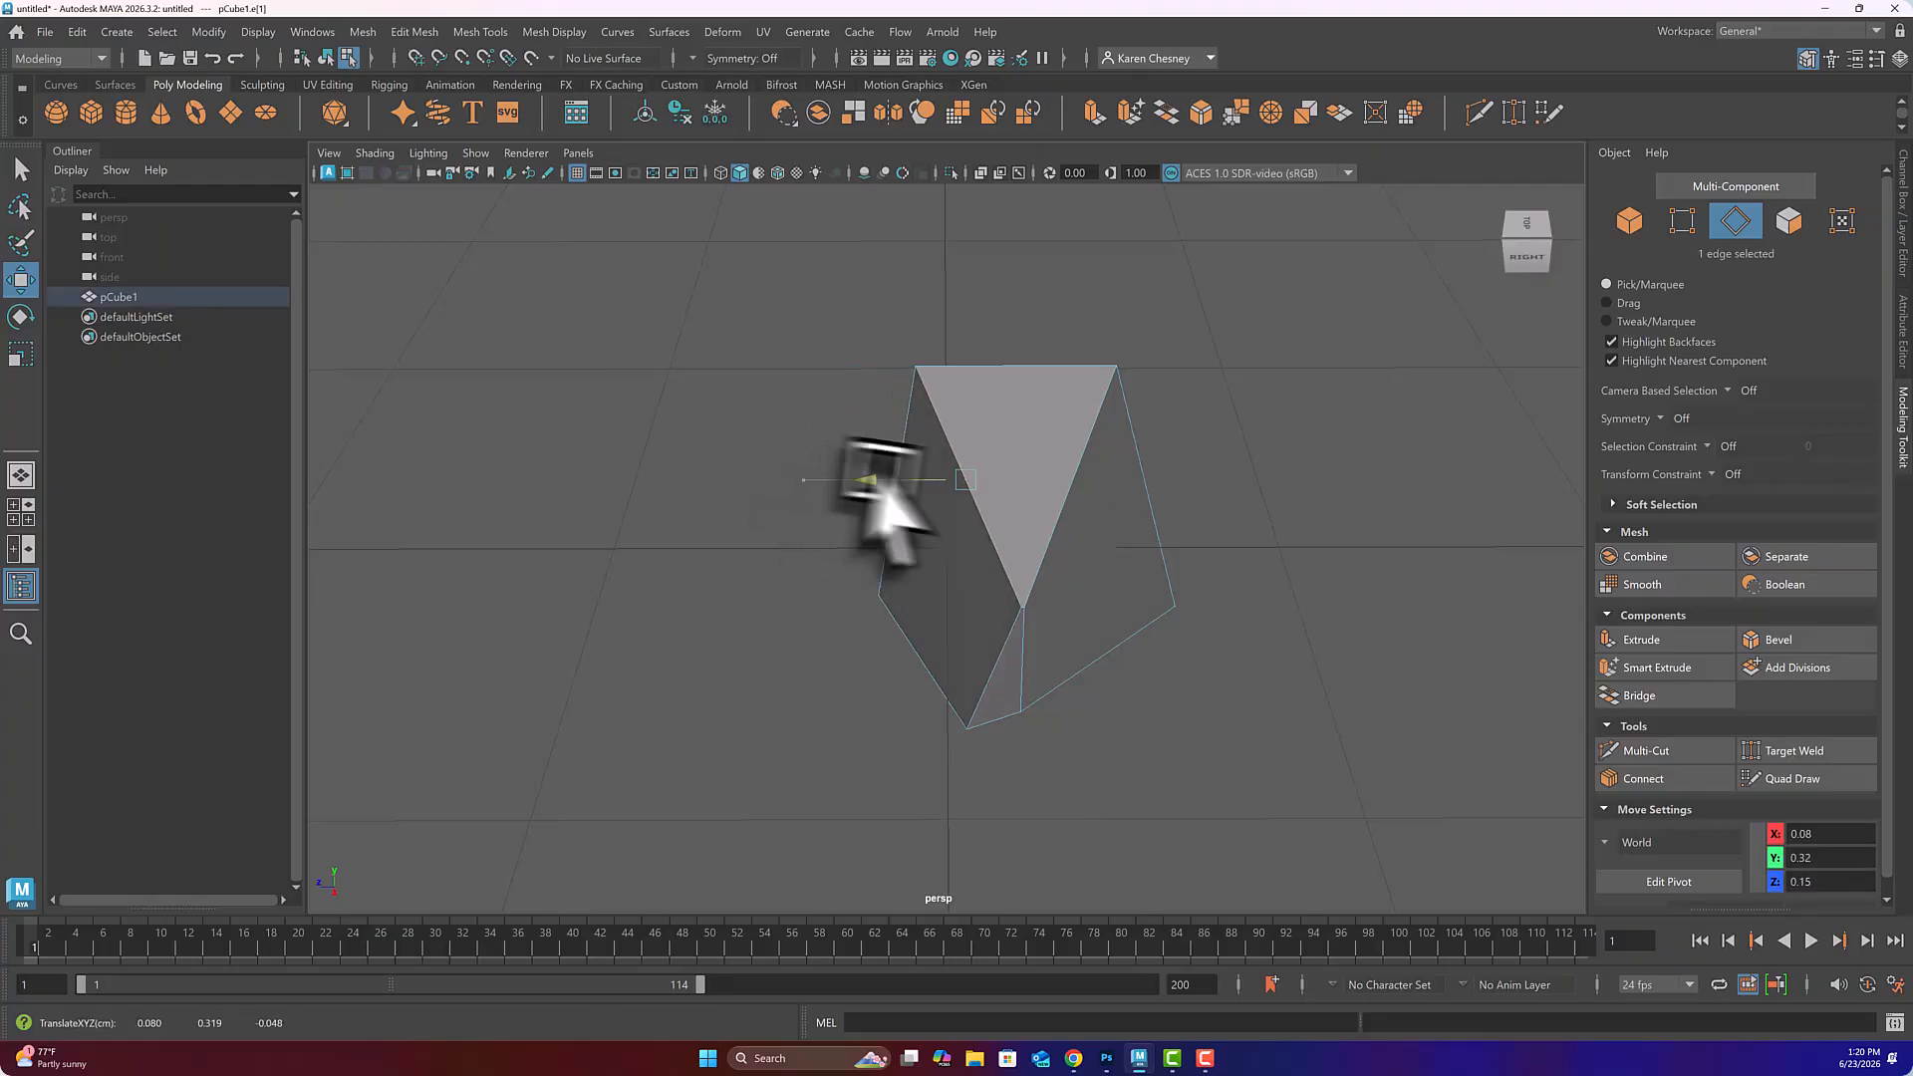
{"action": "left_click_drag", "start_coordinate": [1040, 492], "coordinate": [1050, 560]}
- Switch to object selection, delete the distorted mesh and create a new polygon cube
{"action": "left_click", "coordinate": [1630, 221]}
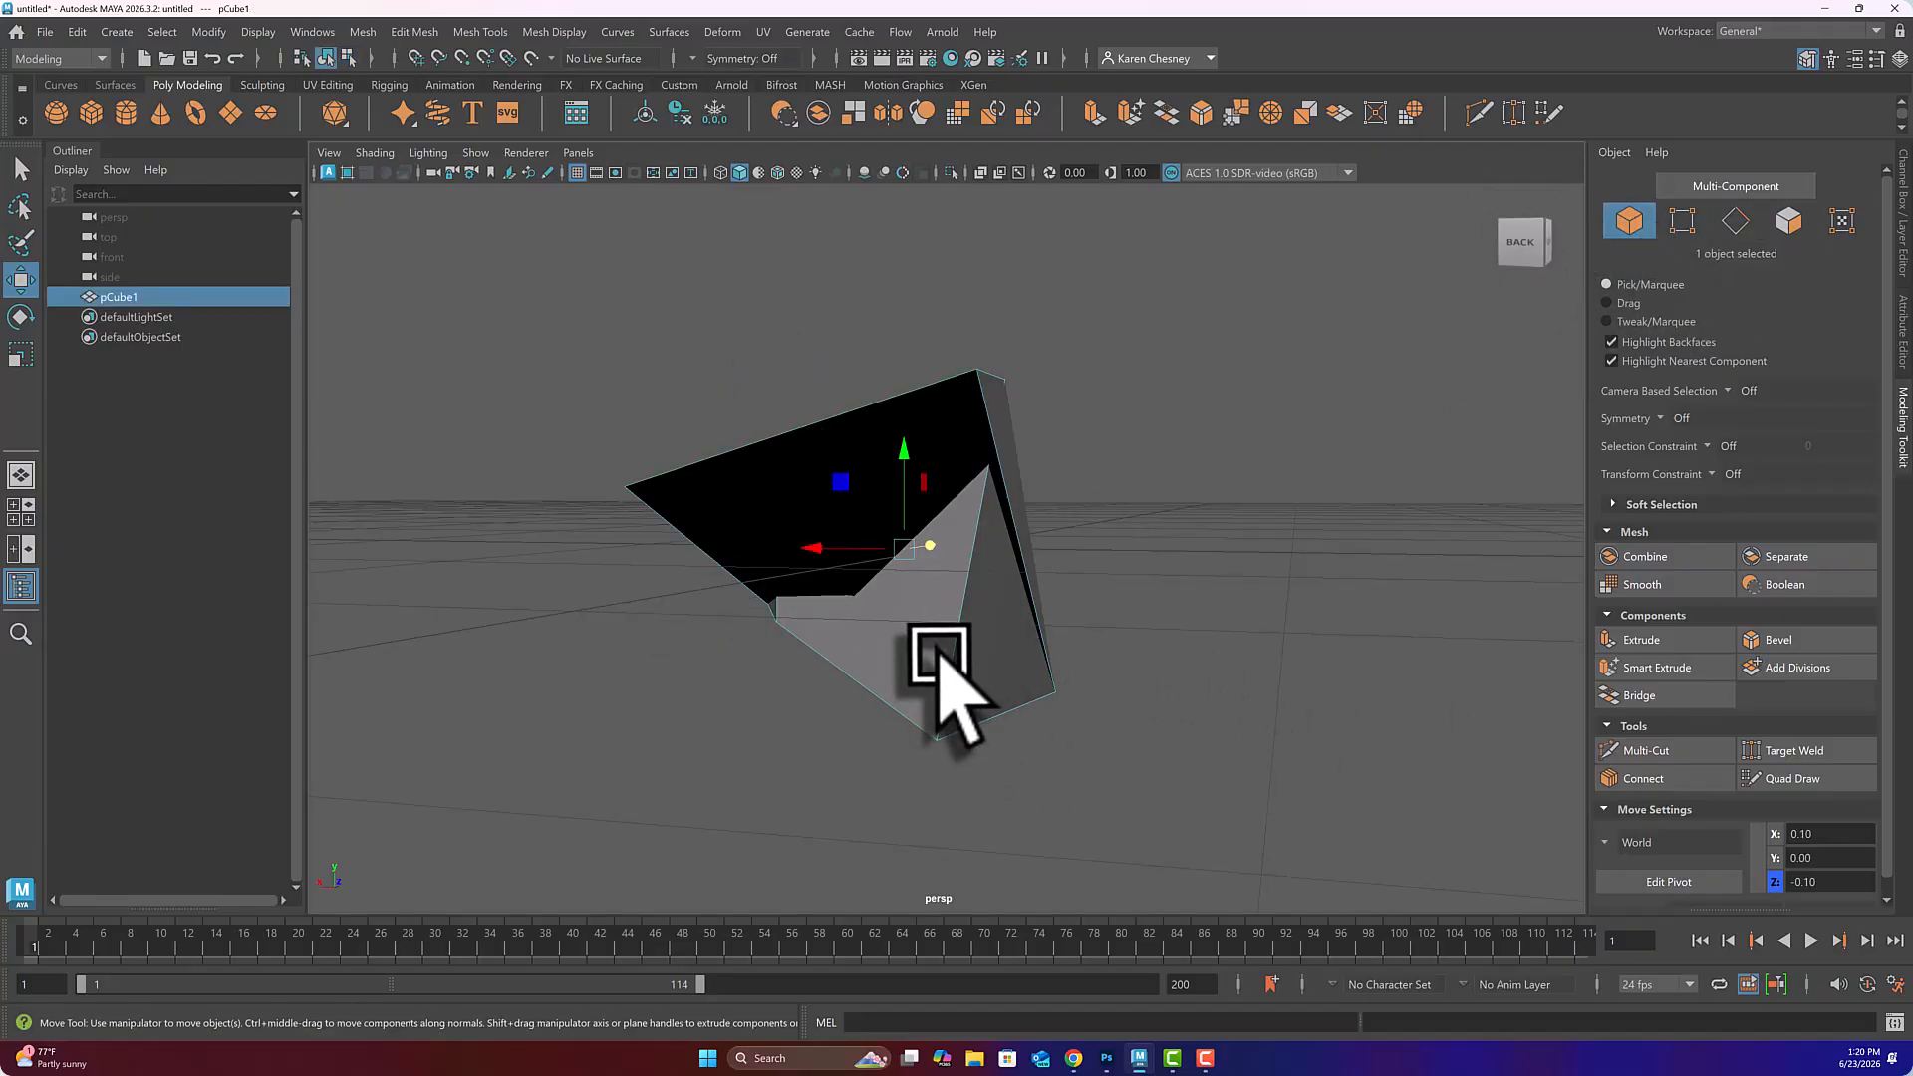
{"action": "key", "text": "Delete"}
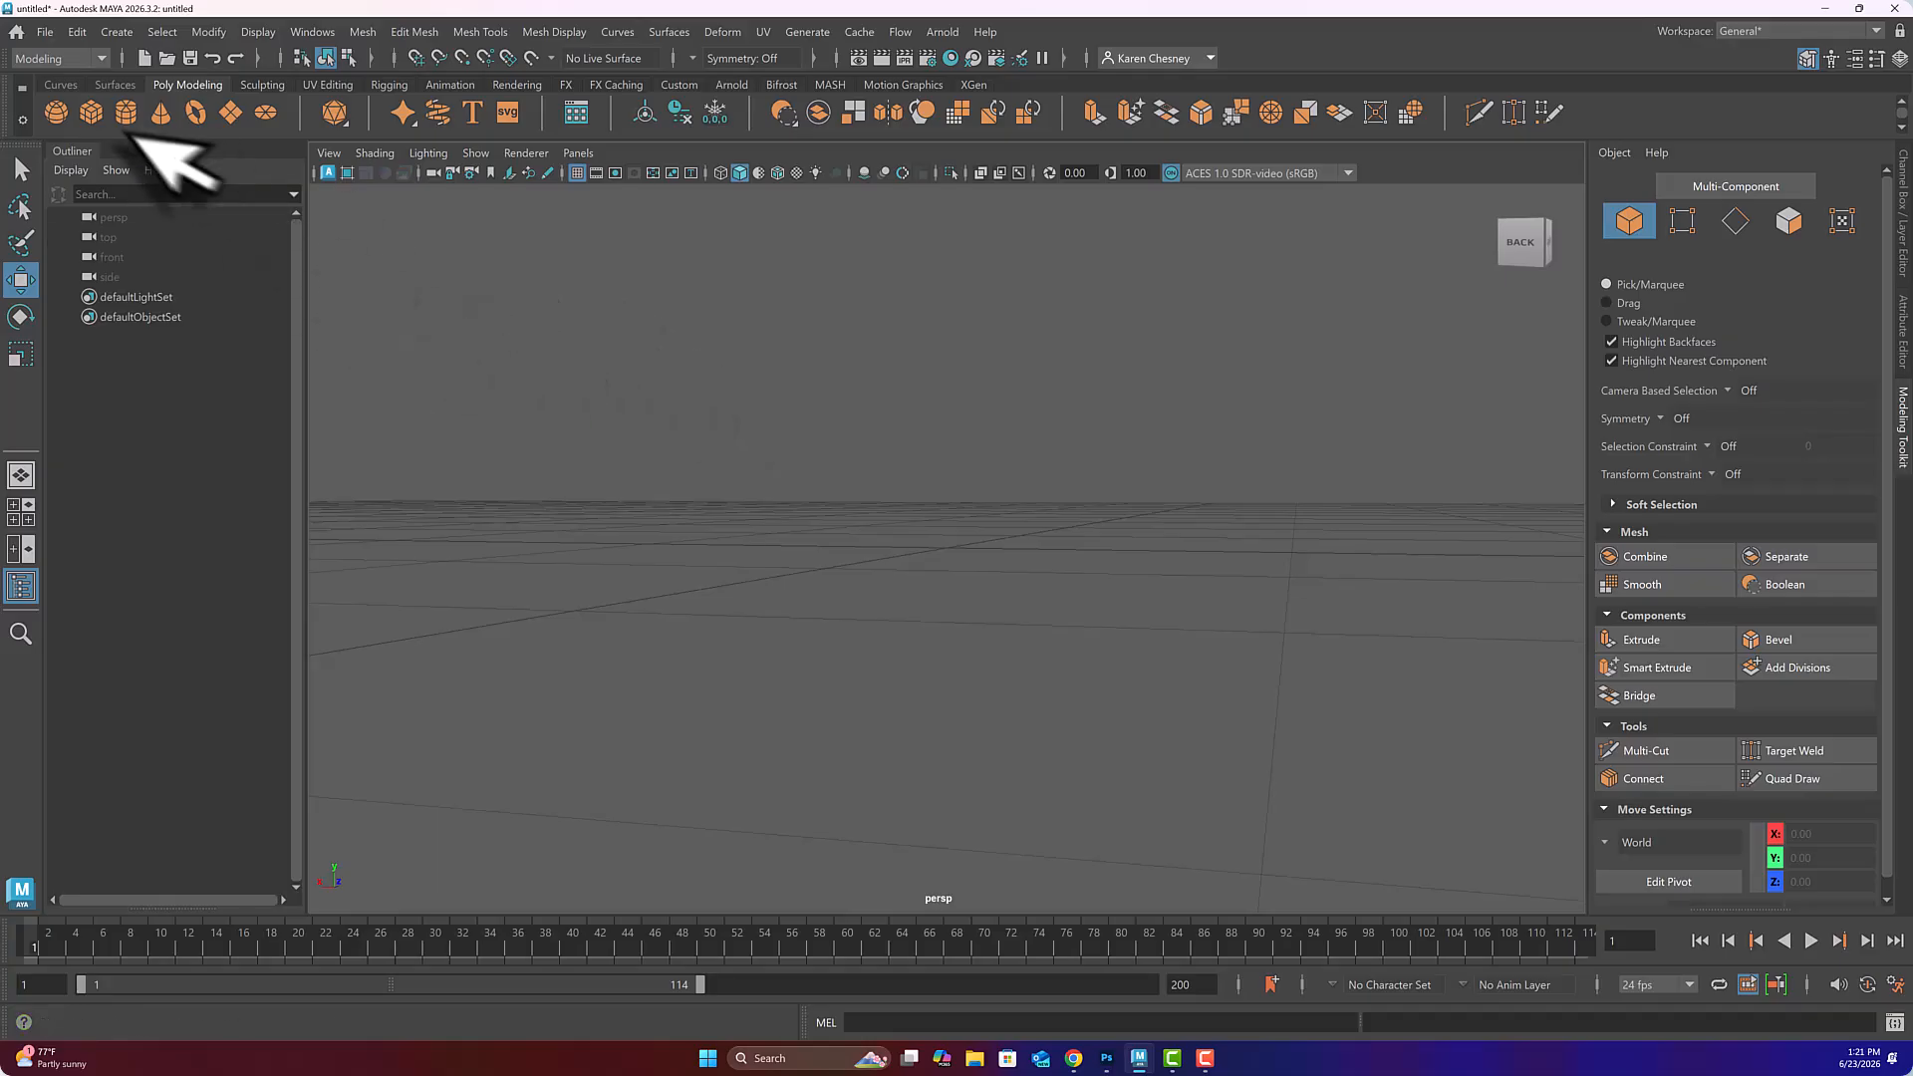
{"action": "left_click", "coordinate": [91, 113]}
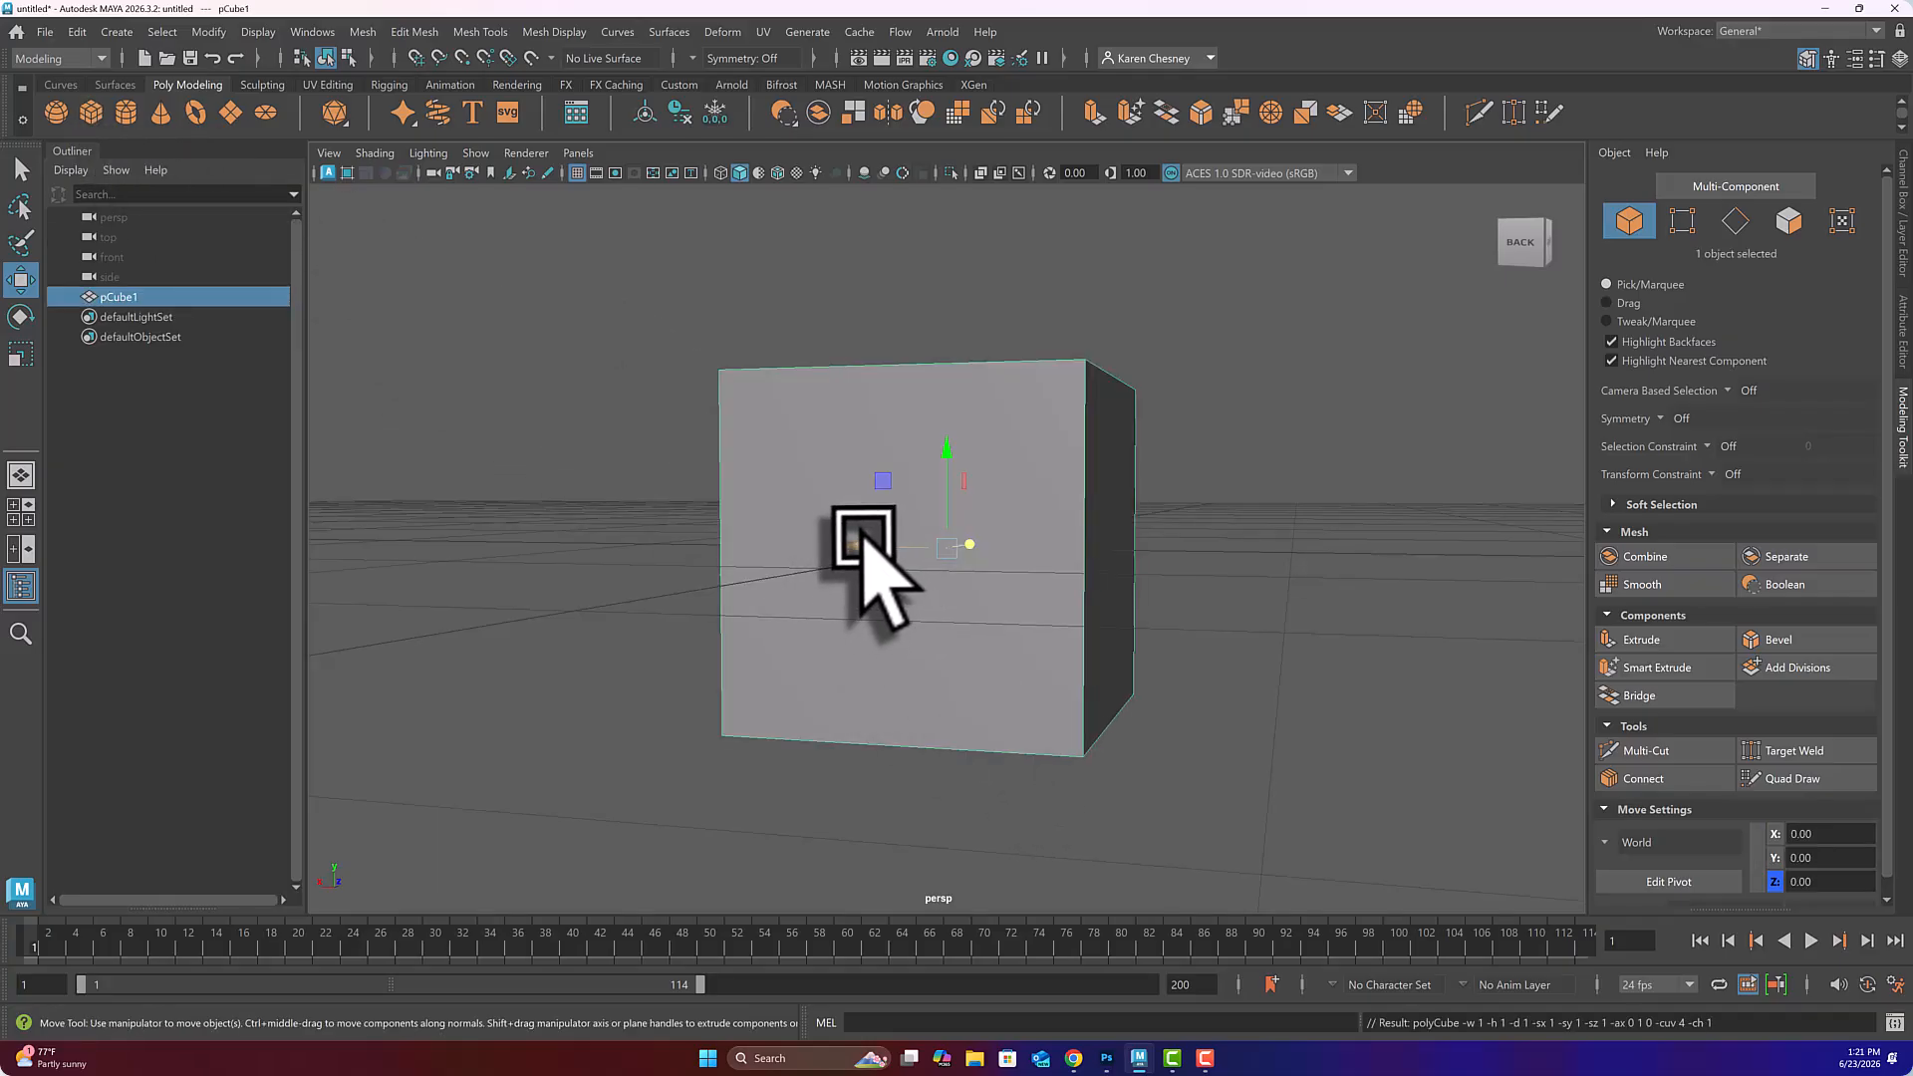
- Try face and edge selection on the new cube, switch to vertex selection and select the nearest top corner vertex
{"action": "mouse_move", "coordinate": [862, 539]}
{"action": "left_mouse_down", "text": "alt"}
{"action": "mouse_move", "coordinate": [865, 564]}
{"action": "mouse_move", "coordinate": [834, 543]}
{"action": "left_mouse_up", "text": "alt"}
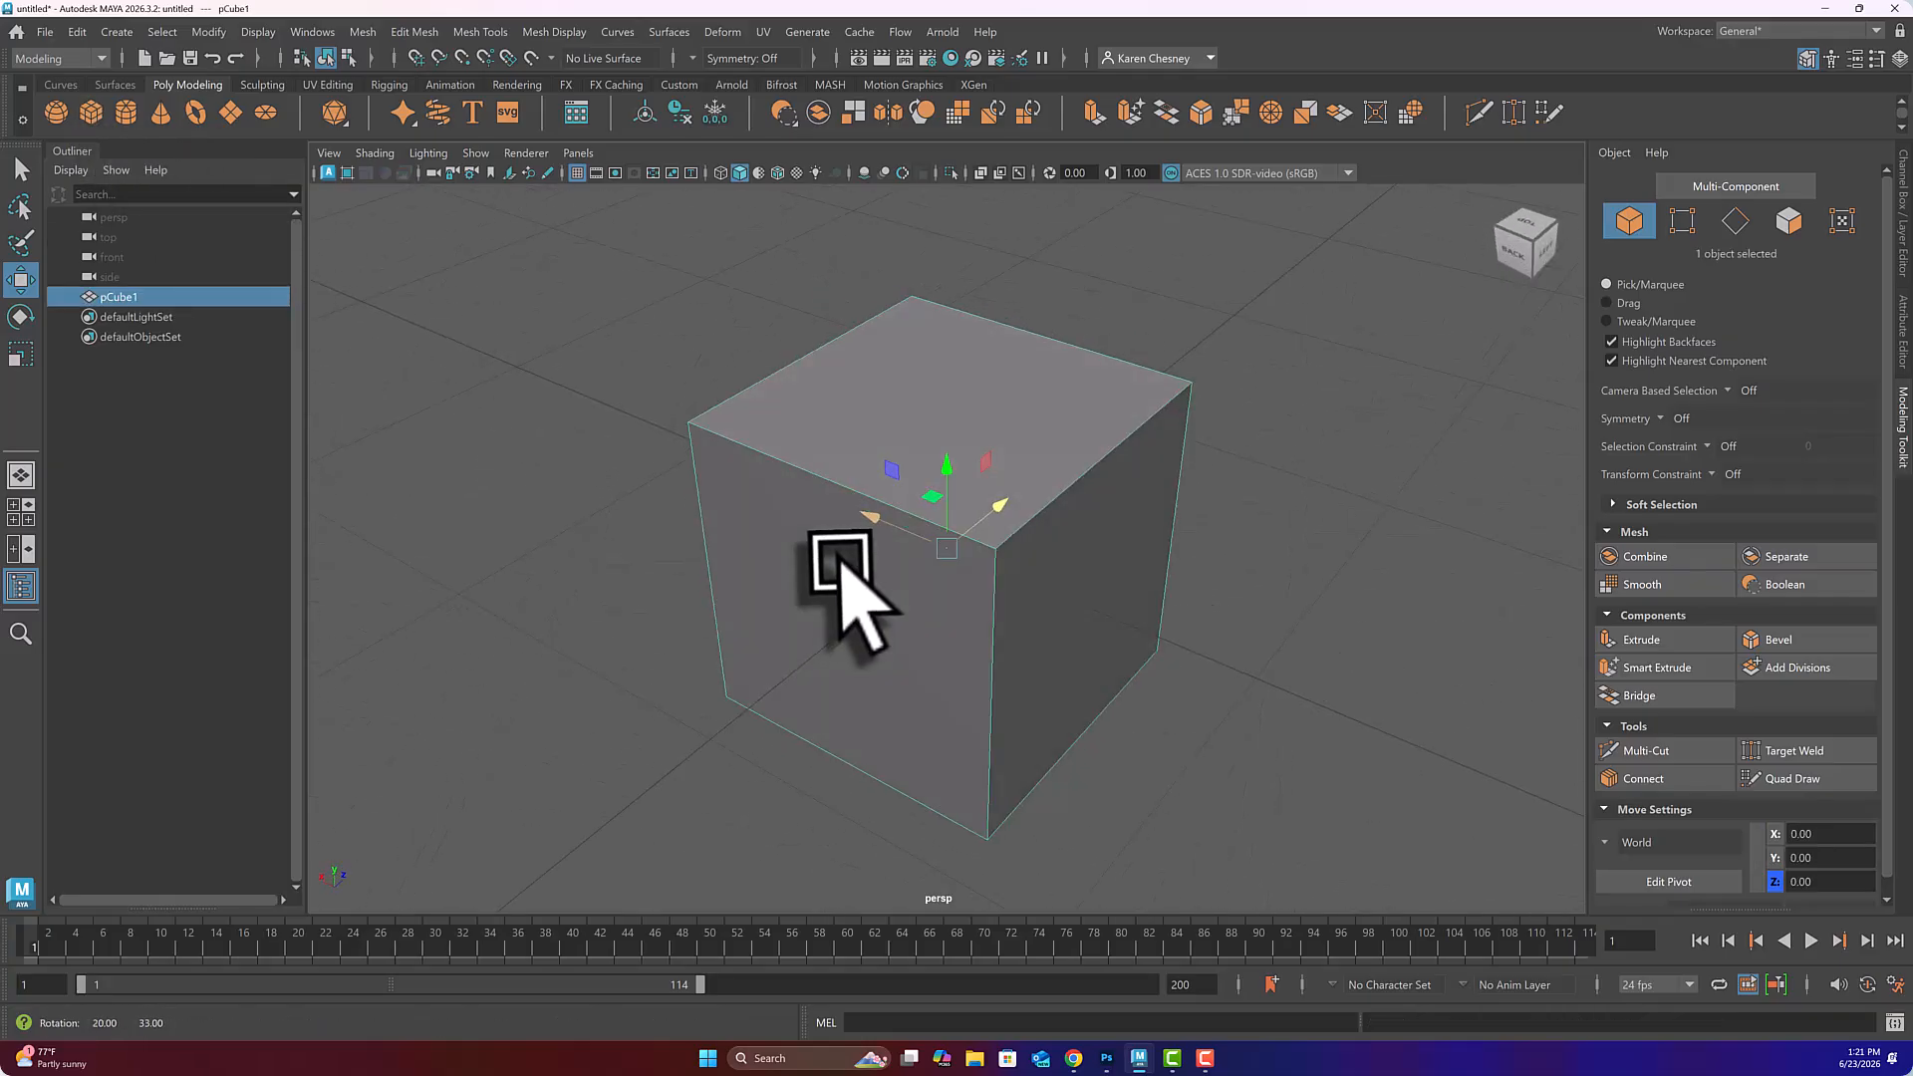
{"action": "left_click", "coordinate": [1788, 219]}
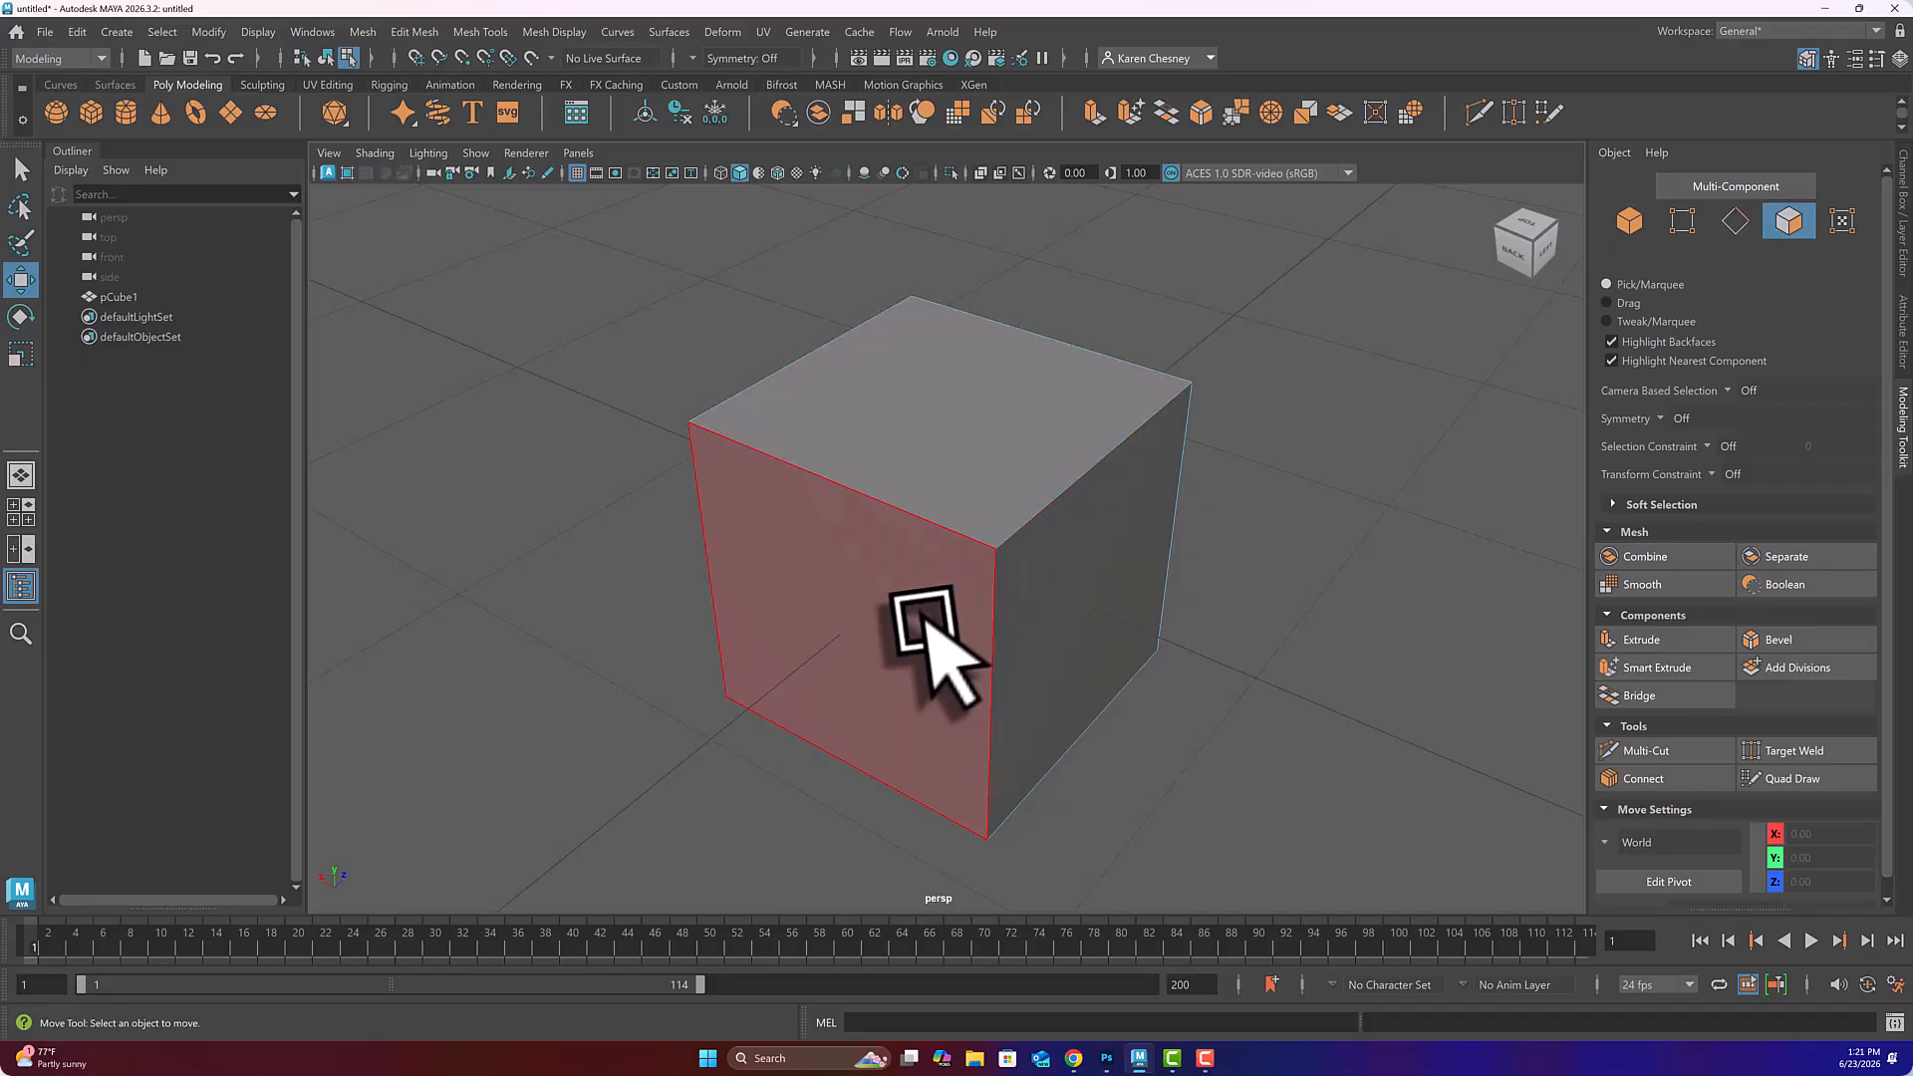
{"action": "left_click", "coordinate": [1736, 221]}
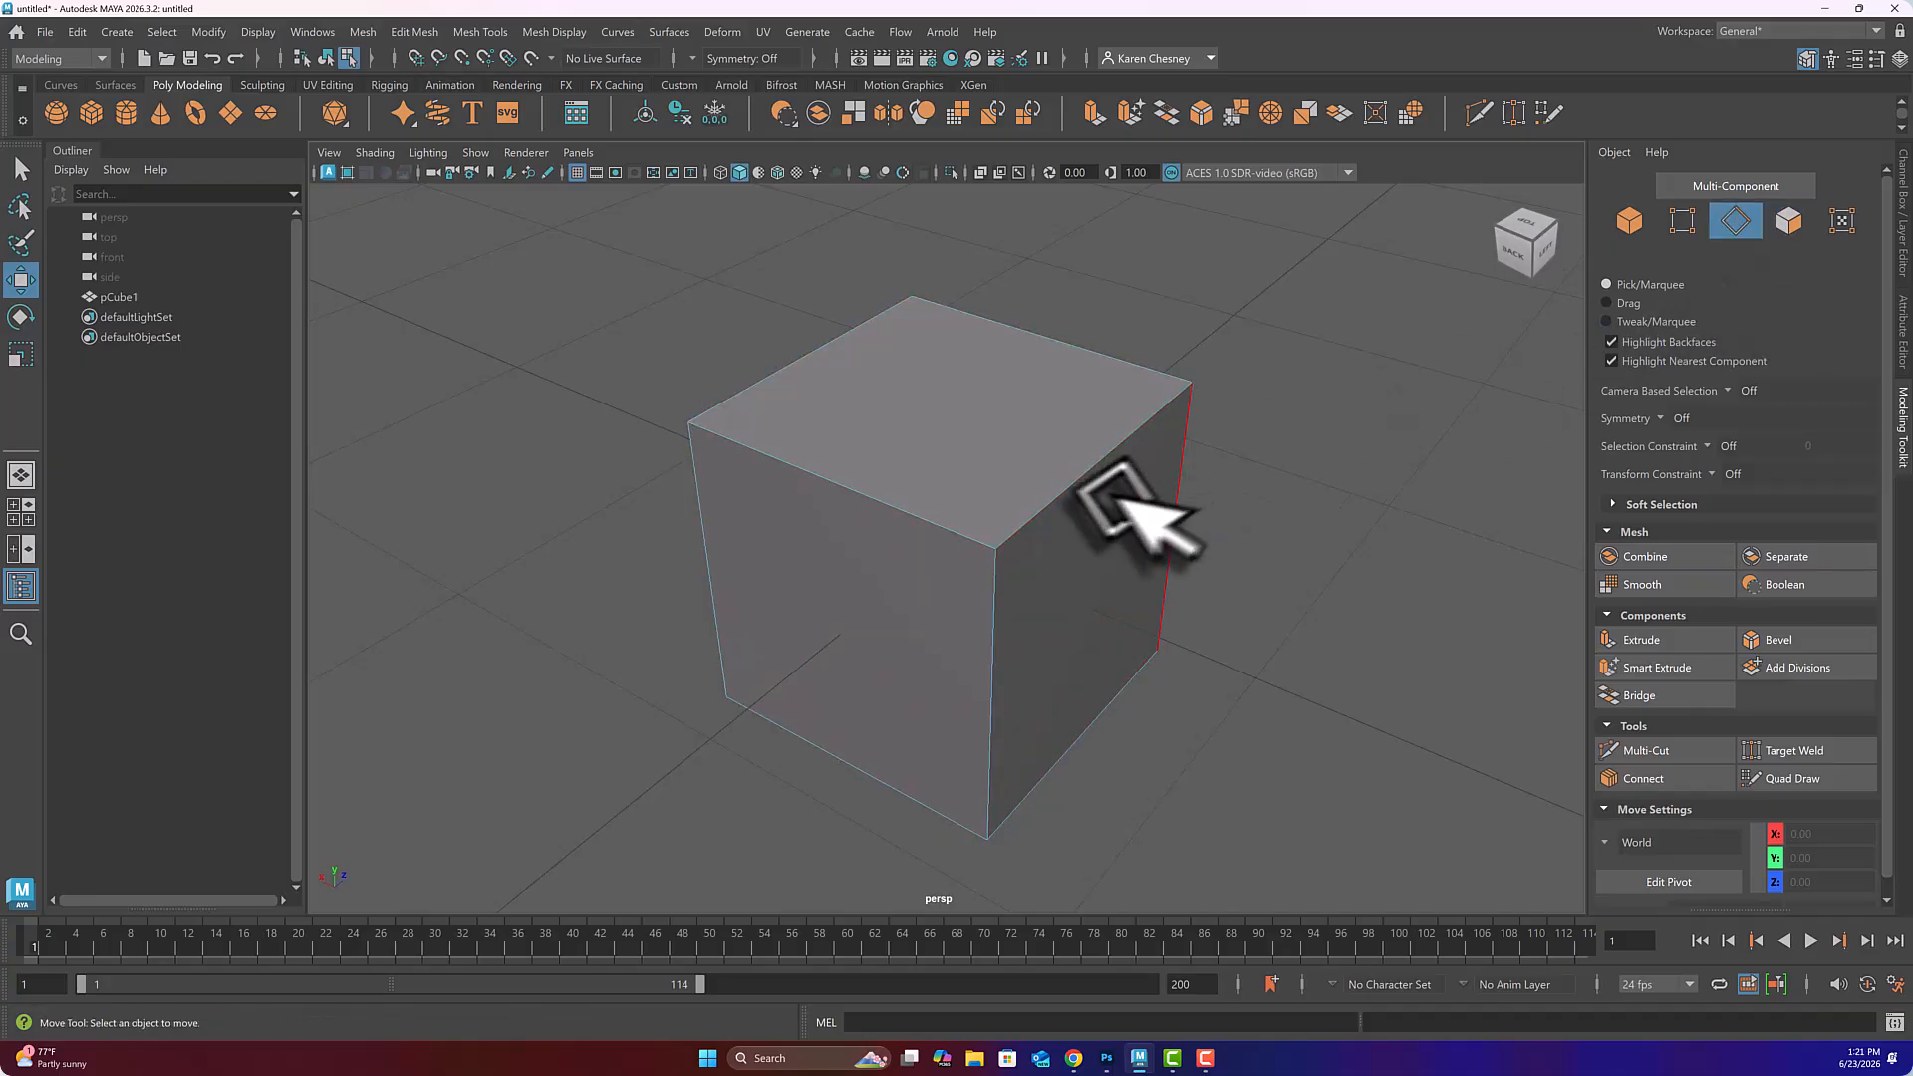
{"action": "left_click", "coordinate": [1682, 221]}
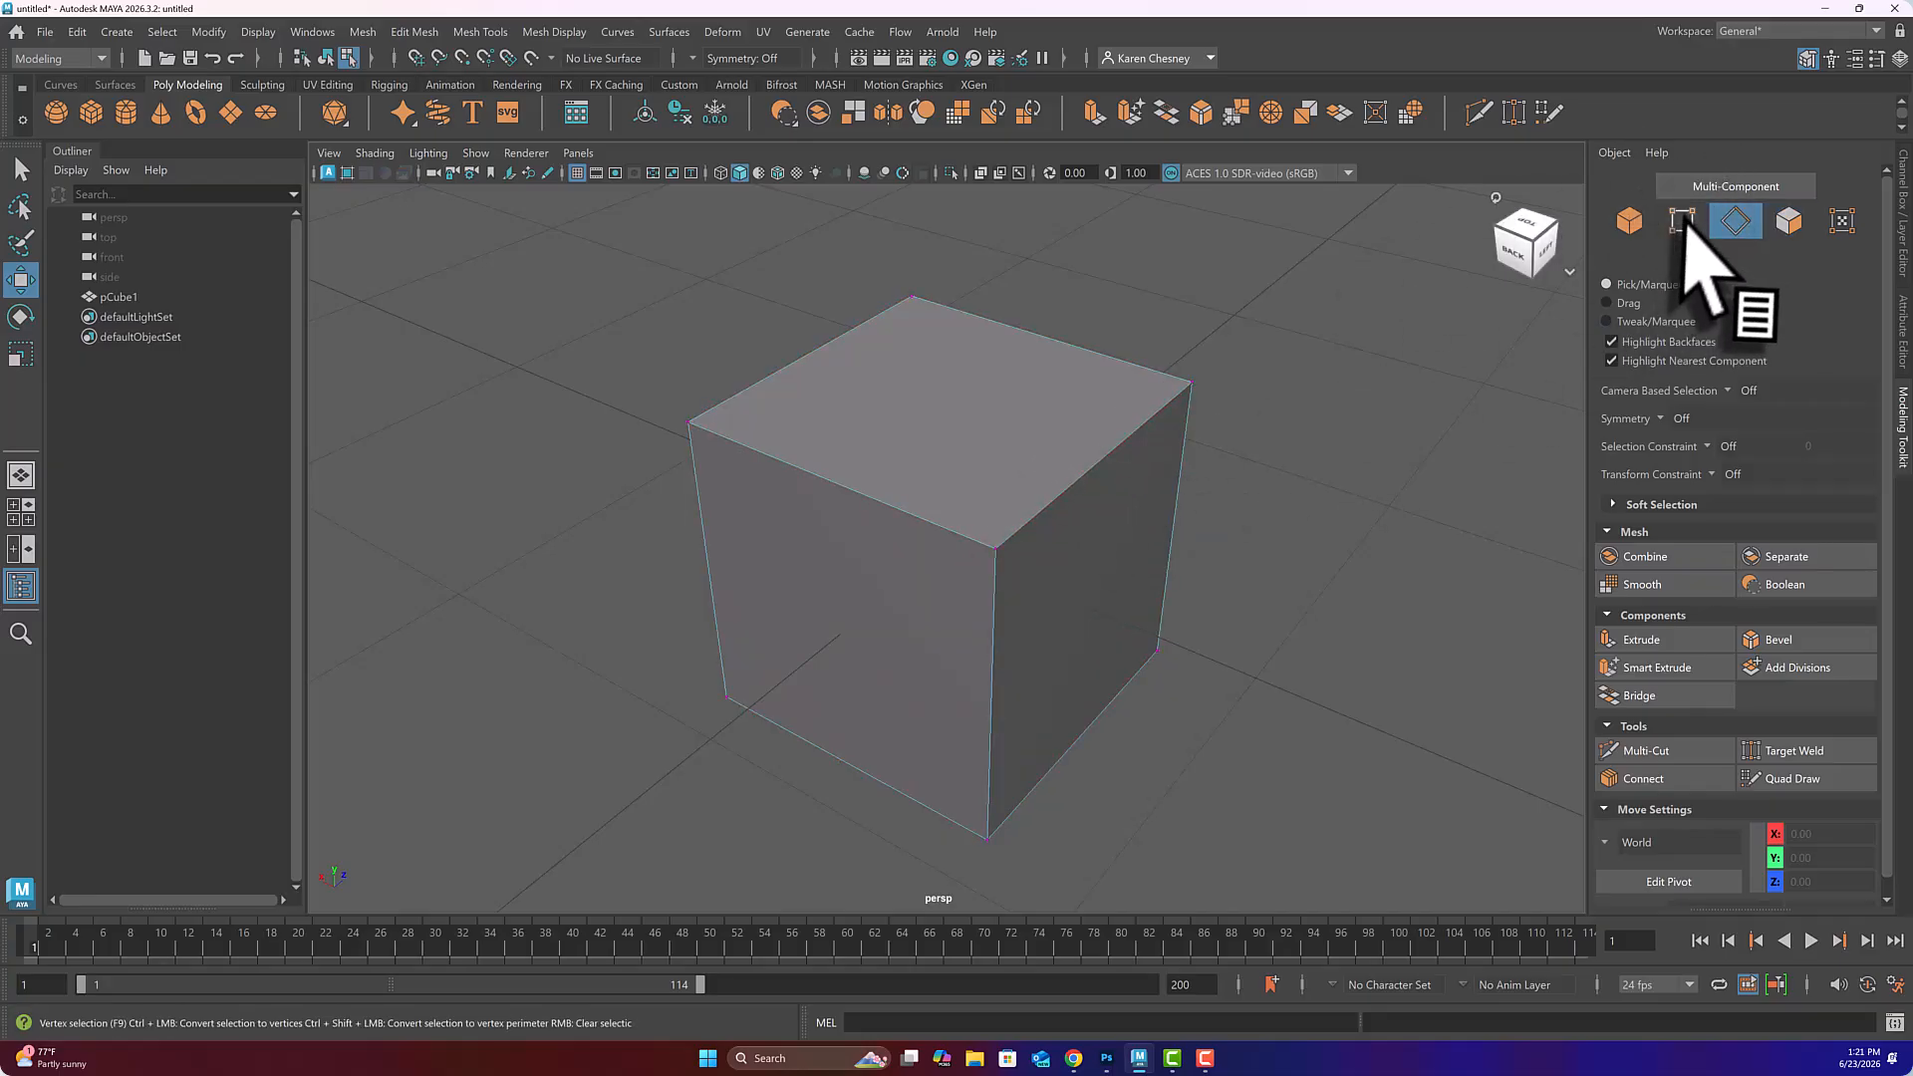
{"action": "left_click", "coordinate": [994, 547]}
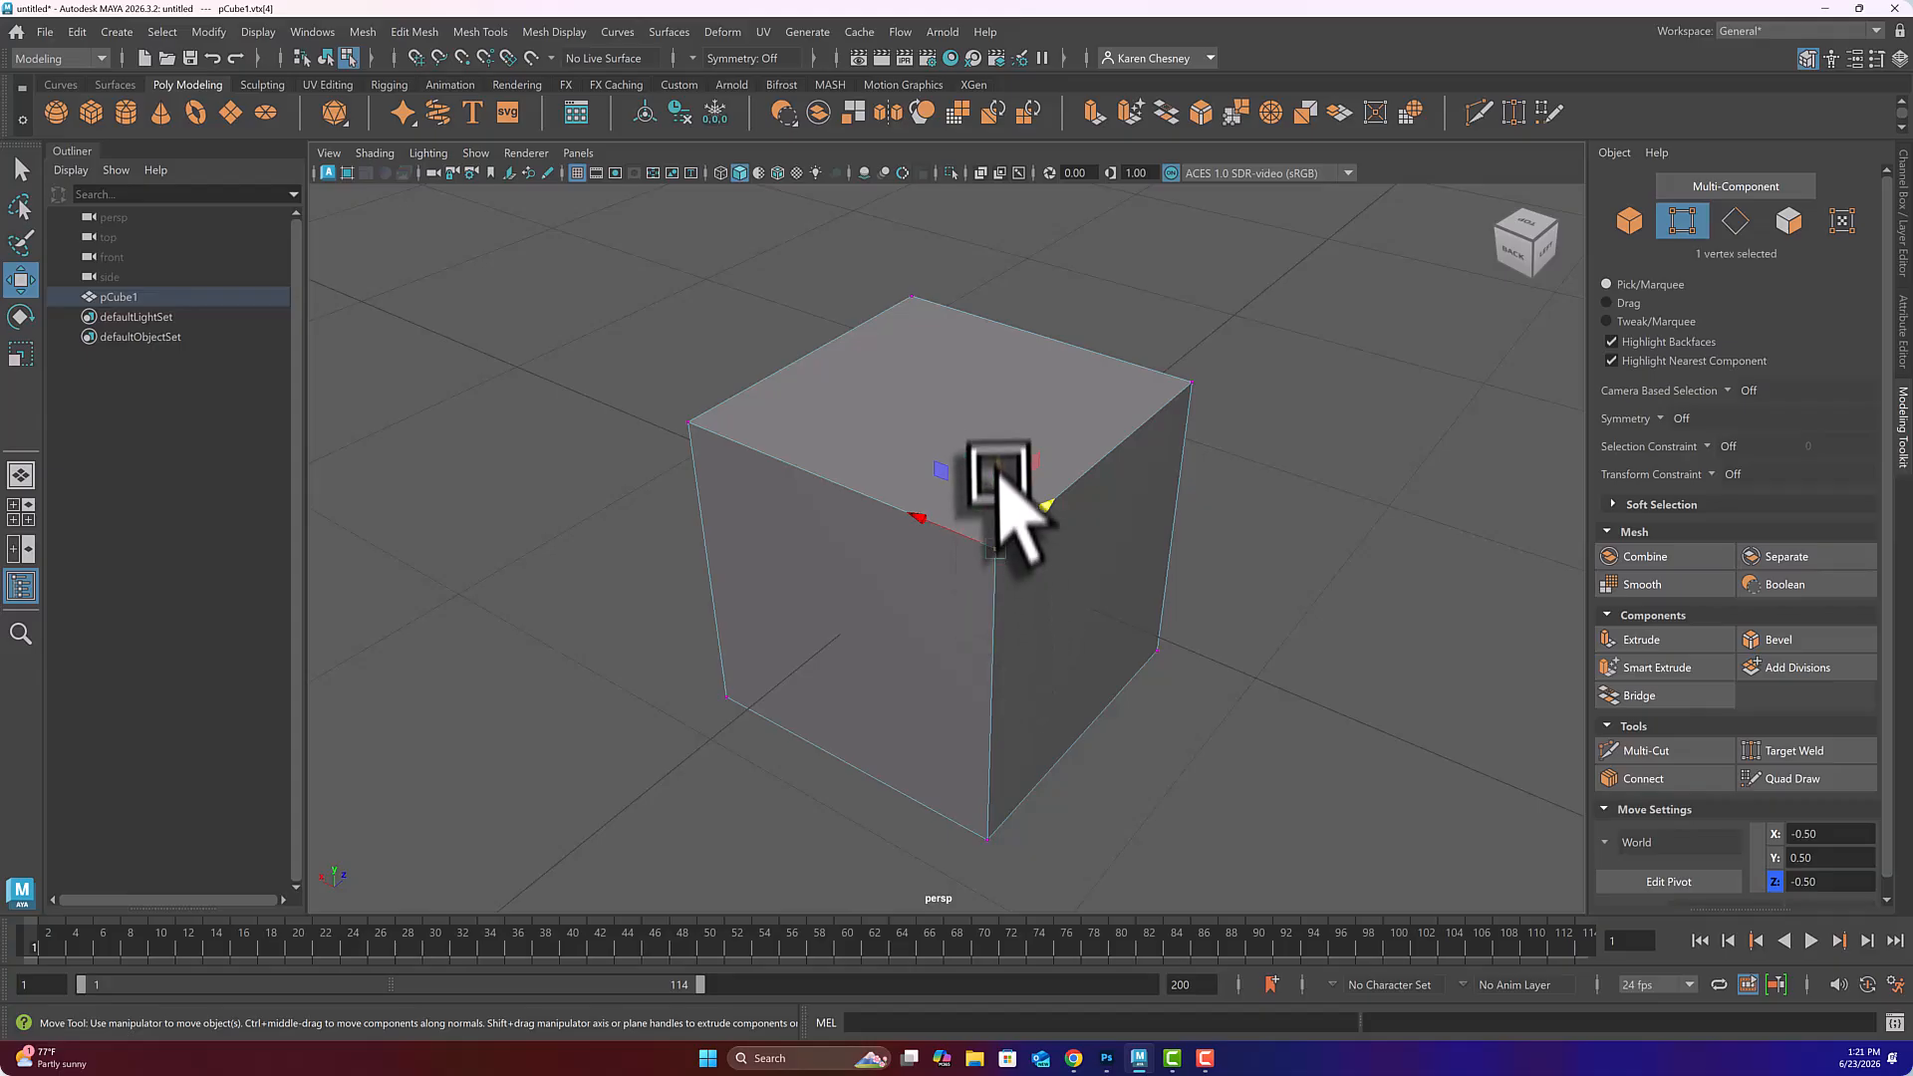
- Move the nearest top corner vertex of the cube along the Y axis to about 0.53, then reselect it
{"action": "left_click_drag", "start_coordinate": [1007, 483], "coordinate": [1060, 446]}
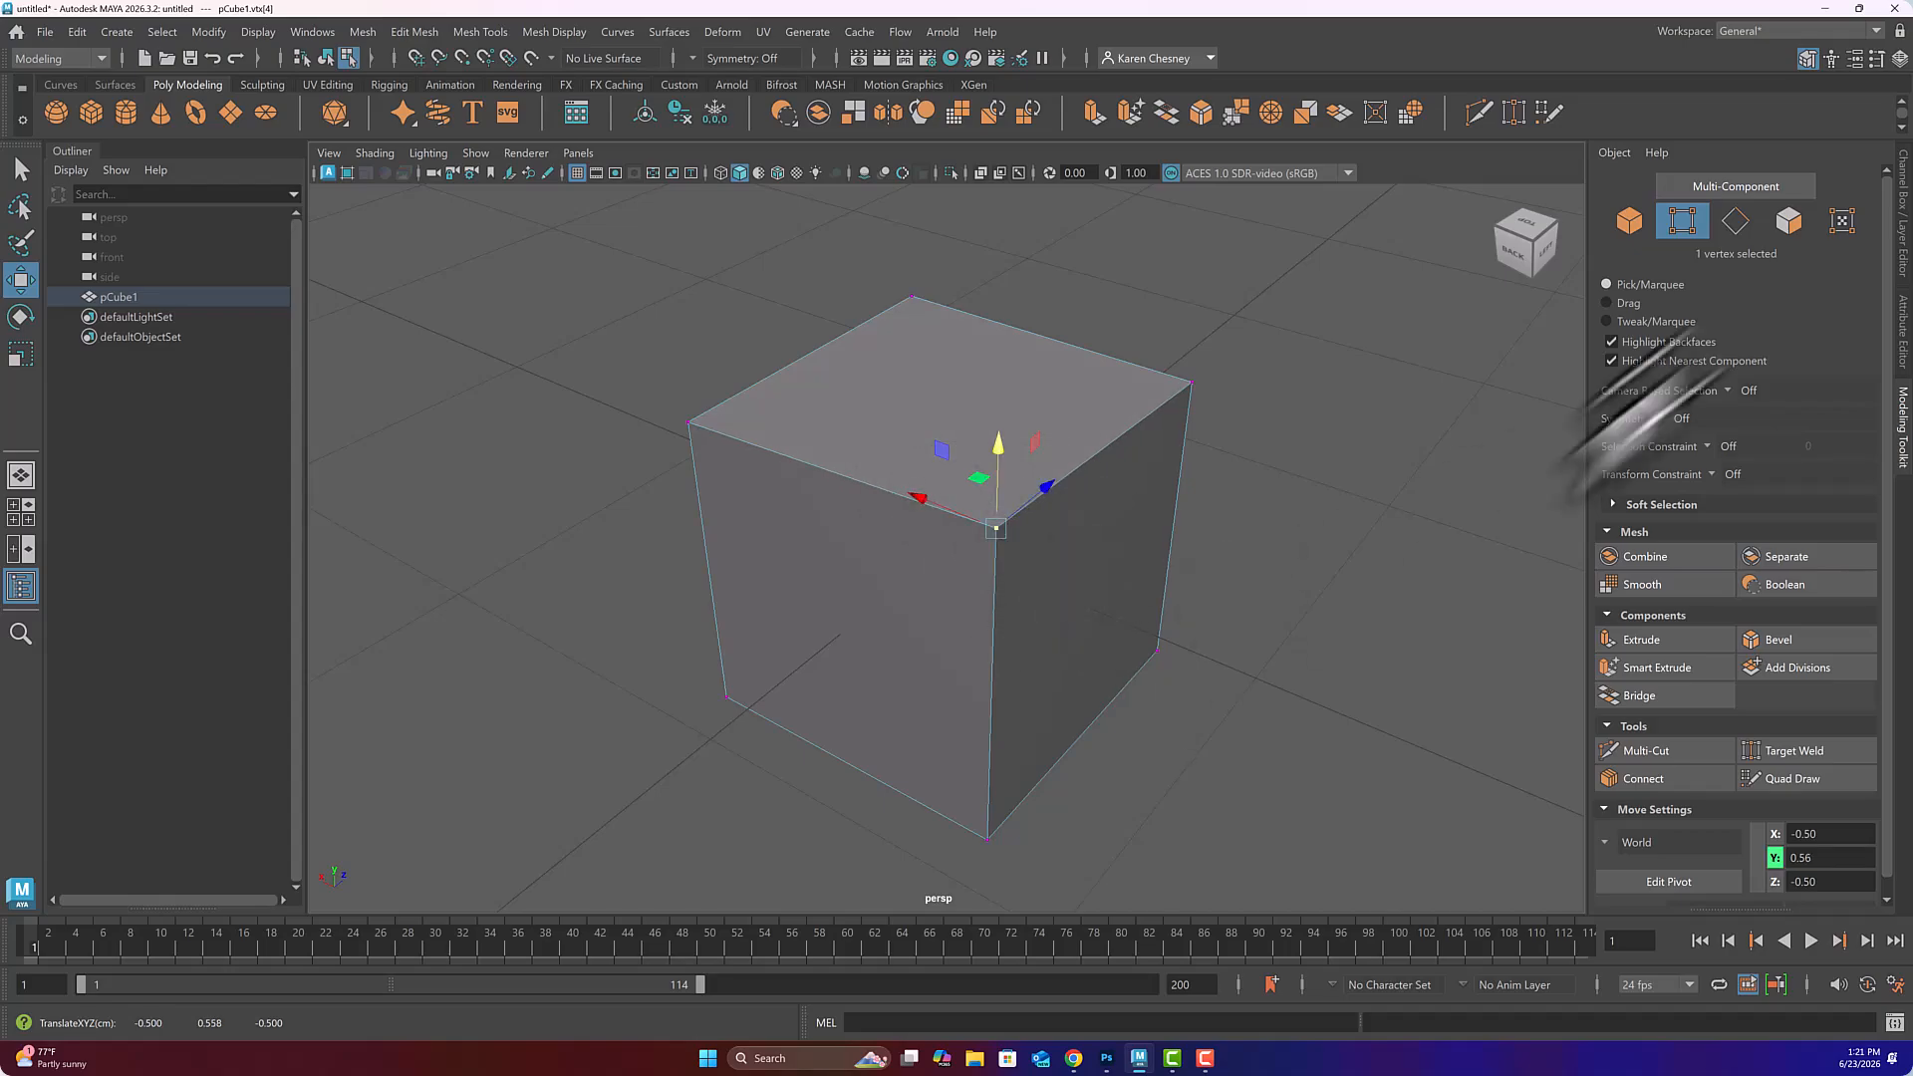
{"action": "left_click_drag", "start_coordinate": [997, 442], "coordinate": [996, 461]}
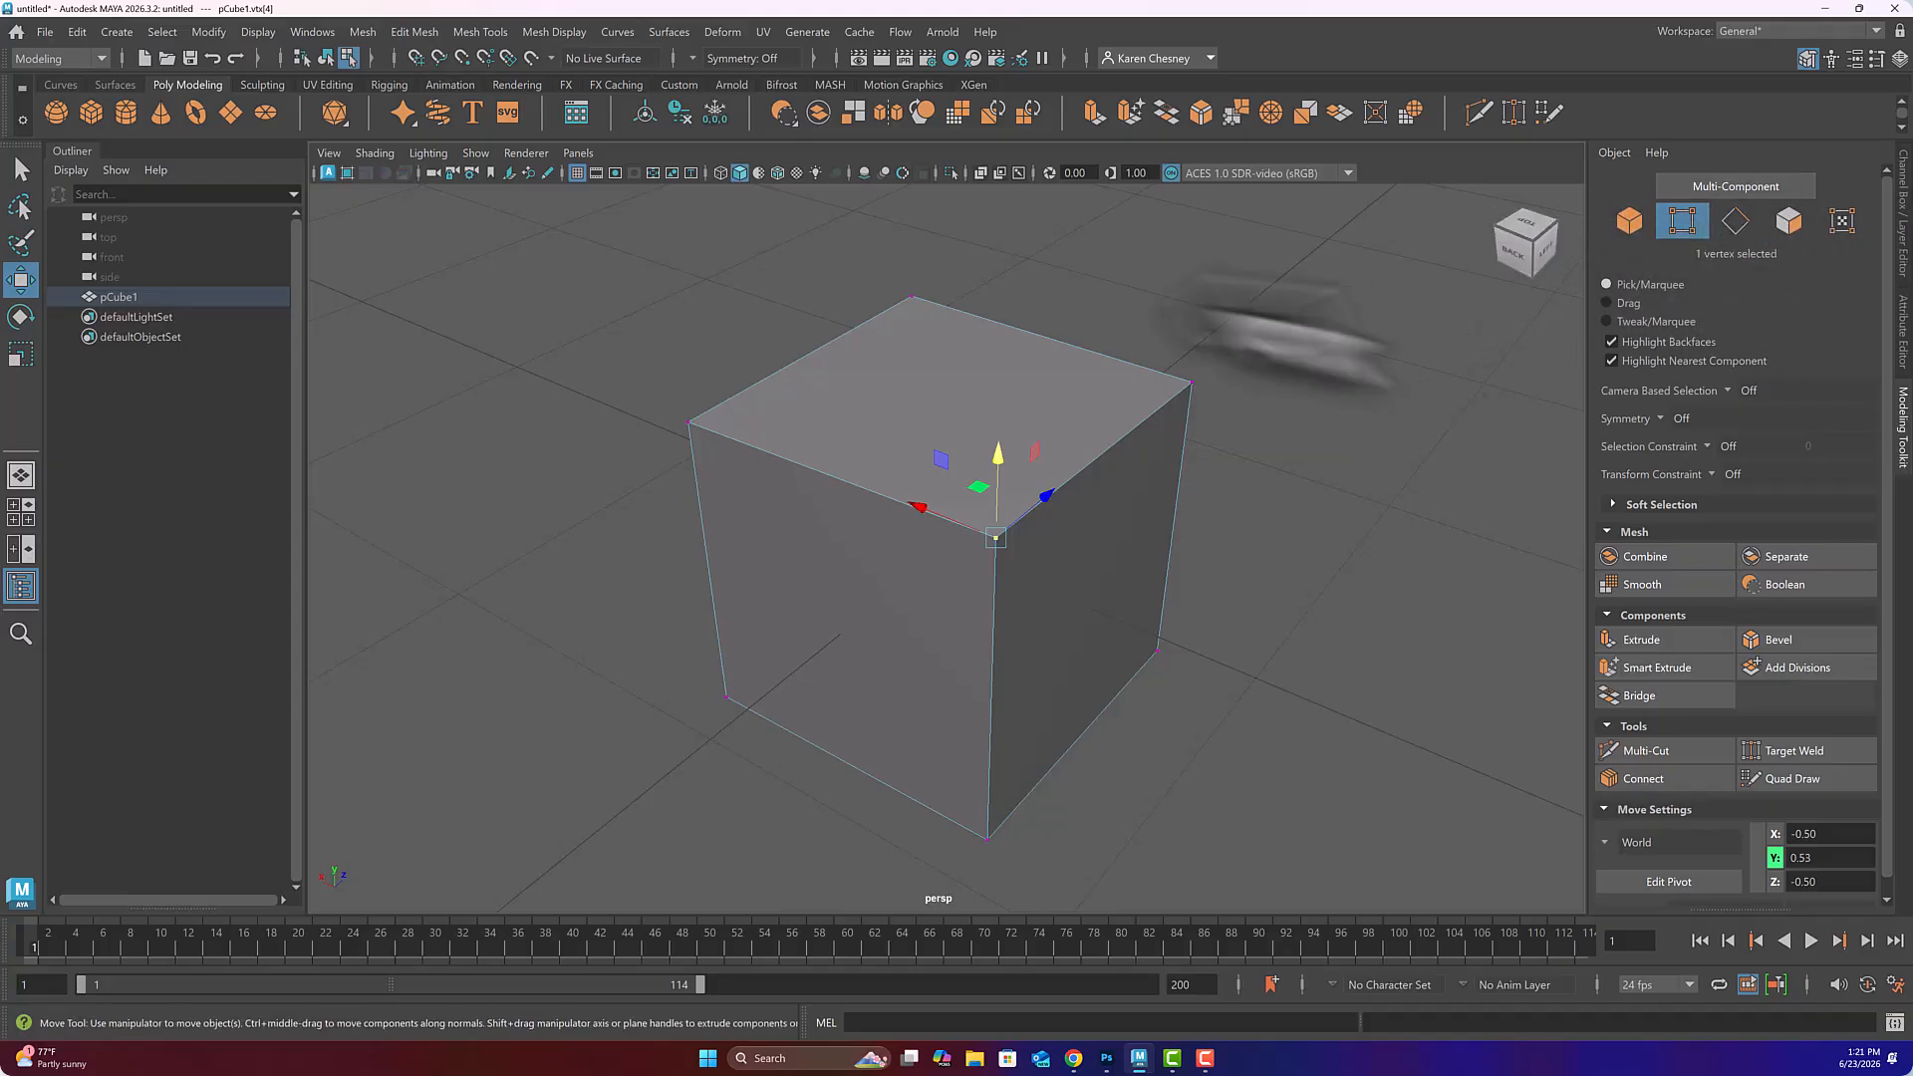
{"action": "left_click", "coordinate": [1346, 340]}
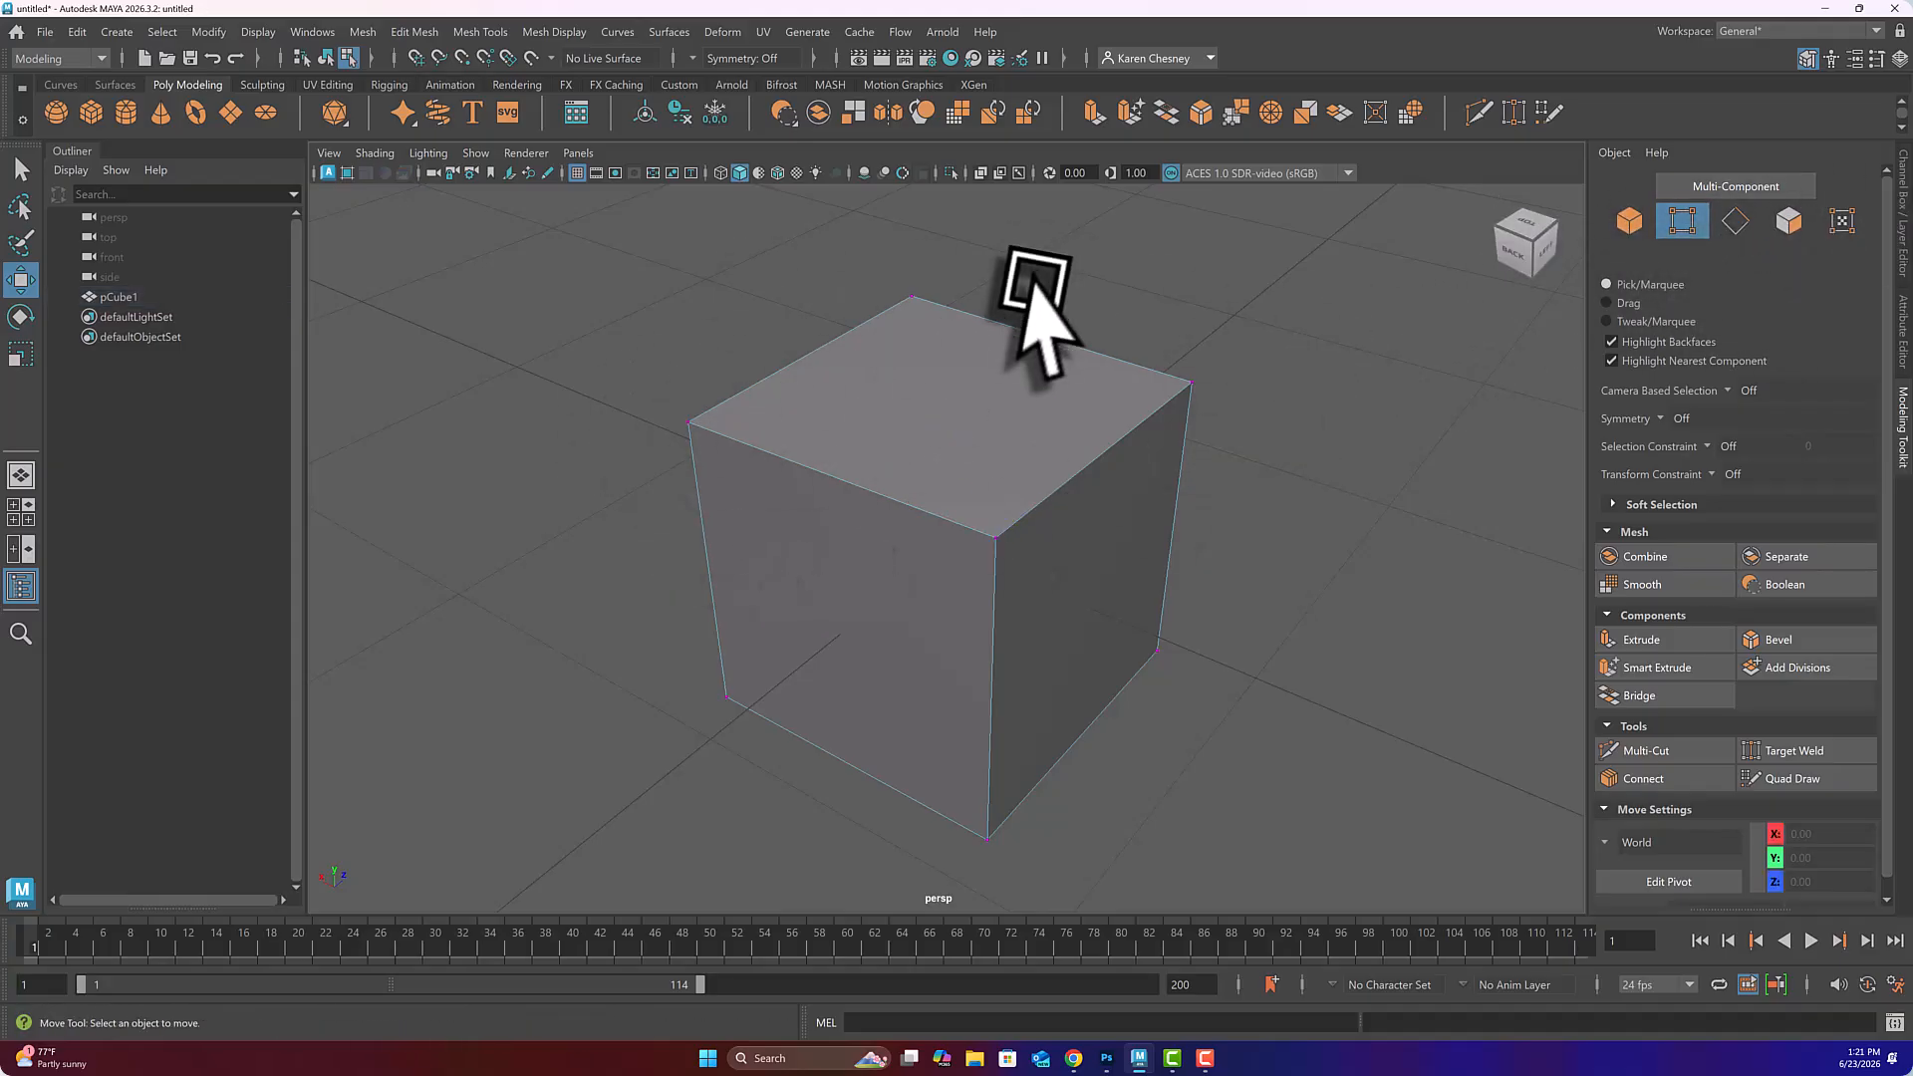
{"action": "left_click", "coordinate": [904, 466]}
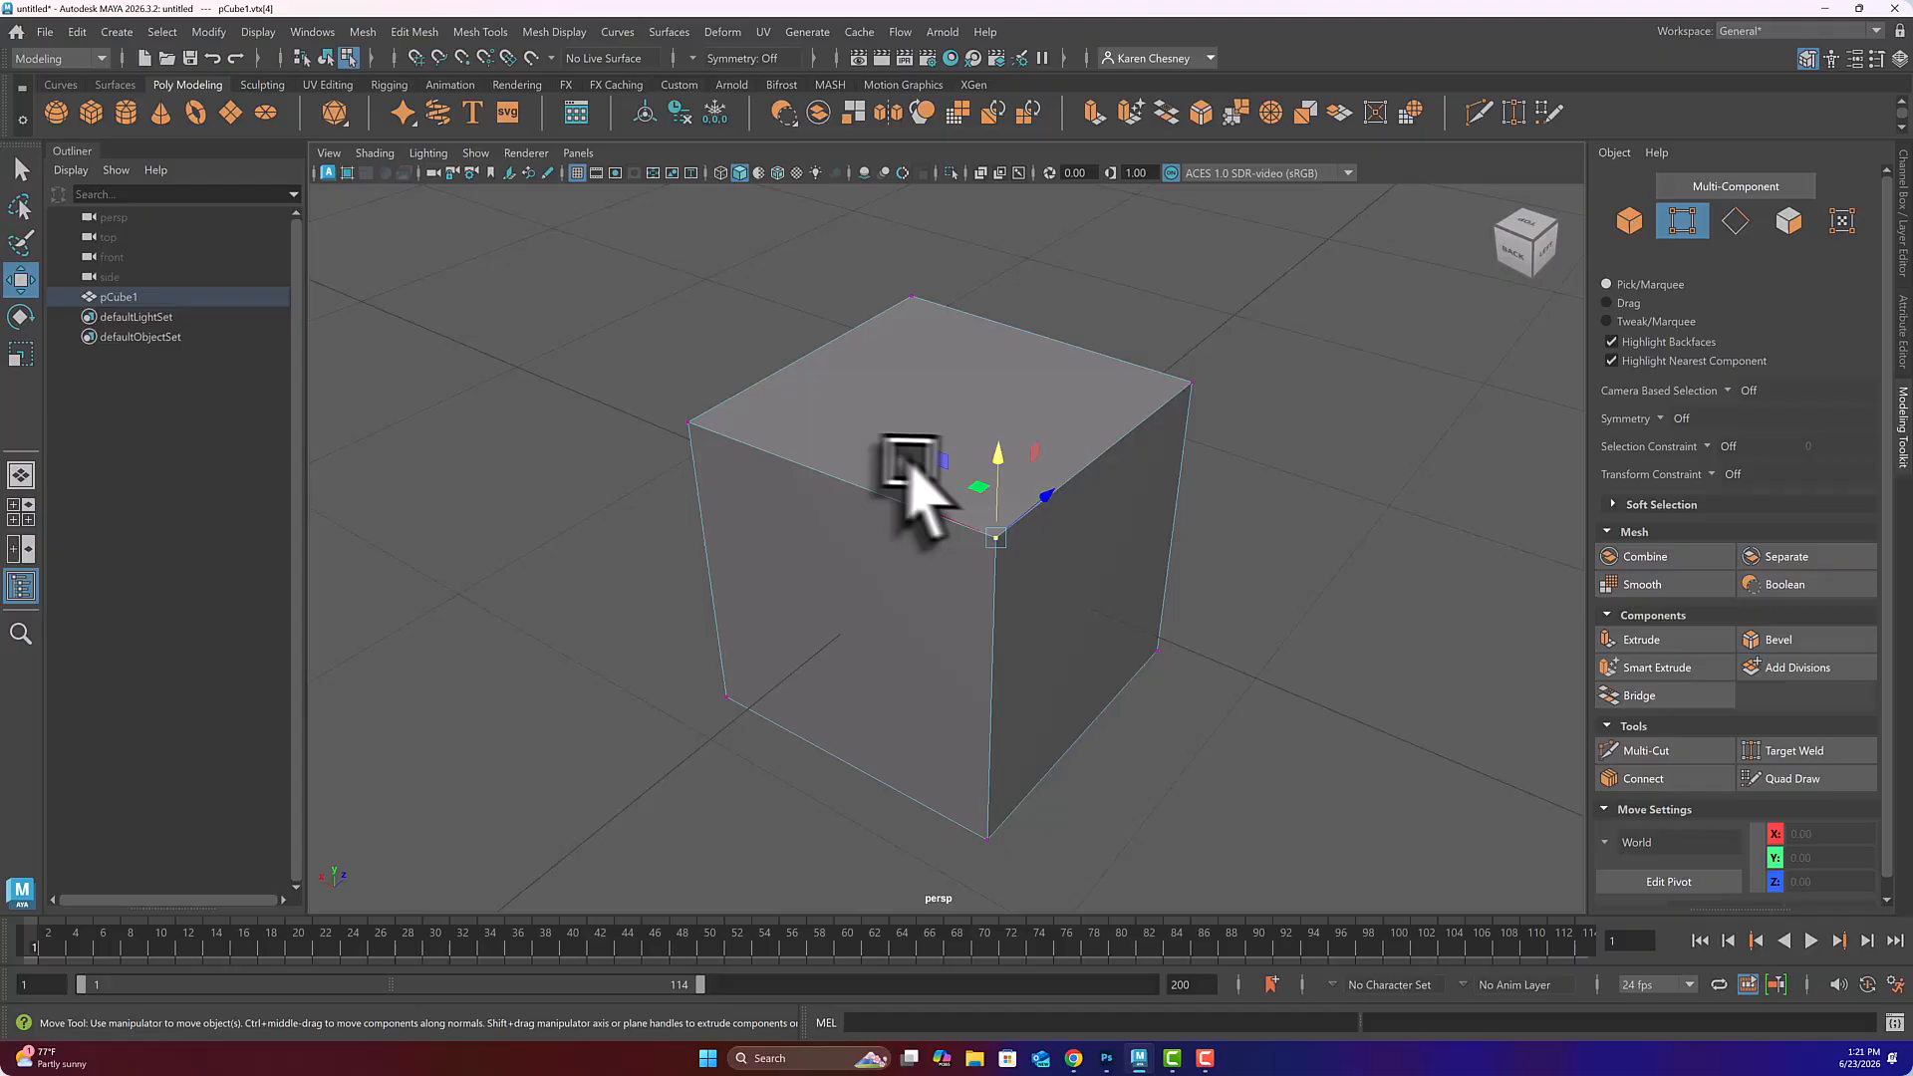
- Try multi-component and face selection on the cube, with all its faces selected, and clear the selection
{"action": "right_click", "coordinate": [932, 387]}
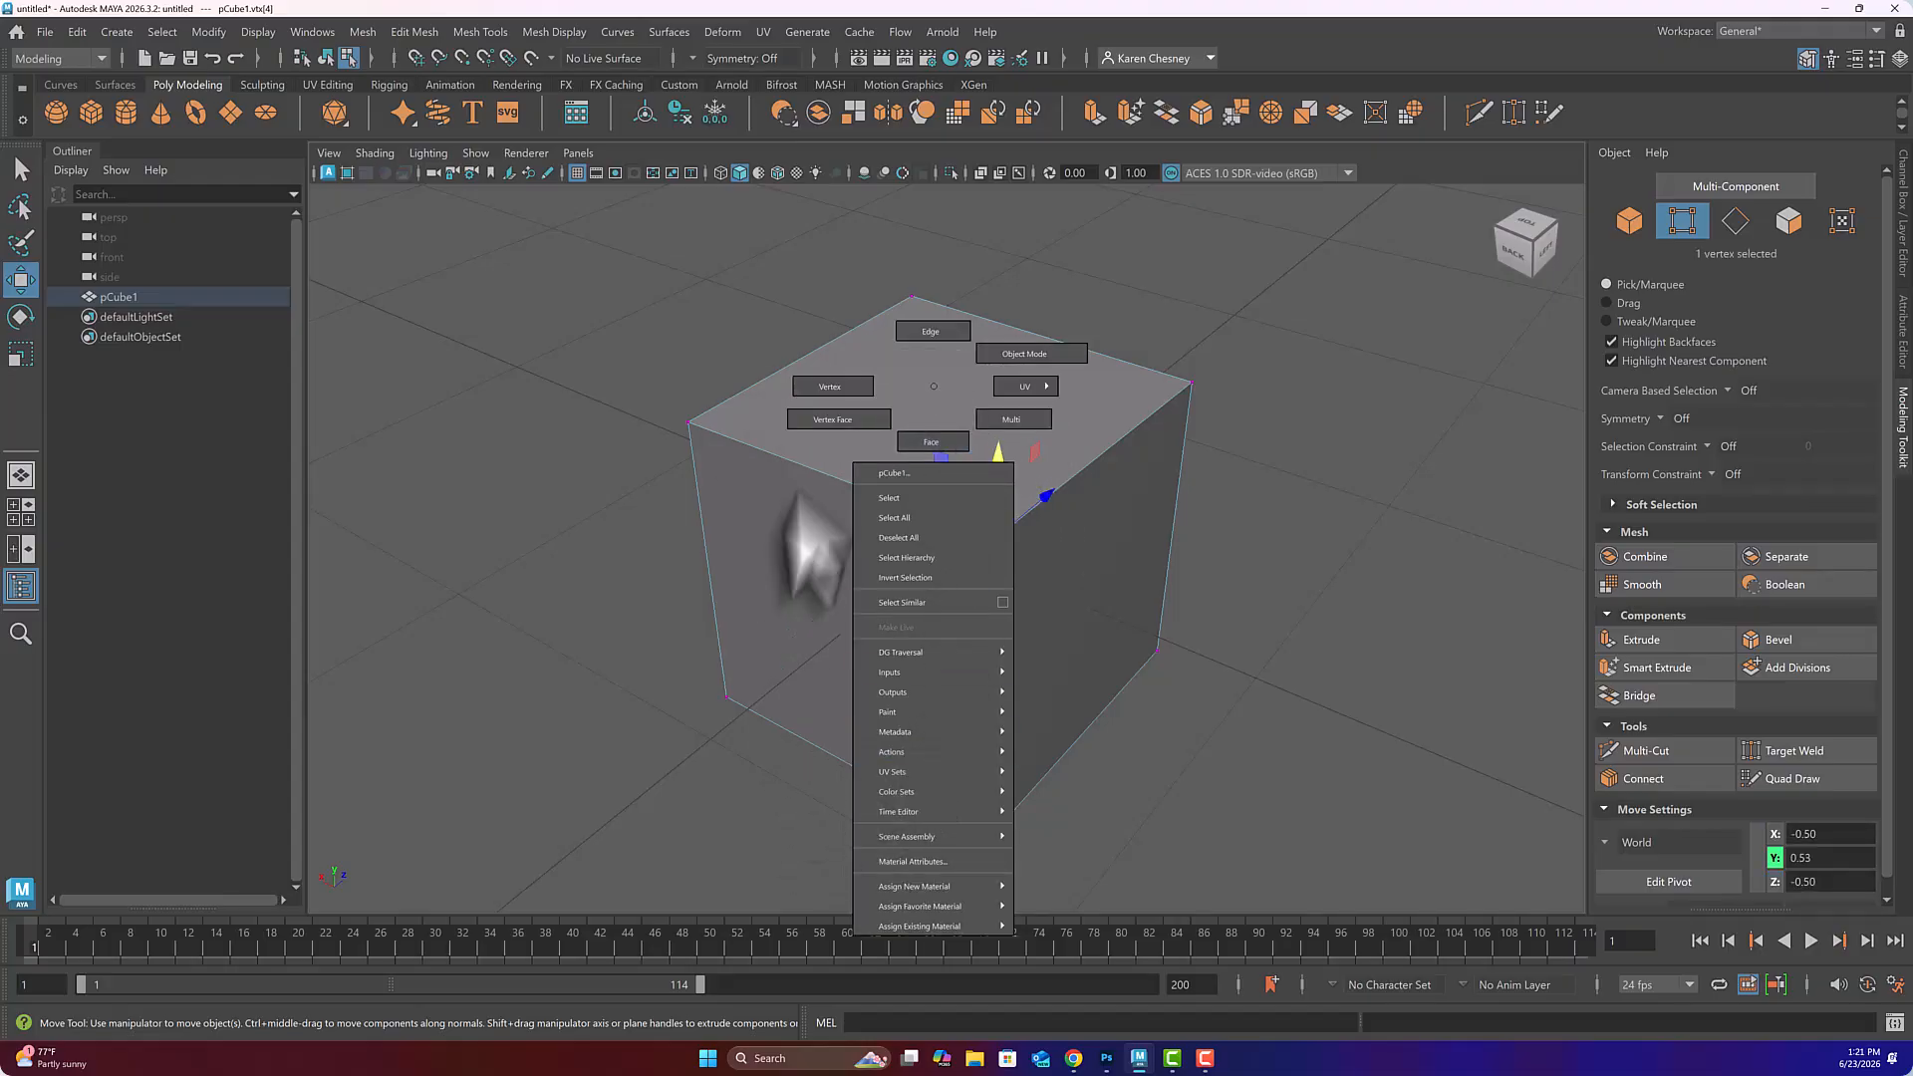
{"action": "right_click_drag", "start_coordinate": [1134, 709], "coordinate": [887, 397]}
{"action": "left_click", "coordinate": [877, 399]}
{"action": "right_click", "coordinate": [955, 385]}
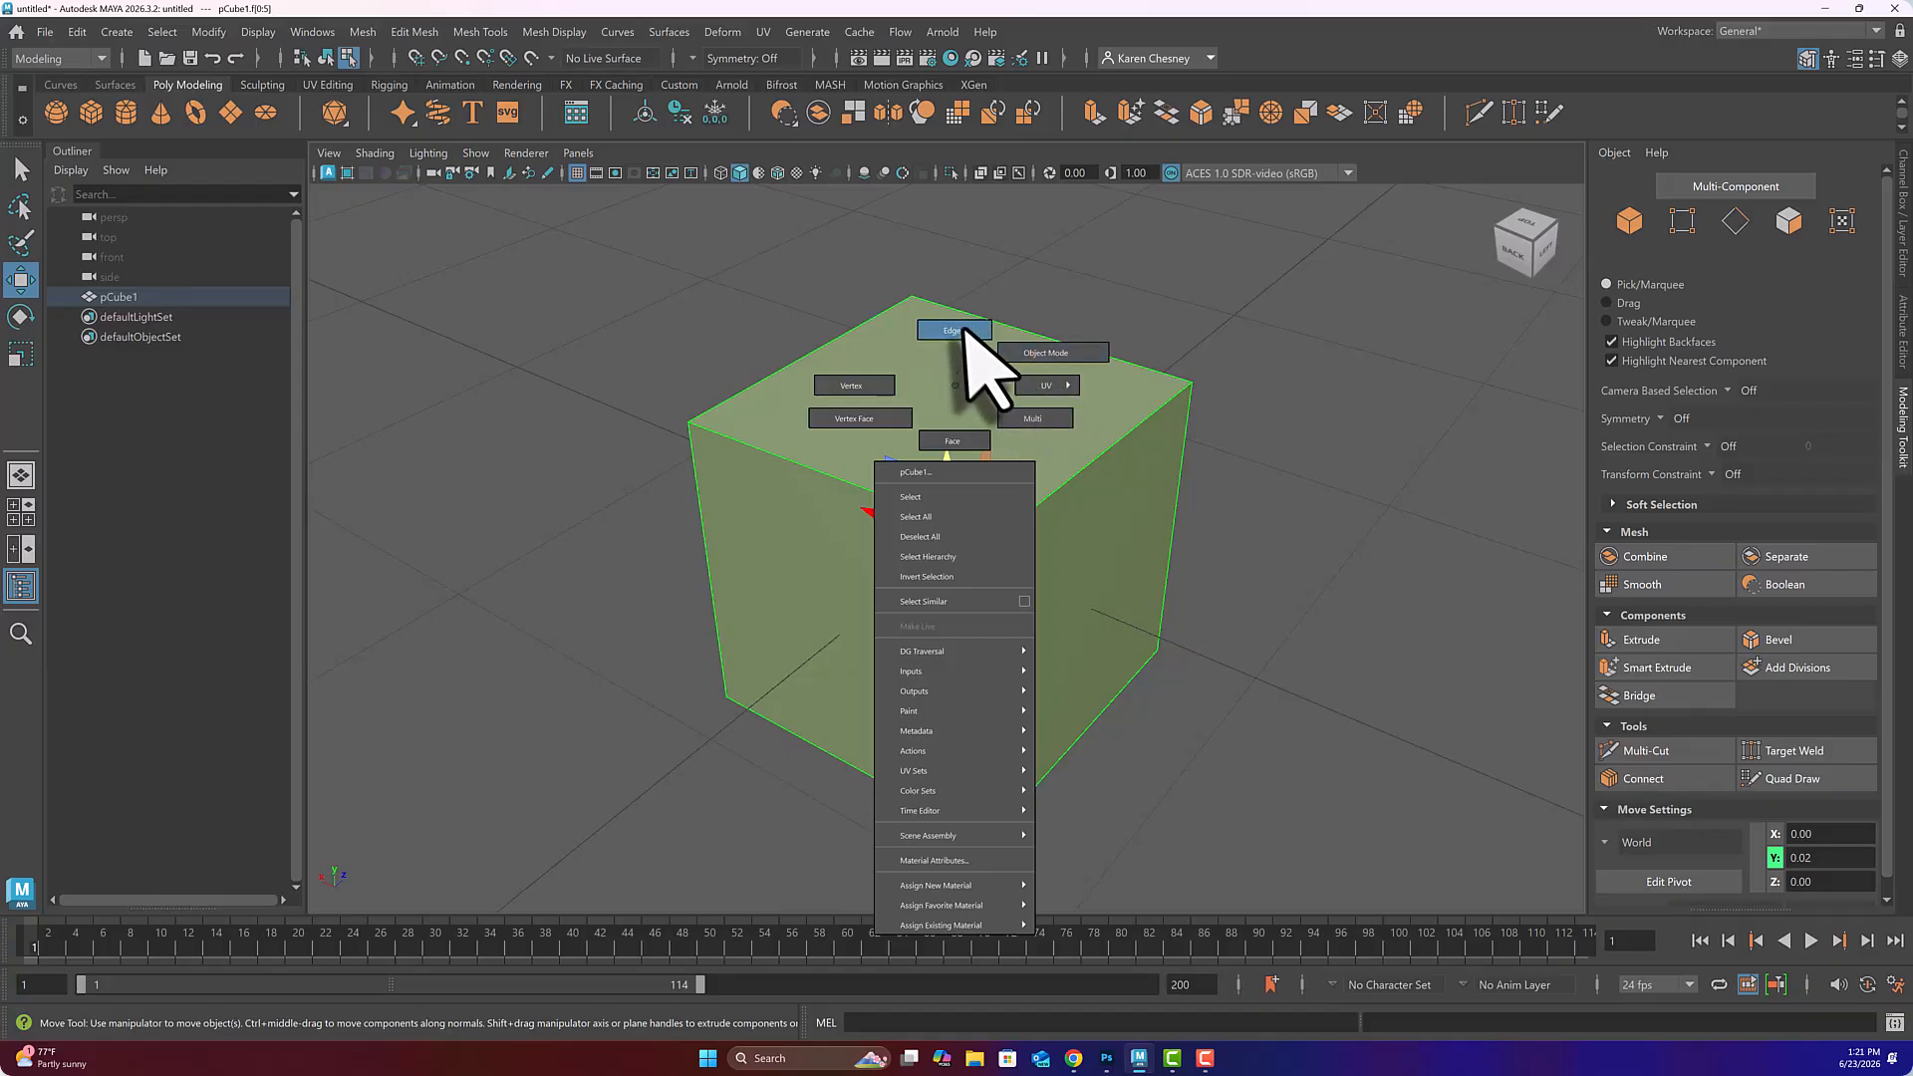
{"action": "mouse_move", "coordinate": [1038, 379]}
{"action": "right_mouse_down"}
{"action": "mouse_move", "coordinate": [965, 368]}
{"action": "mouse_move", "coordinate": [1025, 349]}
{"action": "right_mouse_up"}
{"action": "right_click", "coordinate": [922, 376]}
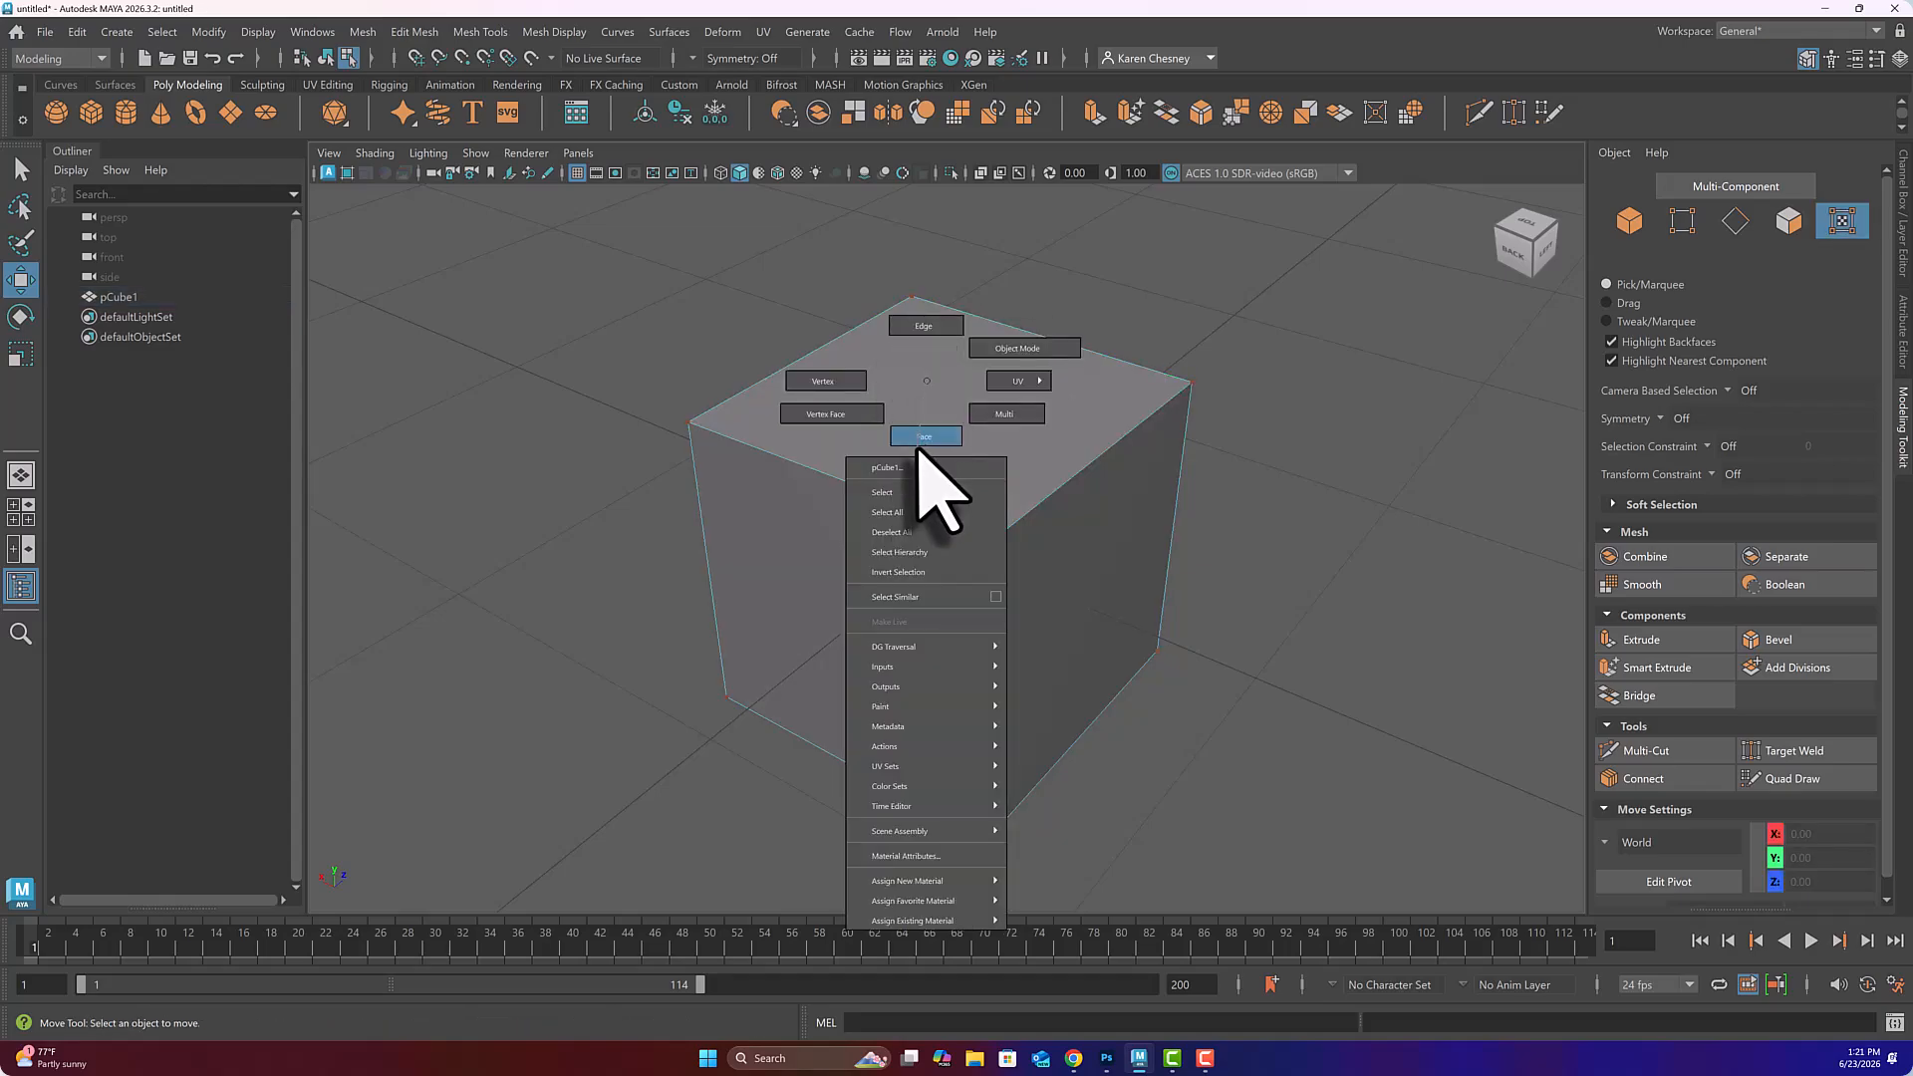
{"action": "right_click_drag", "start_coordinate": [921, 436], "coordinate": [922, 438]}
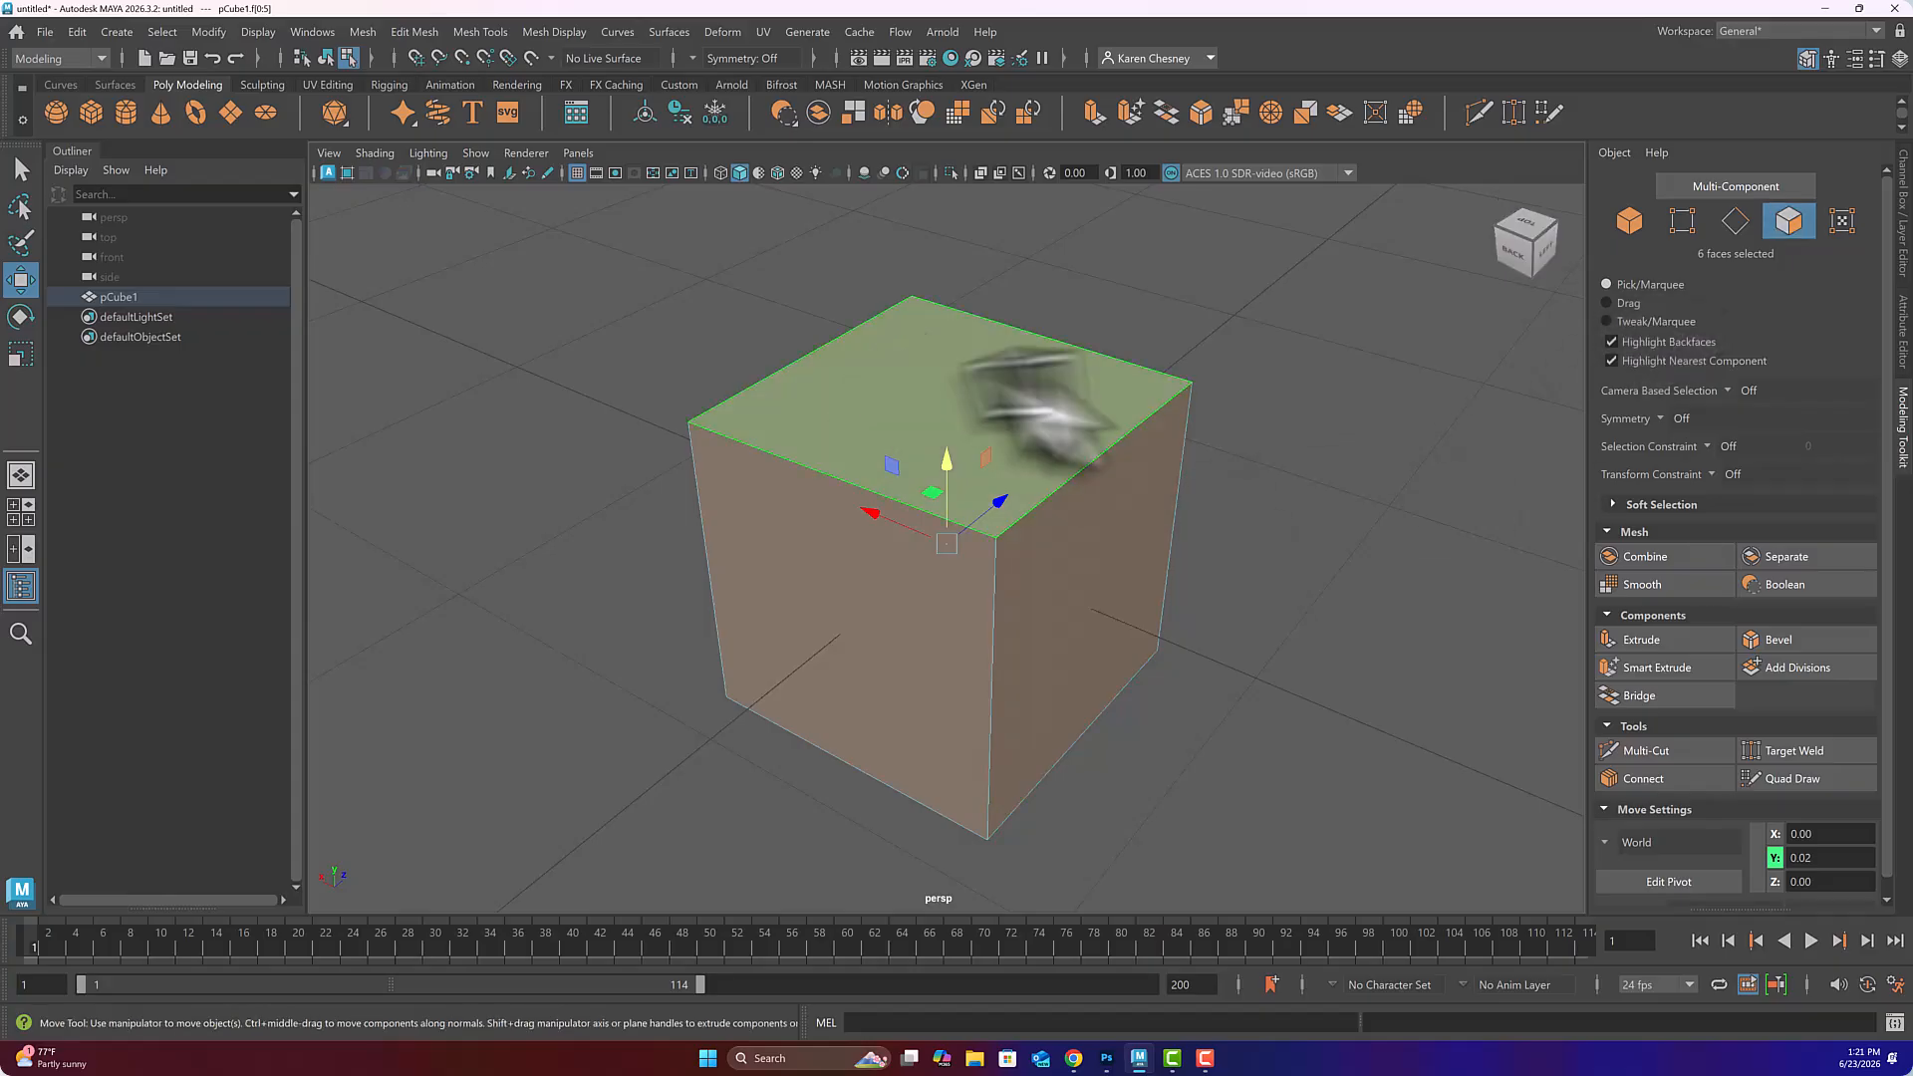
{"action": "left_click", "coordinate": [1196, 563]}
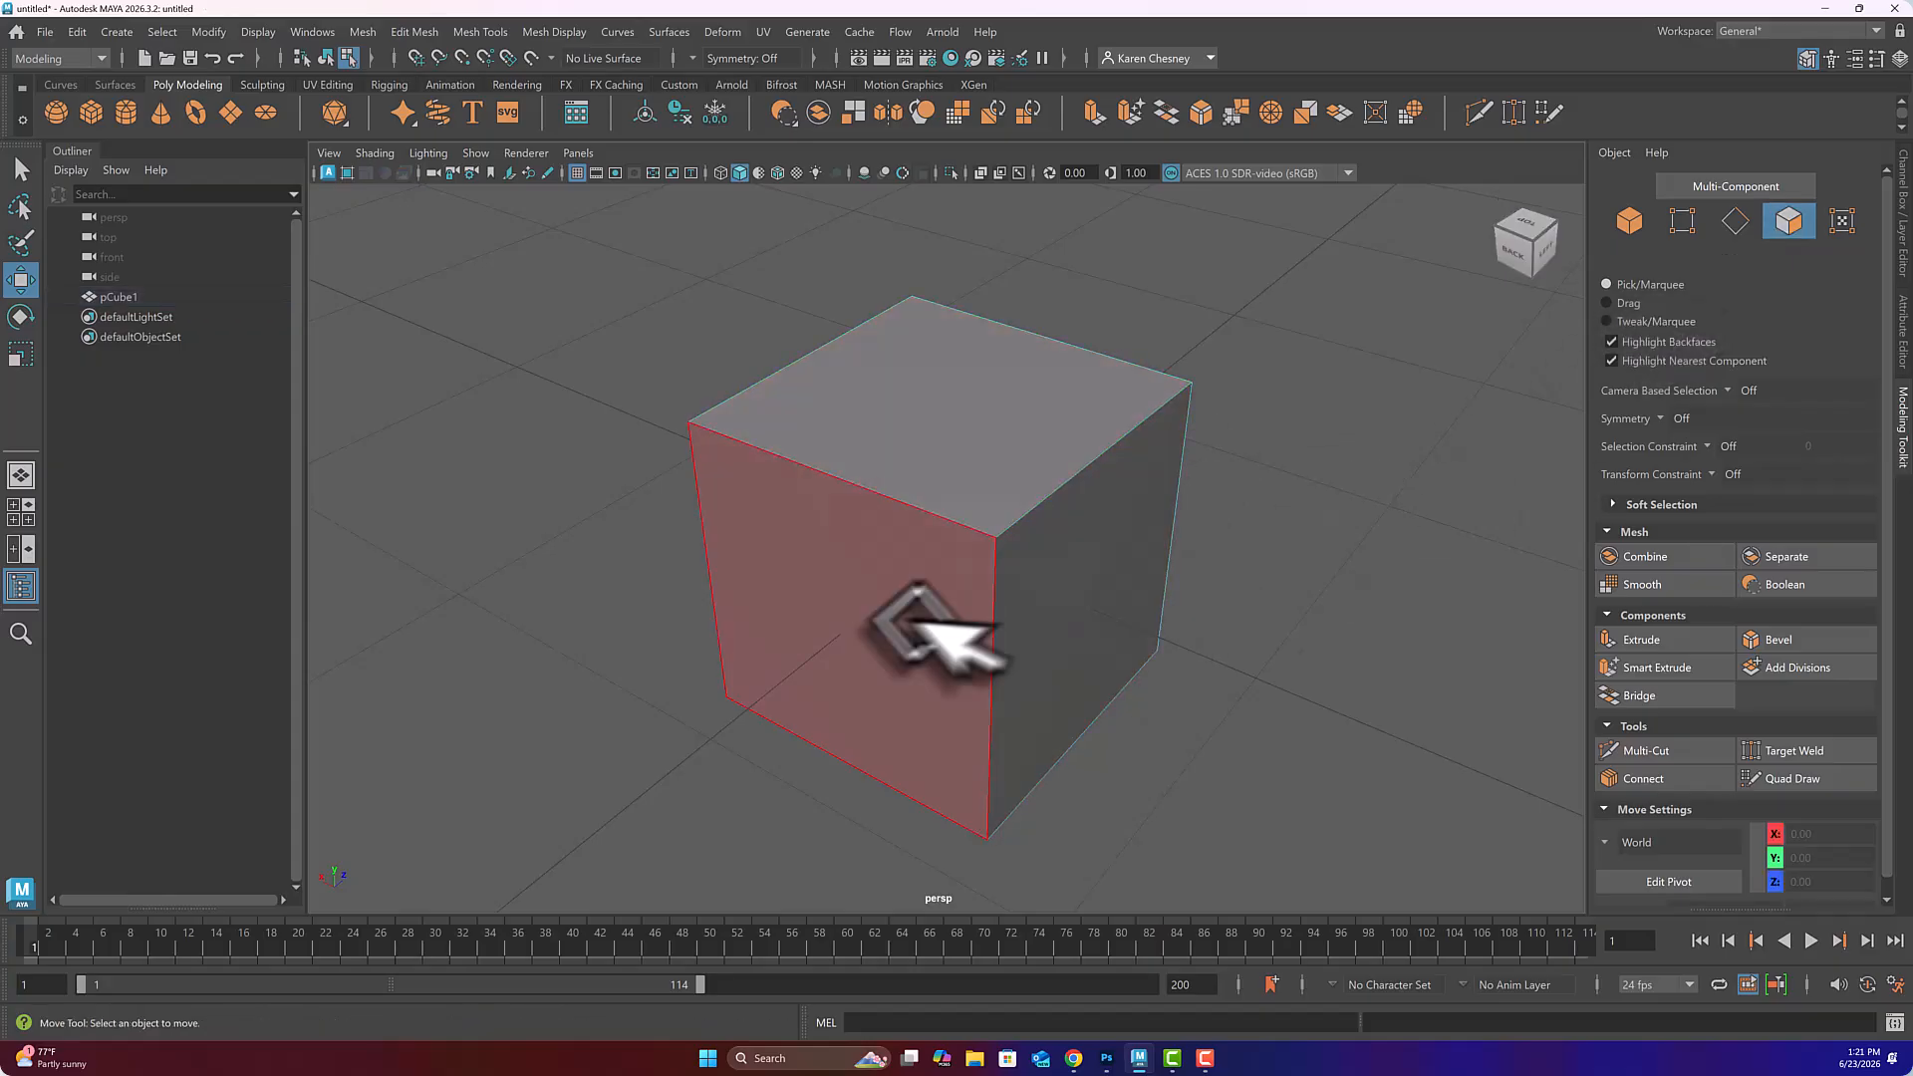
- Switch to edge selection and raise the top face's far edge along the Y axis to about 0.54
{"action": "right_click", "coordinate": [923, 416]}
{"action": "left_click", "coordinate": [924, 362]}
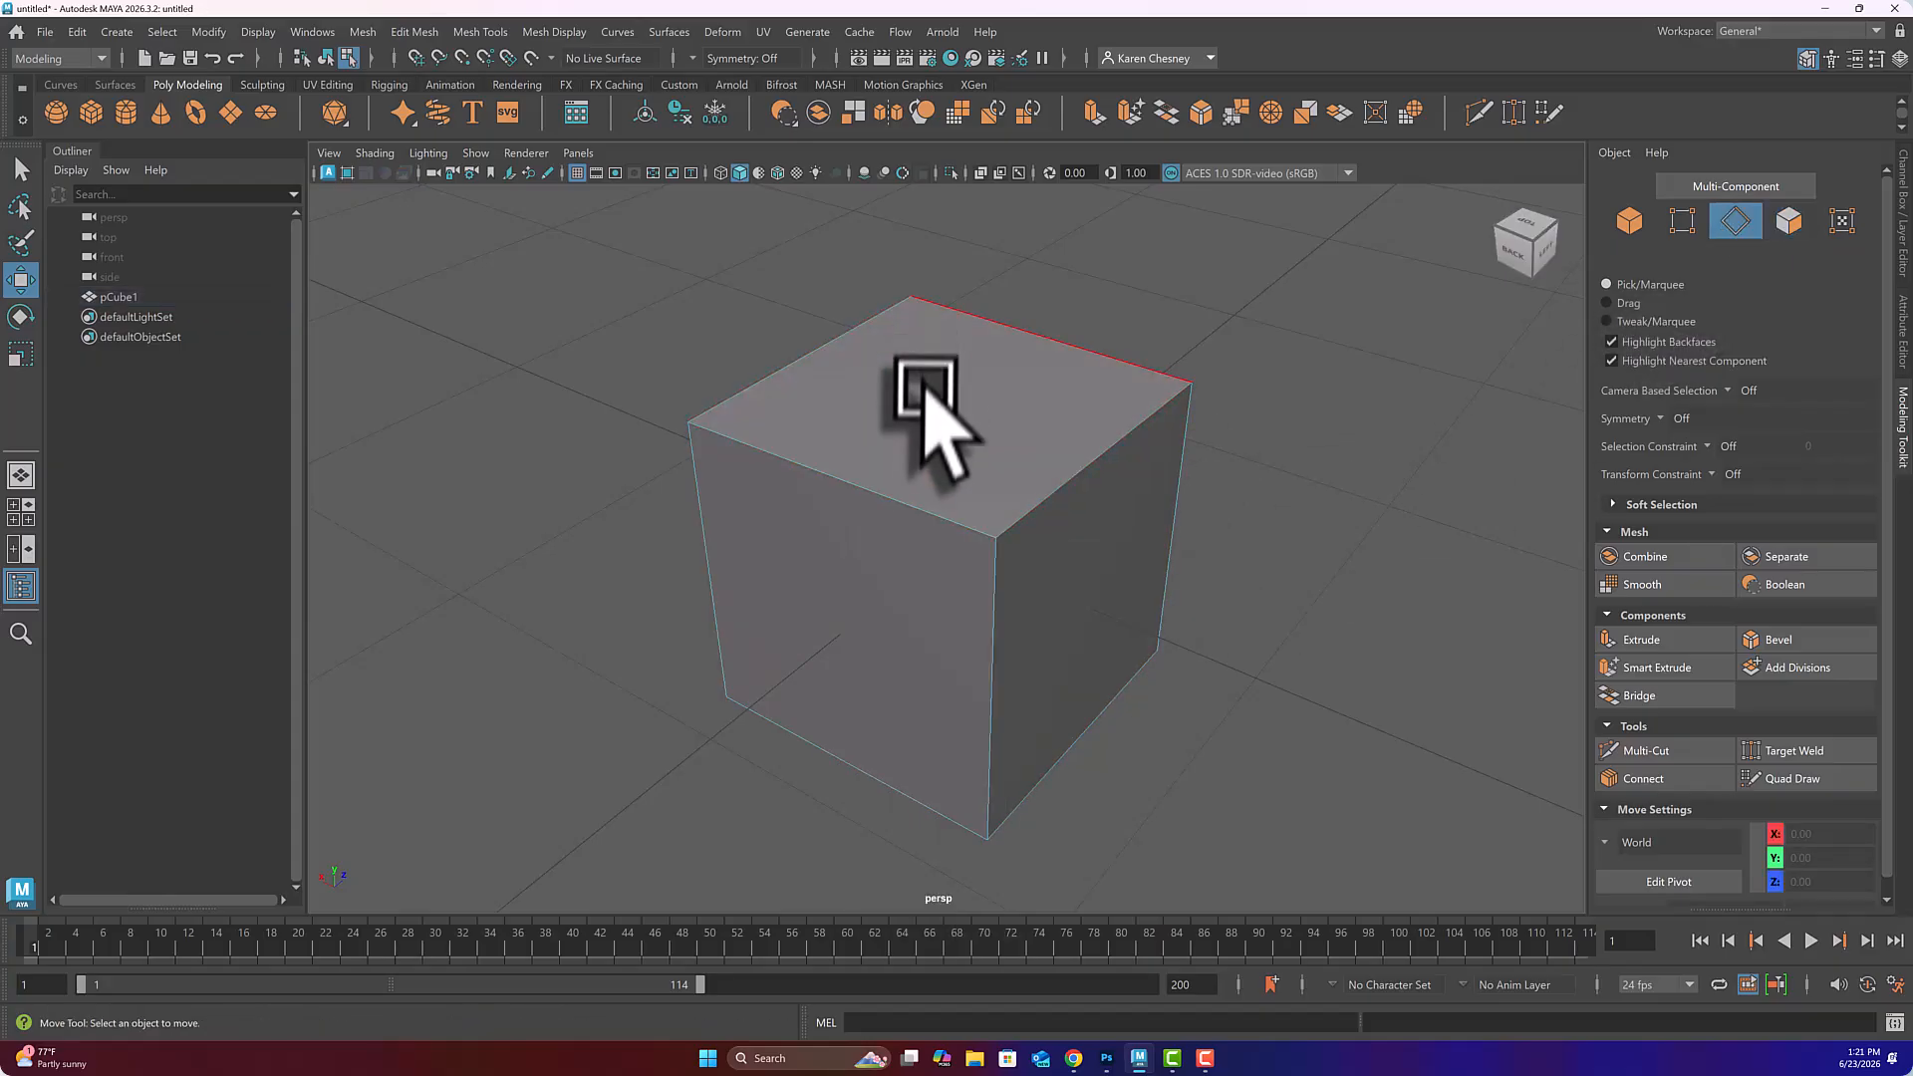
{"action": "left_click", "coordinate": [1042, 337]}
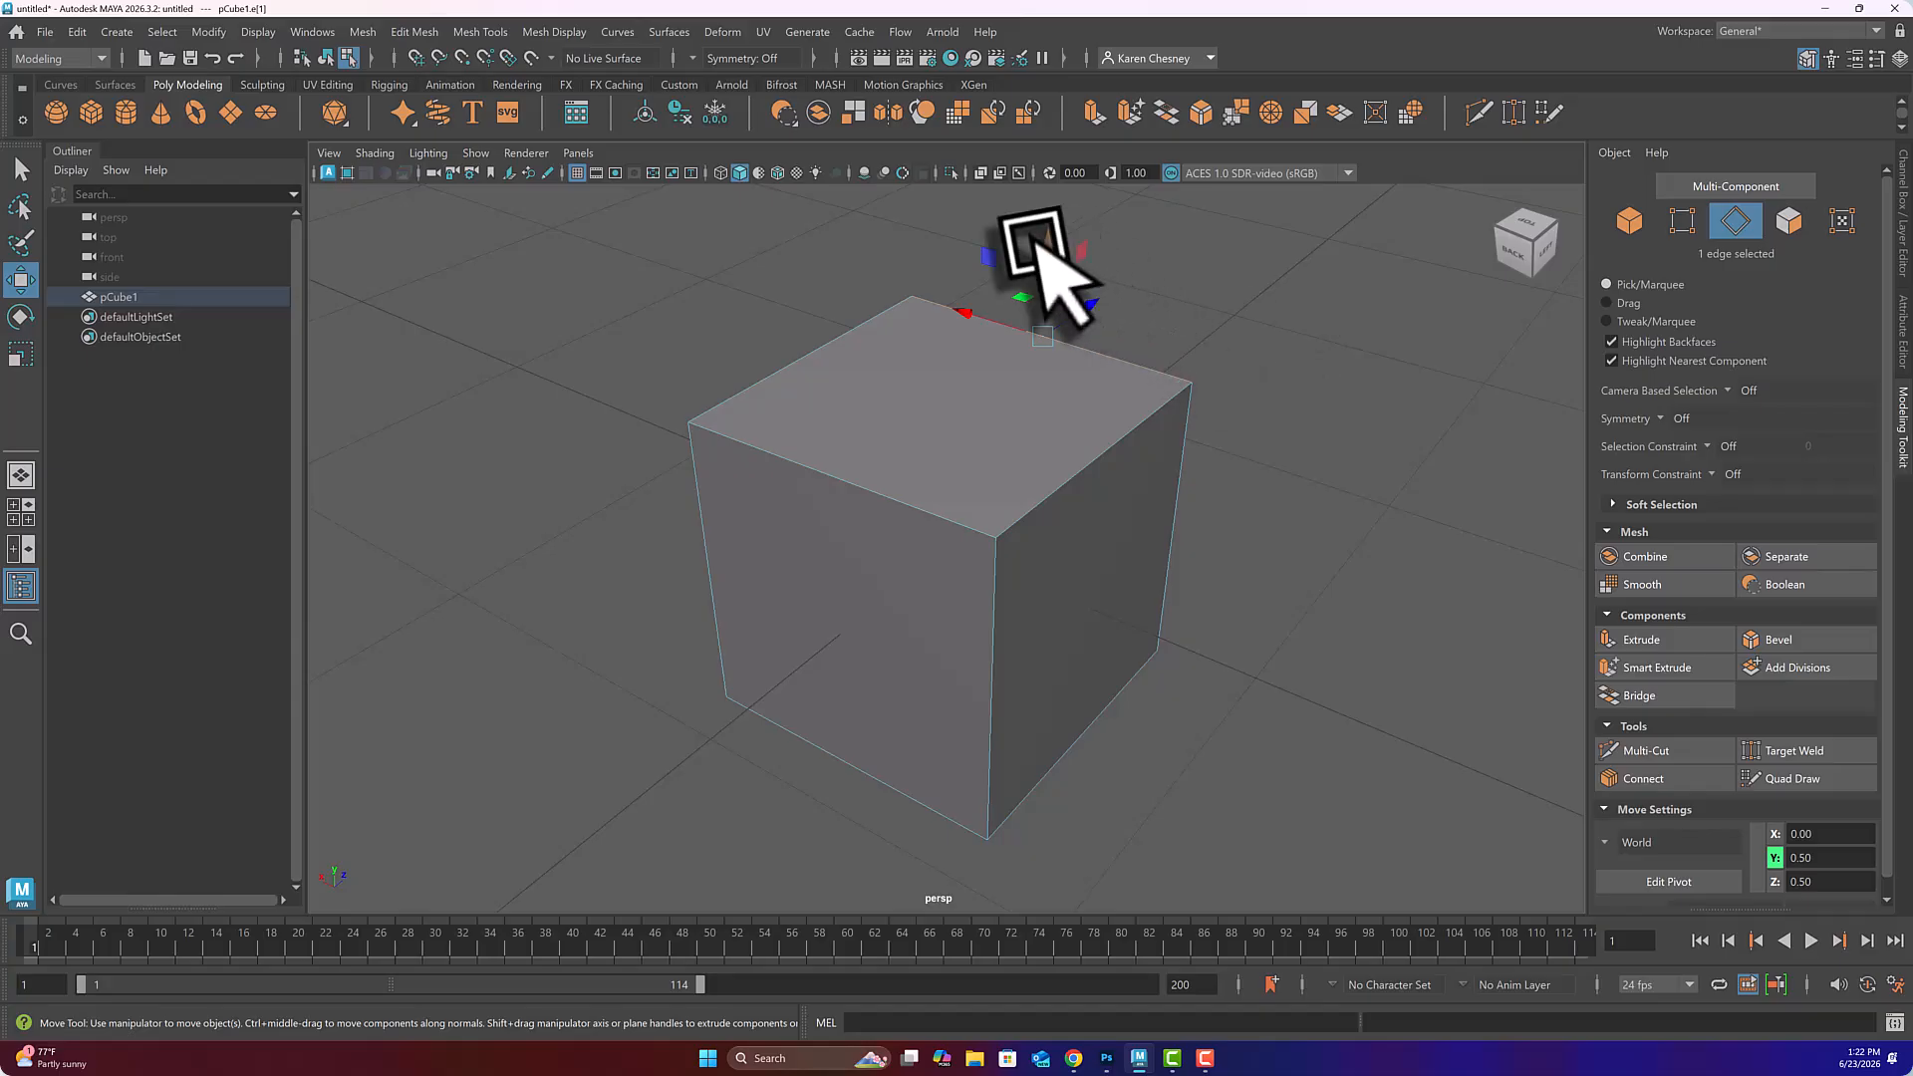
{"action": "left_click_drag", "start_coordinate": [1042, 261], "coordinate": [1069, 234]}
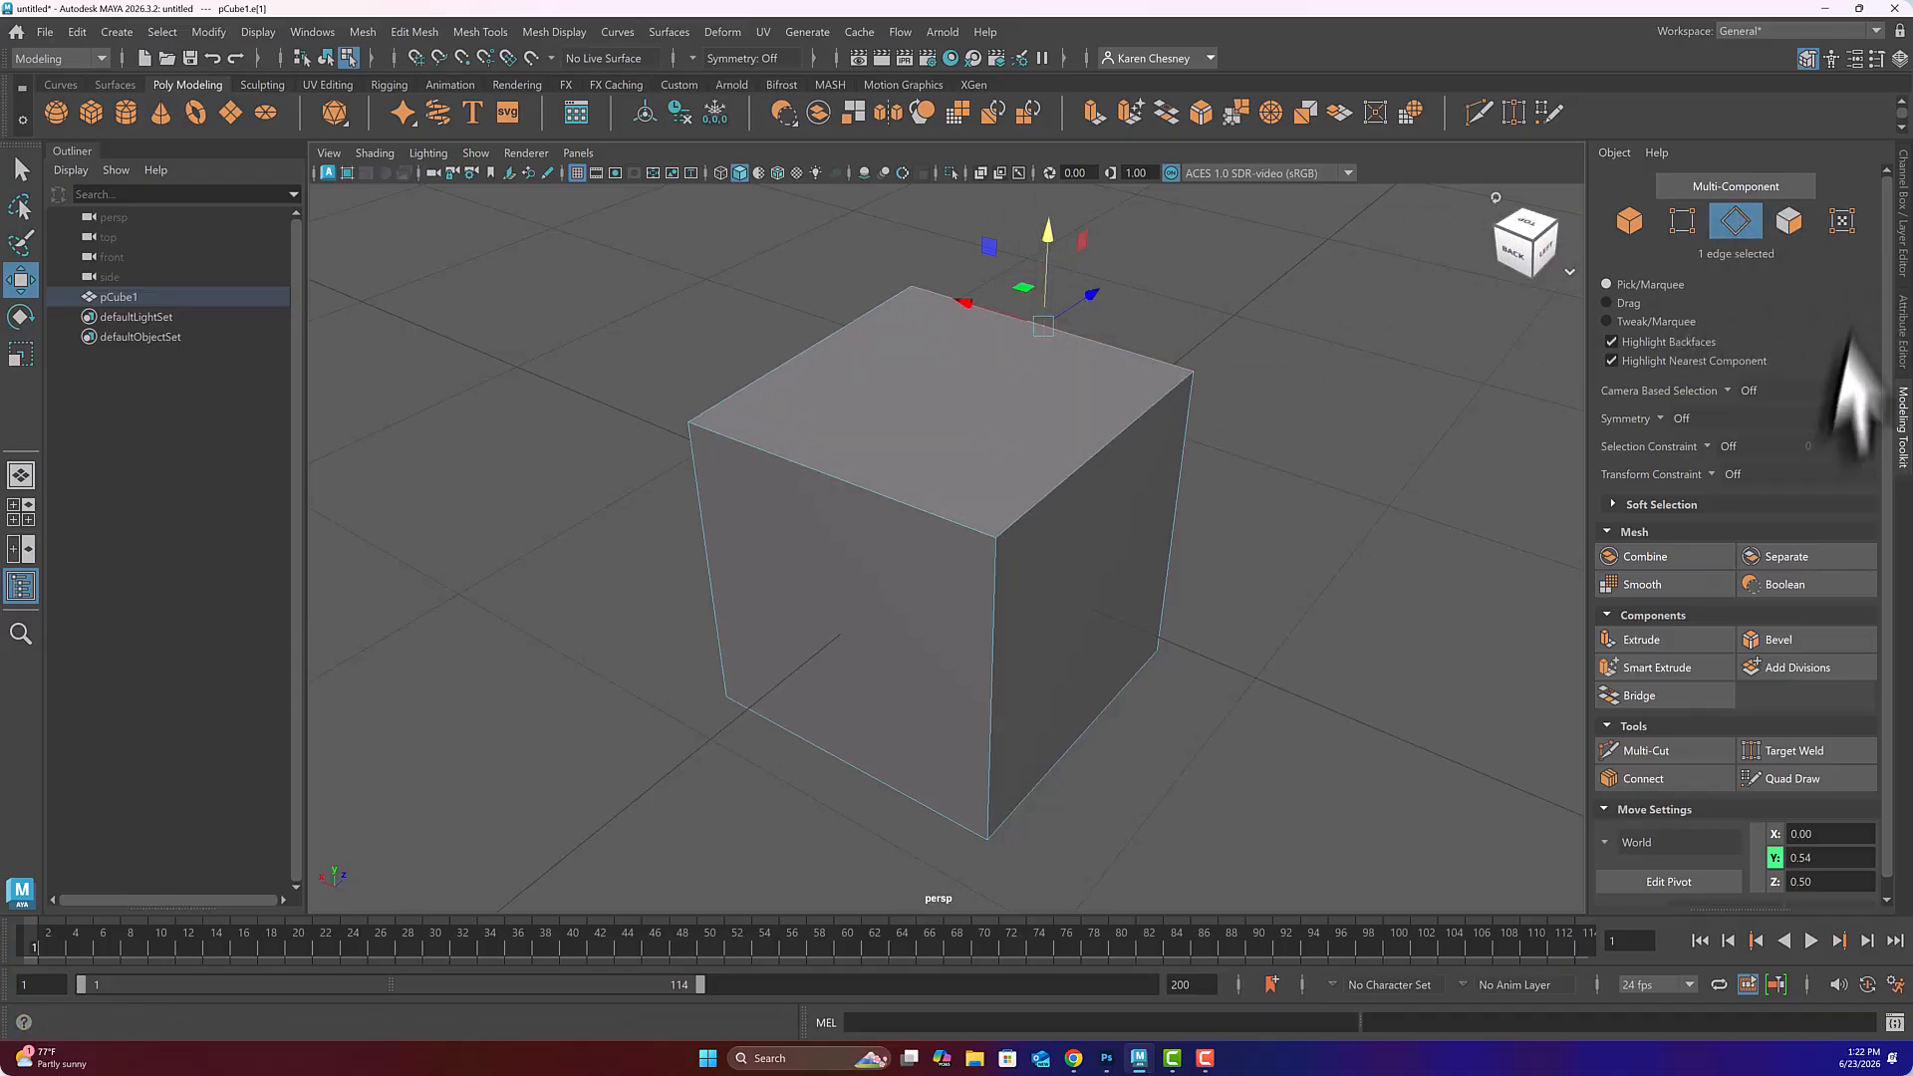
- Move the top face's far edge along X to about -0.03 and along Z to about -0.29
{"action": "right_click", "coordinate": [959, 407]}
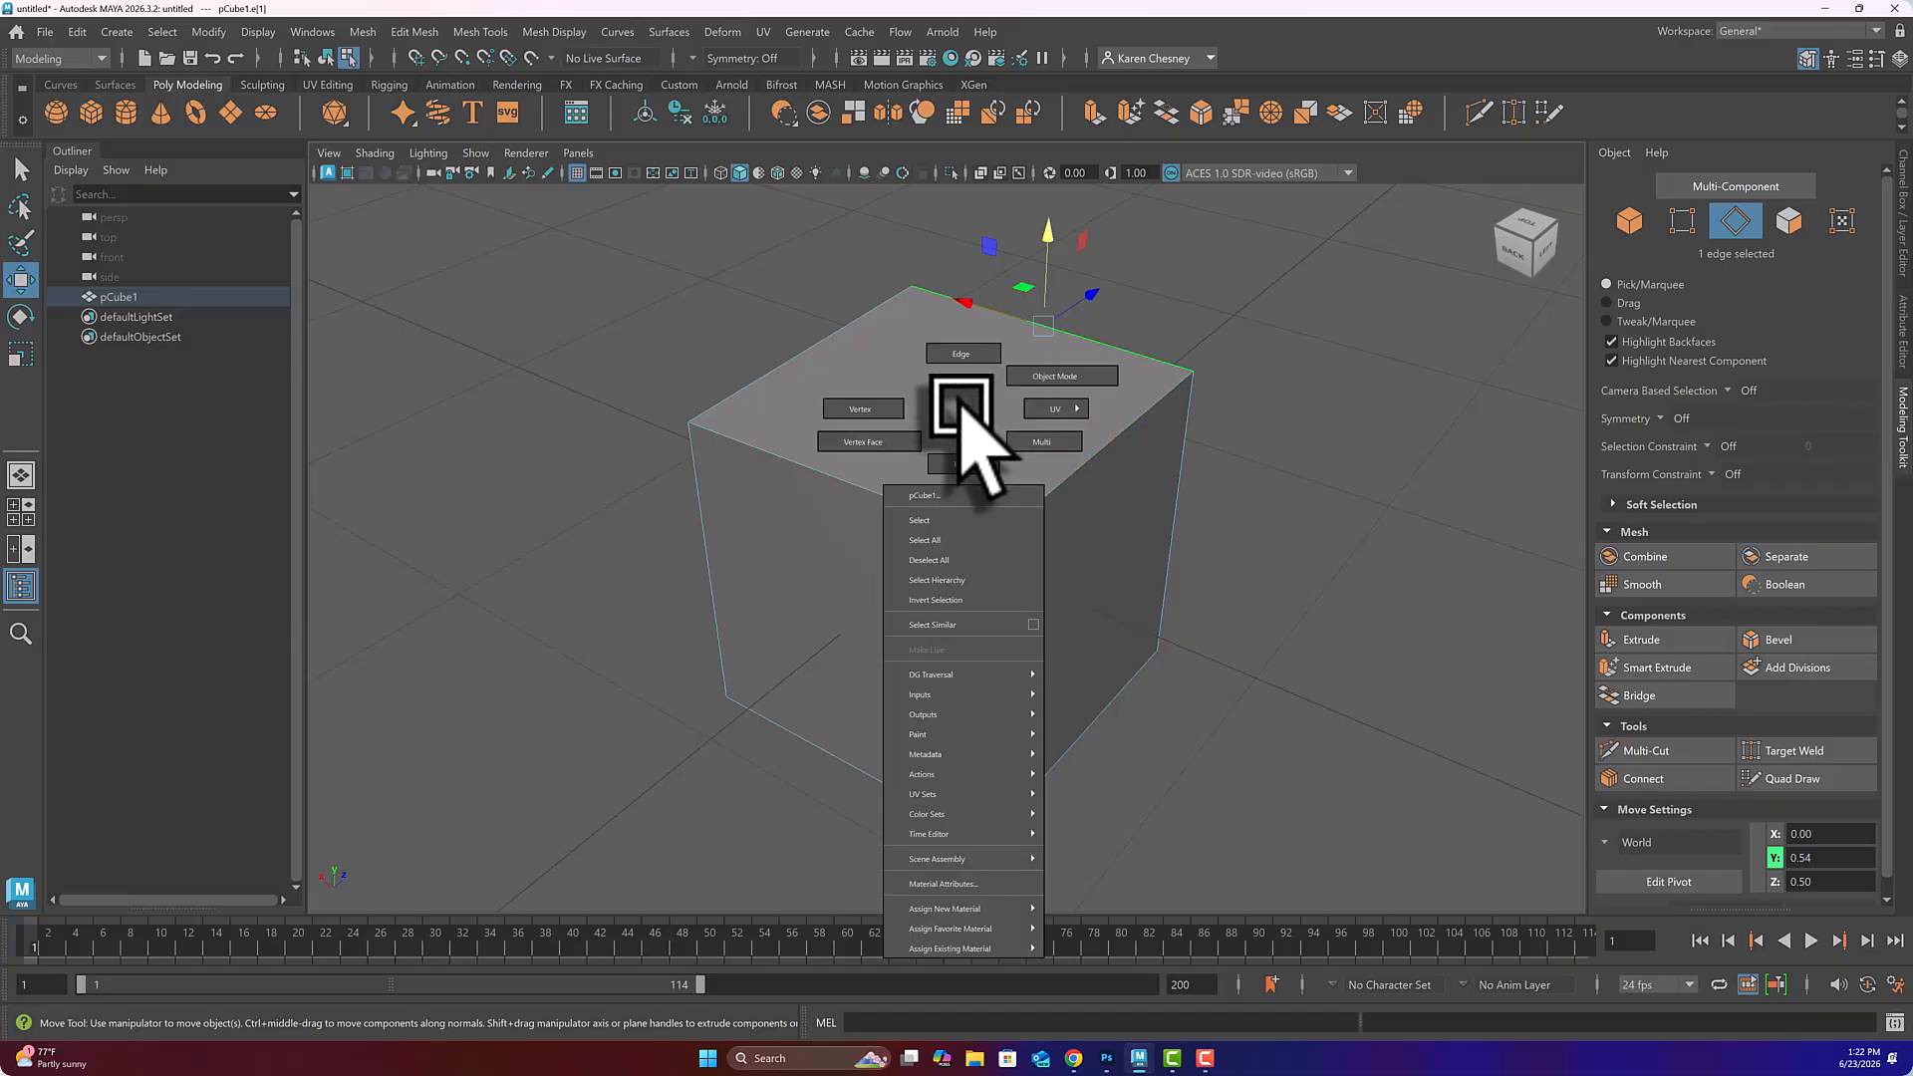
{"action": "left_click", "coordinate": [959, 406]}
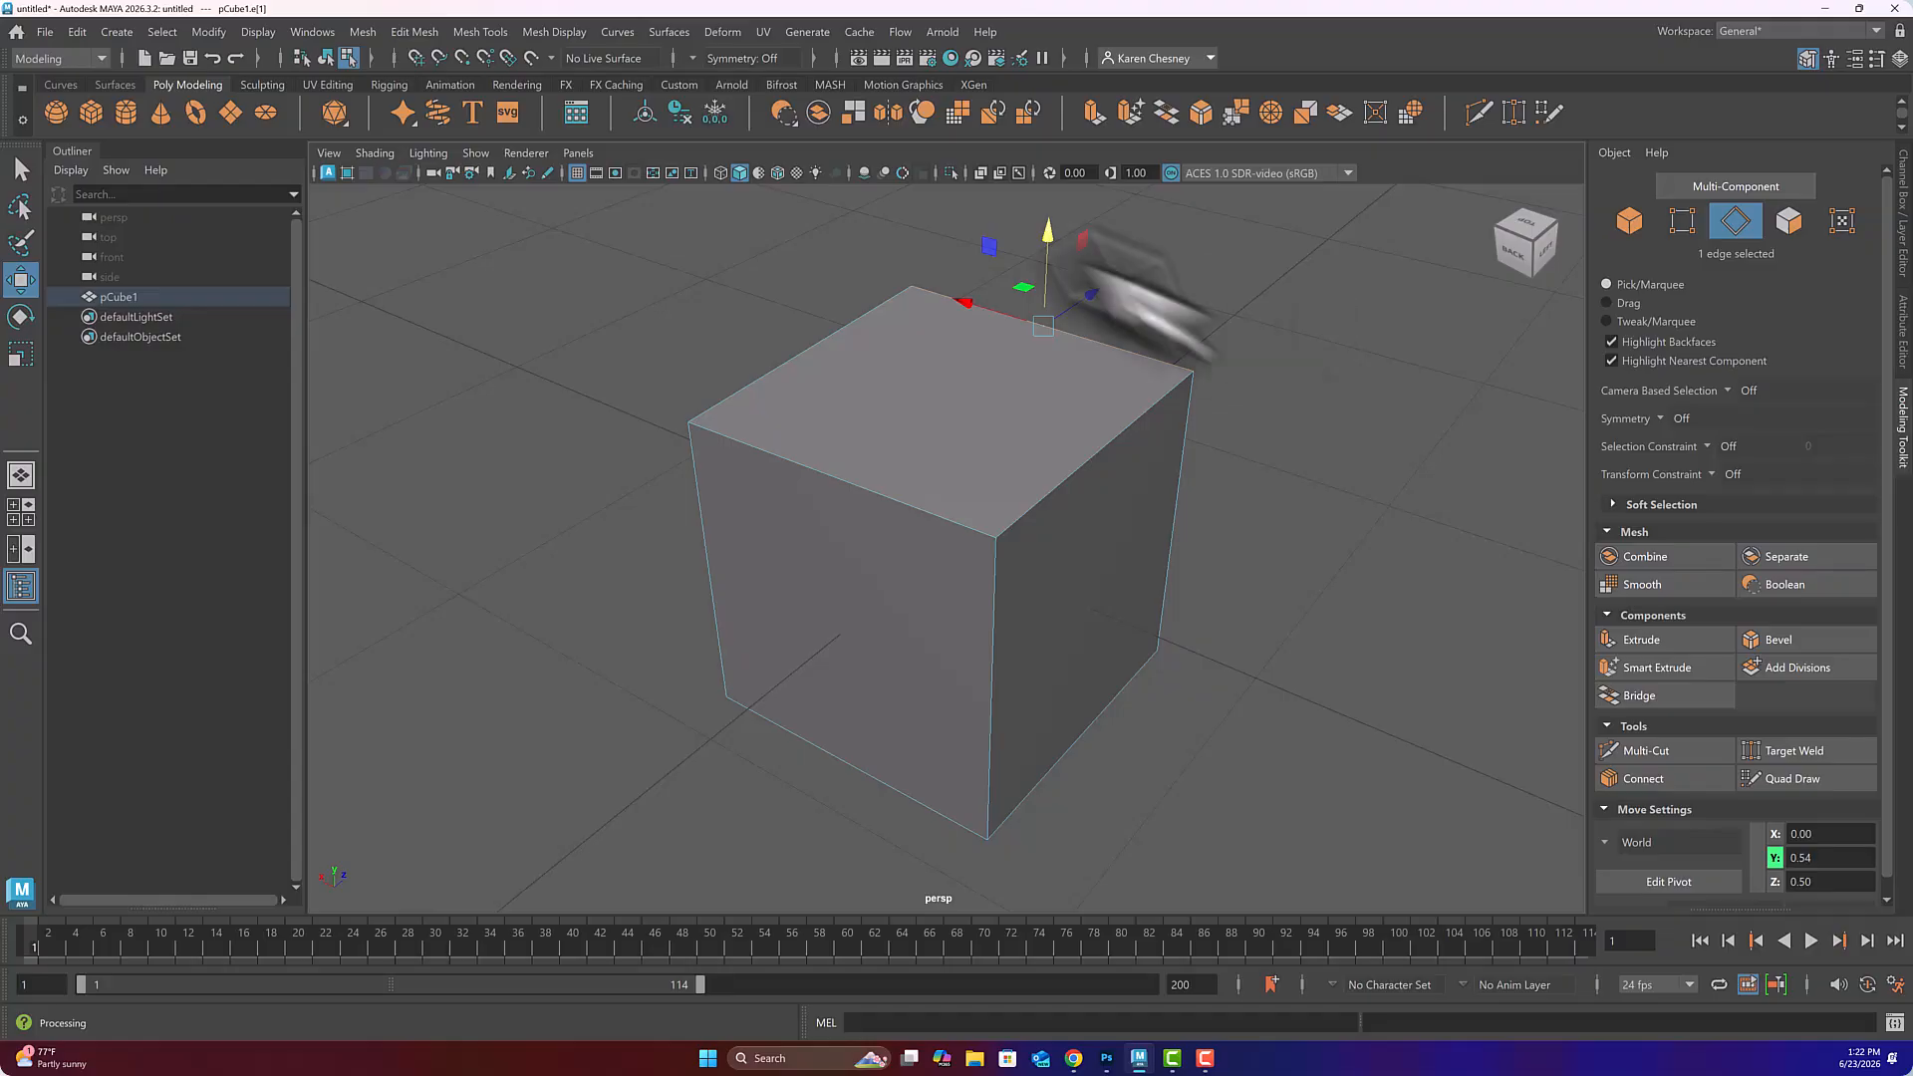
{"action": "mouse_move", "coordinate": [957, 319]}
{"action": "left_mouse_down"}
{"action": "mouse_move", "coordinate": [987, 314]}
{"action": "mouse_move", "coordinate": [1185, 409]}
{"action": "mouse_move", "coordinate": [922, 321]}
{"action": "mouse_move", "coordinate": [976, 339]}
{"action": "left_mouse_up"}
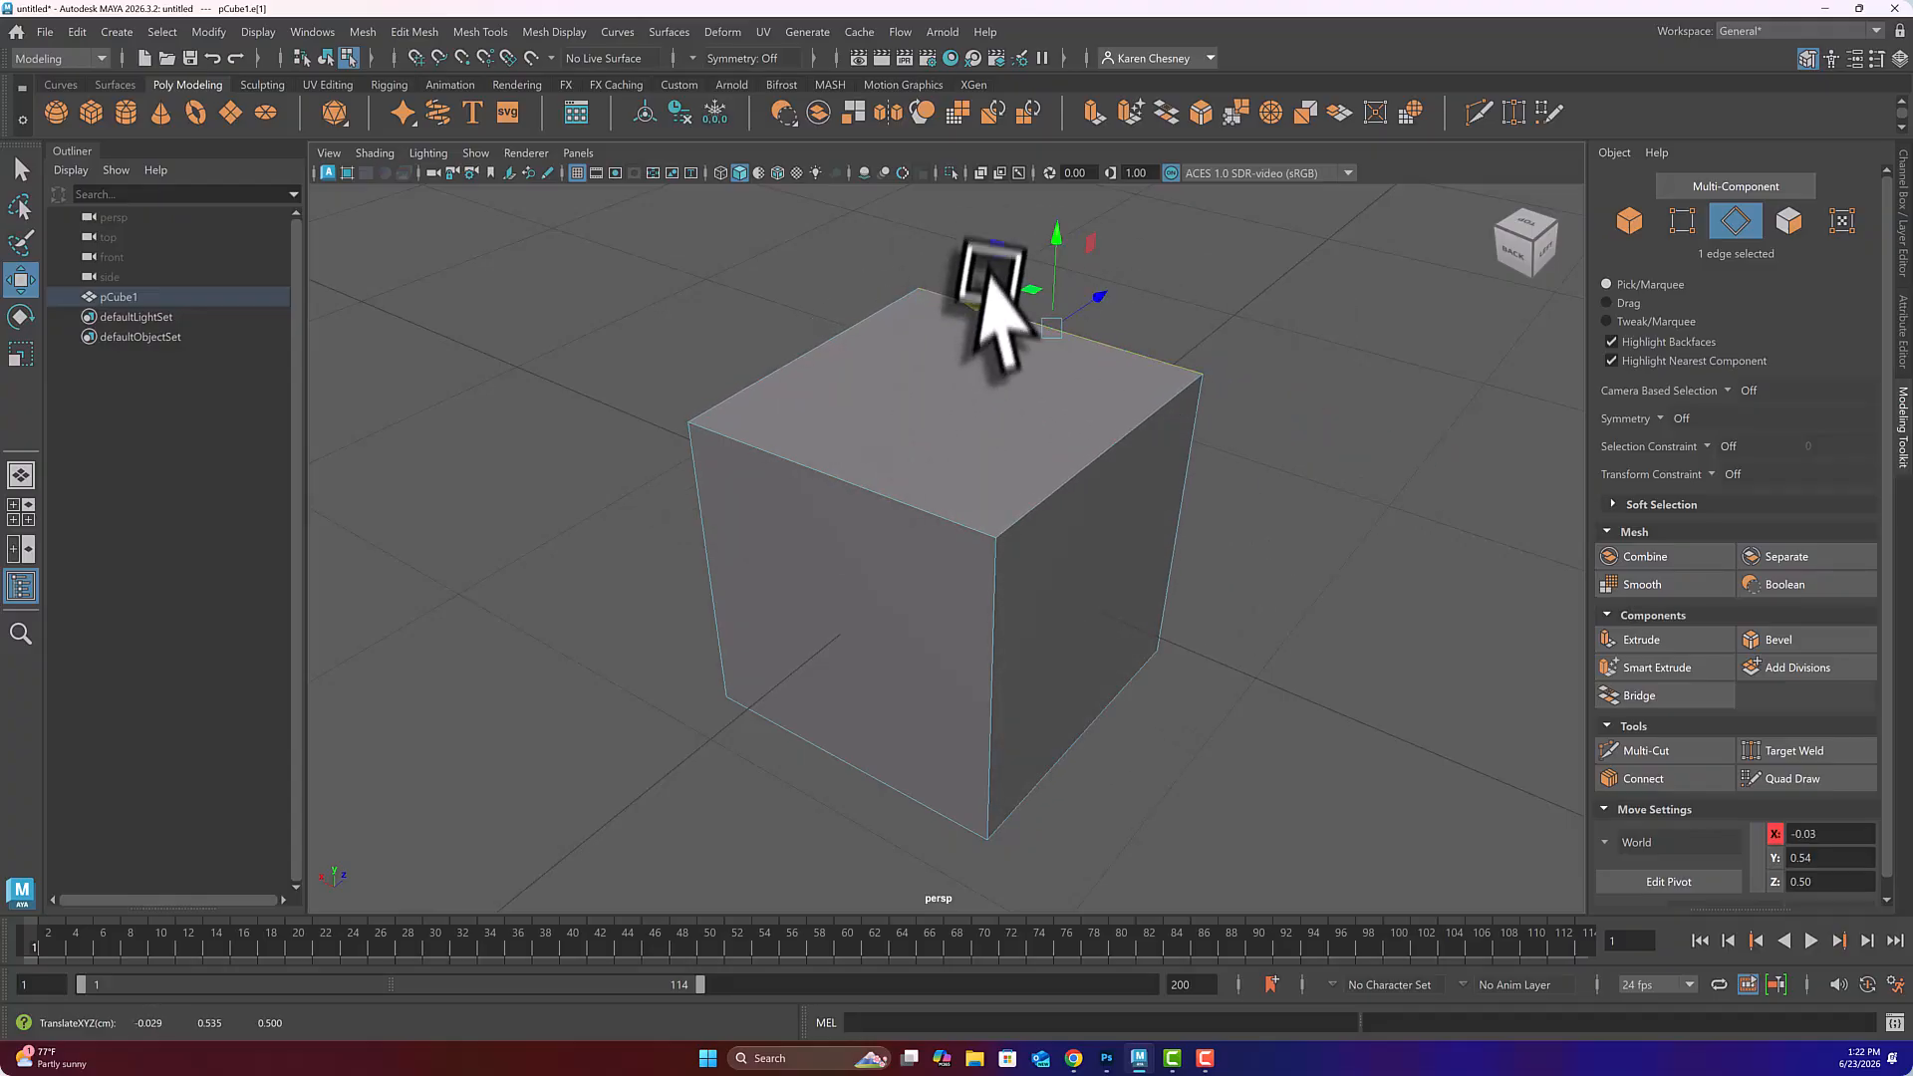
{"action": "left_click_drag", "start_coordinate": [1094, 304], "coordinate": [1027, 491]}
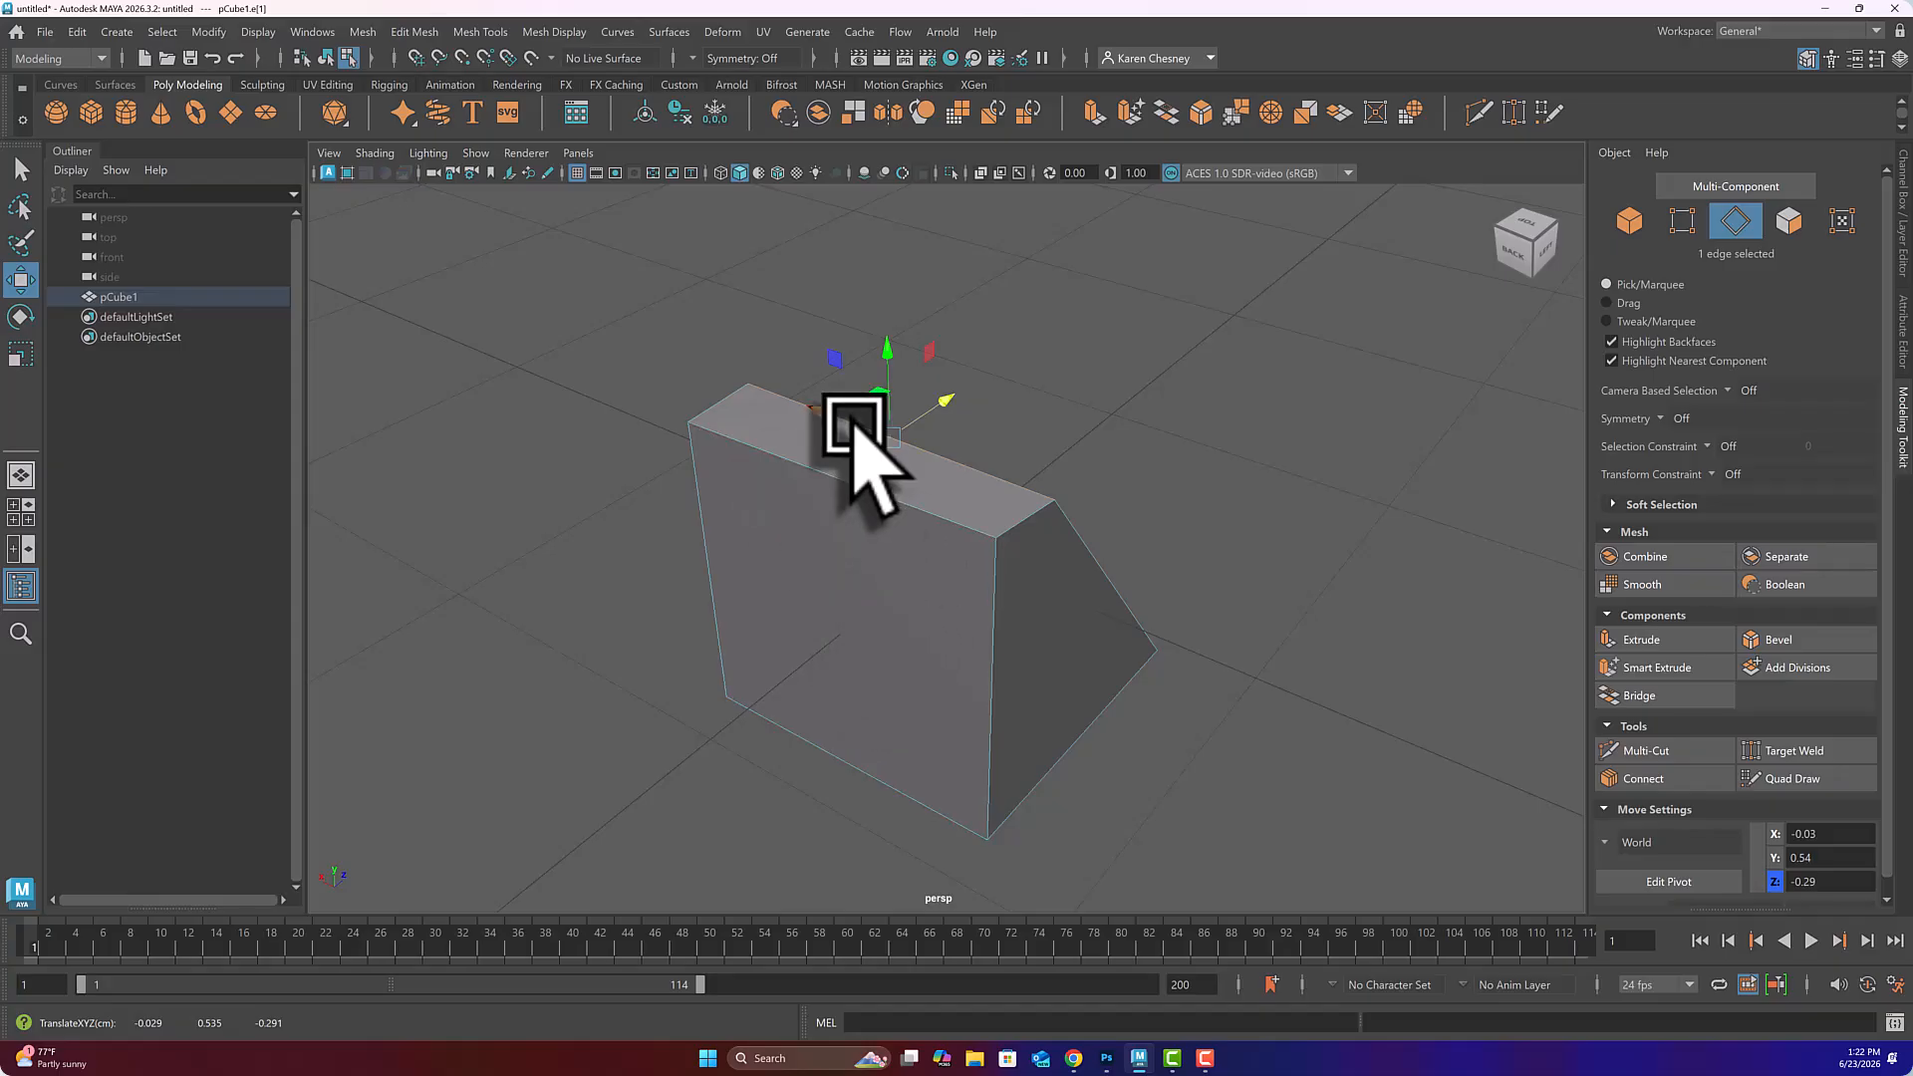
- Switch to object selection, move the cube aside along X to about 3.04 and create a polygon sphere
{"action": "left_click", "coordinate": [1630, 221]}
{"action": "left_click_drag", "start_coordinate": [869, 517], "coordinate": [261, 366]}
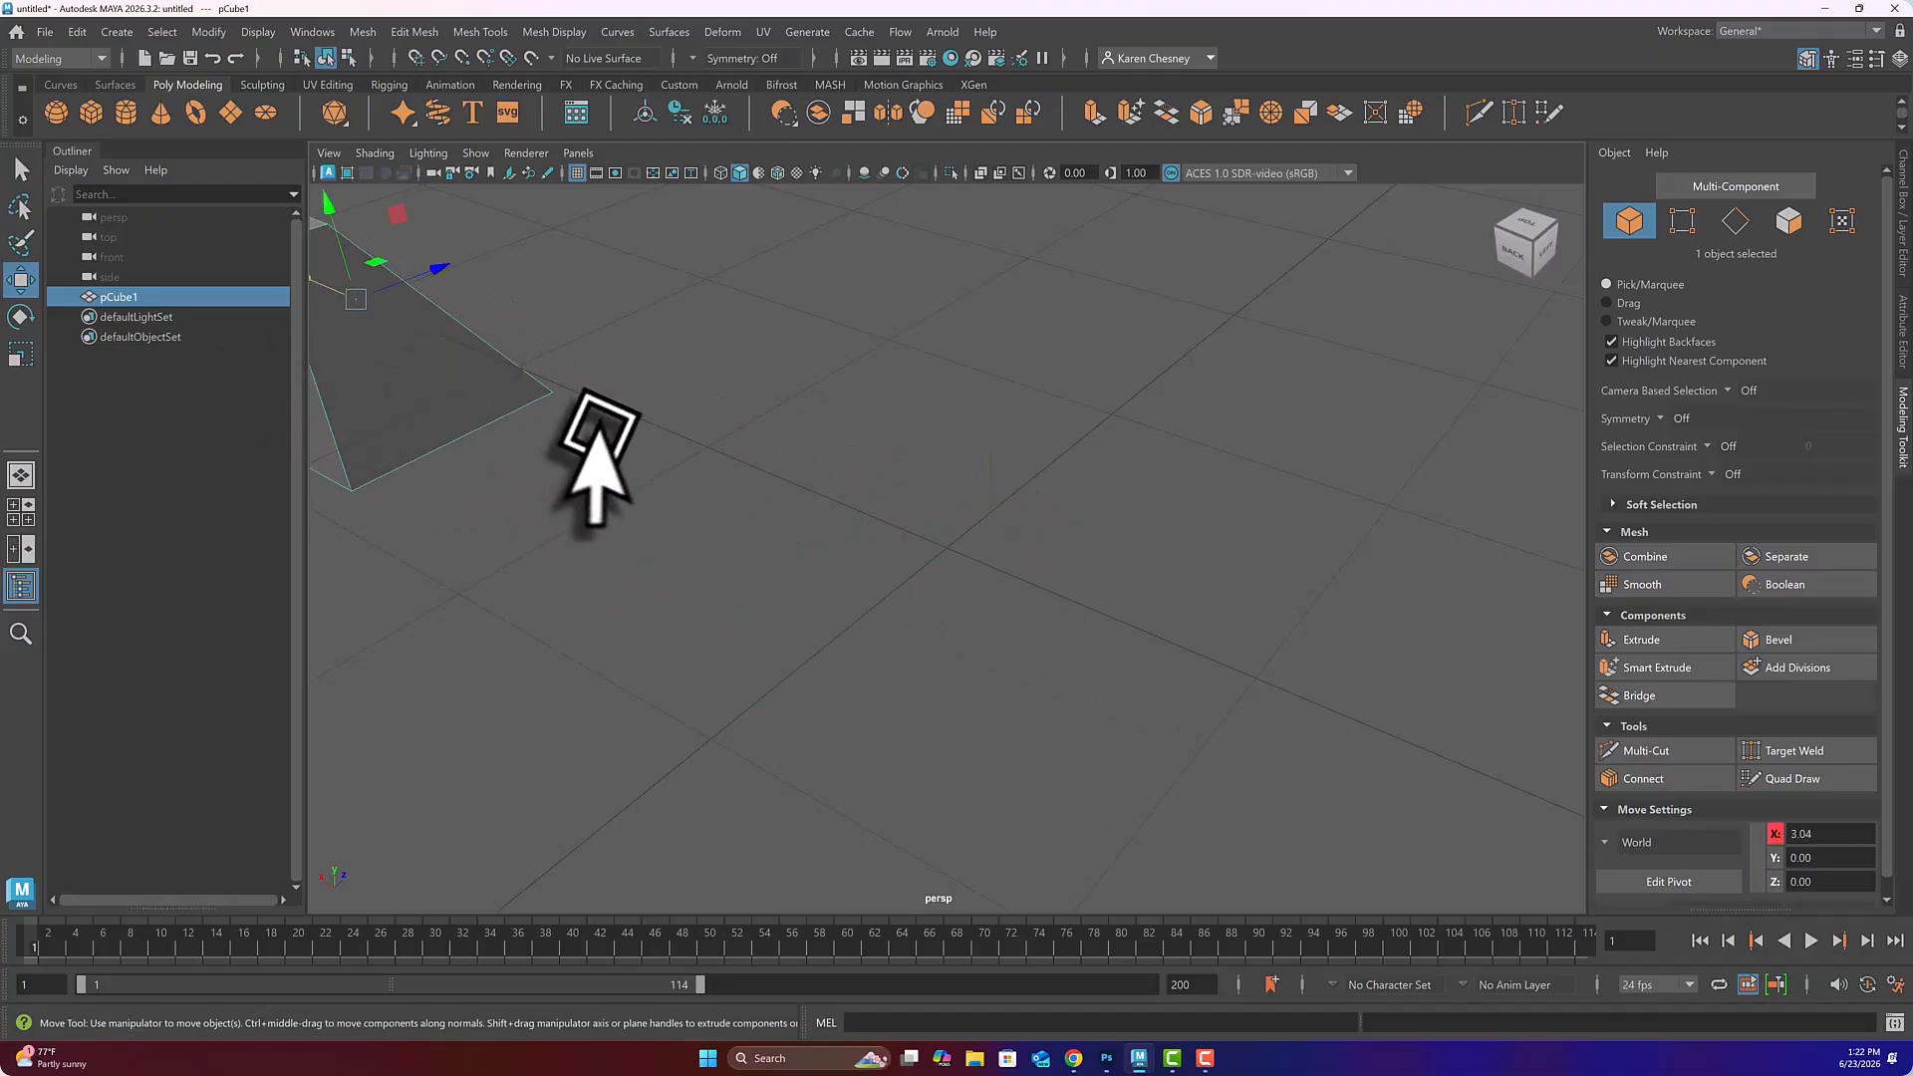
{"action": "left_click", "coordinate": [56, 112]}
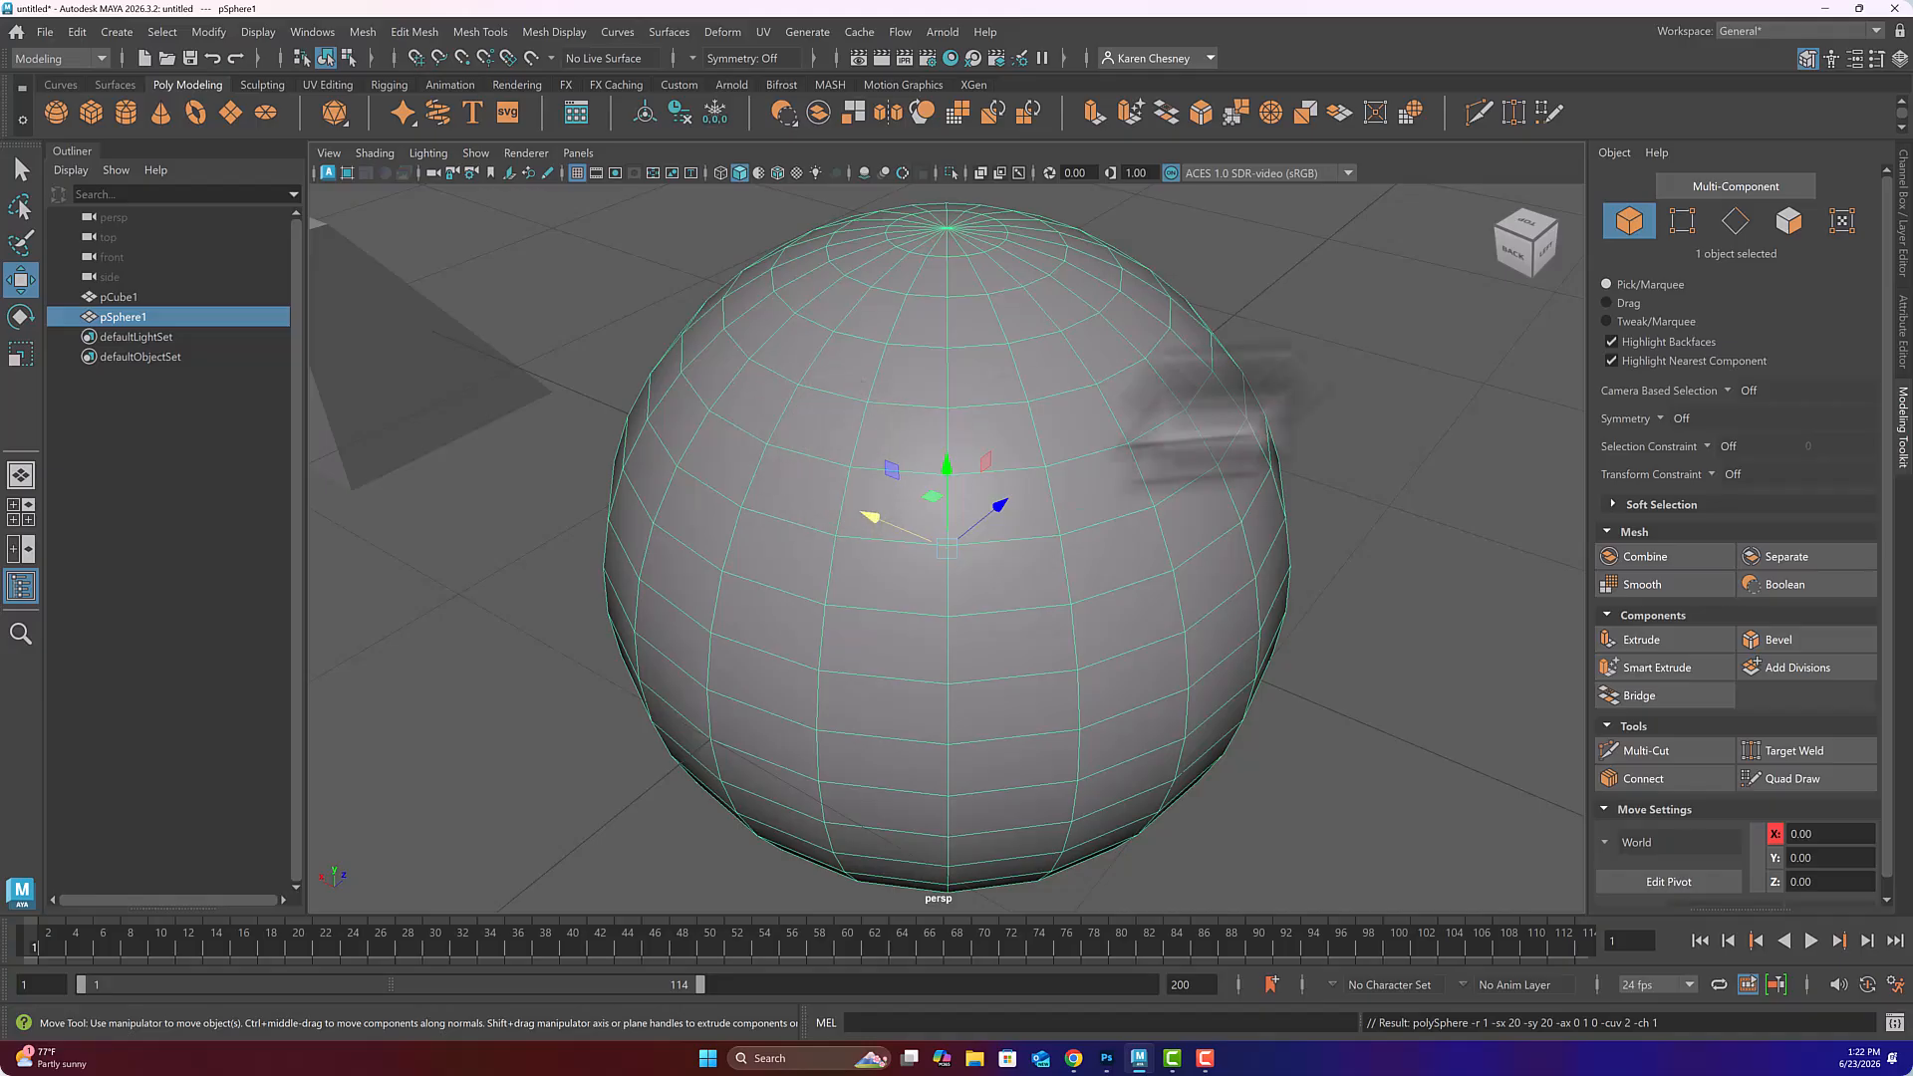
- Switch to face selection and select seven scattered faces on the near side of the sphere
{"action": "left_click", "coordinate": [1788, 220]}
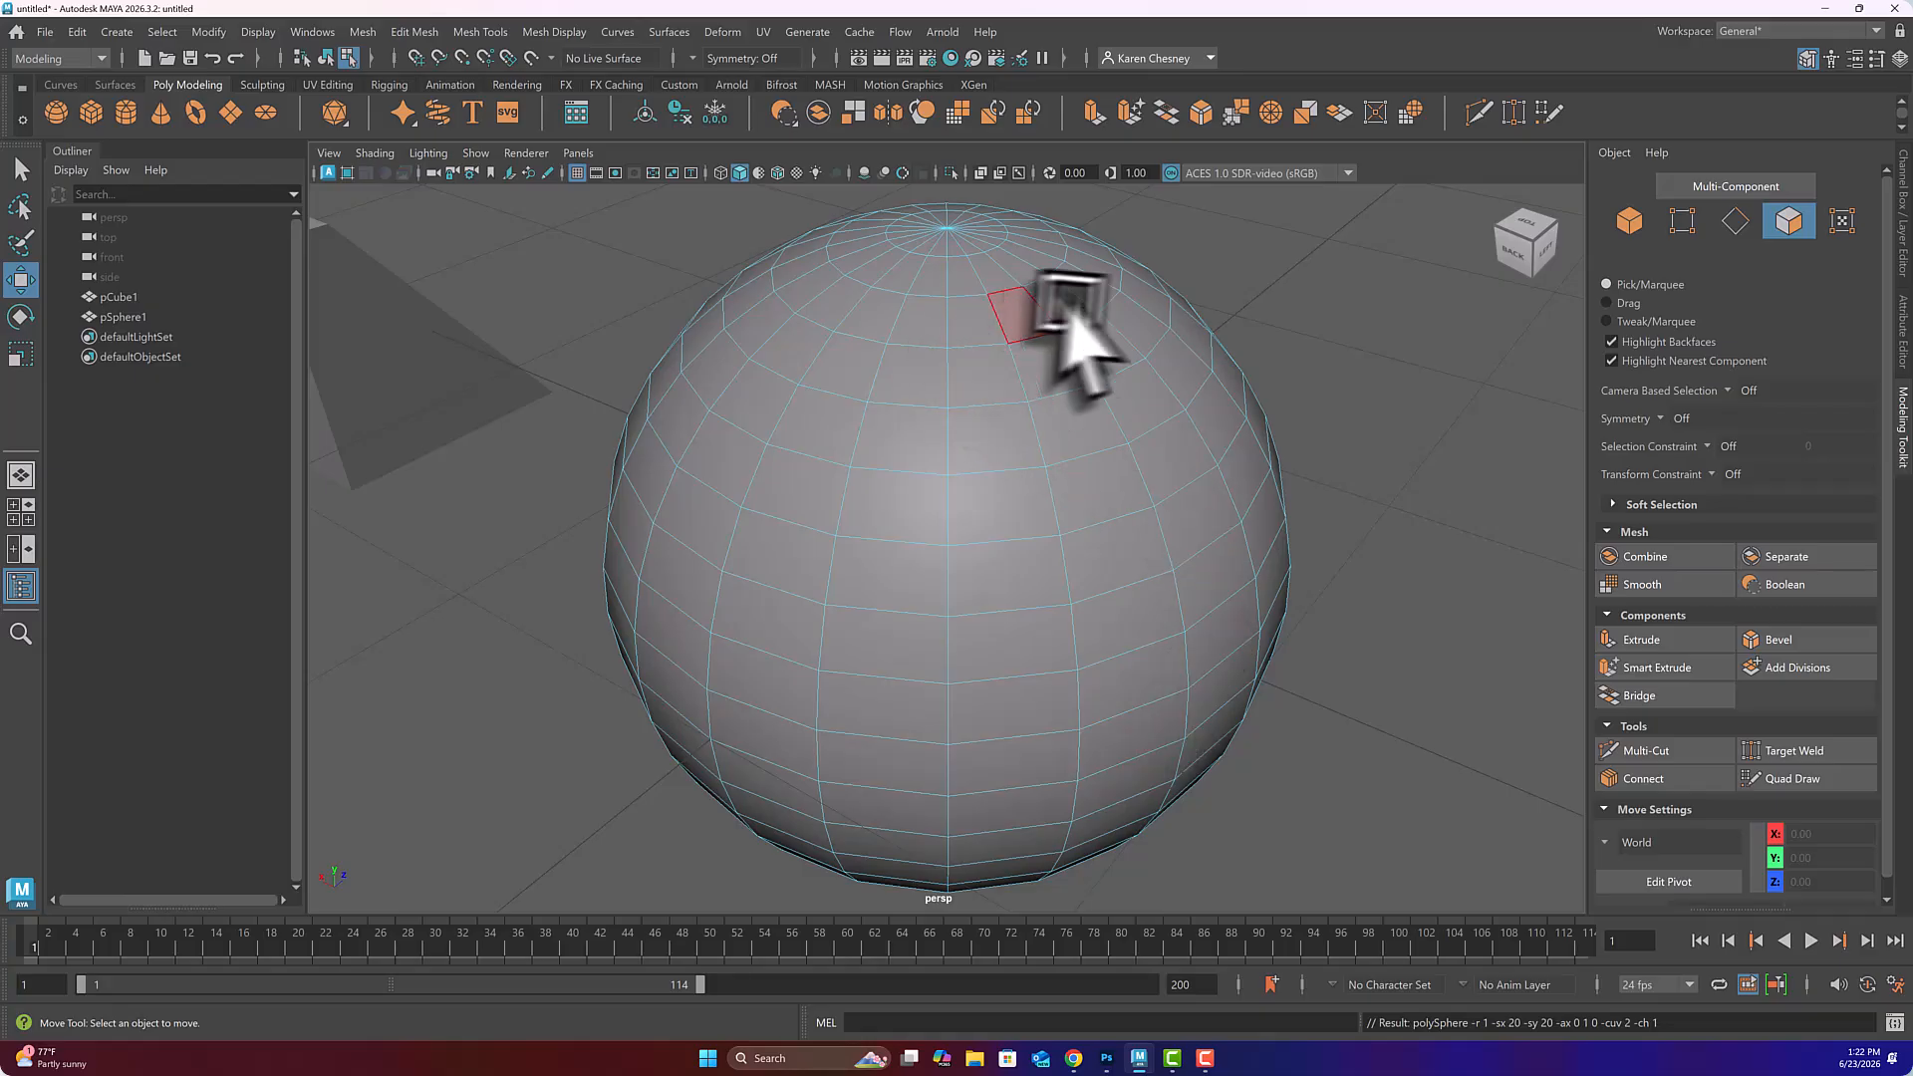
{"action": "left_click", "coordinate": [1095, 488]}
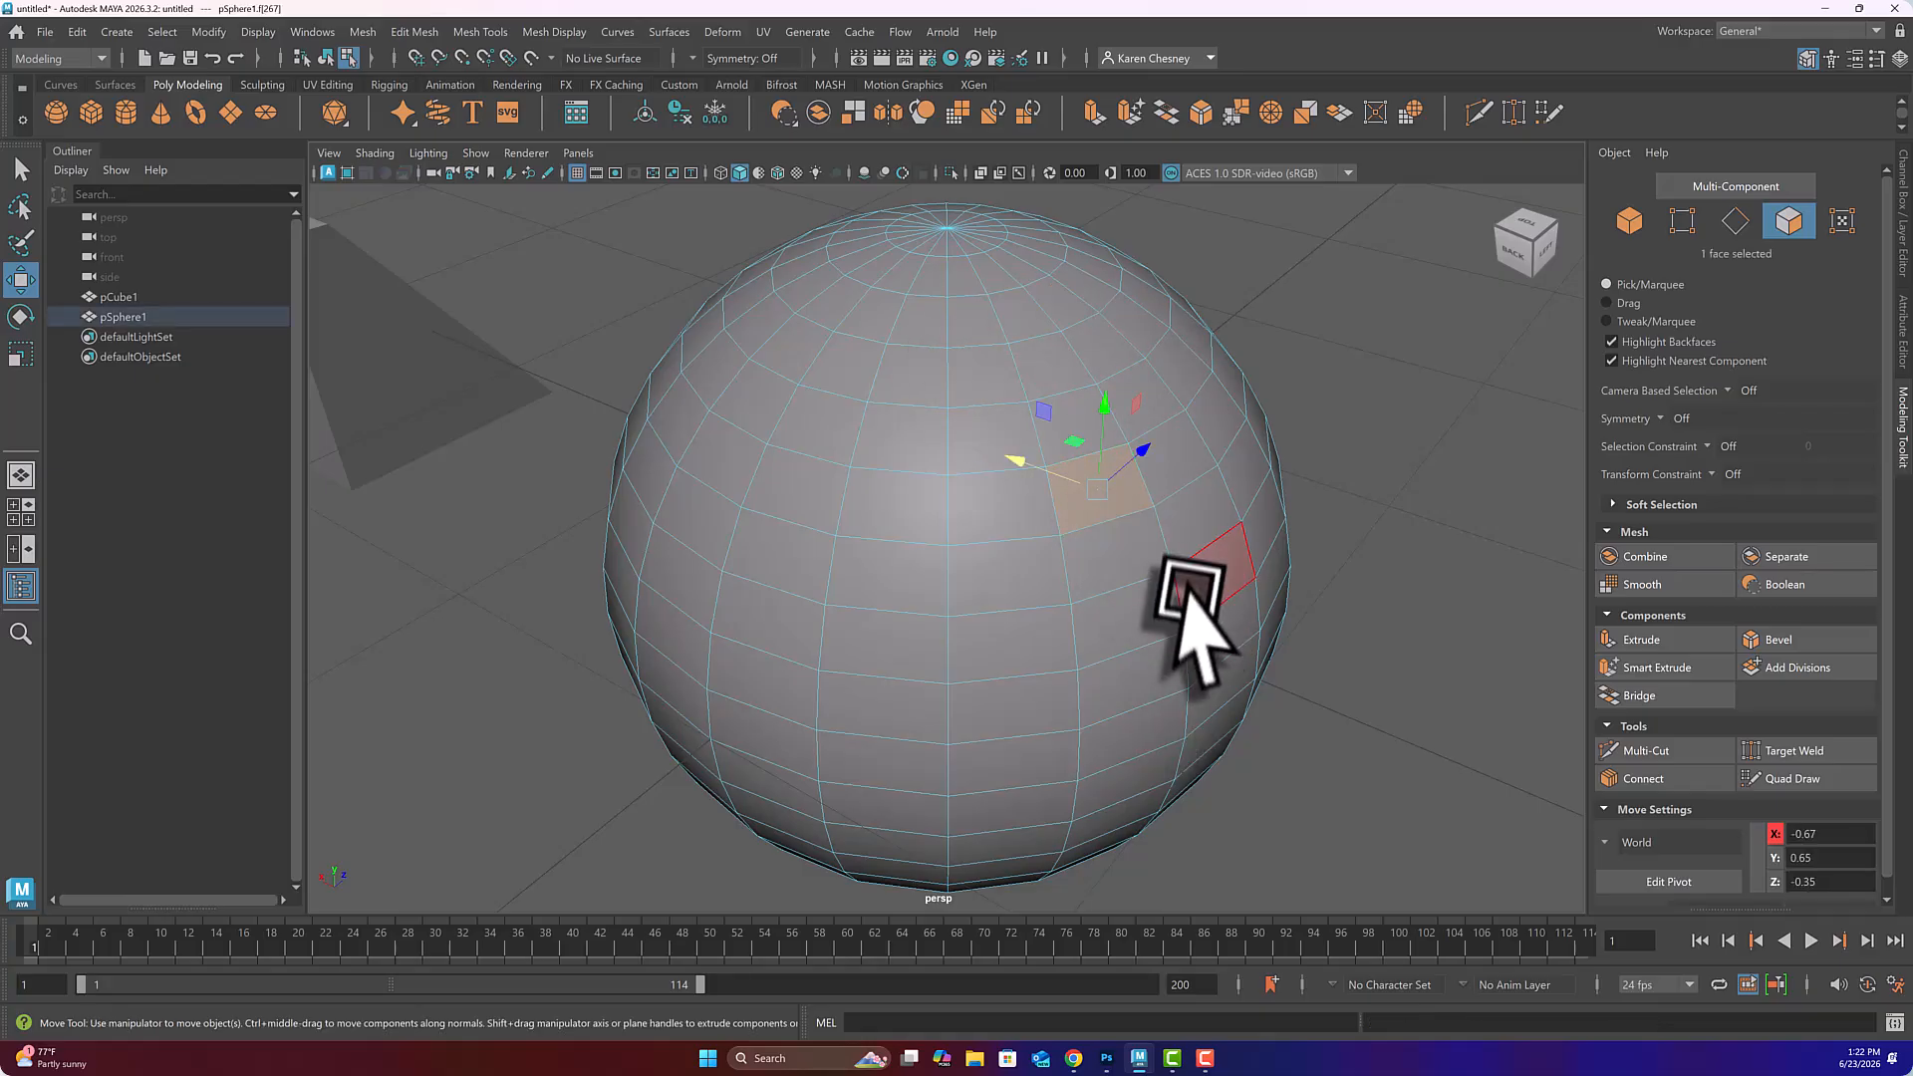
{"action": "left_click", "coordinate": [1129, 567], "text": "shift"}
{"action": "left_click", "coordinate": [1142, 619], "text": "shift"}
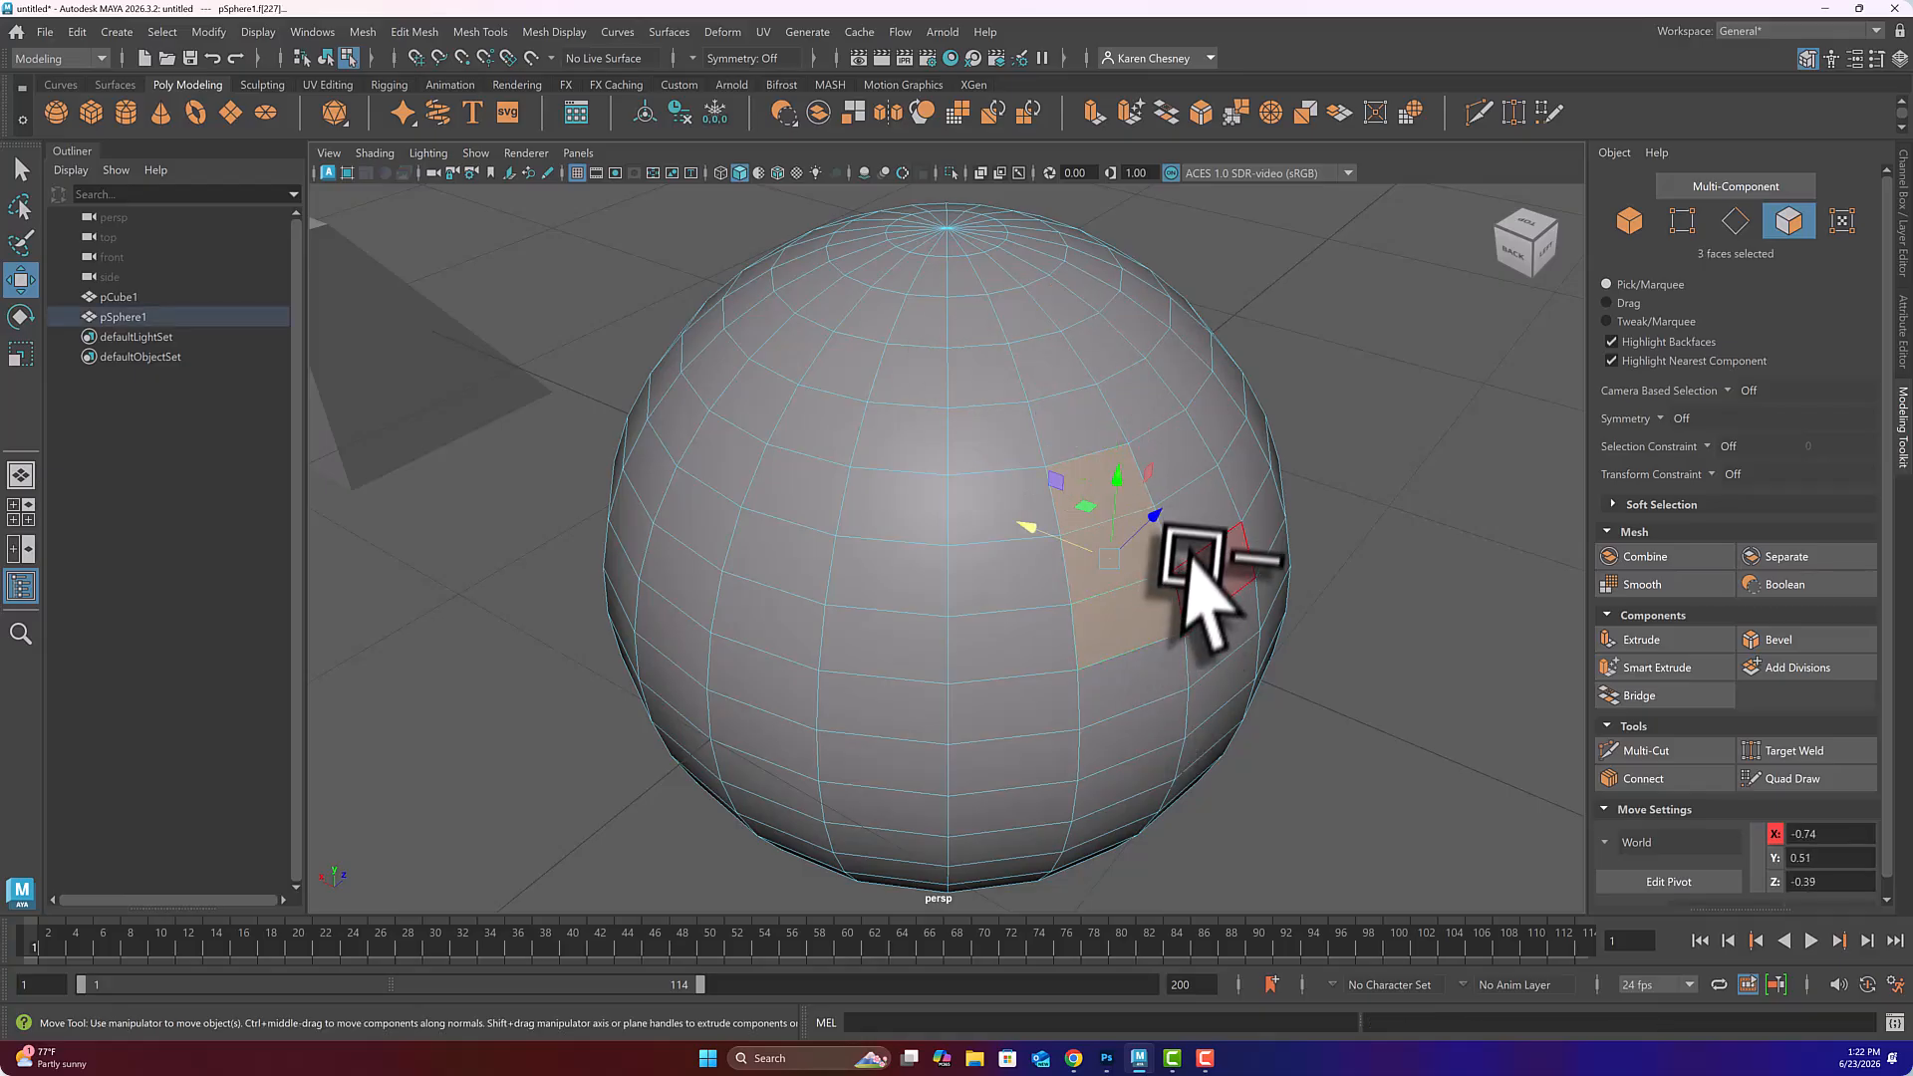
{"action": "left_click", "coordinate": [1041, 363], "text": "shift"}
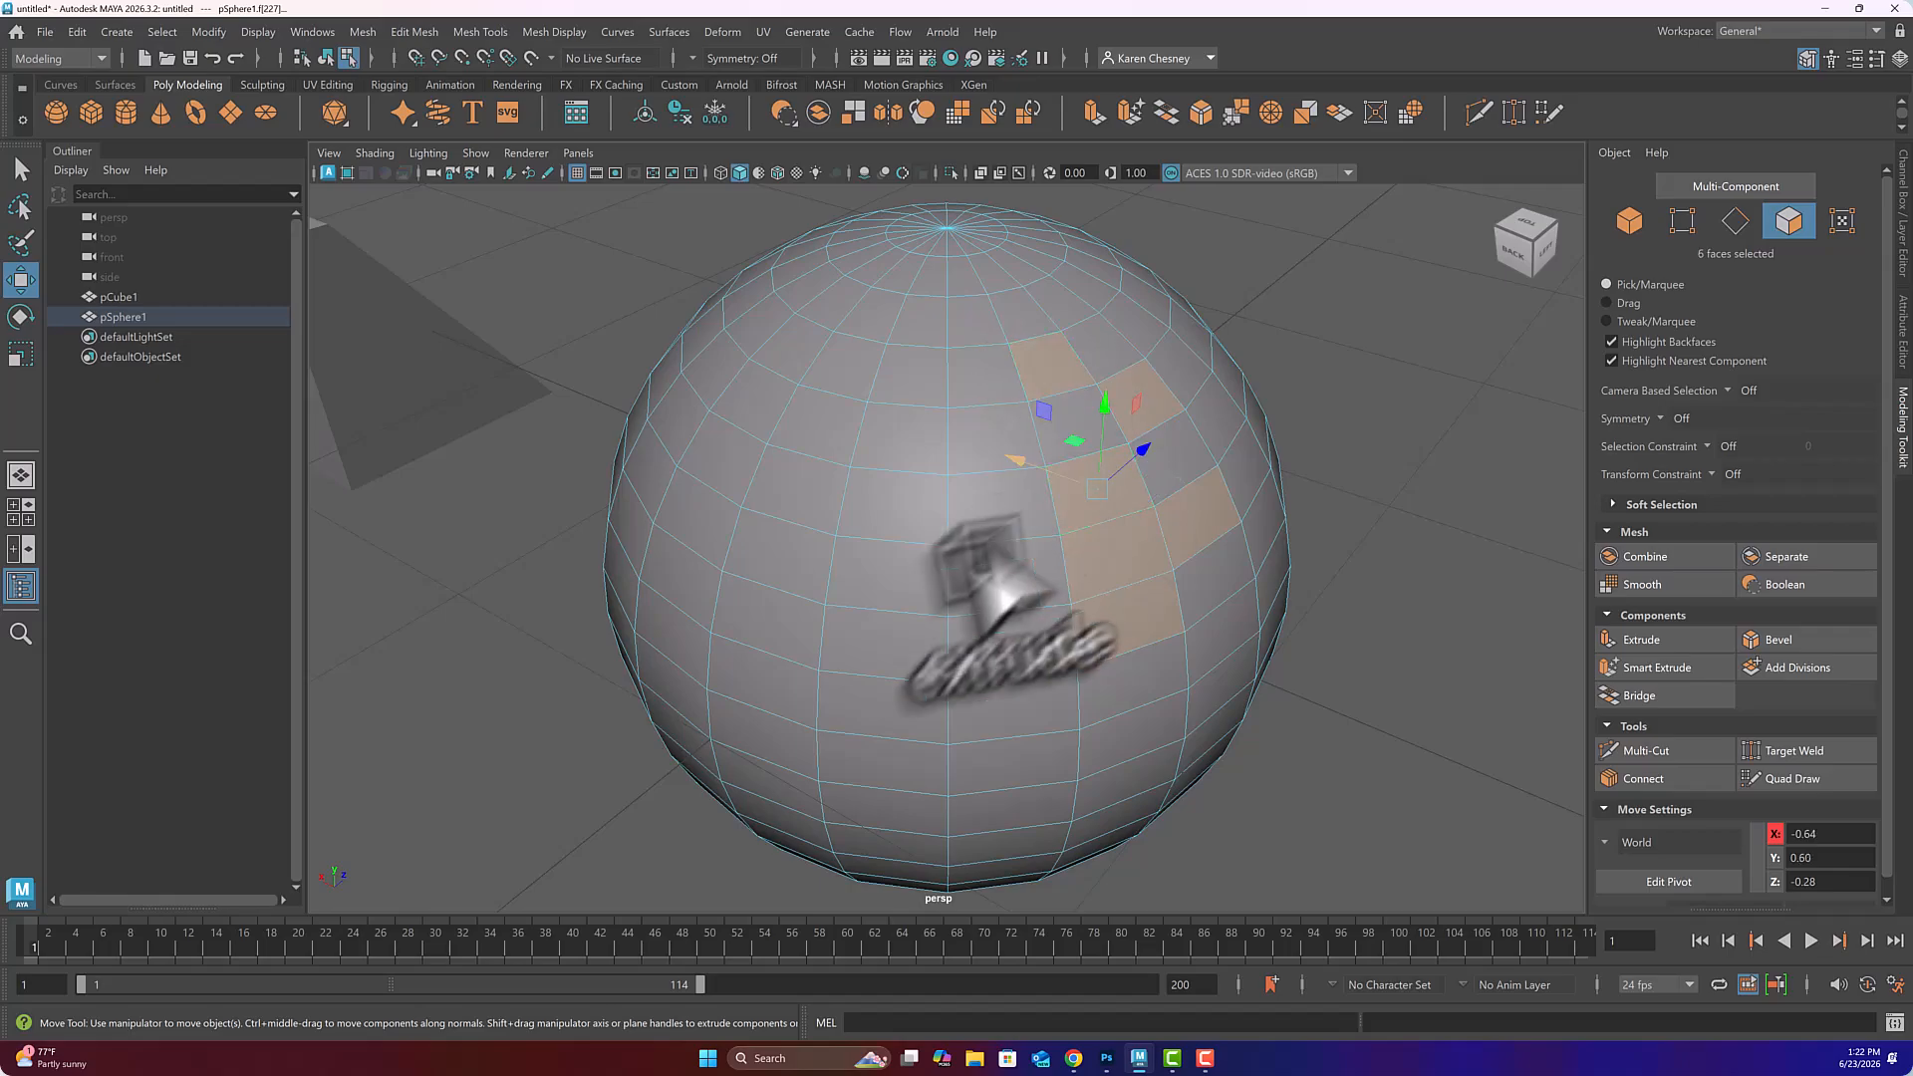
{"action": "left_click", "coordinate": [877, 573], "text": "shift"}
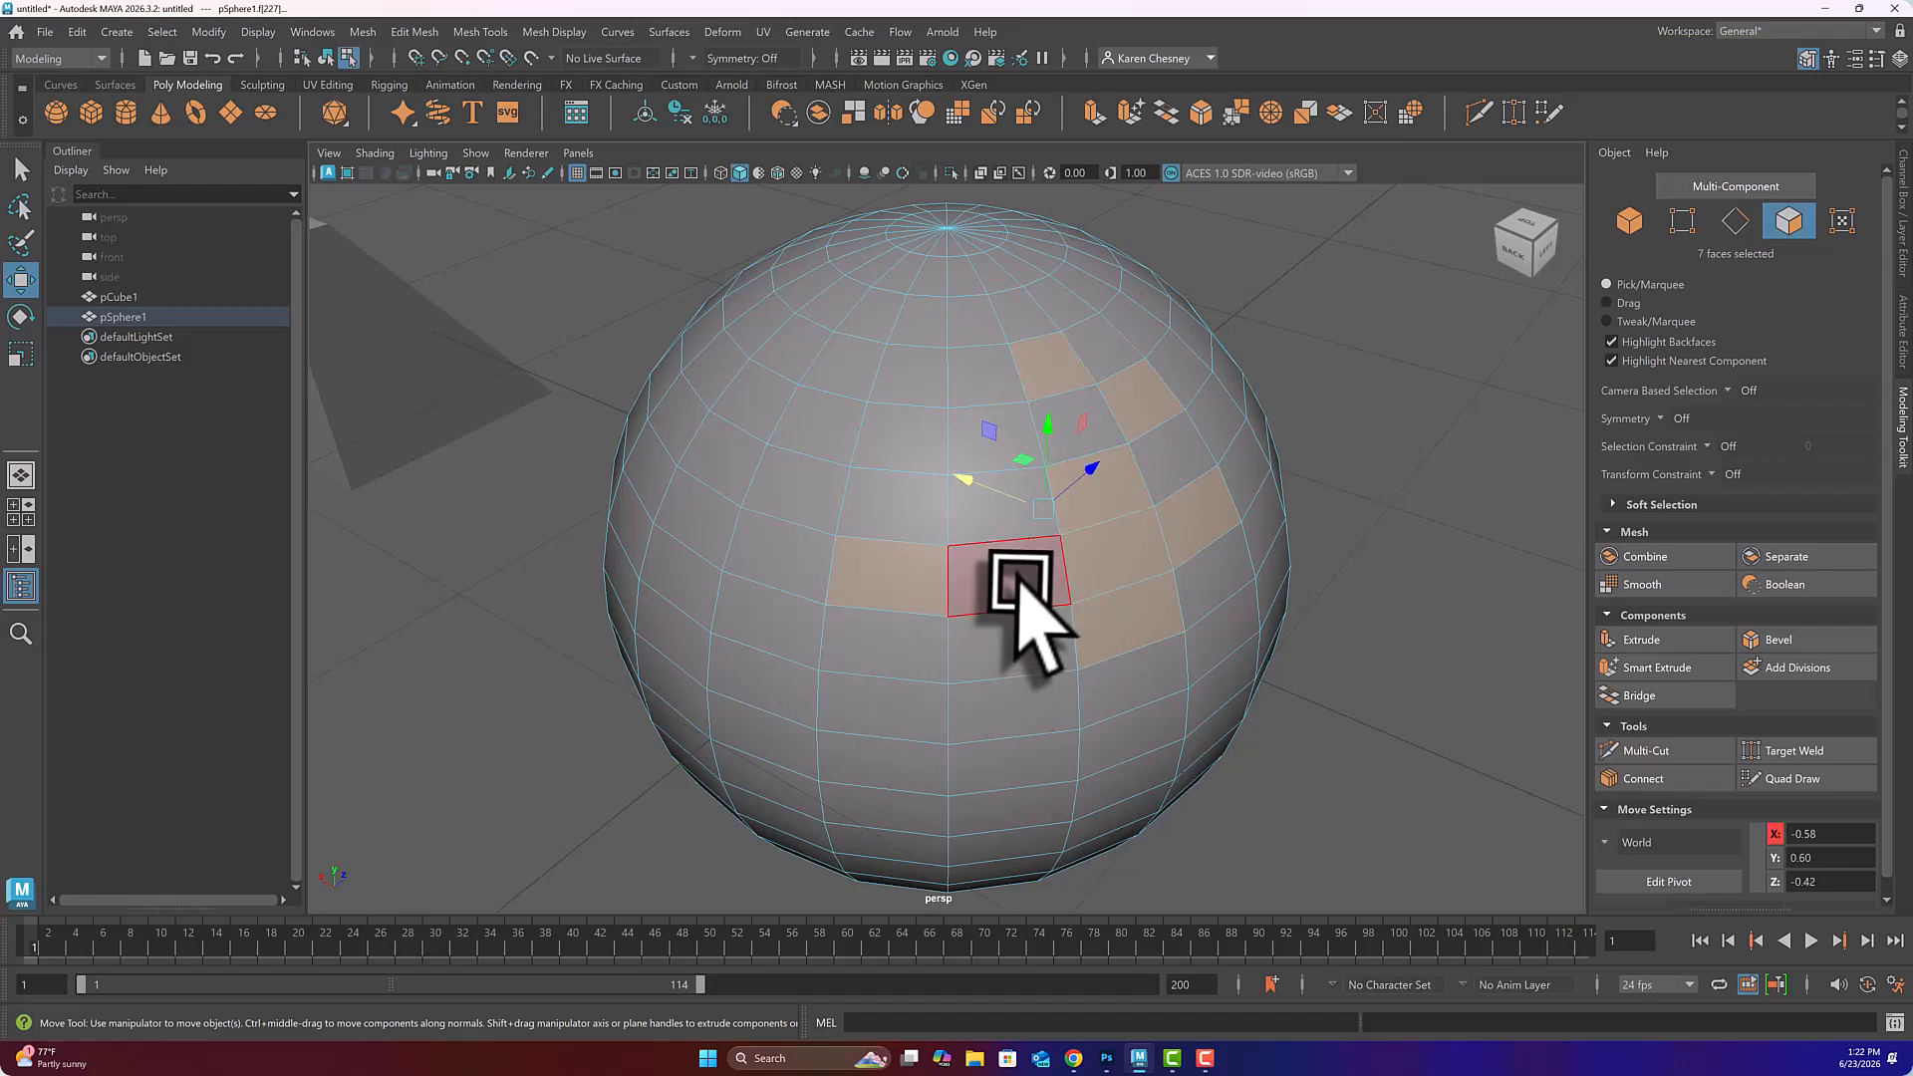
- Rotate the seven selected sphere faces slightly around several axes with the Rotate tool
{"action": "left_click_drag", "start_coordinate": [1018, 583], "coordinate": [1046, 543], "text": "alt"}
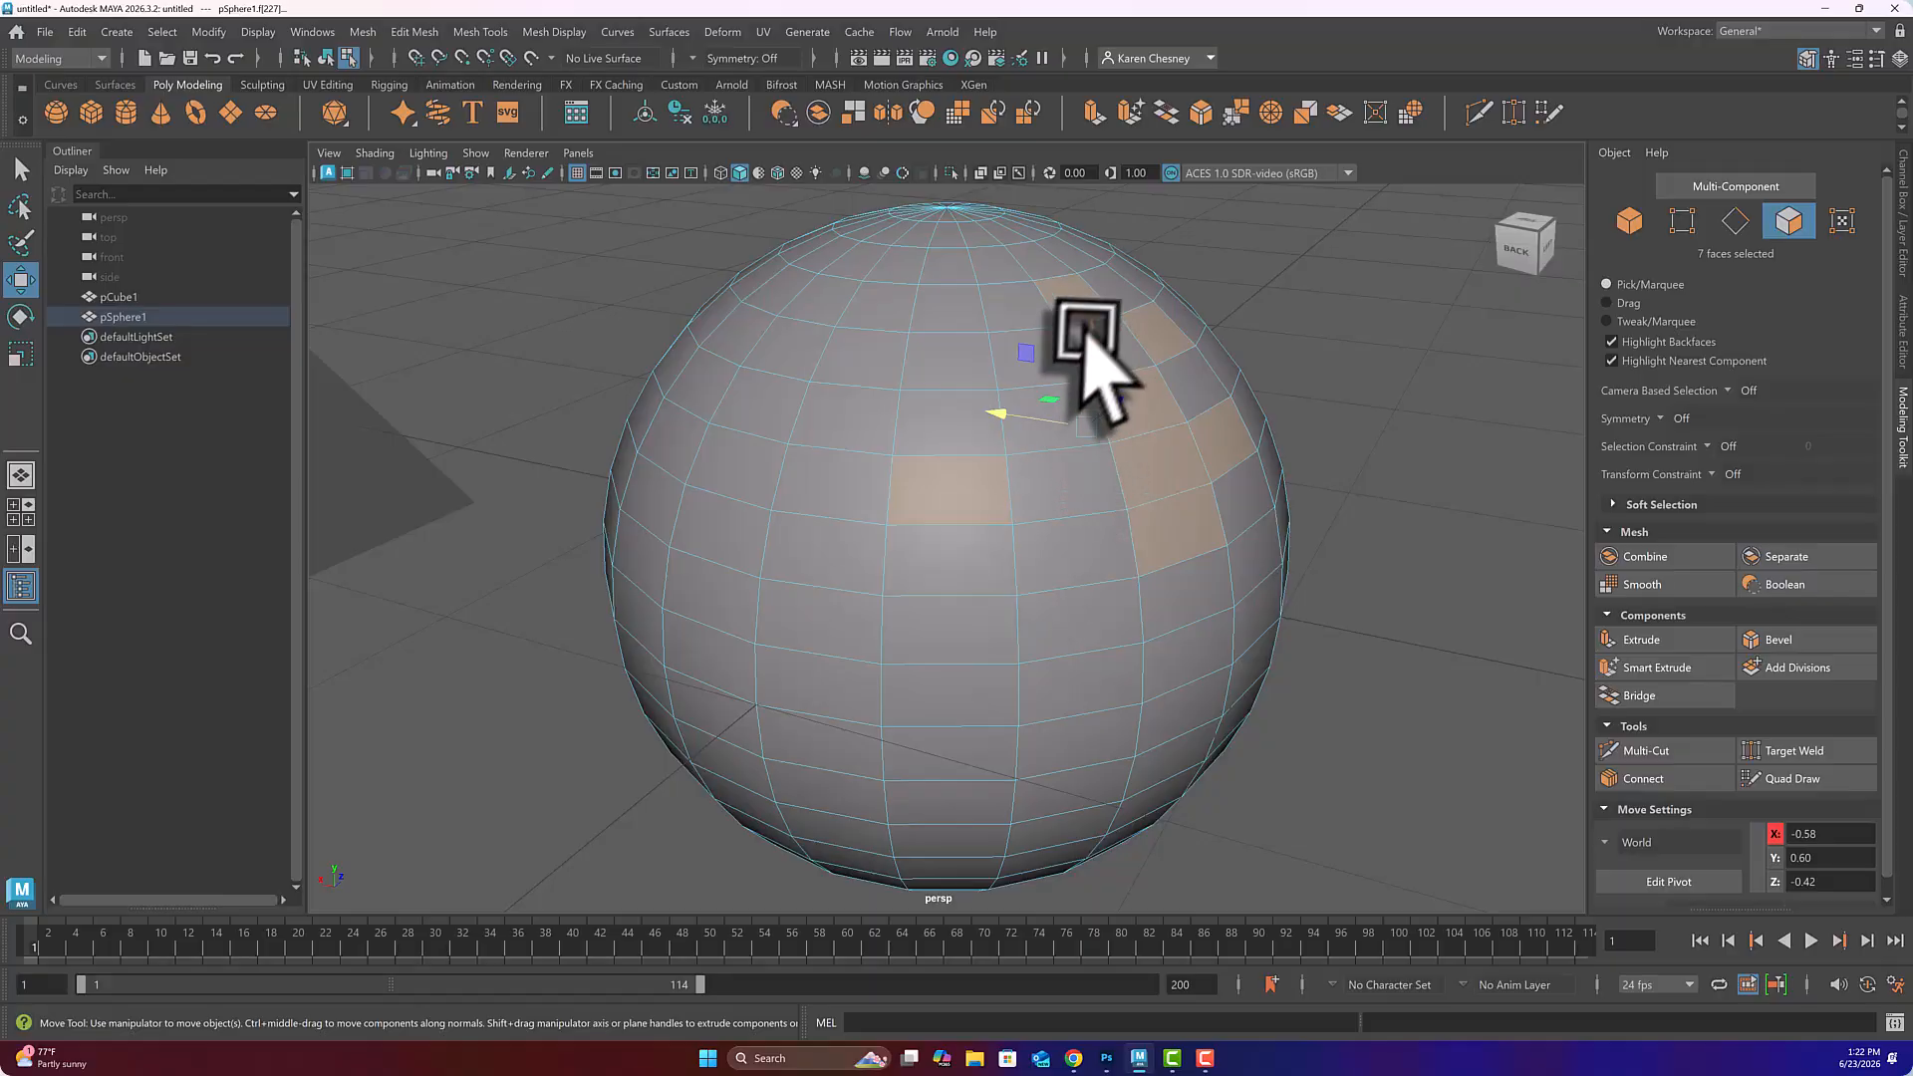
{"action": "mouse_move", "coordinate": [1087, 328]}
{"action": "left_mouse_down"}
{"action": "mouse_move", "coordinate": [1085, 358]}
{"action": "mouse_move", "coordinate": [1089, 290]}
{"action": "mouse_move", "coordinate": [1091, 328]}
{"action": "left_mouse_up"}
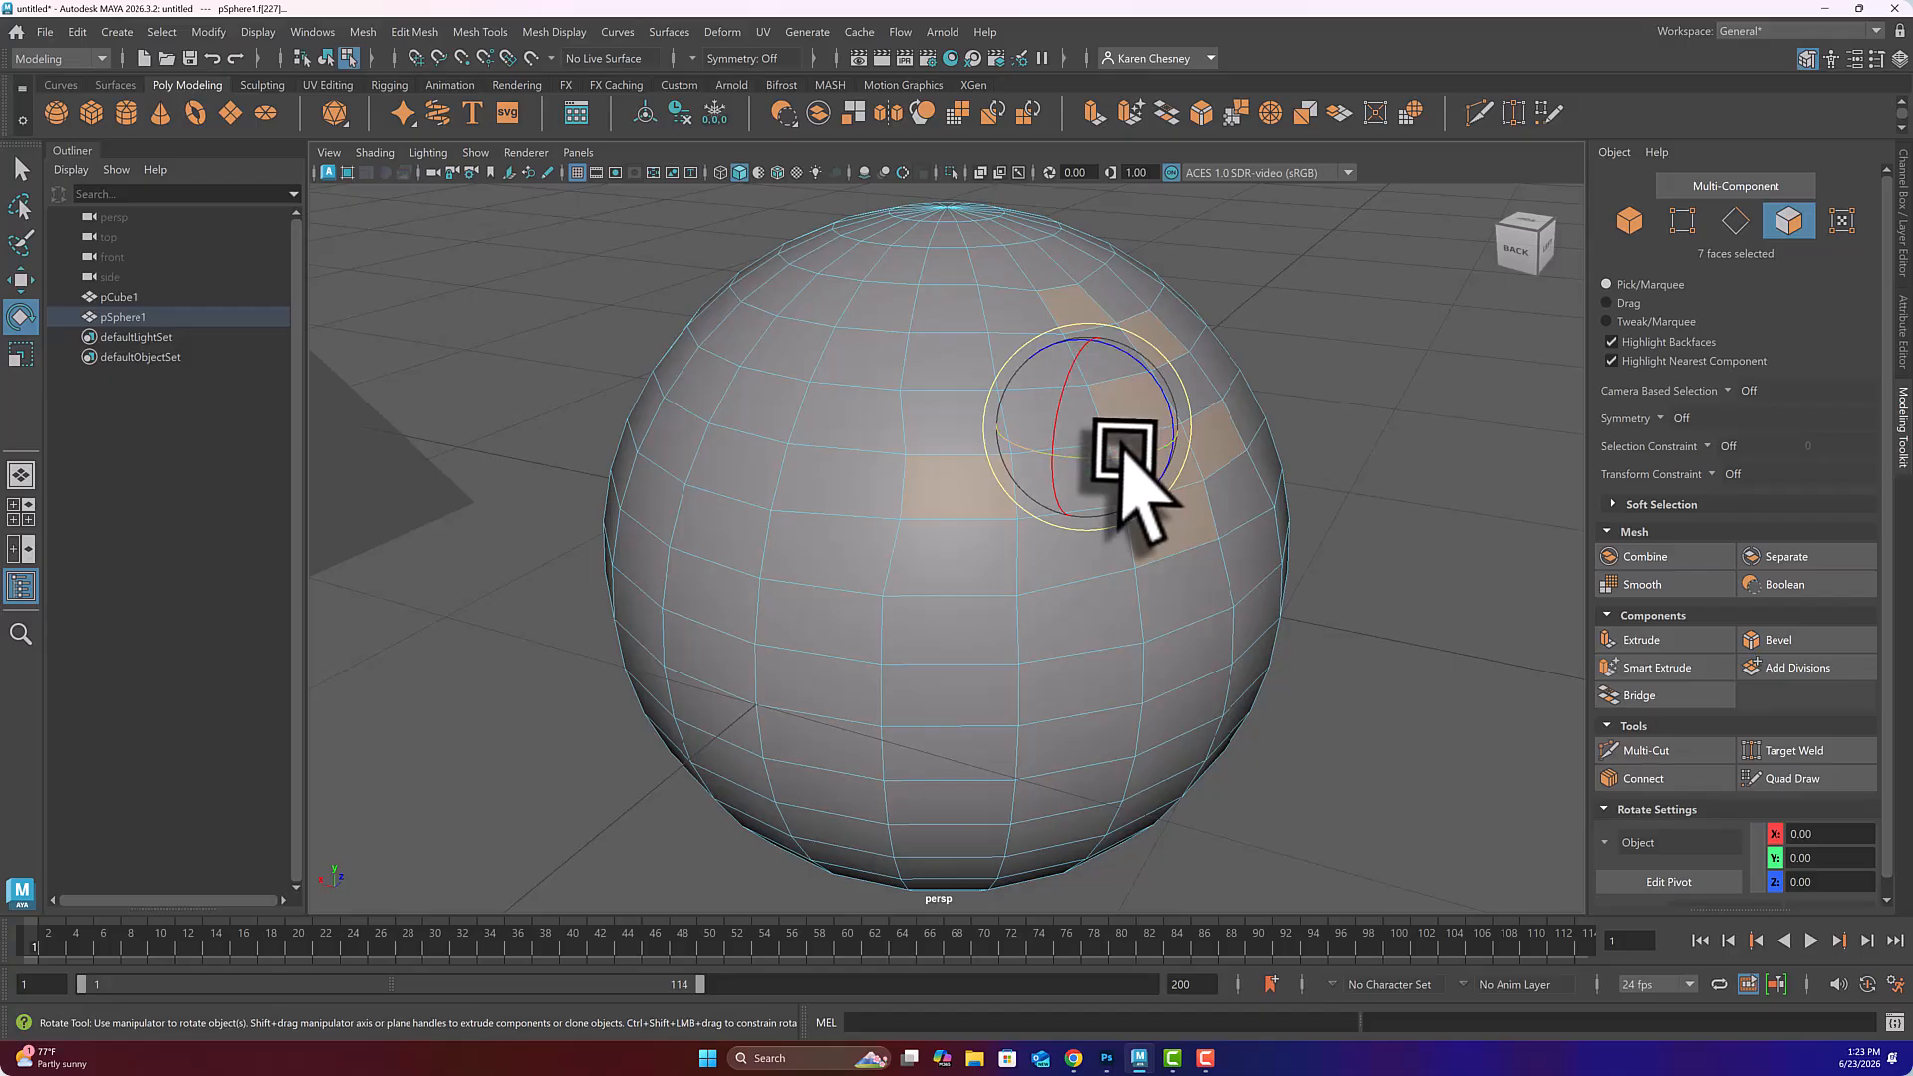
{"action": "mouse_move", "coordinate": [1124, 453]}
{"action": "left_mouse_down"}
{"action": "mouse_move", "coordinate": [1076, 450]}
{"action": "mouse_move", "coordinate": [1108, 454]}
{"action": "left_mouse_up"}
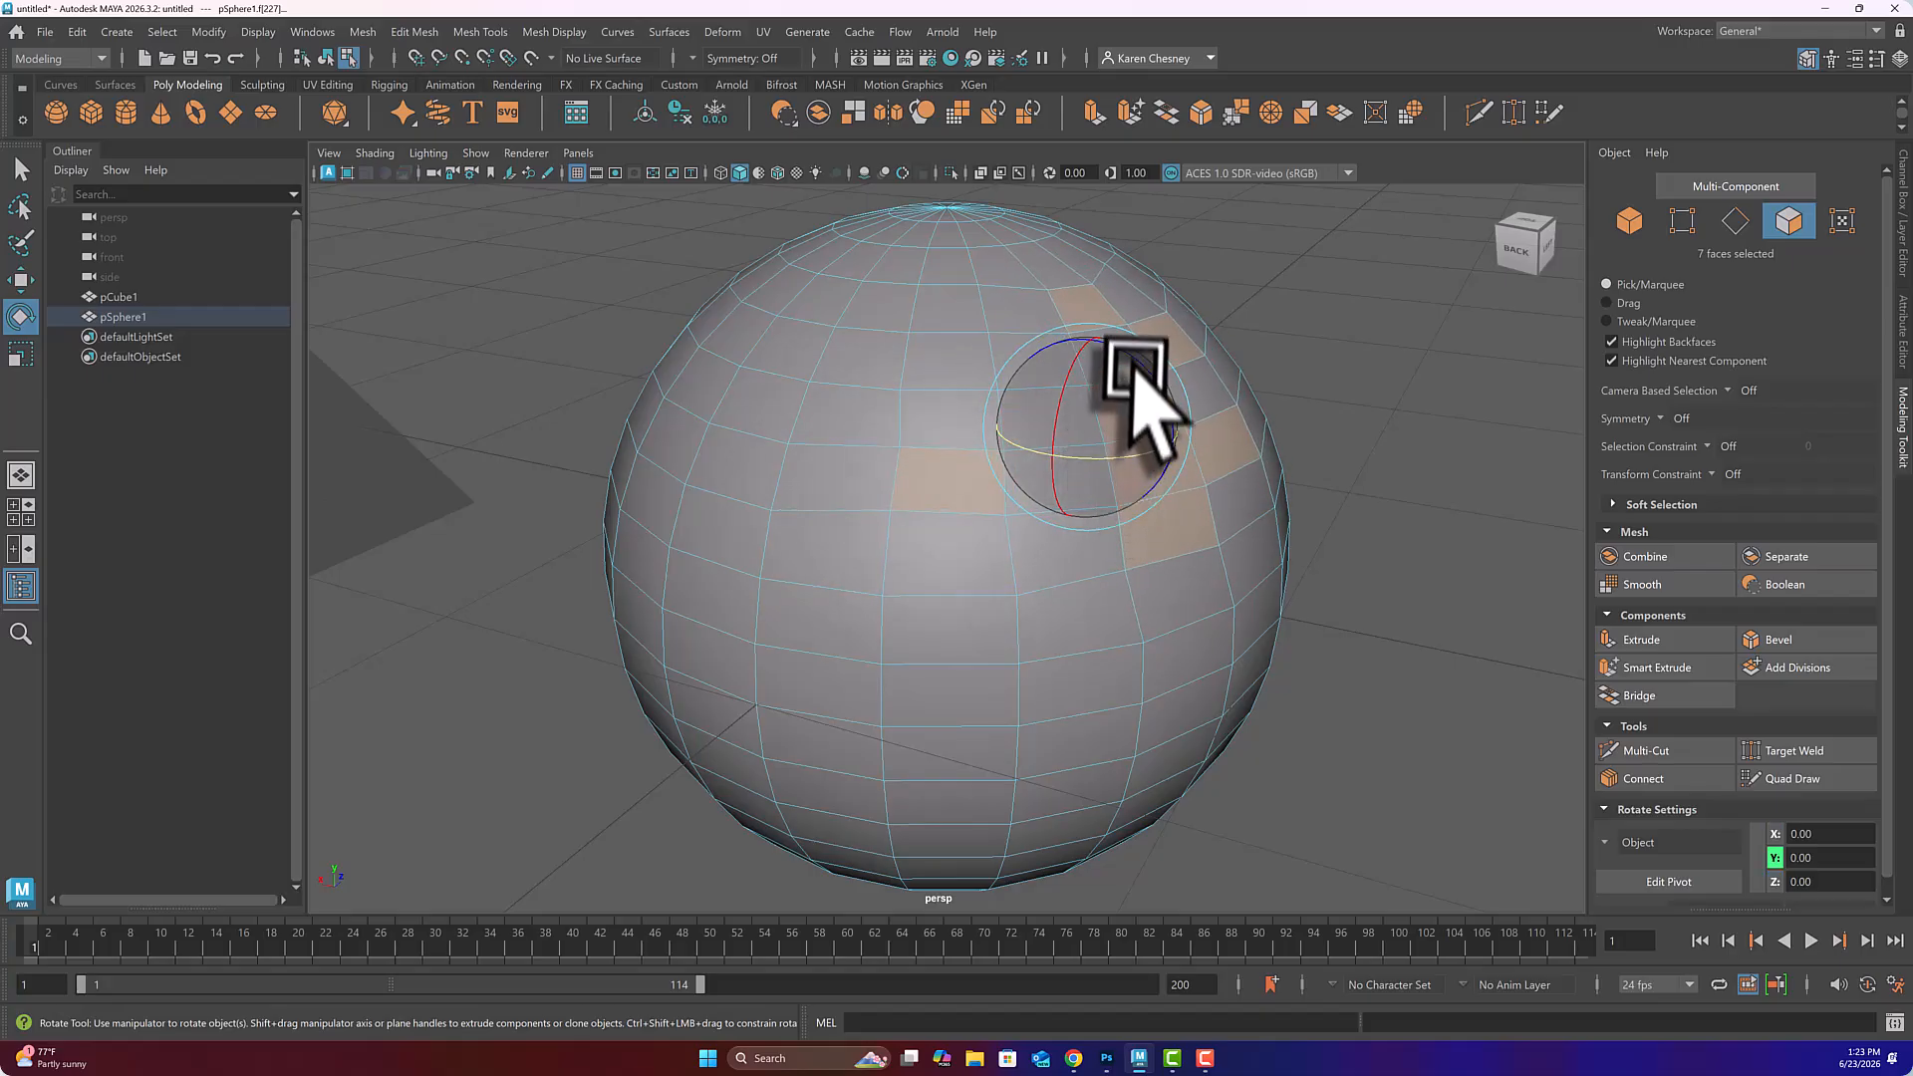
{"action": "left_click_drag", "start_coordinate": [1136, 373], "coordinate": [1064, 393]}
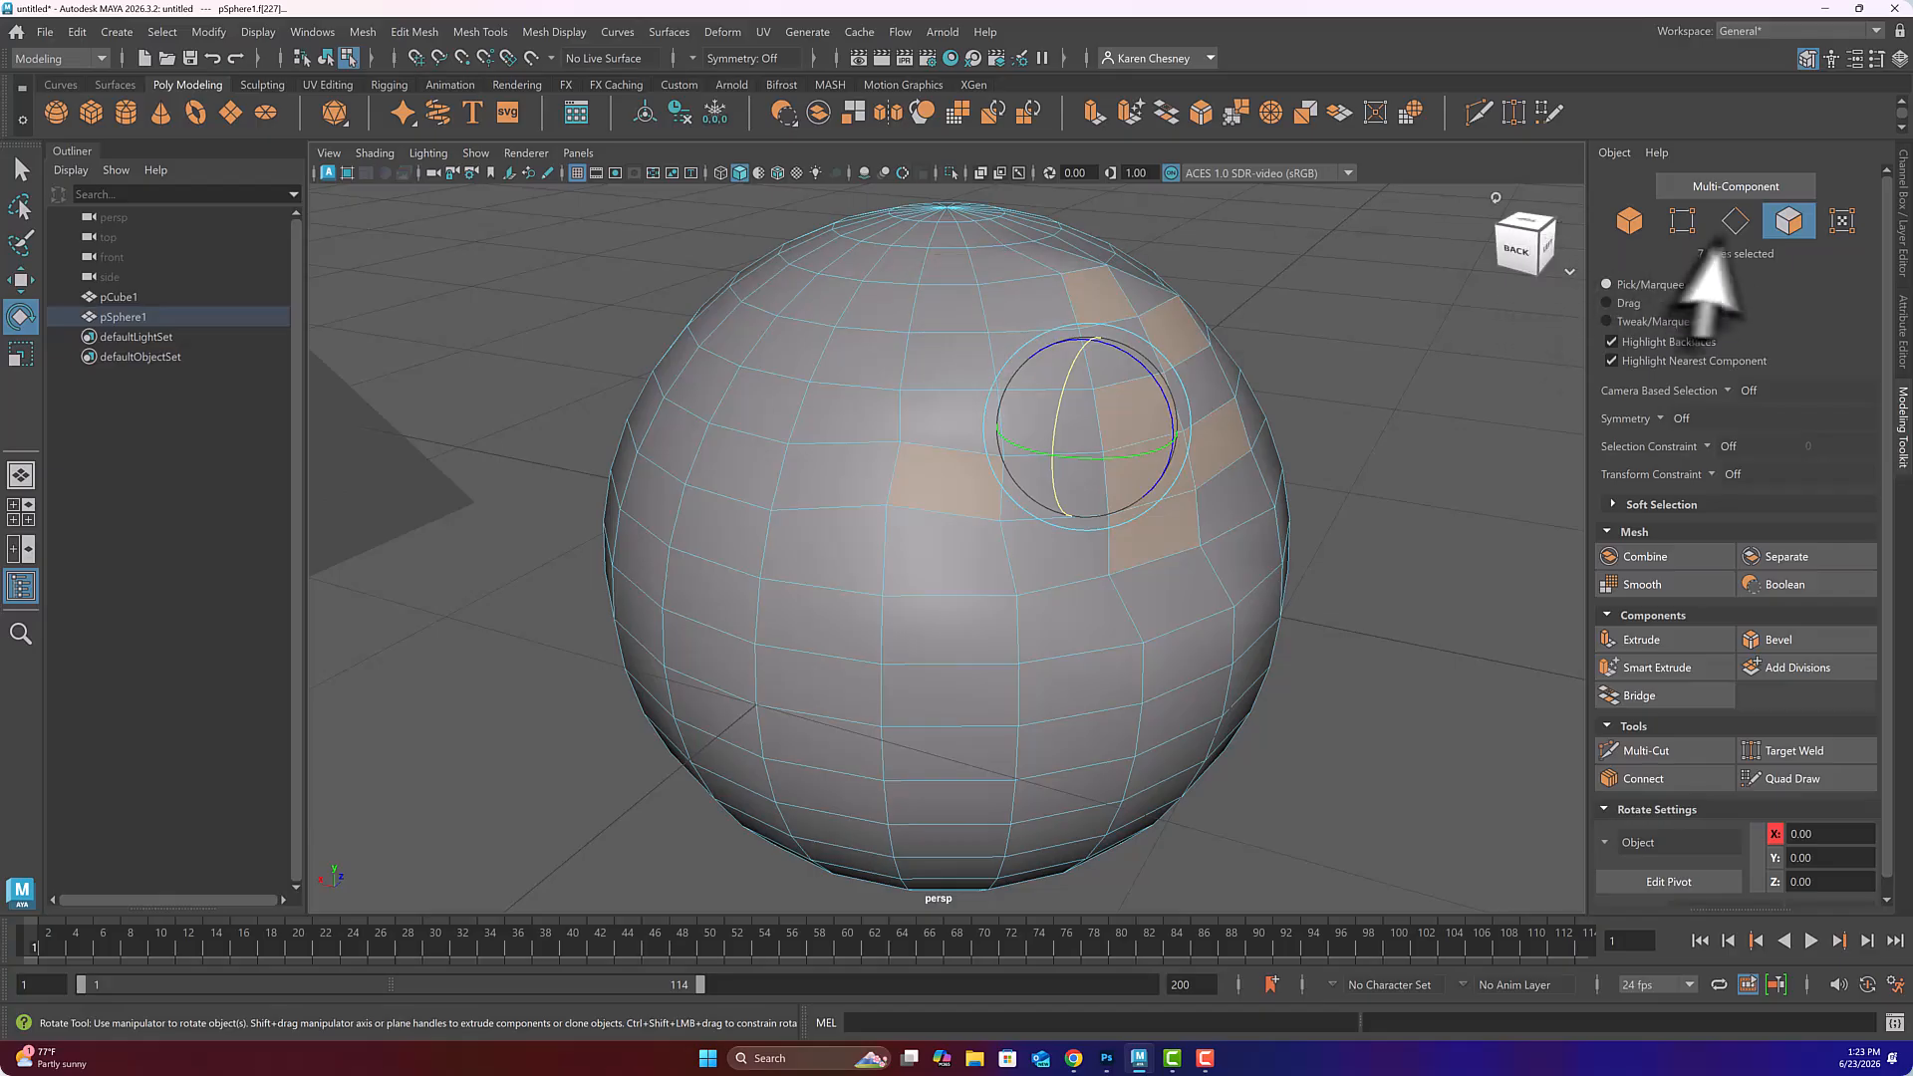
- Try edge and vertex selection on the sphere, return to edge selection and select a single edge
{"action": "left_click", "coordinate": [1735, 221]}
{"action": "left_click", "coordinate": [878, 573]}
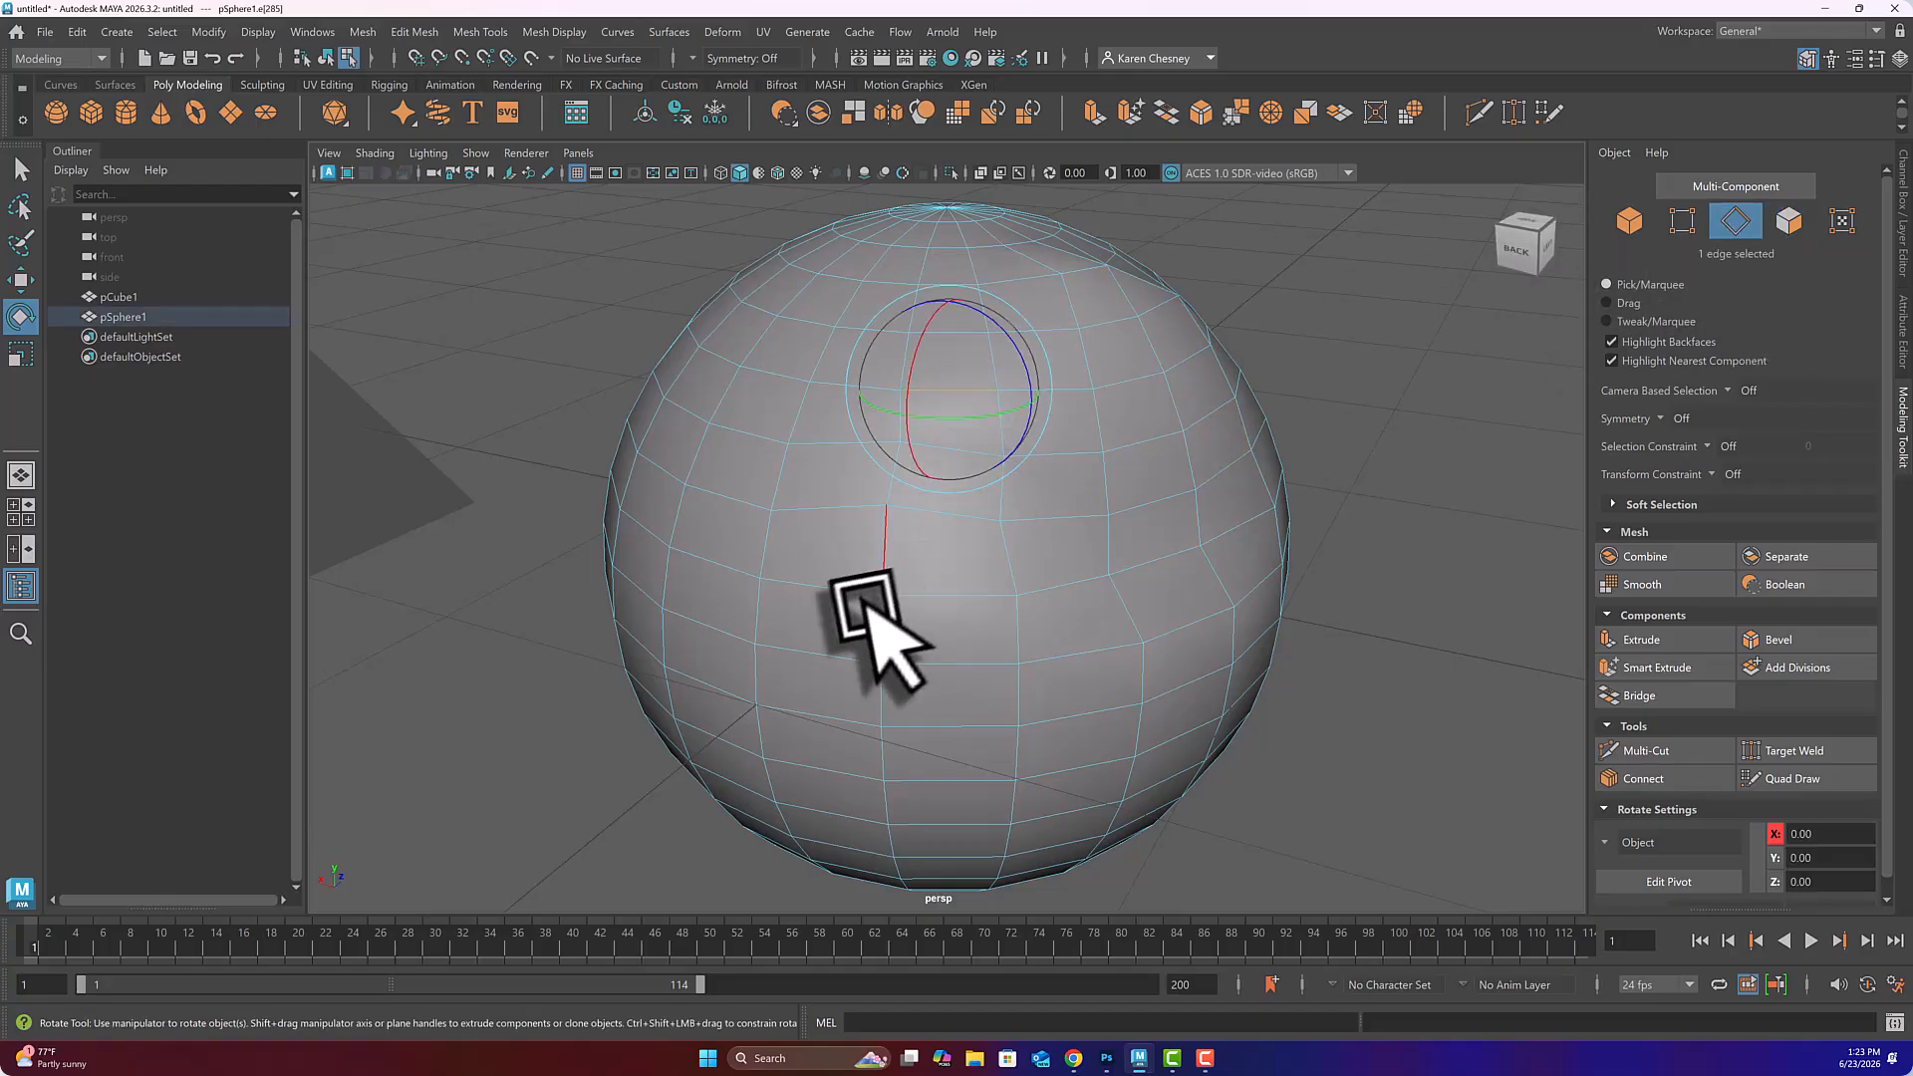
{"action": "left_click", "coordinate": [1682, 221]}
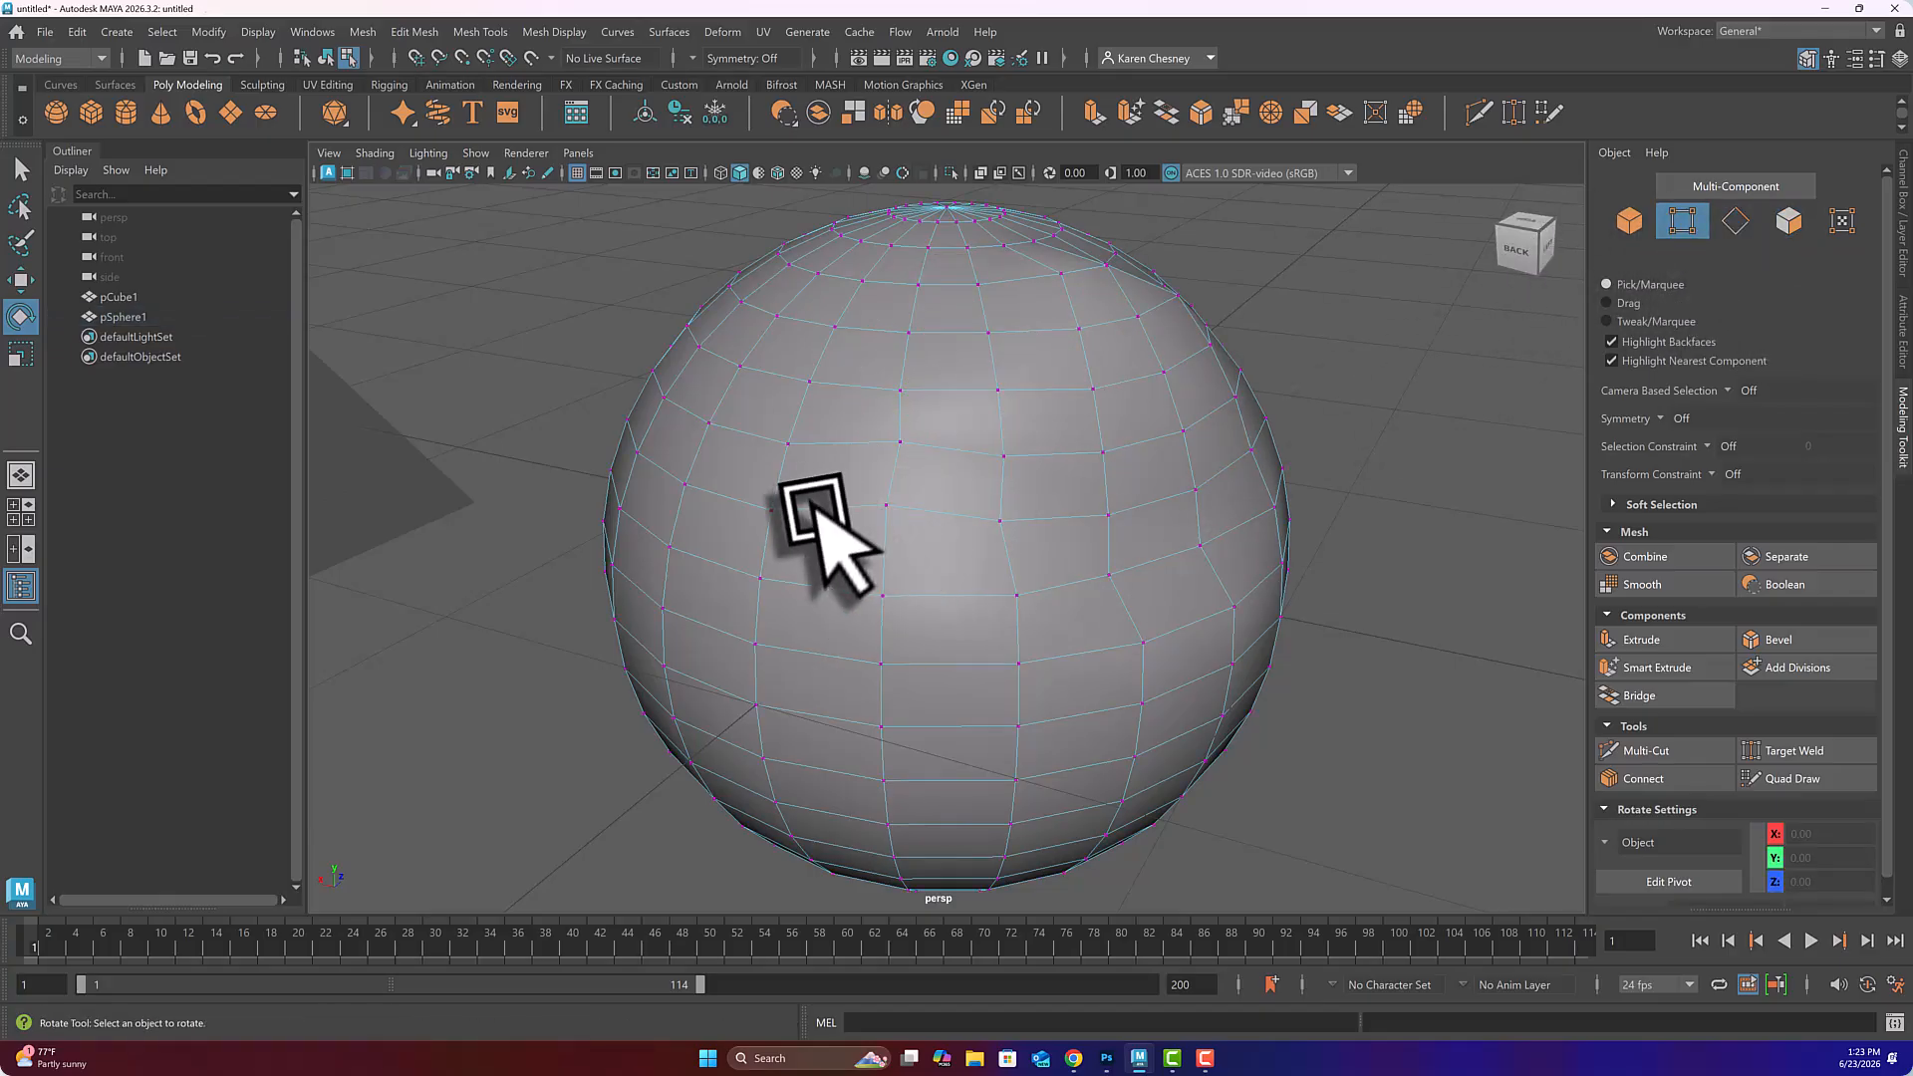
{"action": "left_click", "coordinate": [1740, 214]}
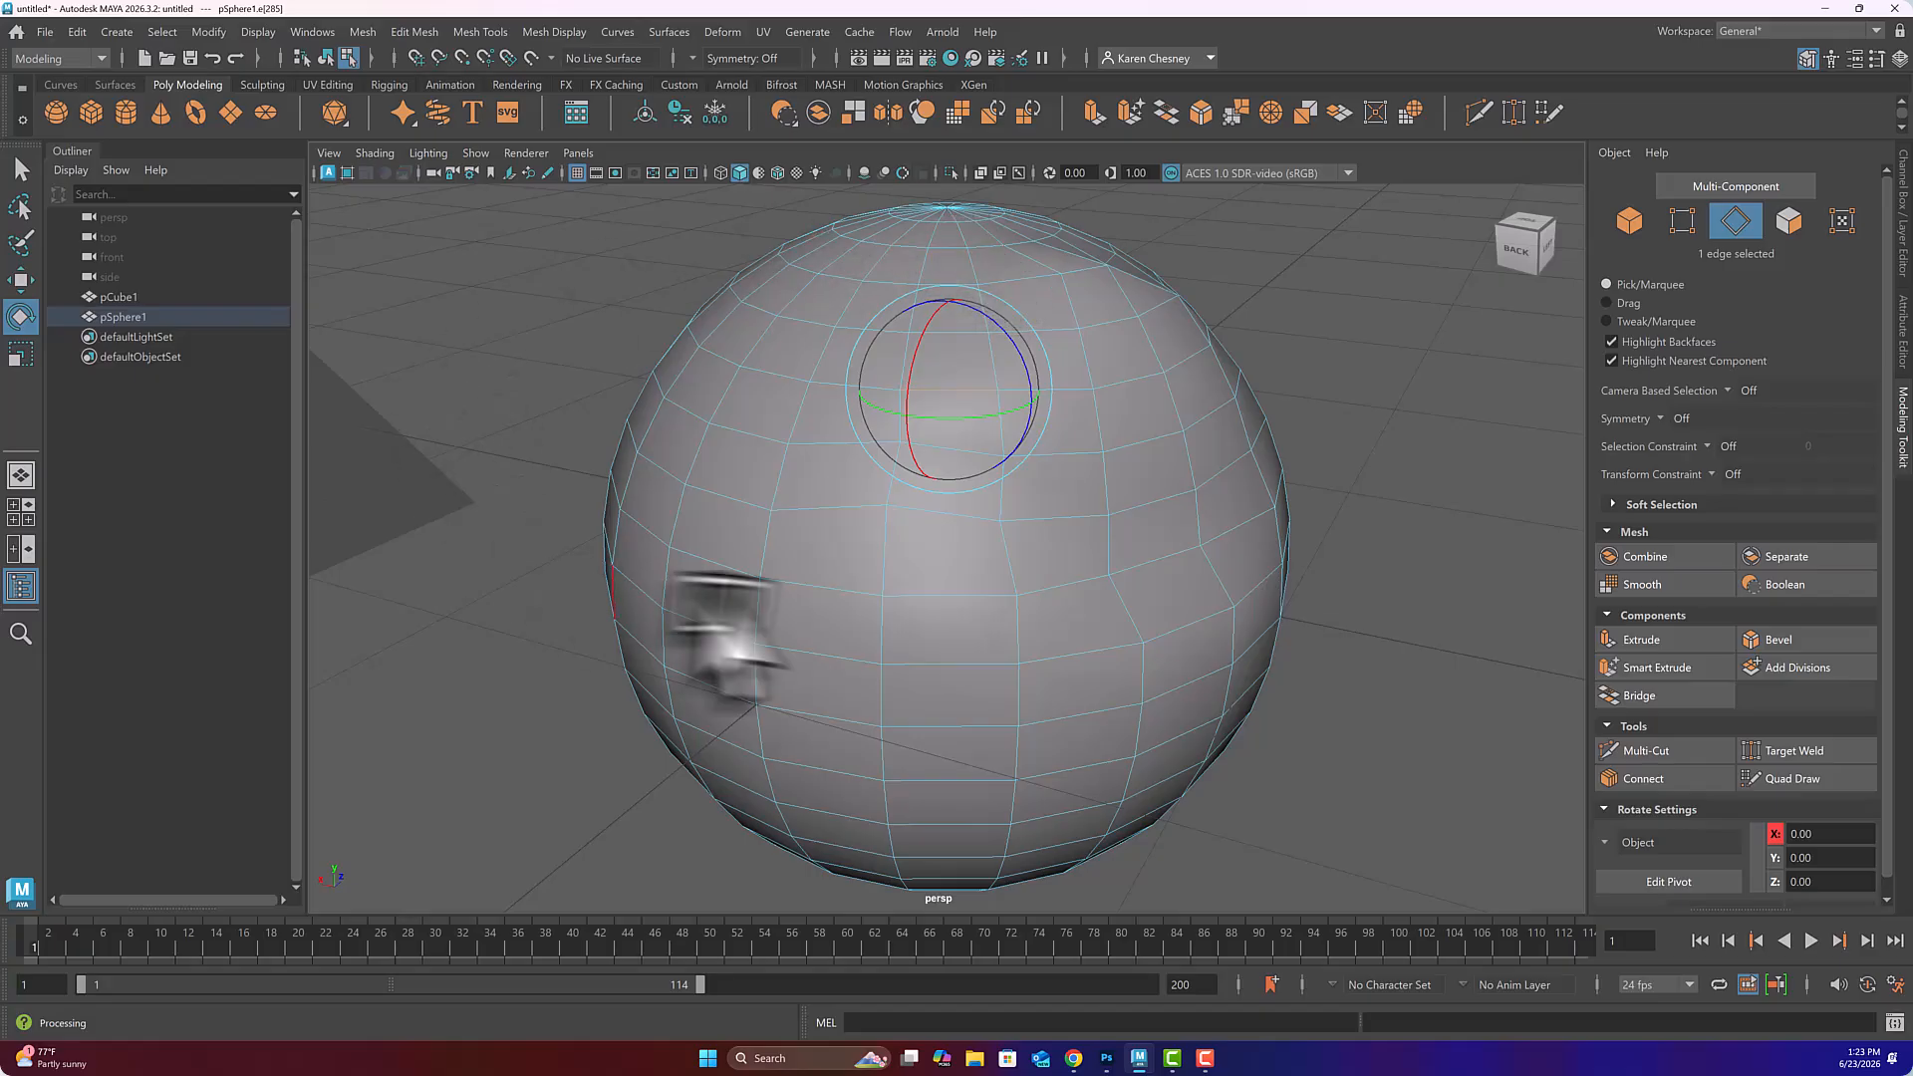
{"action": "left_click", "coordinate": [706, 560]}
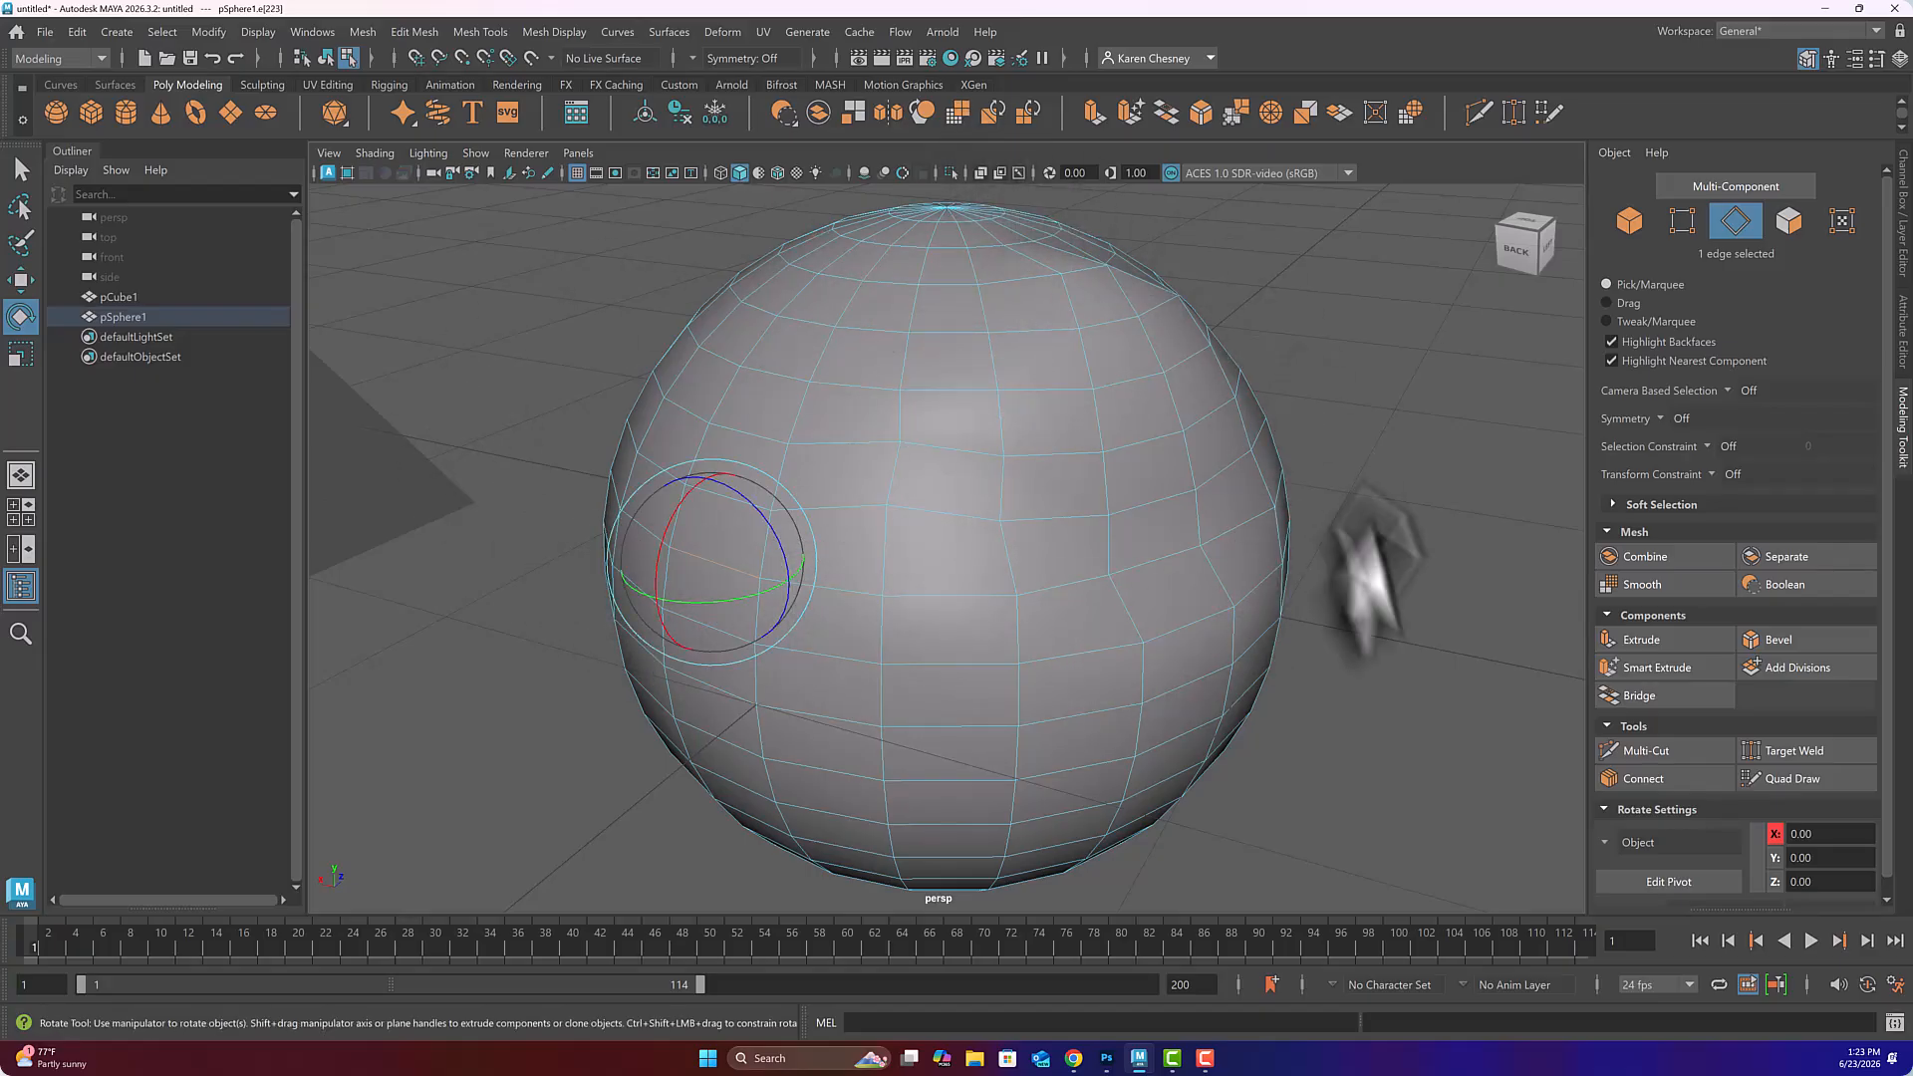
- Select a row of four adjacent edges running across the sphere's front with the Select tool
{"action": "left_click", "coordinate": [952, 595]}
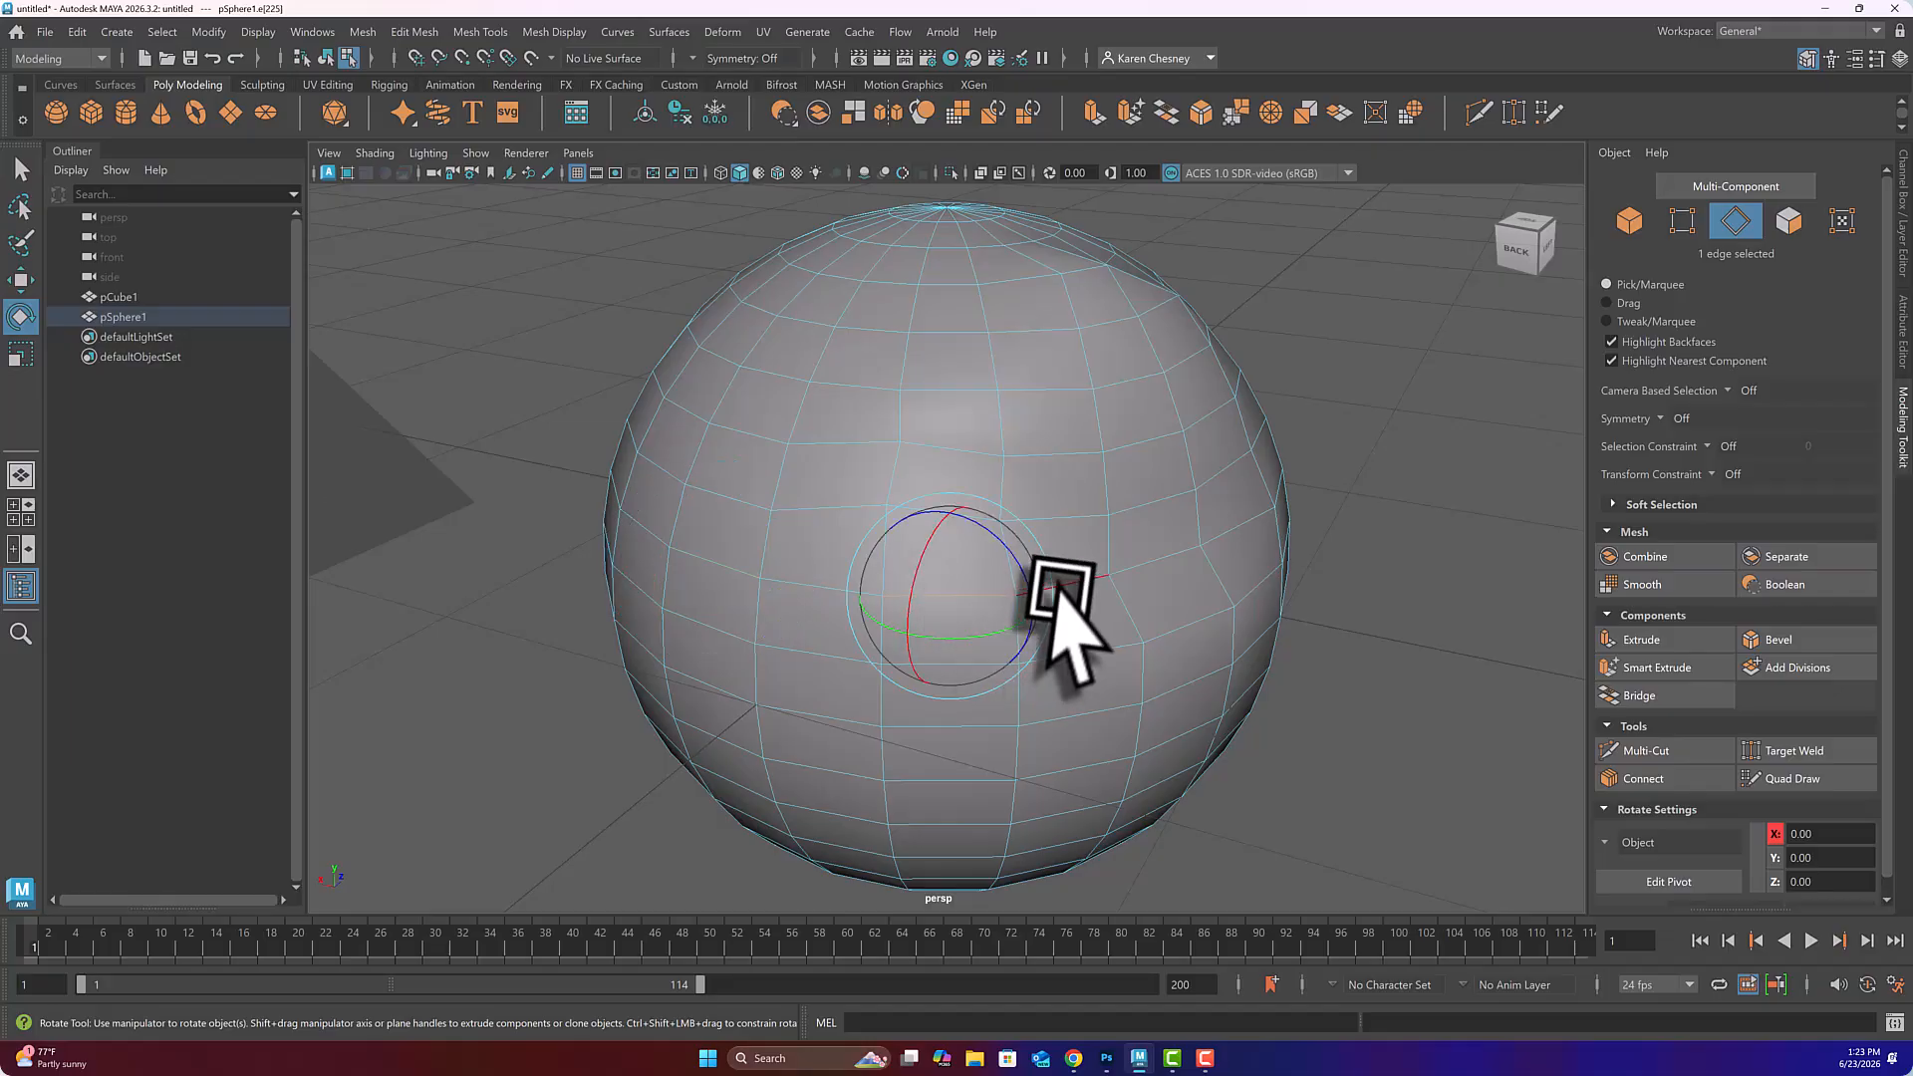
{"action": "key", "text": "q"}
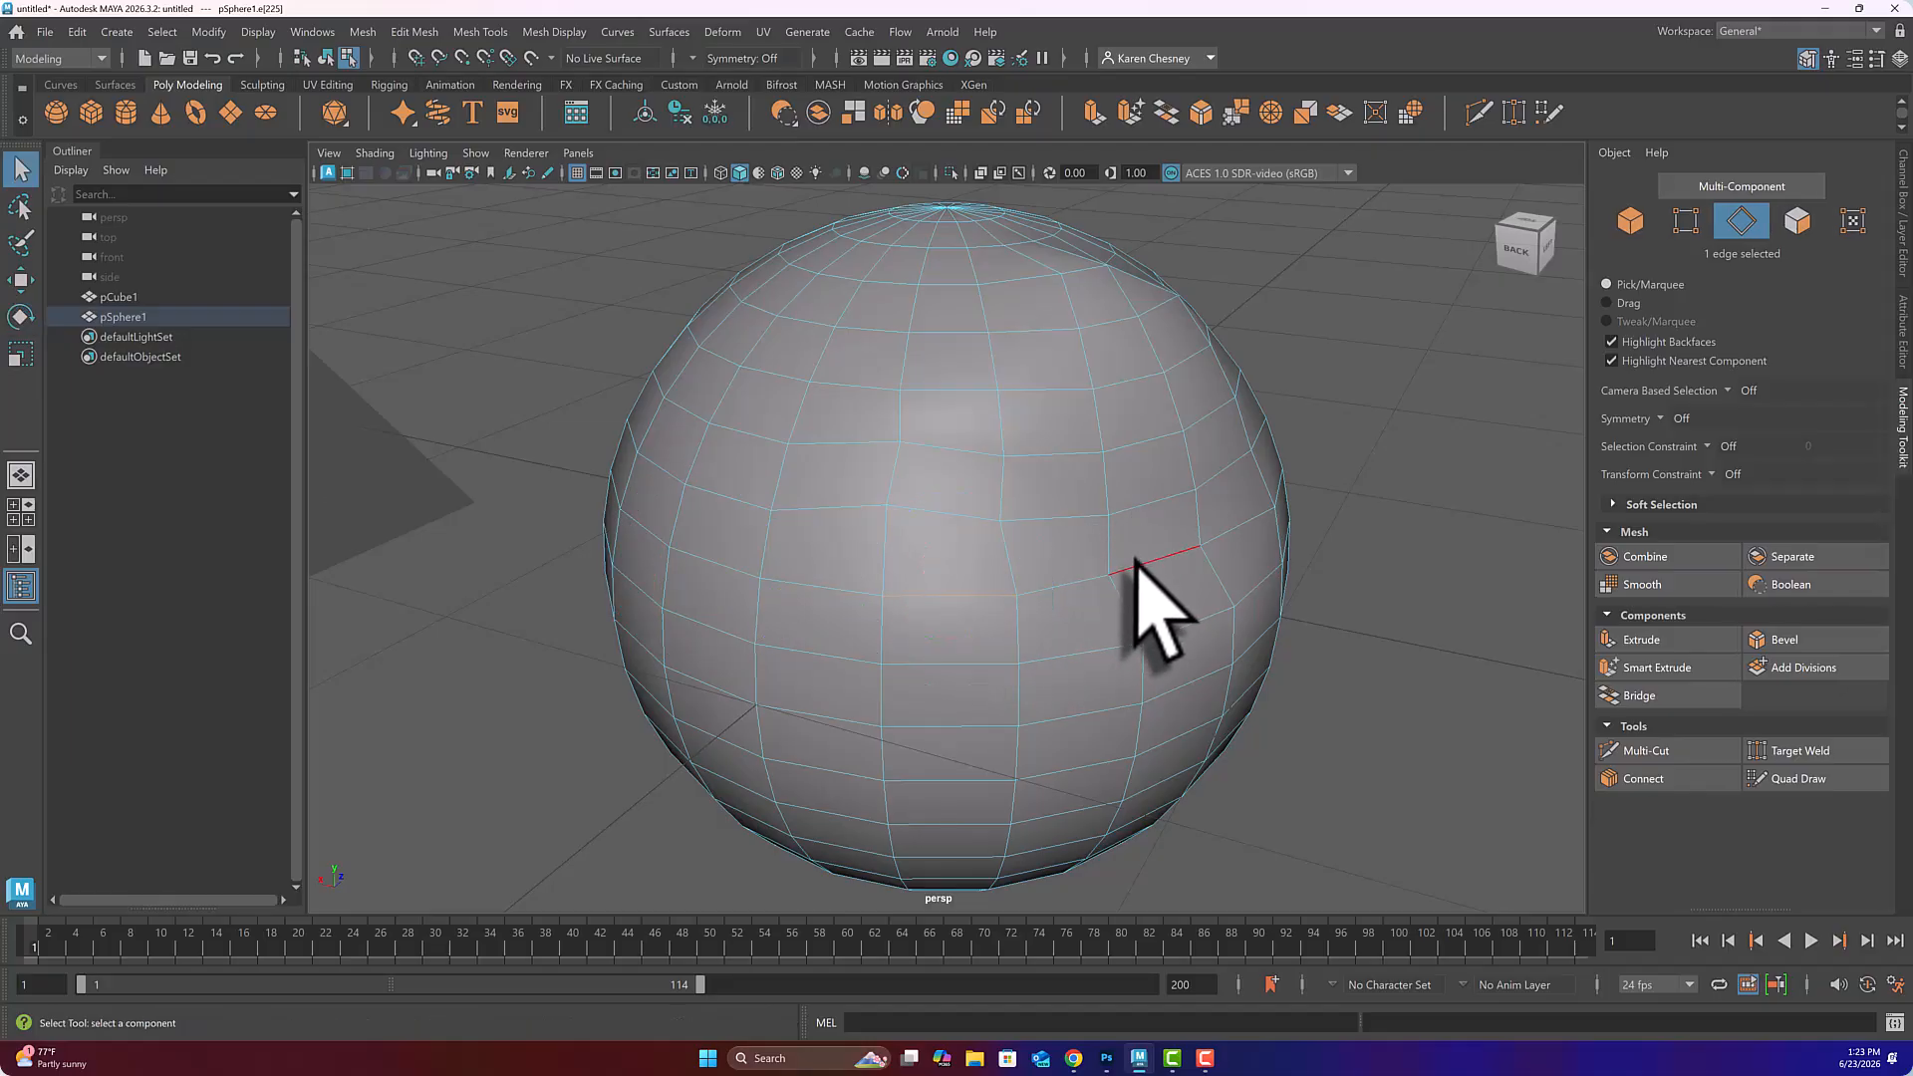
{"action": "left_click", "coordinate": [1048, 584], "text": "shift"}
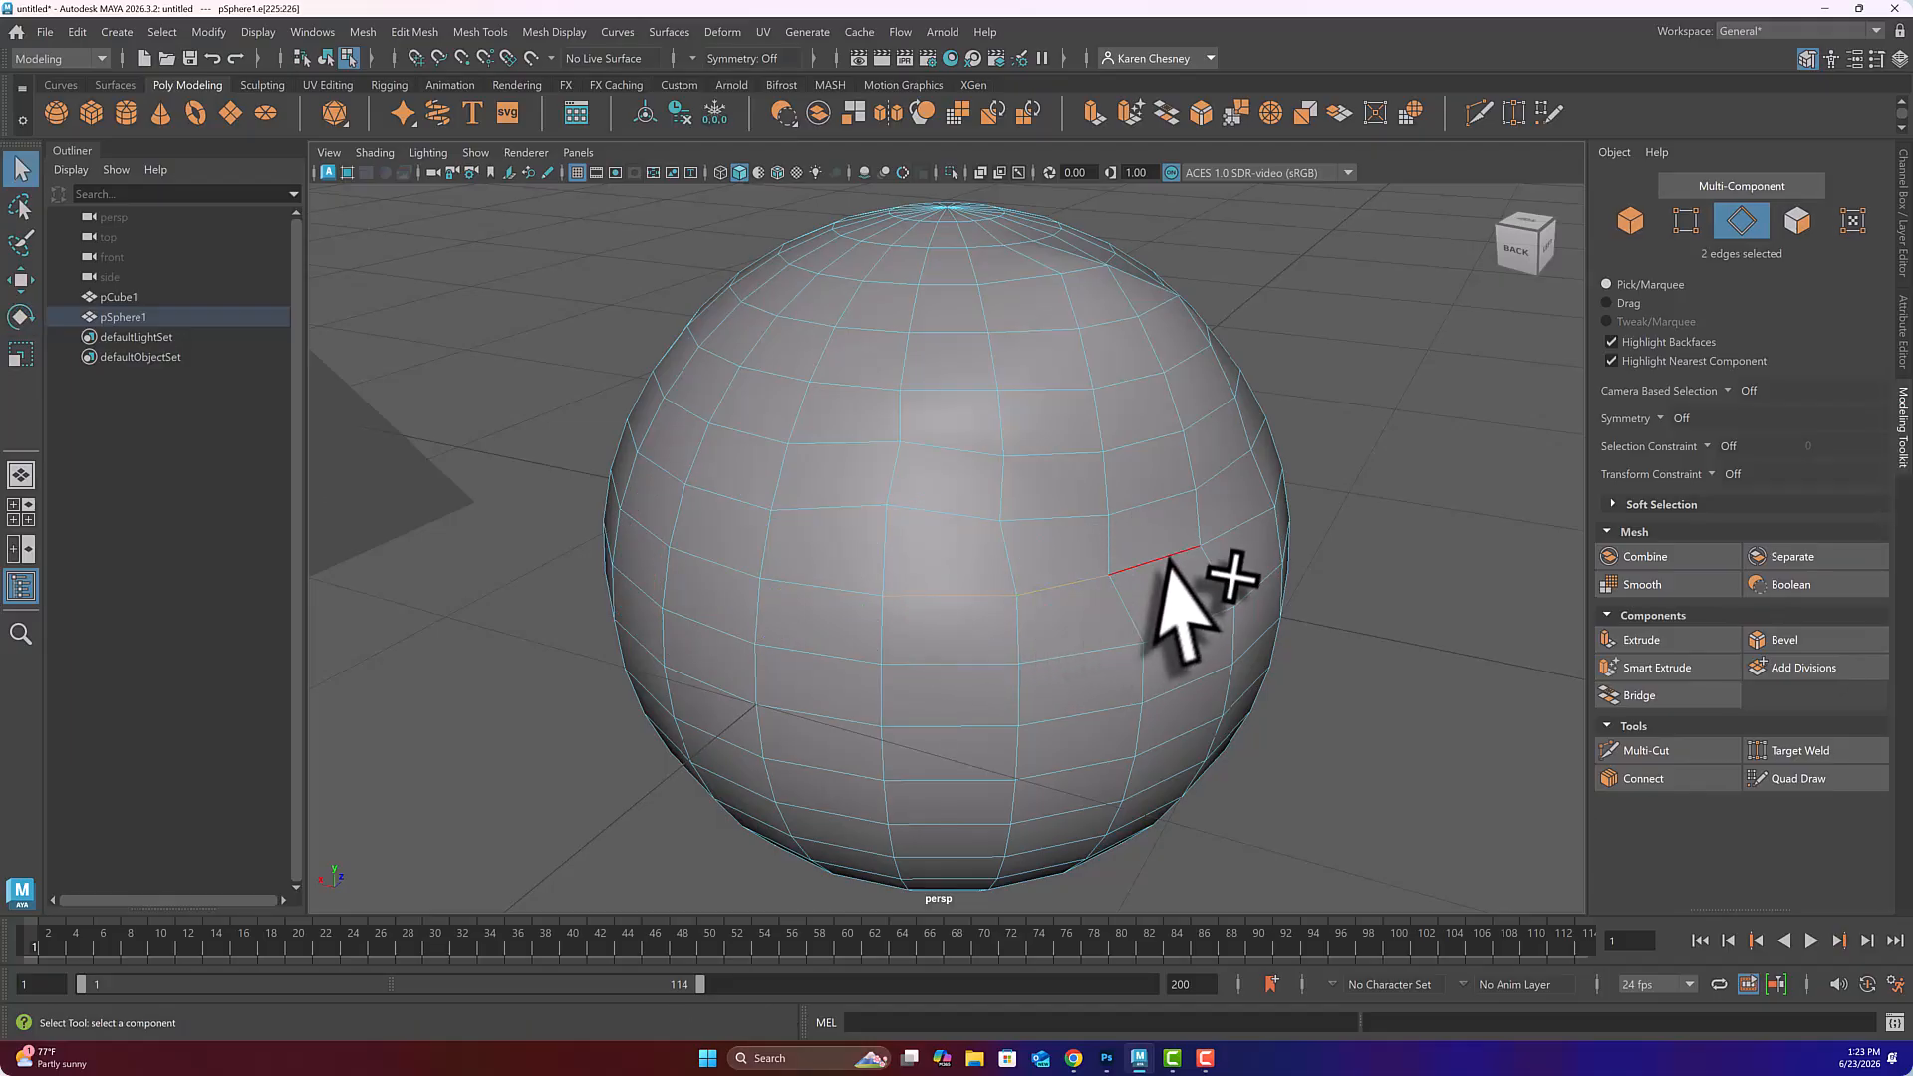
{"action": "left_click", "coordinate": [1148, 558], "text": "shift"}
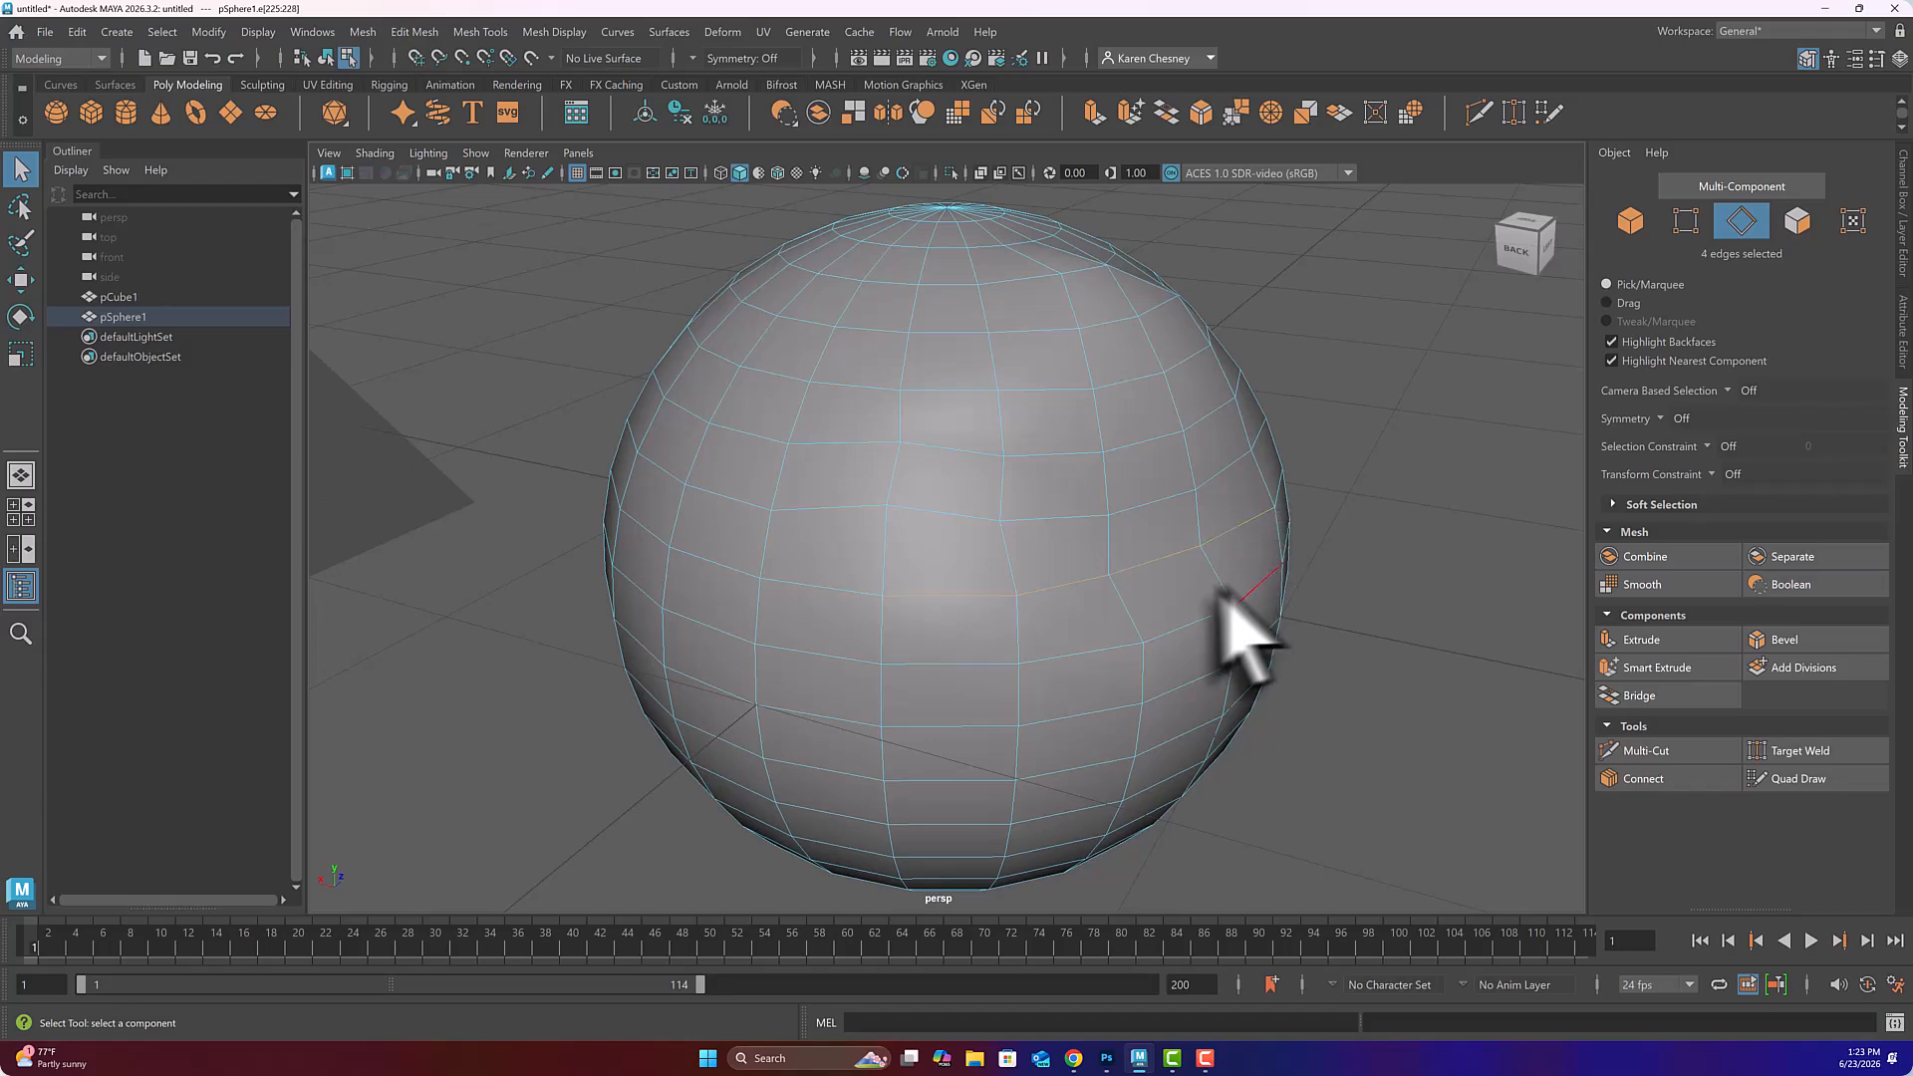
- Extend the selected row of edges around the sphere by two more adjacent edges
{"action": "left_click_drag", "start_coordinate": [1194, 610], "coordinate": [1063, 611], "text": "alt"}
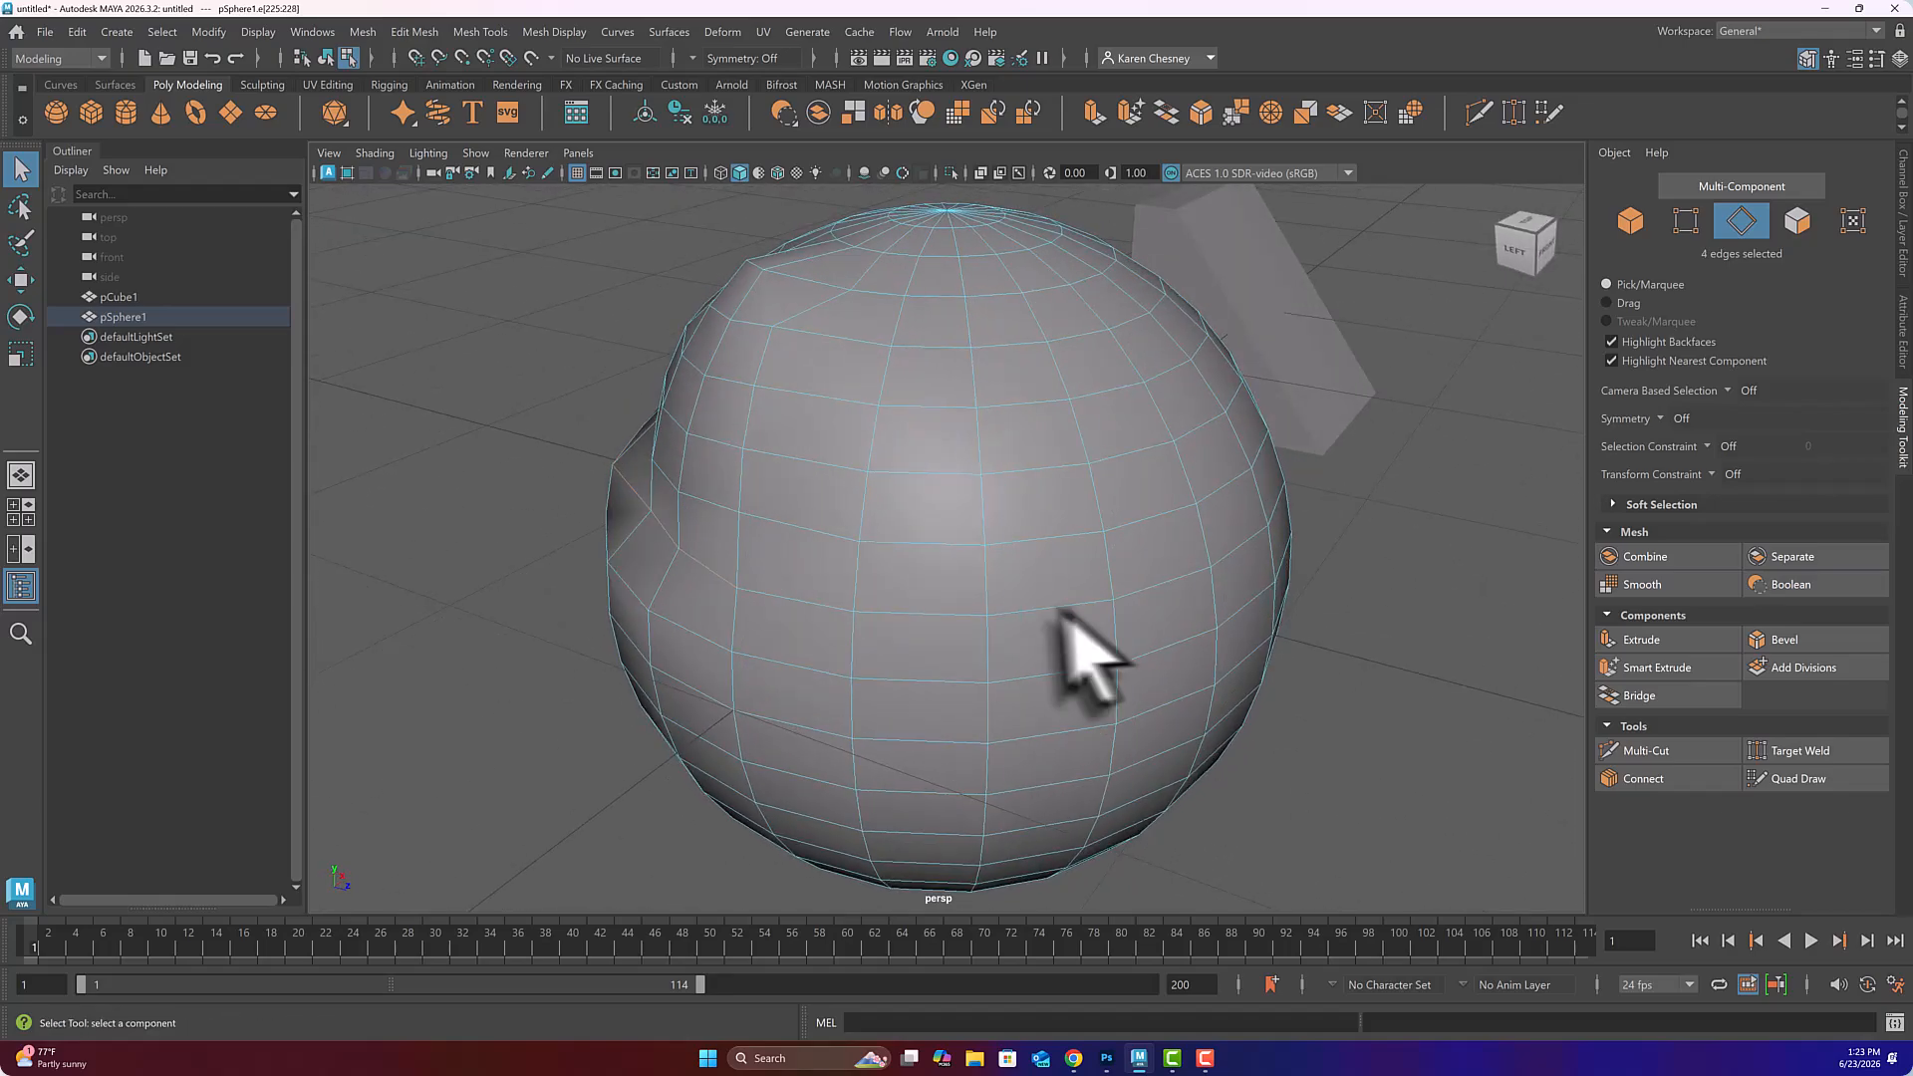
{"action": "left_click", "coordinate": [818, 609], "text": "shift"}
{"action": "left_click", "coordinate": [908, 627], "text": "shift"}
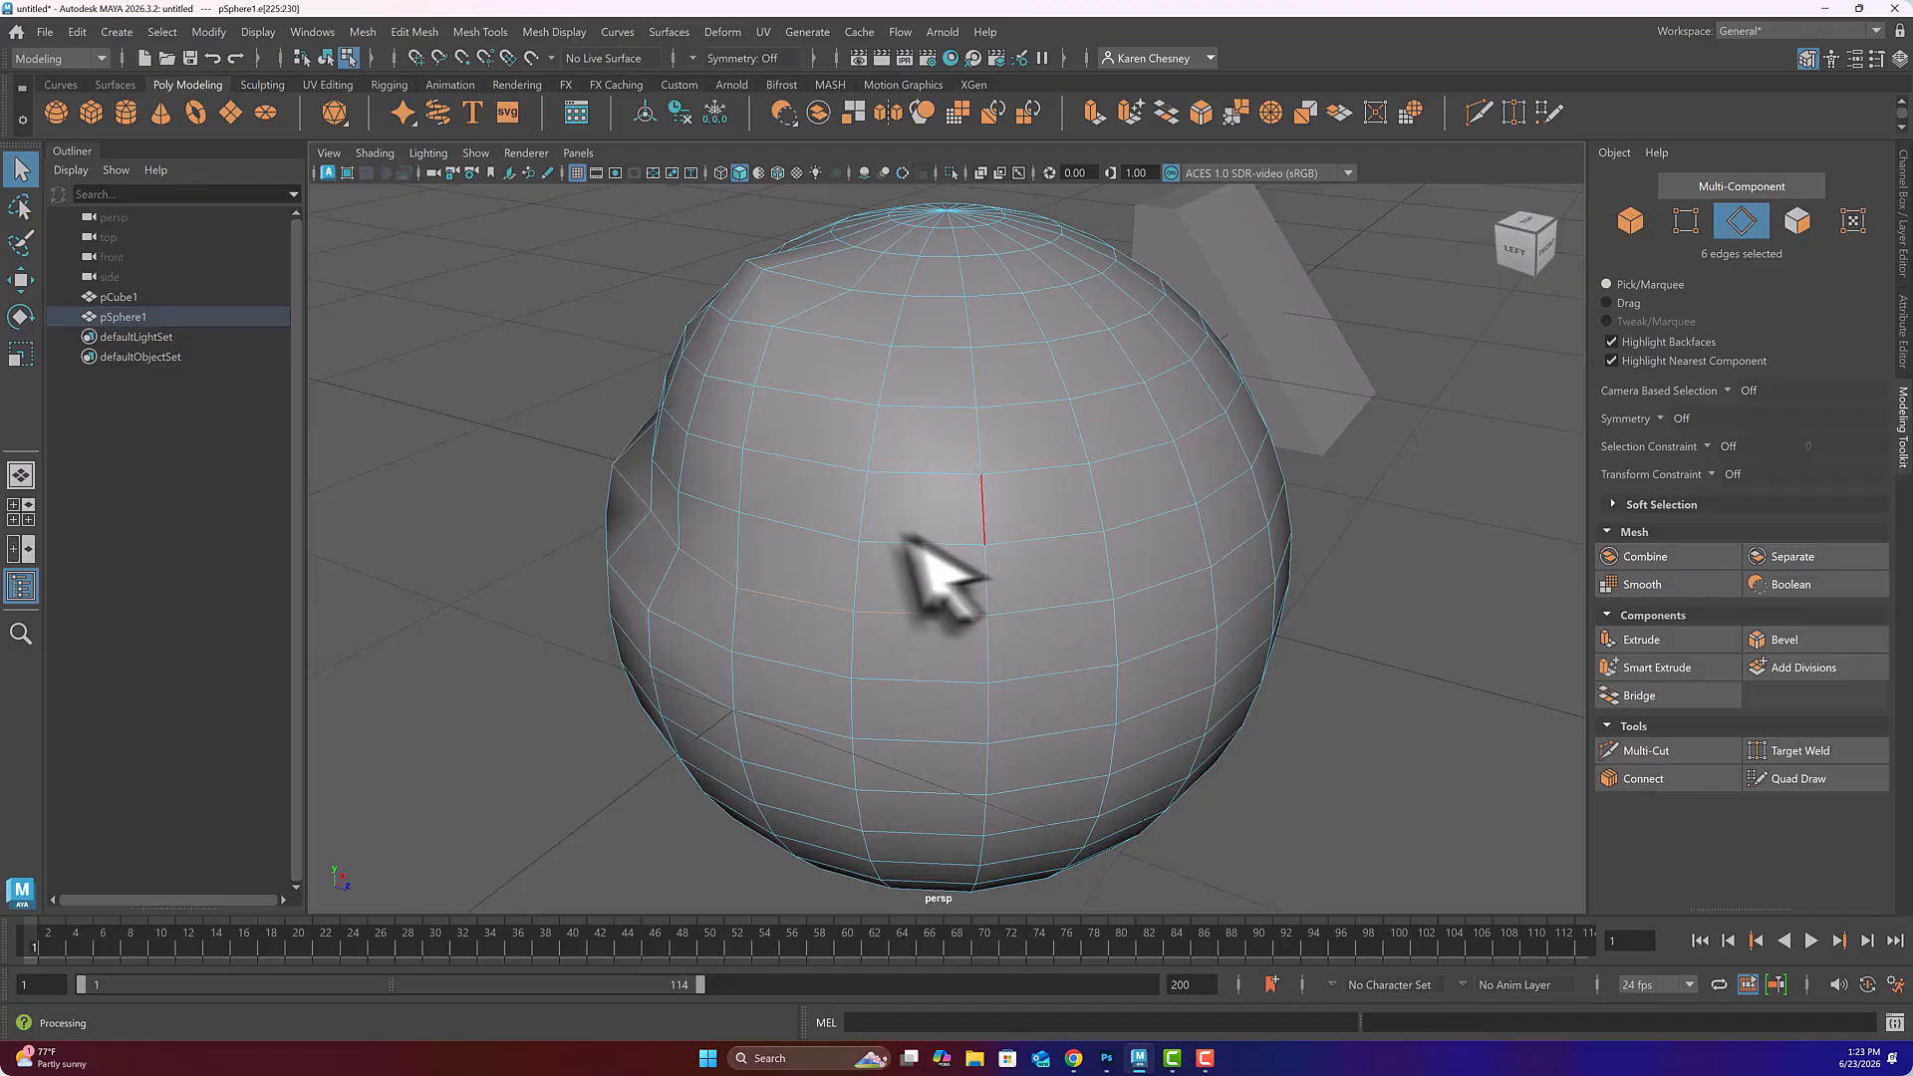
- Try selecting a three-edge run above the sphere's middle, and select the complete horizontal edge loop just below it
{"action": "left_click", "coordinate": [896, 475]}
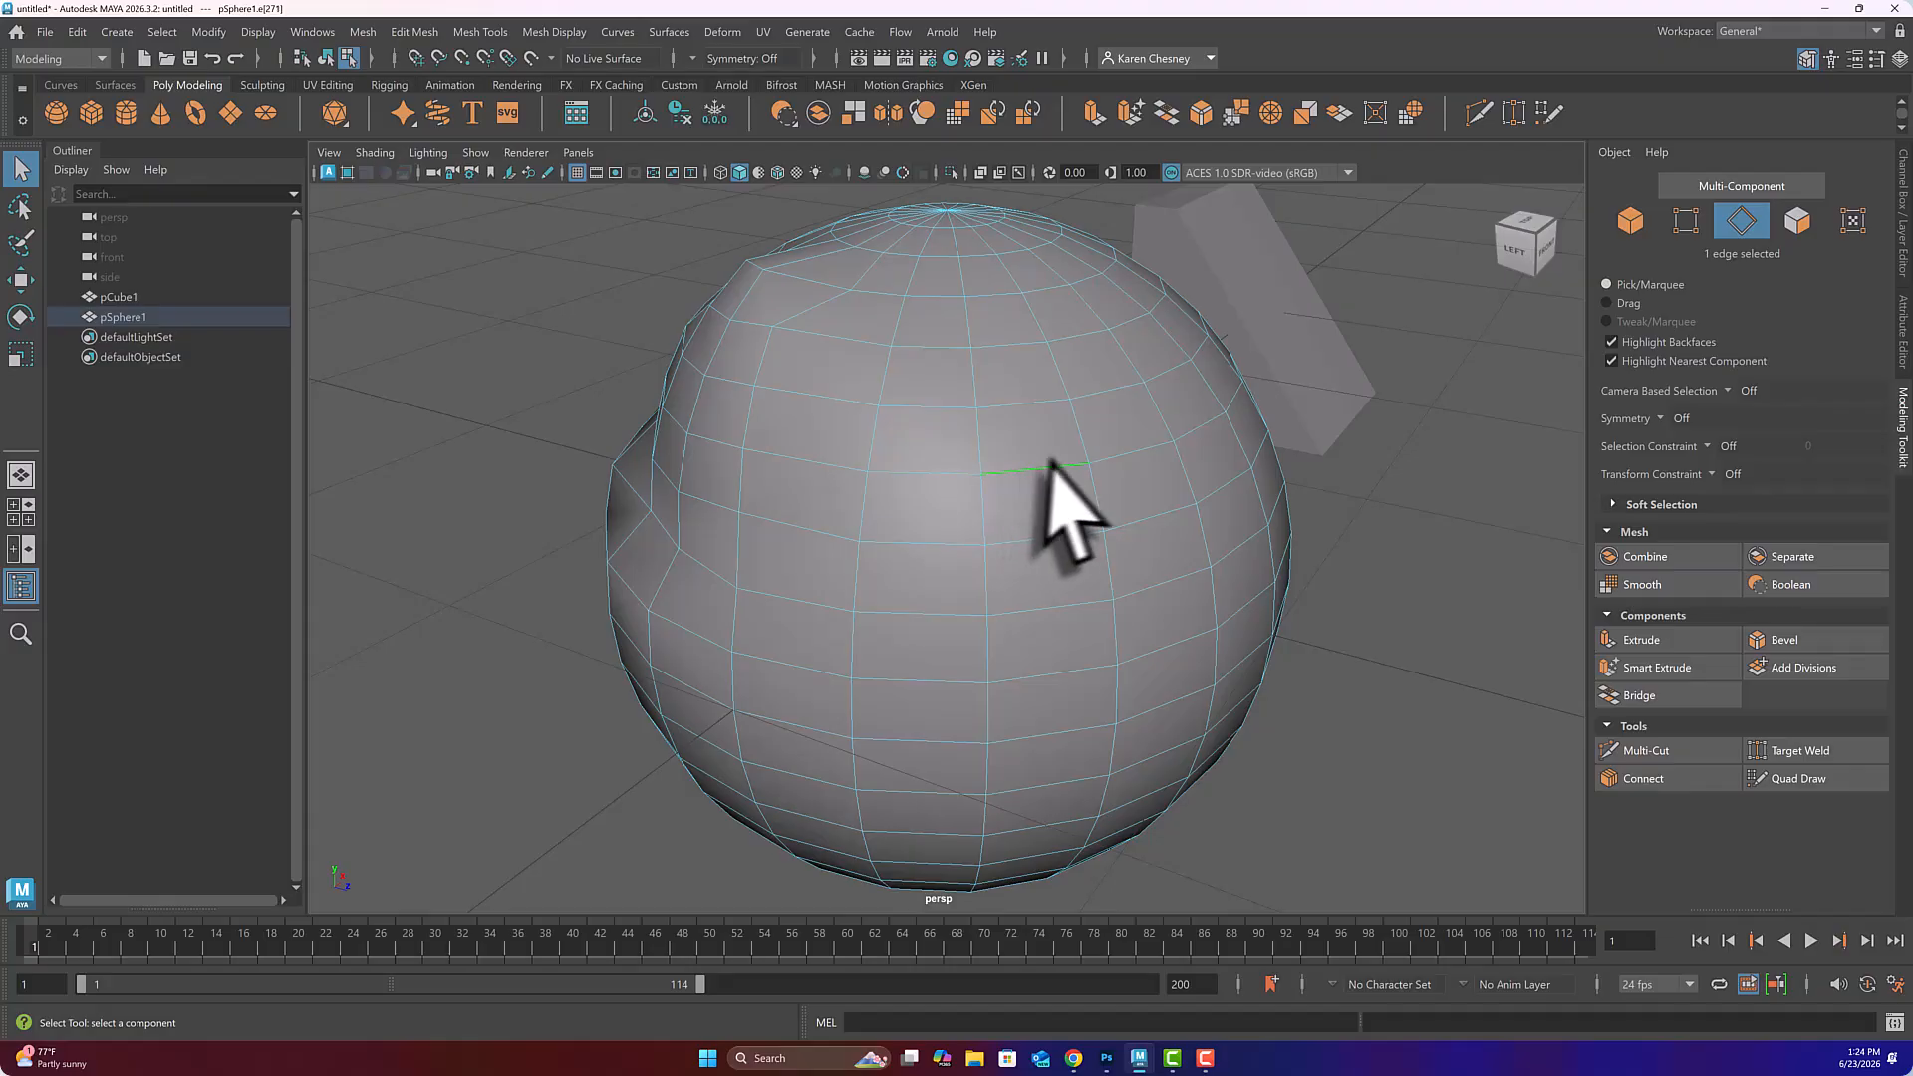
{"action": "left_click", "coordinate": [802, 459], "text": "shift"}
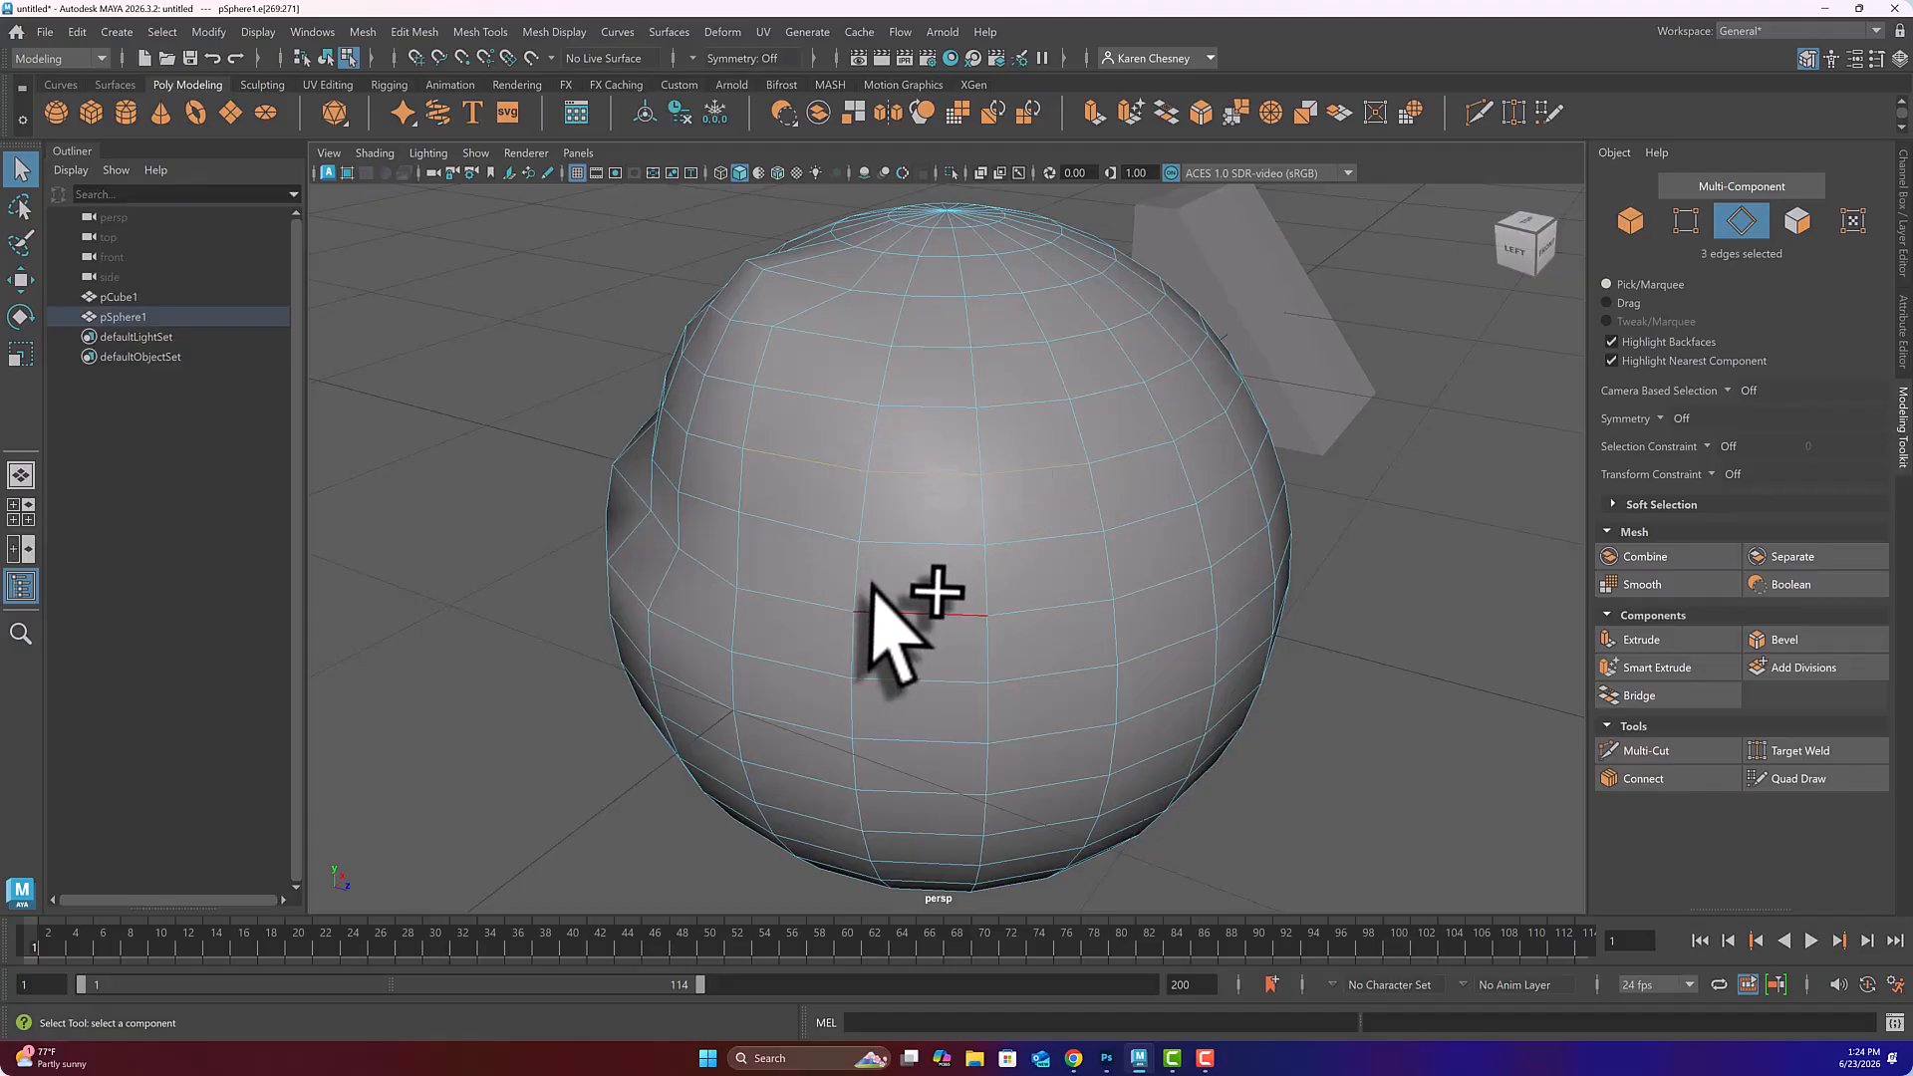
{"action": "left_click", "coordinate": [908, 544]}
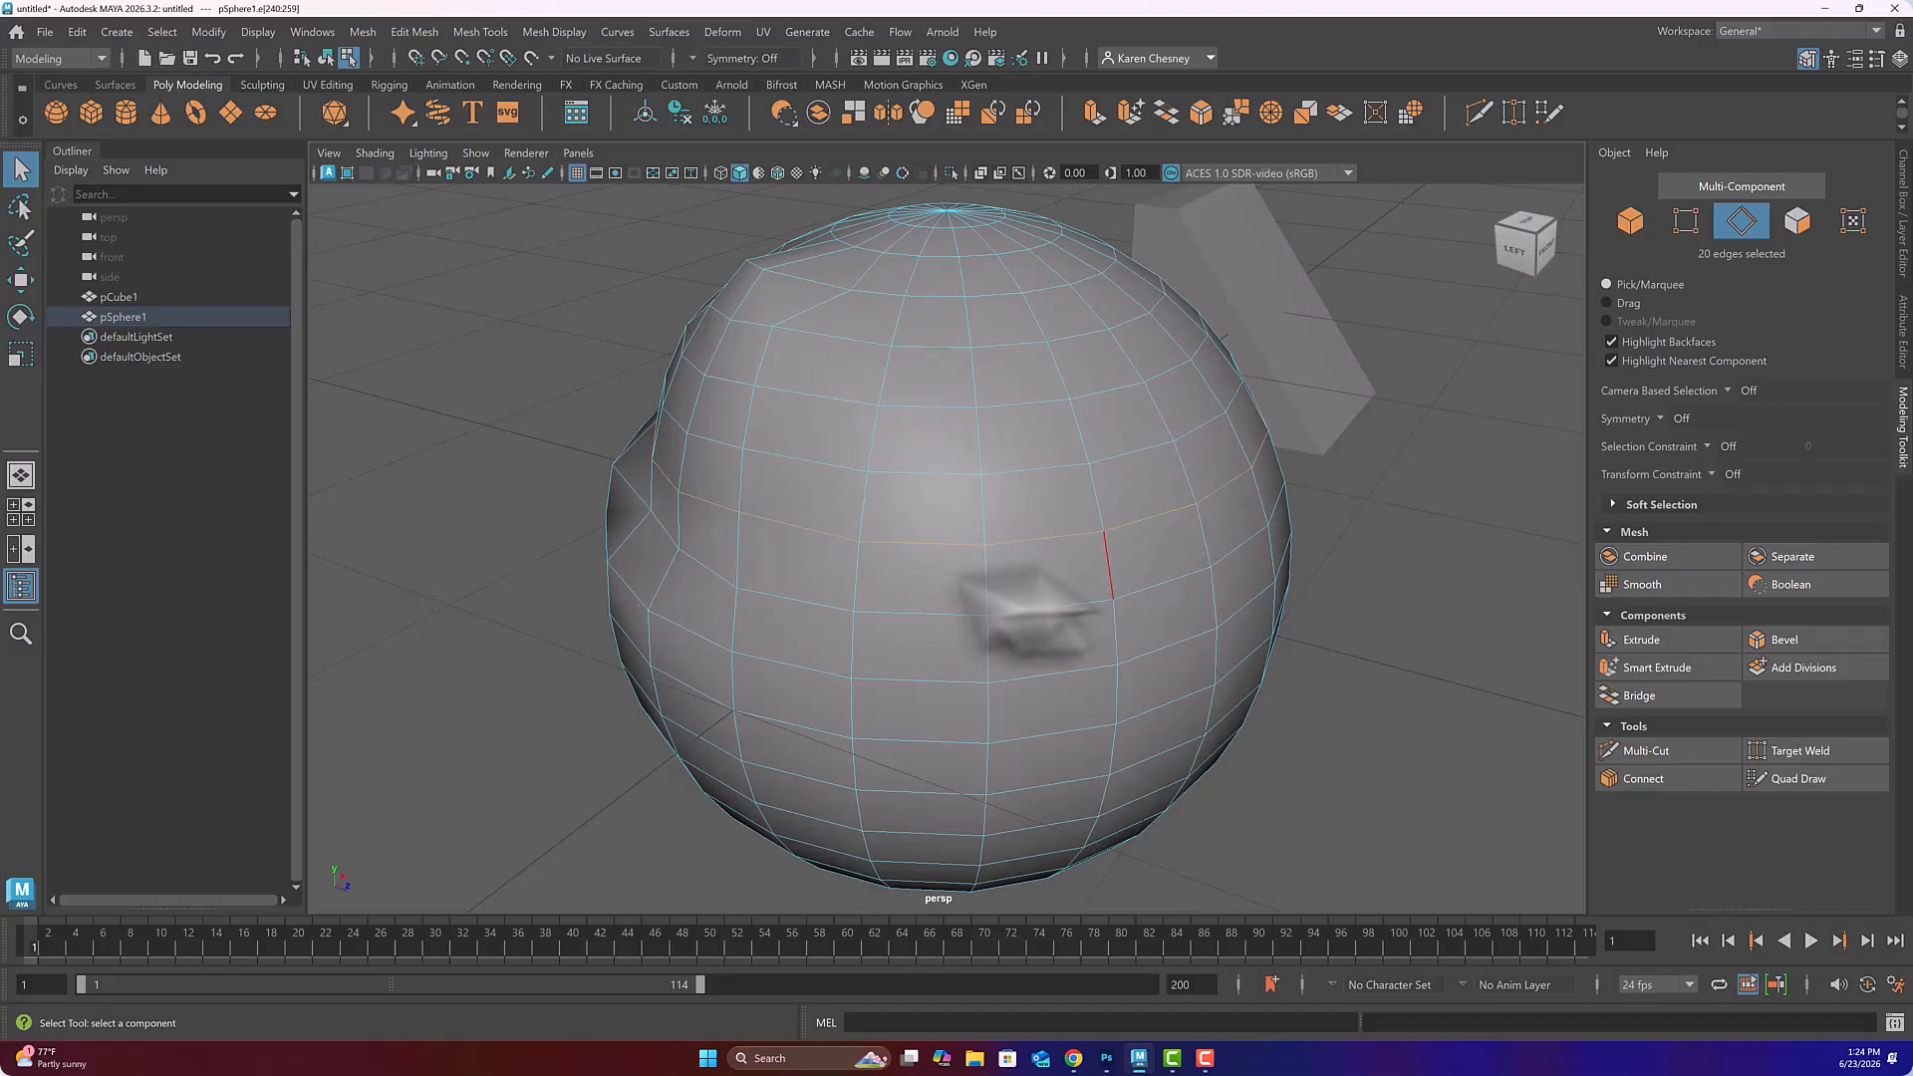
- Scale the selected edge loop outward so it forms a flared brim around the sphere
{"action": "key", "text": "w"}
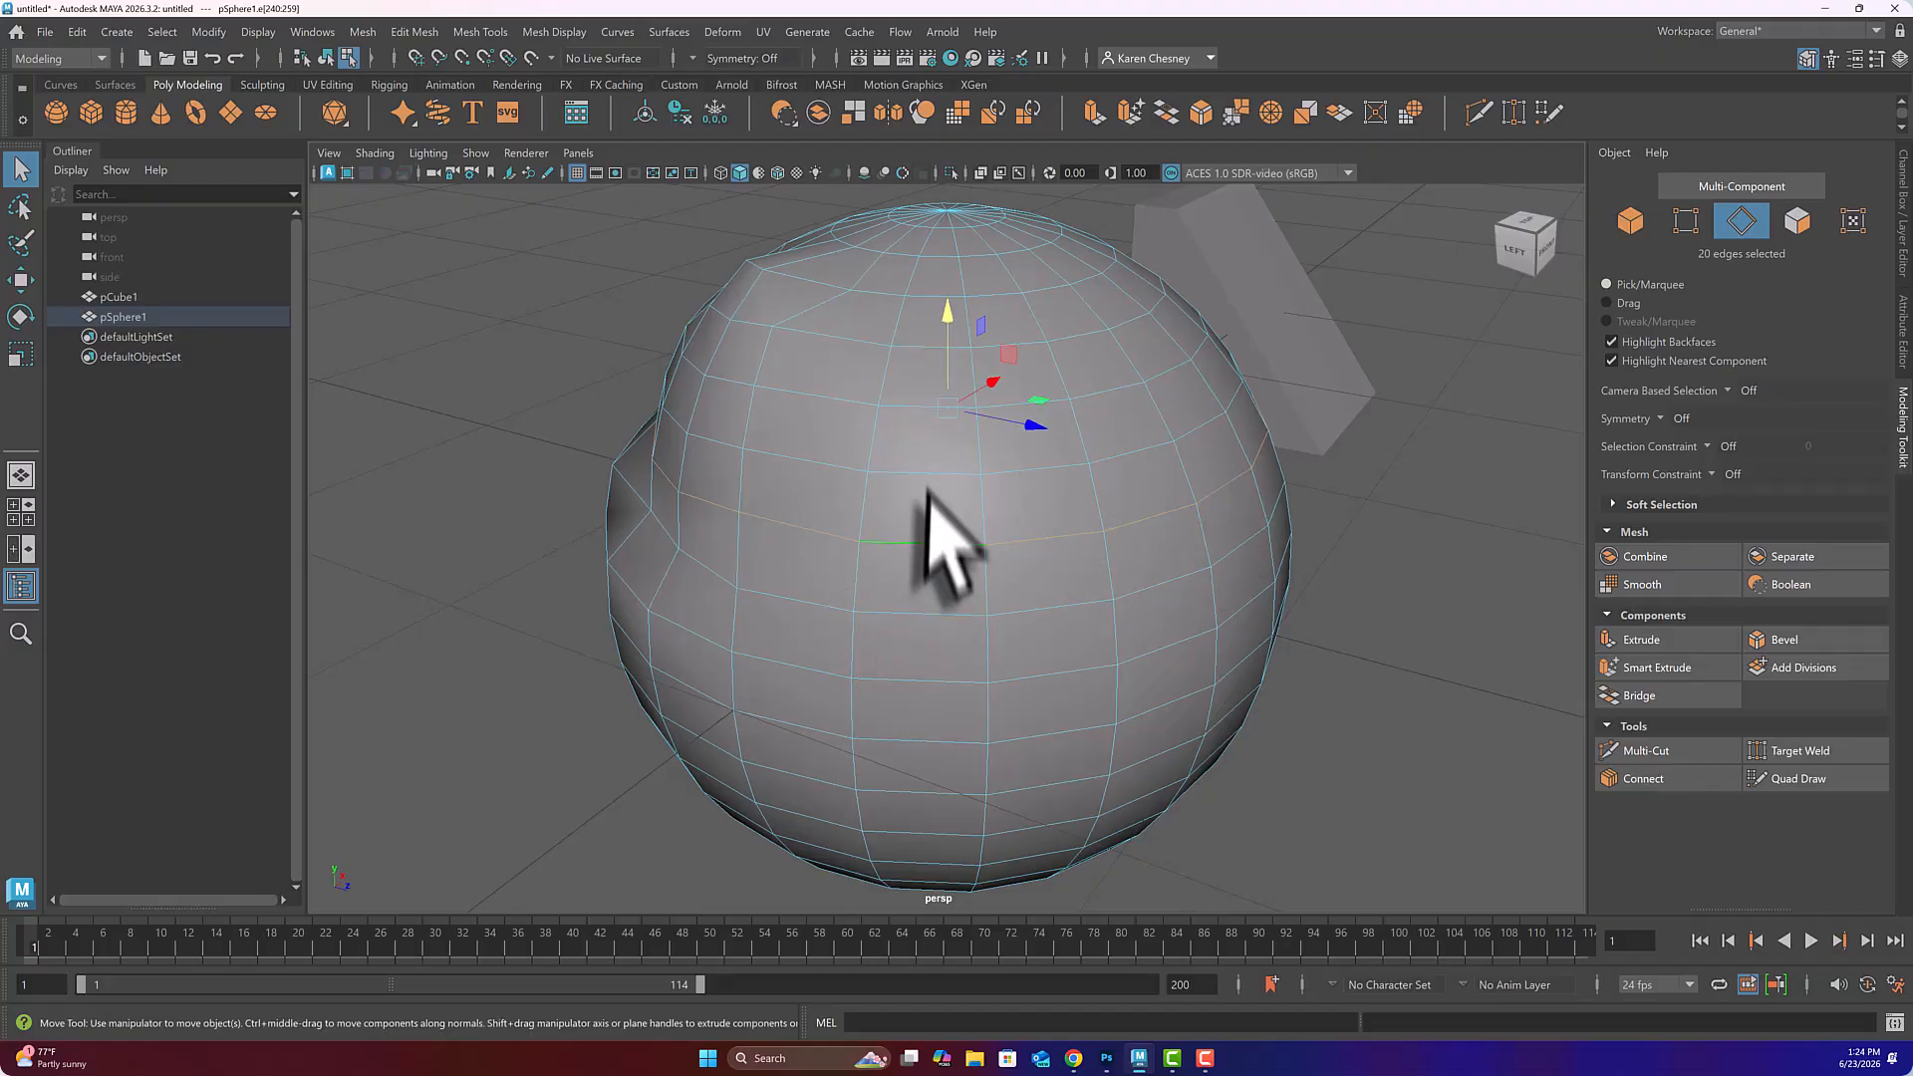
{"action": "mouse_move", "coordinate": [947, 304]}
{"action": "left_mouse_down"}
{"action": "mouse_move", "coordinate": [971, 385]}
{"action": "mouse_move", "coordinate": [971, 295]}
{"action": "mouse_move", "coordinate": [970, 396]}
{"action": "mouse_move", "coordinate": [974, 300]}
{"action": "left_mouse_up"}
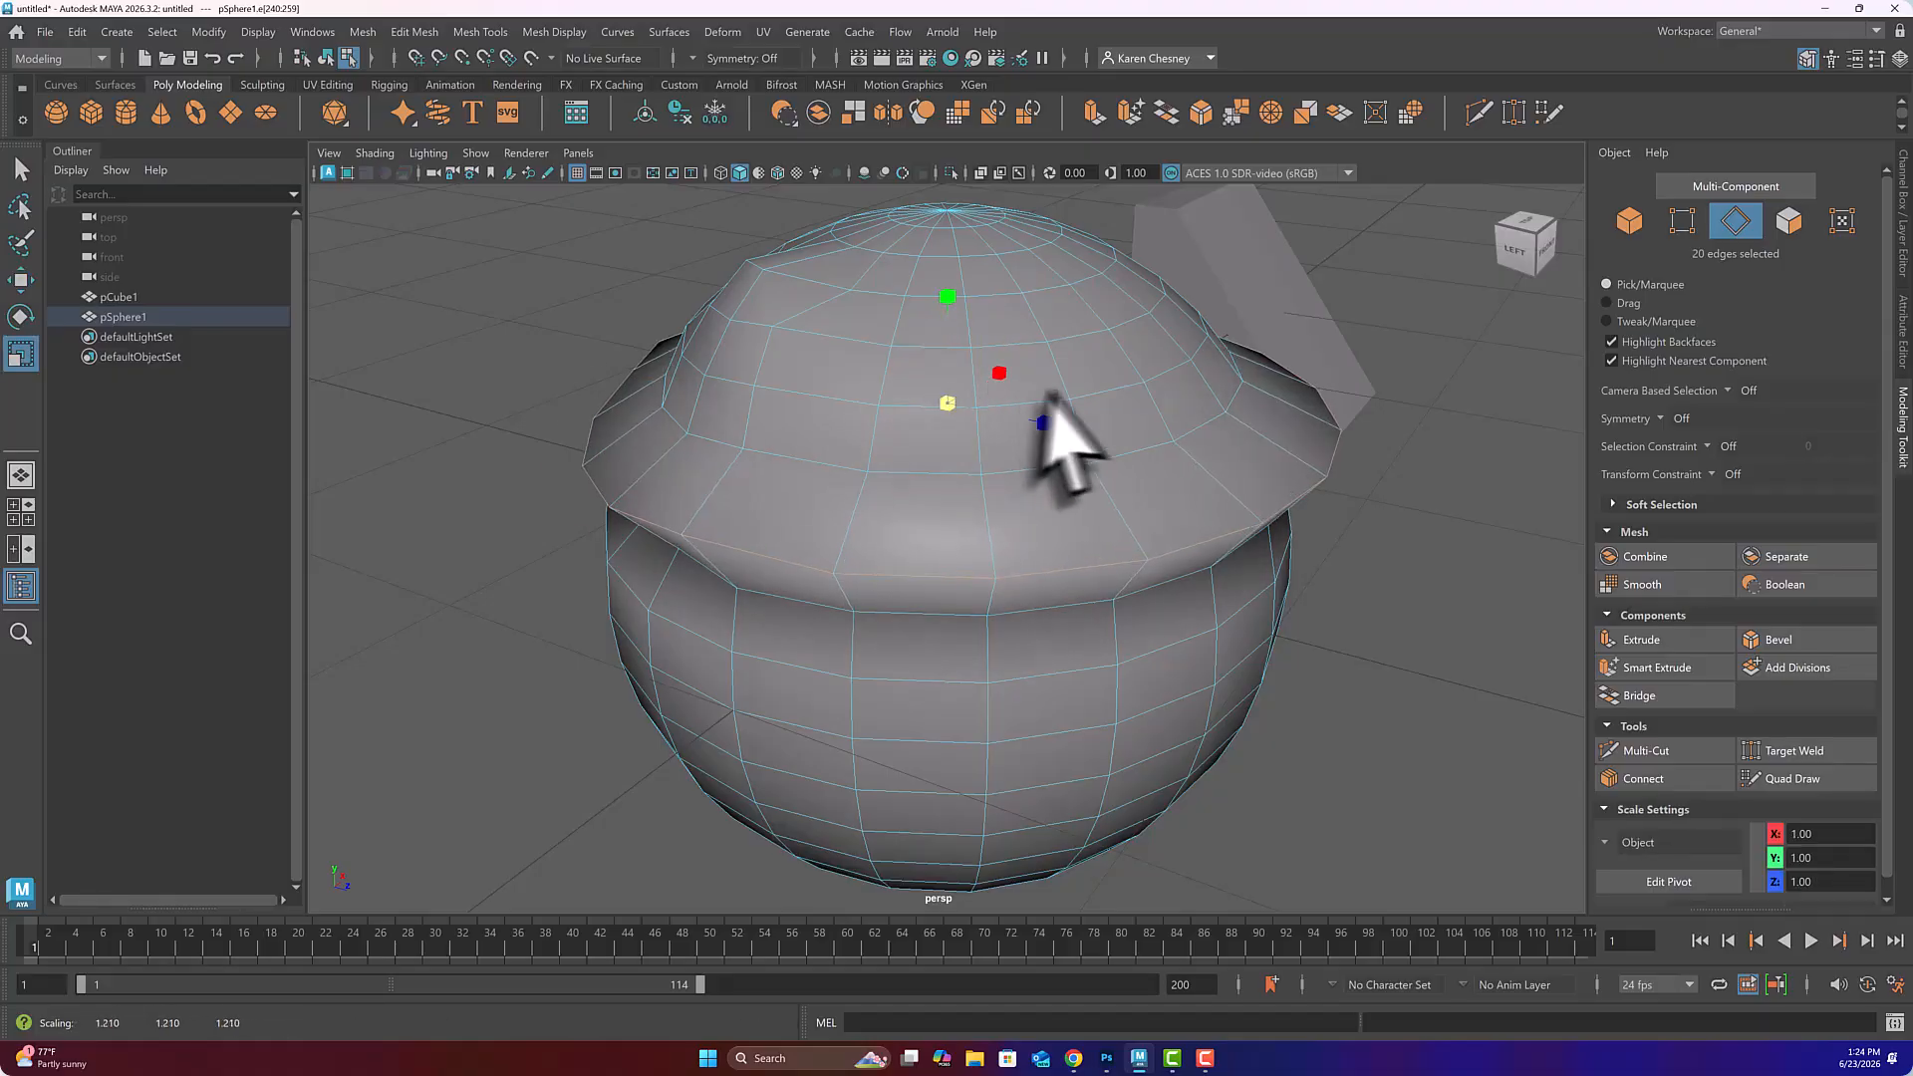
{"action": "mouse_move", "coordinate": [1048, 398]}
{"action": "left_mouse_down"}
{"action": "mouse_move", "coordinate": [1140, 403]}
{"action": "mouse_move", "coordinate": [1026, 404]}
{"action": "left_mouse_up"}
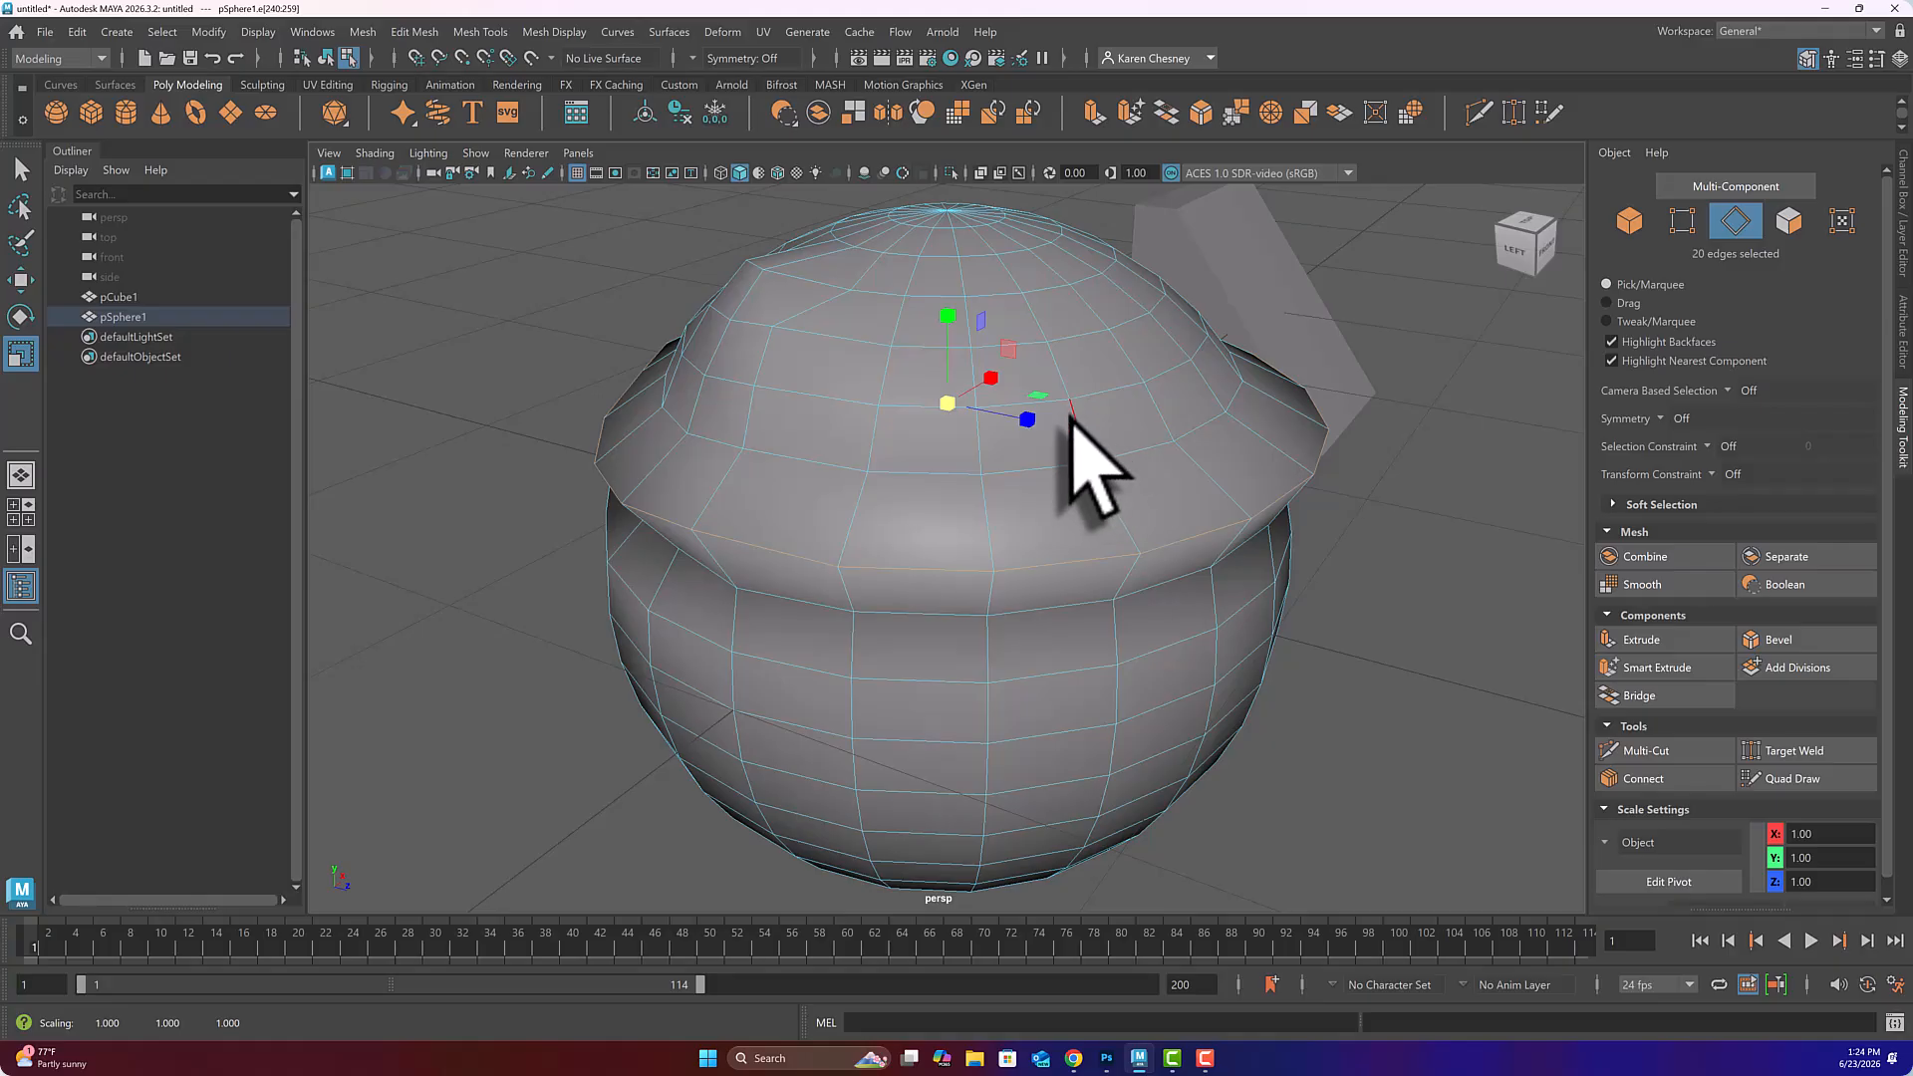
- Move the flared edge loop vertically to Y 0.36 with the Move tool
{"action": "left_click_drag", "start_coordinate": [1071, 412], "coordinate": [909, 406], "text": "alt"}
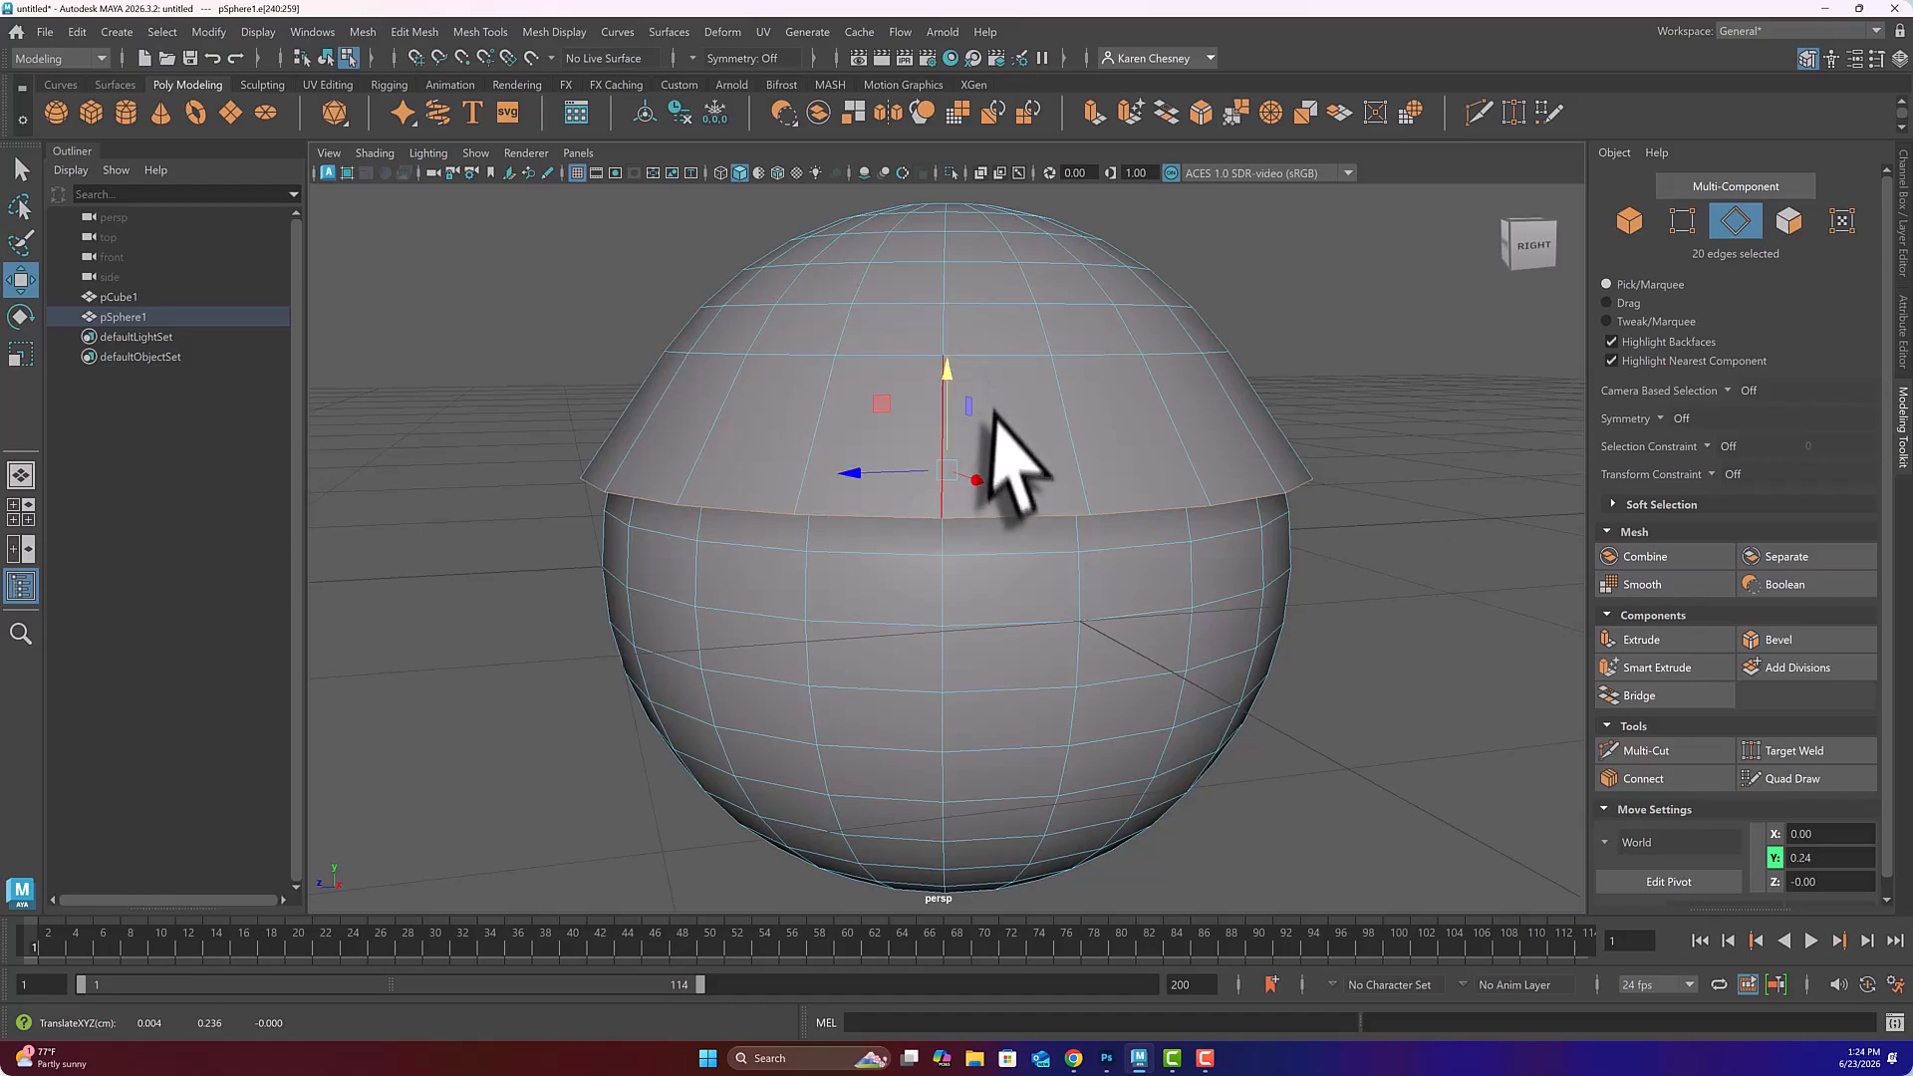
{"action": "mouse_move", "coordinate": [993, 410]}
{"action": "left_mouse_down", "text": "alt"}
{"action": "mouse_move", "coordinate": [1067, 376]}
{"action": "mouse_move", "coordinate": [1085, 436]}
{"action": "mouse_move", "coordinate": [943, 384]}
{"action": "mouse_move", "coordinate": [1020, 390]}
{"action": "left_mouse_up", "text": "alt"}
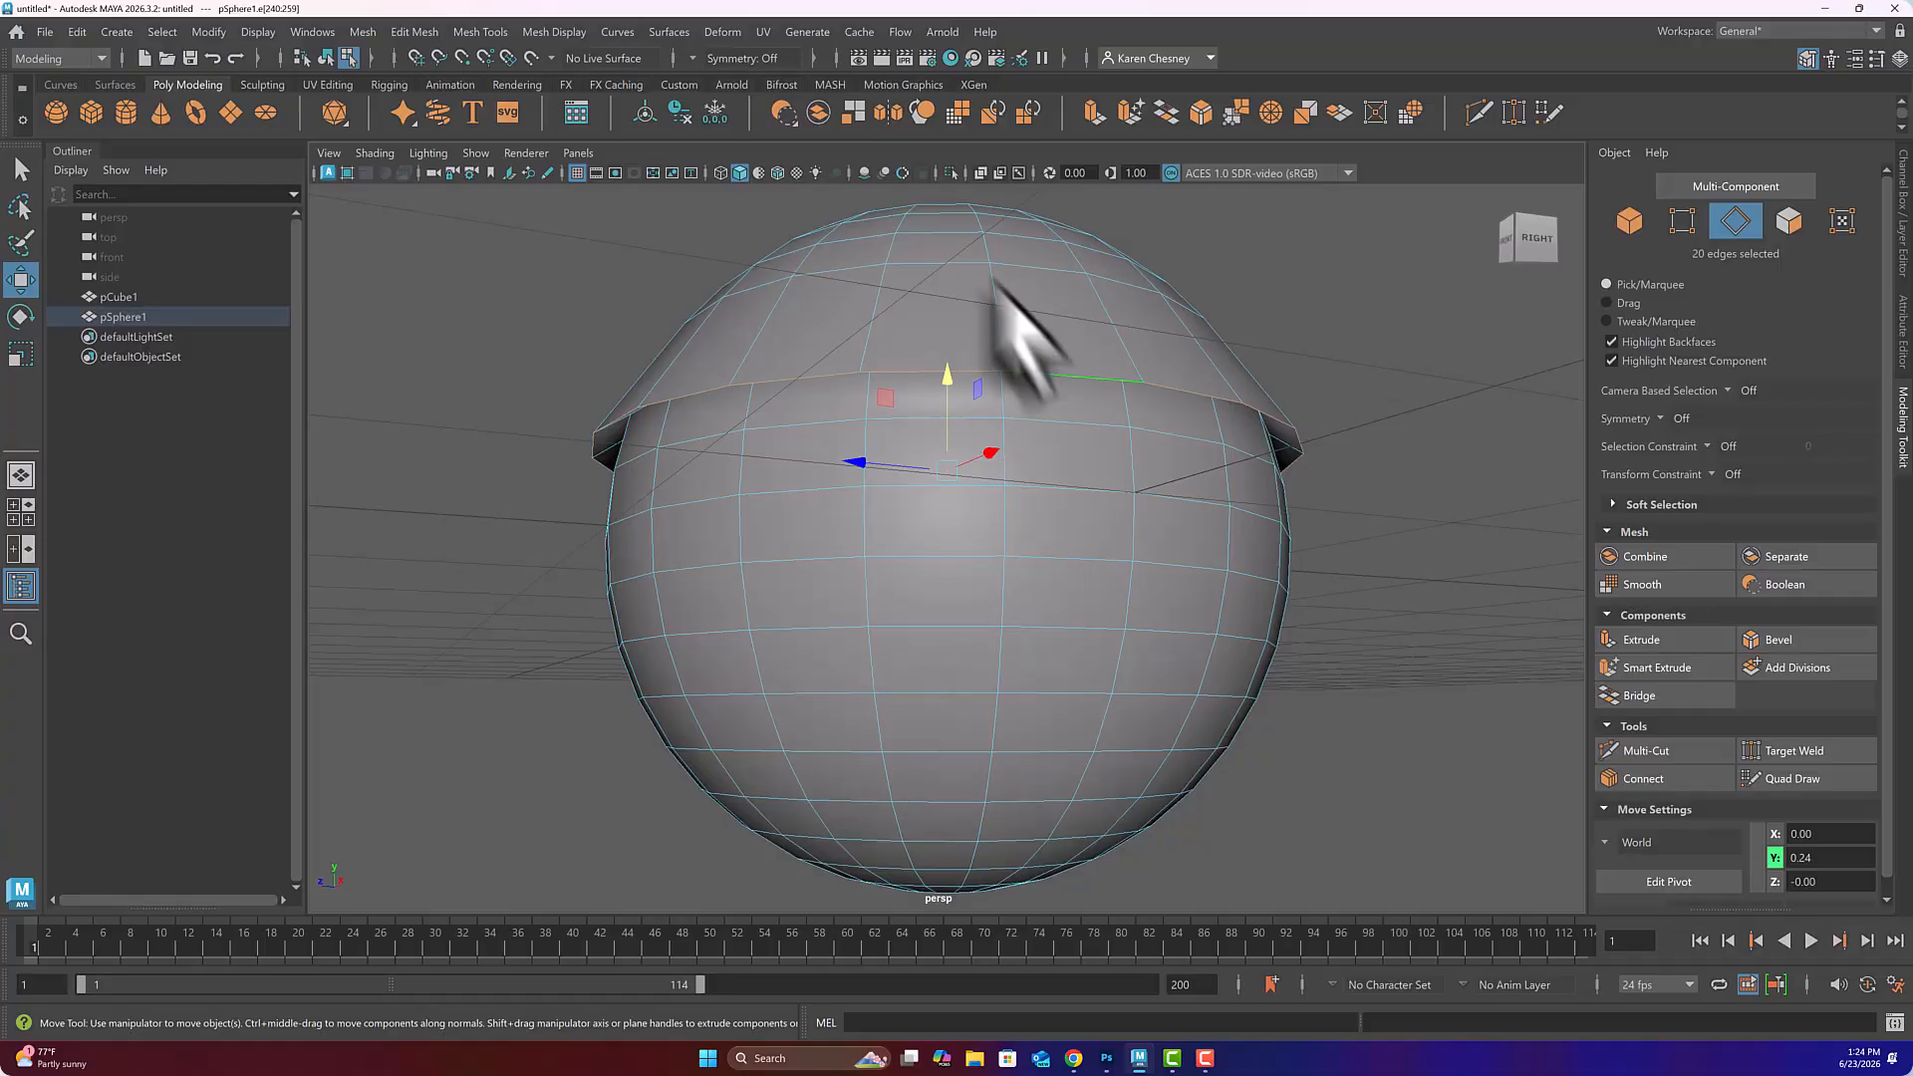
{"action": "left_click_drag", "start_coordinate": [1010, 516], "coordinate": [854, 555], "text": "alt"}
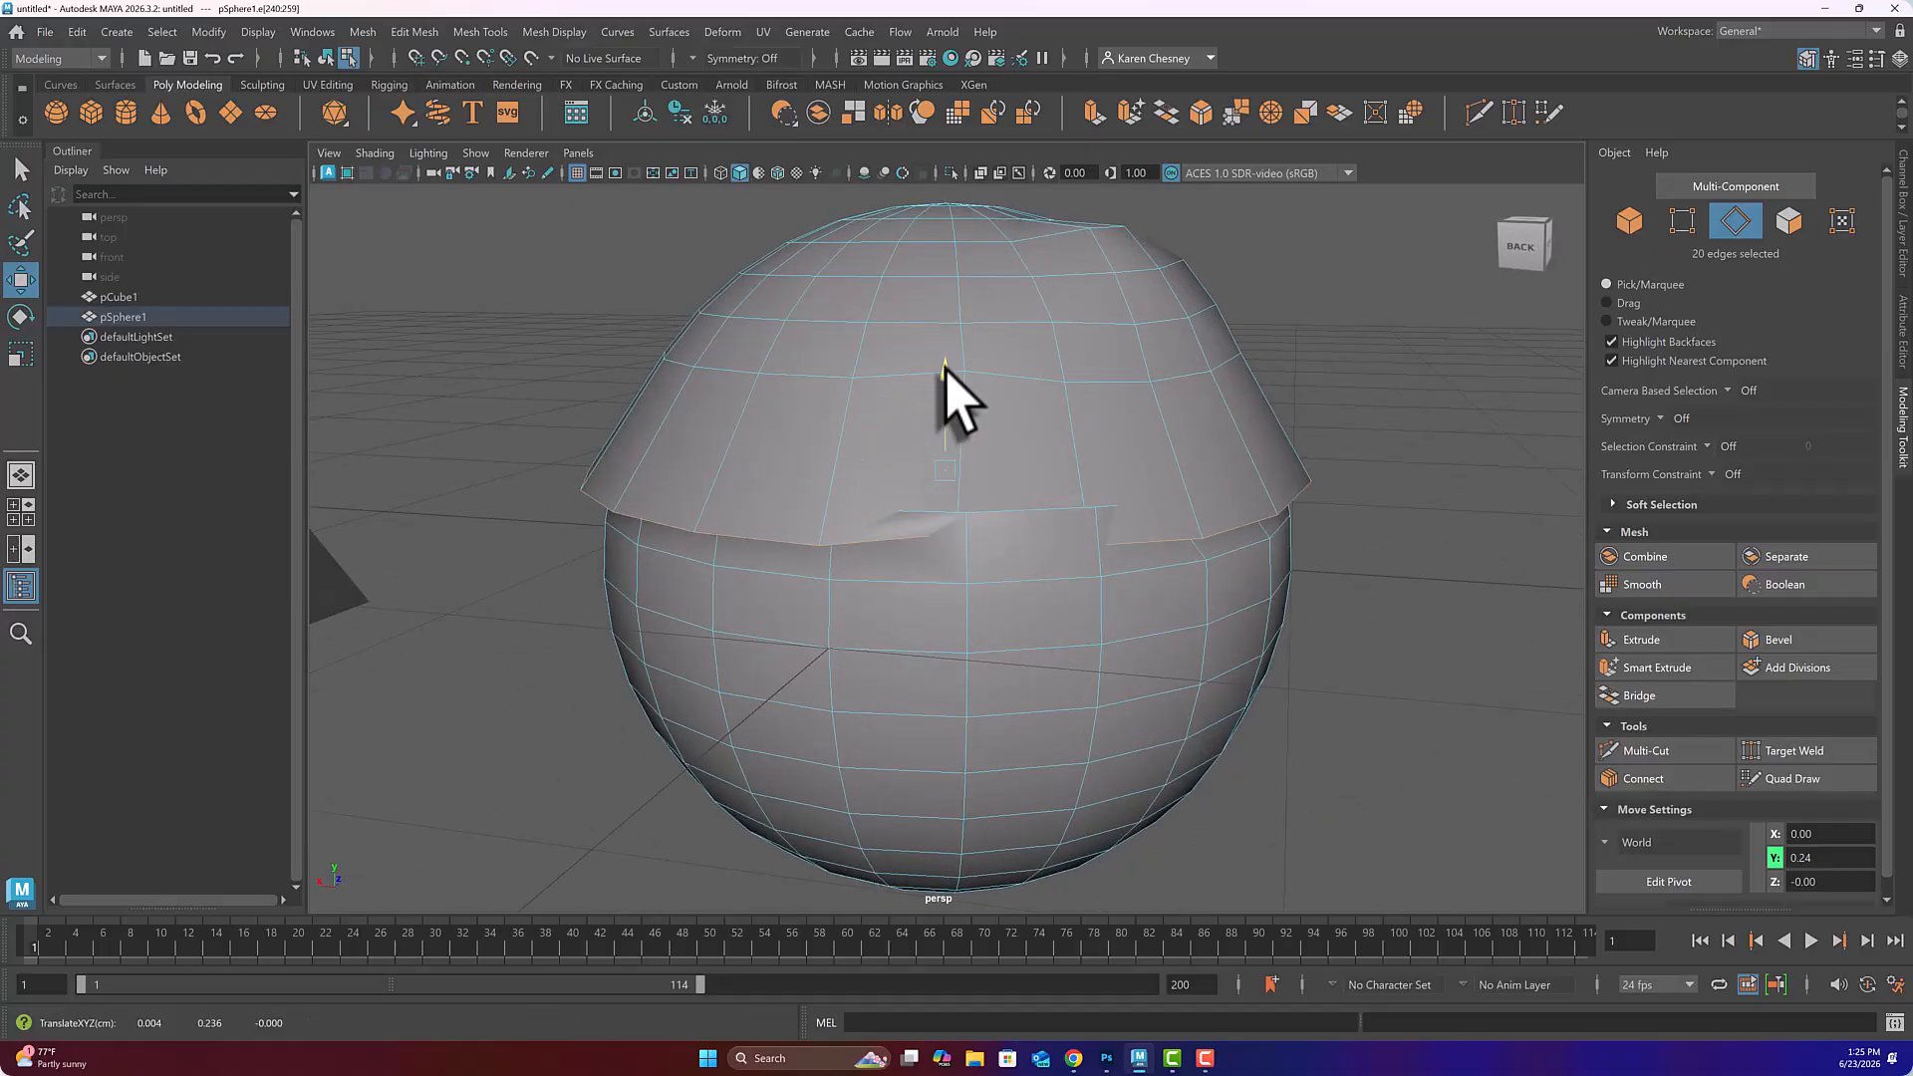
{"action": "left_click_drag", "start_coordinate": [944, 373], "coordinate": [1139, 405]}
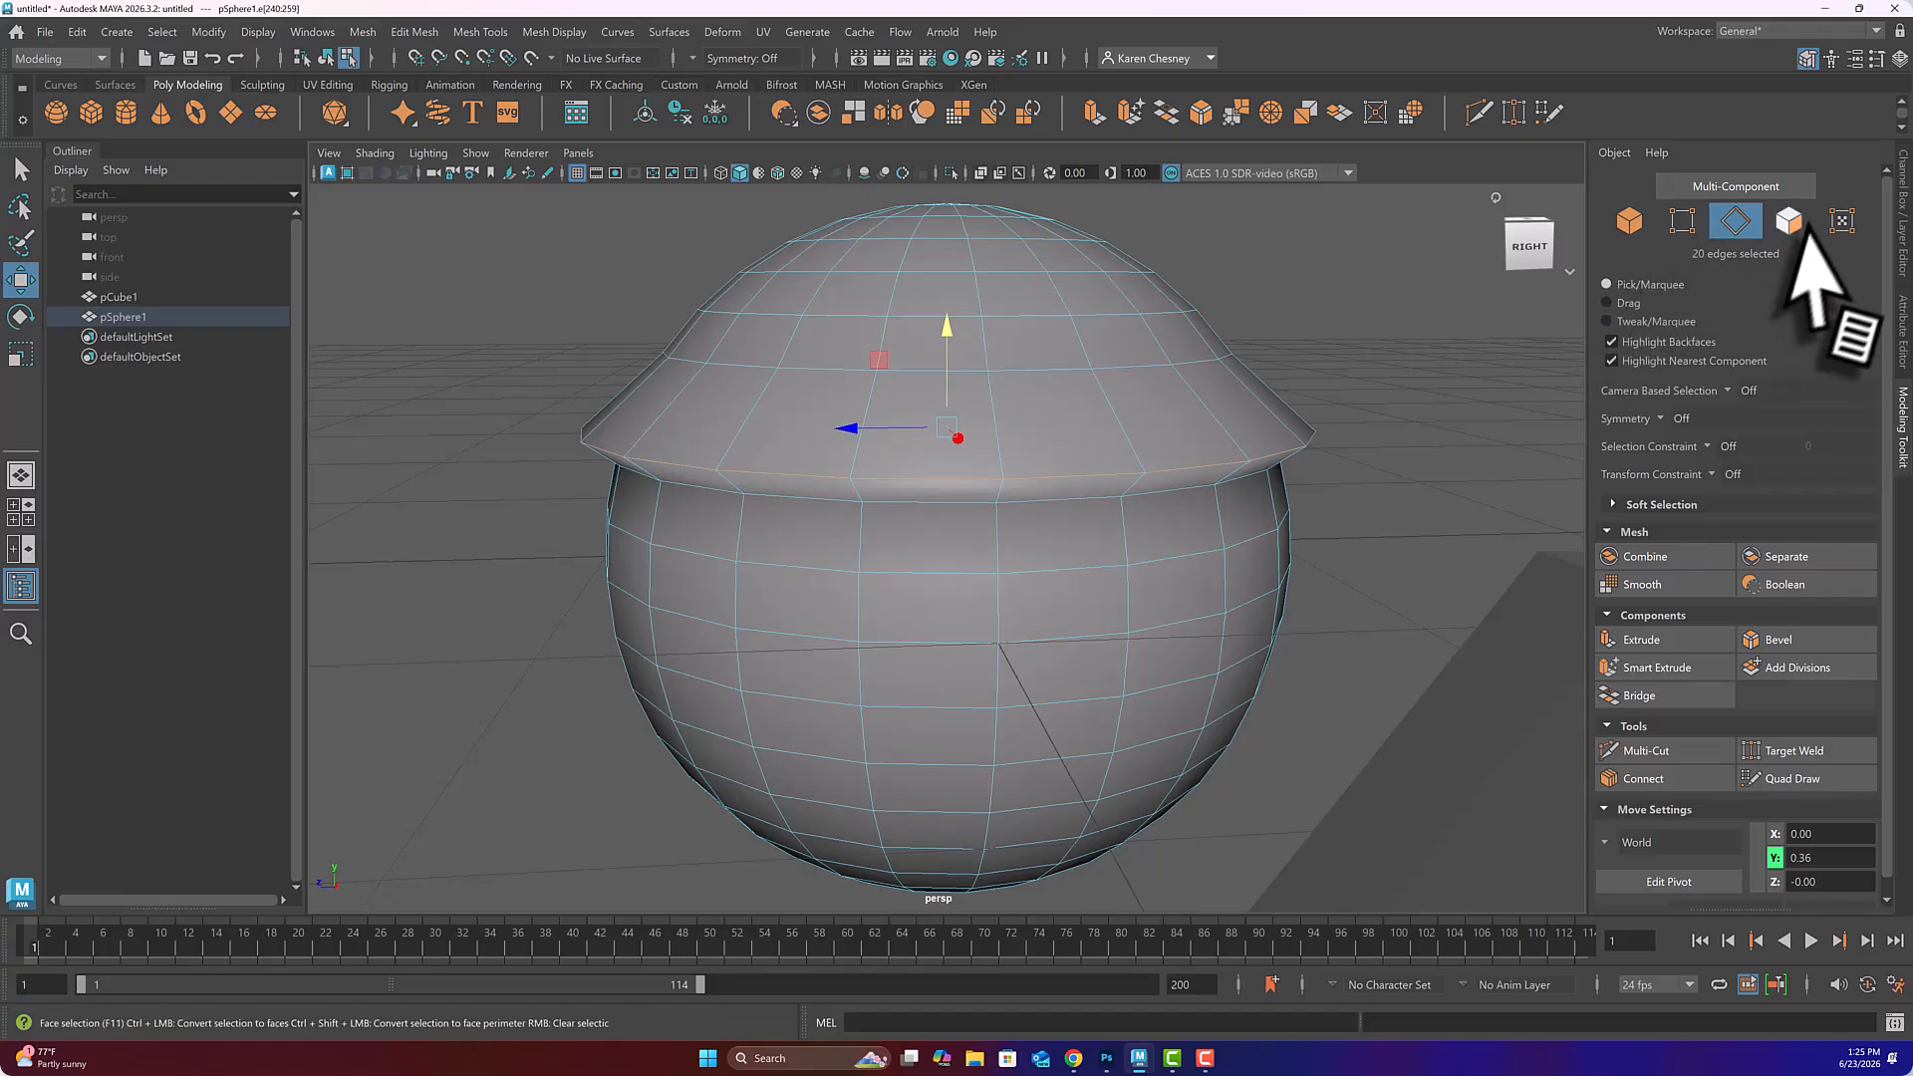
- Switch to face selection, try selecting adjacent faces in a row below the brim, and clear the selection
{"action": "left_click", "coordinate": [1788, 219]}
{"action": "left_click", "coordinate": [787, 603]}
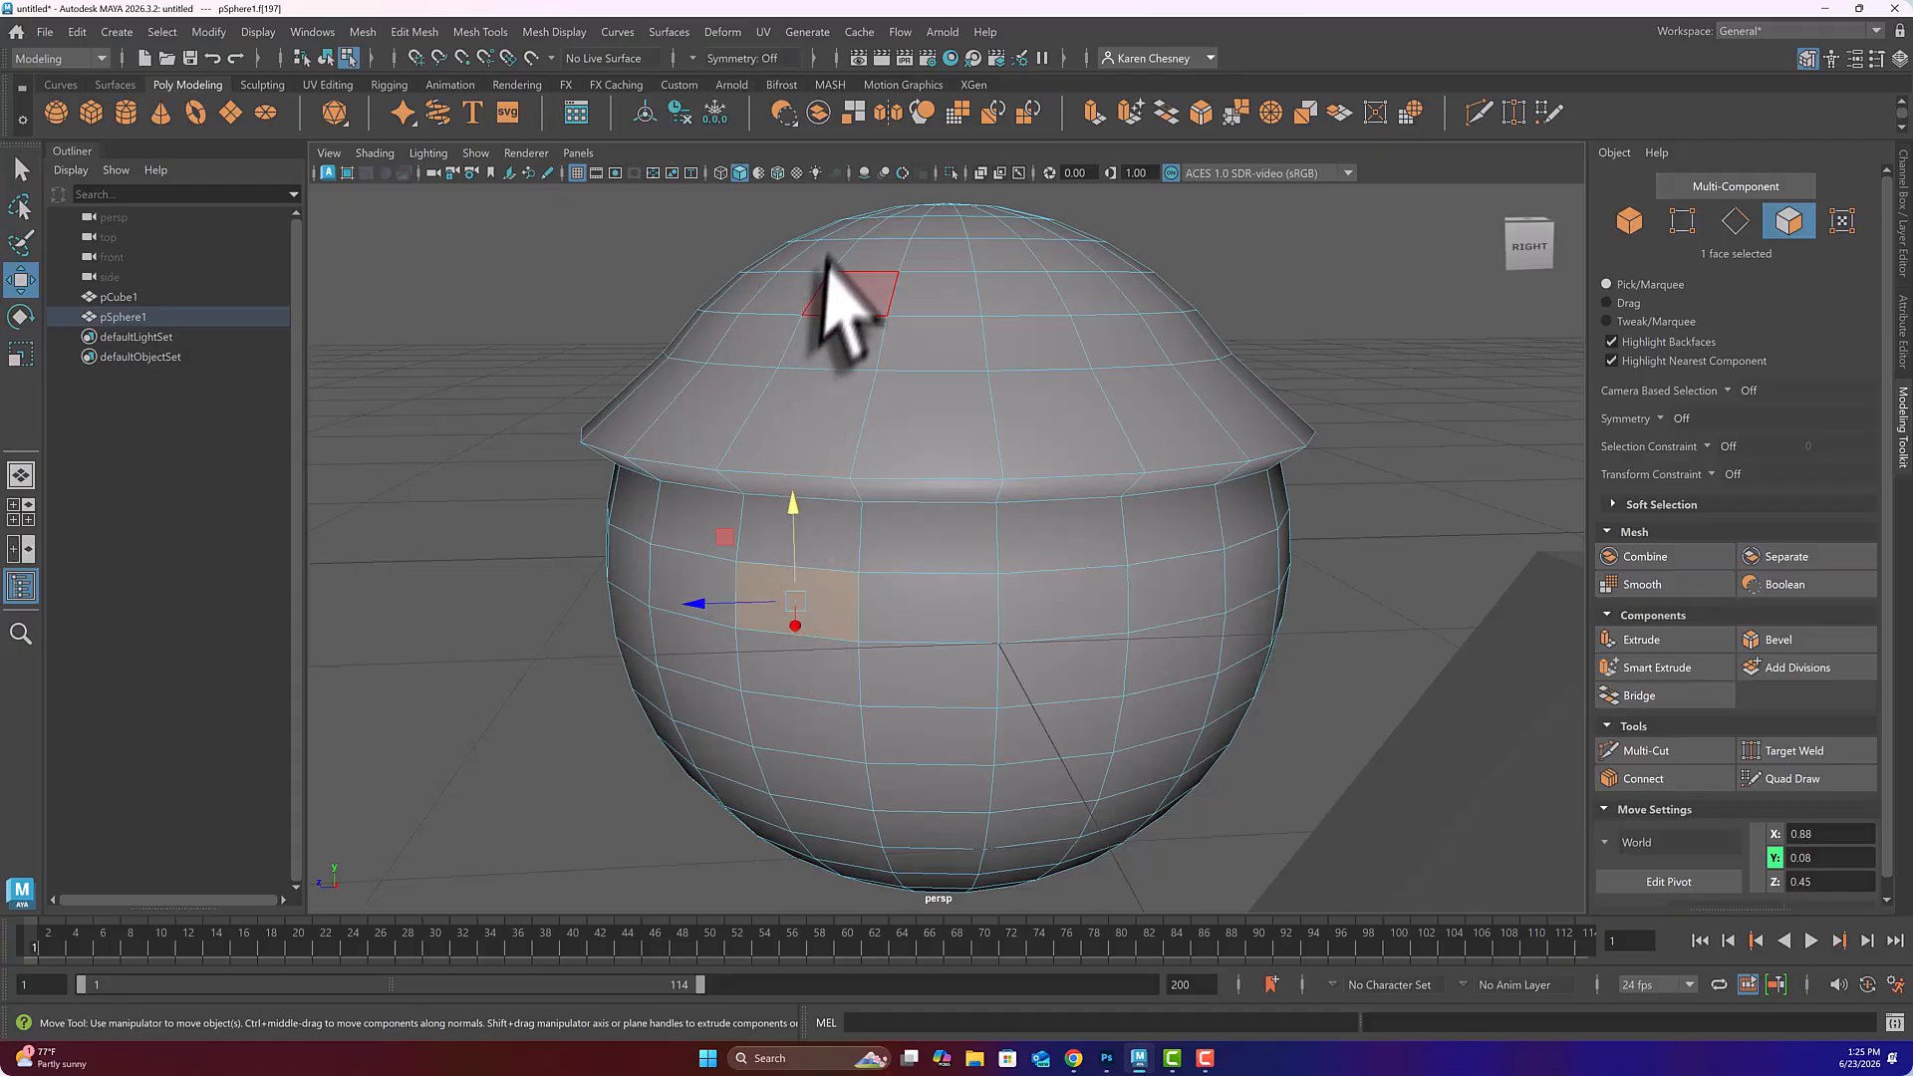
{"action": "left_click", "coordinate": [890, 605], "text": "shift"}
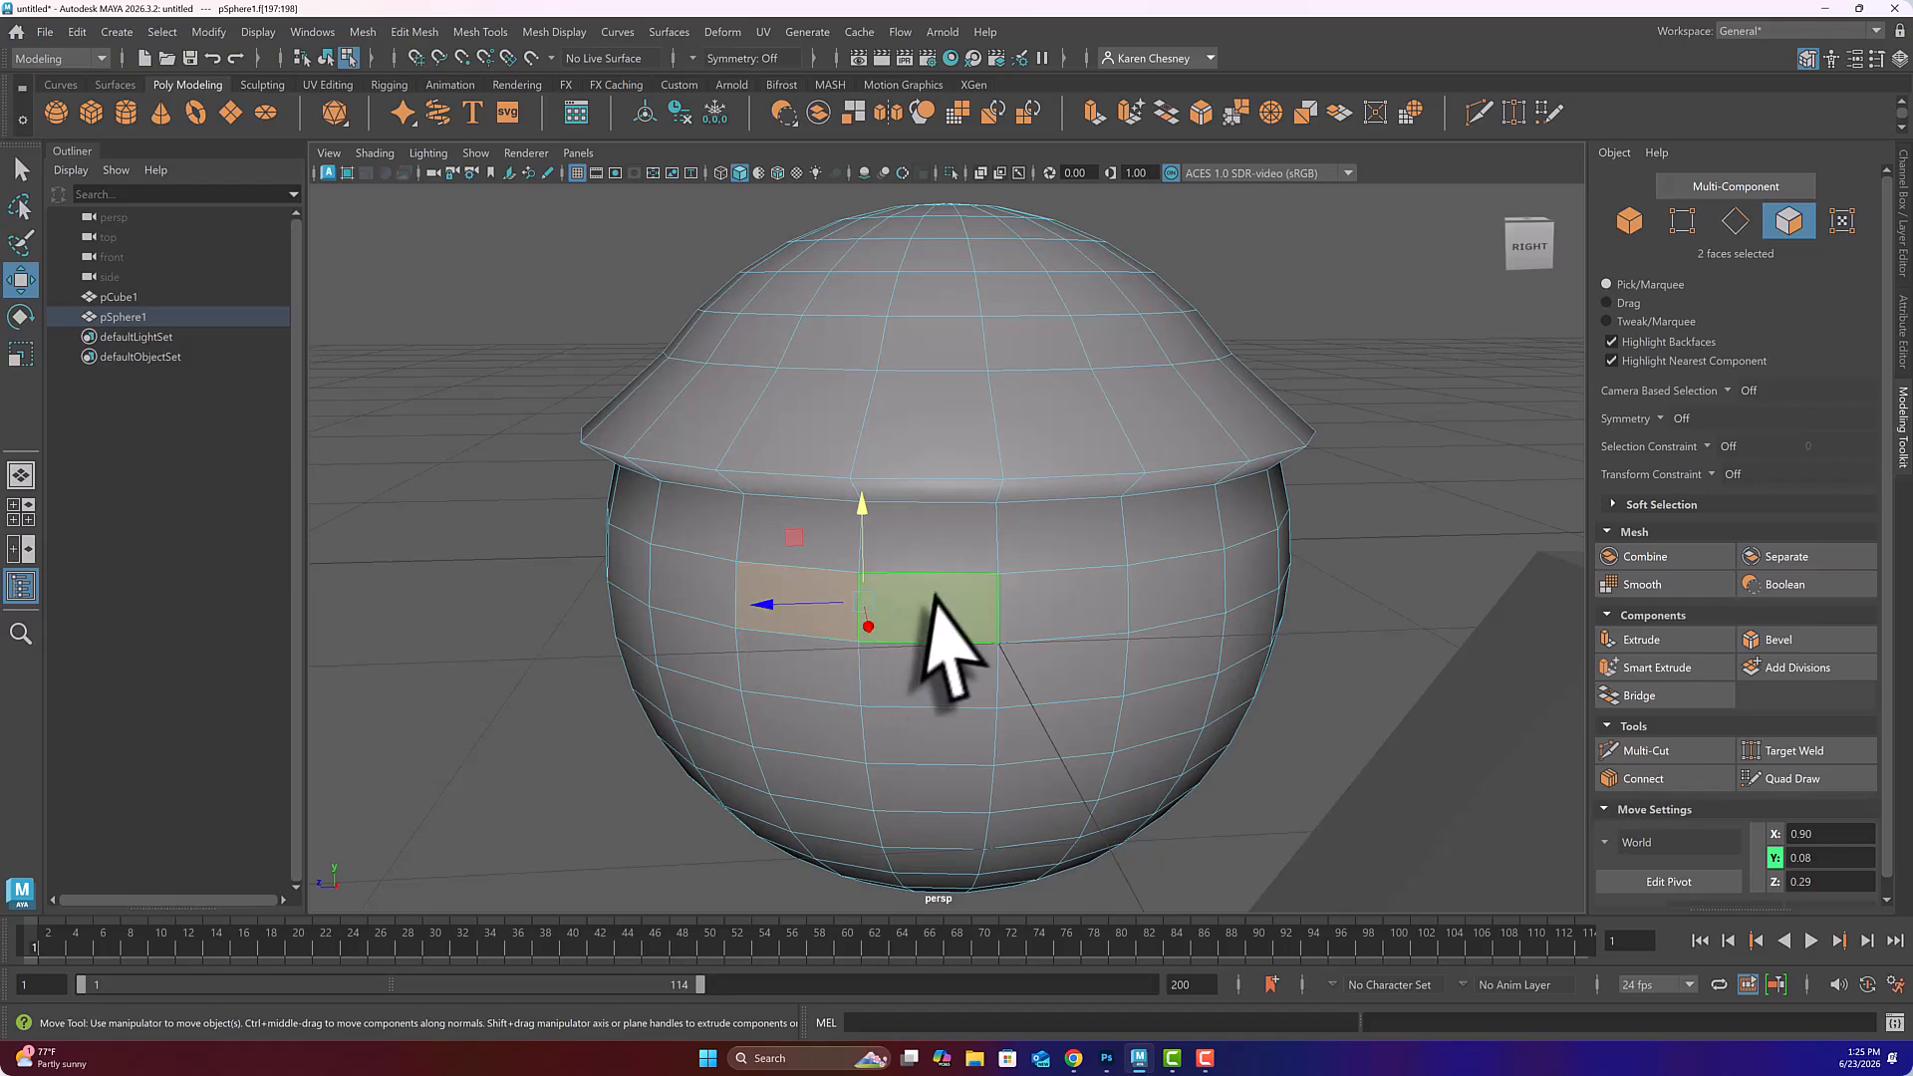
{"action": "left_click", "coordinate": [1048, 602], "text": "shift"}
{"action": "left_click", "coordinate": [1048, 603], "text": "shift"}
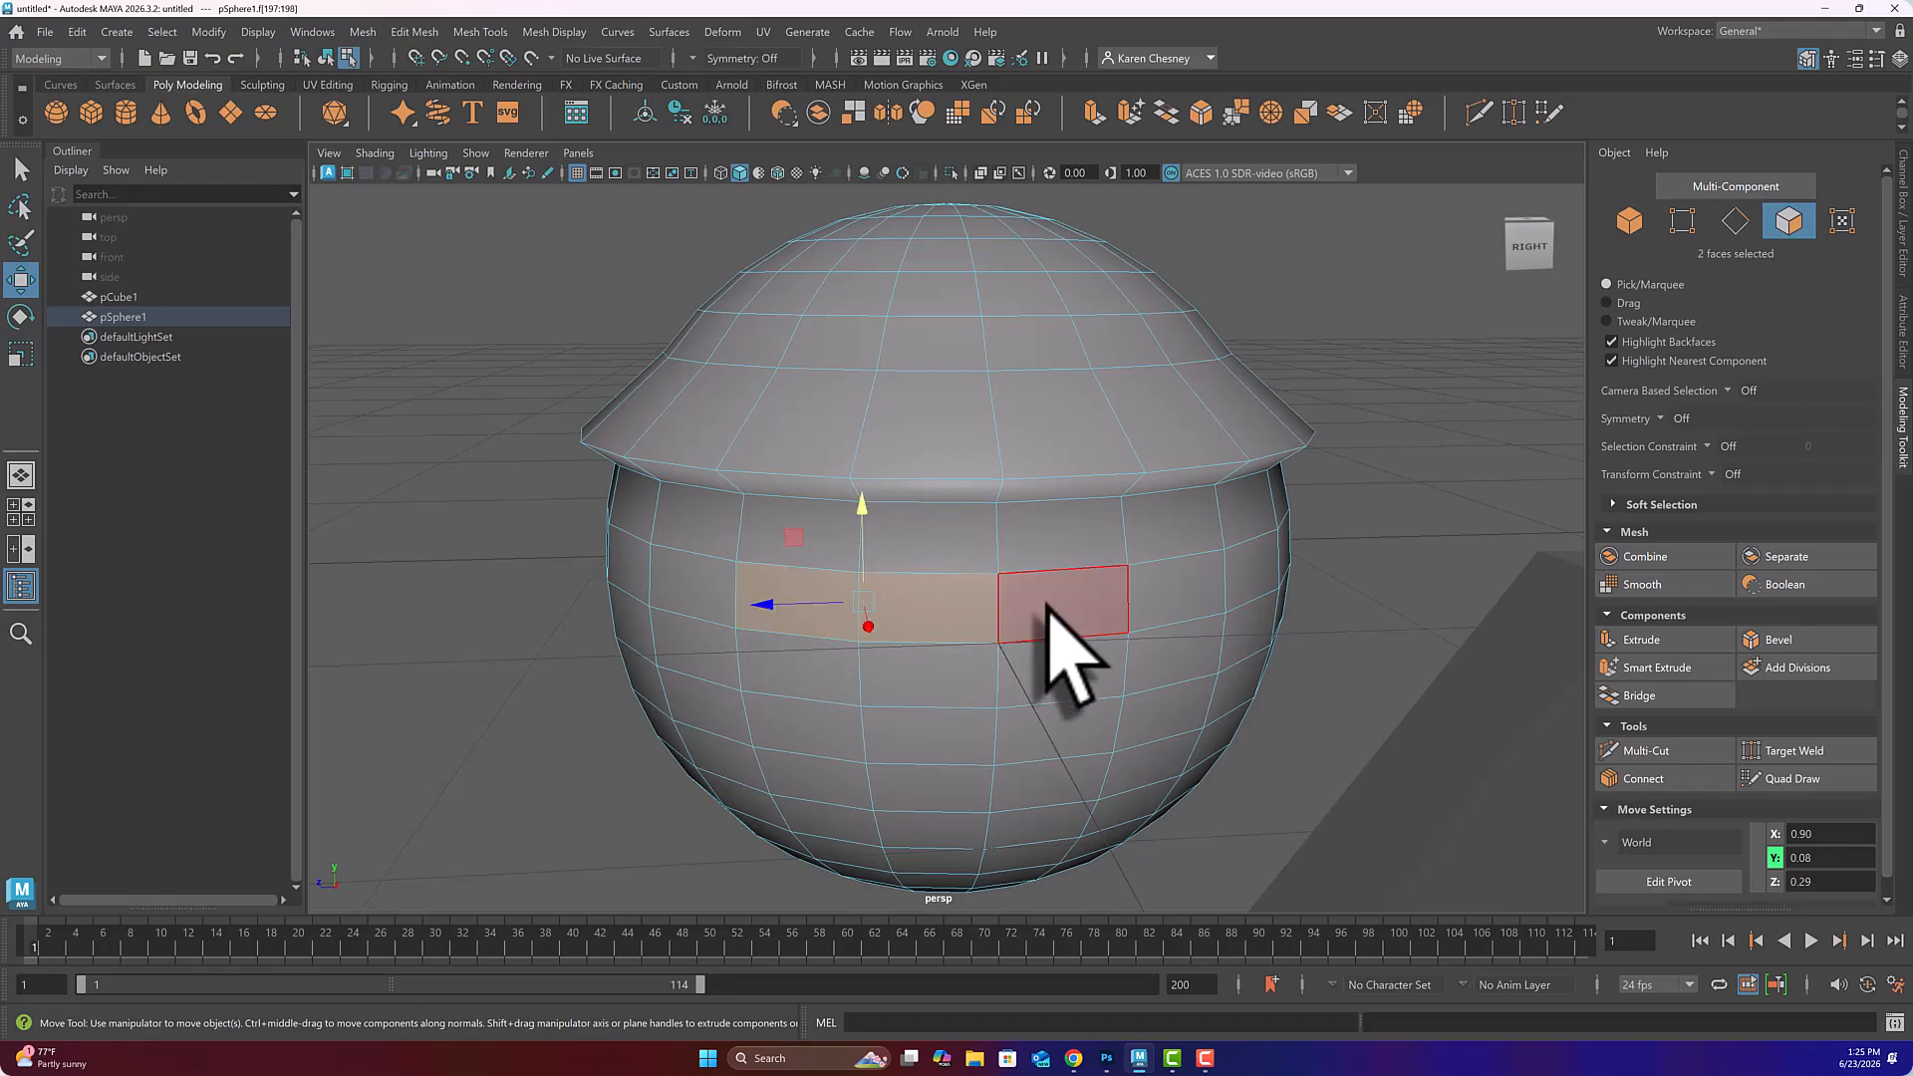
{"action": "double_click", "coordinate": [1049, 603], "text": "shift"}
{"action": "left_click", "coordinate": [1406, 594]}
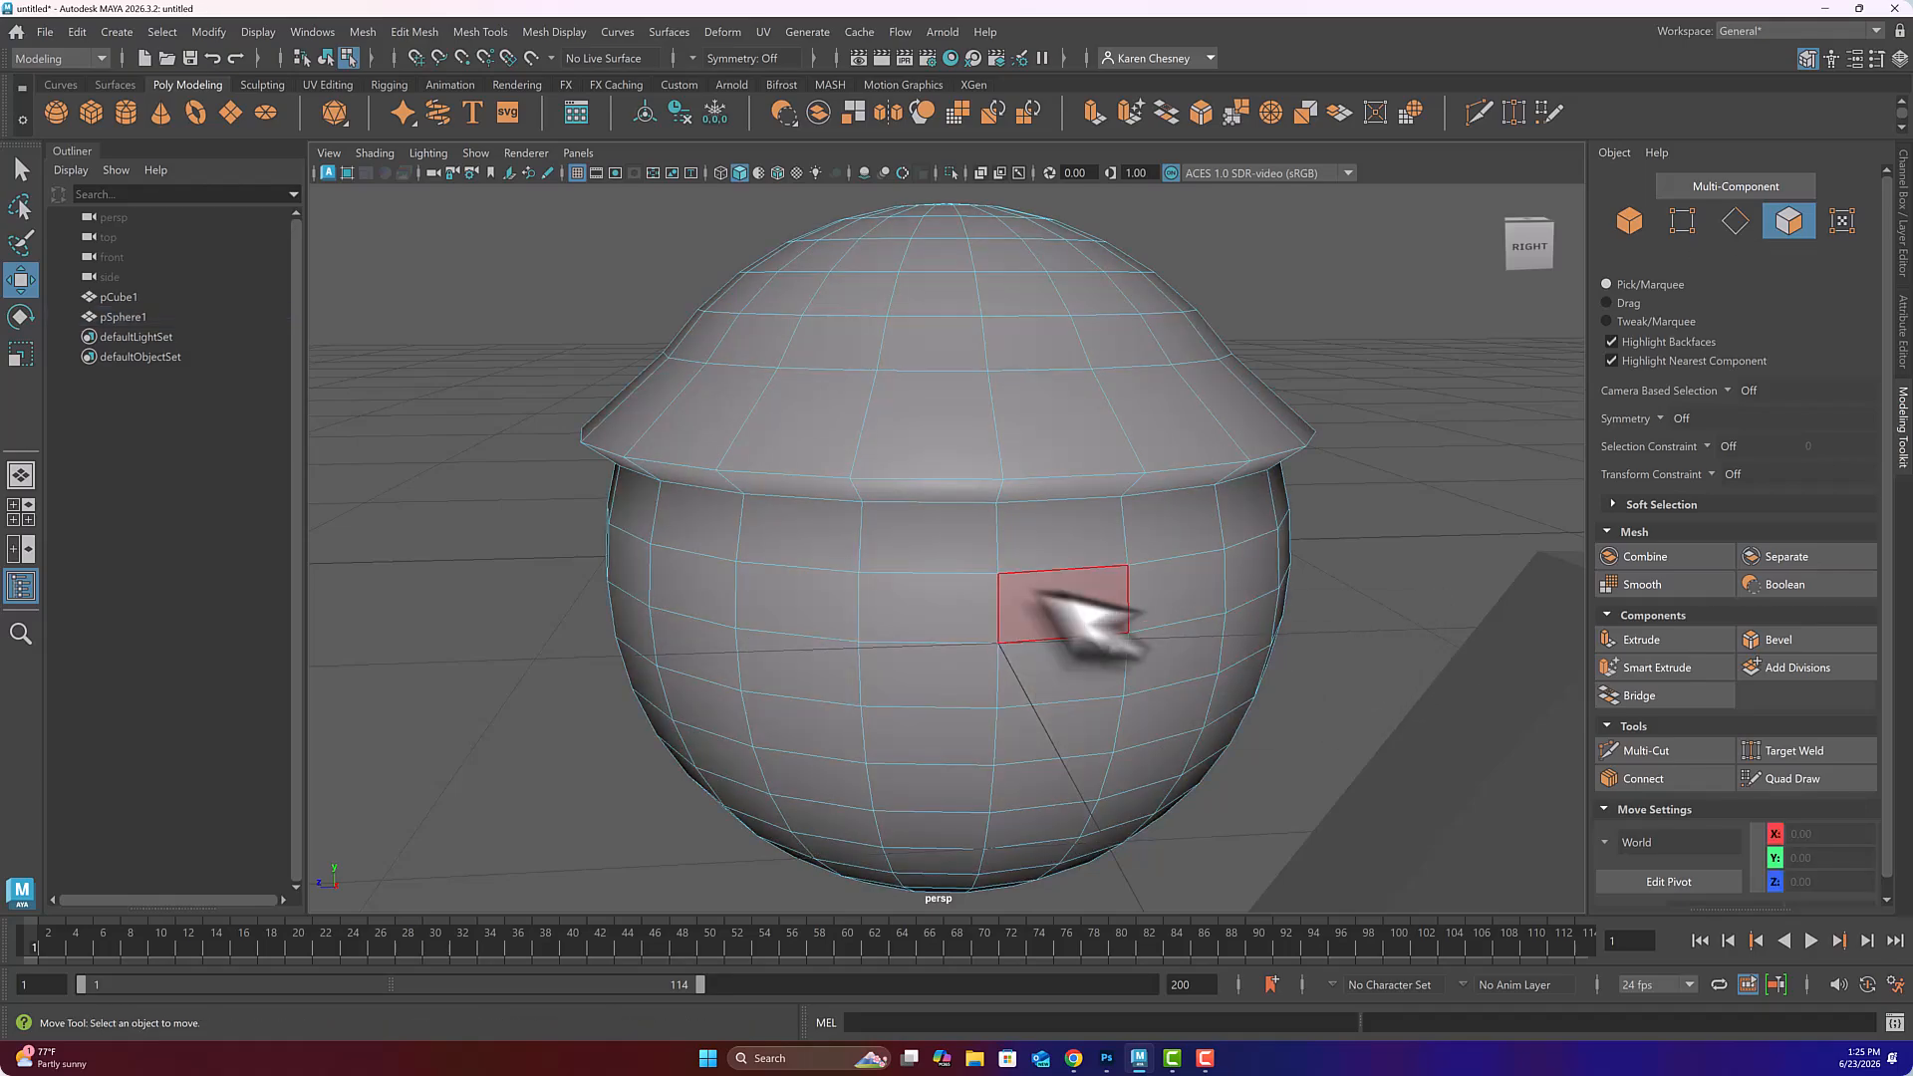
- Select a vertical strip of faces running from the sphere's top, across the brim, to its bottom
{"action": "left_click", "coordinate": [819, 595]}
{"action": "double_click", "coordinate": [948, 609], "text": "shift"}
{"action": "left_click", "coordinate": [948, 598]}
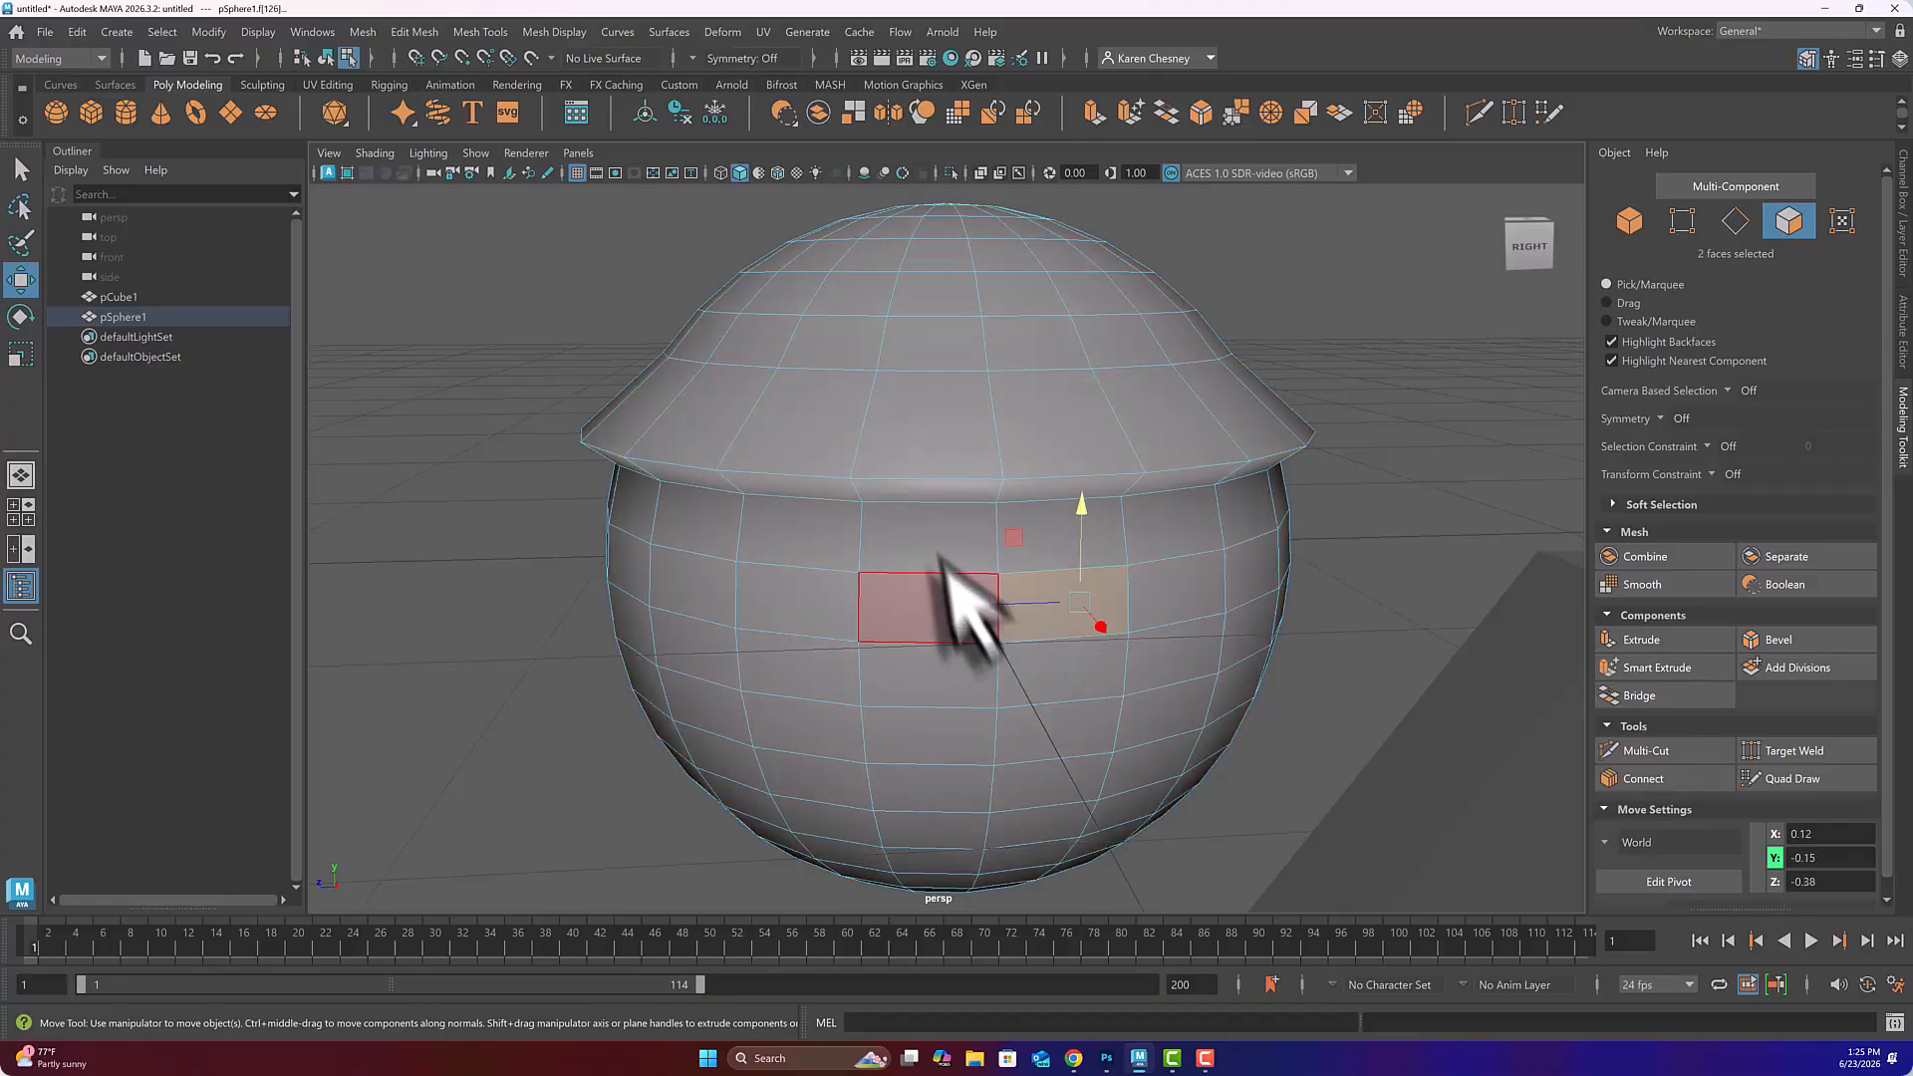
{"action": "left_click", "coordinate": [1047, 555], "text": "shift"}
{"action": "left_click", "coordinate": [1056, 523], "text": "shift"}
{"action": "left_click", "coordinate": [1018, 433], "text": "shift"}
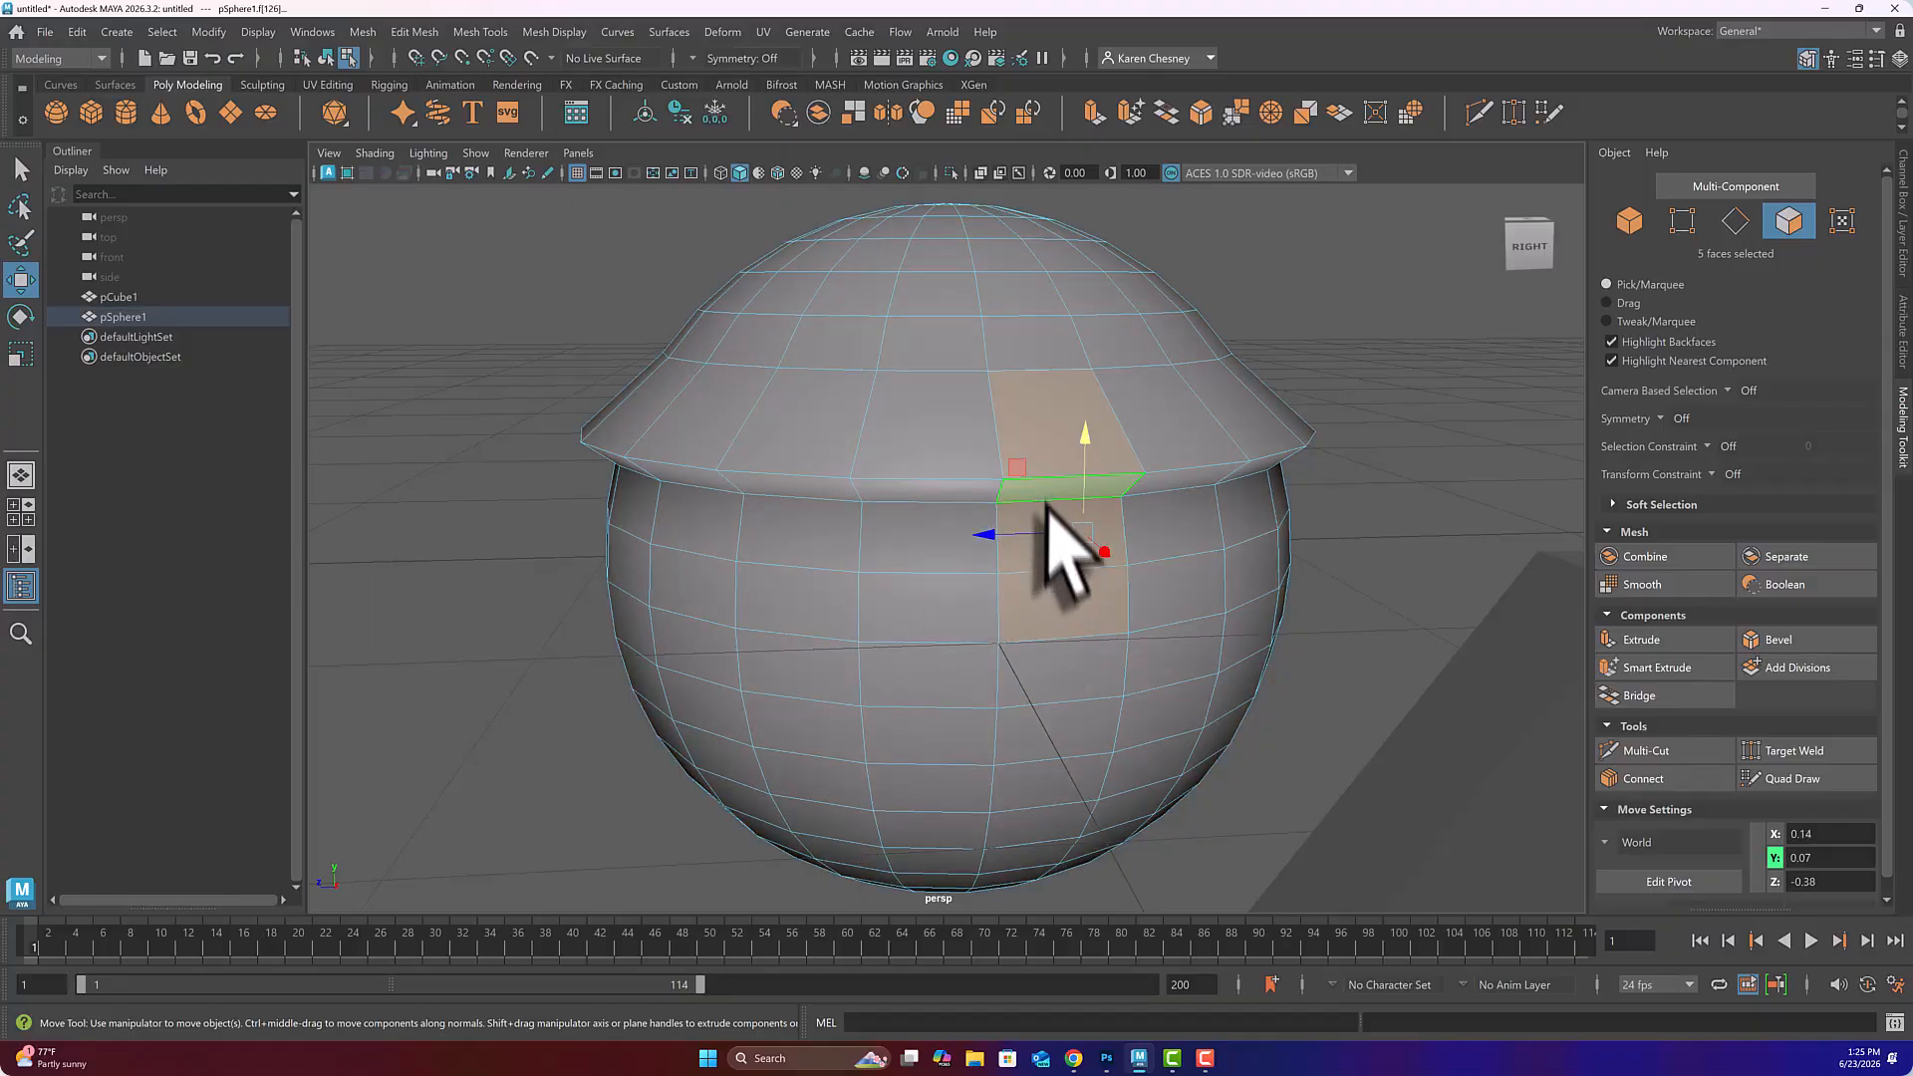
{"action": "left_click", "coordinate": [1048, 673], "text": "shift"}
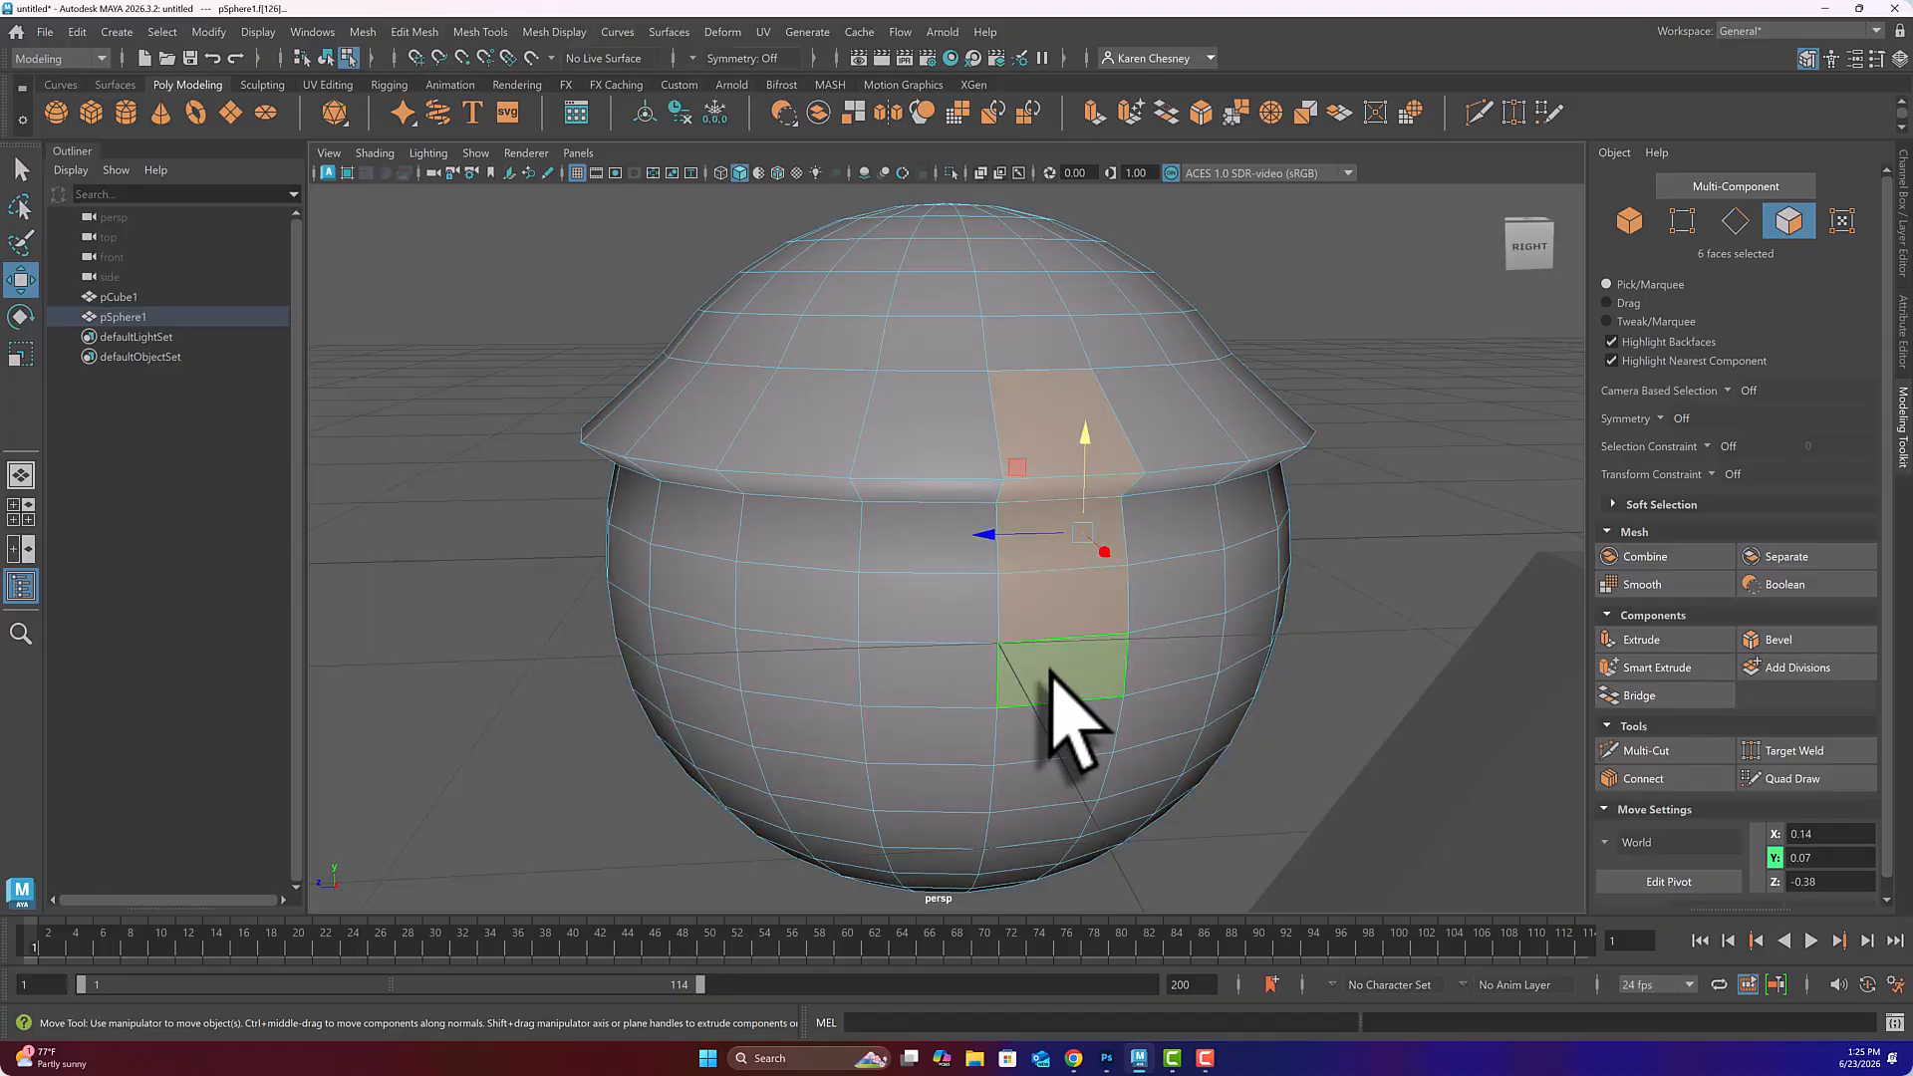
{"action": "left_click", "coordinate": [1031, 354], "text": "shift"}
{"action": "left_click", "coordinate": [1018, 289], "text": "shift"}
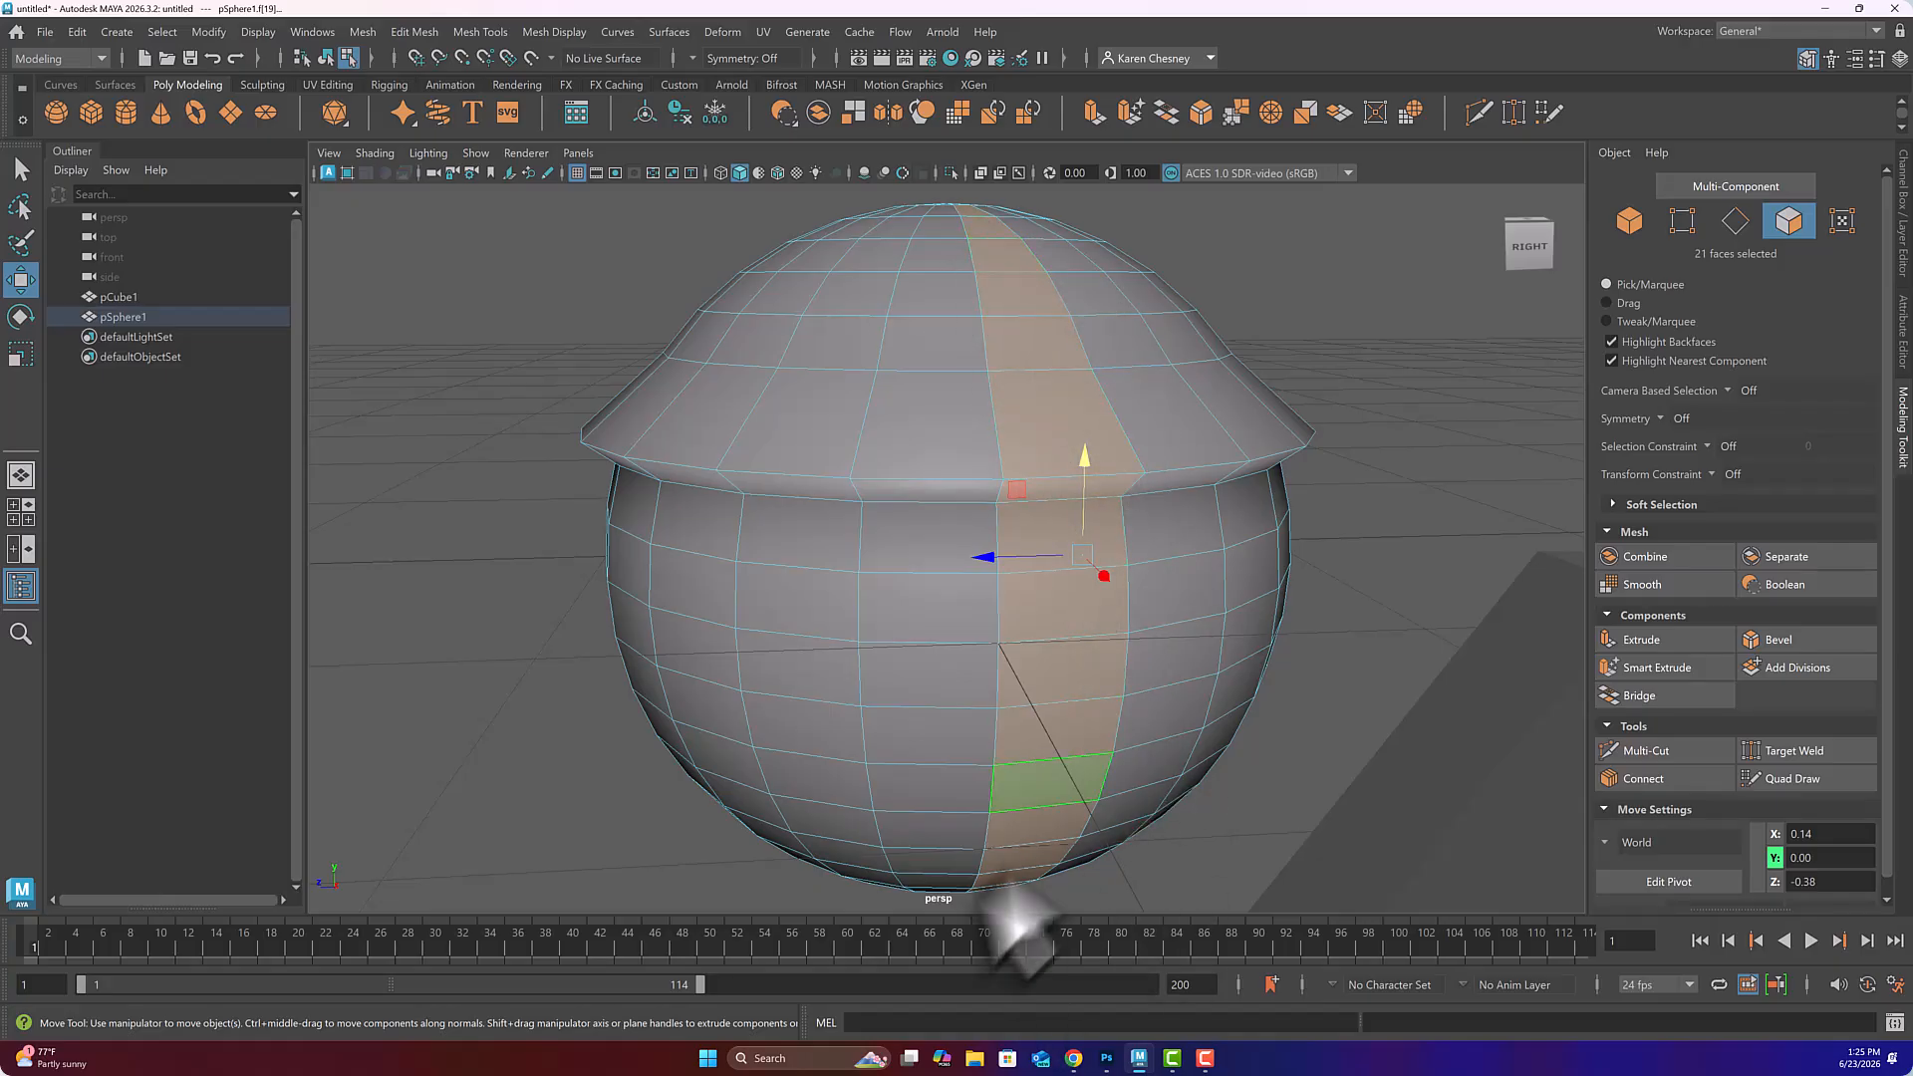
- Select the full horizontal face loop below the brim, scale it inward into a narrow waist and flatten it vertically
{"action": "left_click", "coordinate": [685, 590]}
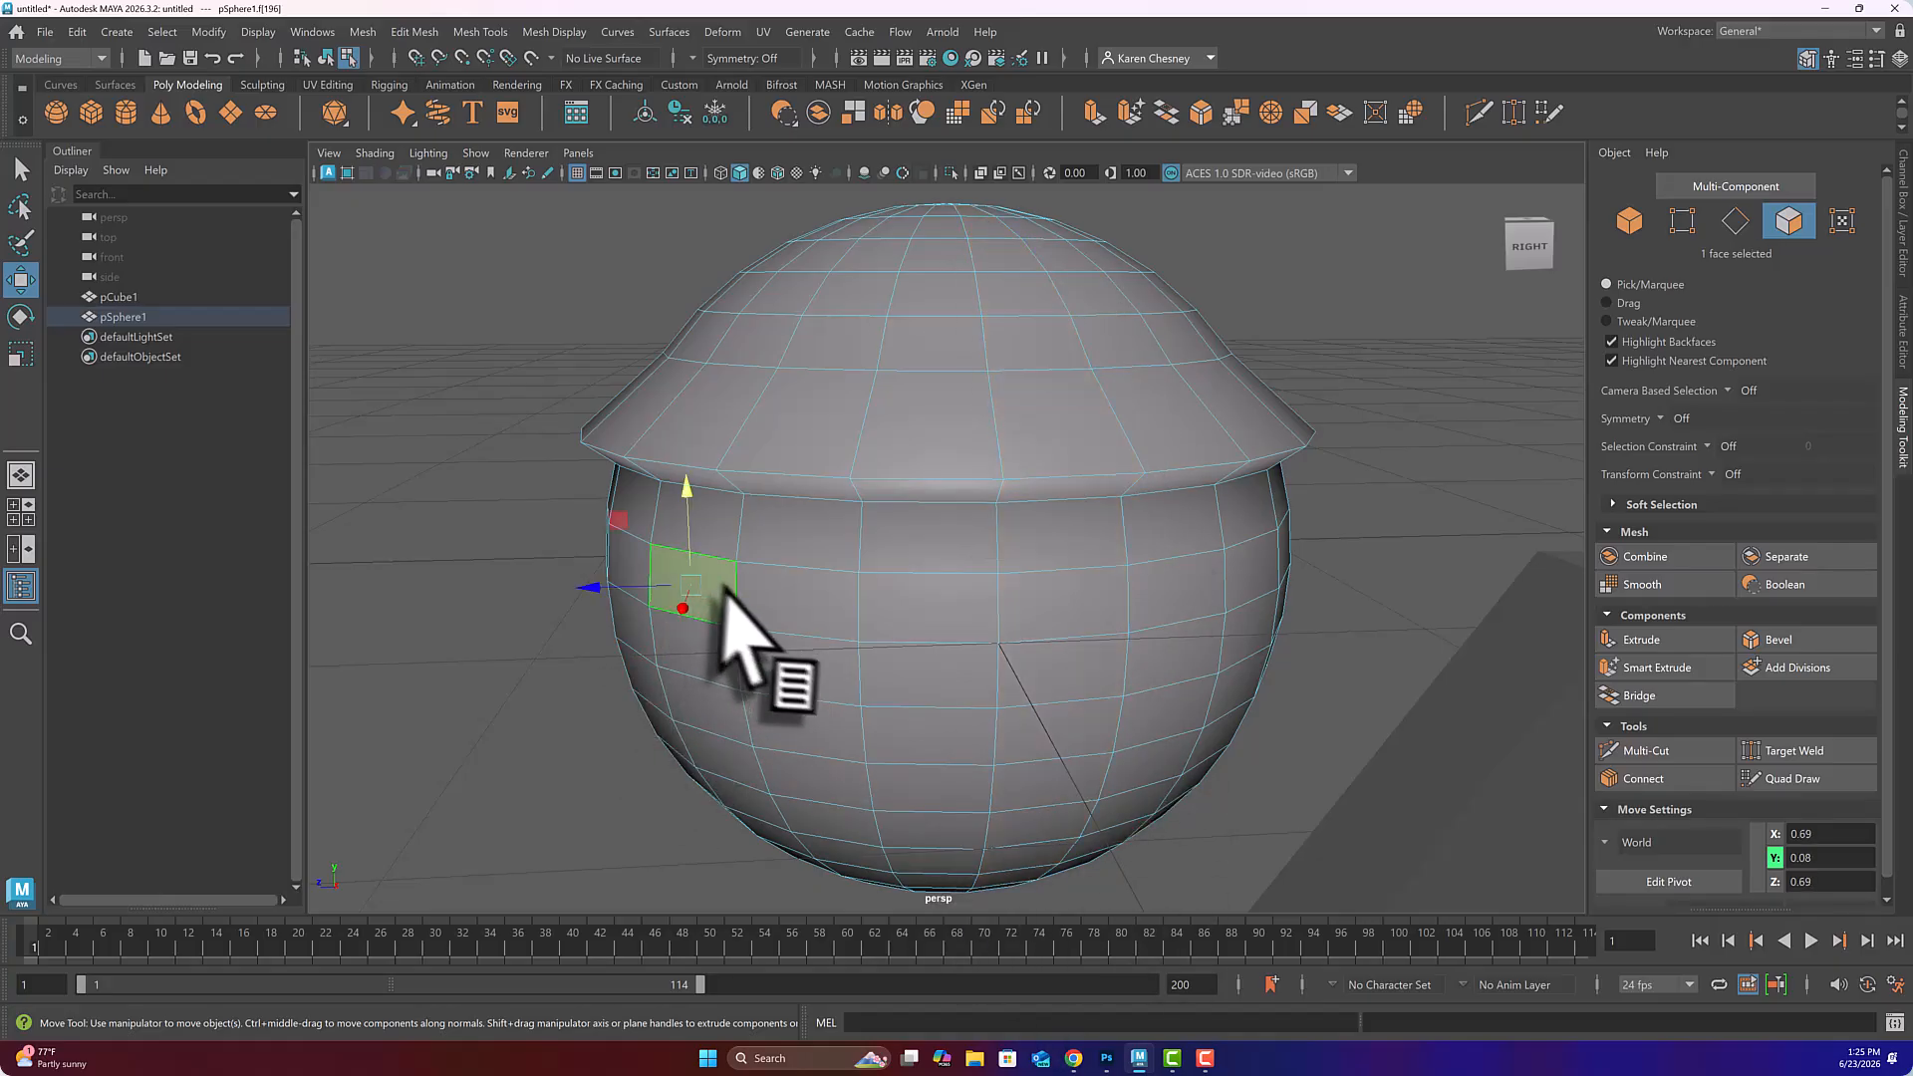
{"action": "double_click", "coordinate": [932, 598], "text": "shift"}
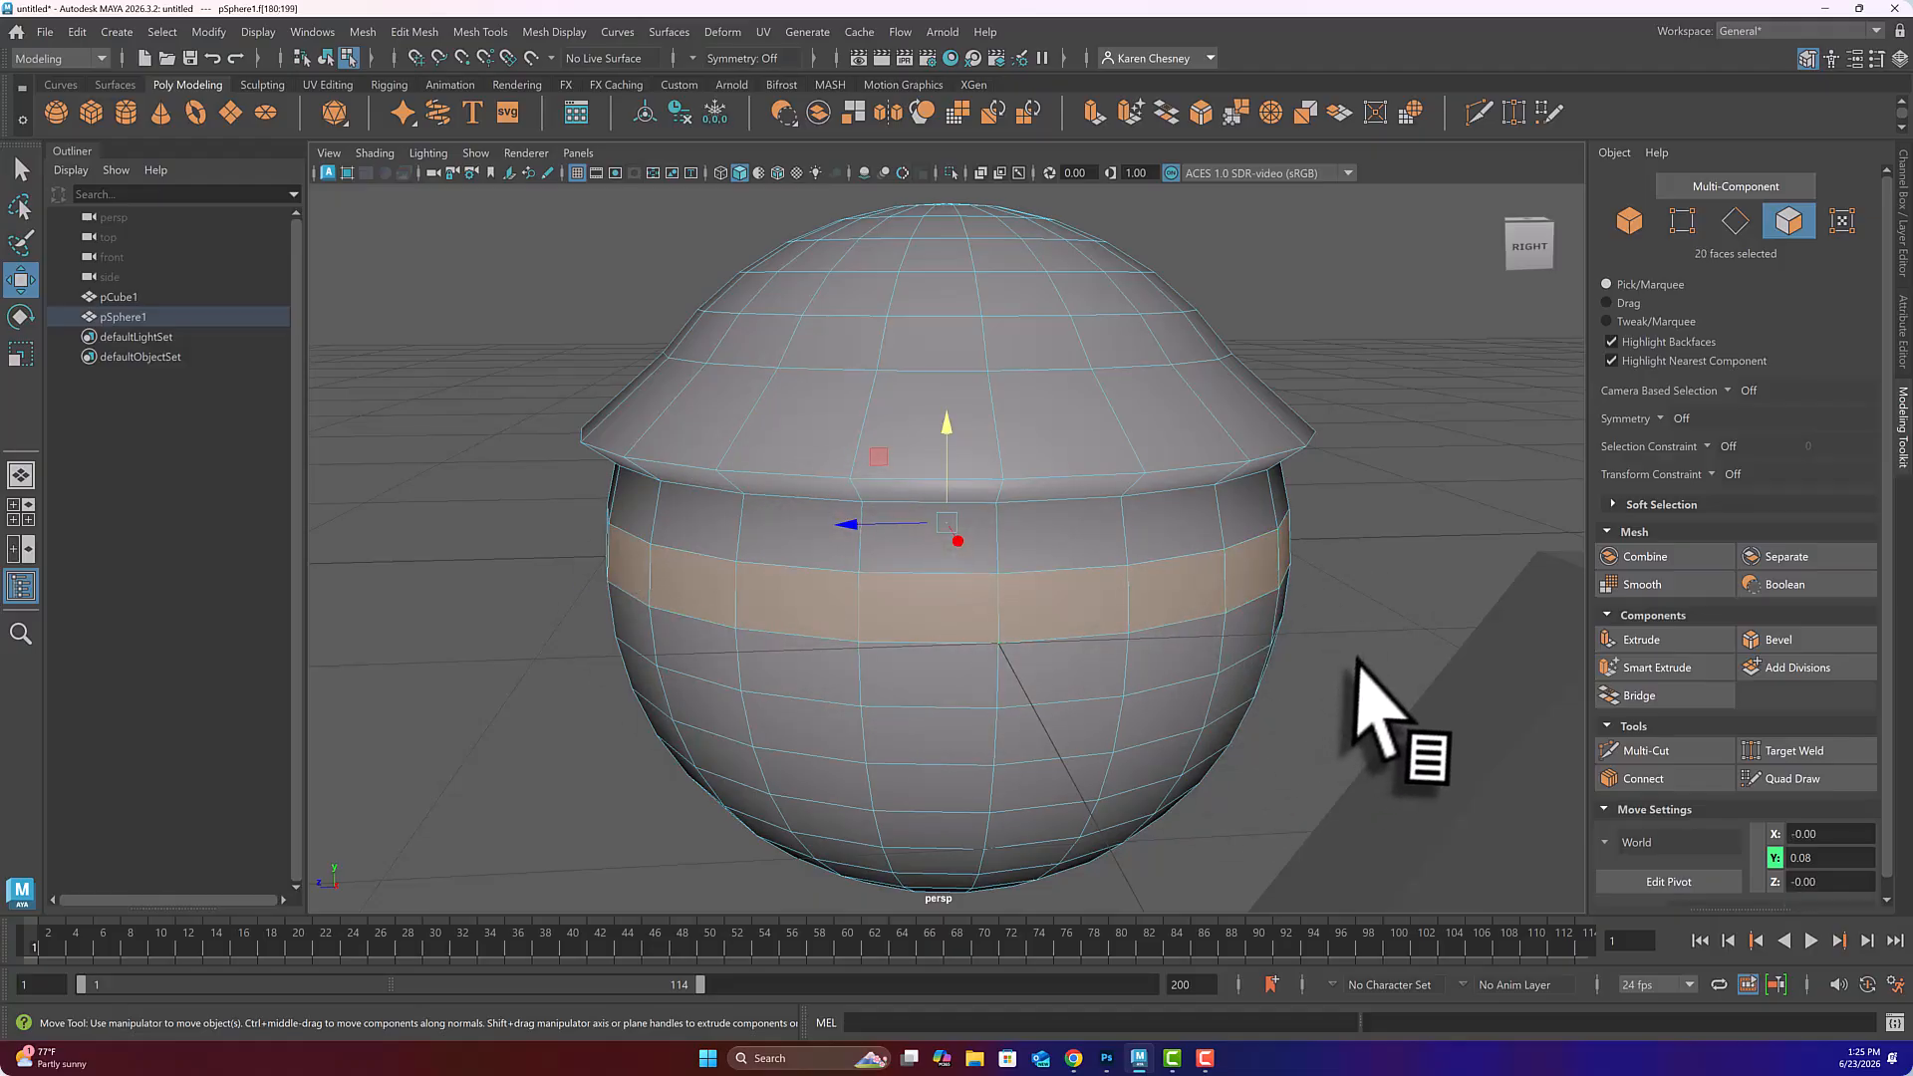
{"action": "key", "text": "r"}
{"action": "left_click_drag", "start_coordinate": [949, 520], "coordinate": [830, 578]}
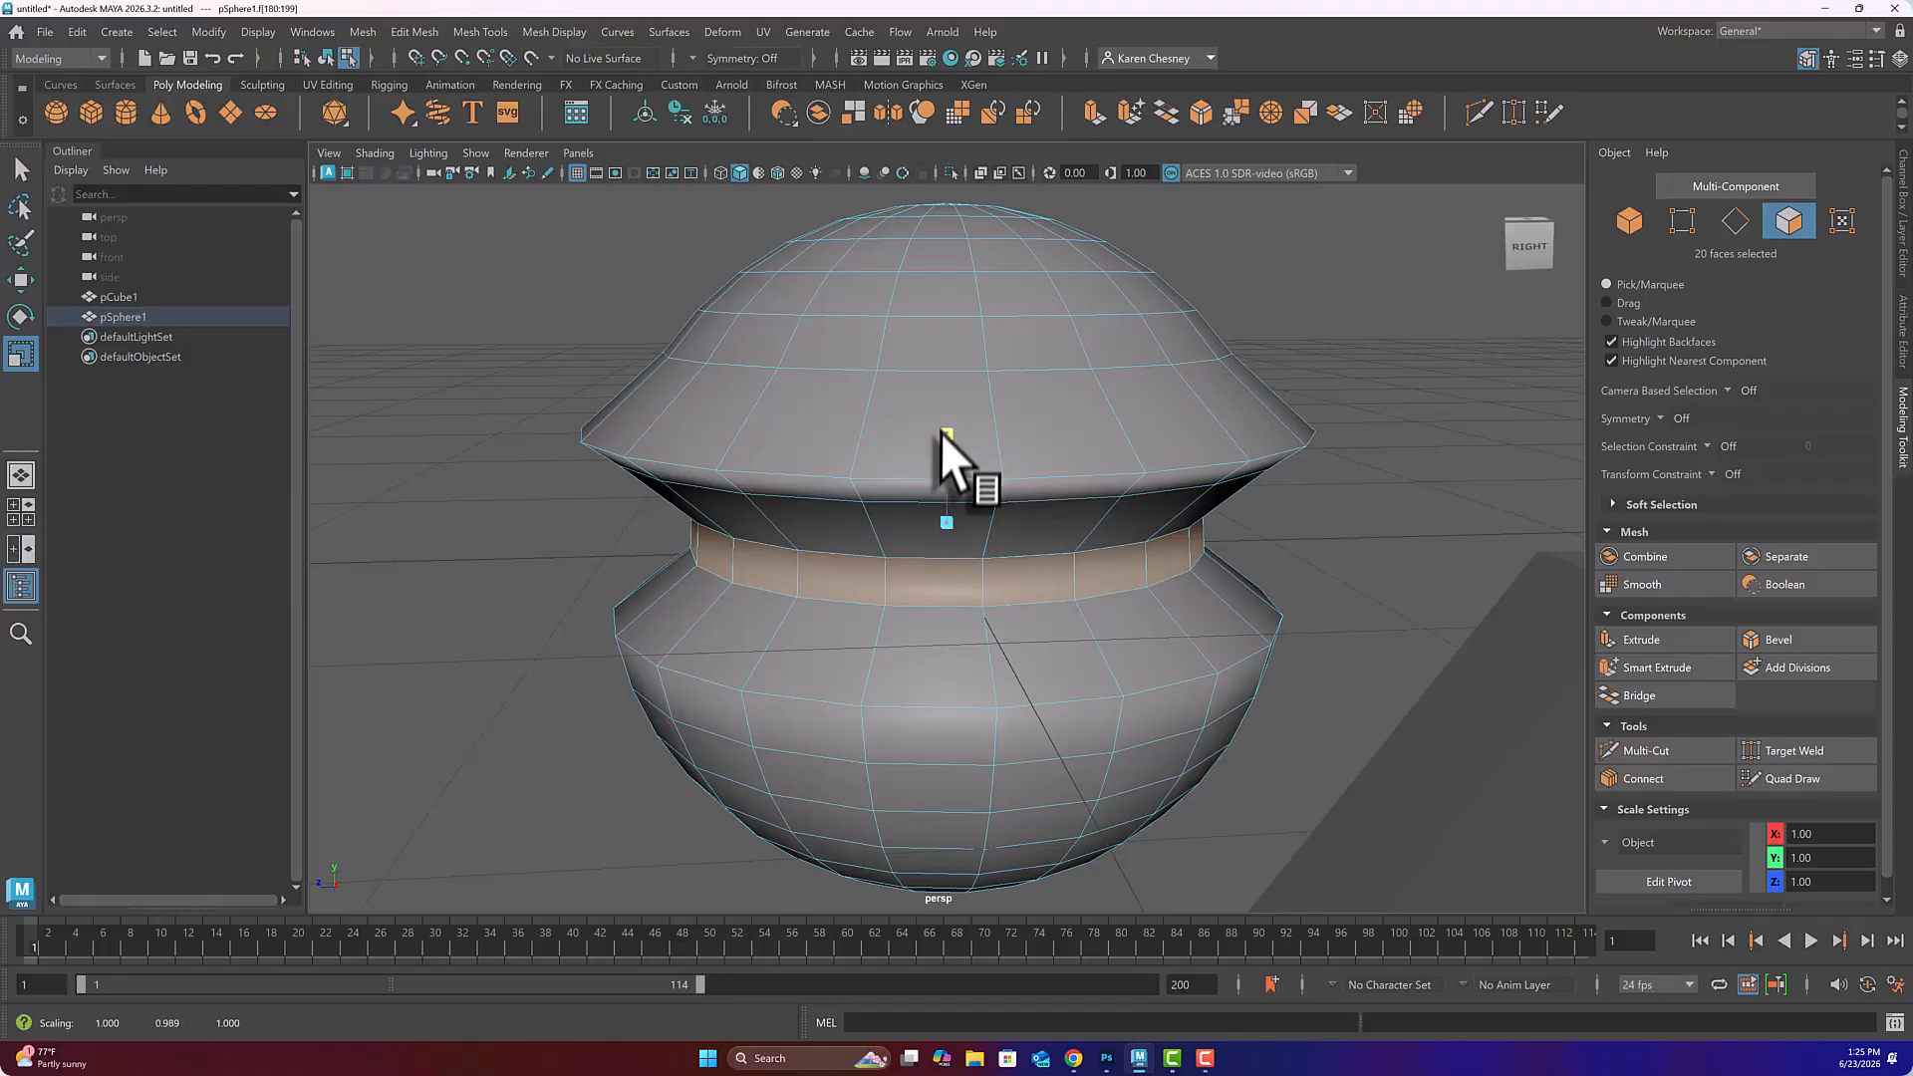
{"action": "left_click_drag", "start_coordinate": [941, 433], "coordinate": [1006, 598]}
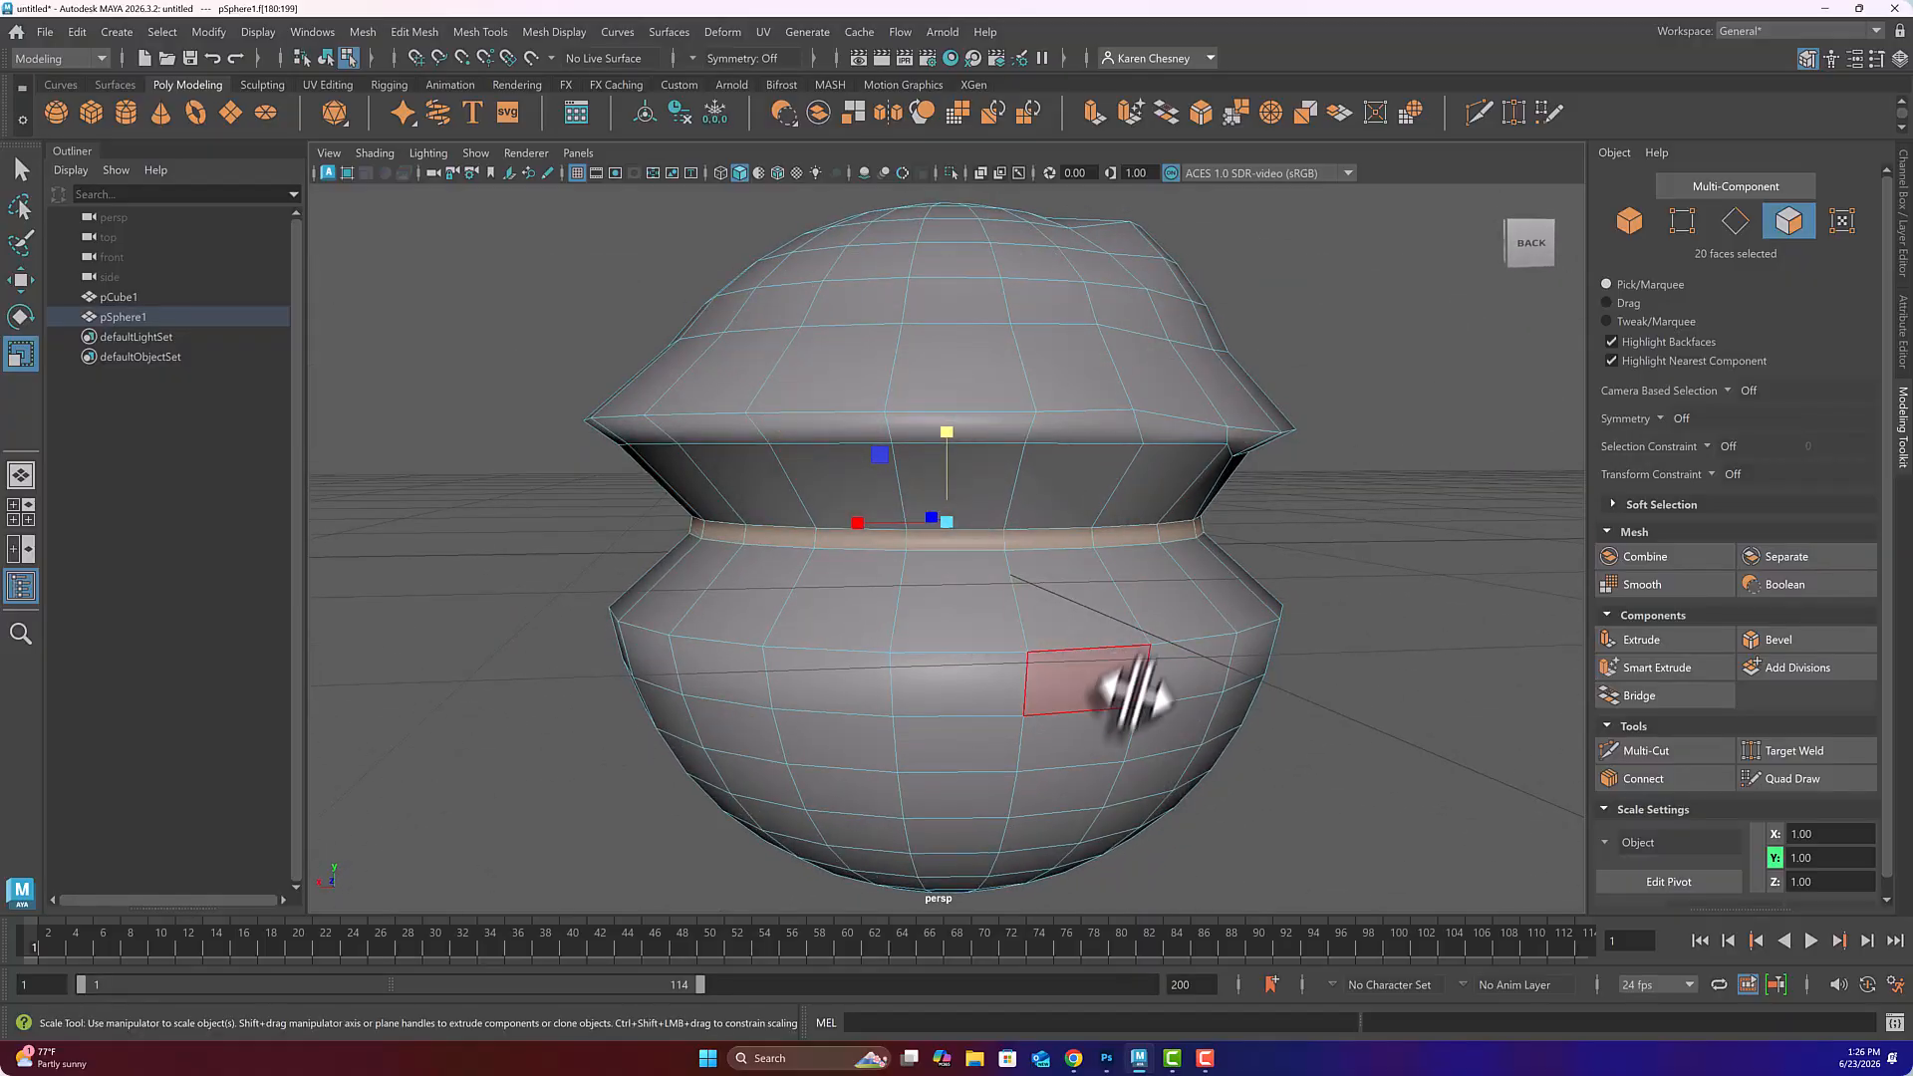
- Return to object selection and move the sphere along X to 4.11, clear of the scene's center
{"action": "scroll", "coordinate": [1121, 709], "scroll_direction": "down", "scroll_amount": 5}
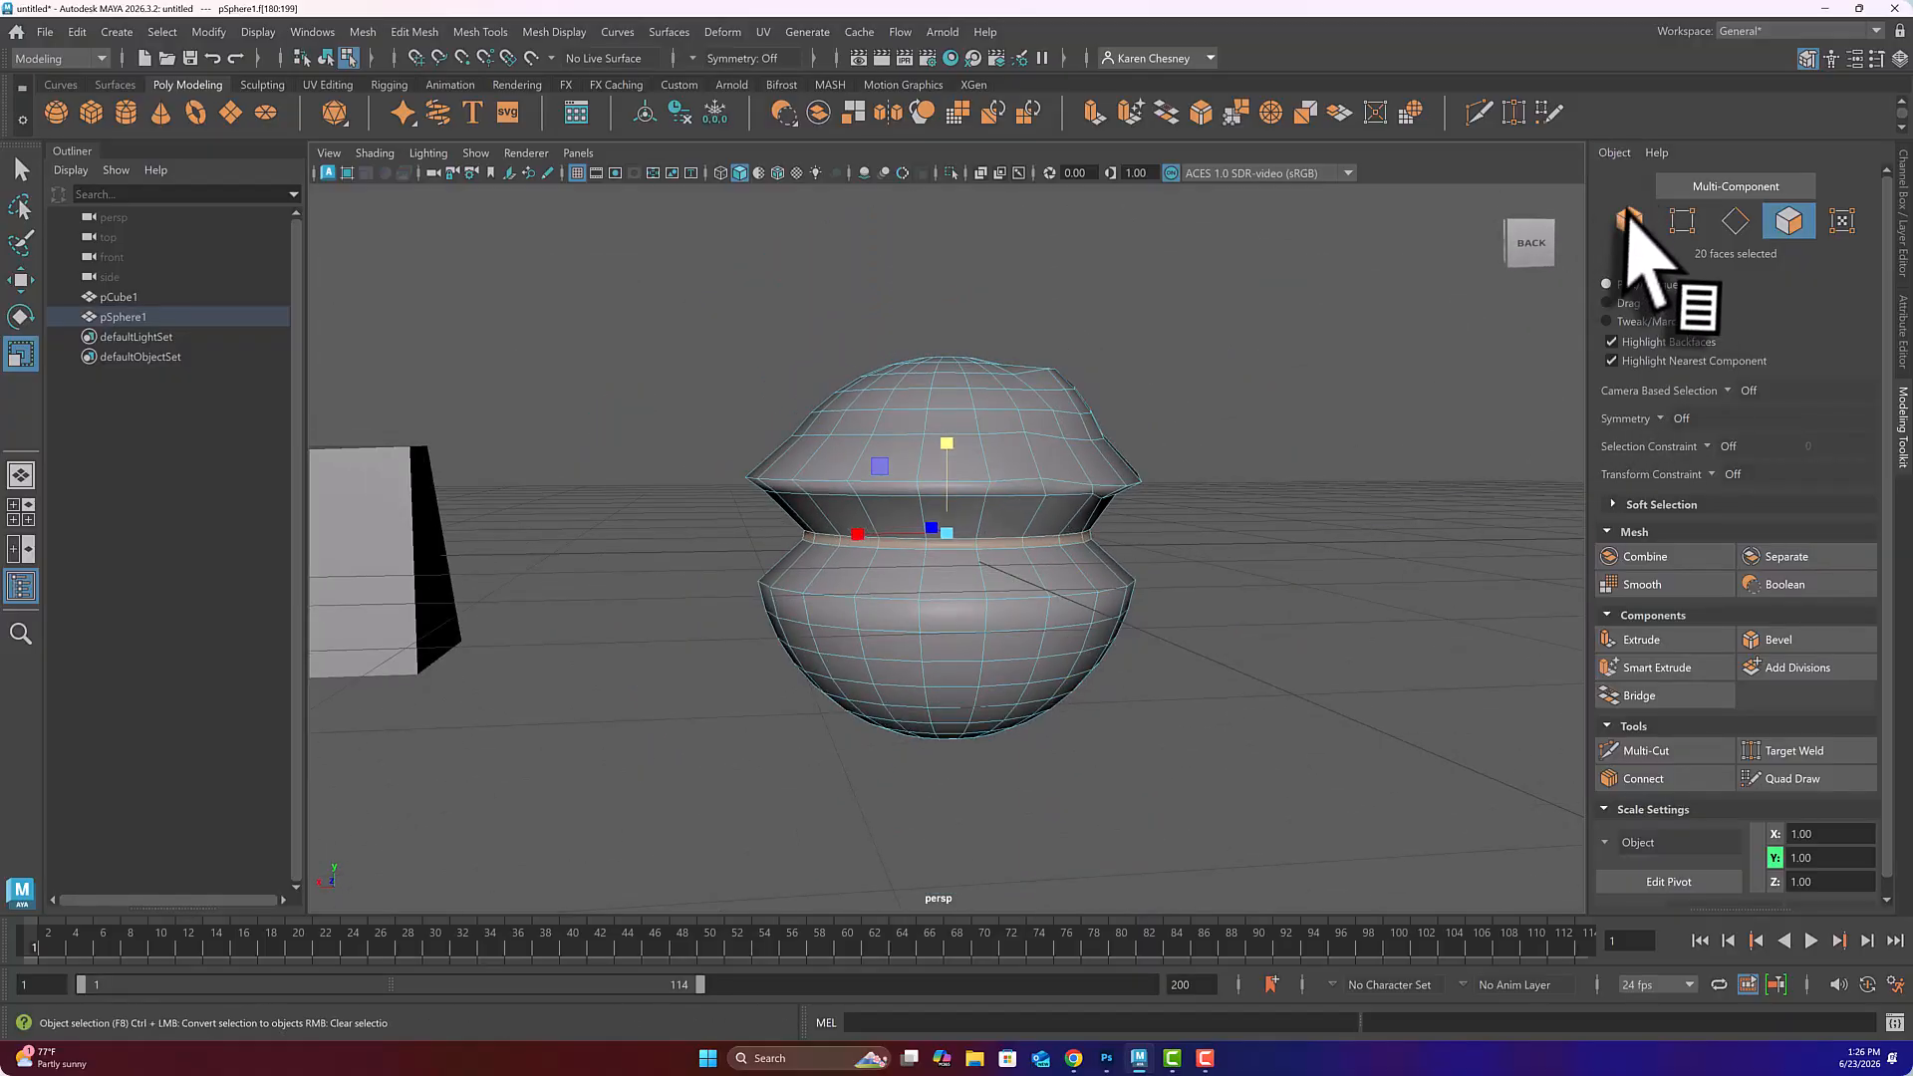
{"action": "left_click", "coordinate": [1628, 211]}
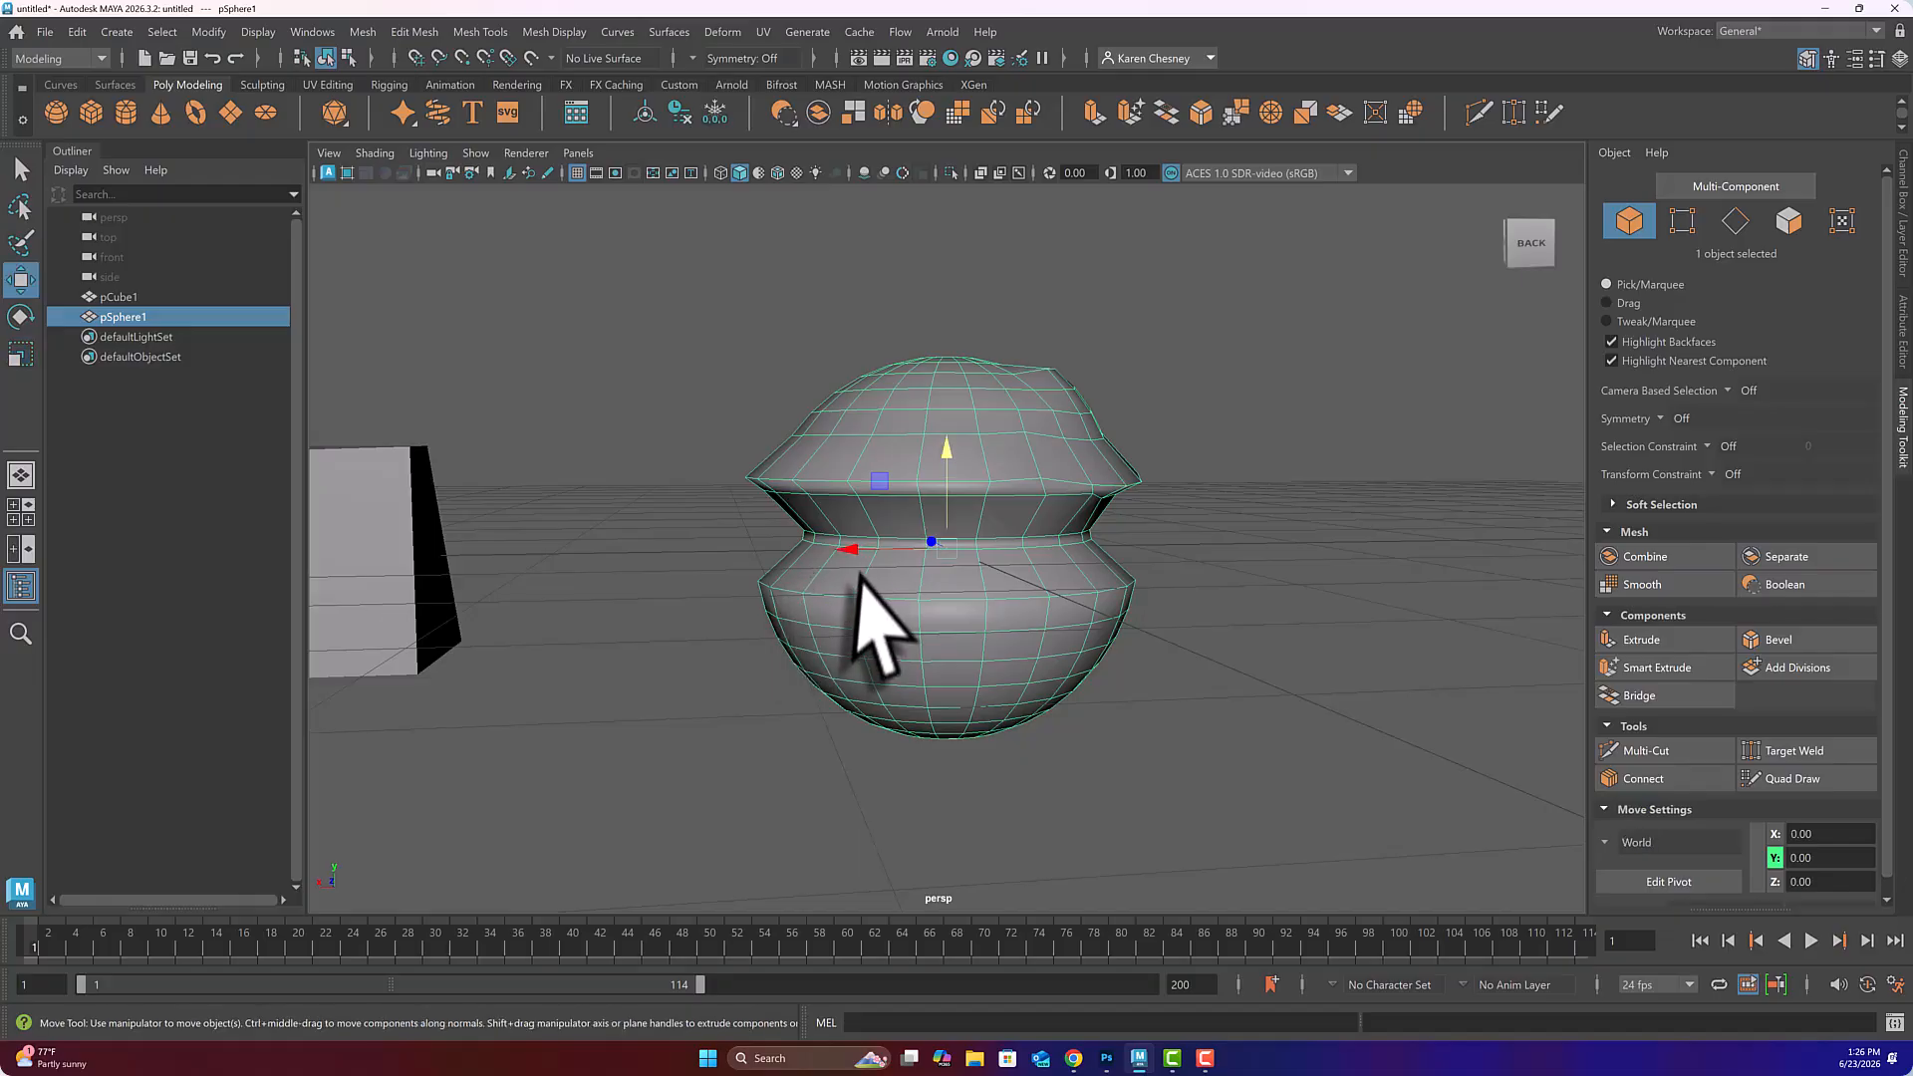
{"action": "left_click_drag", "start_coordinate": [844, 539], "coordinate": [86, 534]}
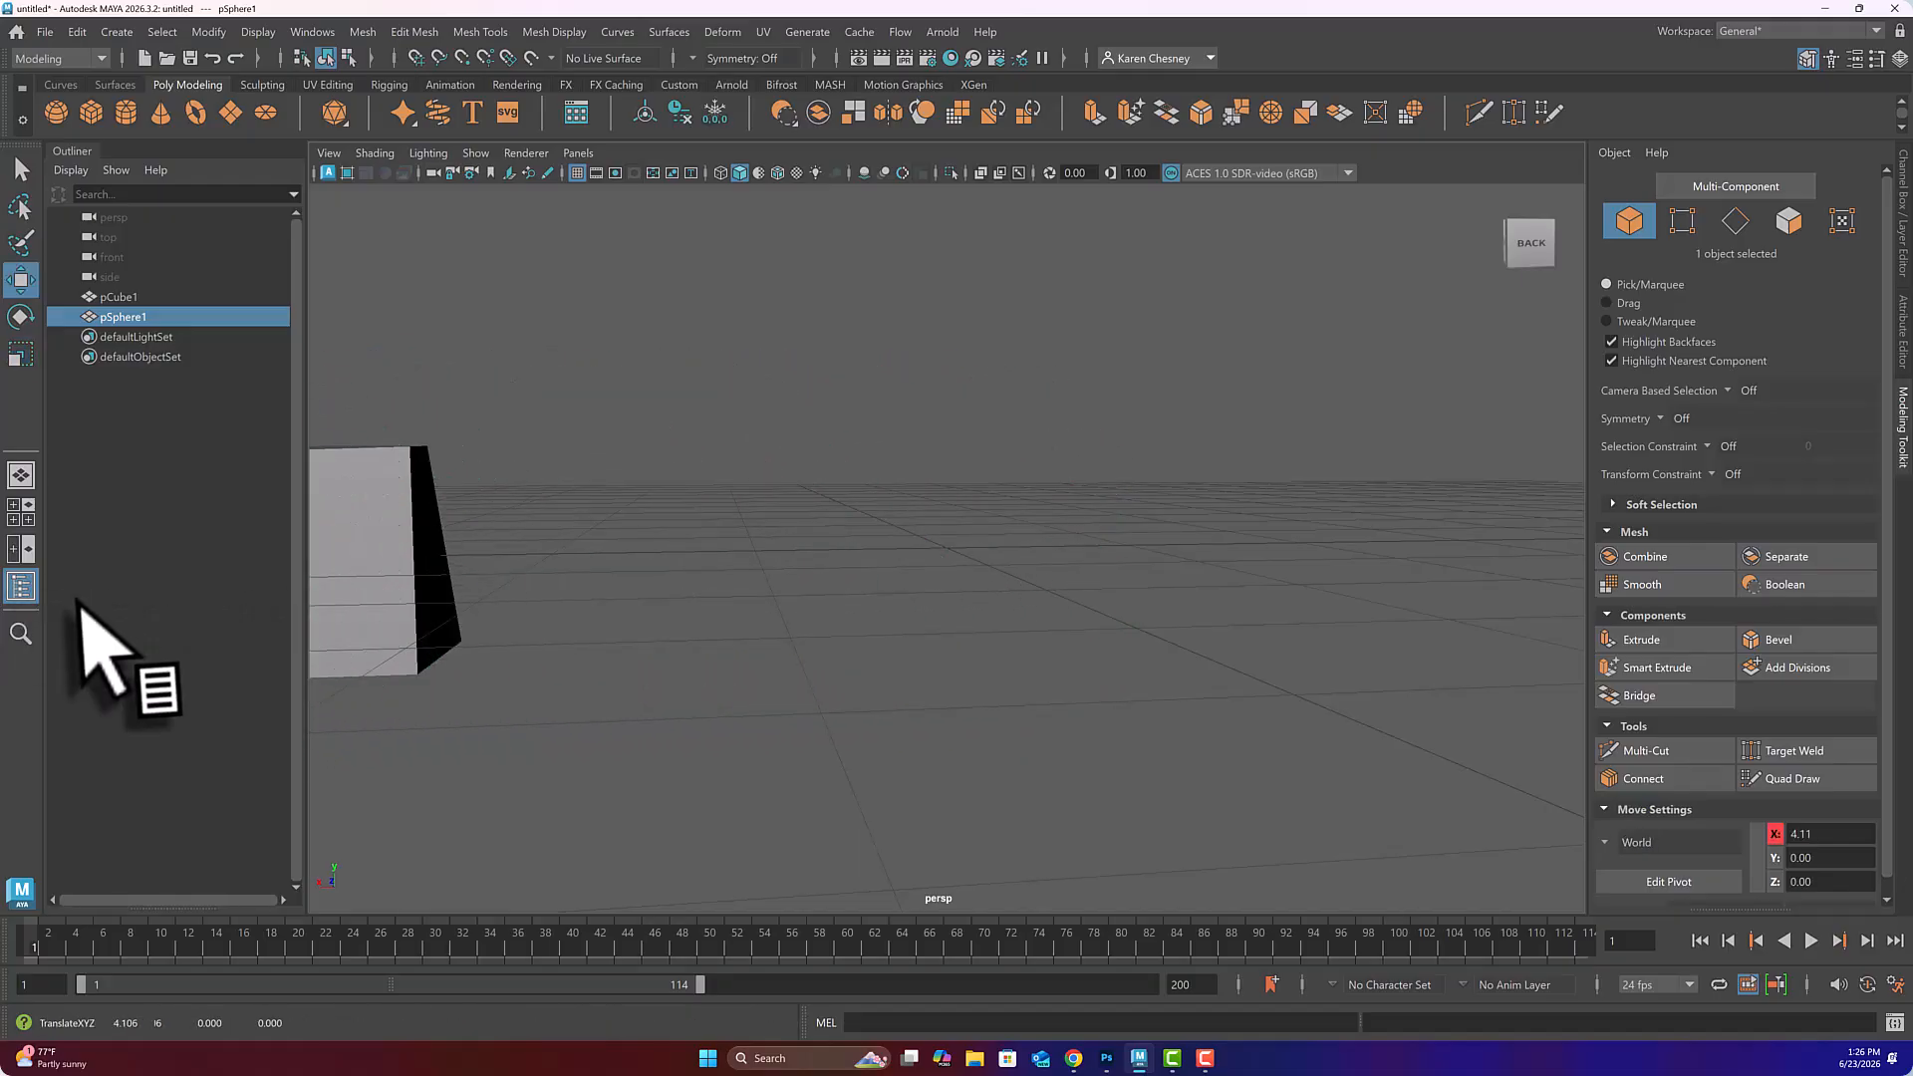
- Create a polygon cylinder at the center of the scene and view its top cap
{"action": "left_click", "coordinate": [126, 111]}
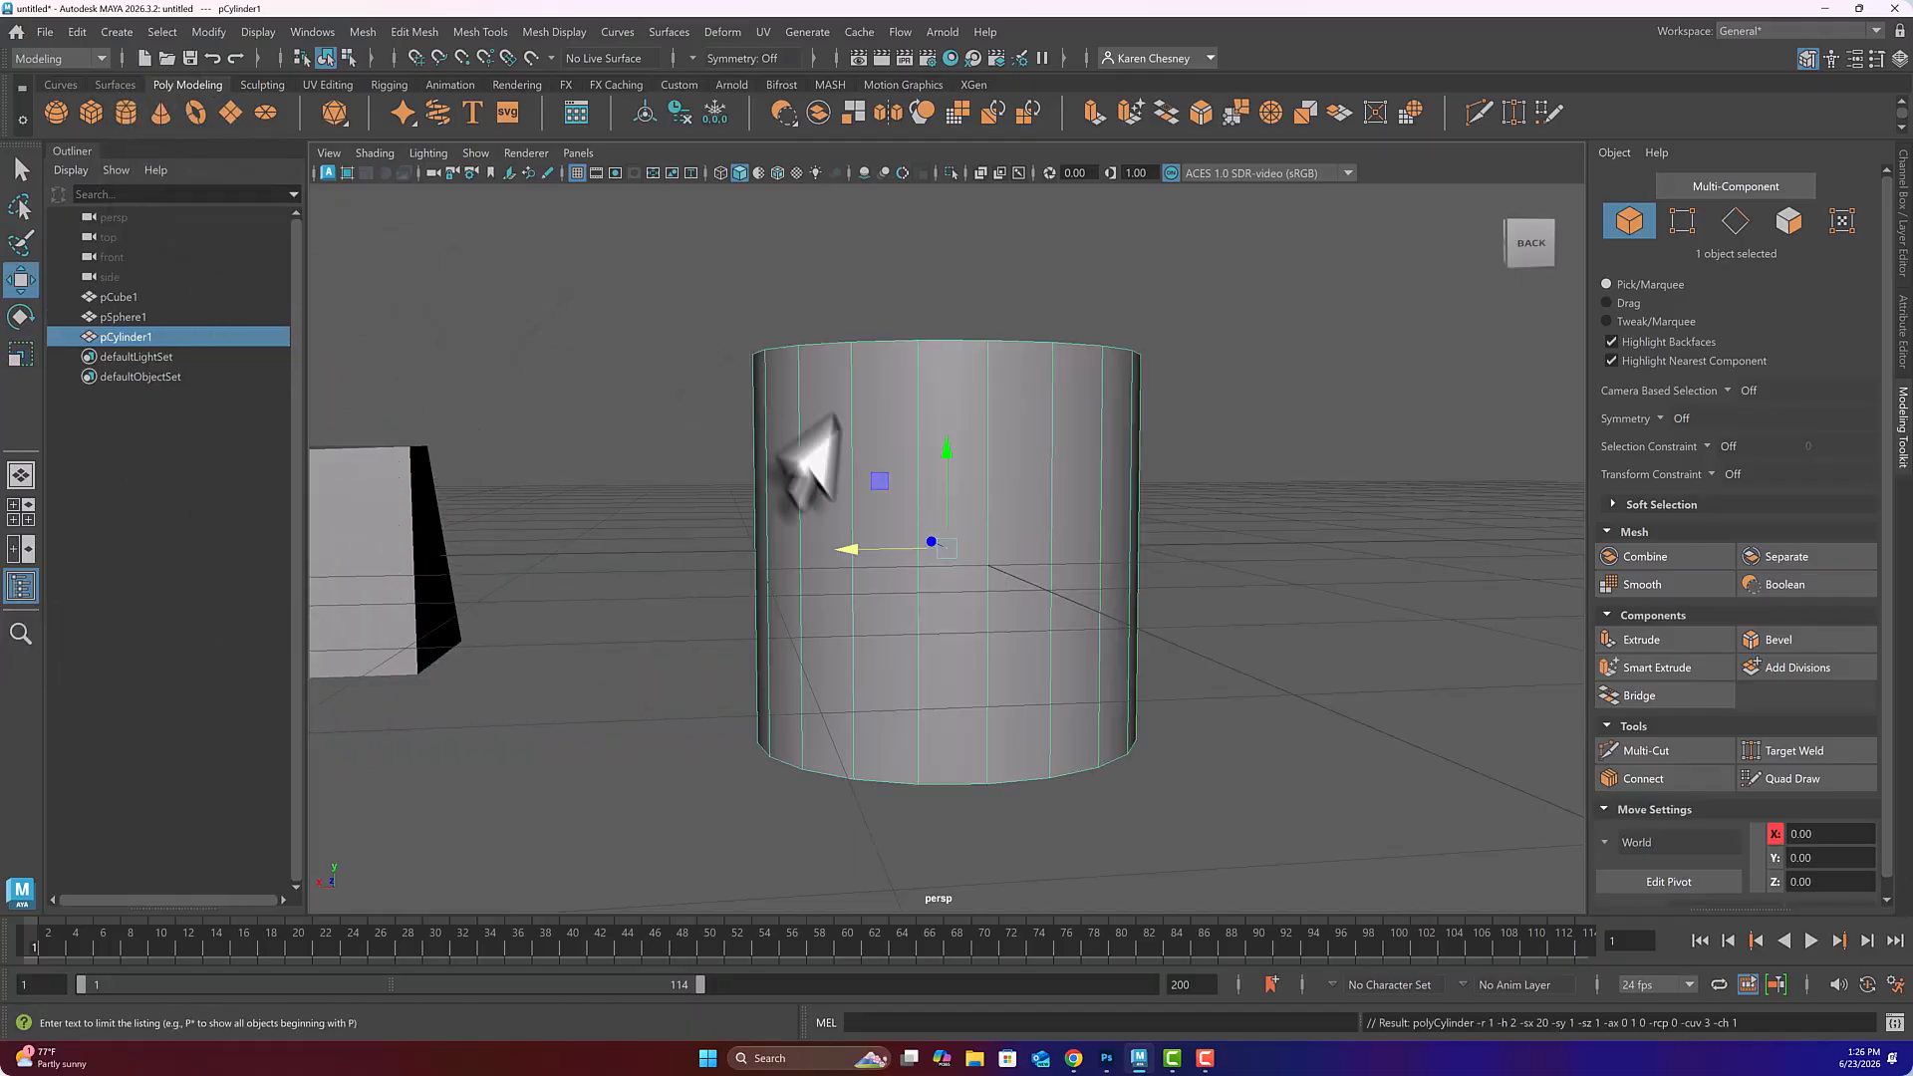
{"action": "mouse_move", "coordinate": [900, 545]}
{"action": "left_mouse_down", "text": "alt"}
{"action": "mouse_move", "coordinate": [884, 478]}
{"action": "mouse_move", "coordinate": [910, 561]}
{"action": "mouse_move", "coordinate": [888, 588]}
{"action": "mouse_move", "coordinate": [874, 555]}
{"action": "left_mouse_up", "text": "alt"}
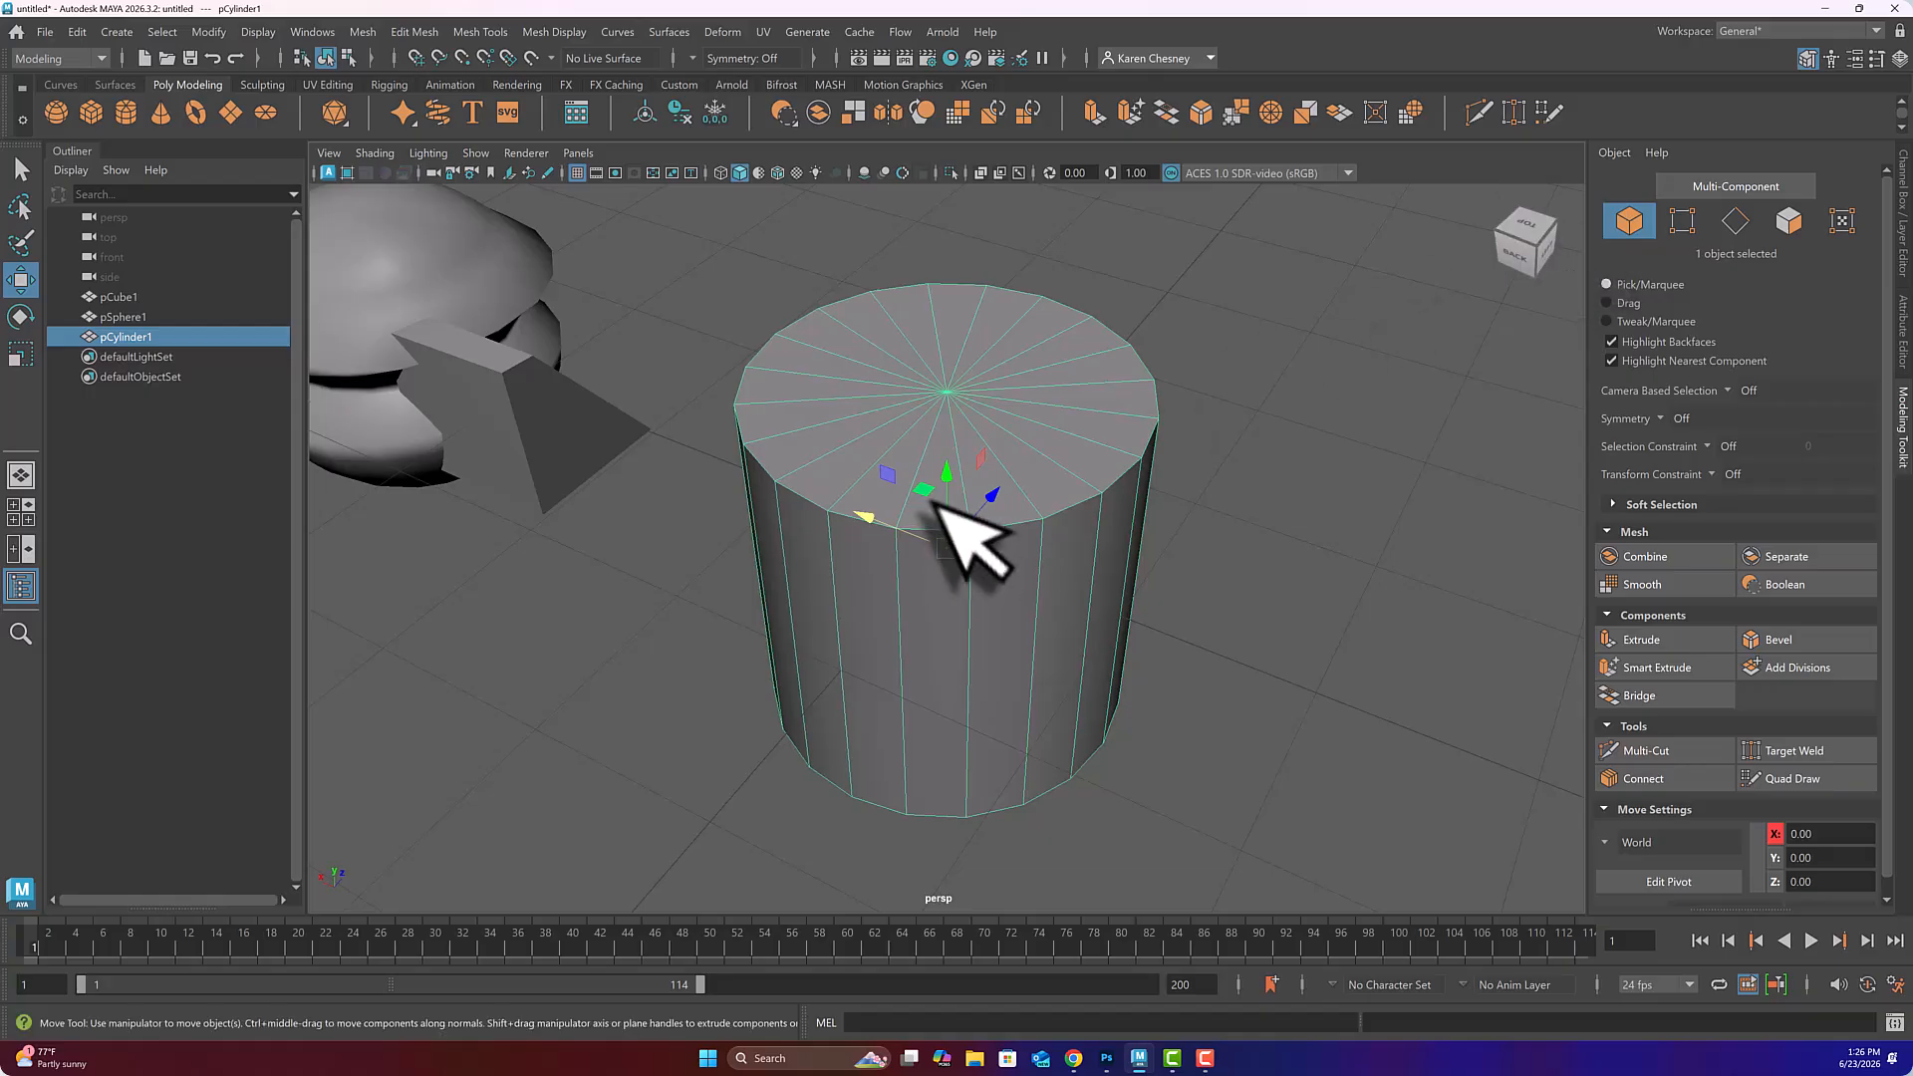
{"action": "mouse_move", "coordinate": [896, 519]}
{"action": "left_mouse_down"}
{"action": "mouse_move", "coordinate": [853, 534]}
{"action": "mouse_move", "coordinate": [875, 555]}
{"action": "mouse_move", "coordinate": [896, 528]}
{"action": "left_mouse_up"}
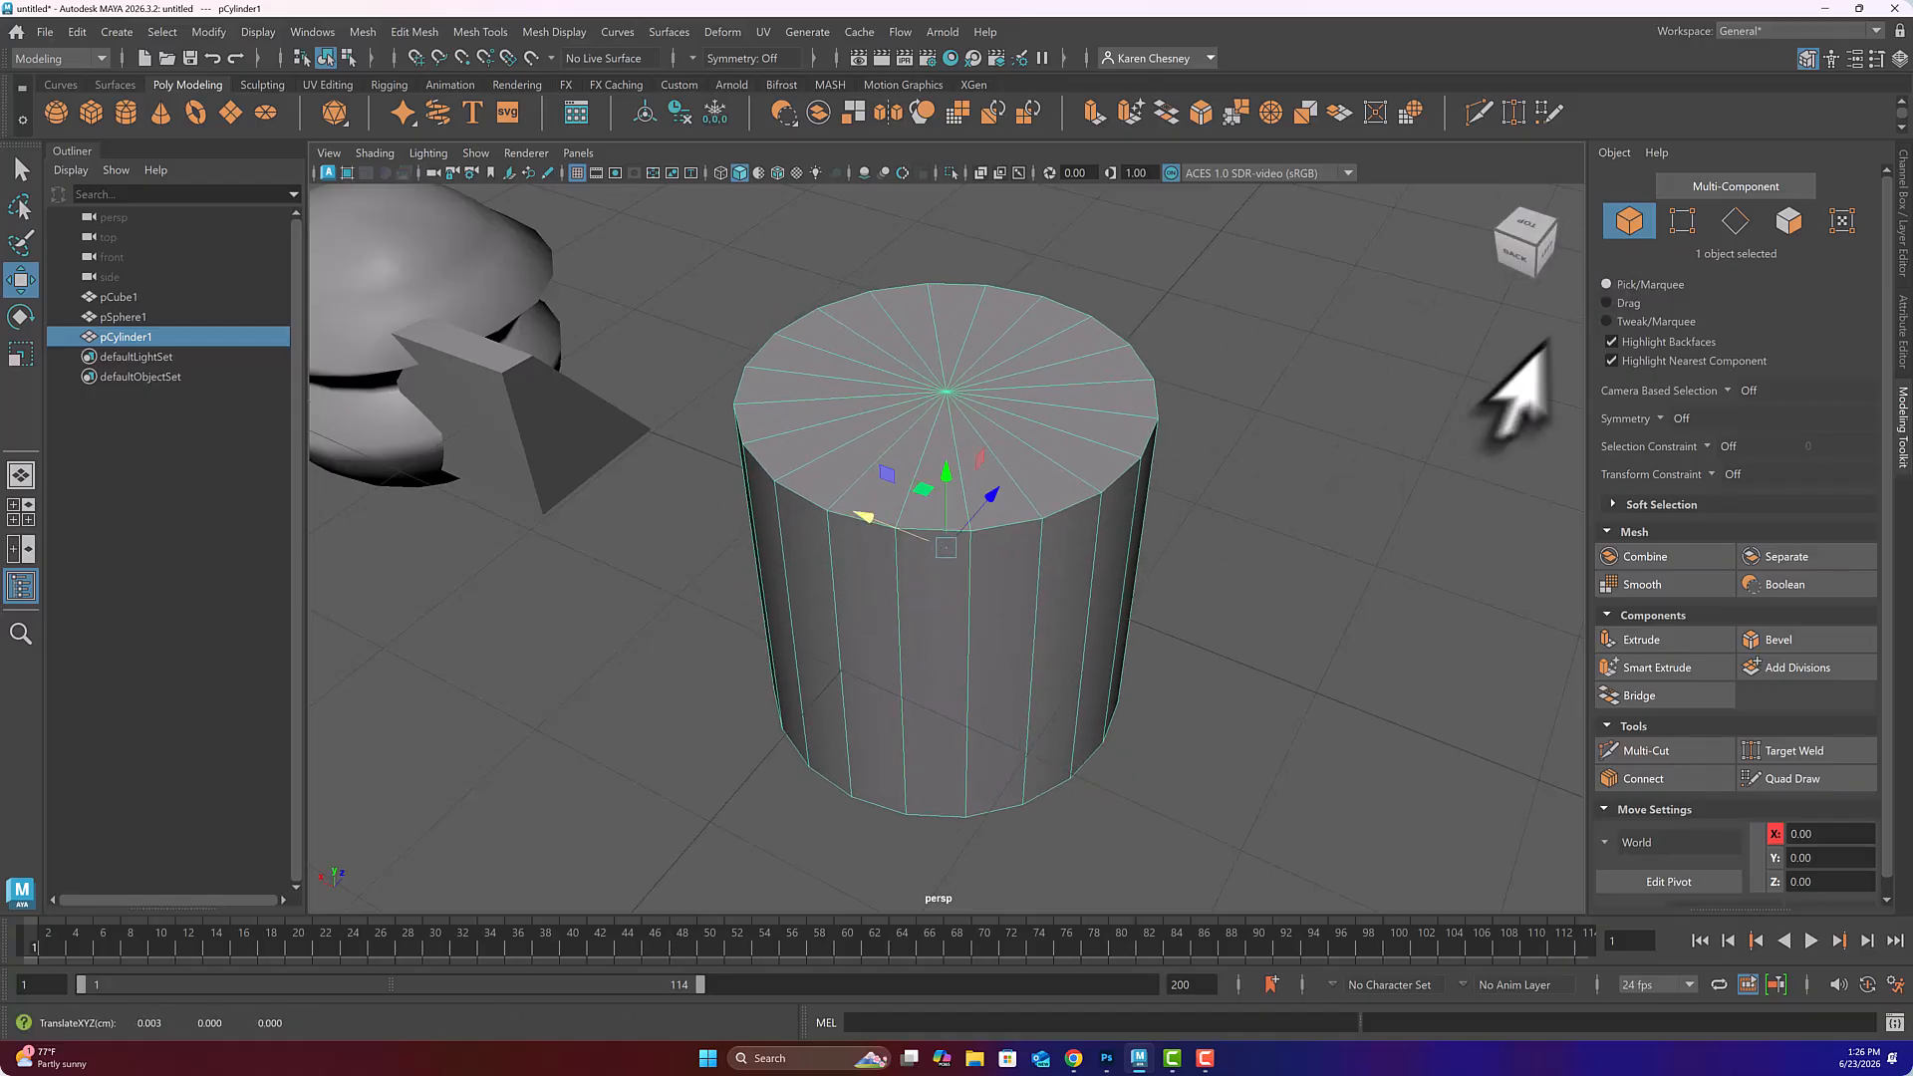
- Try face and edge selection on the cylinder, switch to vertex selection and pick the top cap's center vertex
{"action": "left_click", "coordinate": [1788, 220]}
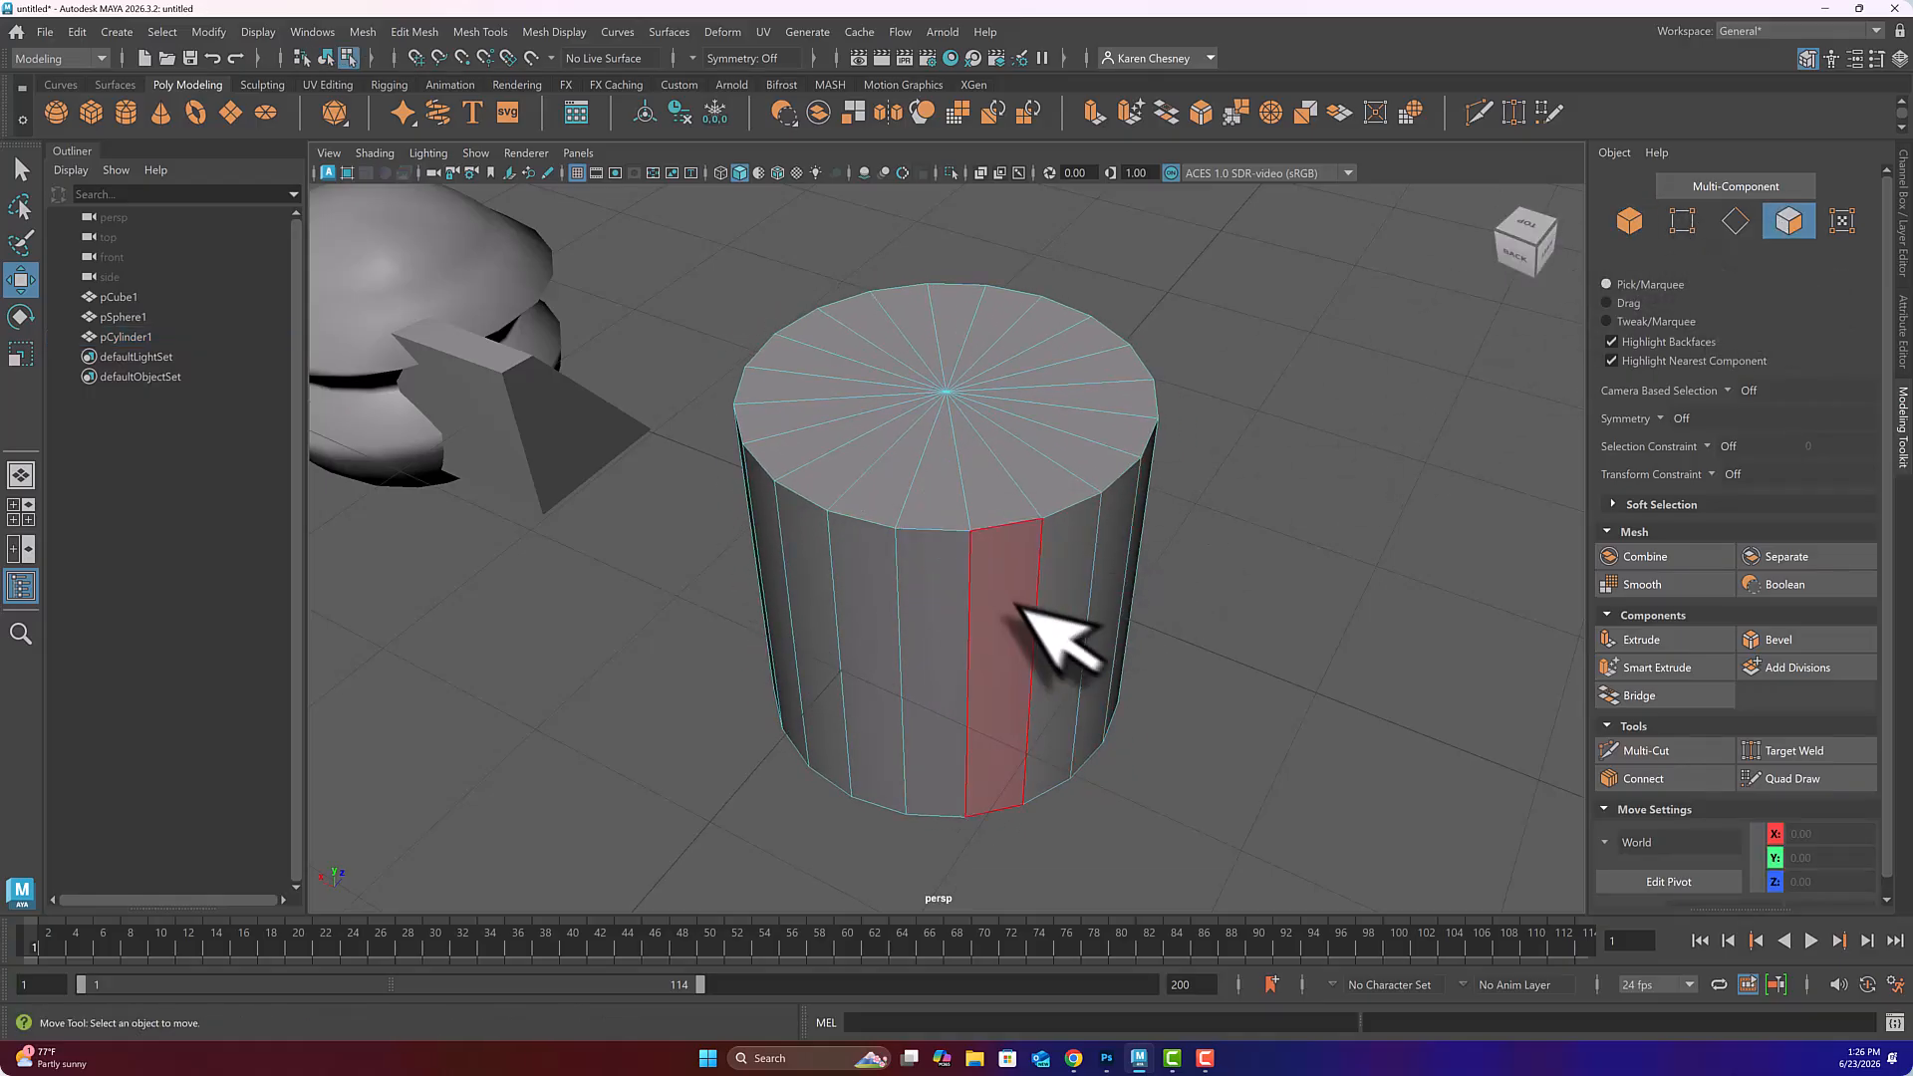
{"action": "left_click", "coordinate": [1733, 219]}
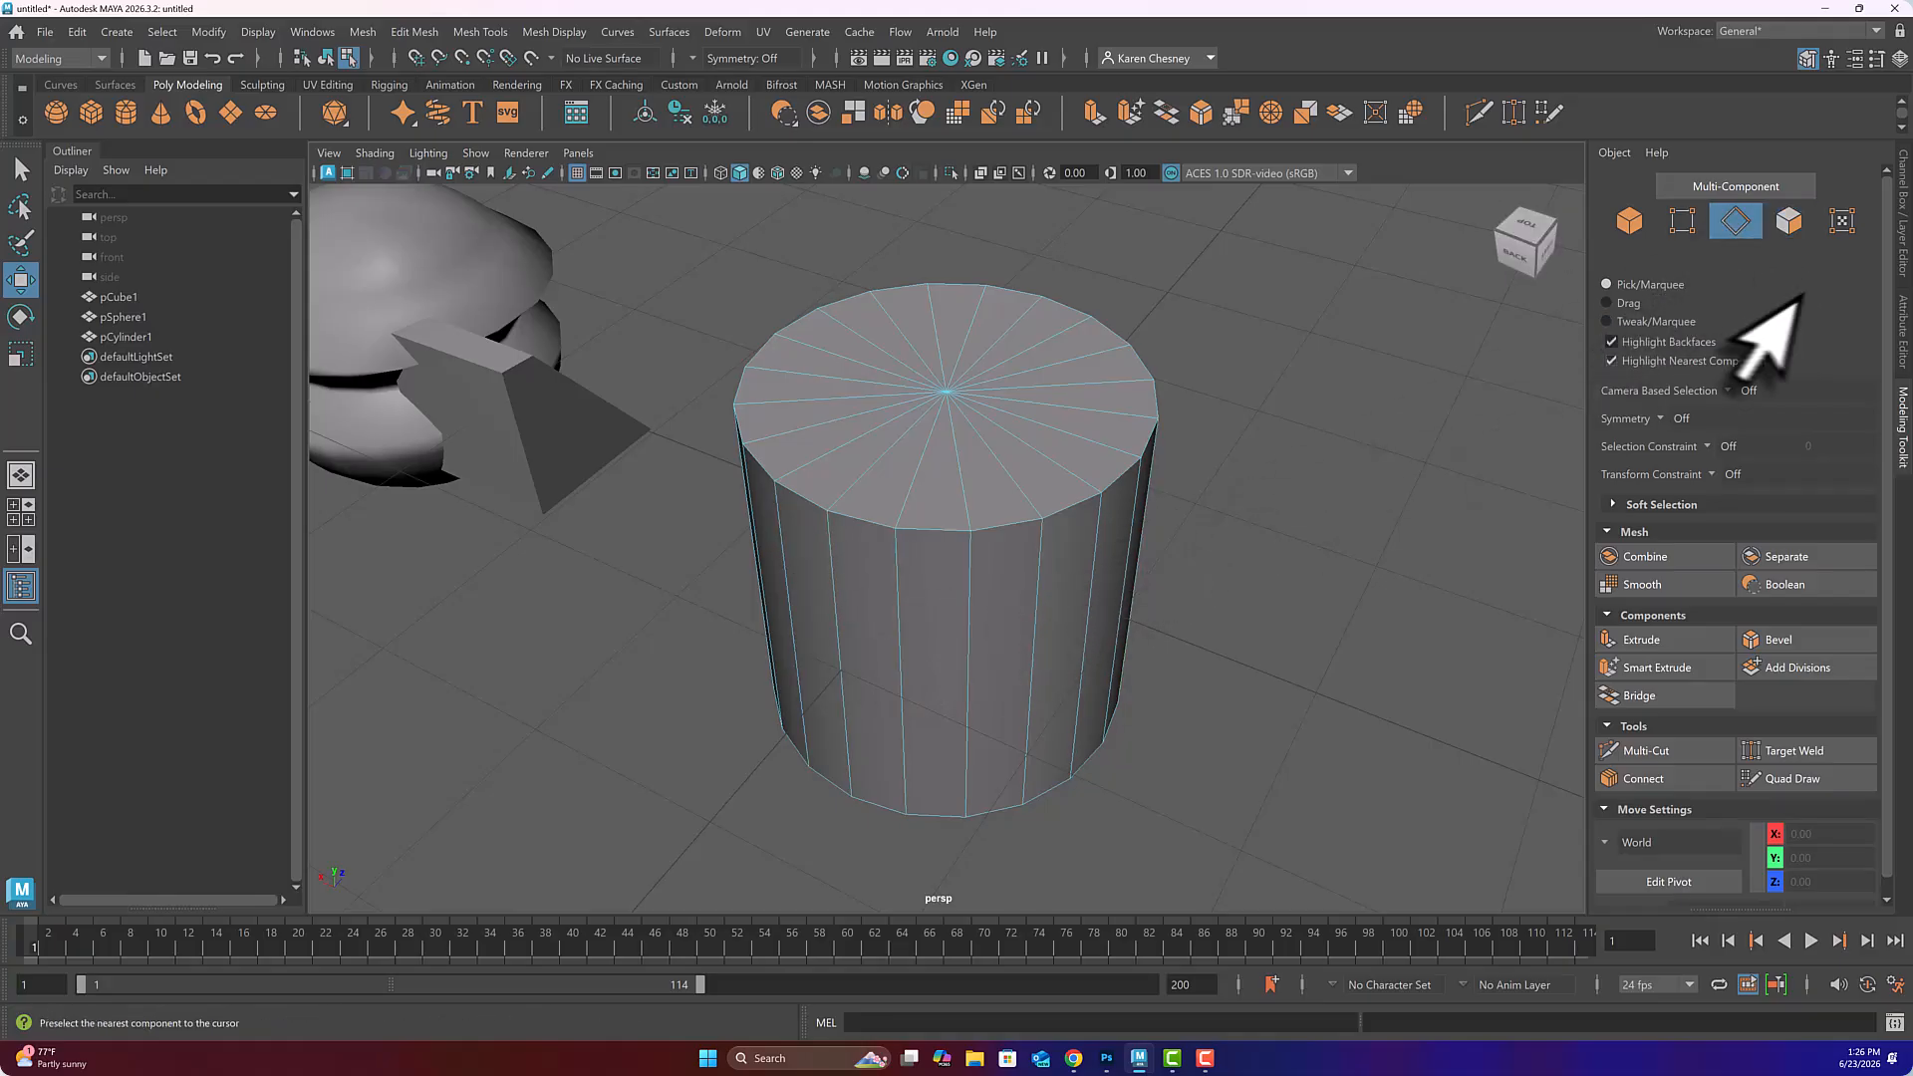
{"action": "left_click", "coordinate": [1682, 220]}
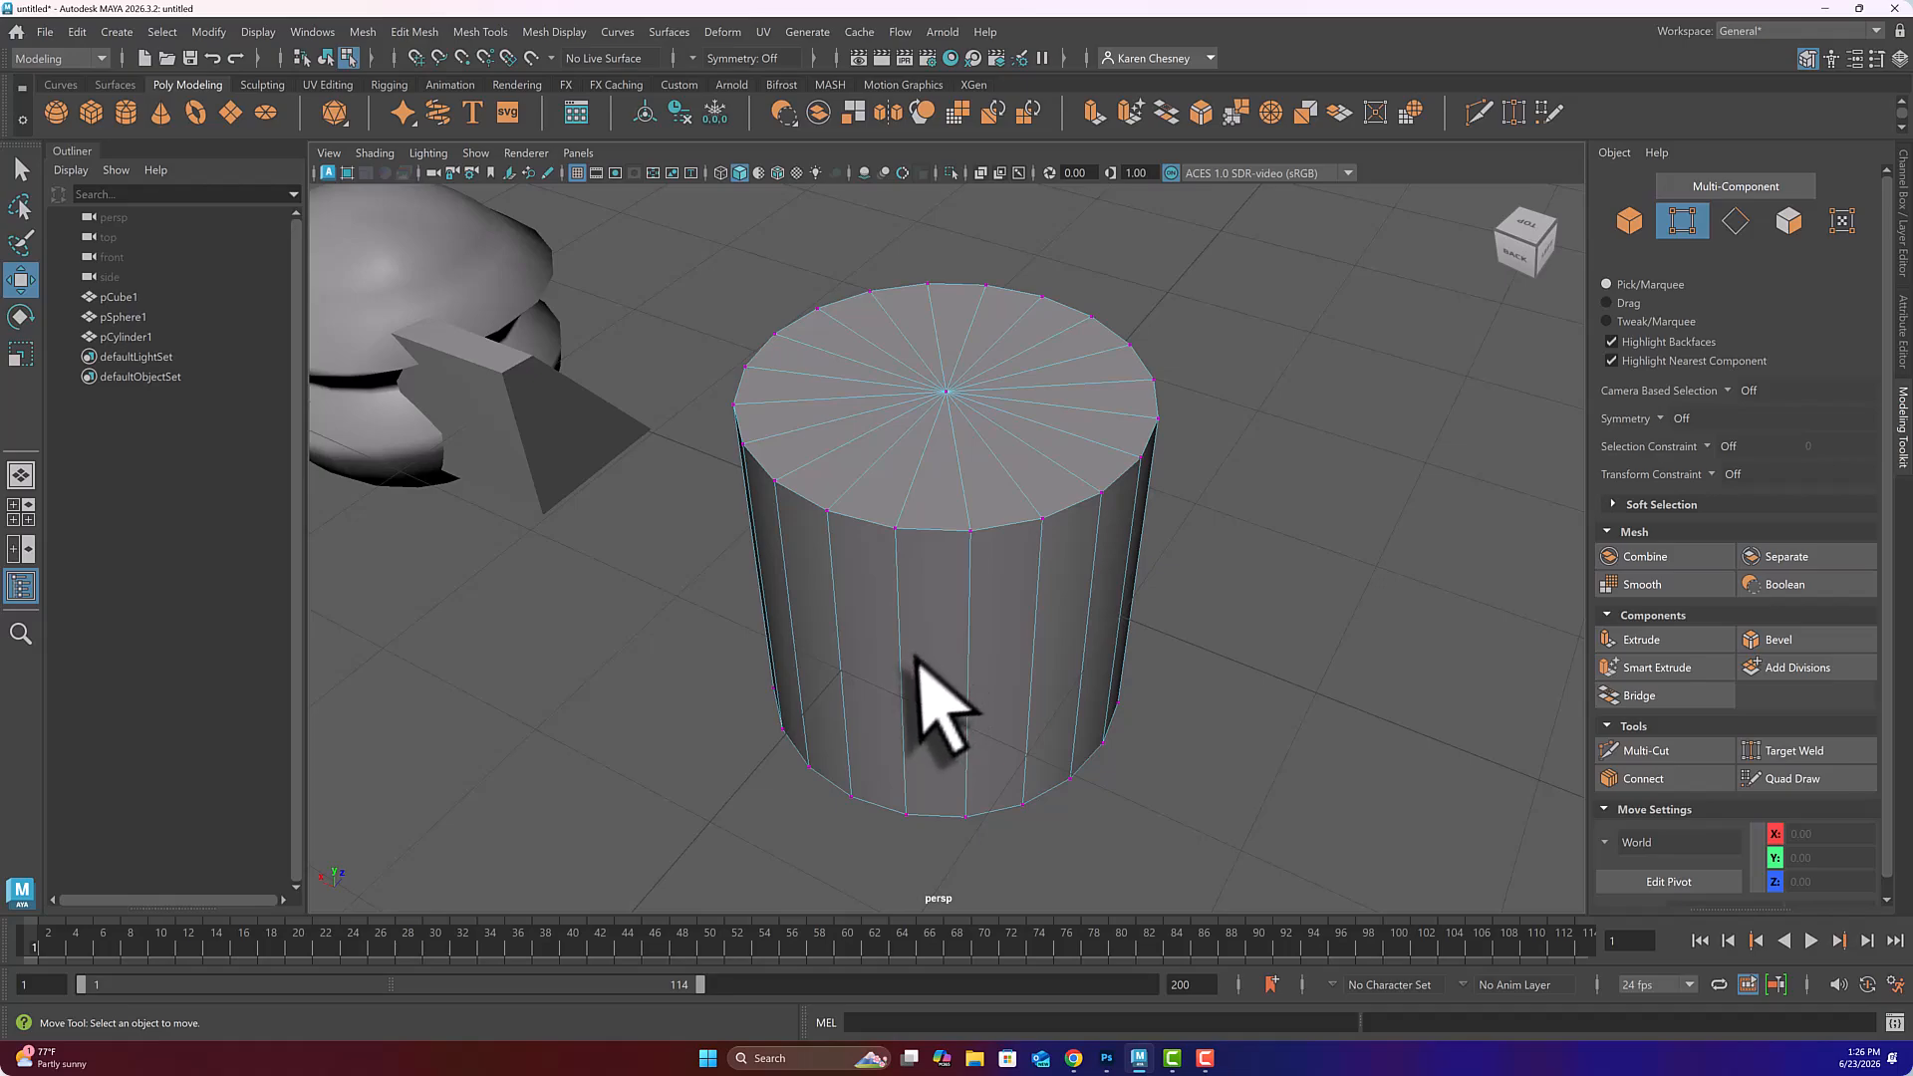
{"action": "left_click_drag", "start_coordinate": [917, 660], "coordinate": [930, 588], "text": "alt"}
{"action": "left_click_drag", "start_coordinate": [925, 649], "coordinate": [964, 588], "text": "alt"}
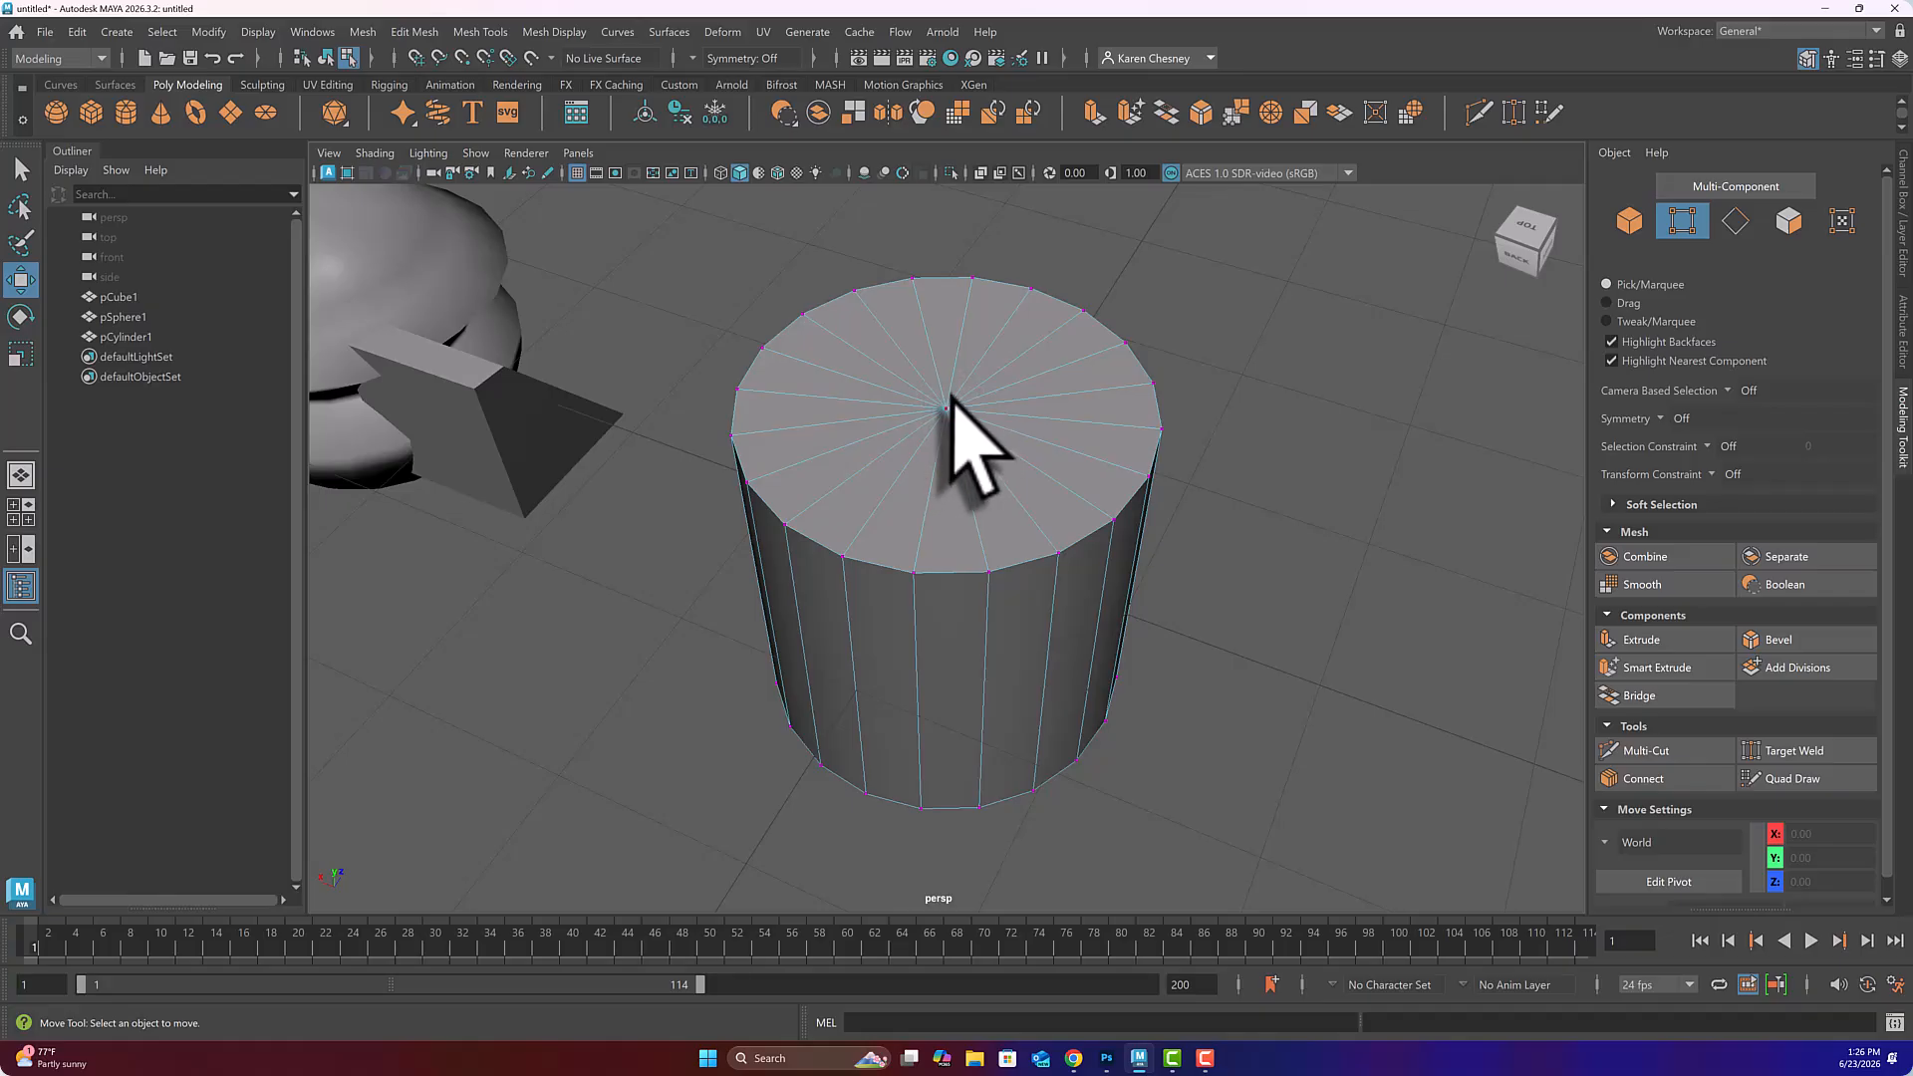
{"action": "left_click", "coordinate": [947, 409]}
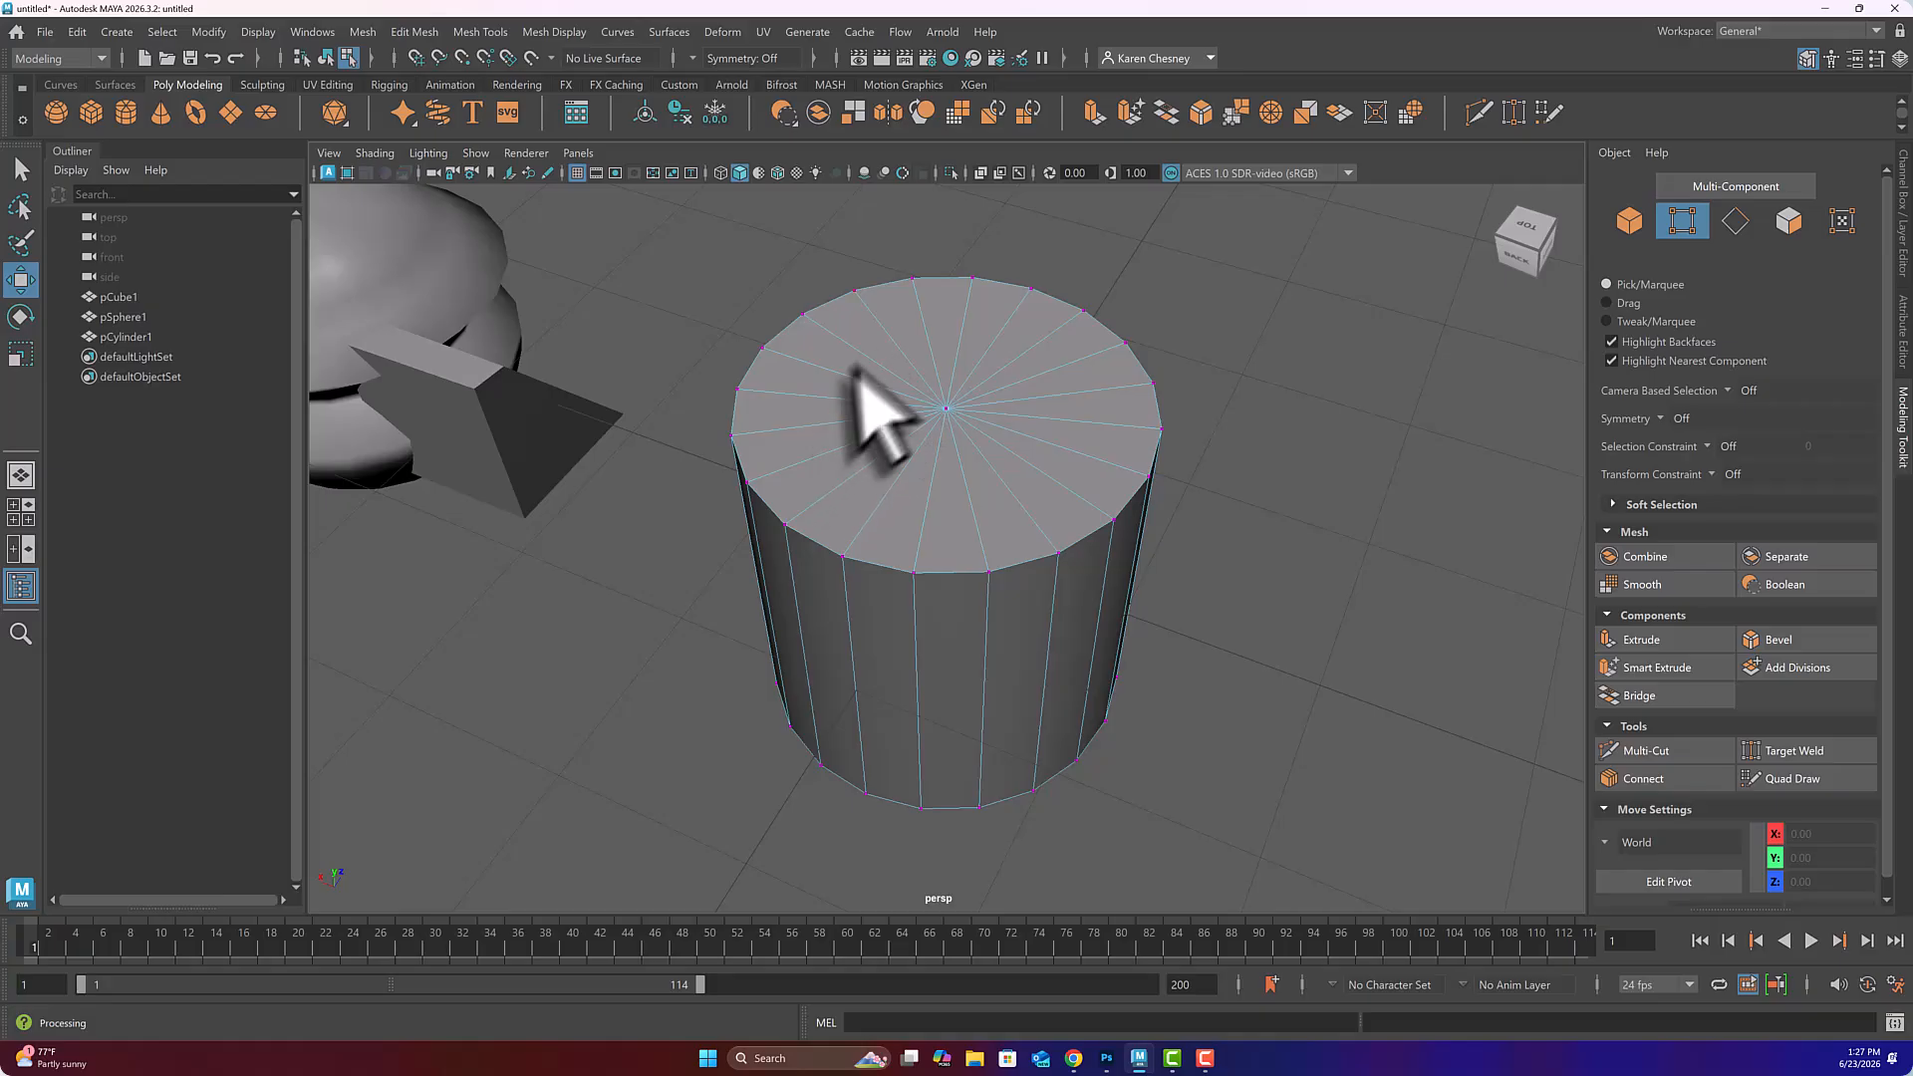
- Return the cylinder to object selection and show its polyCylinder1 creation attributes in the Attribute Editor
{"action": "left_click_drag", "start_coordinate": [907, 613], "coordinate": [948, 555], "text": "alt"}
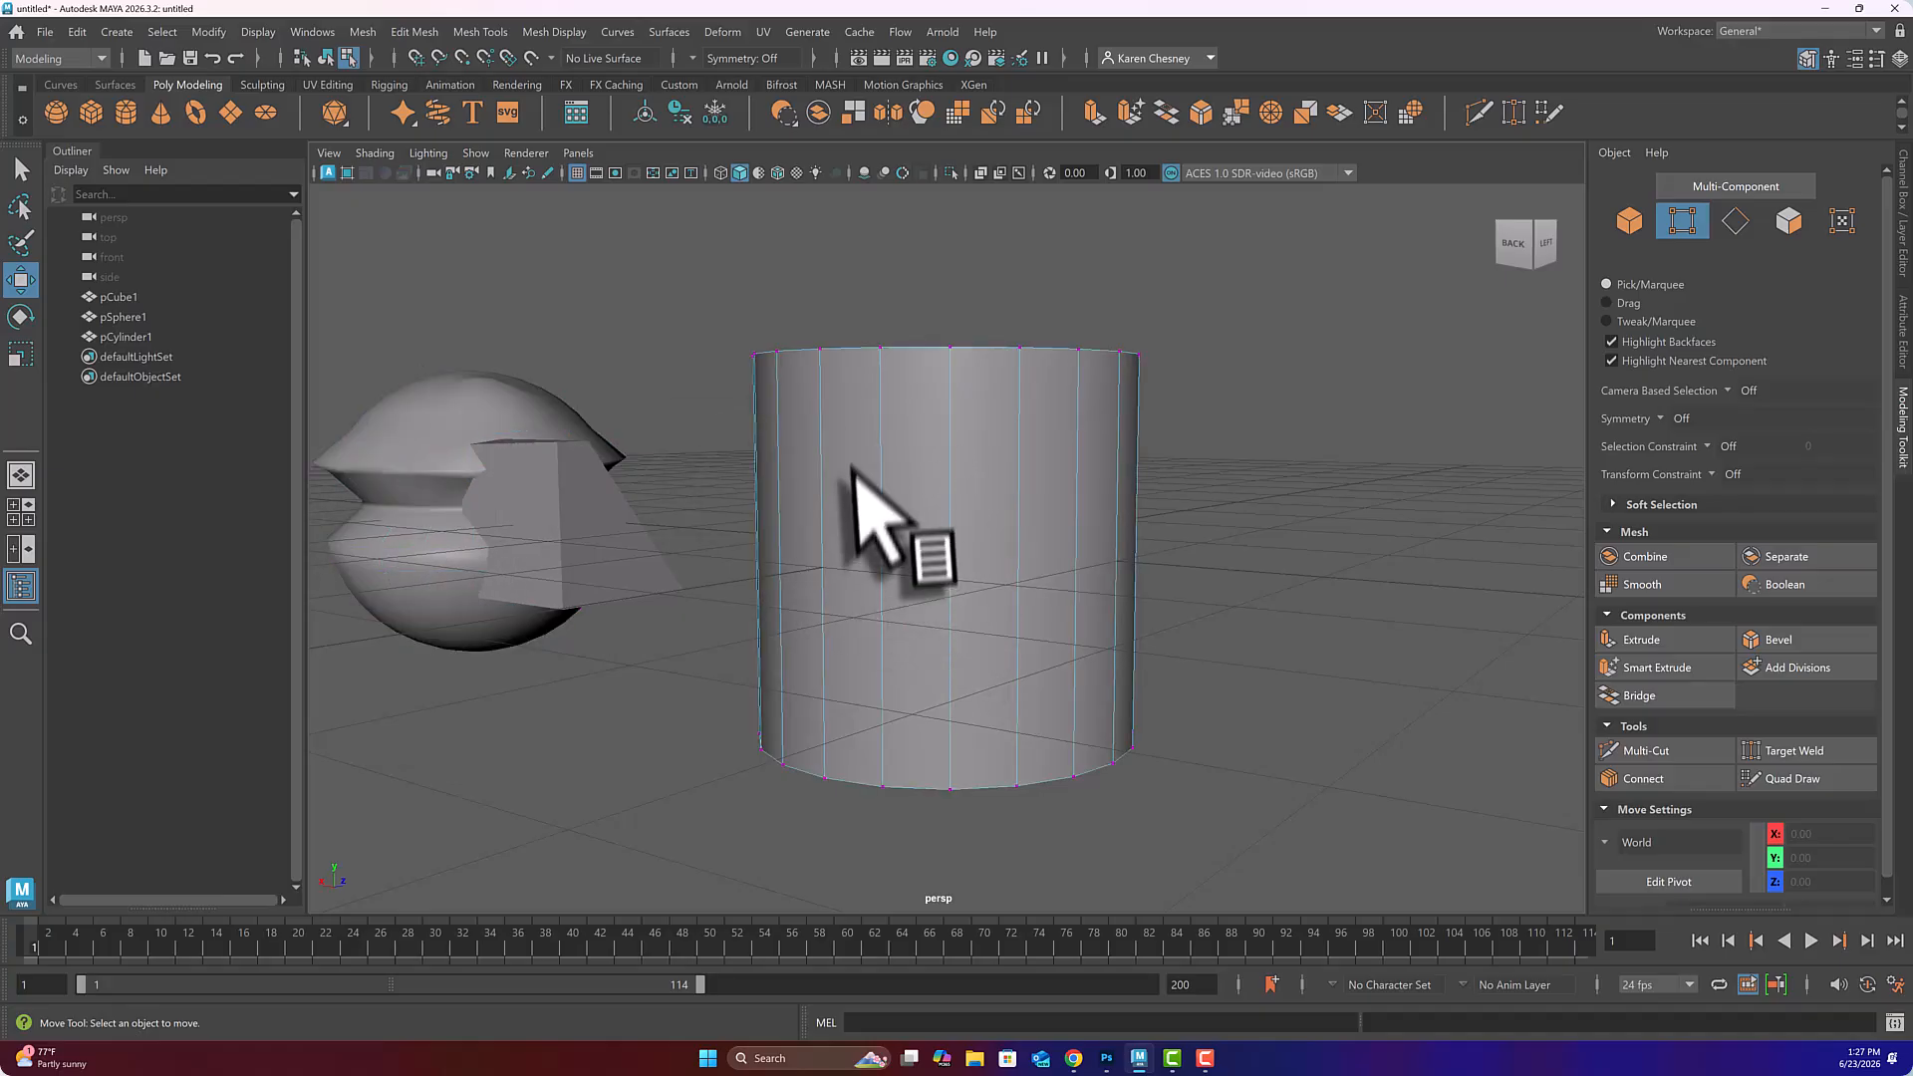
{"action": "mouse_move", "coordinate": [897, 504]}
{"action": "left_mouse_down", "text": "alt"}
{"action": "mouse_move", "coordinate": [914, 542]}
{"action": "mouse_move", "coordinate": [930, 505]}
{"action": "mouse_move", "coordinate": [888, 547]}
{"action": "mouse_move", "coordinate": [939, 499]}
{"action": "mouse_move", "coordinate": [874, 495]}
{"action": "mouse_move", "coordinate": [927, 521]}
{"action": "mouse_move", "coordinate": [888, 529]}
{"action": "left_mouse_up", "text": "alt"}
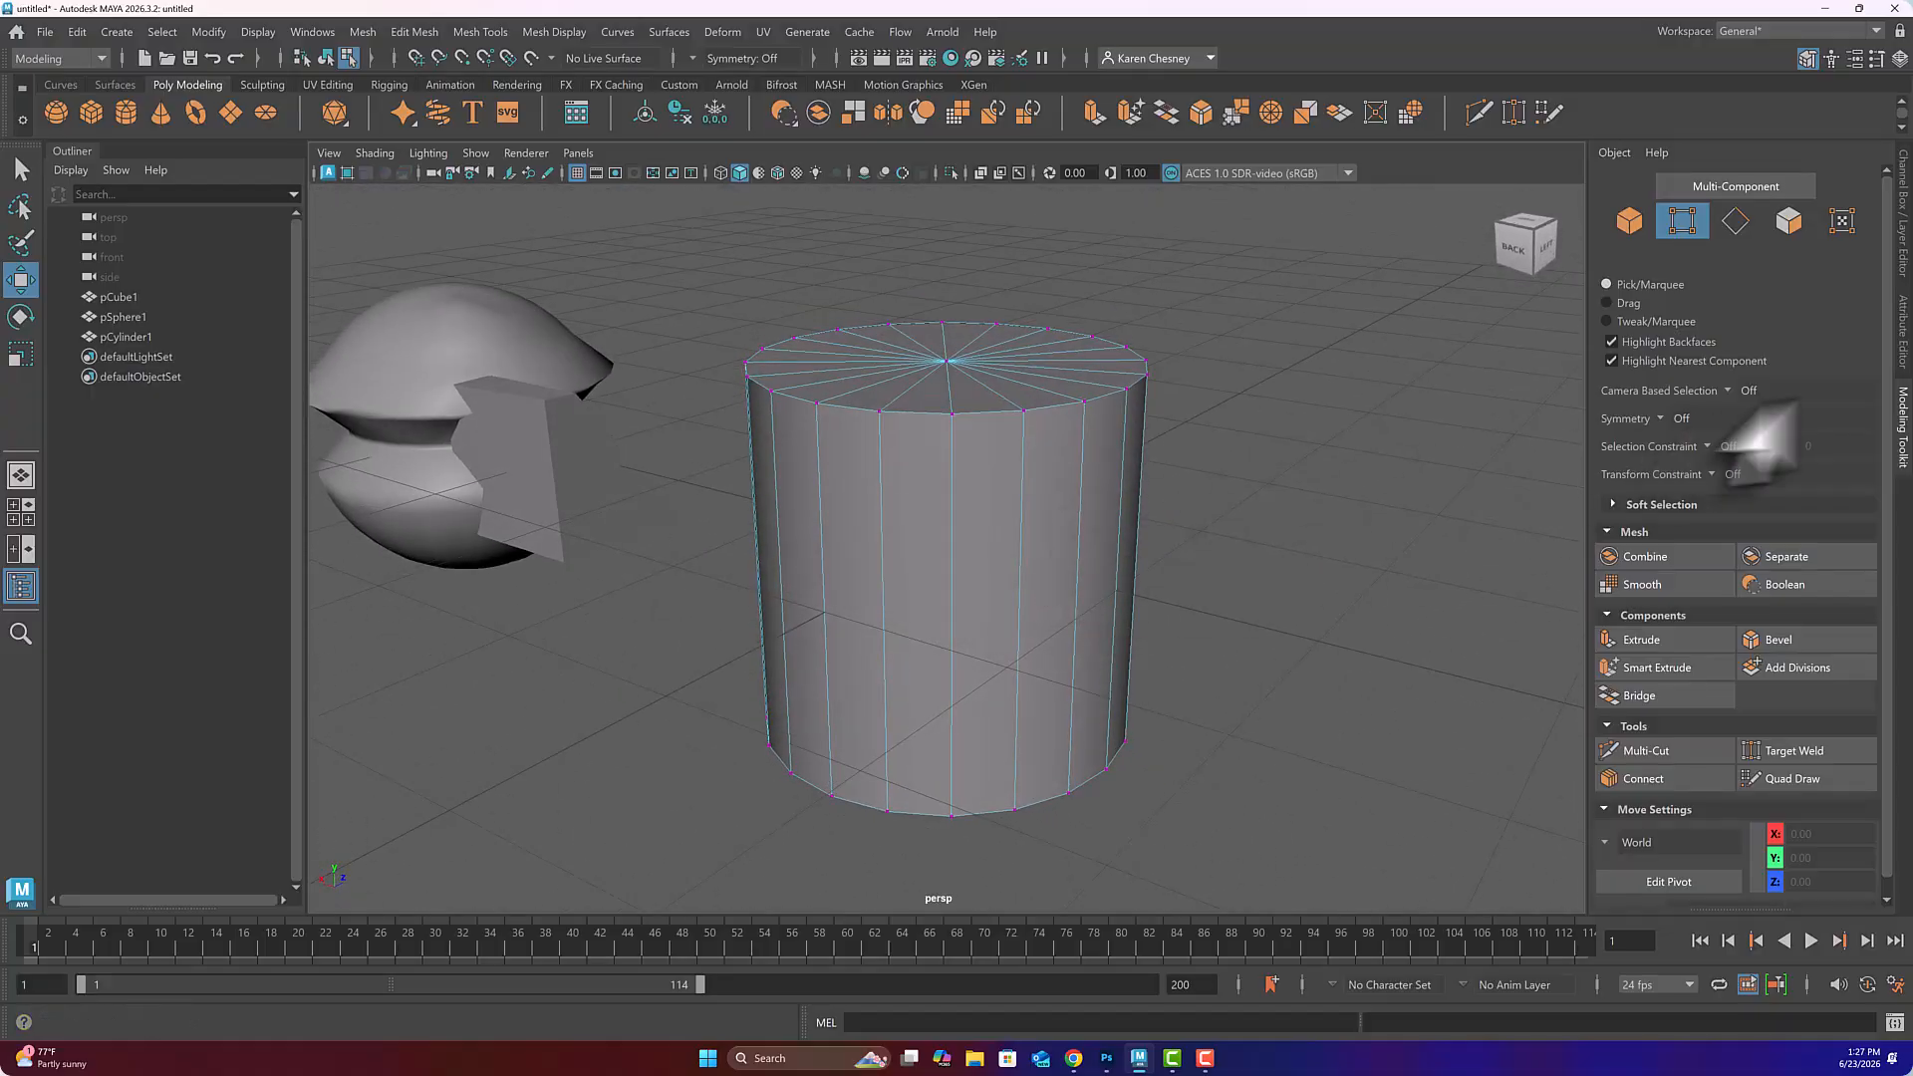
{"action": "left_click", "coordinate": [1903, 334]}
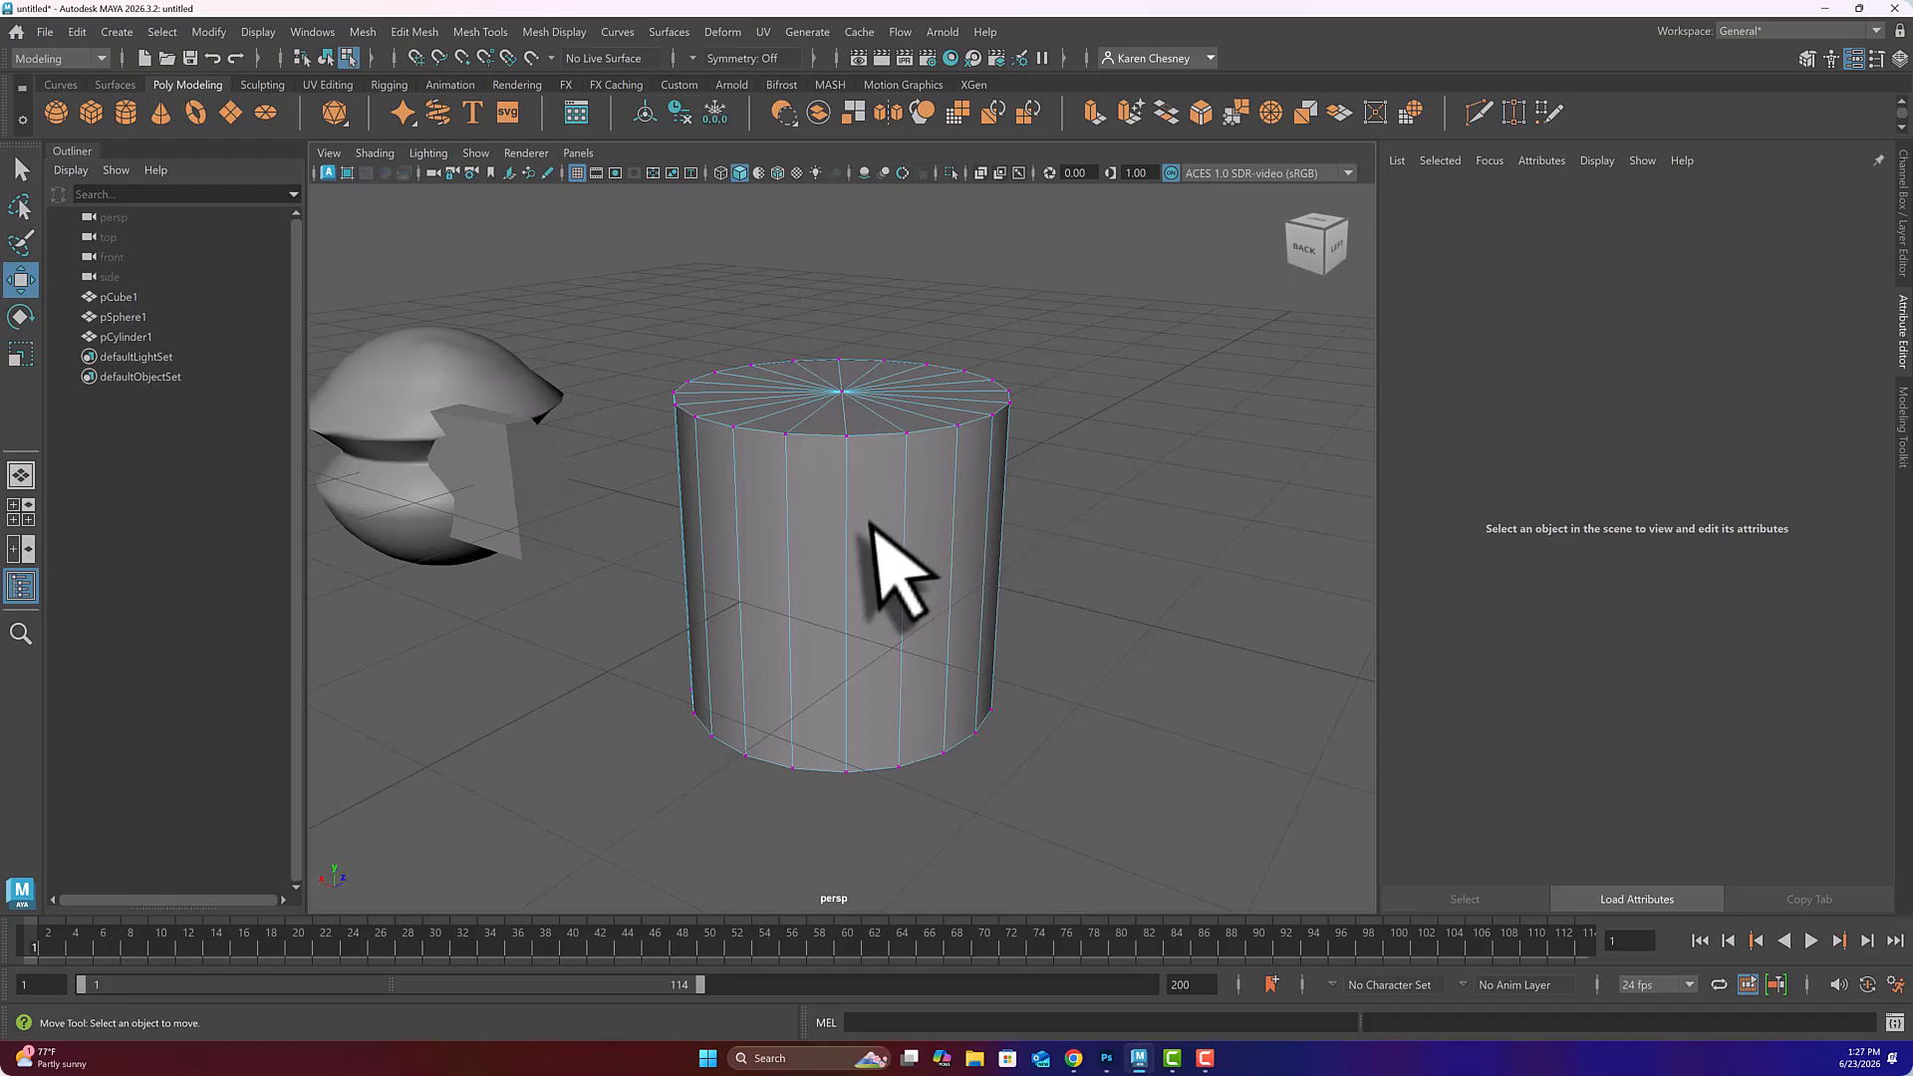
{"action": "right_click_drag", "start_coordinate": [889, 528], "coordinate": [929, 464]}
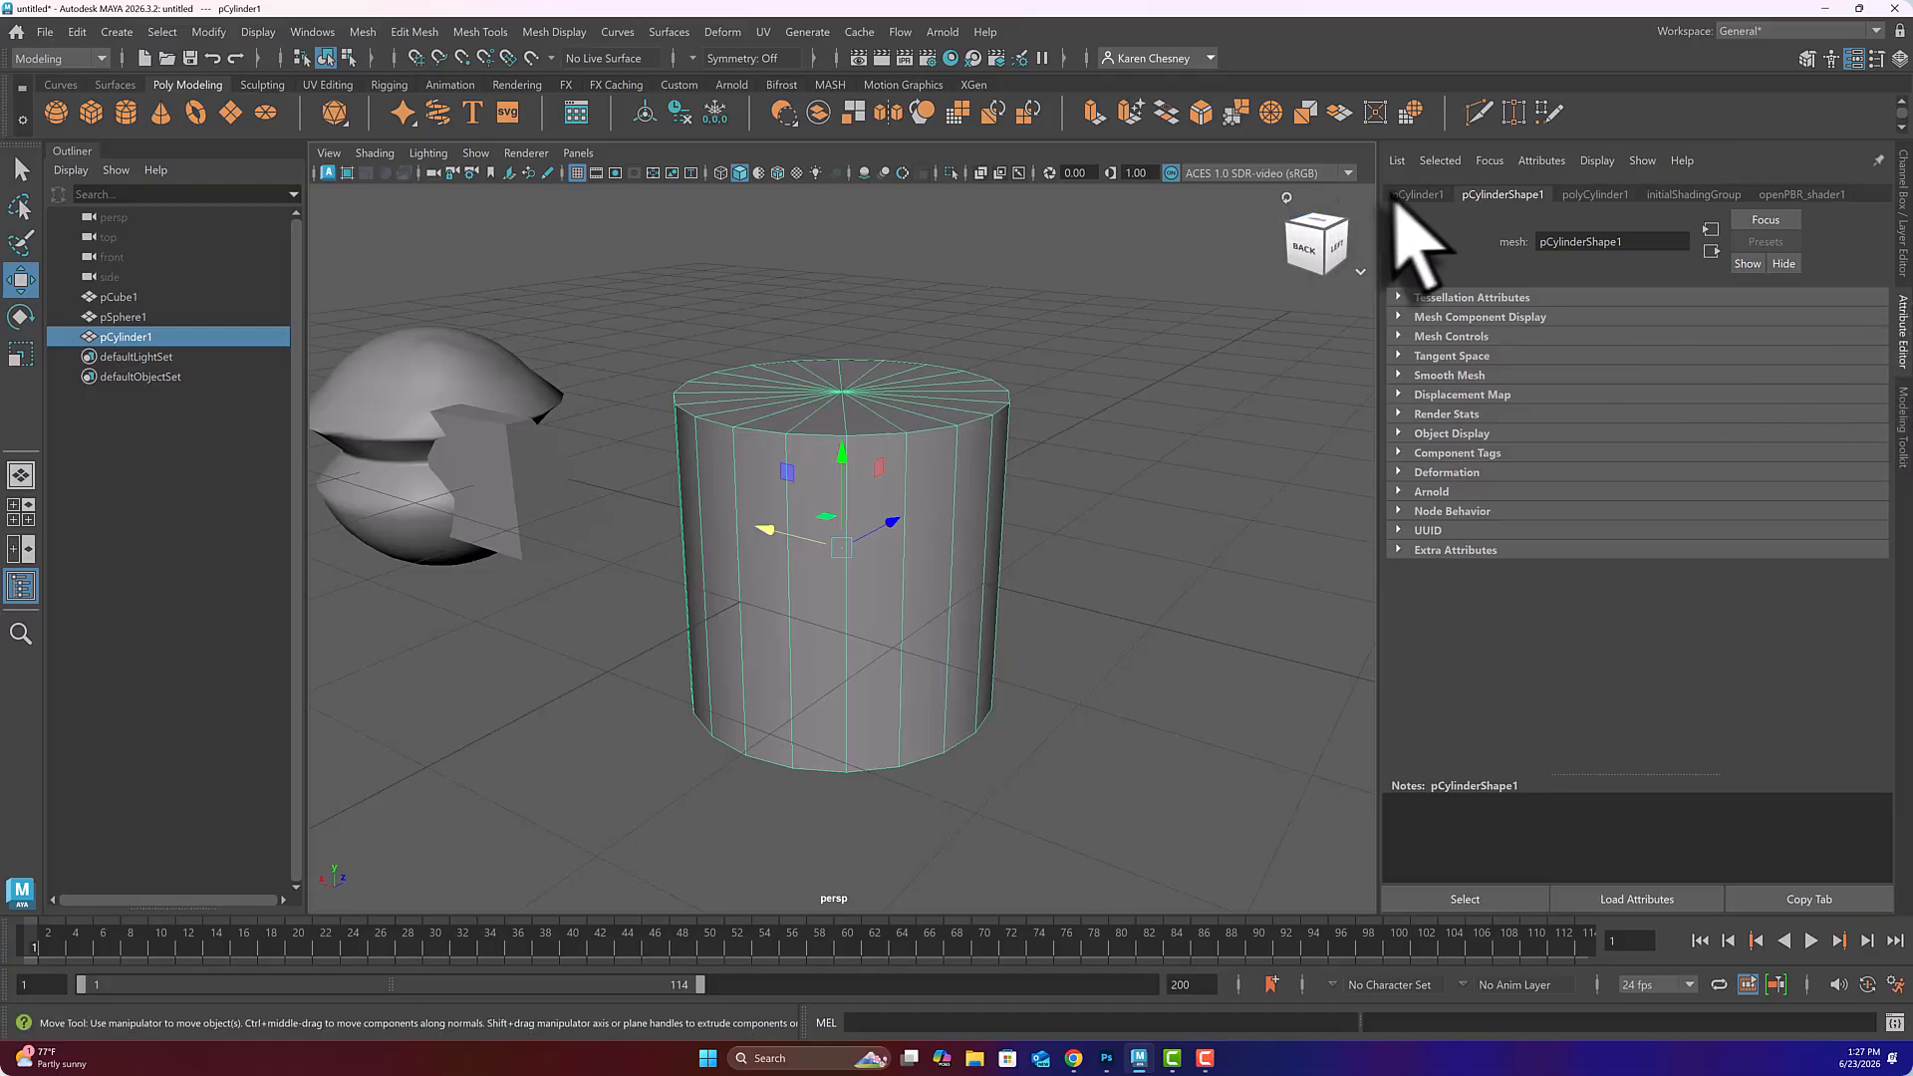
{"action": "left_click", "coordinate": [1593, 193]}
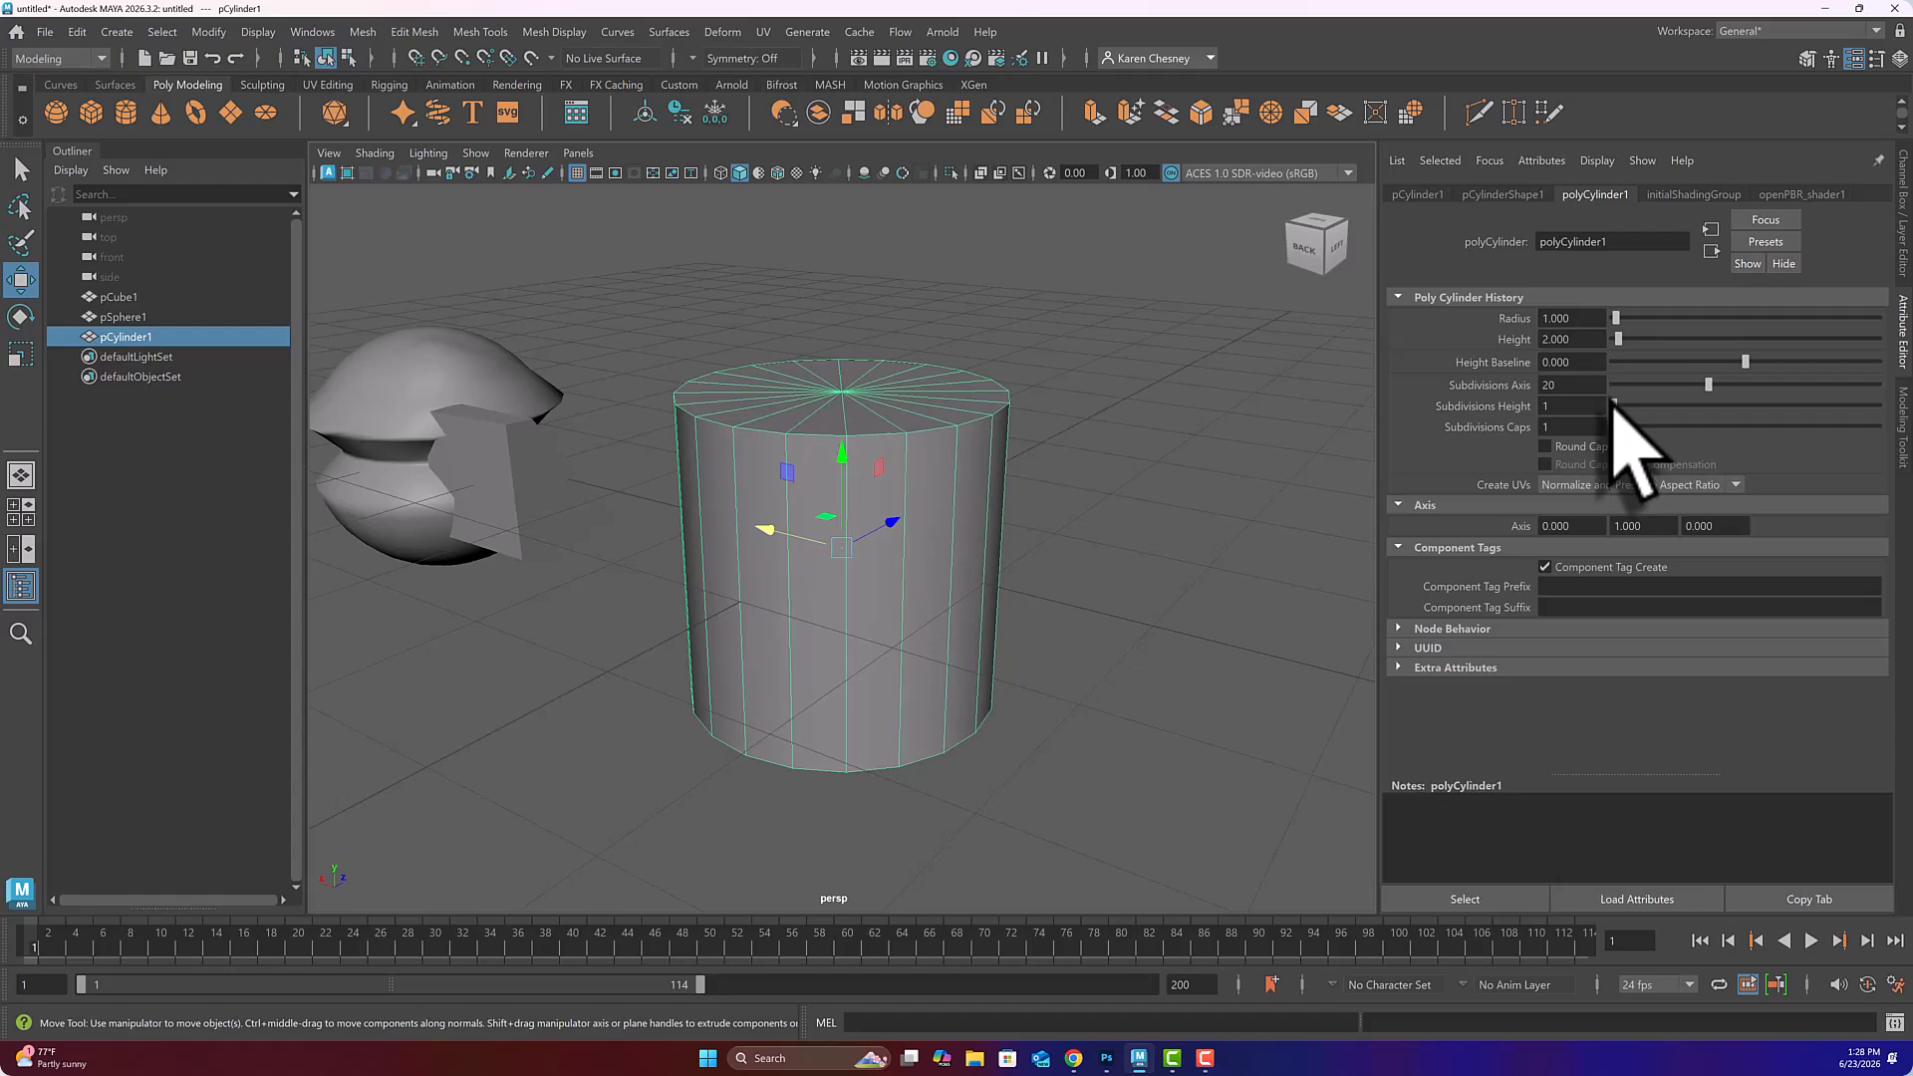
- Try 33 axis and 25 height subdivisions on the cylinder, and return them to 20 and 1
{"action": "left_click_drag", "start_coordinate": [1616, 403], "coordinate": [1784, 385]}
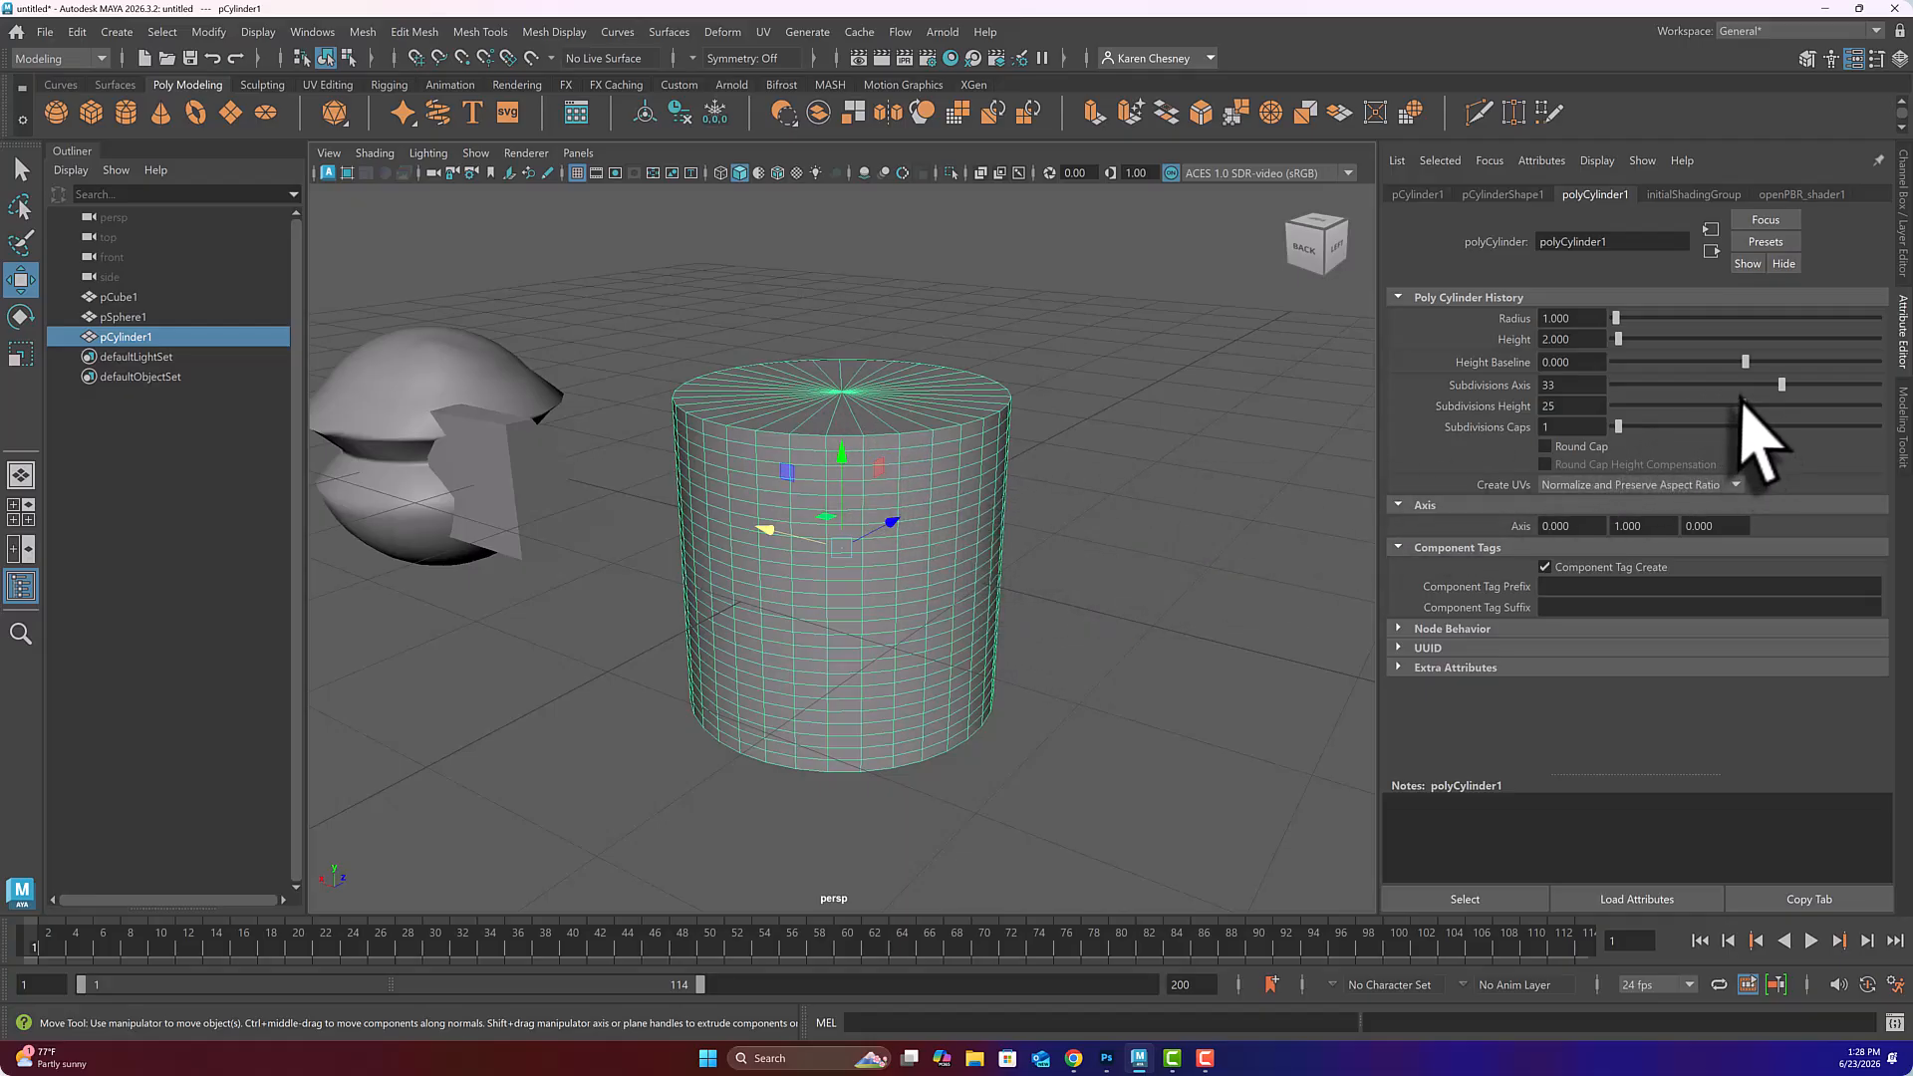
{"action": "mouse_move", "coordinate": [1741, 403]}
{"action": "left_mouse_down"}
{"action": "mouse_move", "coordinate": [1605, 403]}
{"action": "mouse_move", "coordinate": [1770, 384]}
{"action": "mouse_move", "coordinate": [1710, 384]}
{"action": "left_mouse_up"}
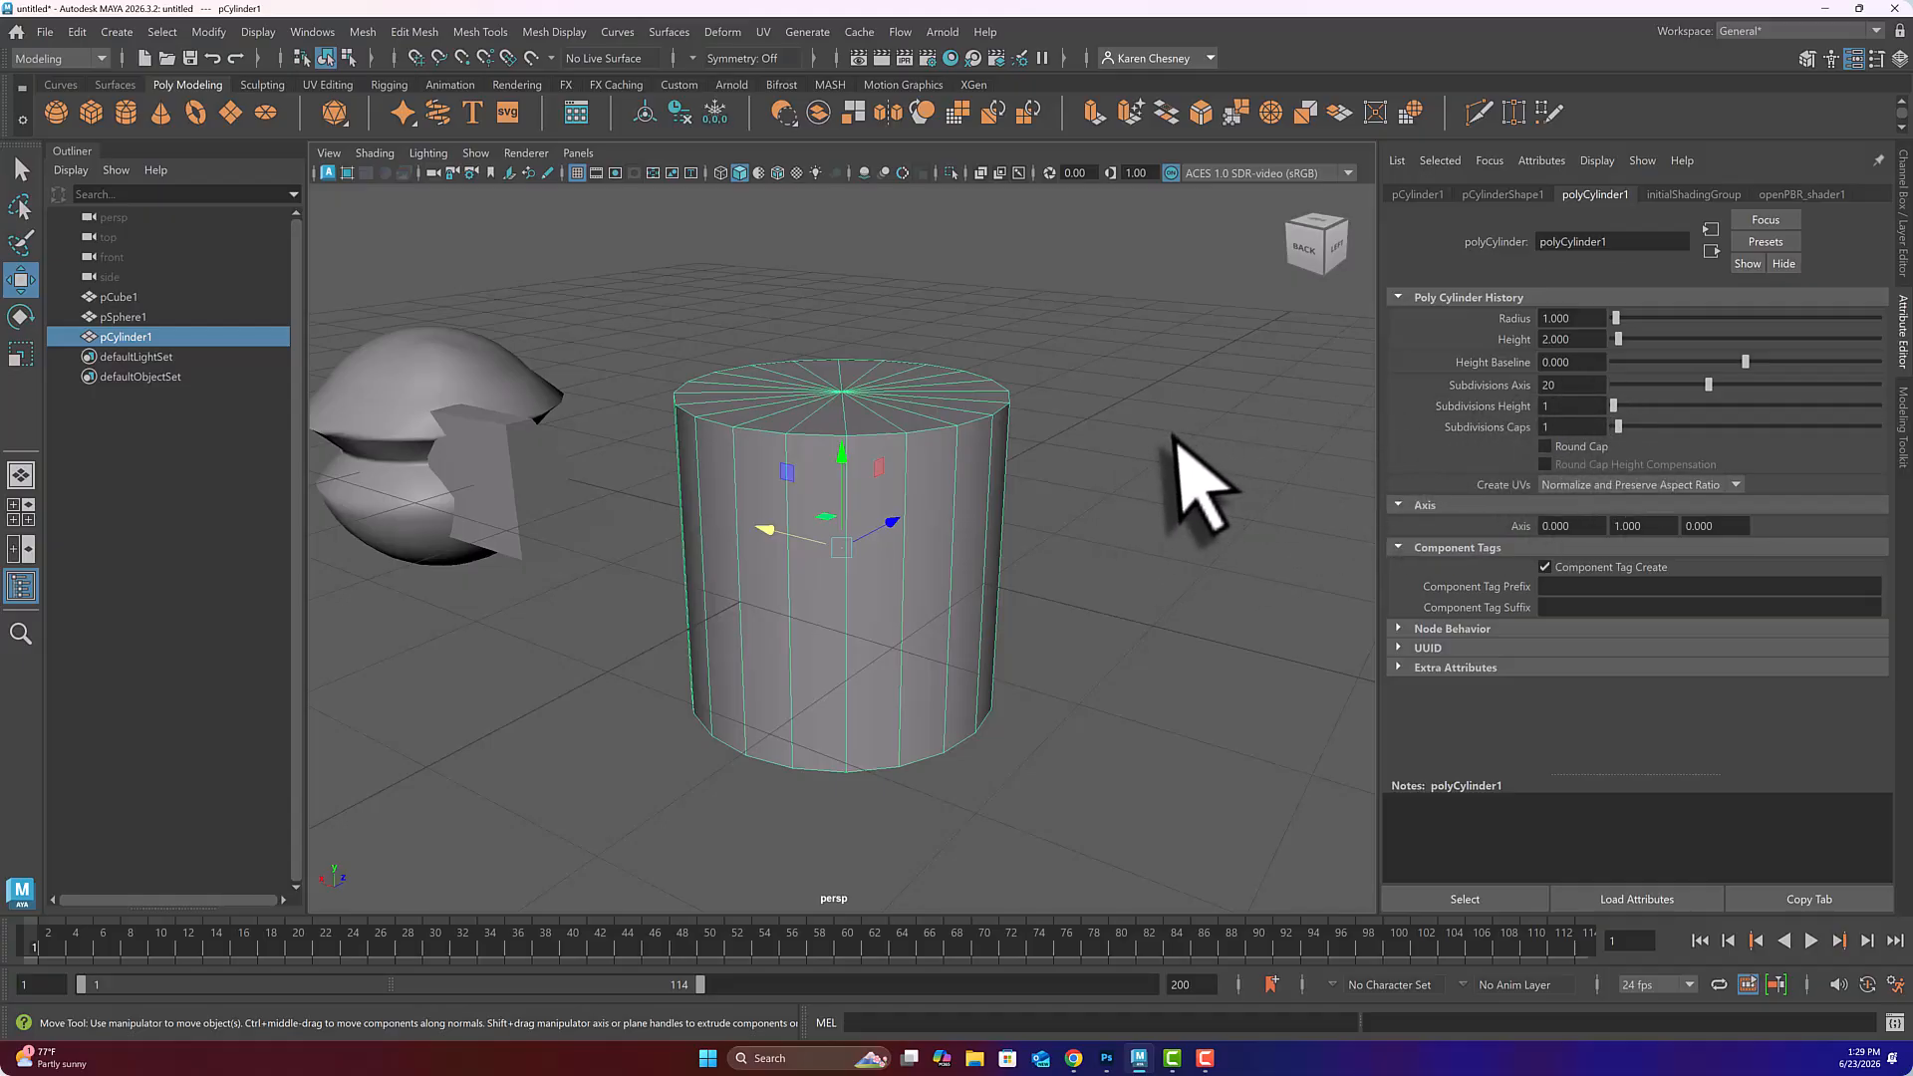
- Try rounding the cylinder's caps with 3 cap subdivisions, examine the dome from above and undo the rounding
{"action": "left_click_drag", "start_coordinate": [1182, 444], "coordinate": [1176, 503], "text": "alt"}
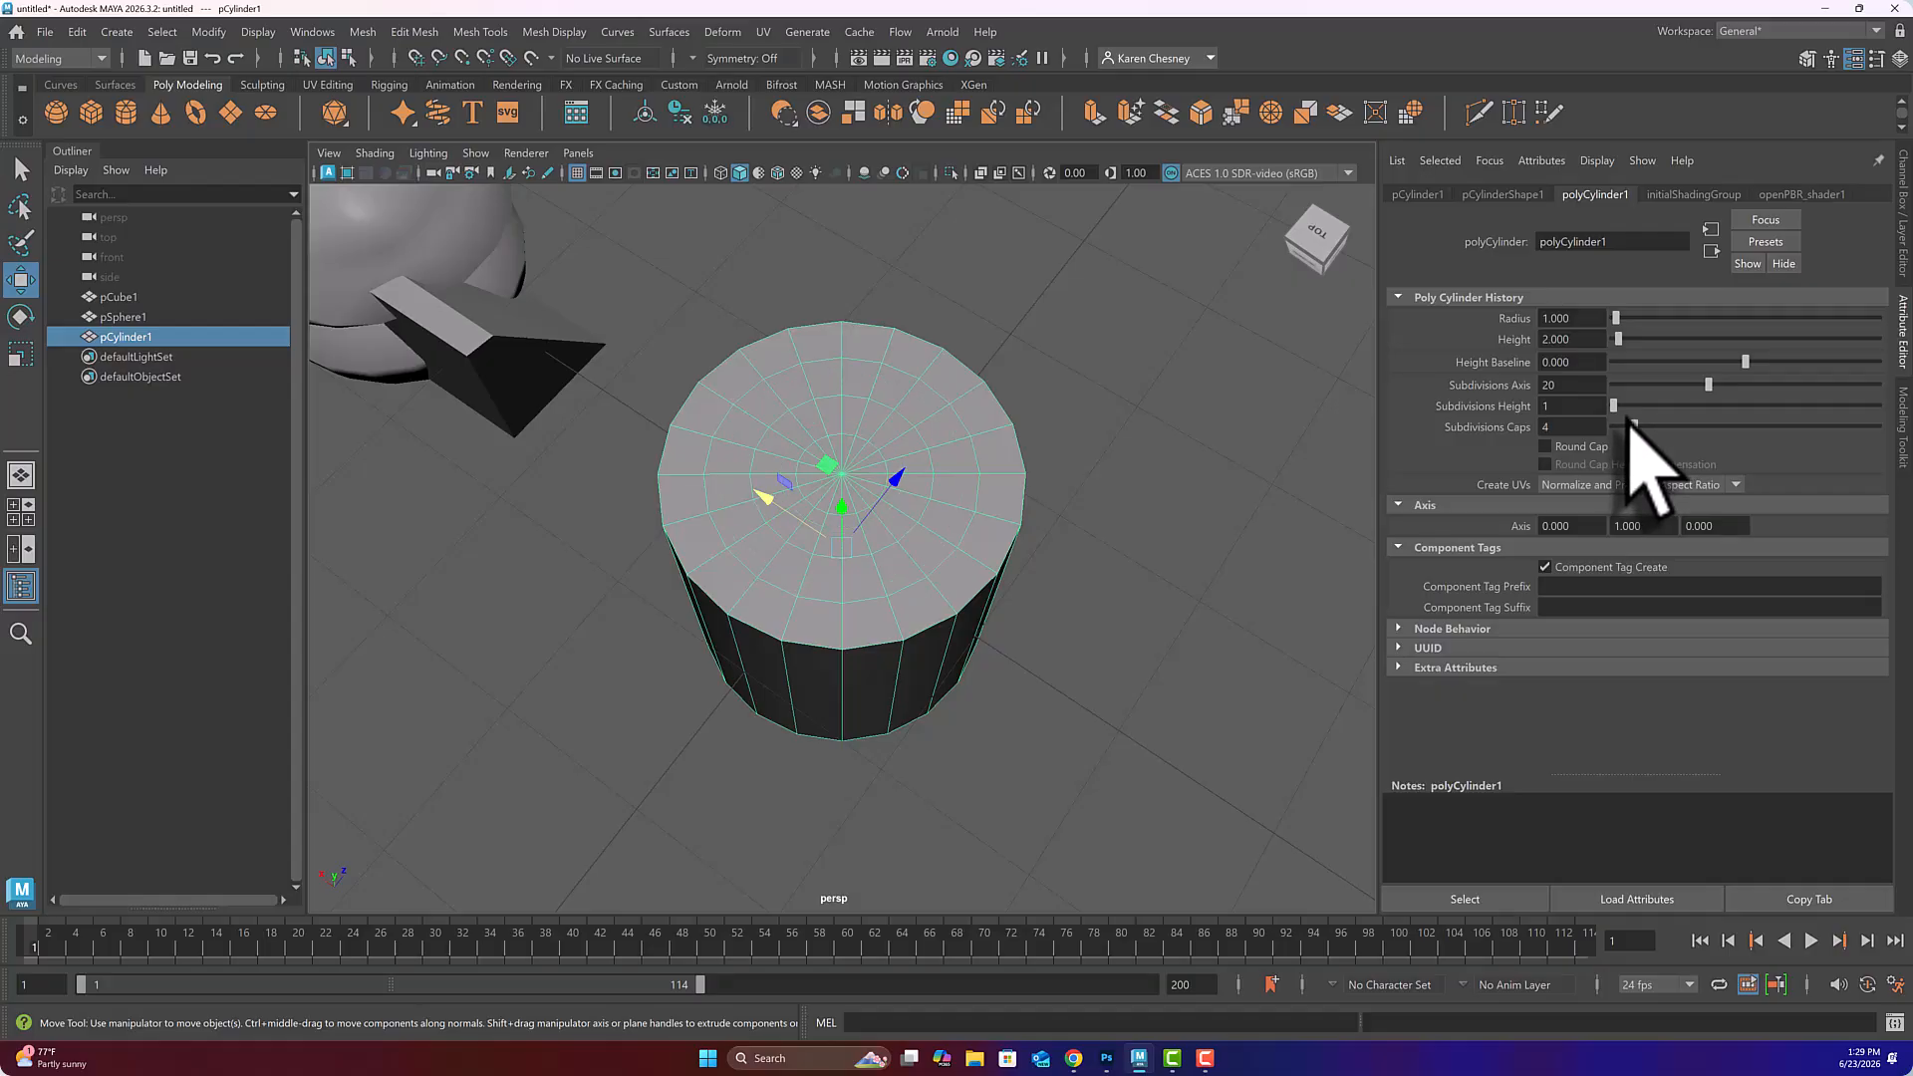
{"action": "left_click_drag", "start_coordinate": [1632, 425], "coordinate": [1628, 426]}
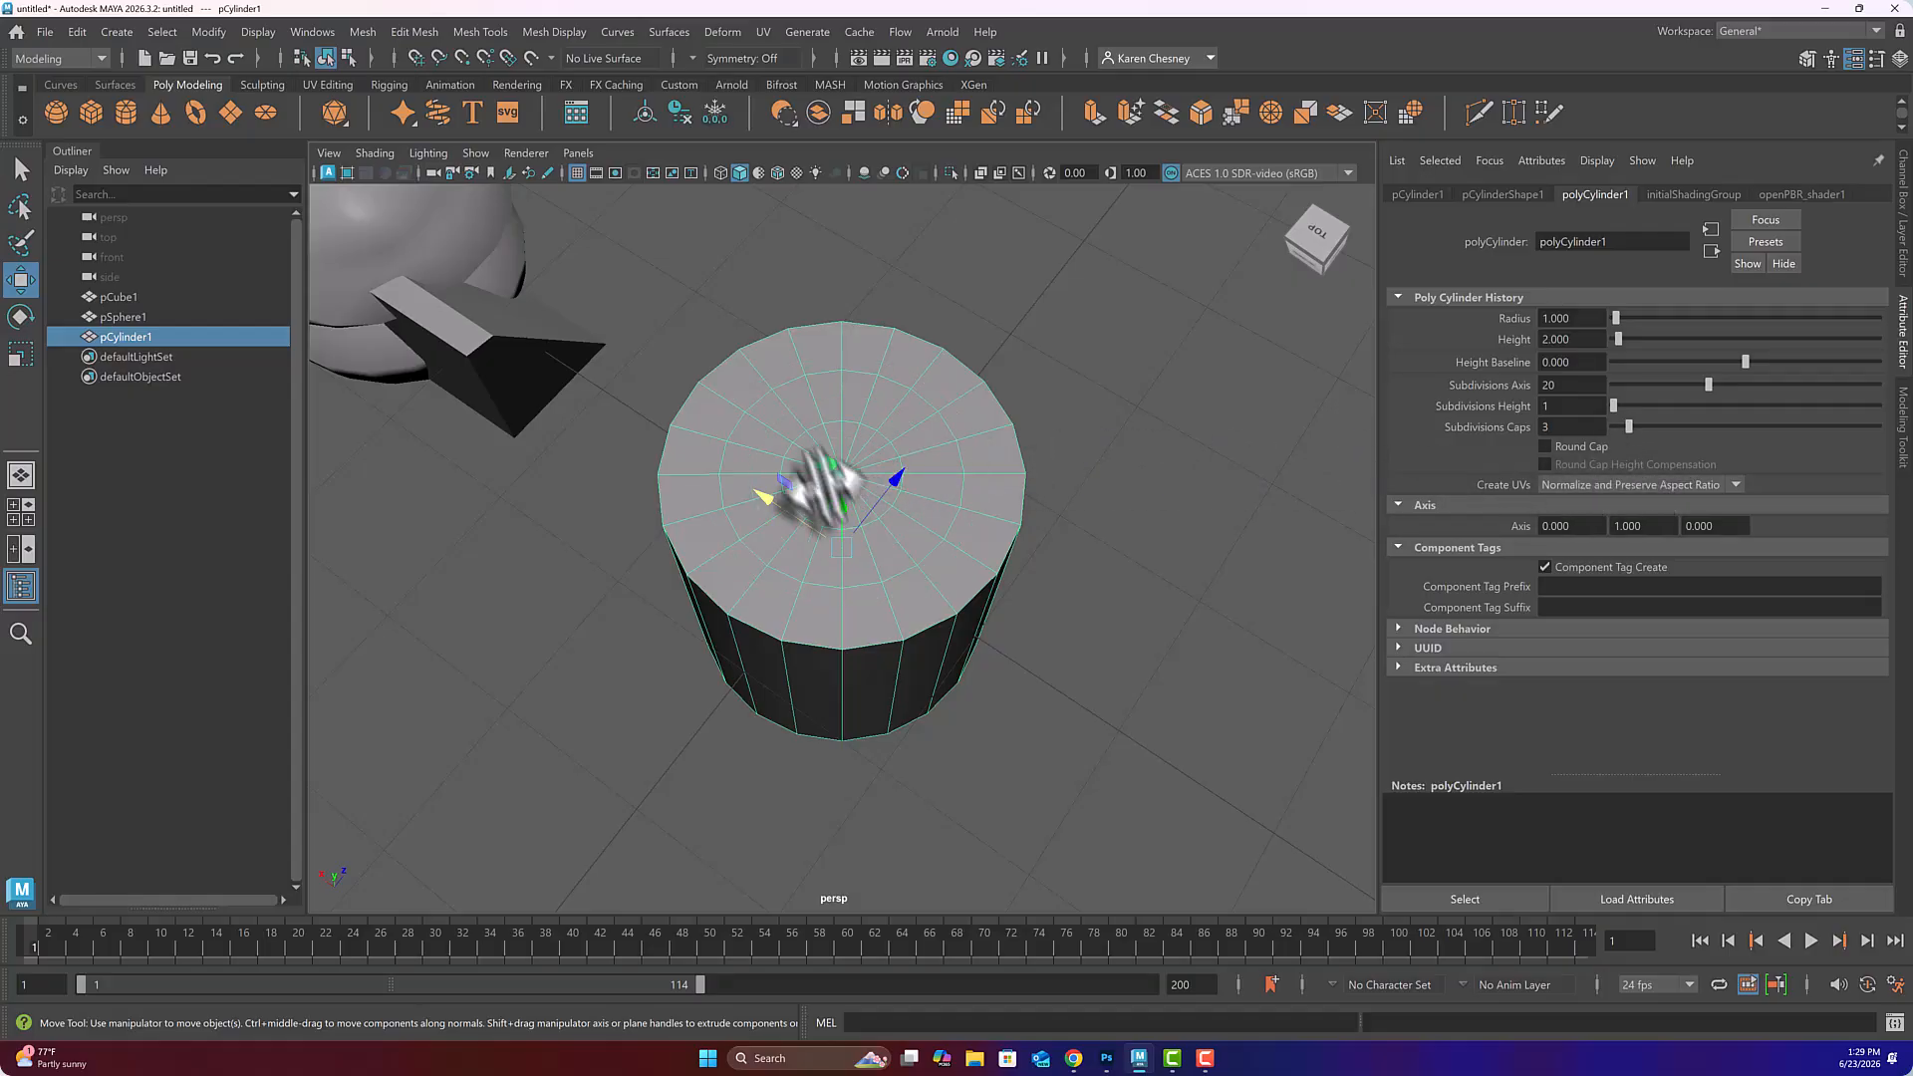
{"action": "mouse_move", "coordinate": [1162, 439]}
{"action": "left_mouse_down", "text": "alt"}
{"action": "mouse_move", "coordinate": [1187, 419]}
{"action": "mouse_move", "coordinate": [1173, 389]}
{"action": "mouse_move", "coordinate": [1170, 414]}
{"action": "mouse_move", "coordinate": [1144, 415]}
{"action": "left_mouse_up", "text": "alt"}
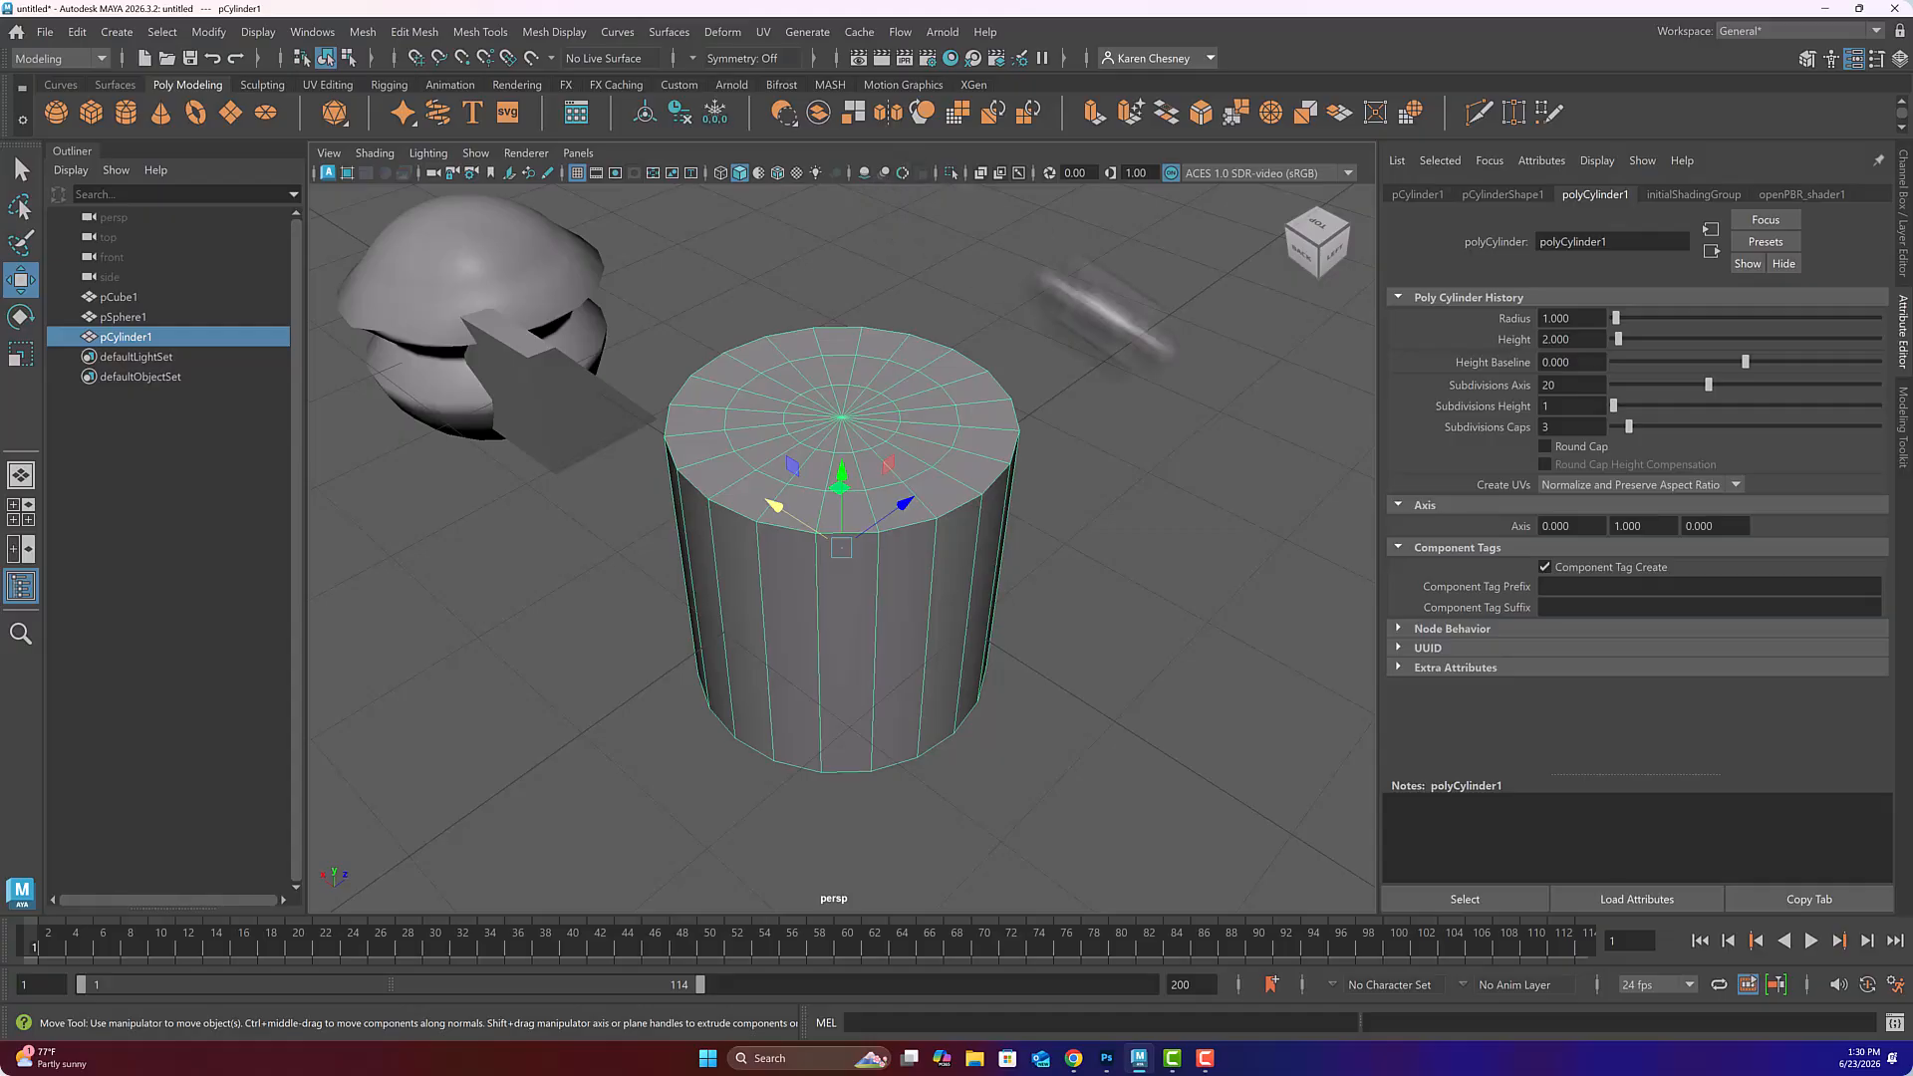
{"action": "left_click", "coordinate": [1545, 446]}
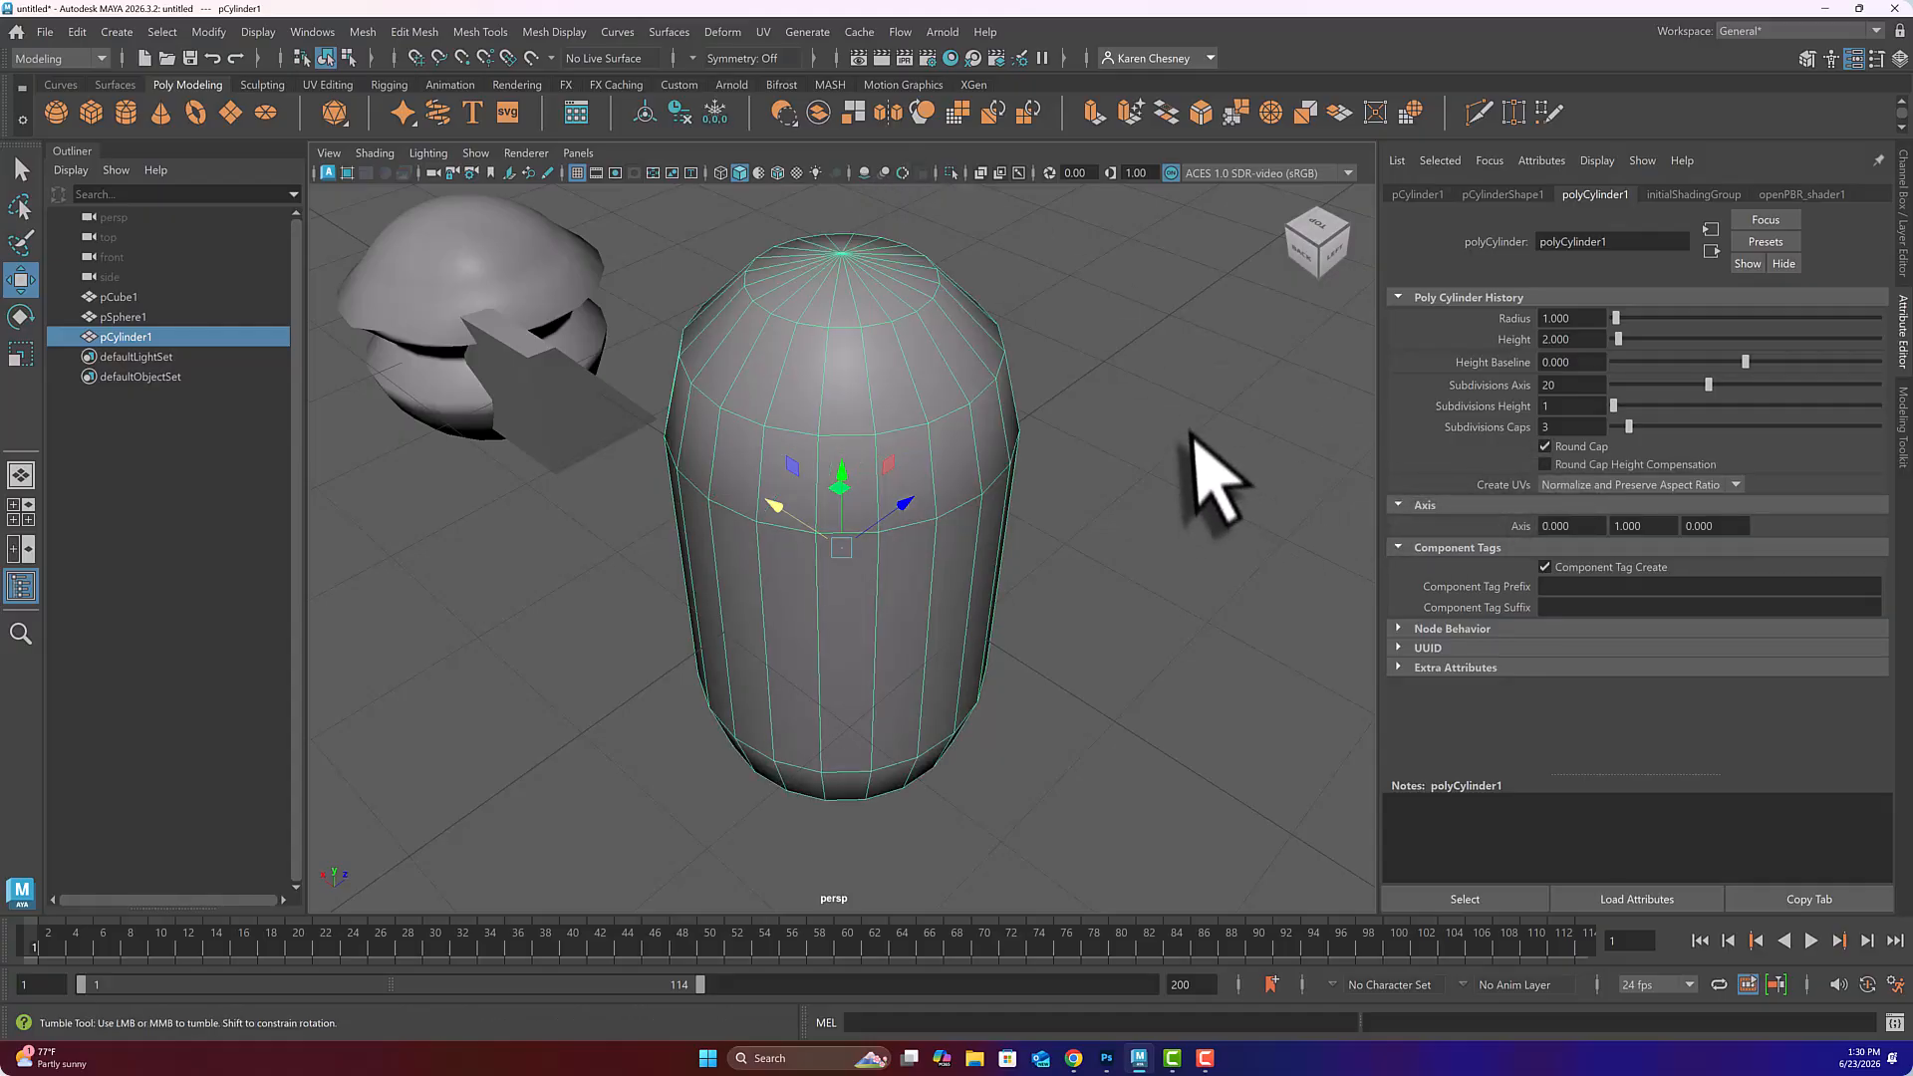
{"action": "mouse_move", "coordinate": [1194, 436]}
{"action": "left_mouse_down", "text": "alt"}
{"action": "mouse_move", "coordinate": [1188, 406]}
{"action": "mouse_move", "coordinate": [1194, 455]}
{"action": "left_mouse_up", "text": "alt"}
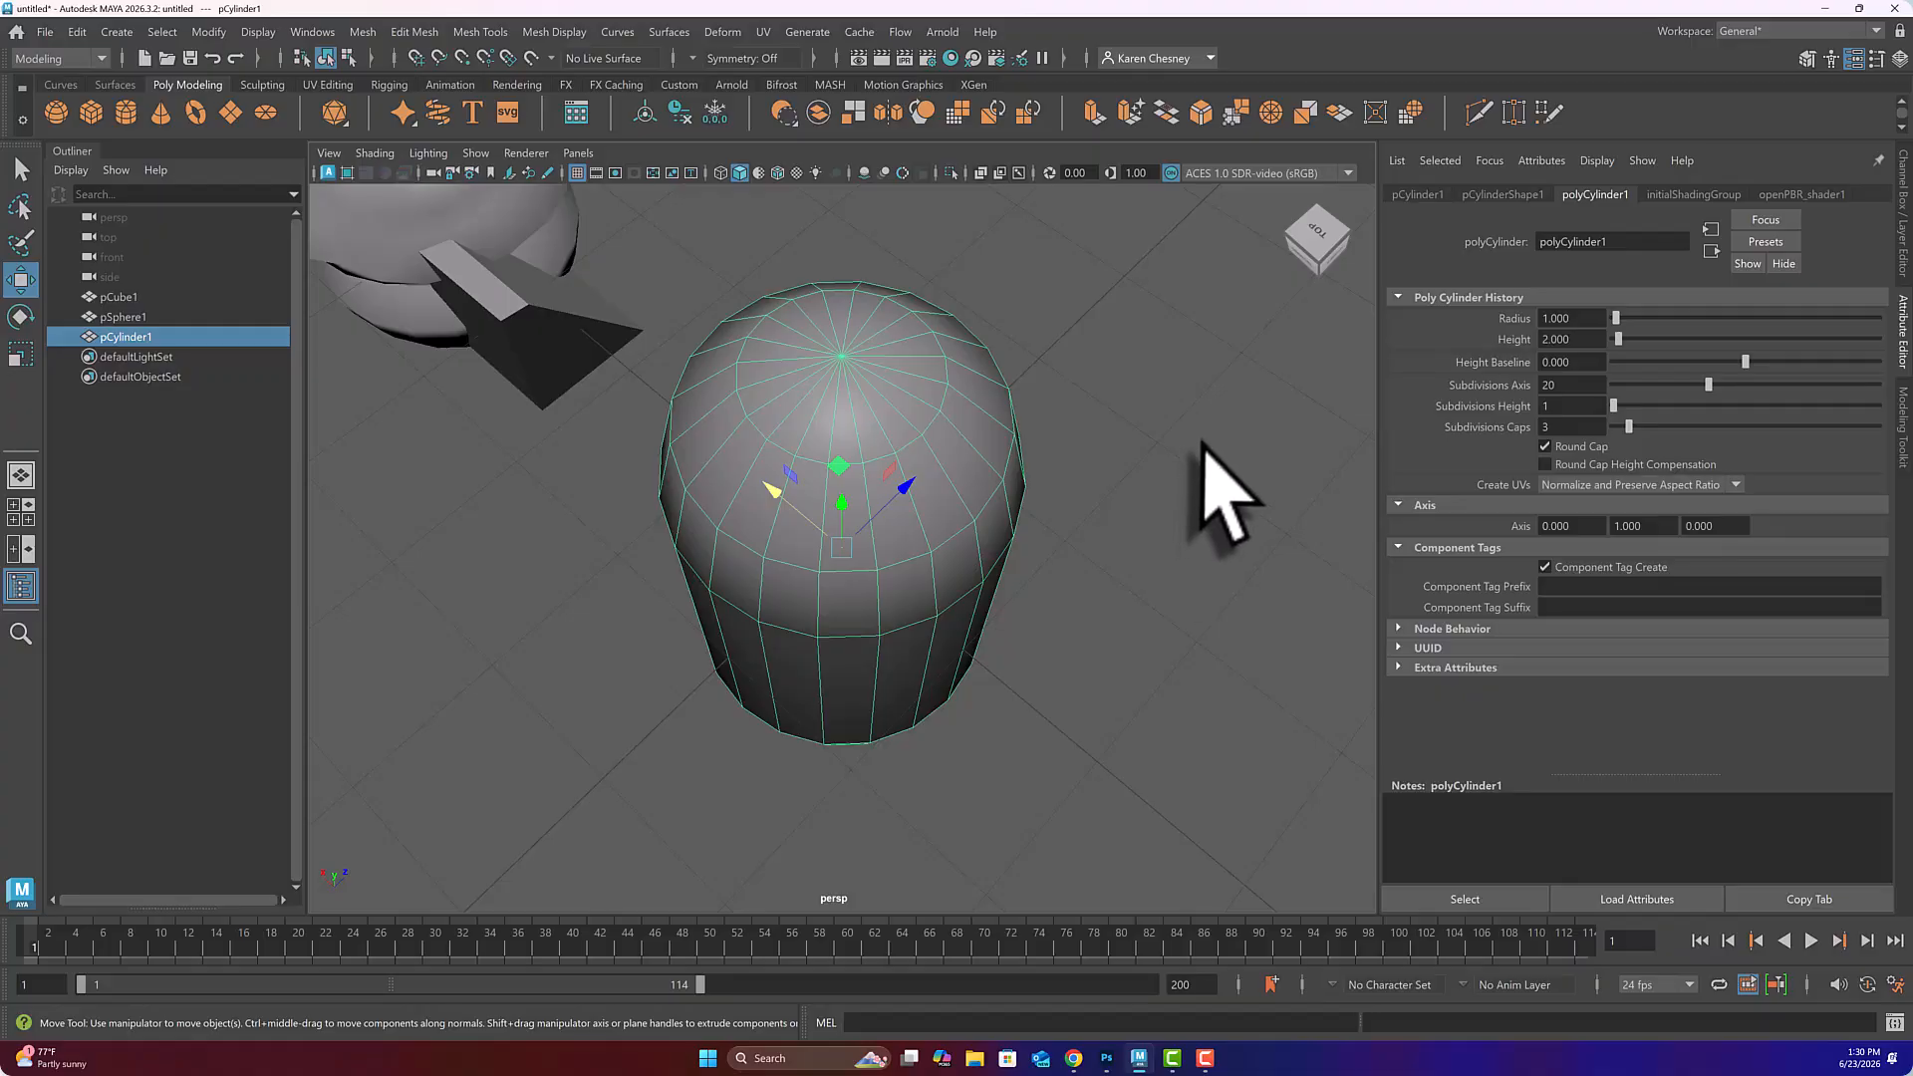
{"action": "key", "text": "ctrl+z"}
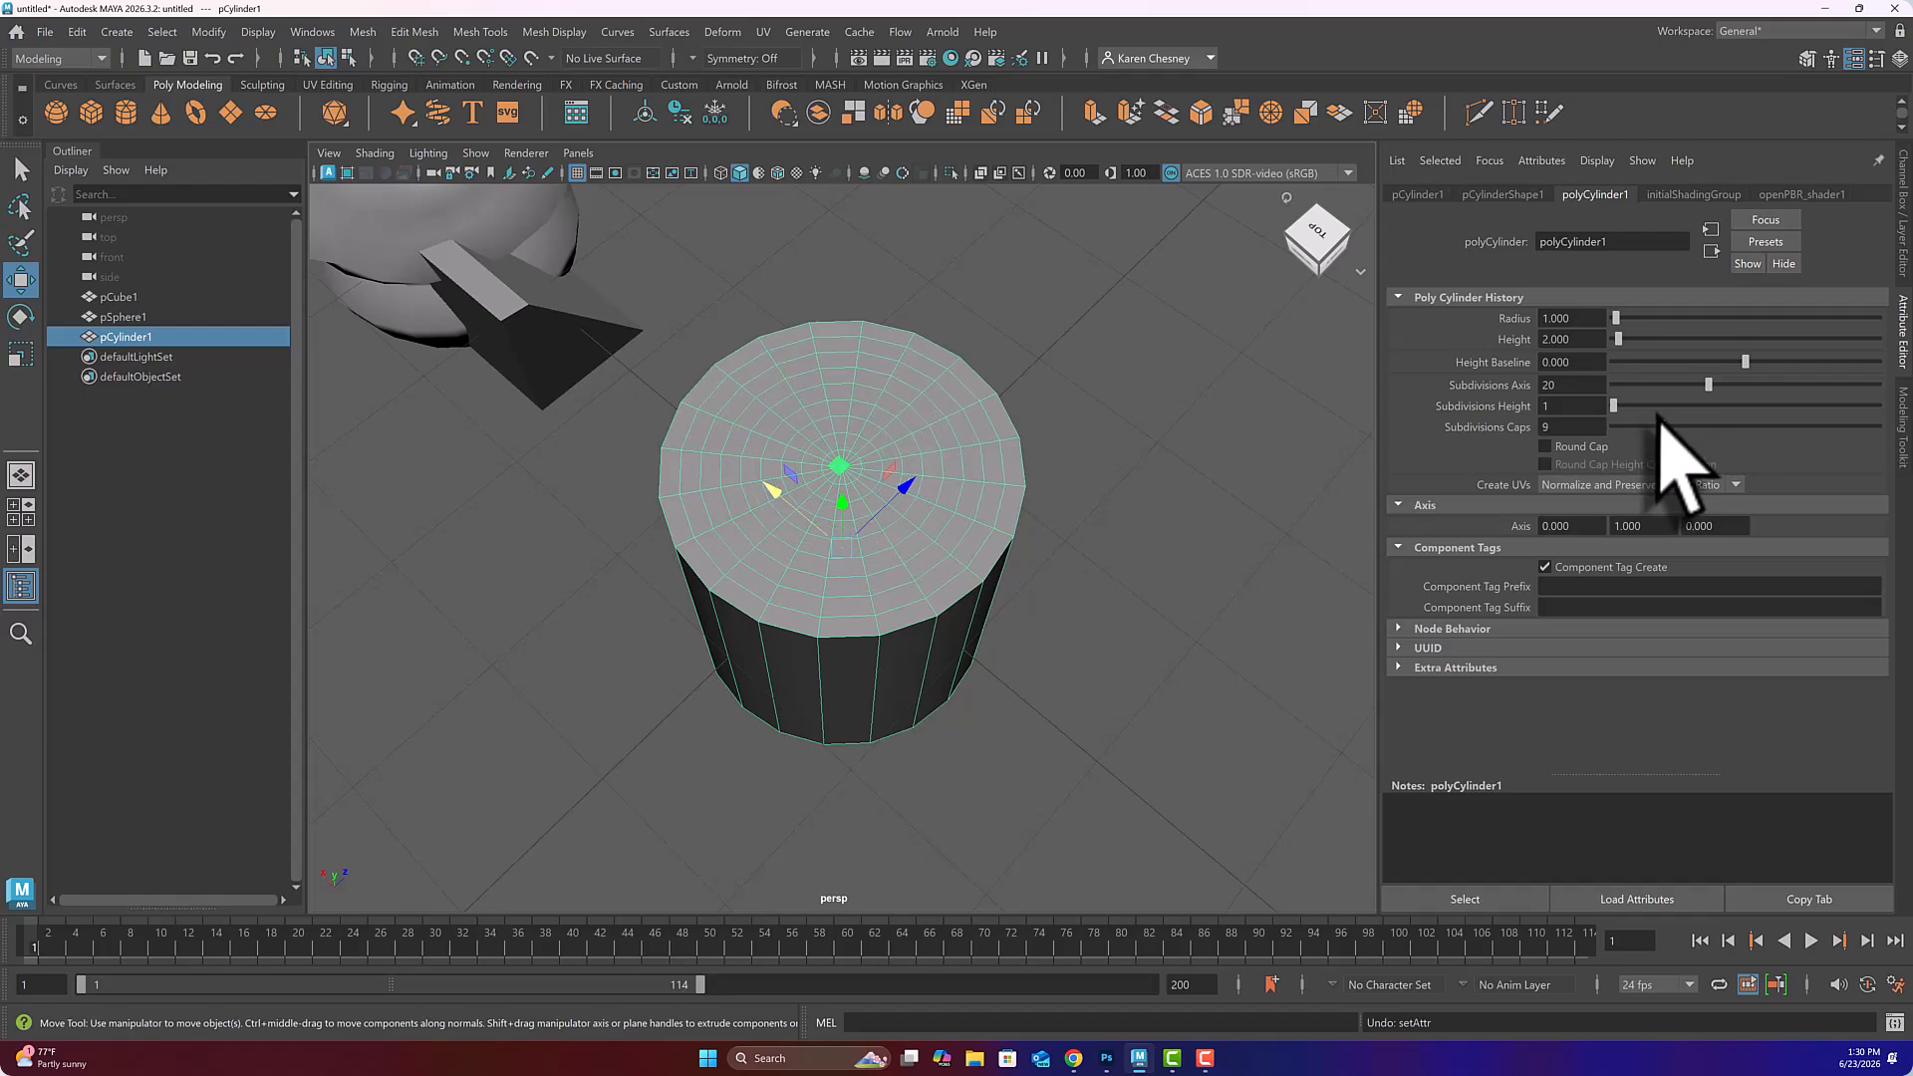
- Try Round Cap on the cylinder with 9 cap subdivisions, examine the capsule from the side and undo it
{"action": "left_click", "coordinate": [1545, 446]}
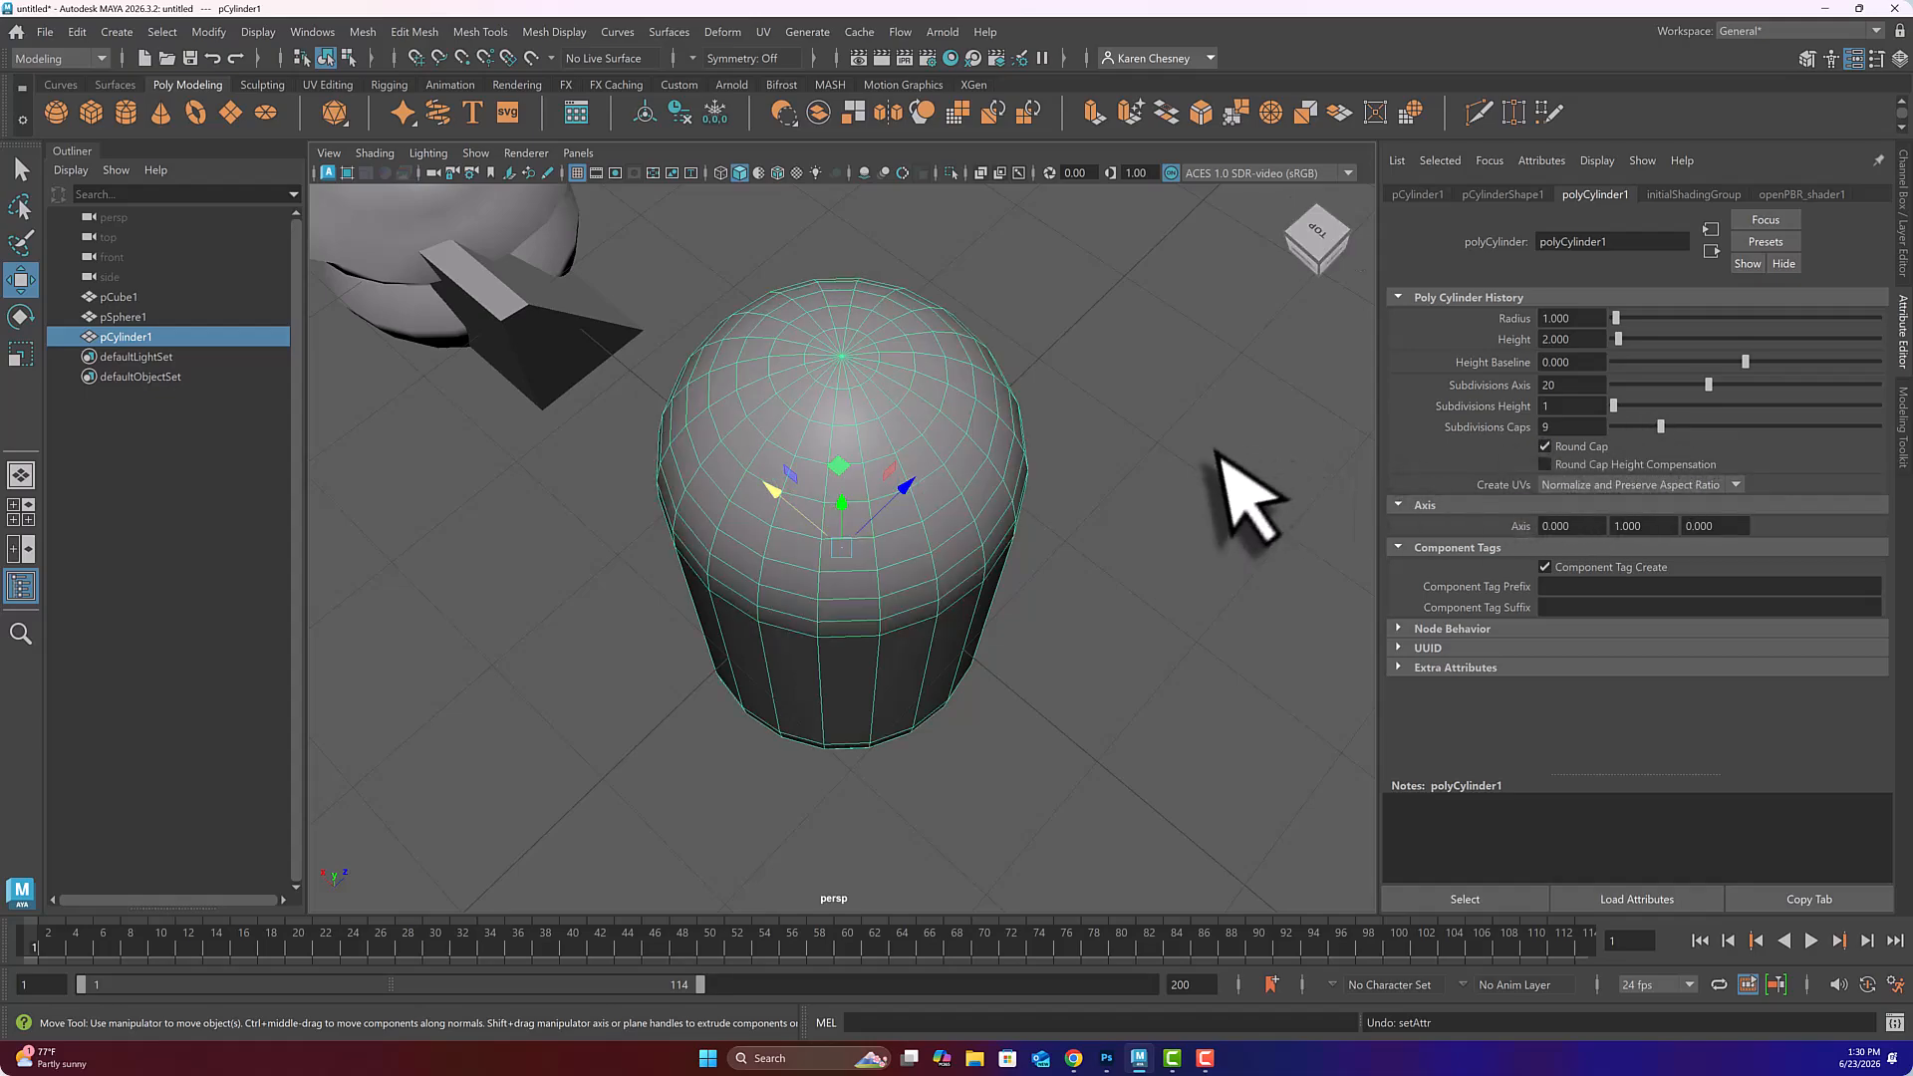
{"action": "left_click_drag", "start_coordinate": [1221, 449], "coordinate": [1046, 341], "text": "alt"}
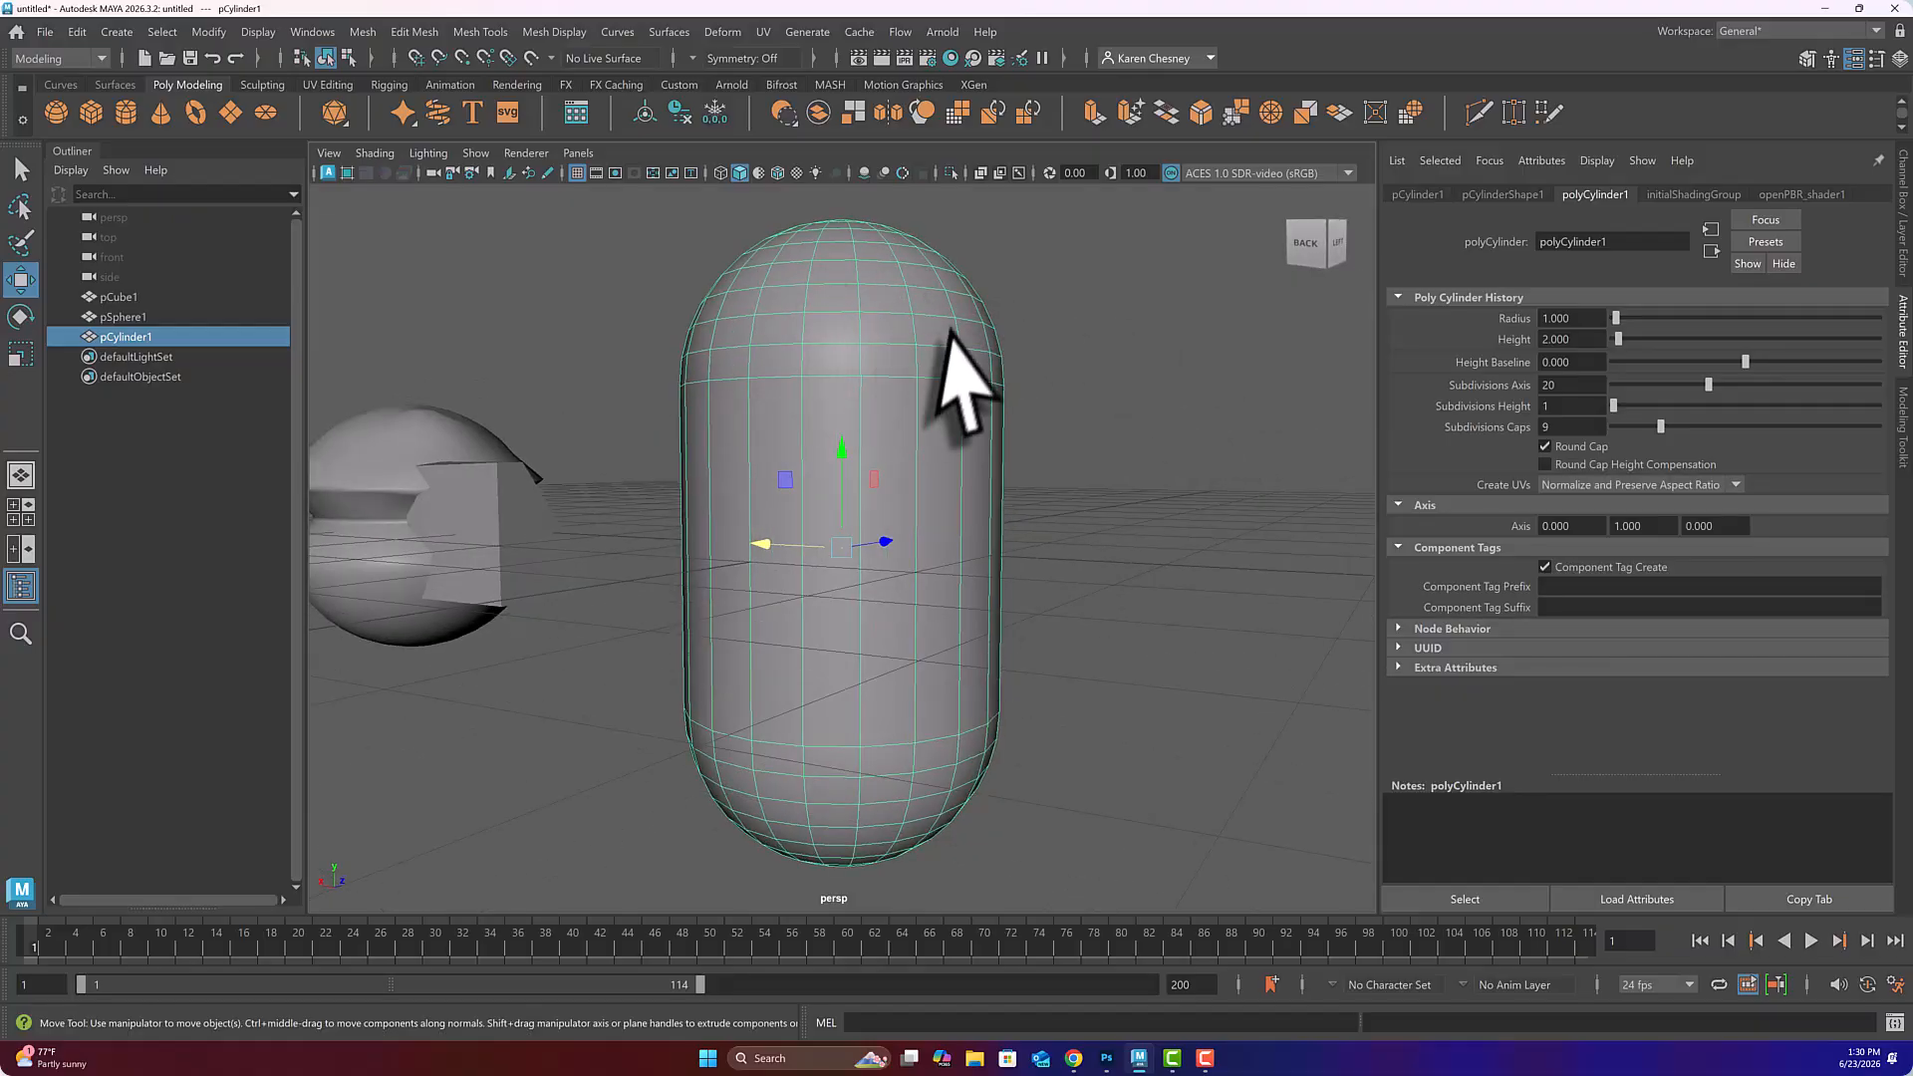
{"action": "key", "text": "ctrl+z"}
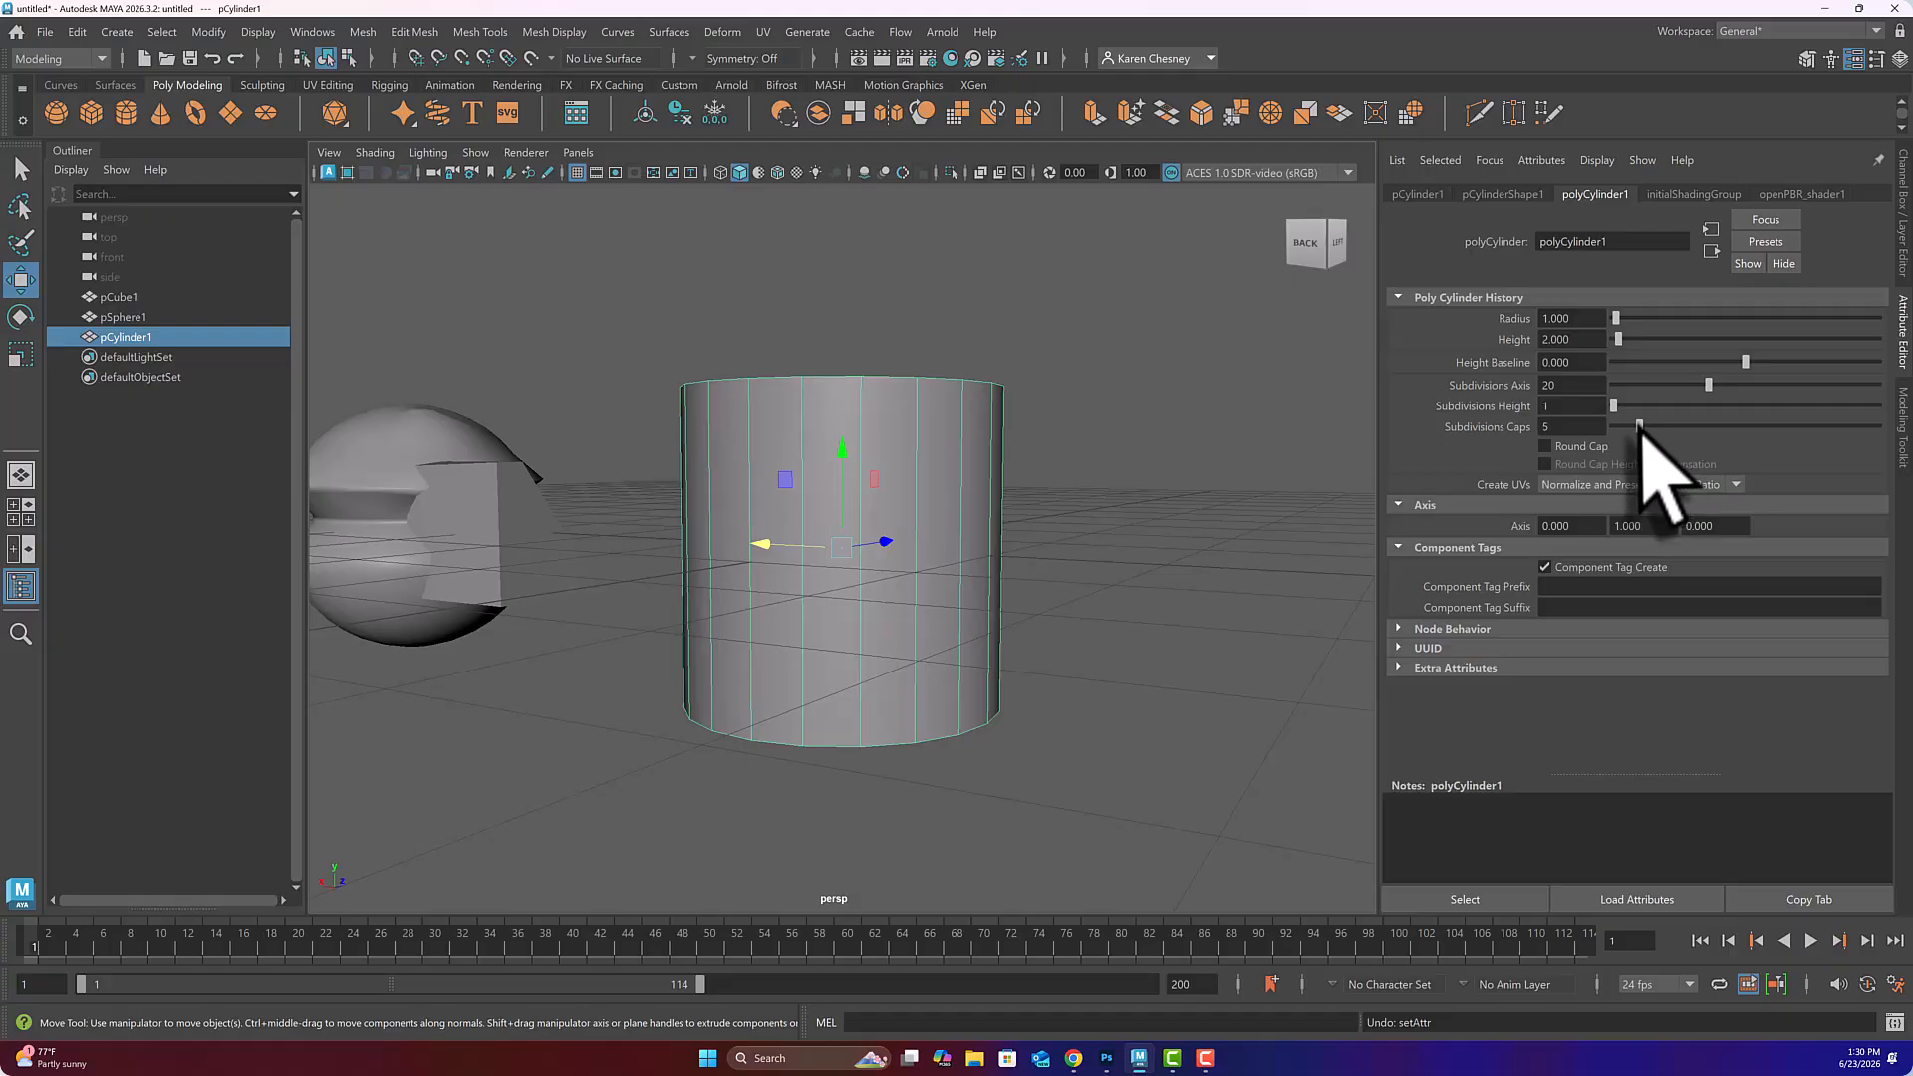
- Round the cylinder's caps with 4 cap subdivisions and move the capsule about 7.2 units along Z
{"action": "left_click", "coordinate": [1544, 446]}
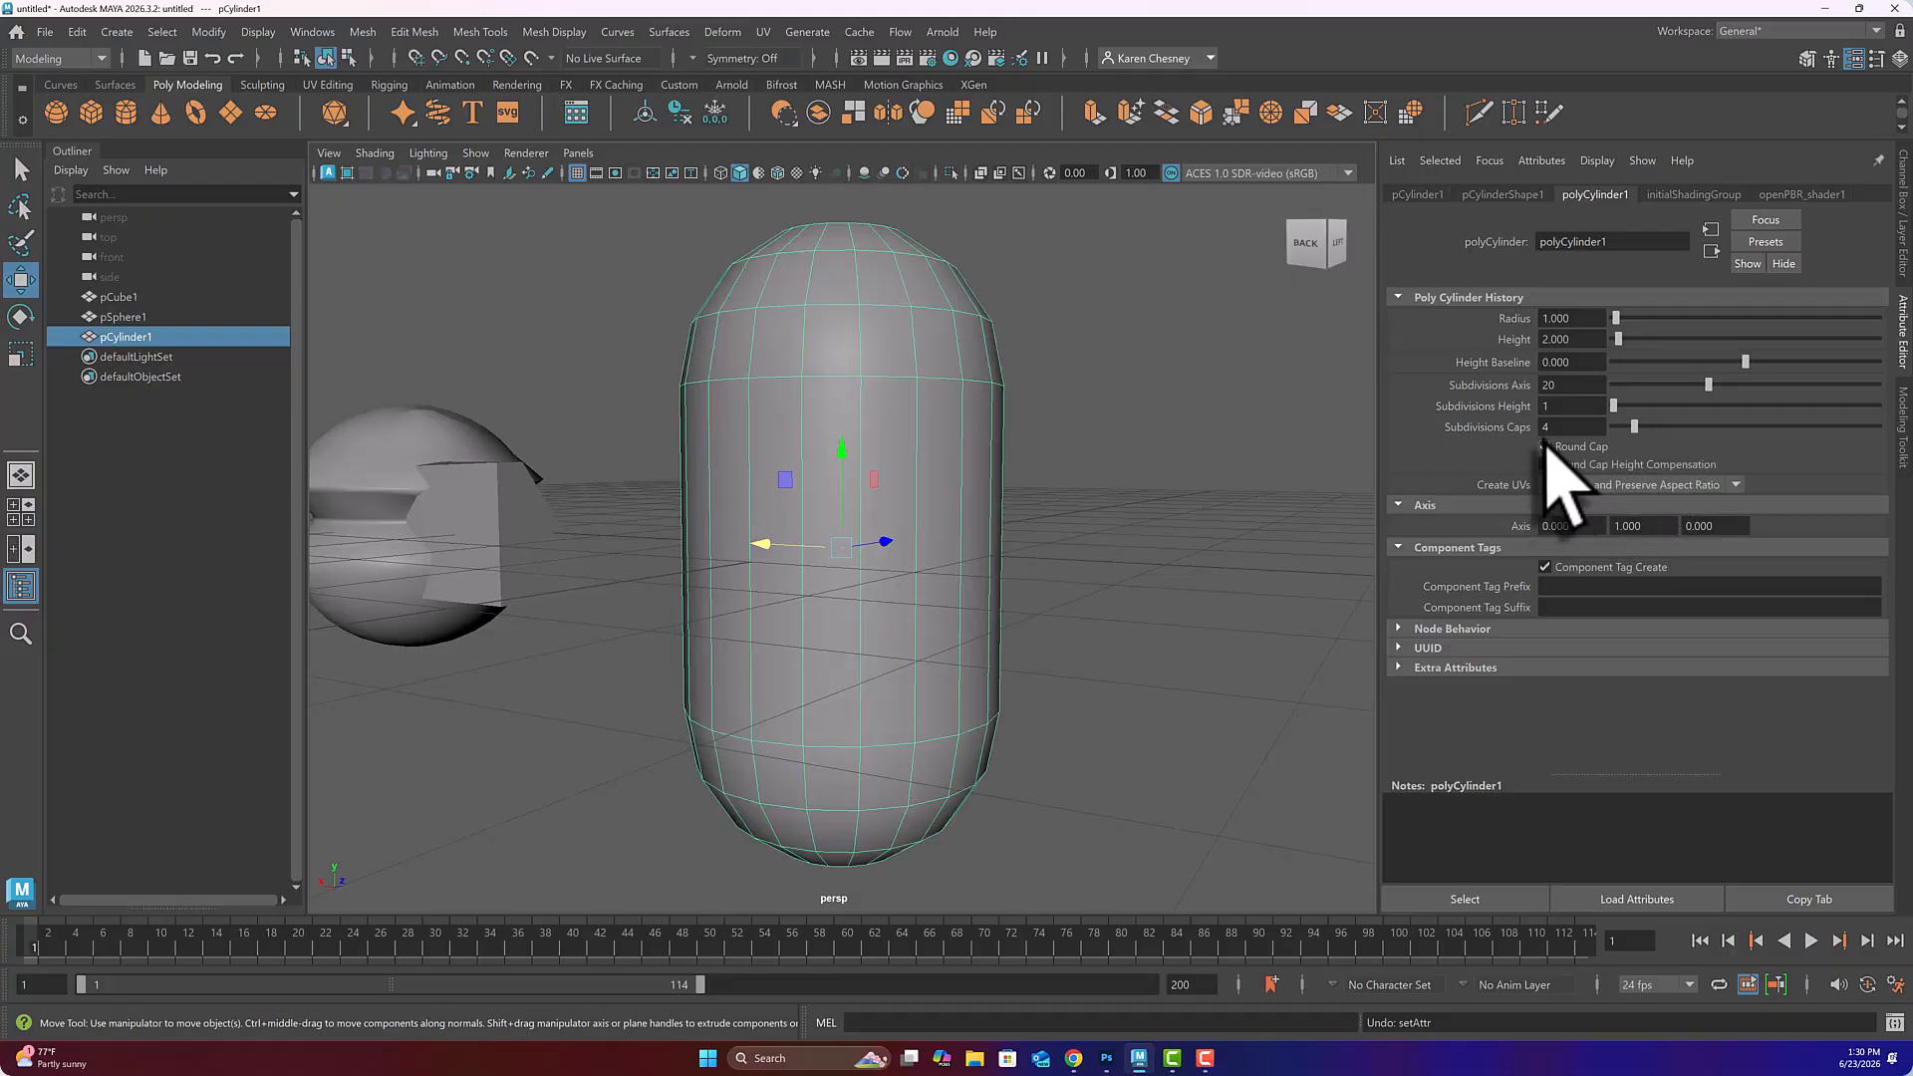
{"action": "left_click_drag", "start_coordinate": [1051, 391], "coordinate": [1056, 431], "text": "alt"}
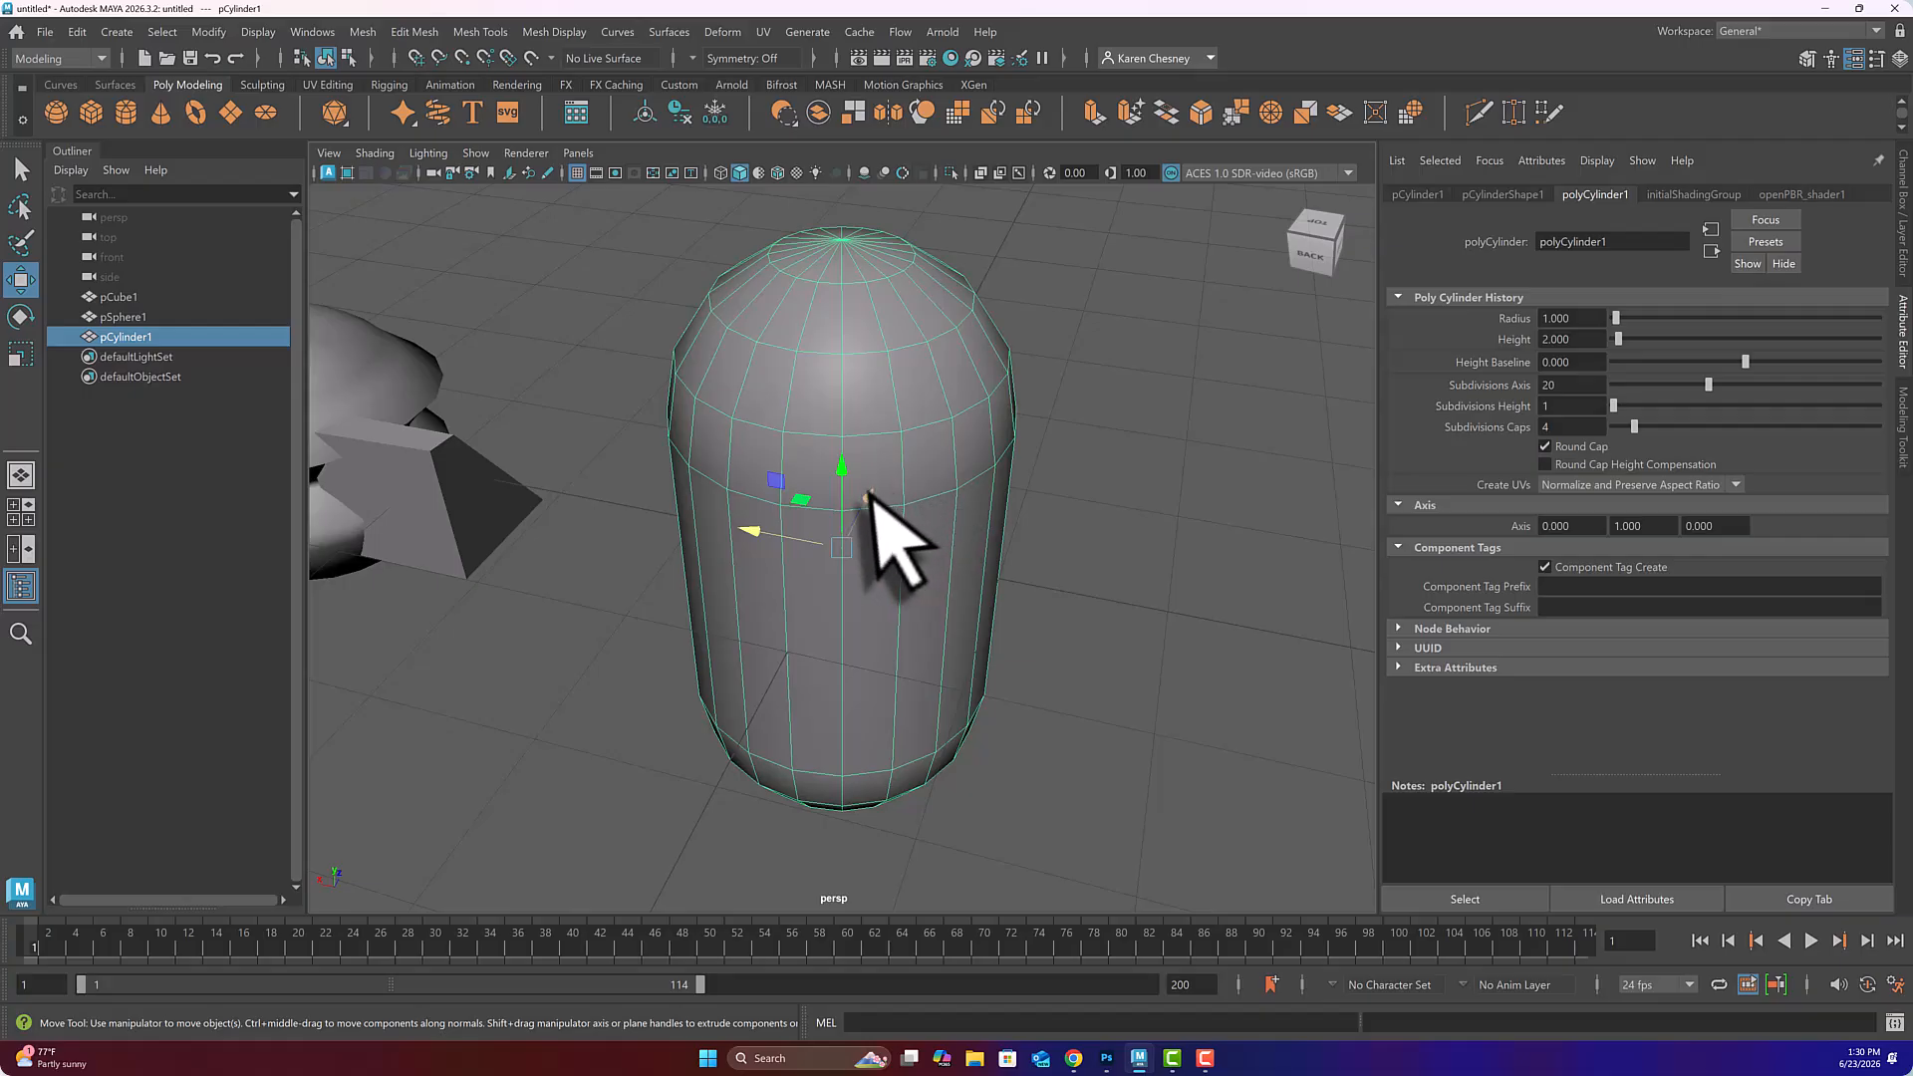
{"action": "left_click_drag", "start_coordinate": [870, 496], "coordinate": [1253, 180]}
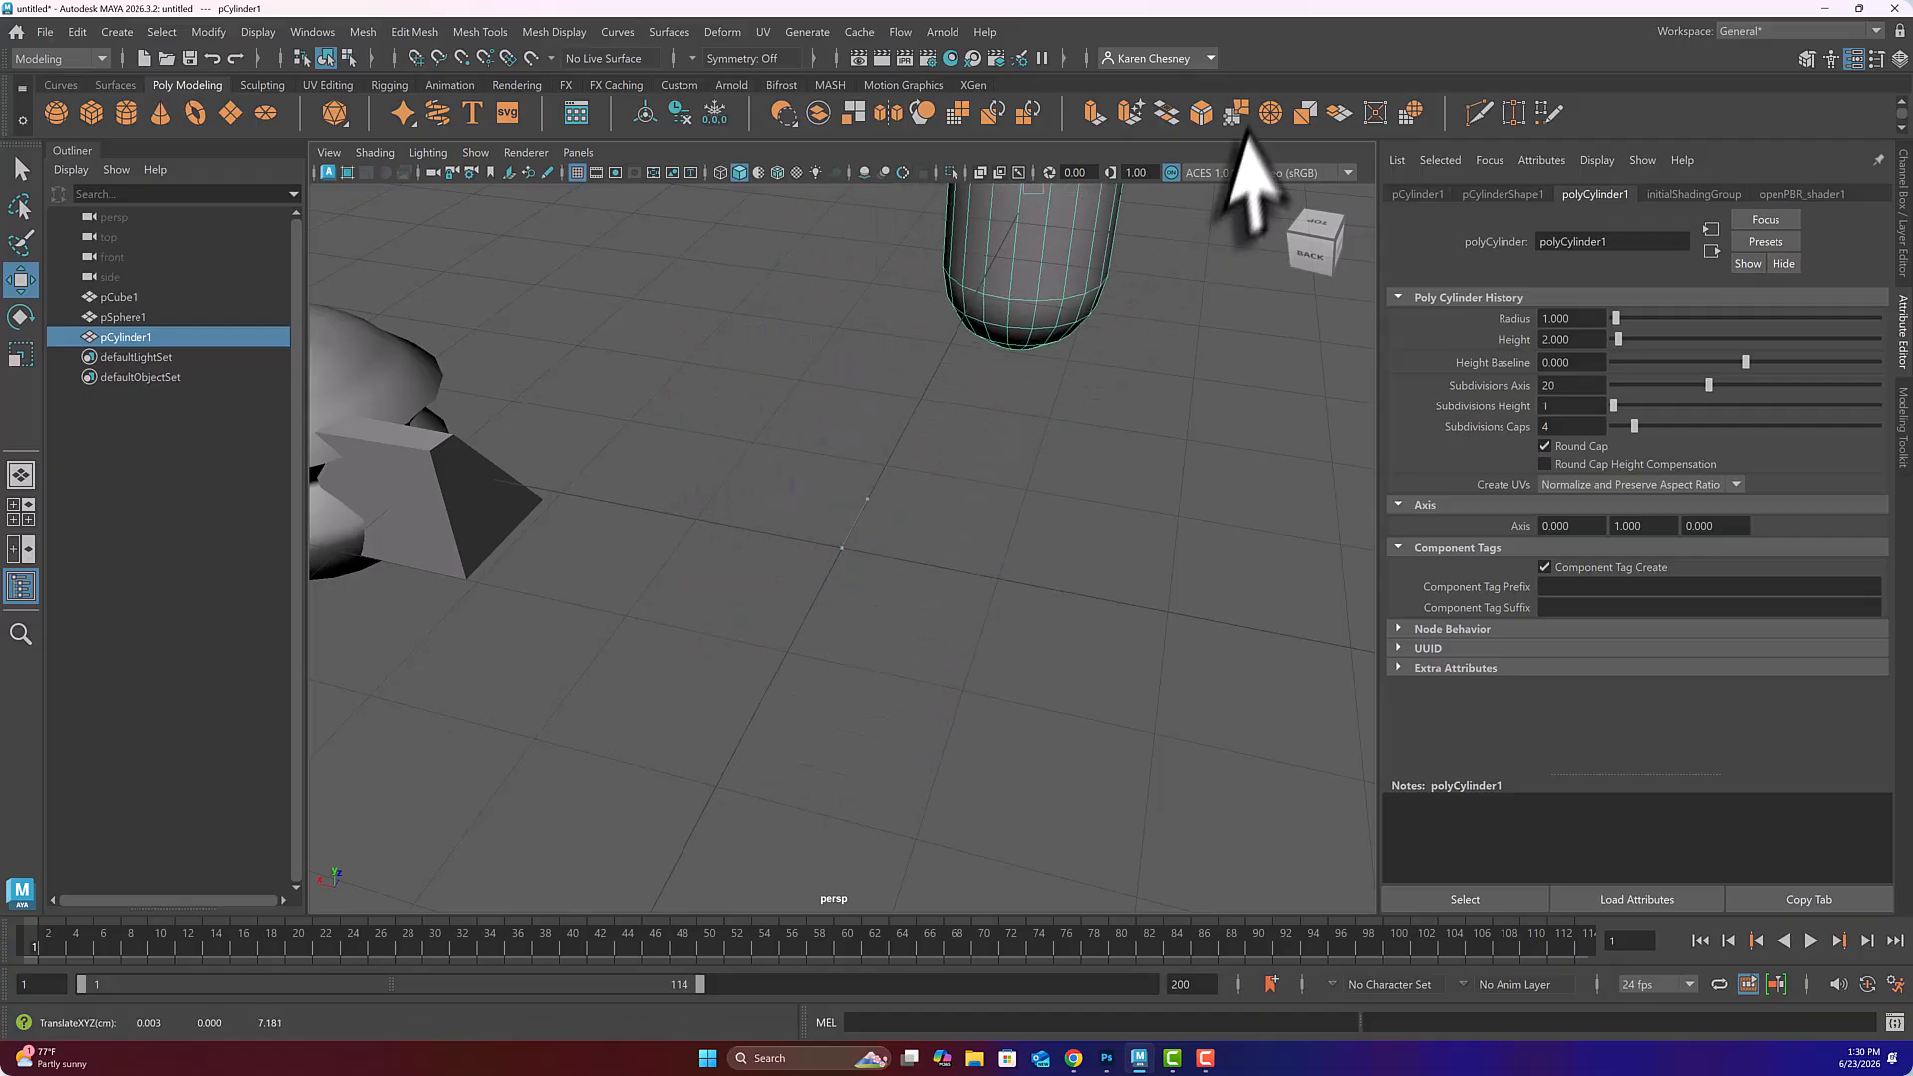
- Create a polygon cube at the scene's center, try its width, height and depth subdivisions and return them to 1
{"action": "left_click", "coordinate": [464, 510]}
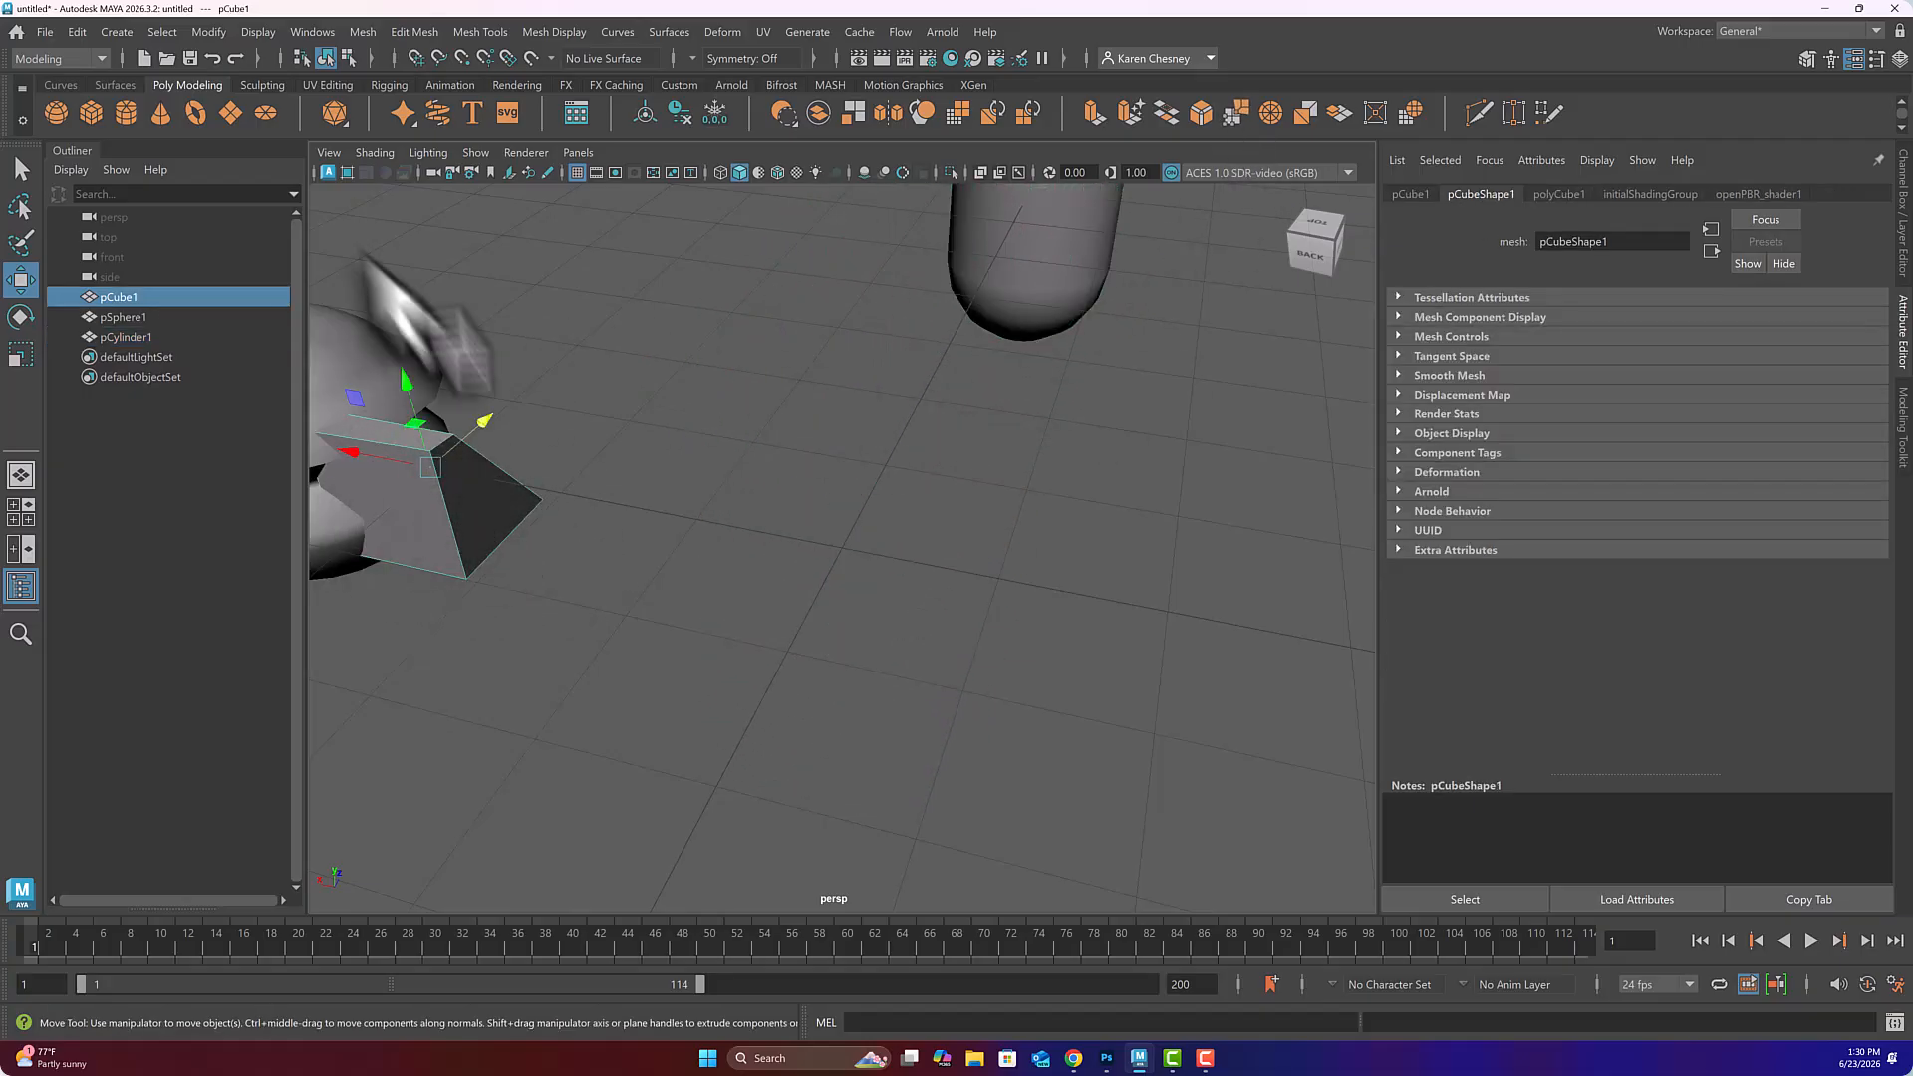
{"action": "left_click", "coordinate": [91, 112]}
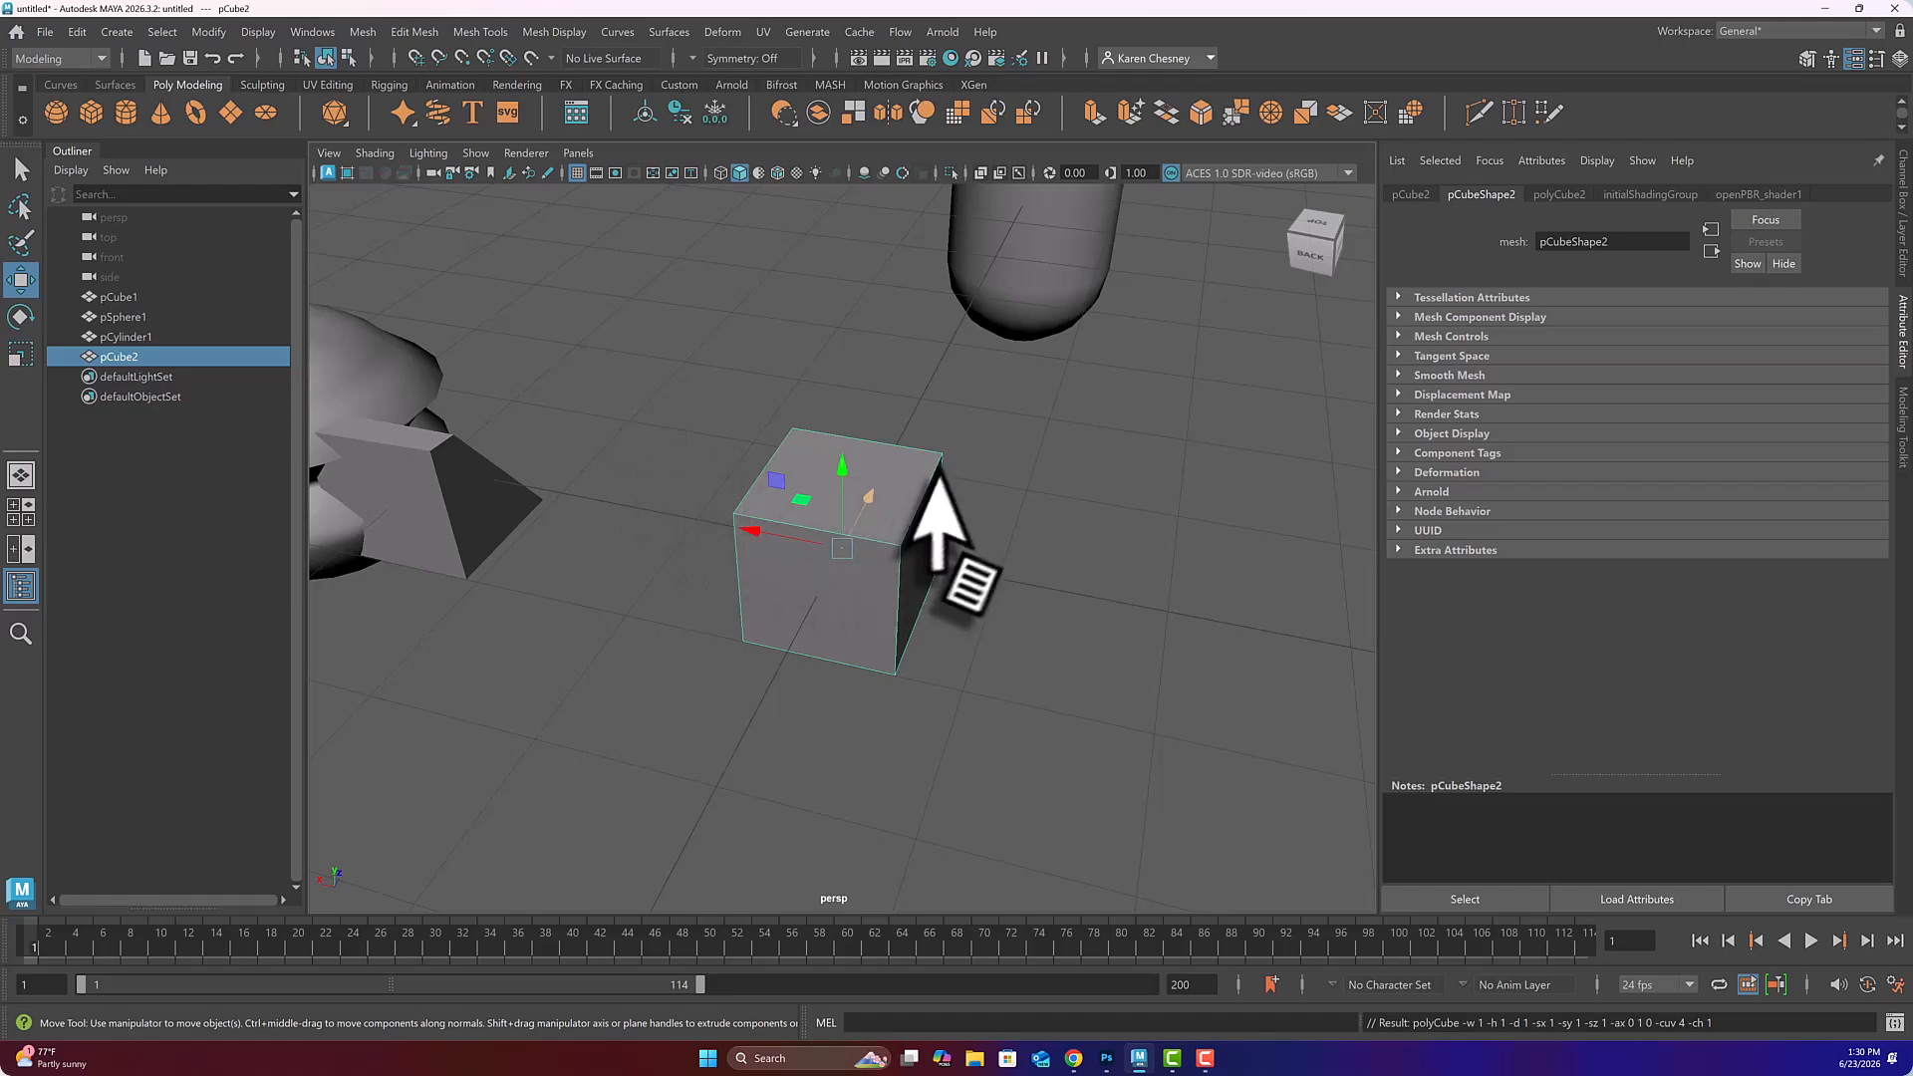
{"action": "left_click", "coordinate": [1557, 194]}
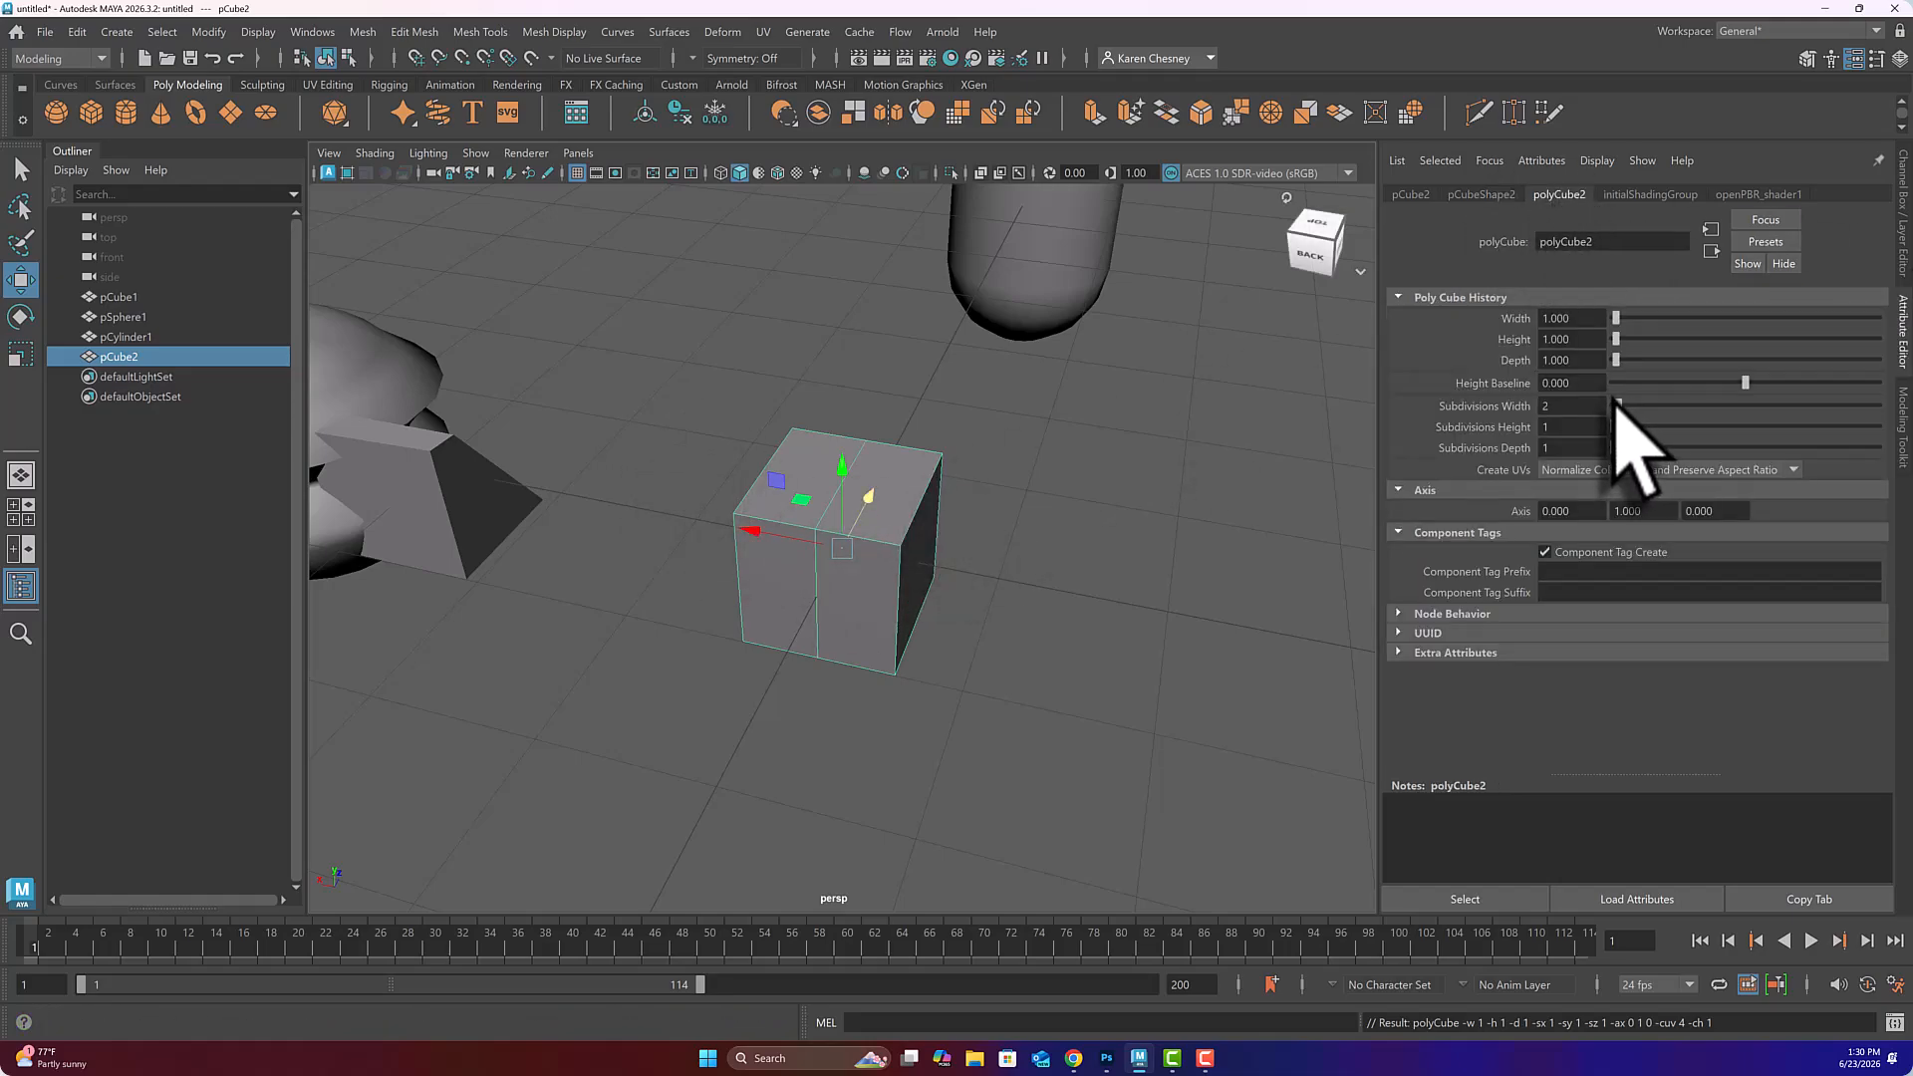
{"action": "left_click_drag", "start_coordinate": [1615, 427], "coordinate": [1650, 450]}
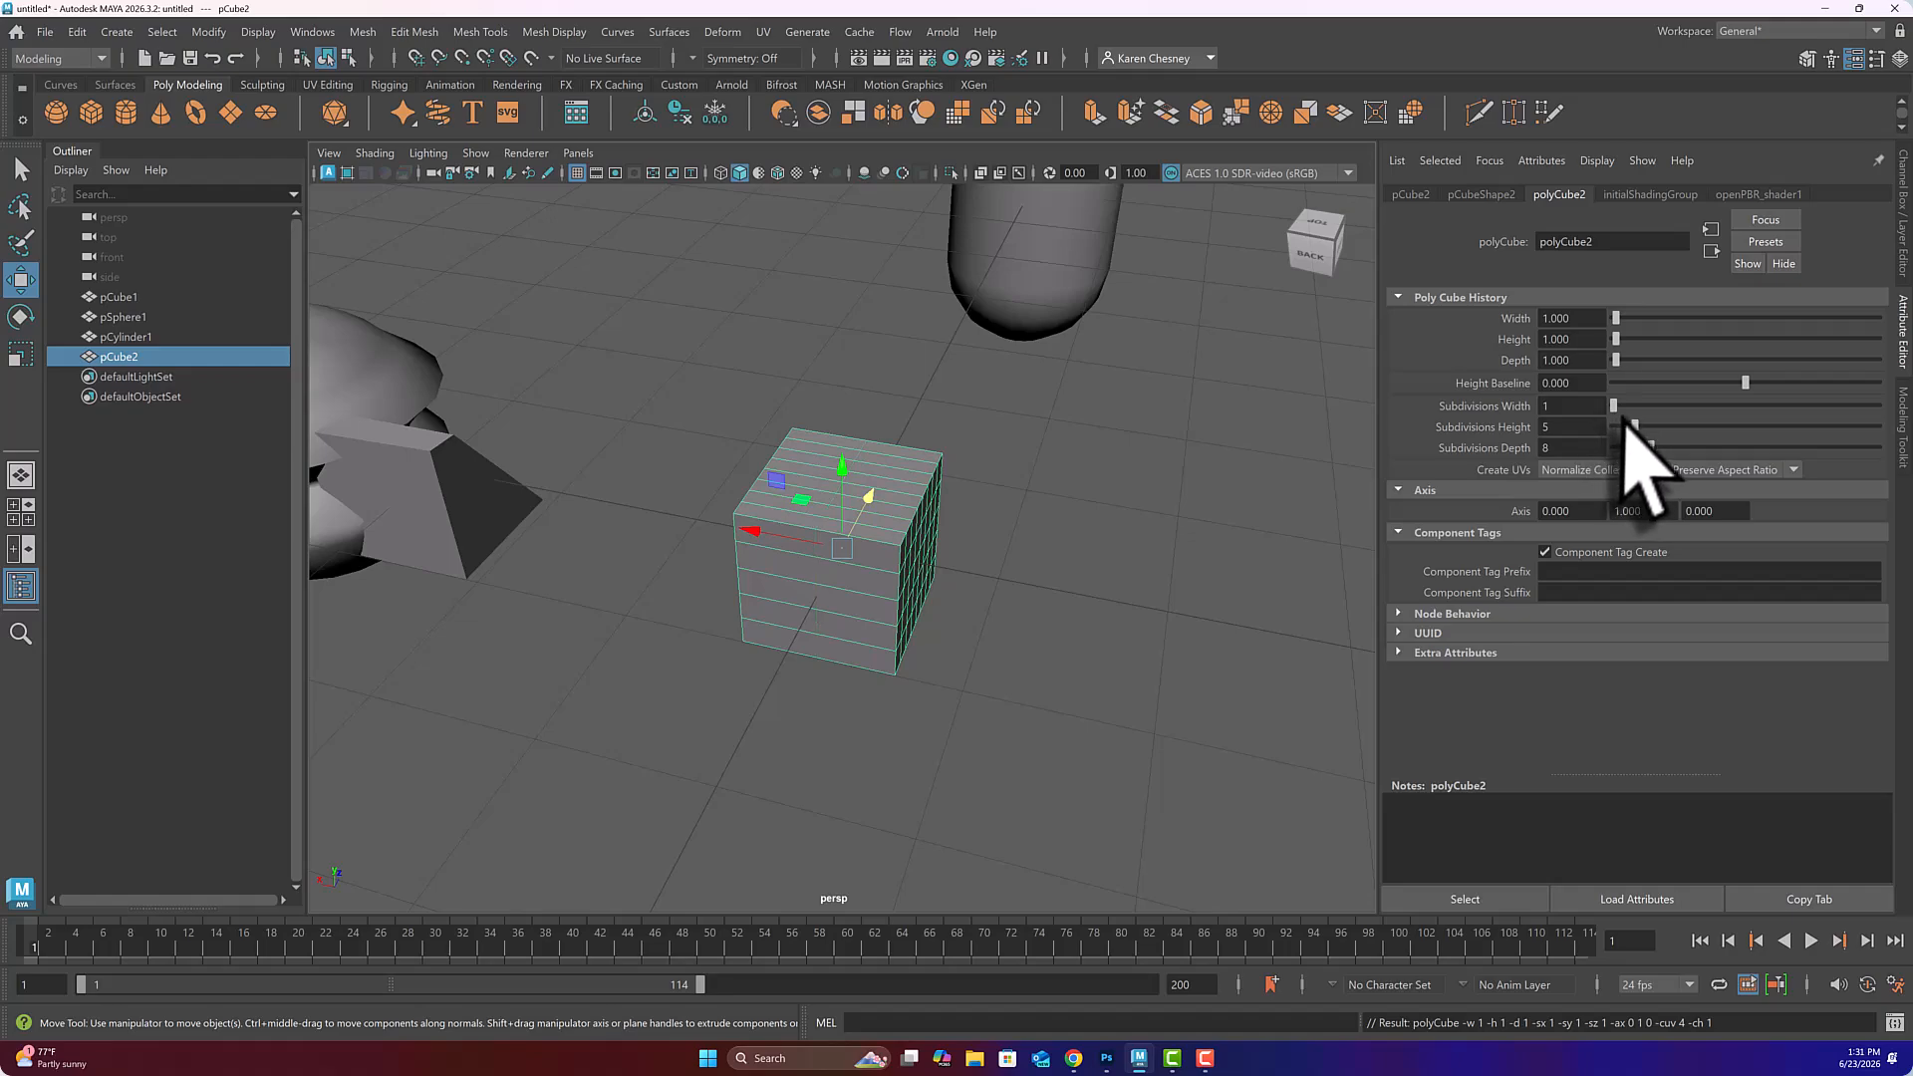
{"action": "left_click_drag", "start_coordinate": [1635, 426], "coordinate": [1592, 448]}
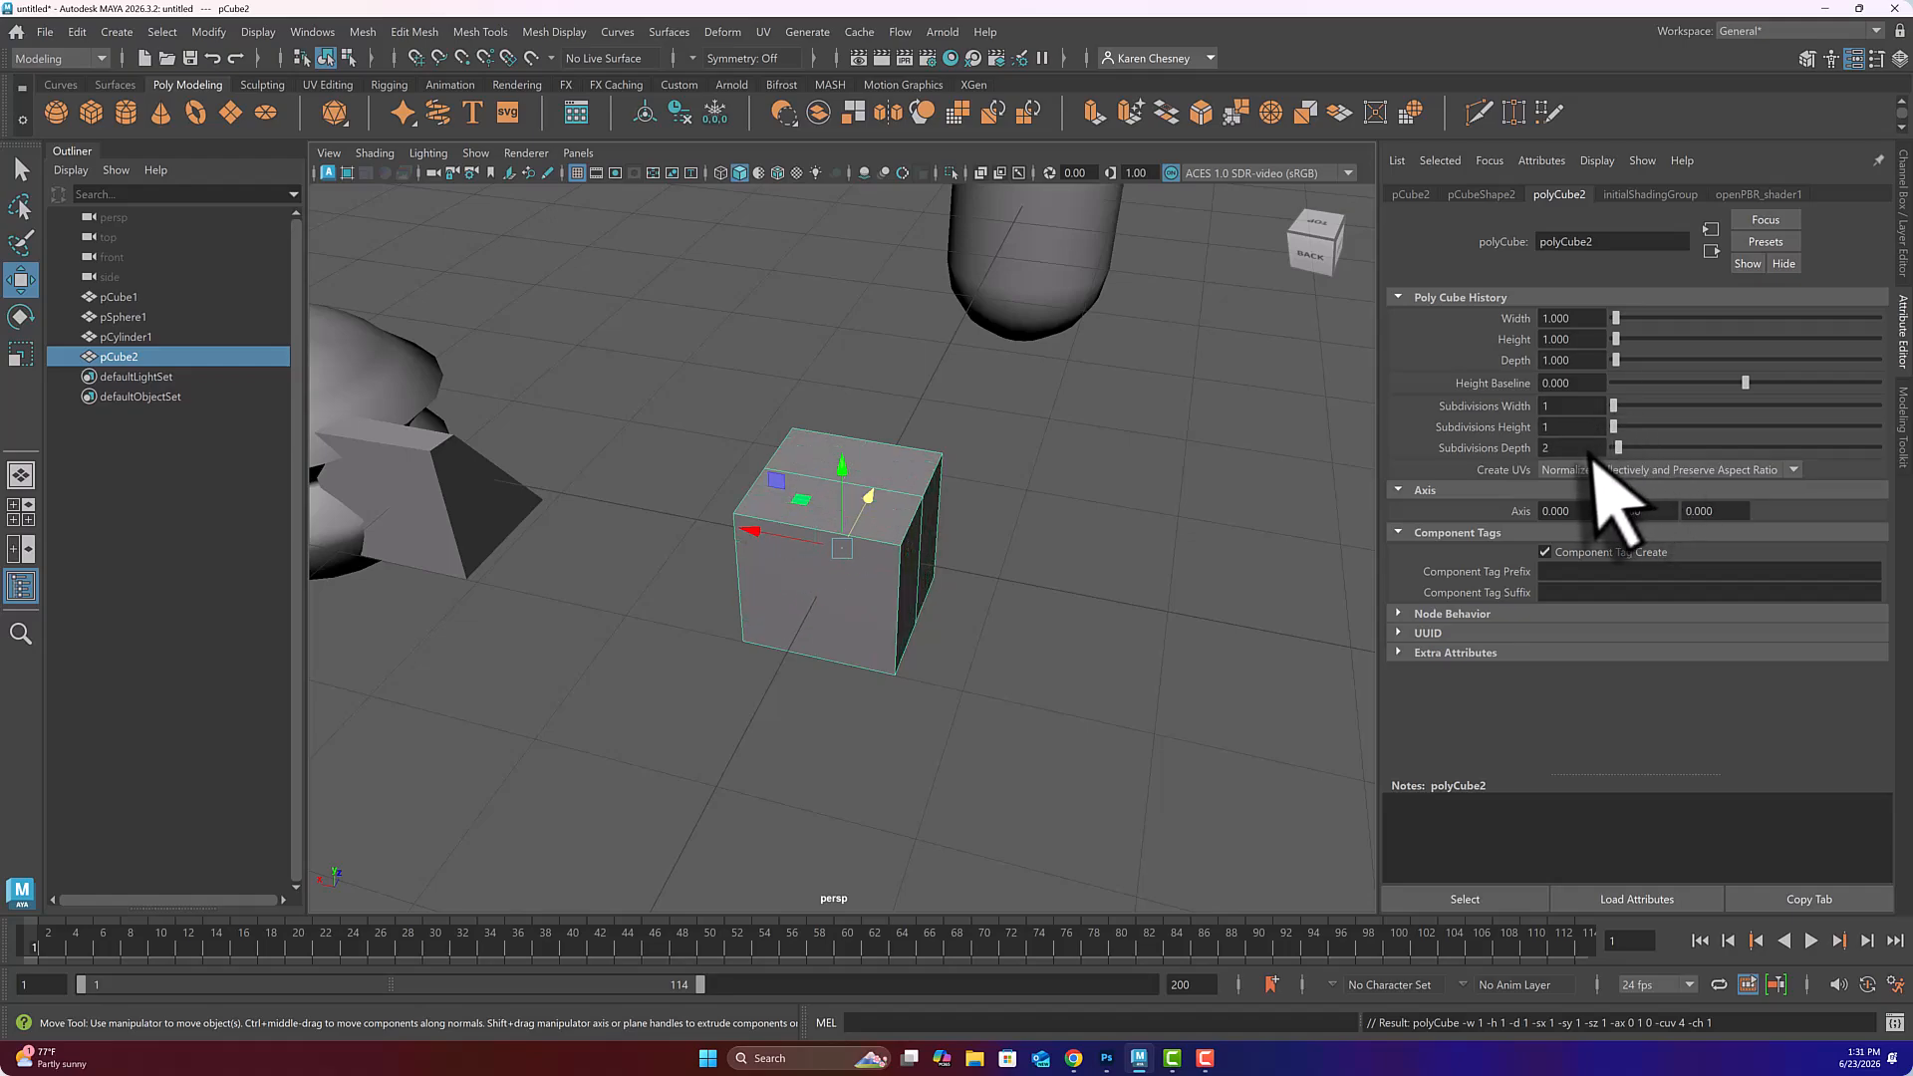
- Move the new cube behind the first cube and create a polygon cone at the scene's center
{"action": "left_click_drag", "start_coordinate": [868, 486], "coordinate": [361, 219]}
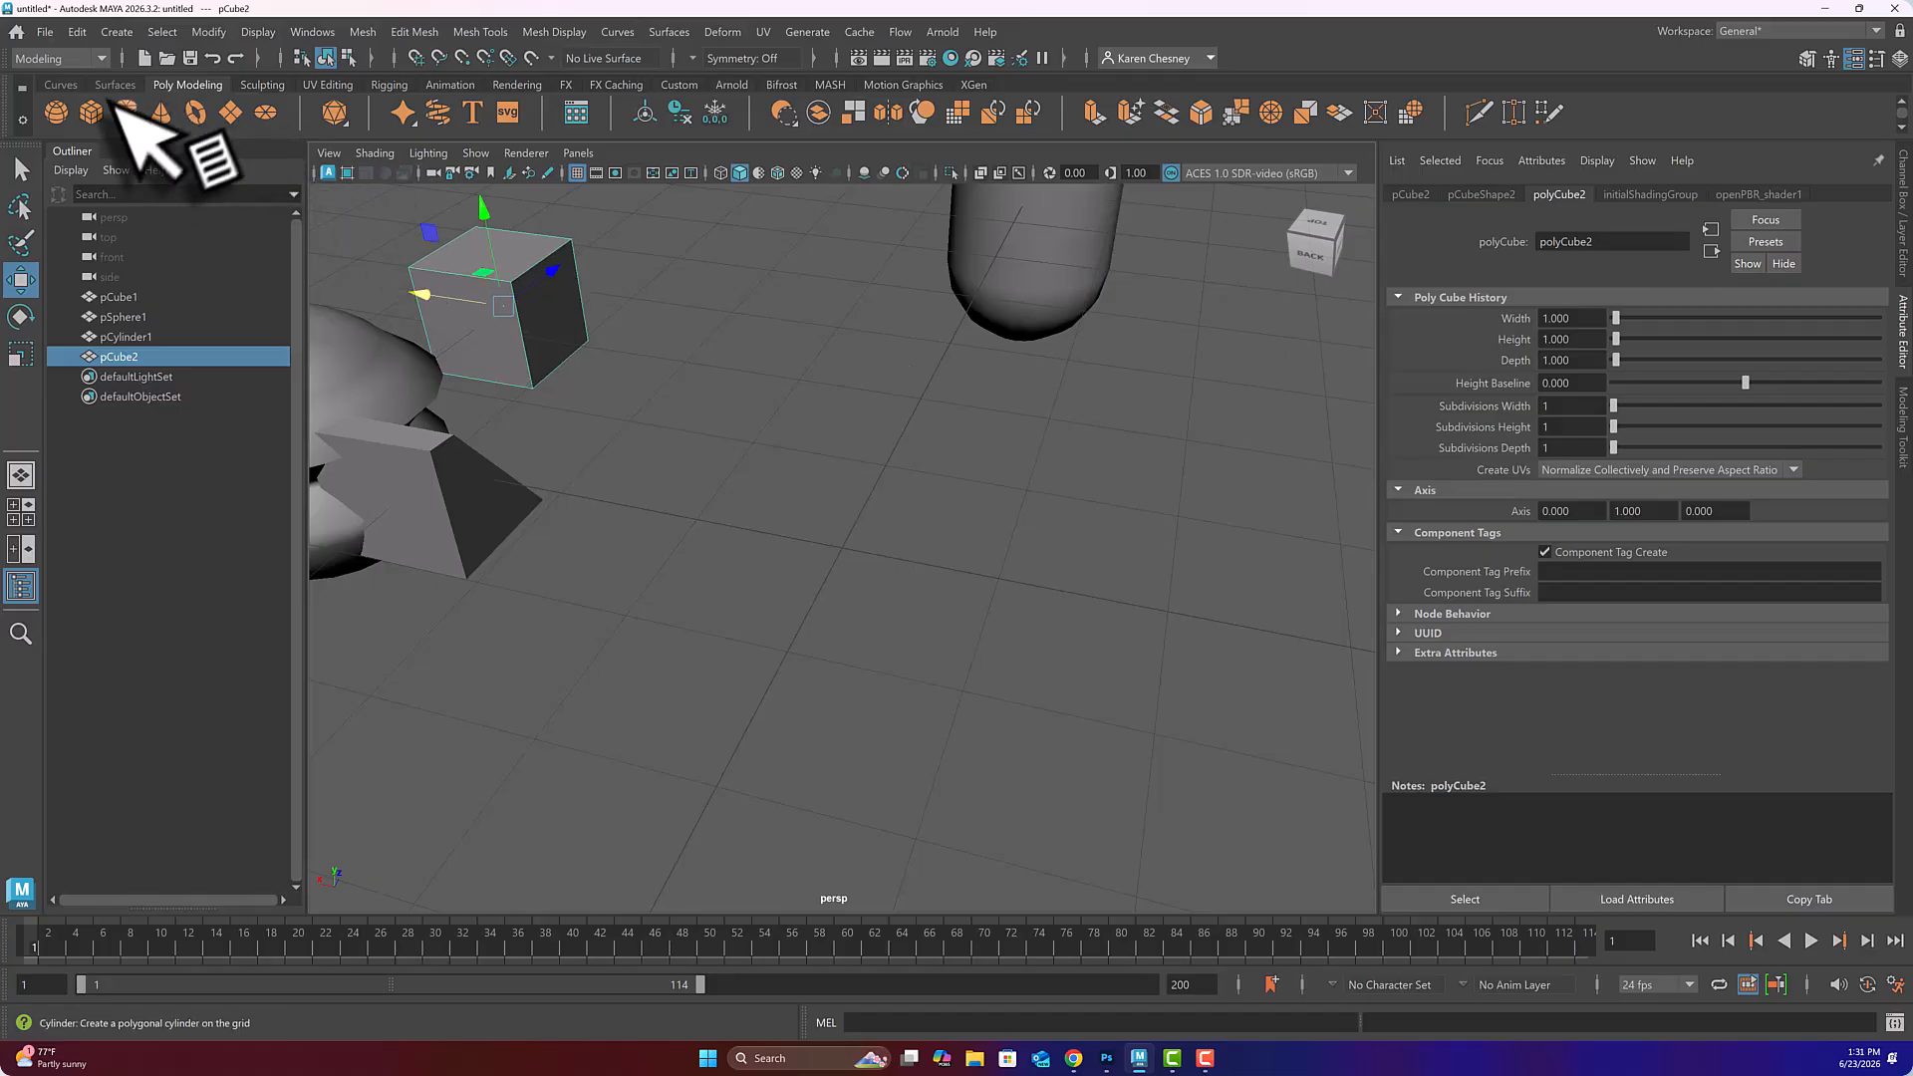
{"action": "left_click", "coordinate": [160, 112]}
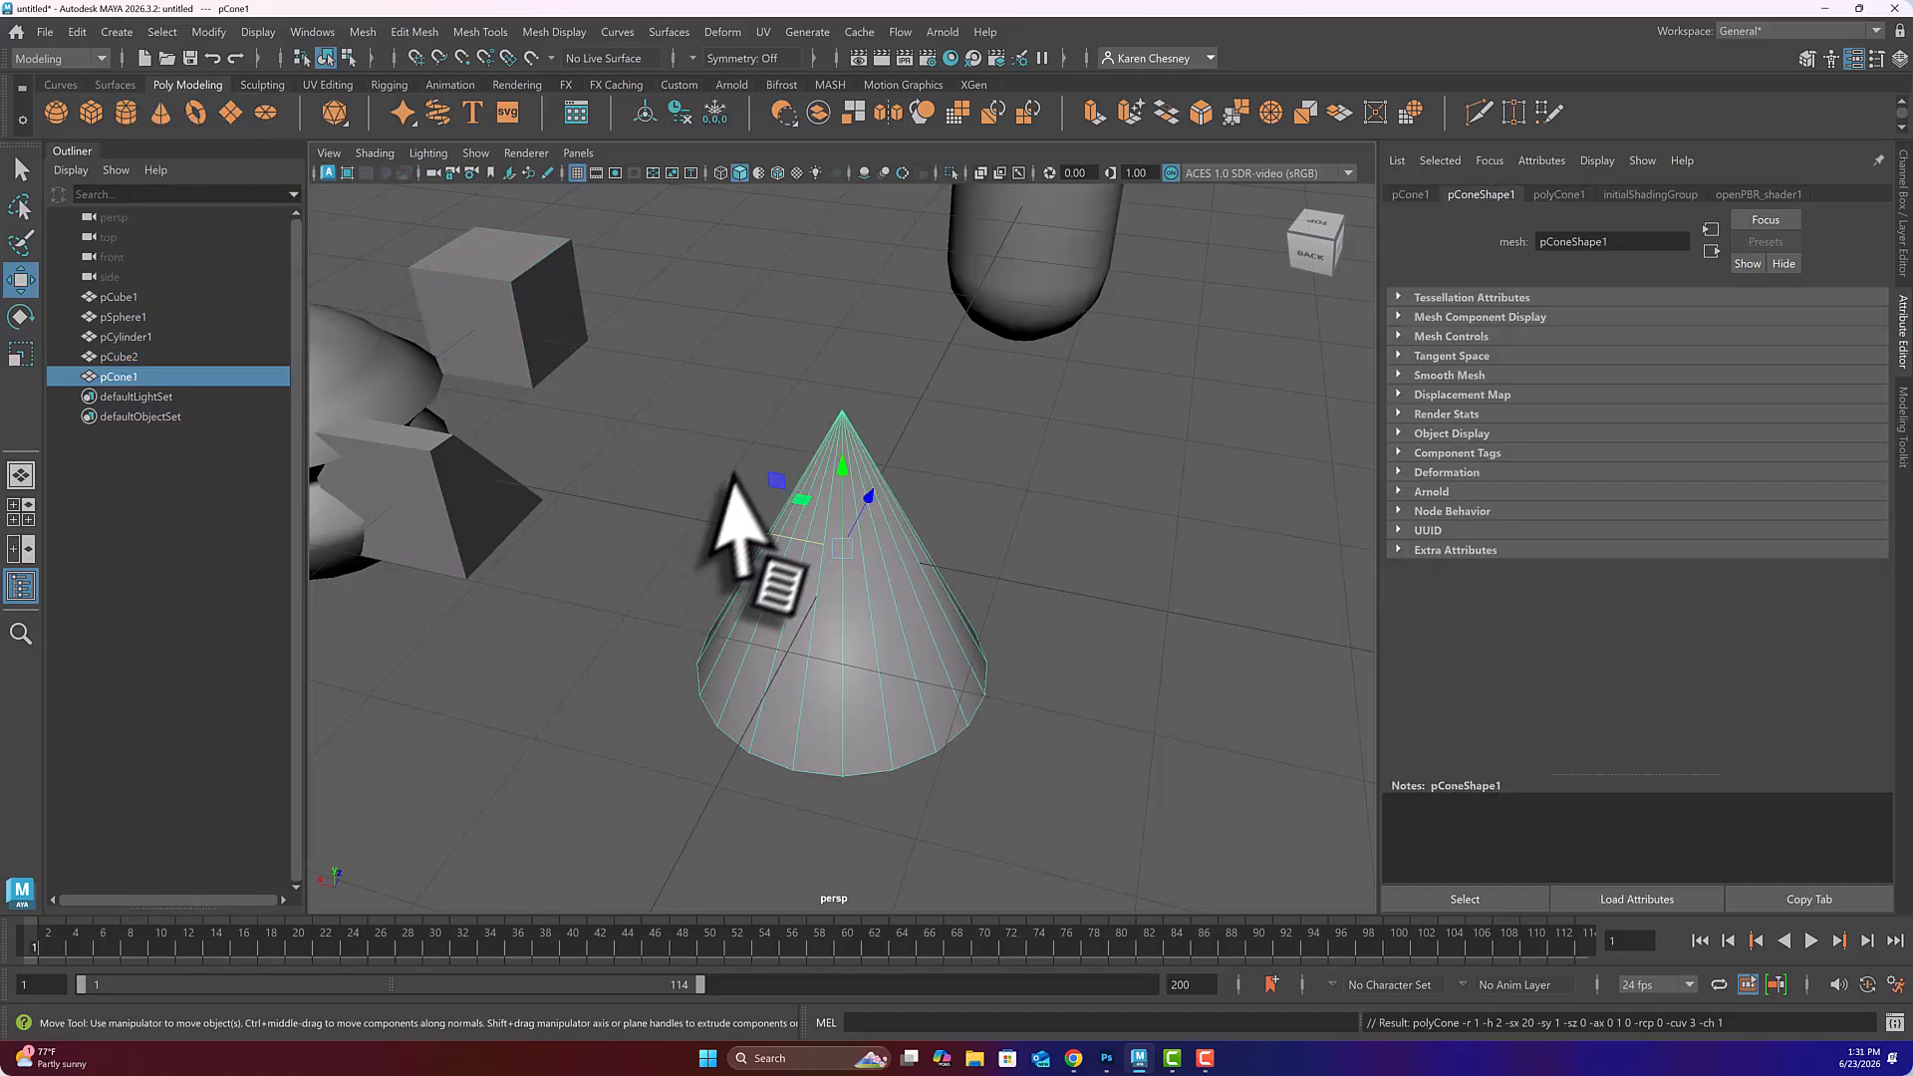
{"action": "mouse_move", "coordinate": [780, 541]}
{"action": "left_mouse_down", "text": "alt"}
{"action": "mouse_move", "coordinate": [786, 439]}
{"action": "mouse_move", "coordinate": [772, 476]}
{"action": "mouse_move", "coordinate": [737, 383]}
{"action": "mouse_move", "coordinate": [763, 368]}
{"action": "mouse_move", "coordinate": [739, 504]}
{"action": "mouse_move", "coordinate": [762, 528]}
{"action": "mouse_move", "coordinate": [787, 508]}
{"action": "left_mouse_up", "text": "alt"}
- View the cone's flat base from below, select the cone and show its polyCone1 creation attributes
{"action": "left_click", "coordinate": [1124, 386]}
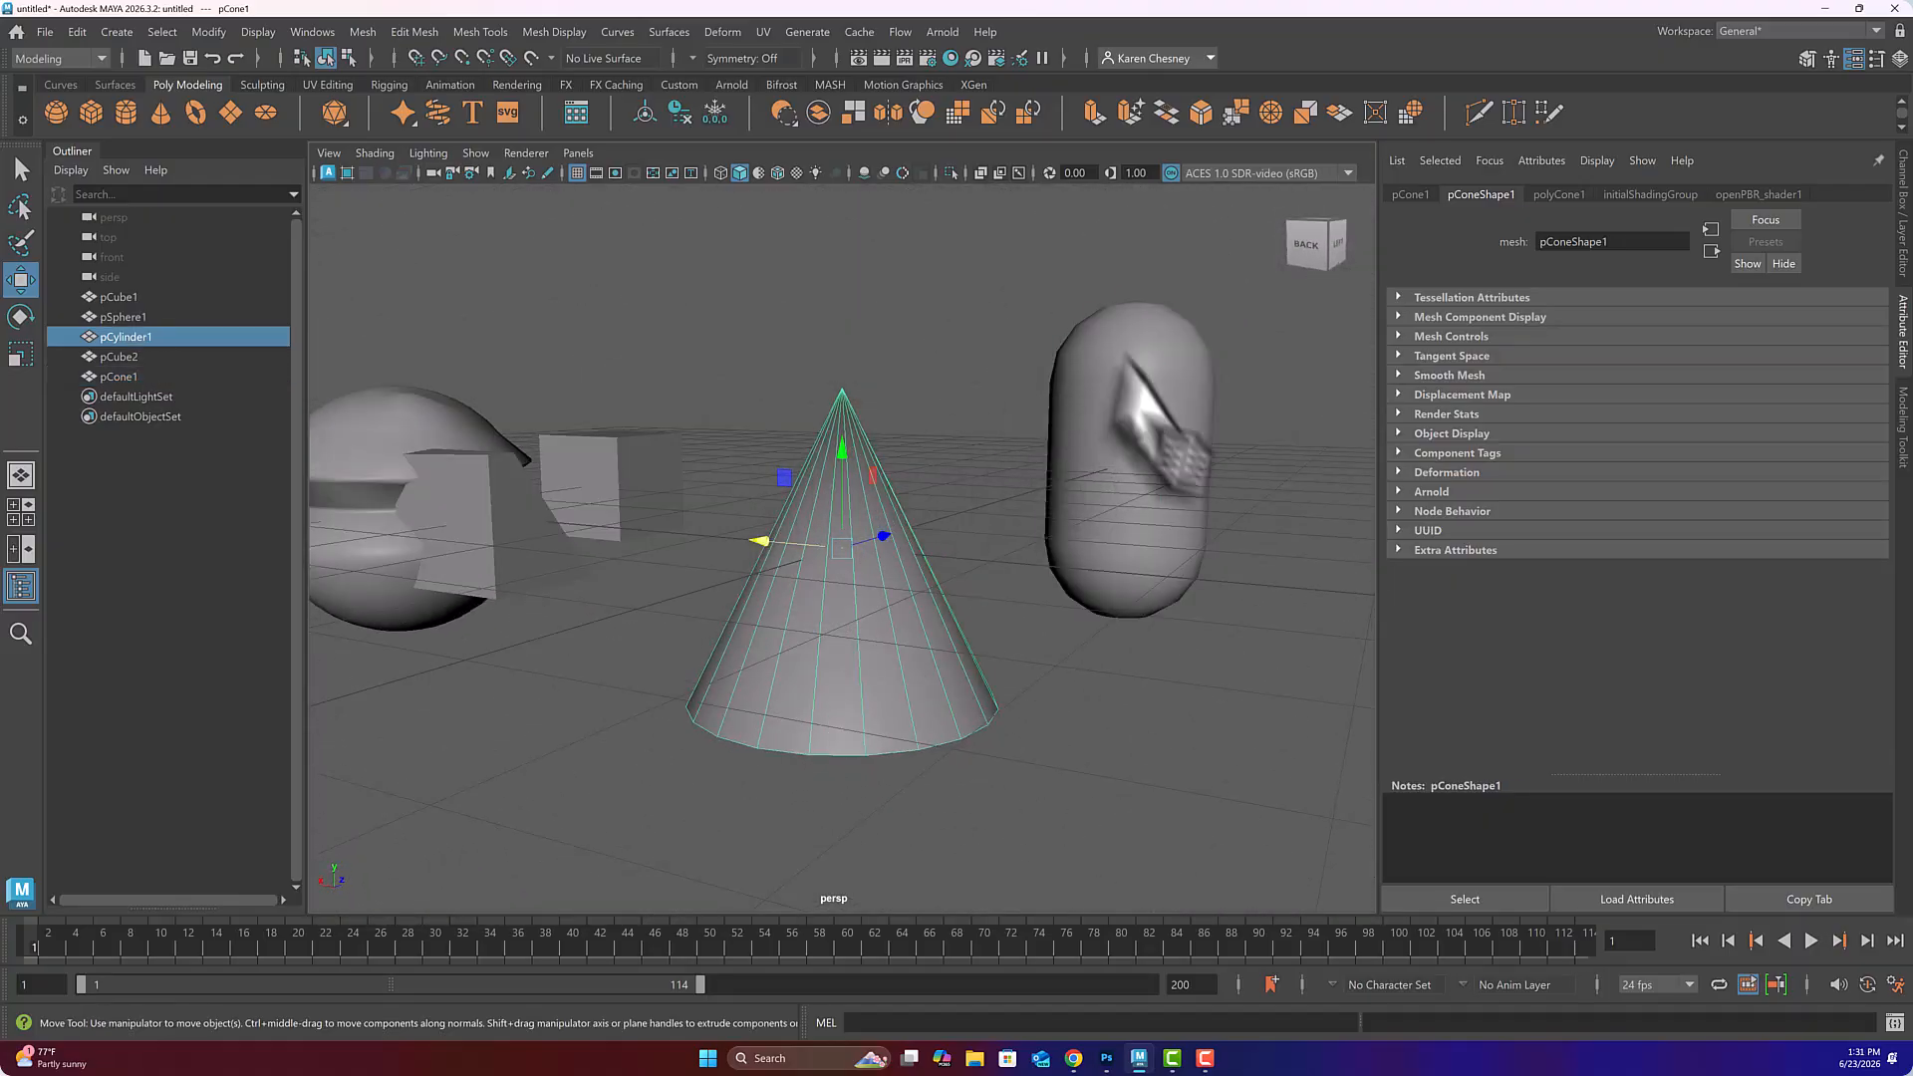
{"action": "left_click_drag", "start_coordinate": [778, 674], "coordinate": [765, 550], "text": "alt"}
{"action": "left_click", "coordinate": [819, 453]}
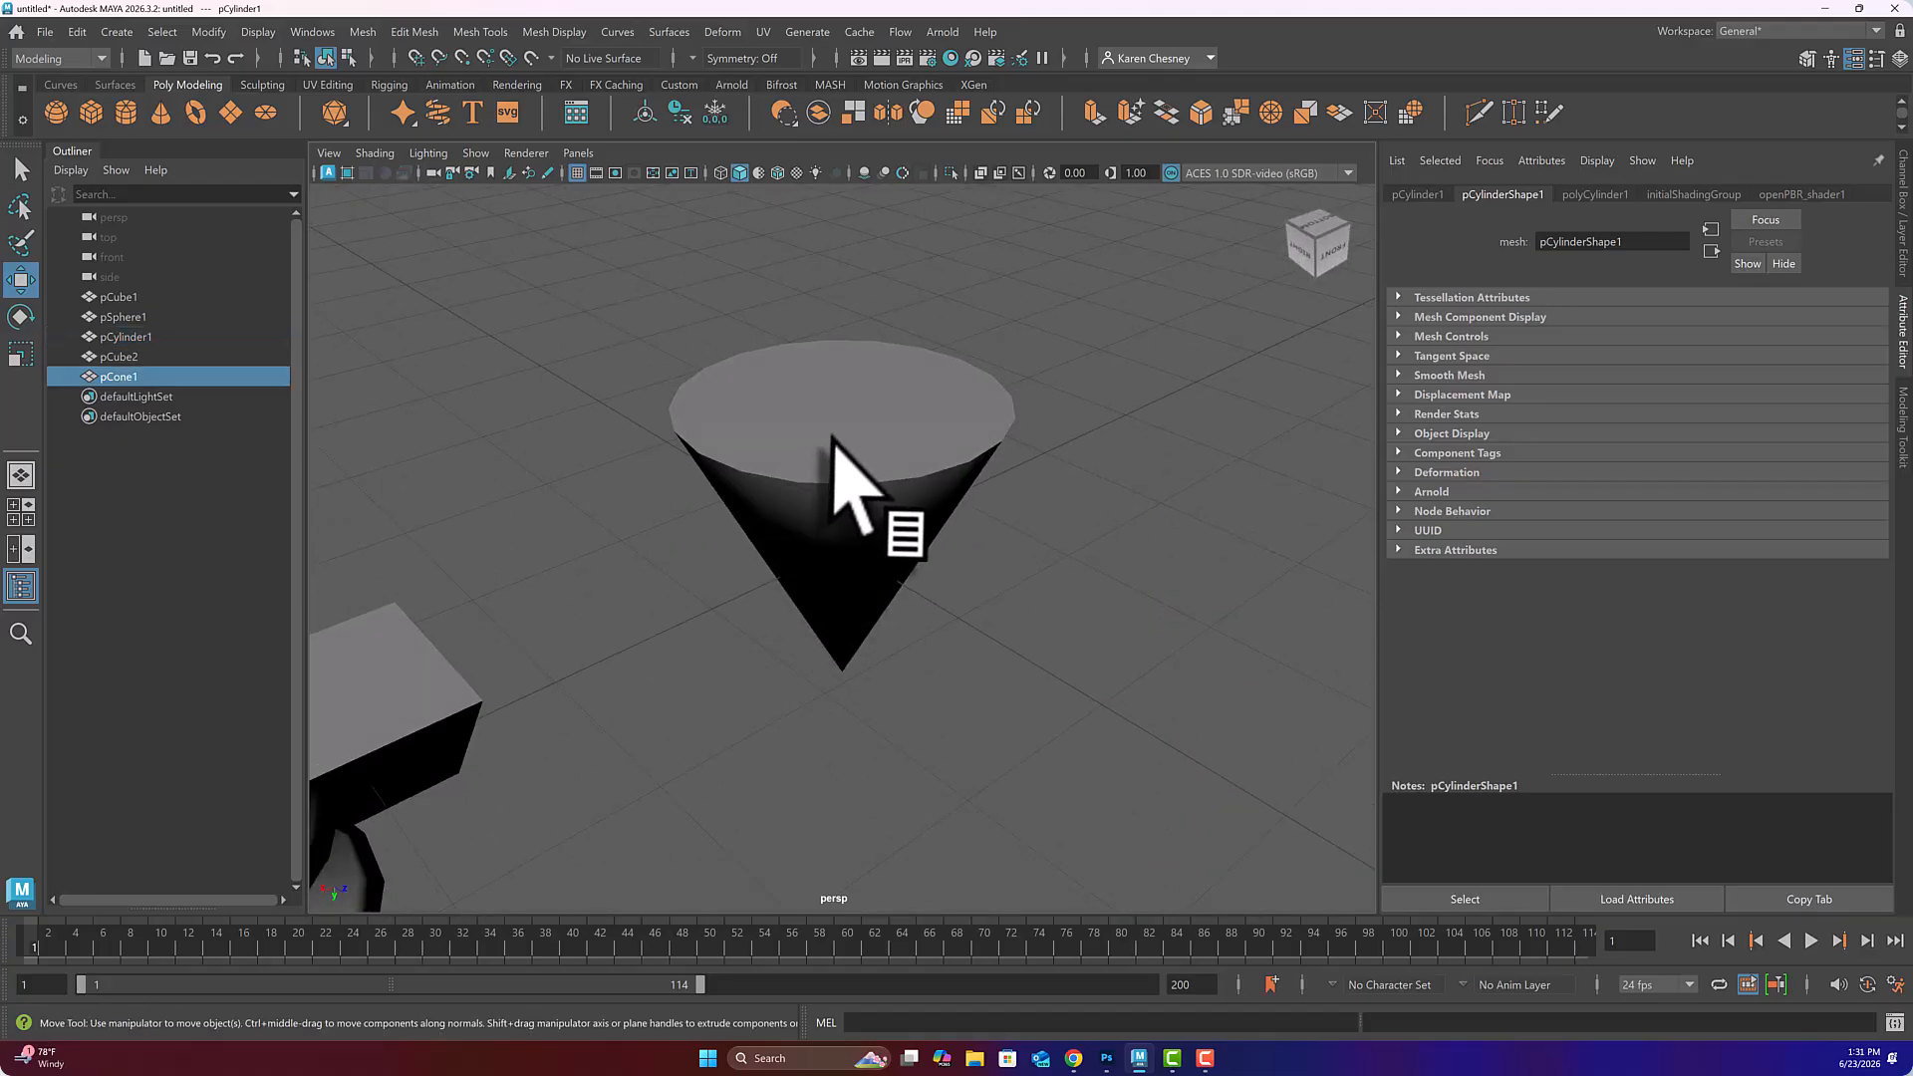
{"action": "left_click", "coordinate": [1554, 194]}
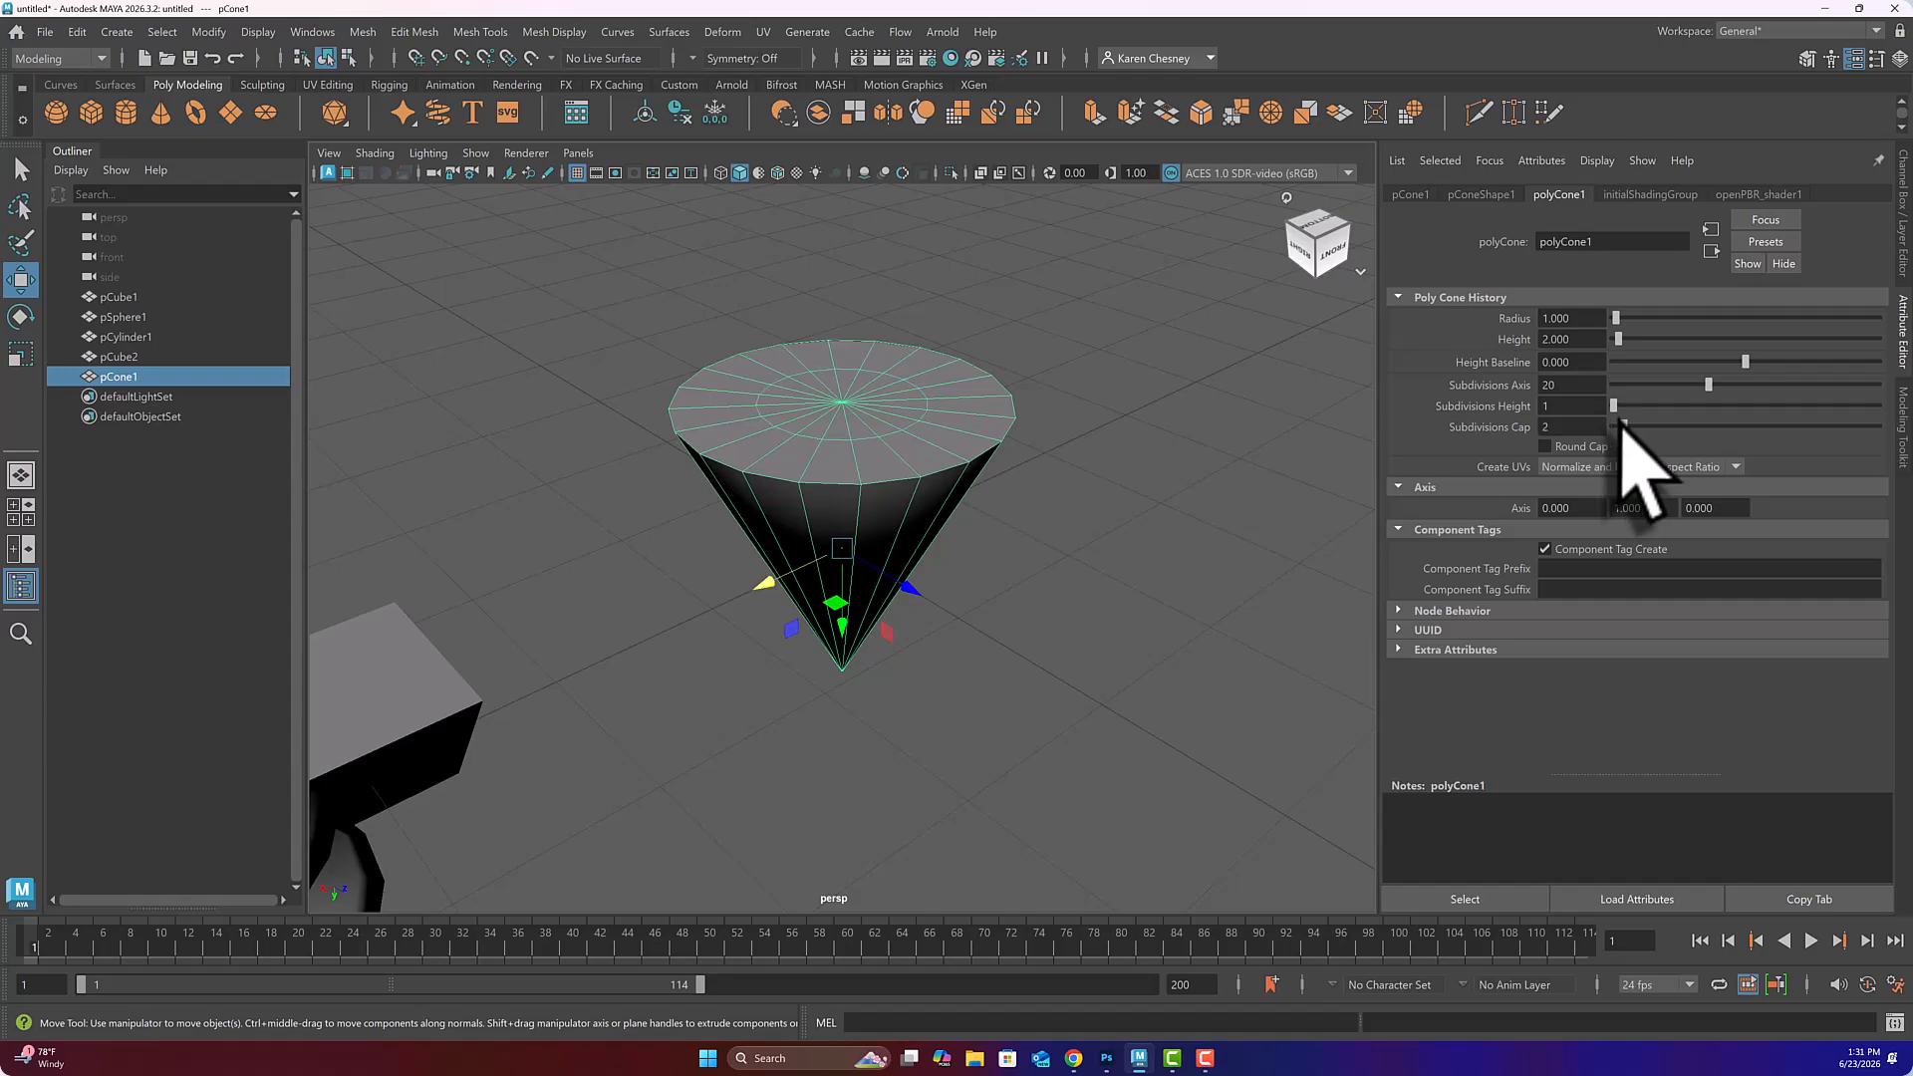
- Set the cone's cap subdivisions to 5, try Round Cap on its base and turn it off again
{"action": "left_click_drag", "start_coordinate": [1621, 422], "coordinate": [1614, 422]}
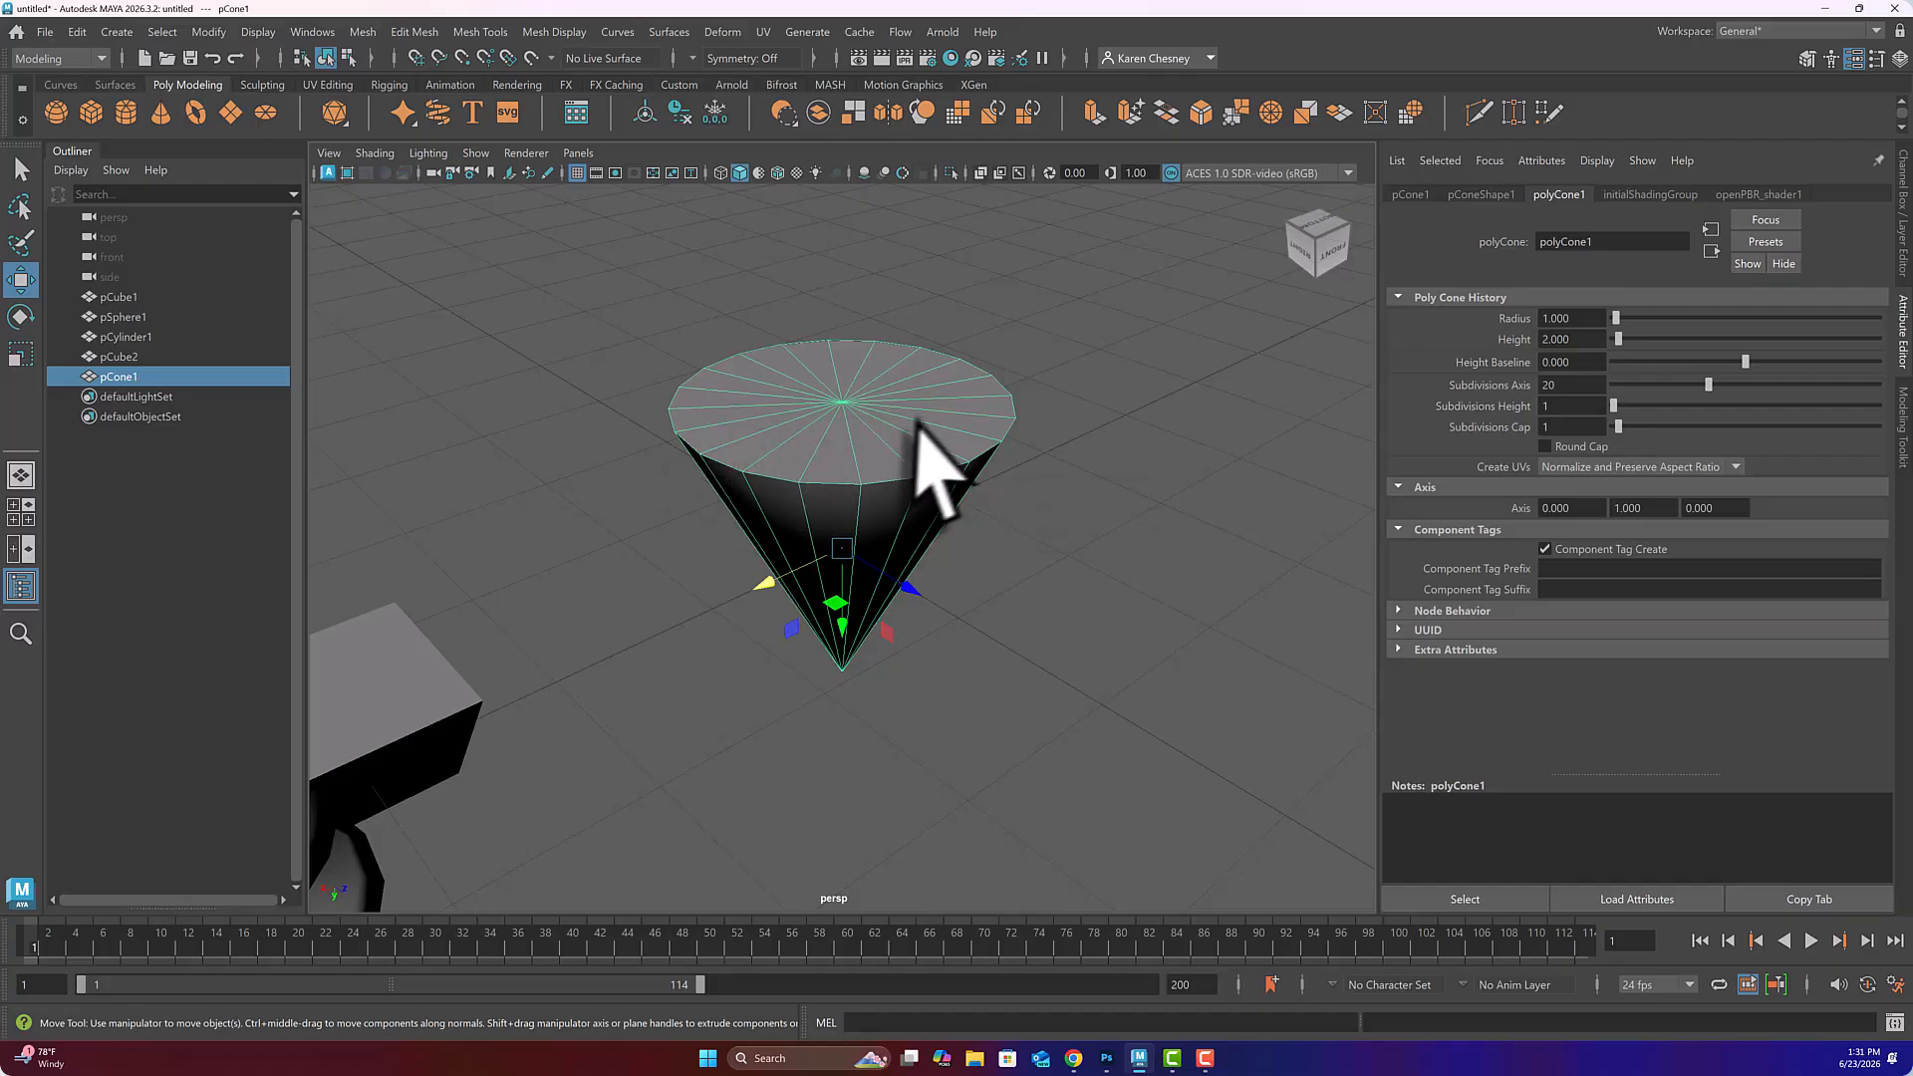
{"action": "left_click_drag", "start_coordinate": [1630, 426], "coordinate": [1640, 427]}
{"action": "left_click", "coordinate": [1545, 447]}
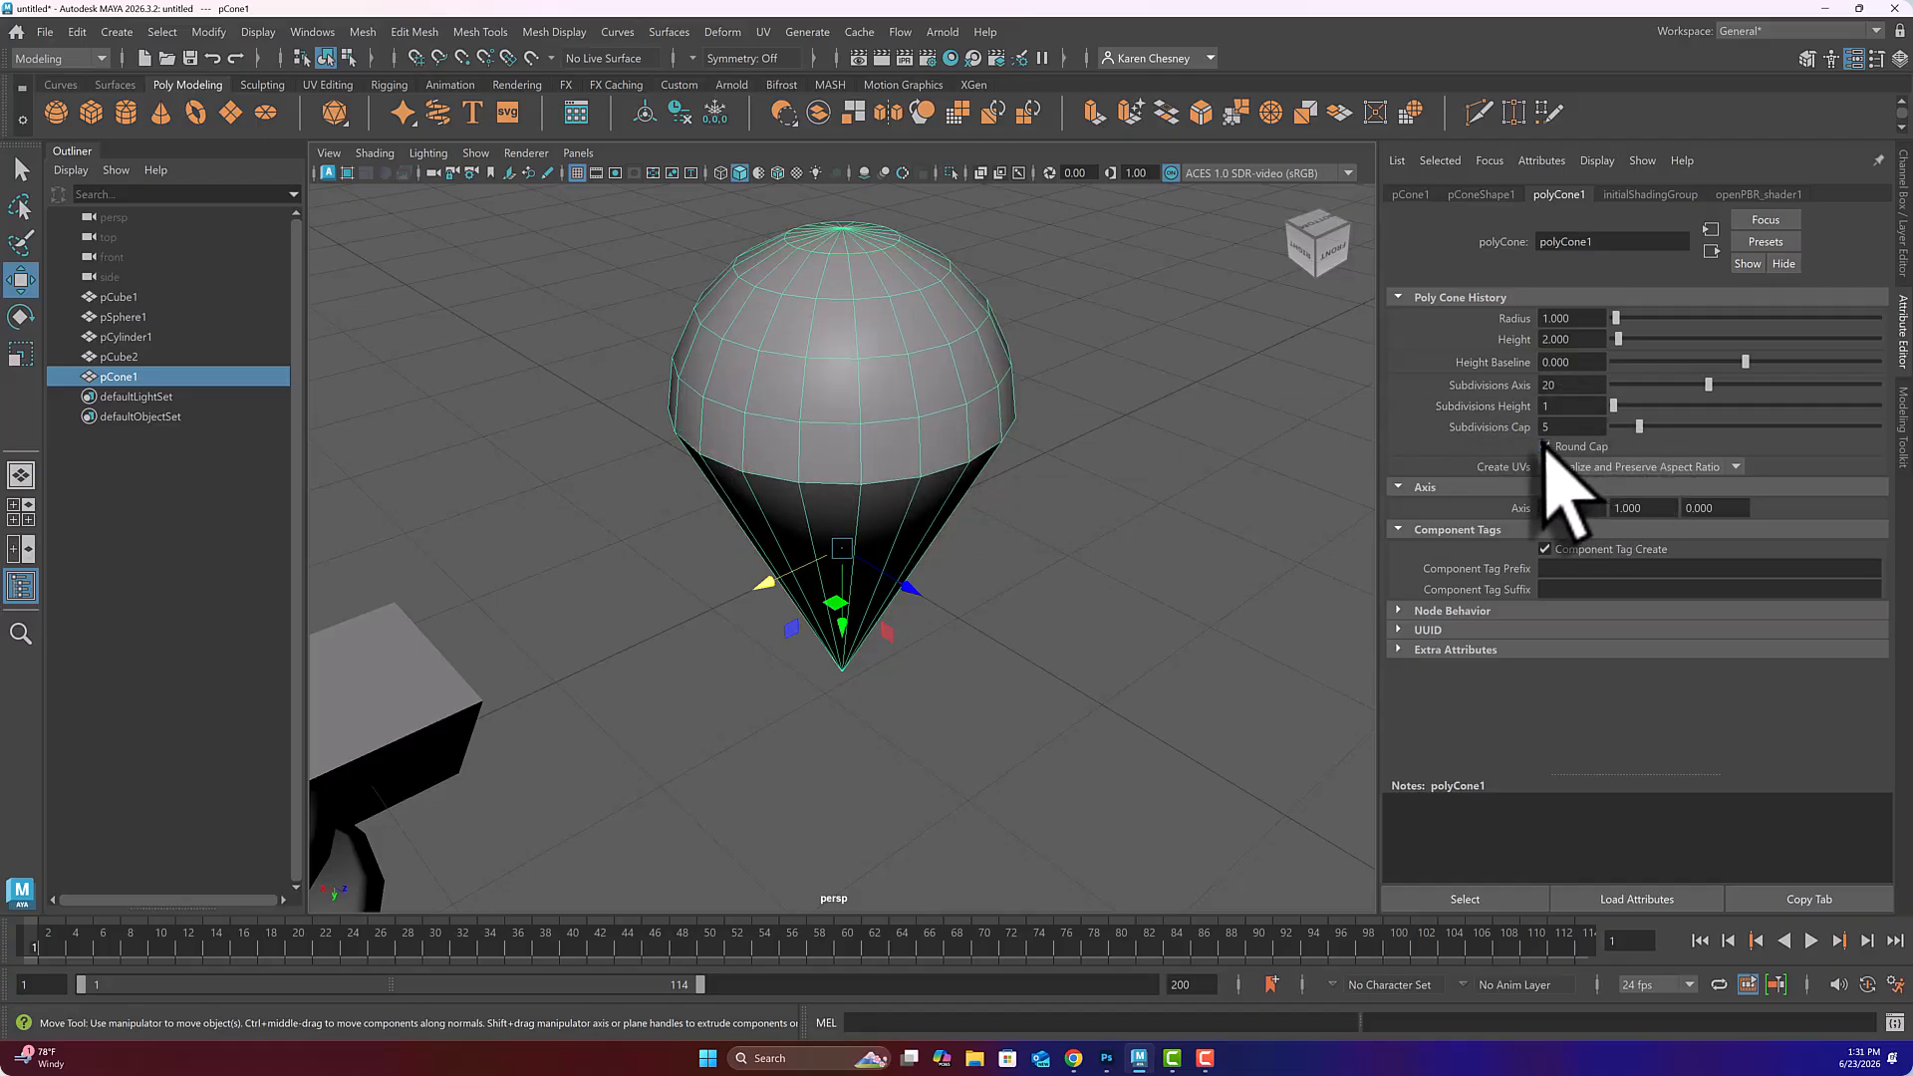
{"action": "left_click_drag", "start_coordinate": [1106, 483], "coordinate": [1182, 480], "text": "alt"}
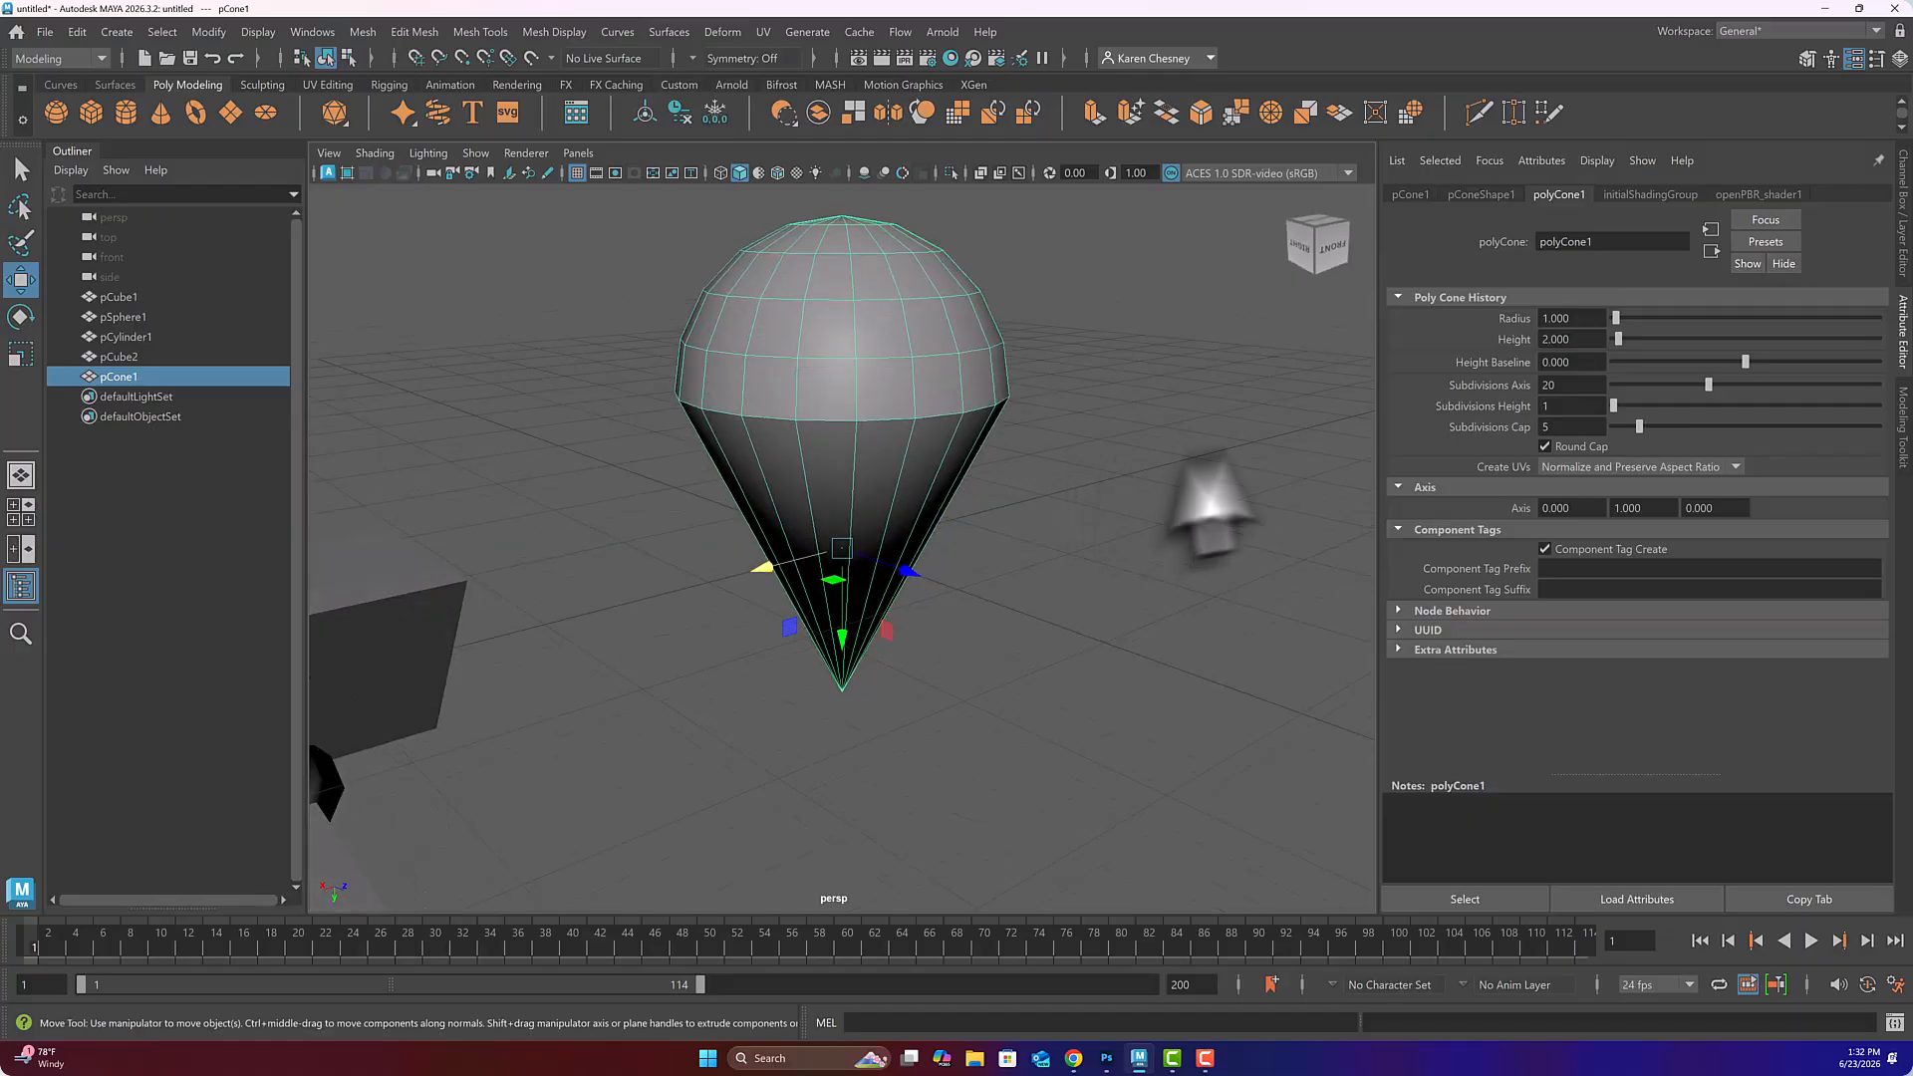
{"action": "left_click", "coordinate": [1546, 446]}
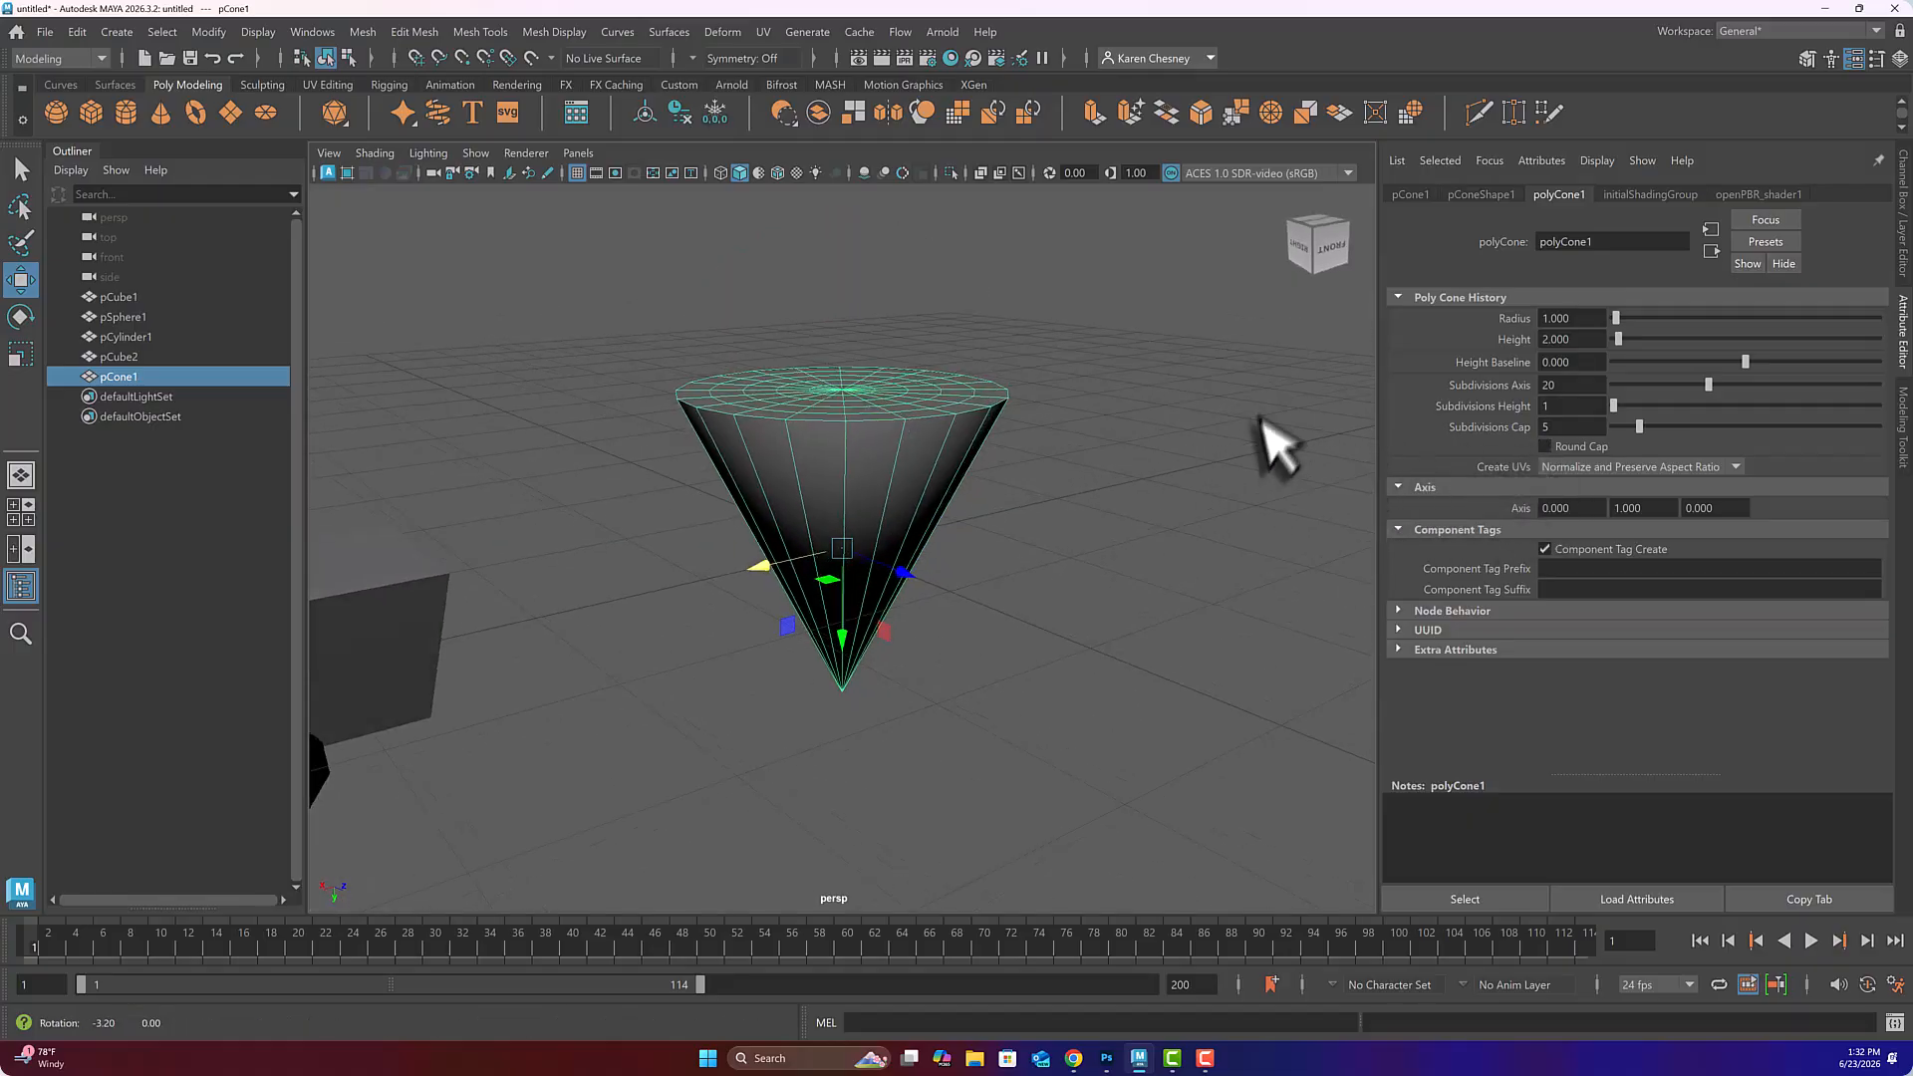
- Try the cone's axis subdivisions at 3 and 15 and return them to 20
{"action": "left_click_drag", "start_coordinate": [1264, 427], "coordinate": [1209, 478], "text": "alt"}
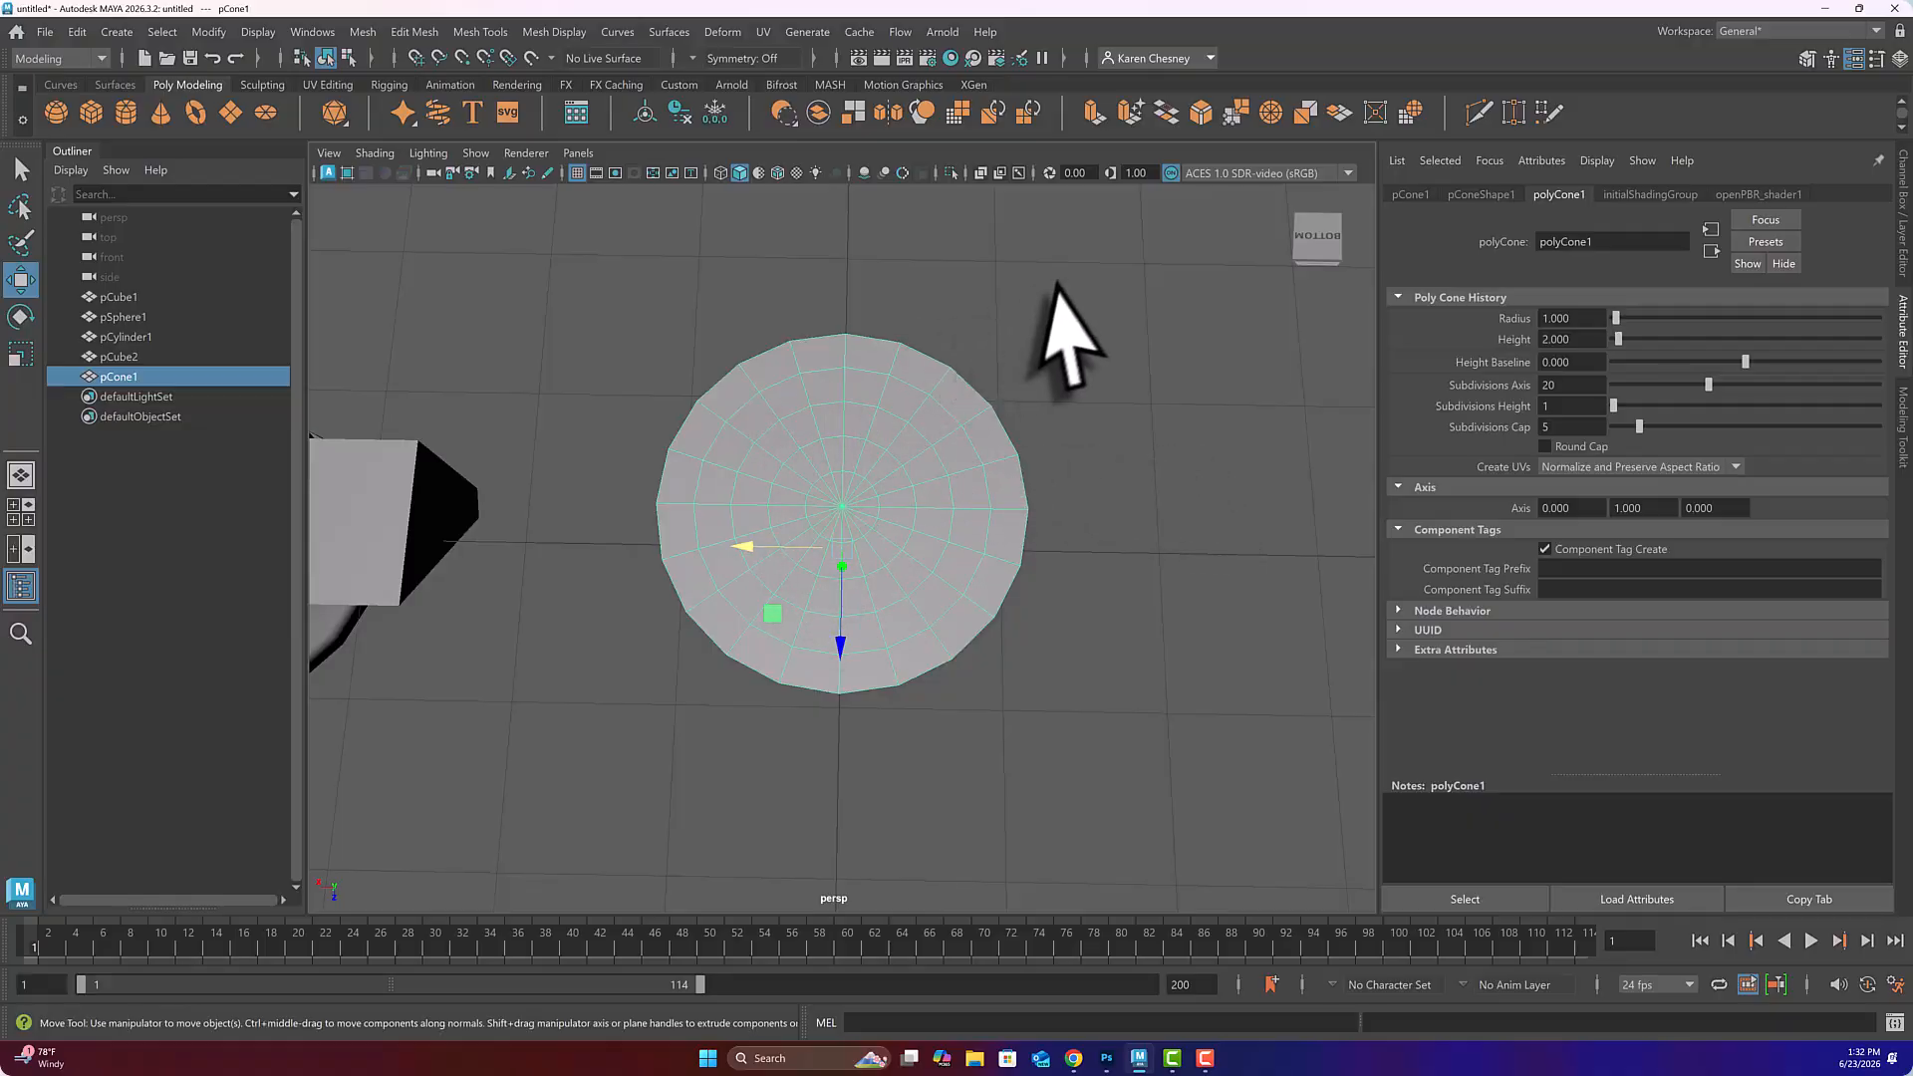
{"action": "left_click_drag", "start_coordinate": [897, 440], "coordinate": [892, 520], "text": "alt"}
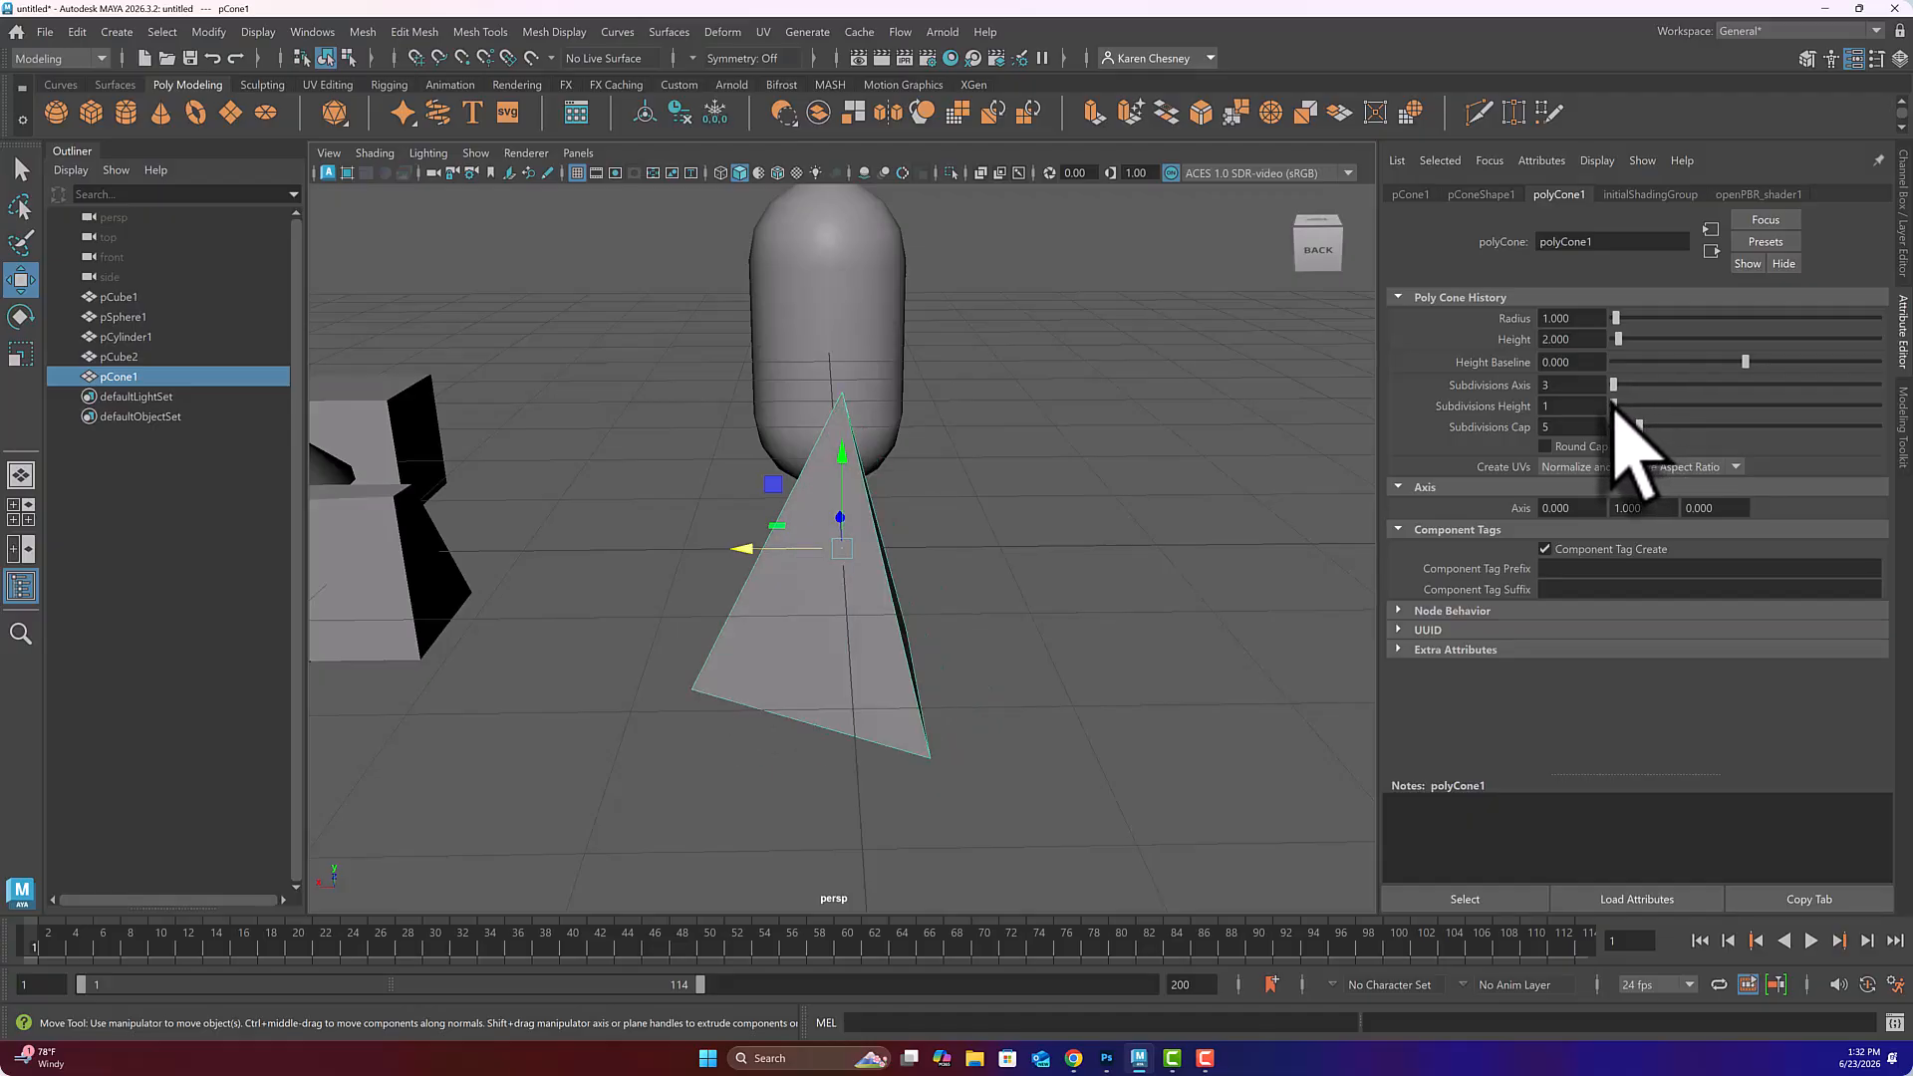
{"action": "left_click_drag", "start_coordinate": [1102, 461], "coordinate": [1088, 342], "text": "alt"}
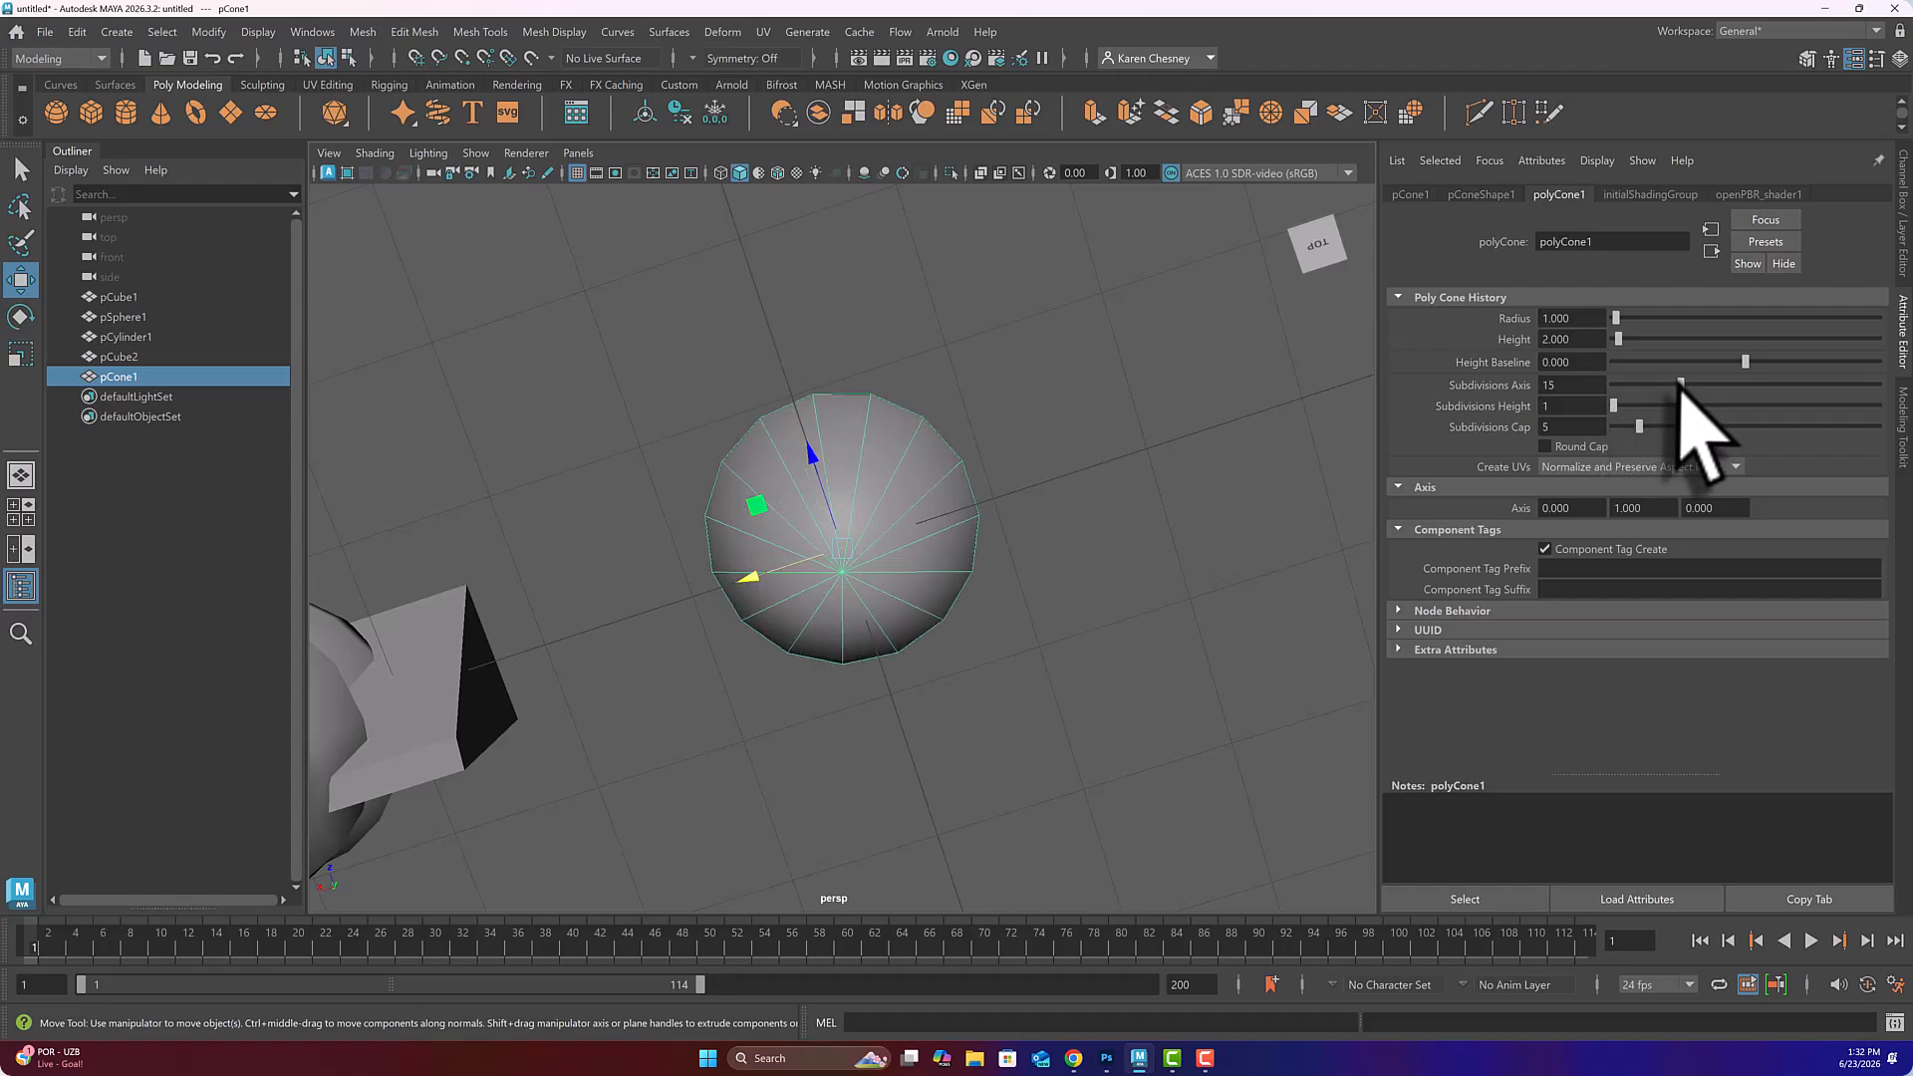
{"action": "left_click_drag", "start_coordinate": [1704, 386], "coordinate": [1708, 387]}
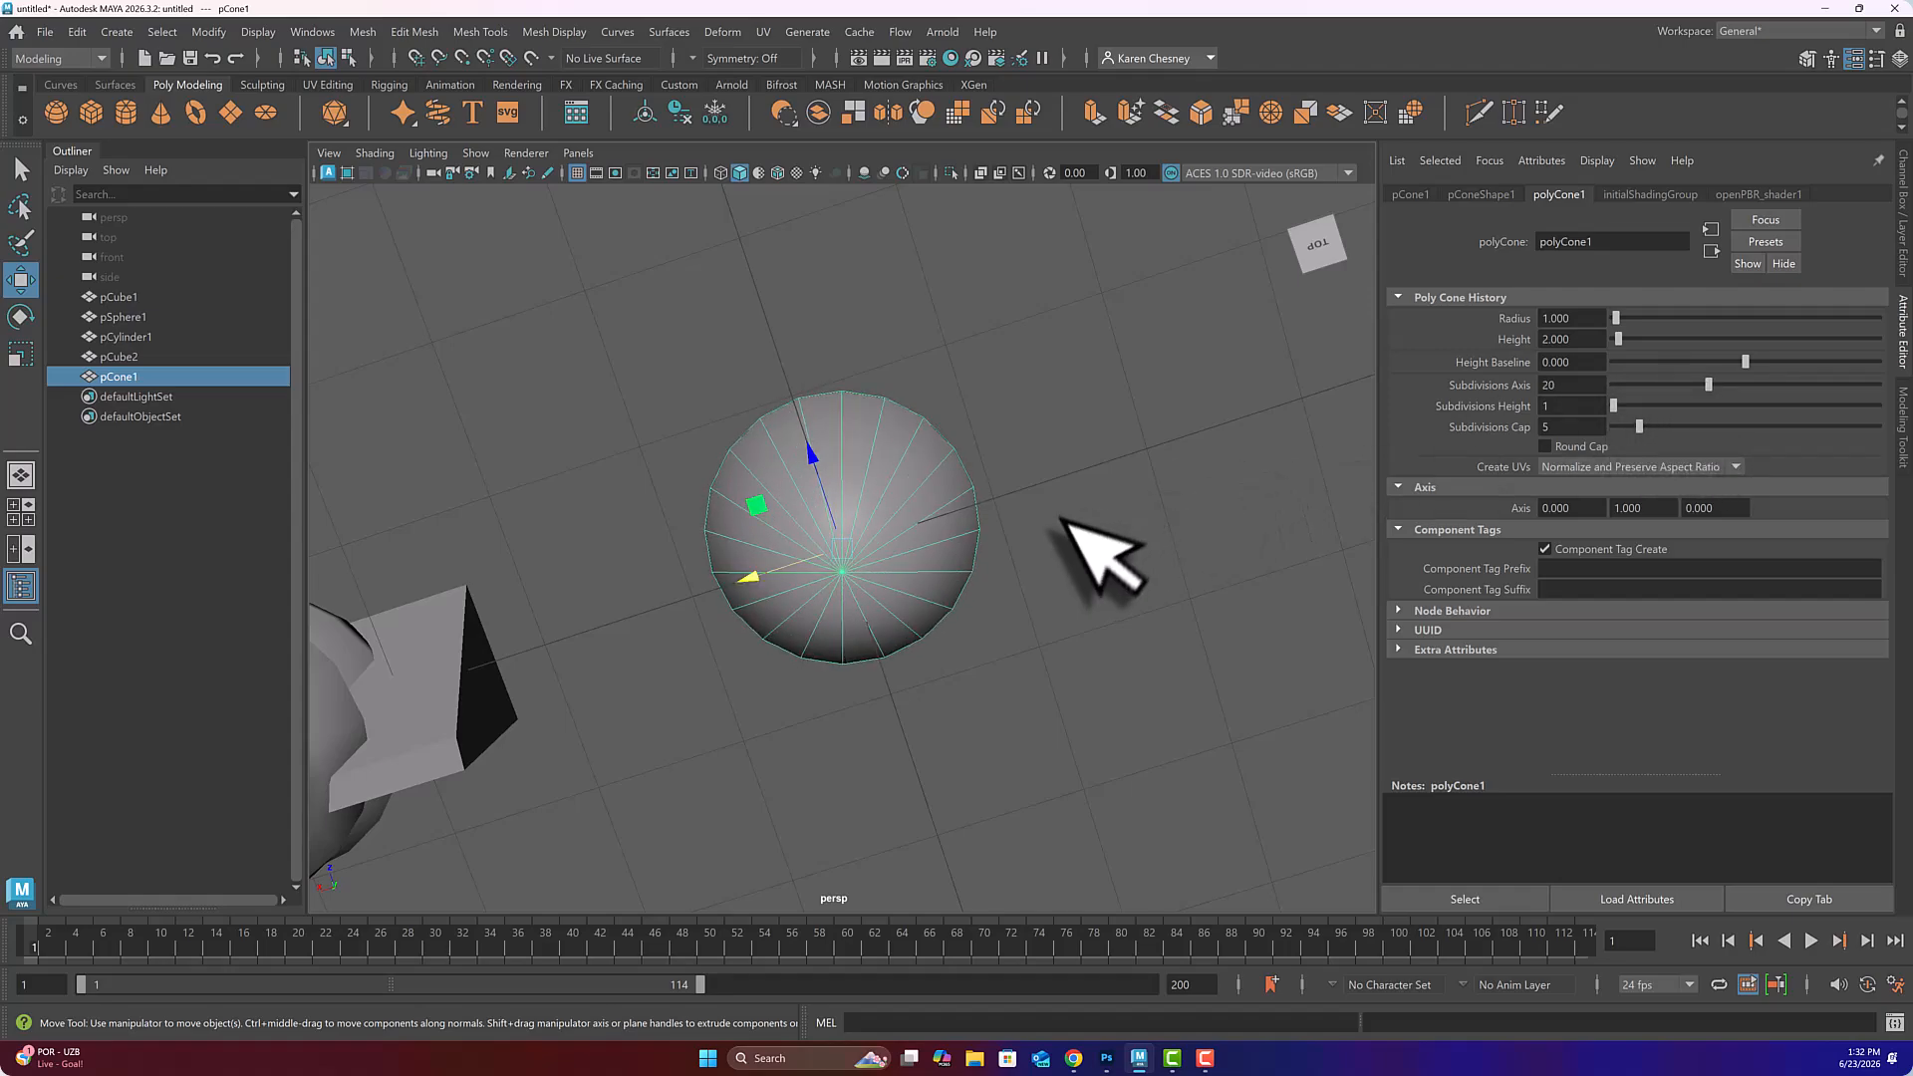
{"action": "left_click_drag", "start_coordinate": [1059, 533], "coordinate": [1143, 504], "text": "alt"}
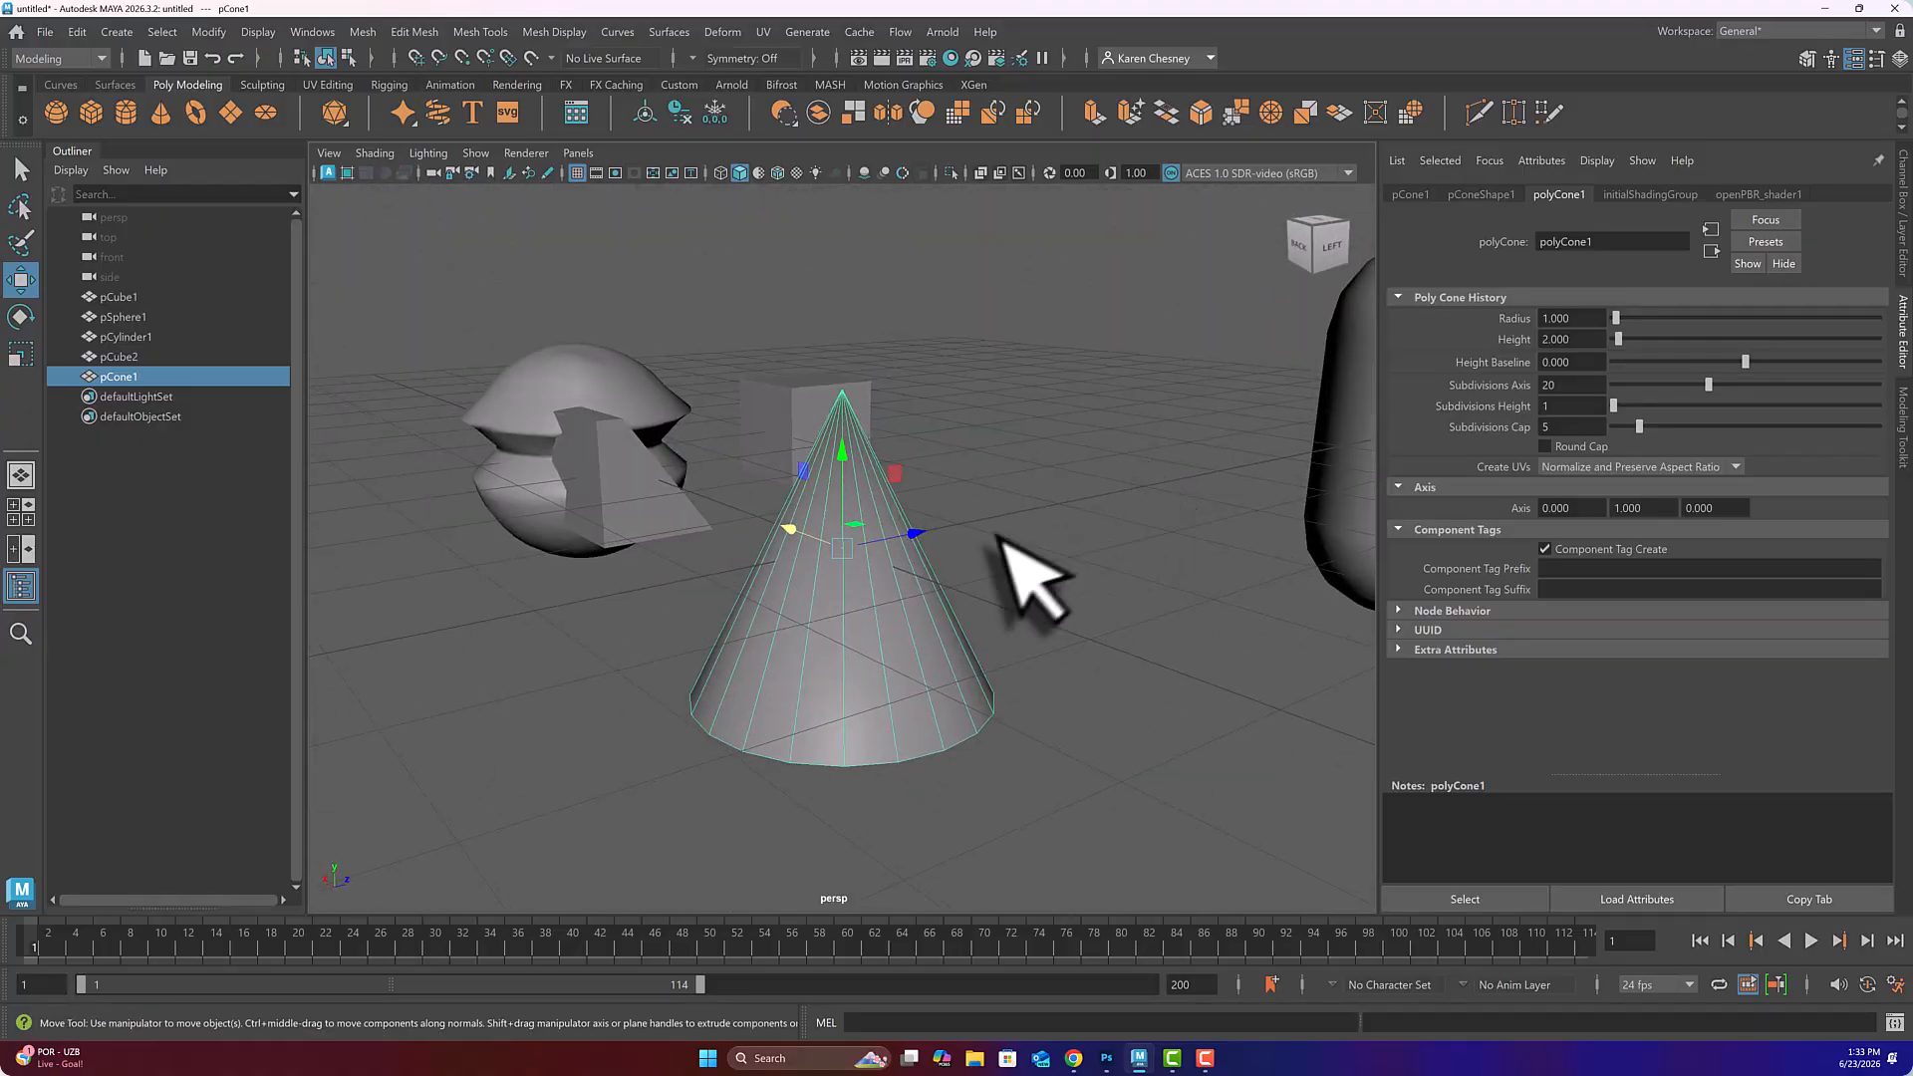
- Move the cone about 5.3 units along Z, create a polygon sphere at the scene's center and show its creation attributes
{"action": "left_click_drag", "start_coordinate": [918, 528], "coordinate": [1332, 375]}
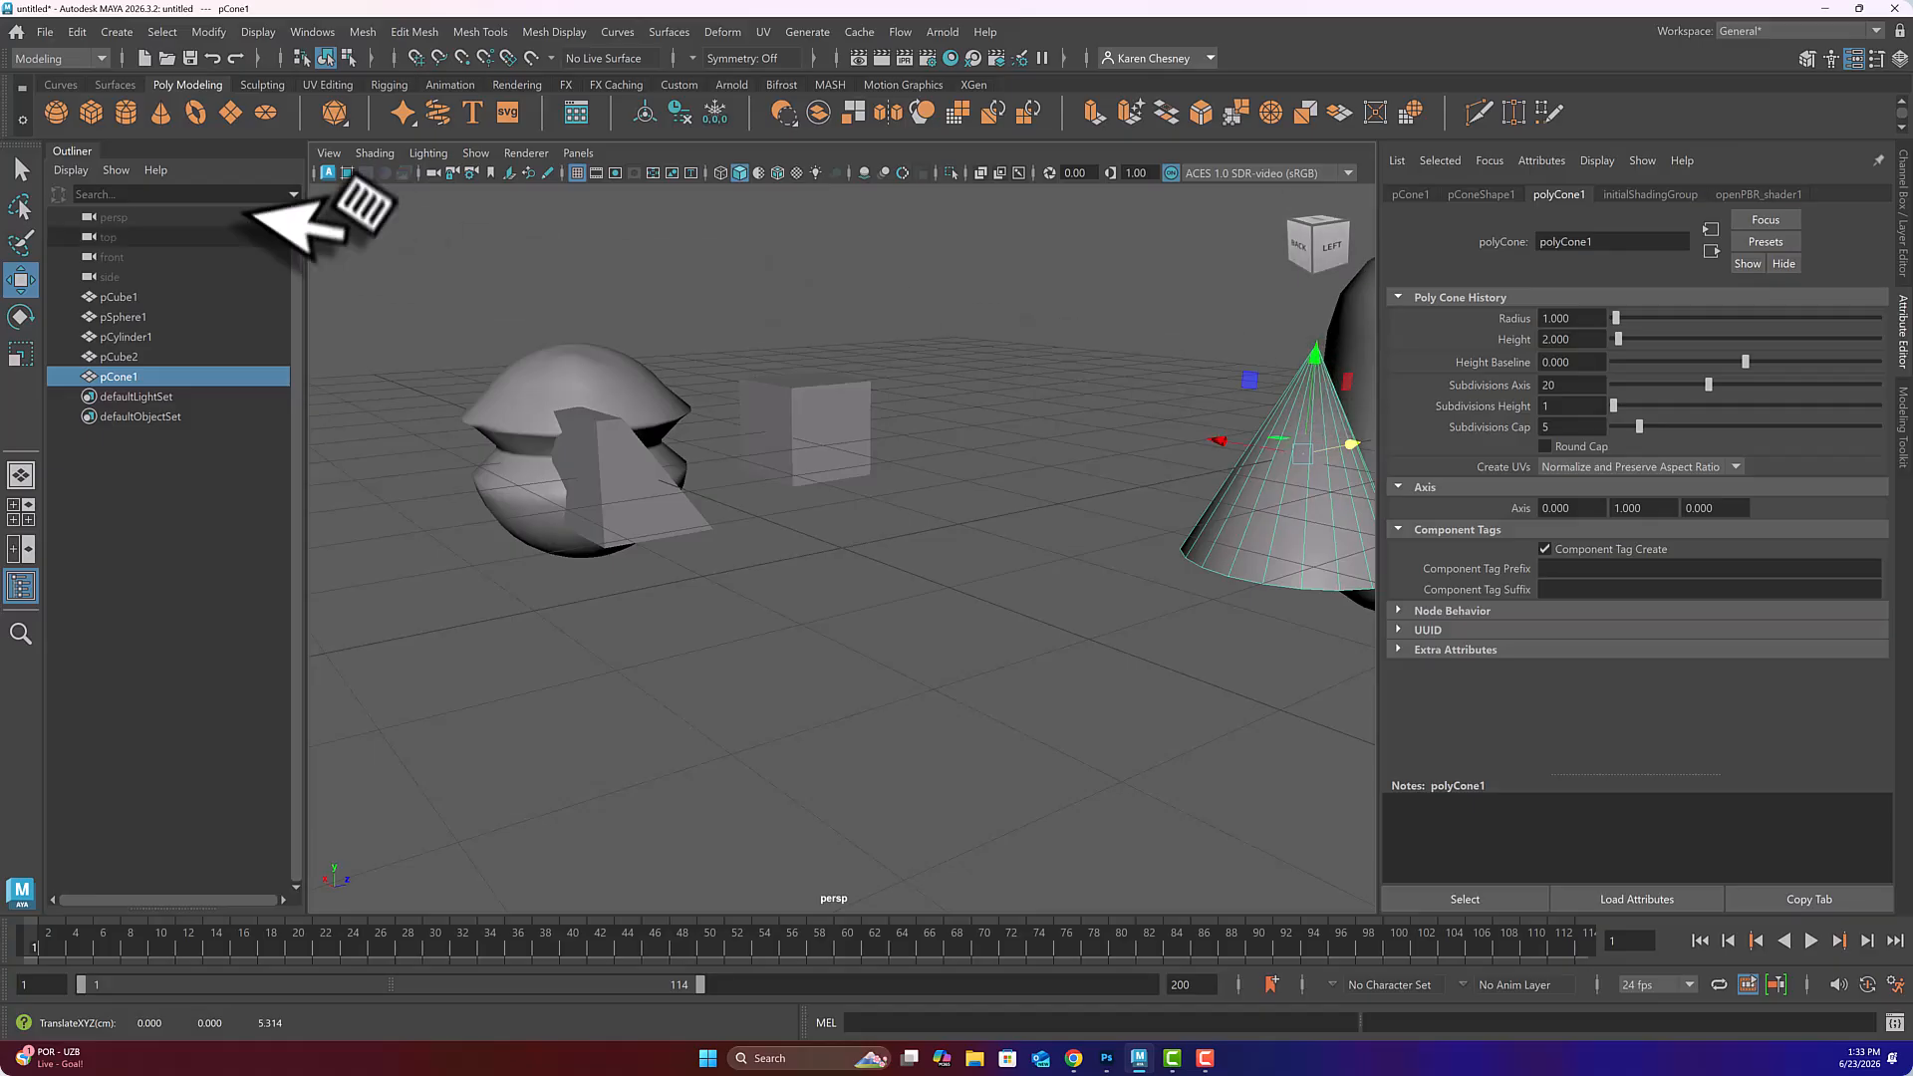
{"action": "left_click", "coordinate": [56, 111]}
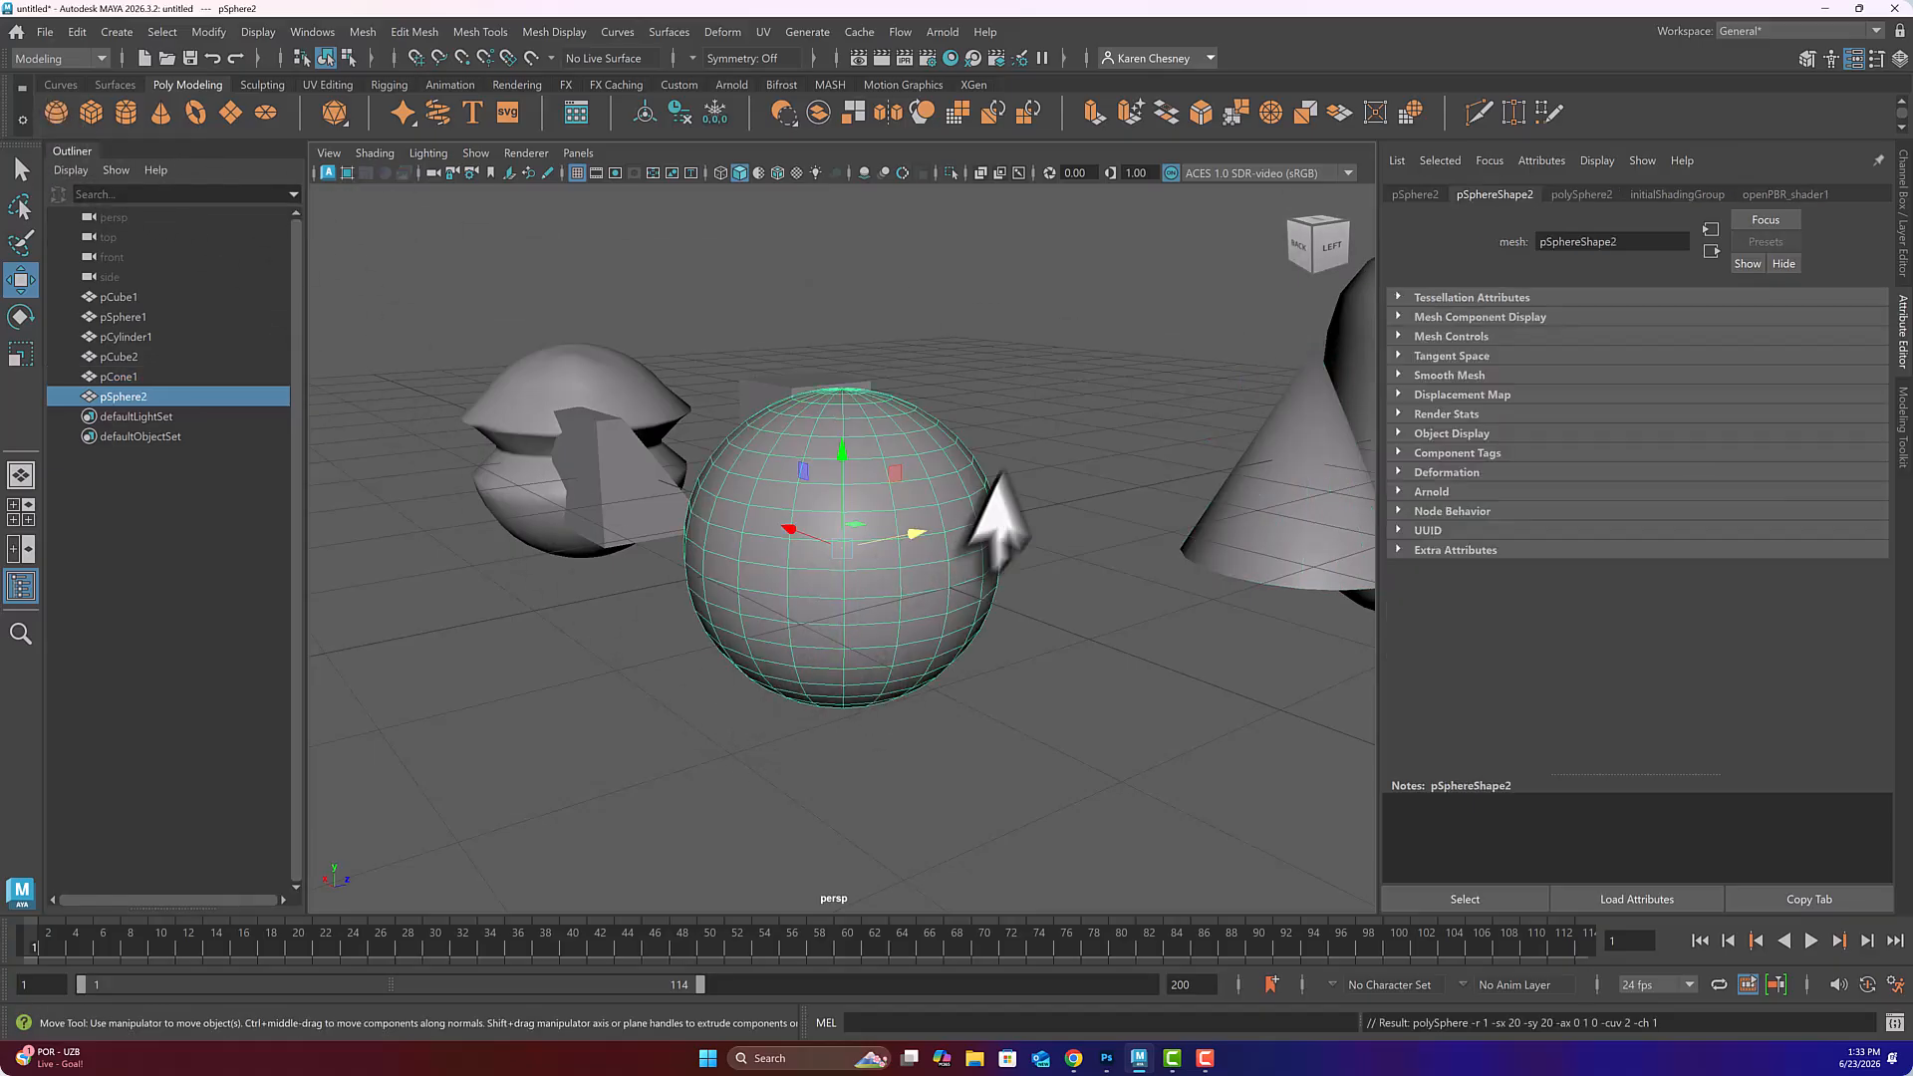
{"action": "left_click", "coordinate": [1582, 195]}
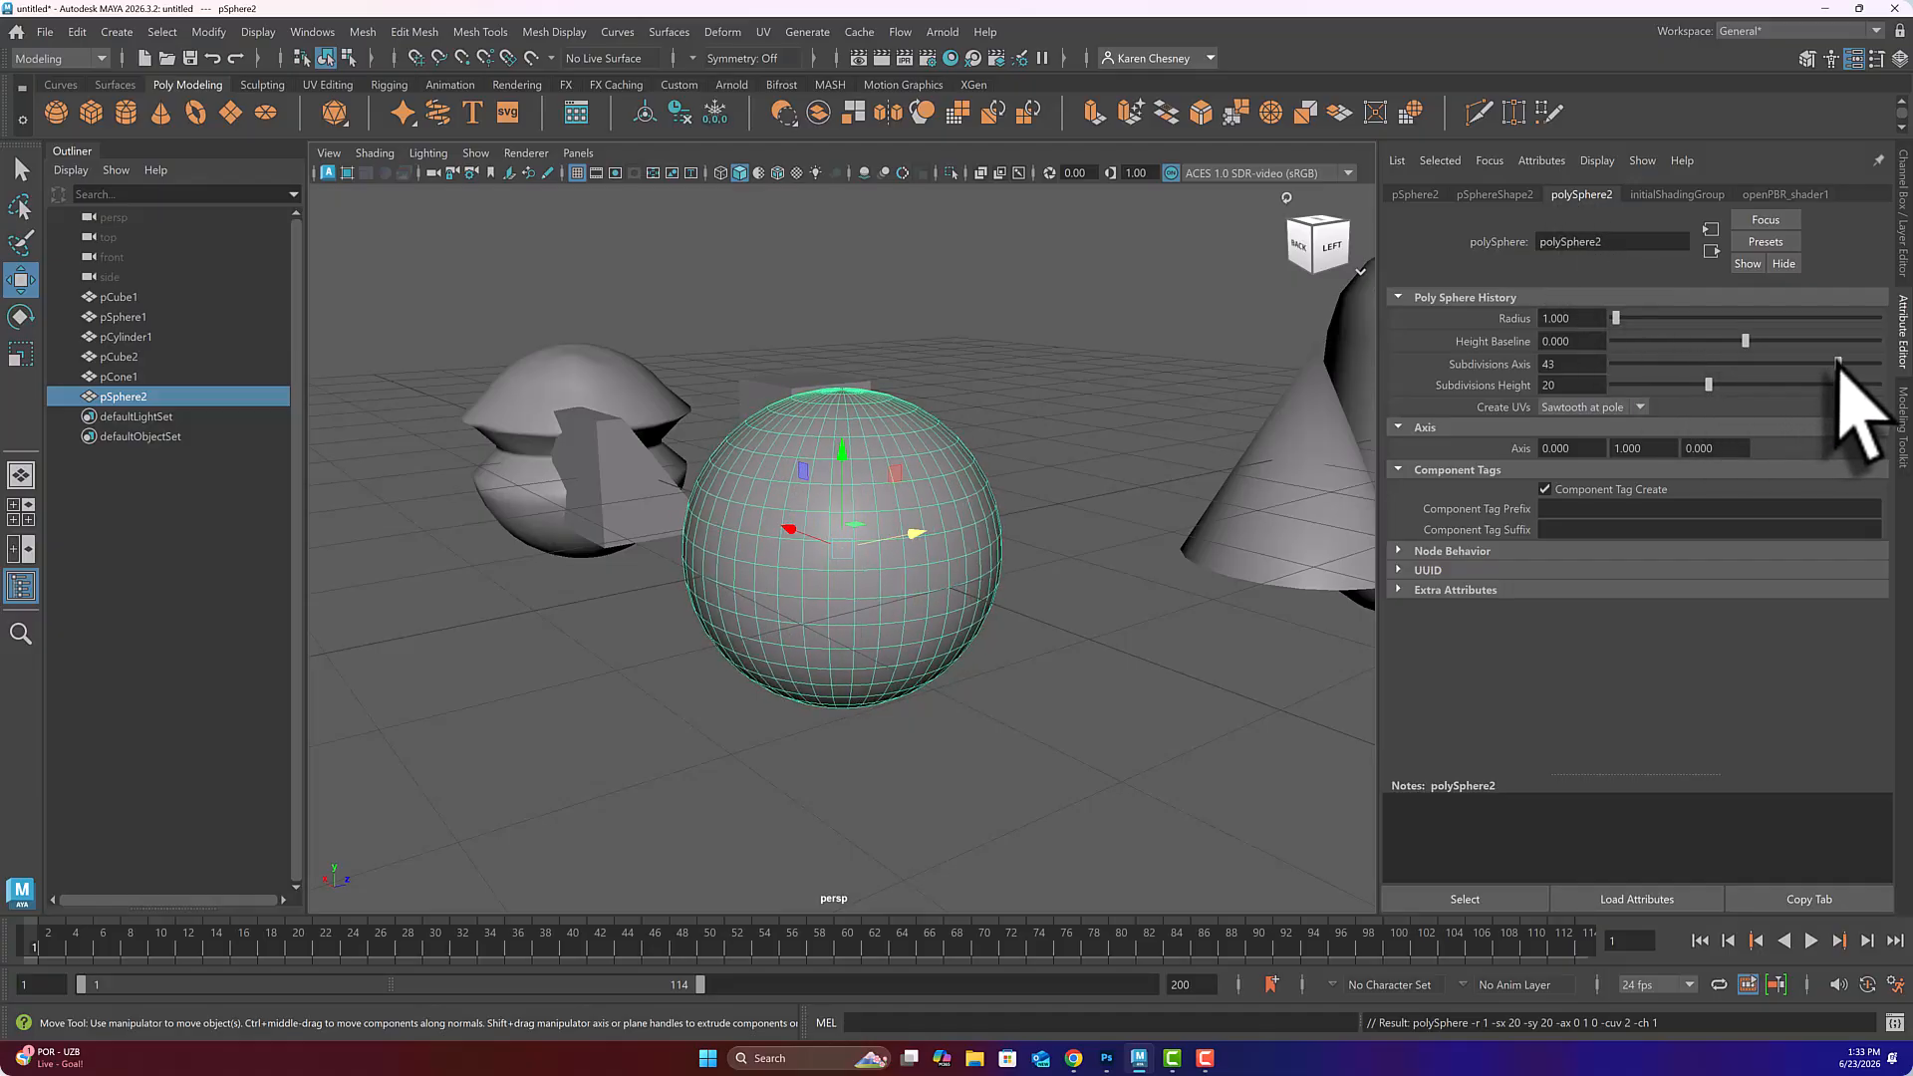
- Try coarse subdivisions on the new sphere, set 21 axis and 22 height subdivisions, and move it about 3.8 units along Z
{"action": "left_click_drag", "start_coordinate": [1826, 364], "coordinate": [1630, 387]}
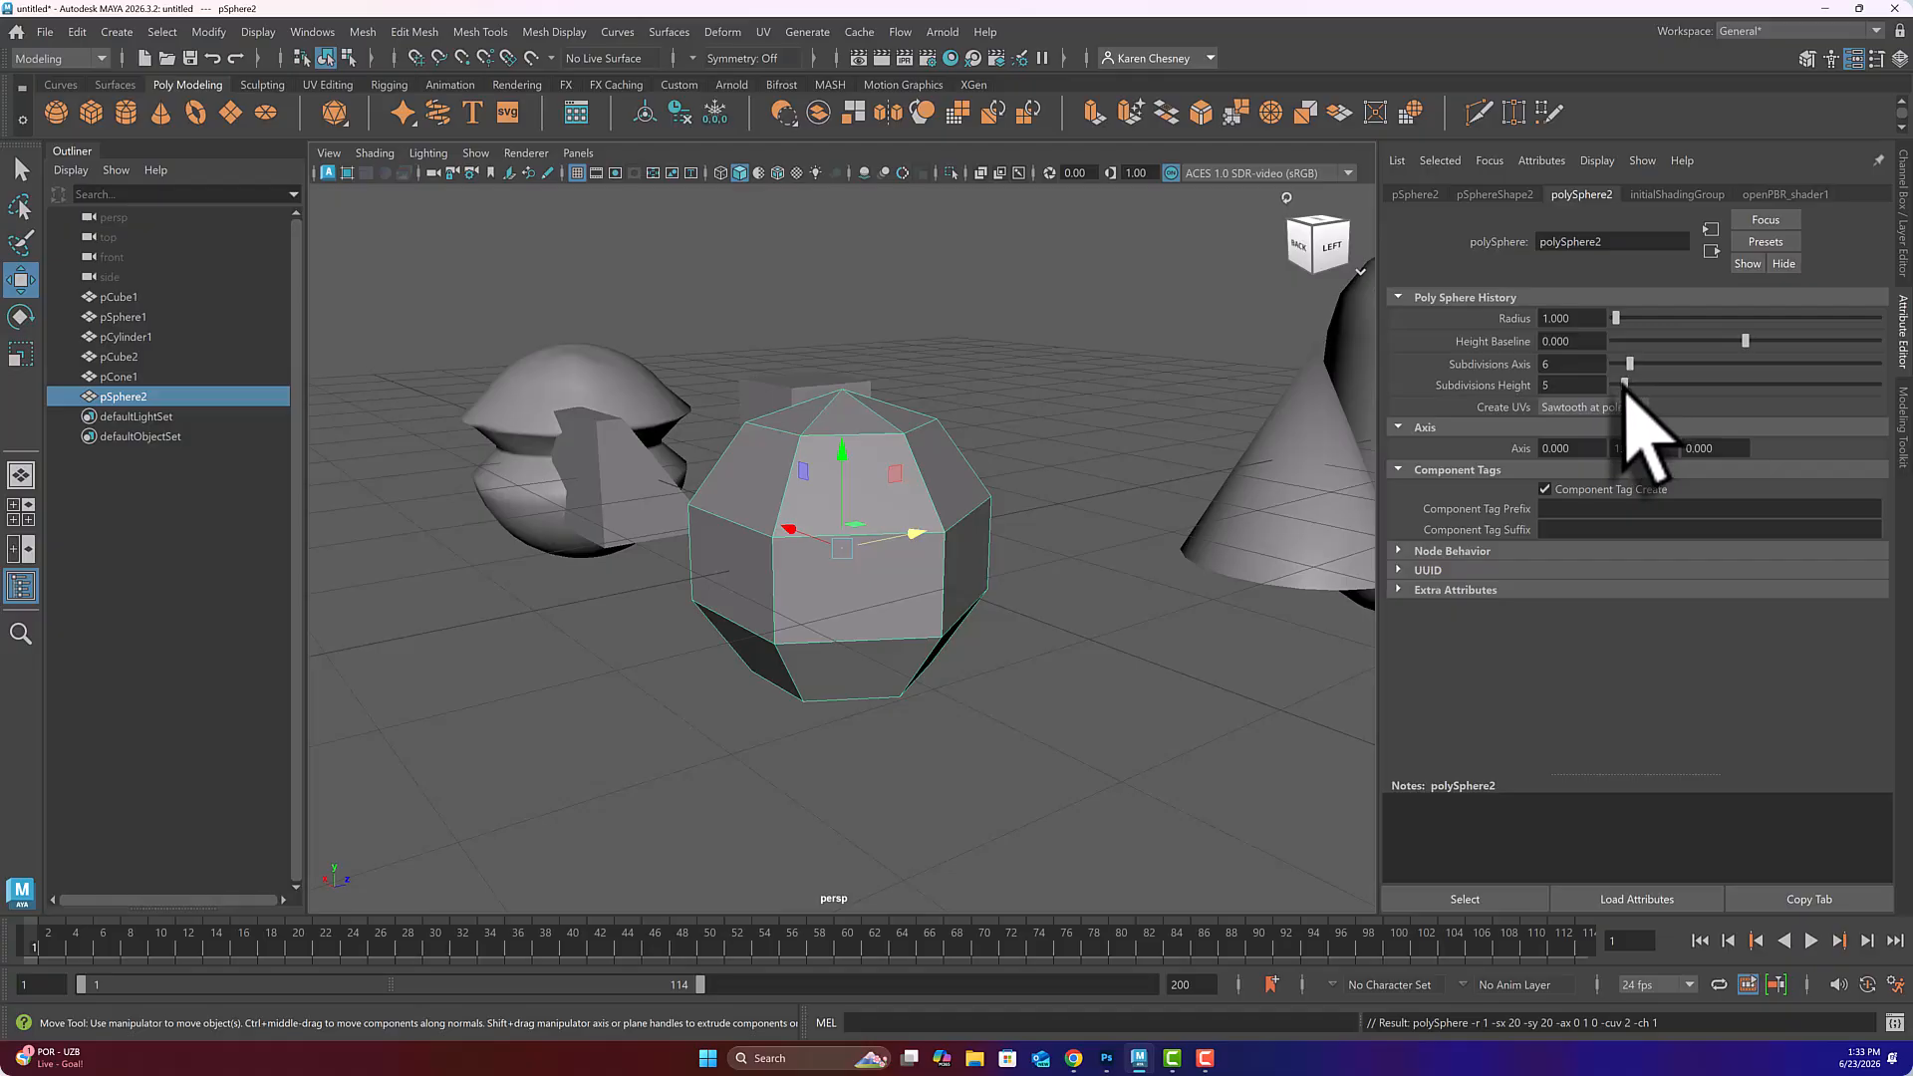
{"action": "mouse_move", "coordinate": [1104, 483]}
{"action": "left_mouse_down", "text": "alt"}
{"action": "mouse_move", "coordinate": [1119, 559]}
{"action": "mouse_move", "coordinate": [1115, 419]}
{"action": "mouse_move", "coordinate": [1115, 512]}
{"action": "mouse_move", "coordinate": [1178, 482]}
{"action": "mouse_move", "coordinate": [1136, 495]}
{"action": "left_mouse_up", "text": "alt"}
{"action": "left_click_drag", "start_coordinate": [1111, 503], "coordinate": [1102, 508], "text": "alt"}
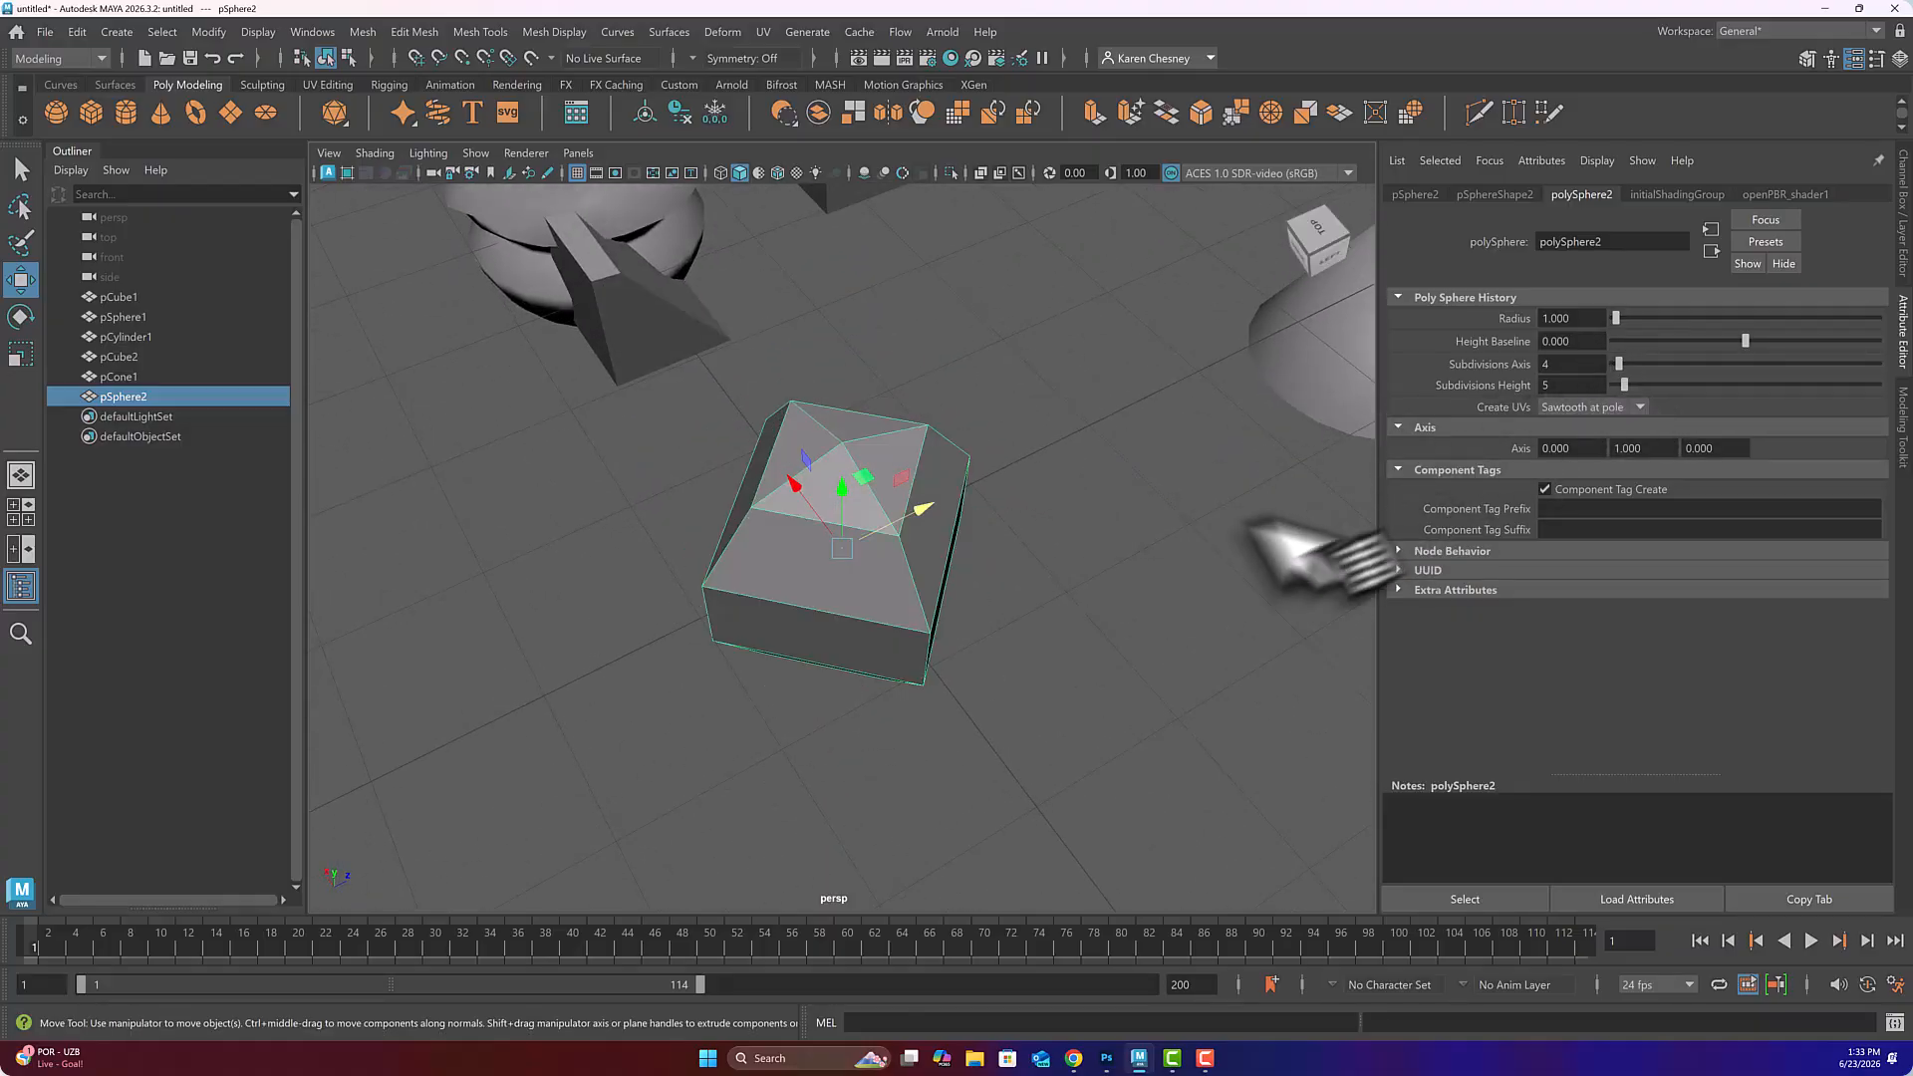
{"action": "left_click_drag", "start_coordinate": [1272, 542], "coordinate": [1192, 508], "text": "alt"}
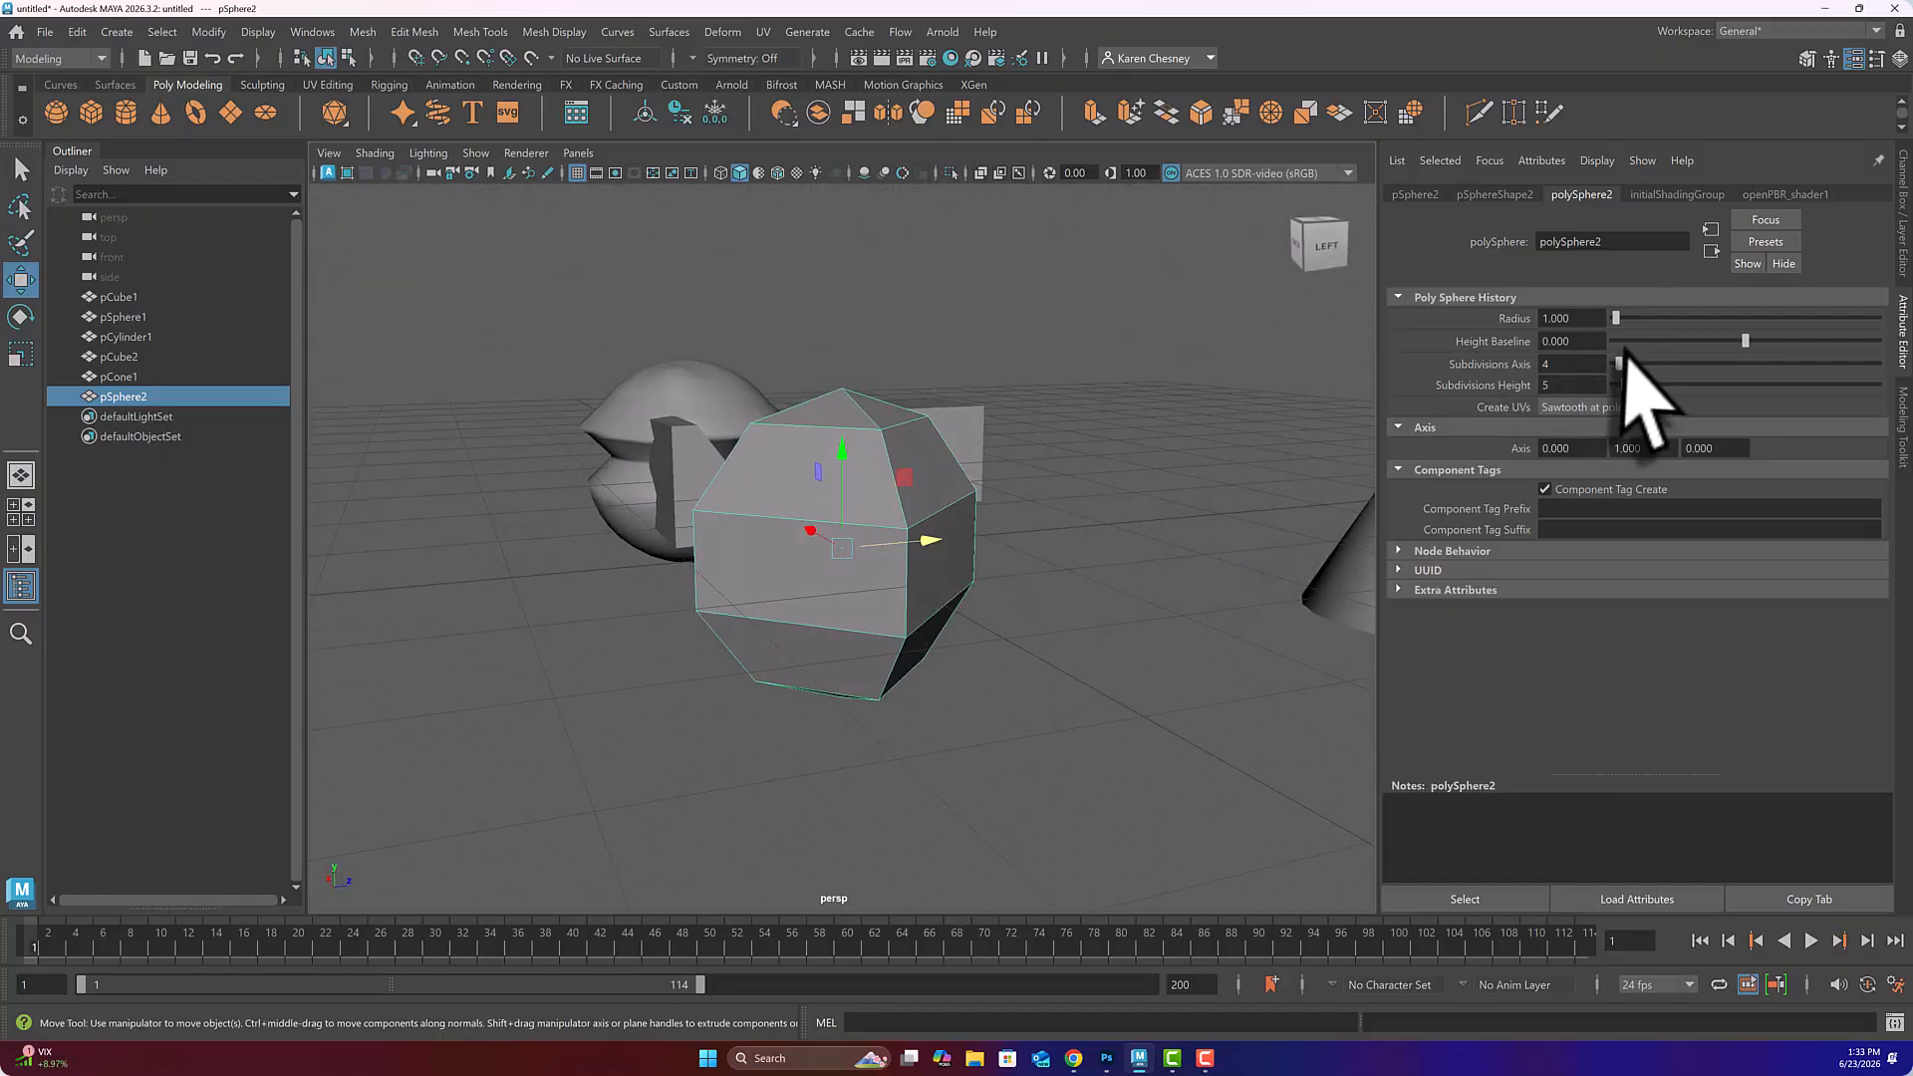
{"action": "left_click_drag", "start_coordinate": [1619, 364], "coordinate": [1717, 383]}
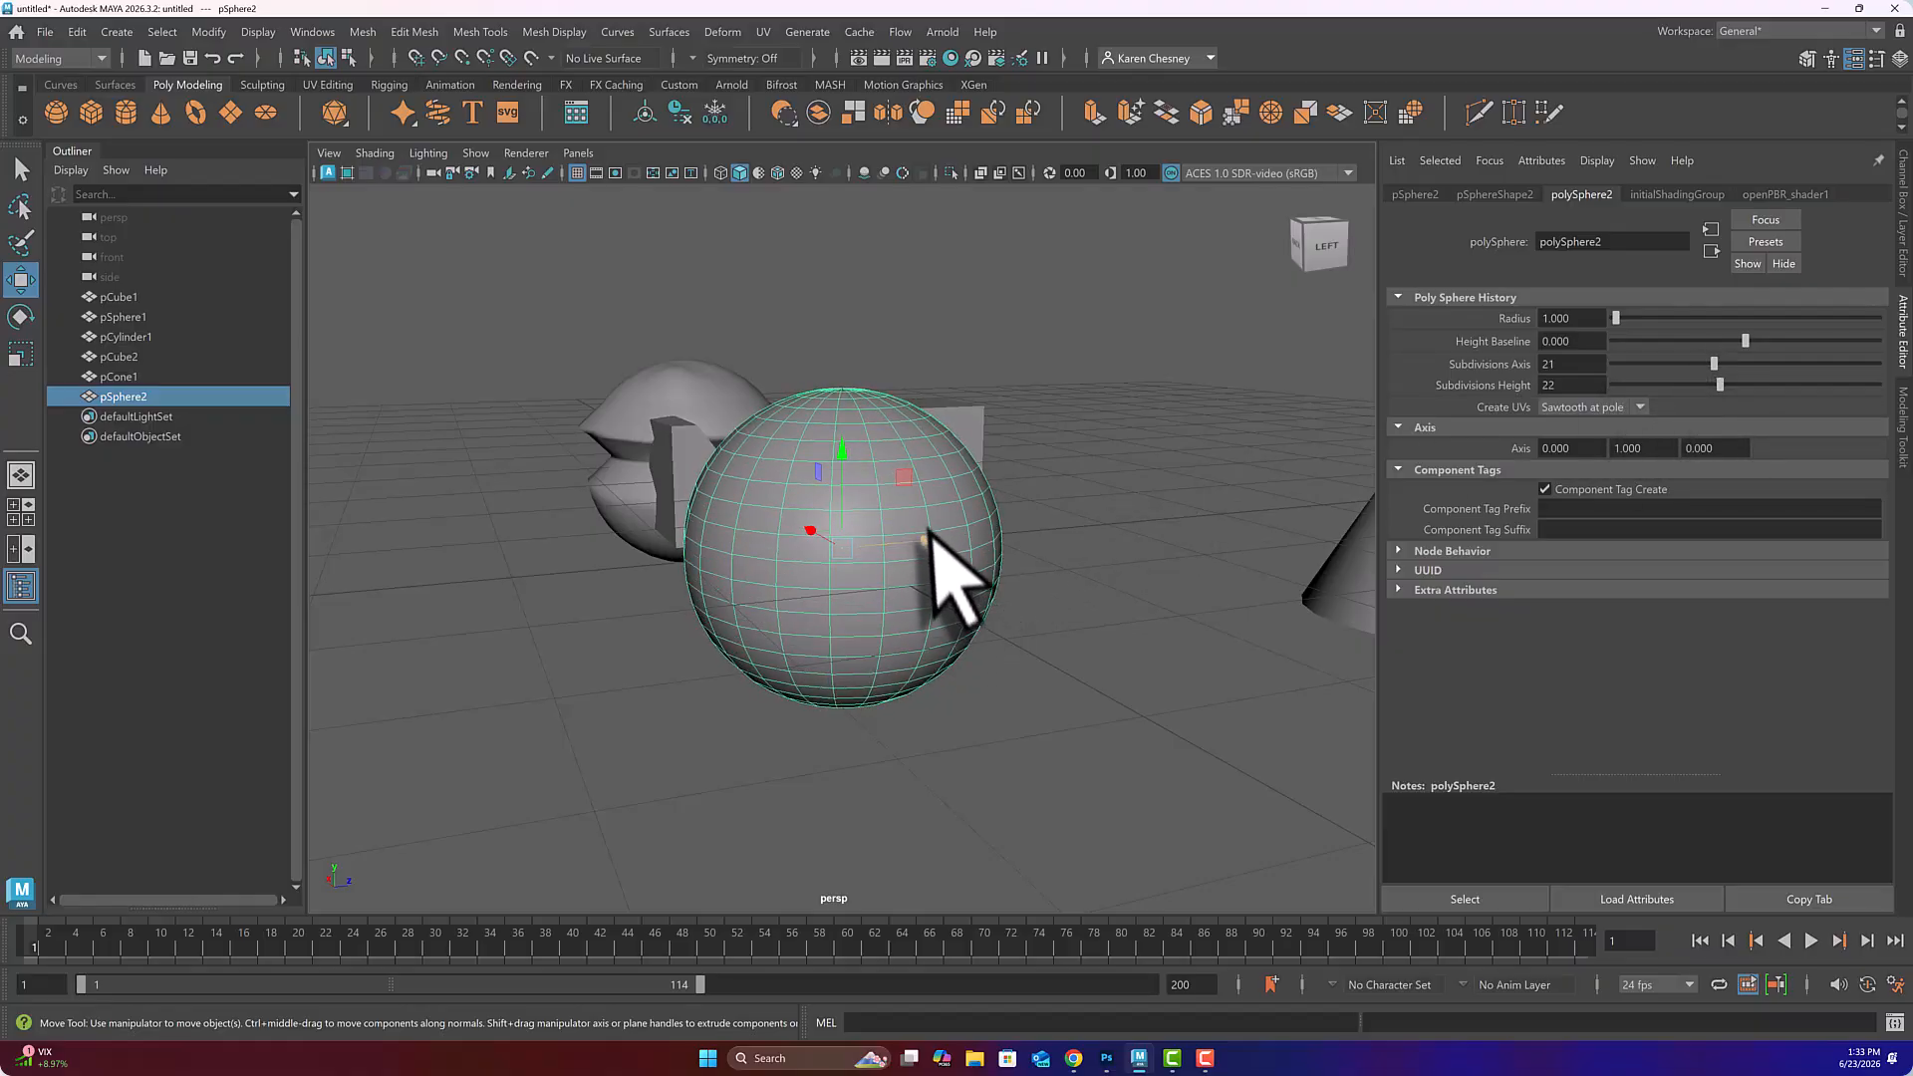
{"action": "middle_click_drag", "start_coordinate": [947, 587], "coordinate": [1345, 504]}
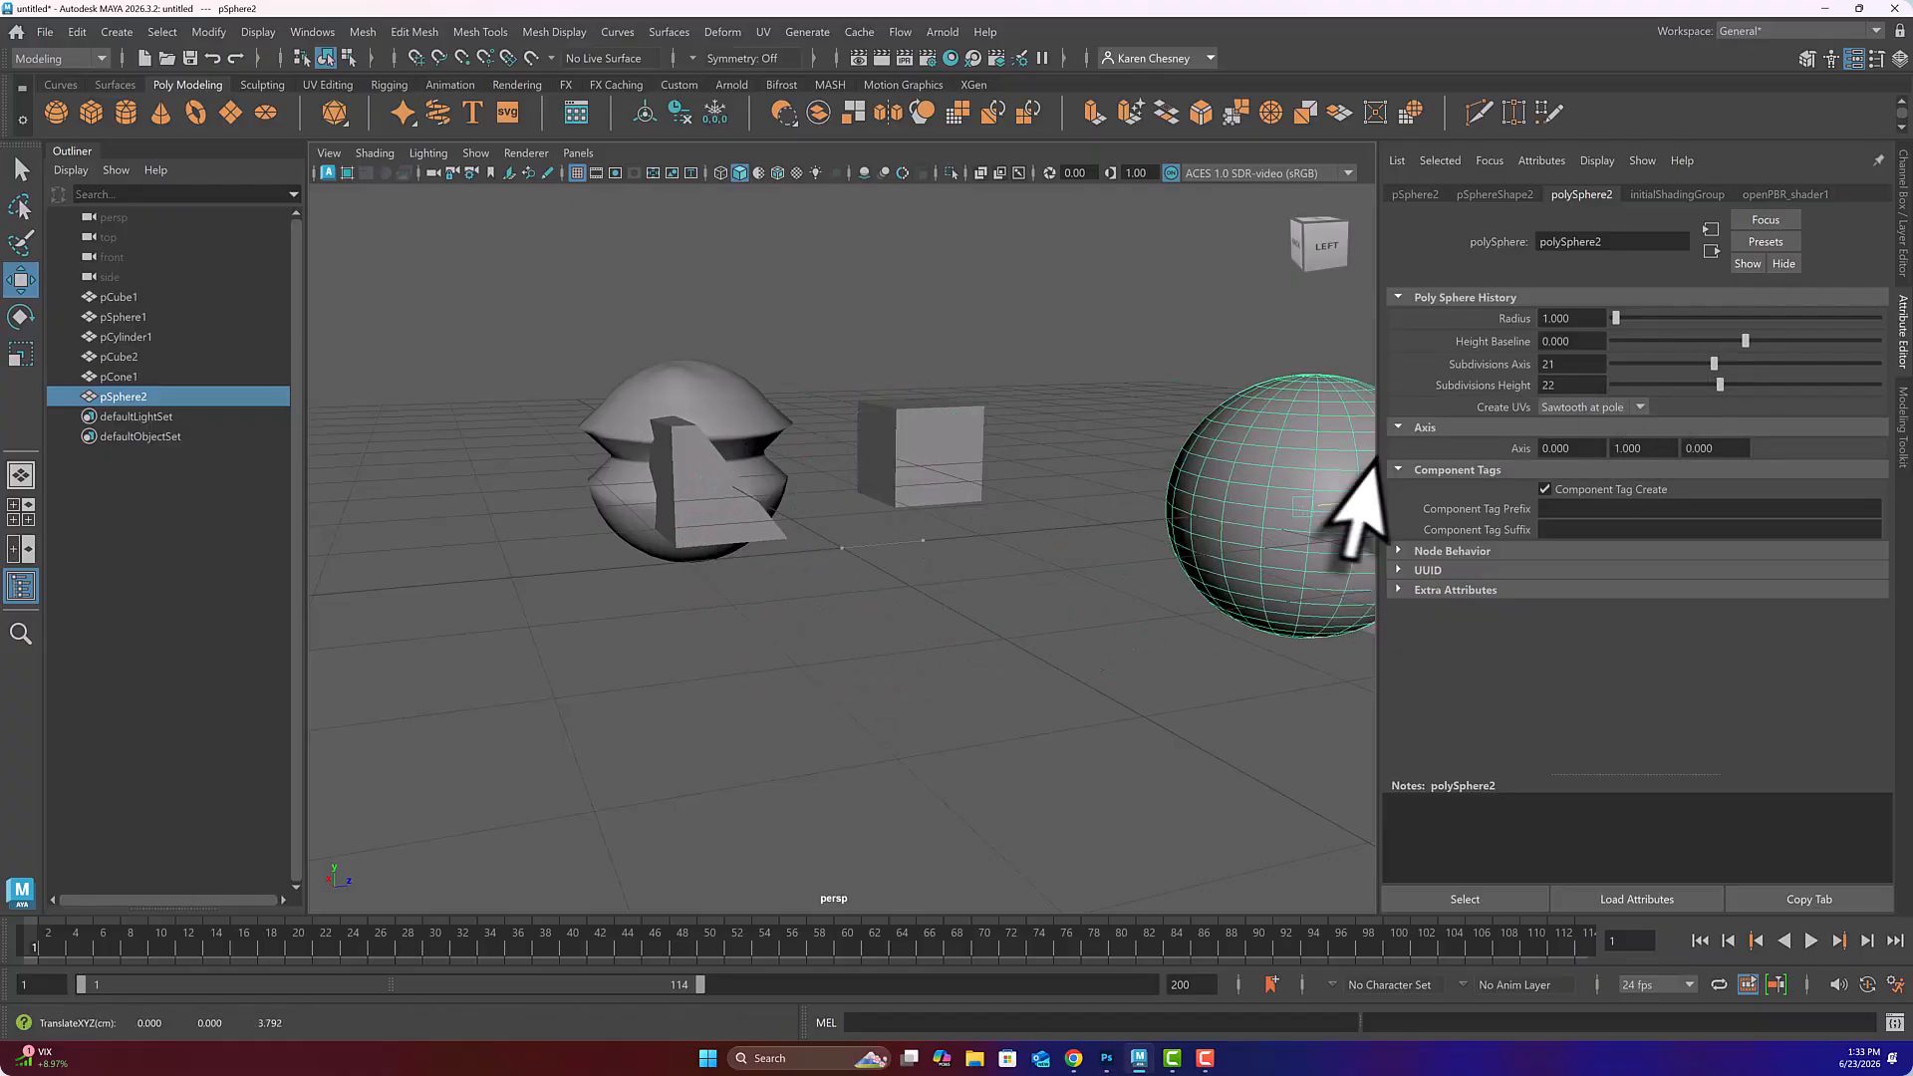
- Create a polygon torus at the scene's center and show its creation attributes
{"action": "left_click", "coordinate": [195, 112]}
{"action": "left_click_drag", "start_coordinate": [847, 658], "coordinate": [980, 573], "text": "alt"}
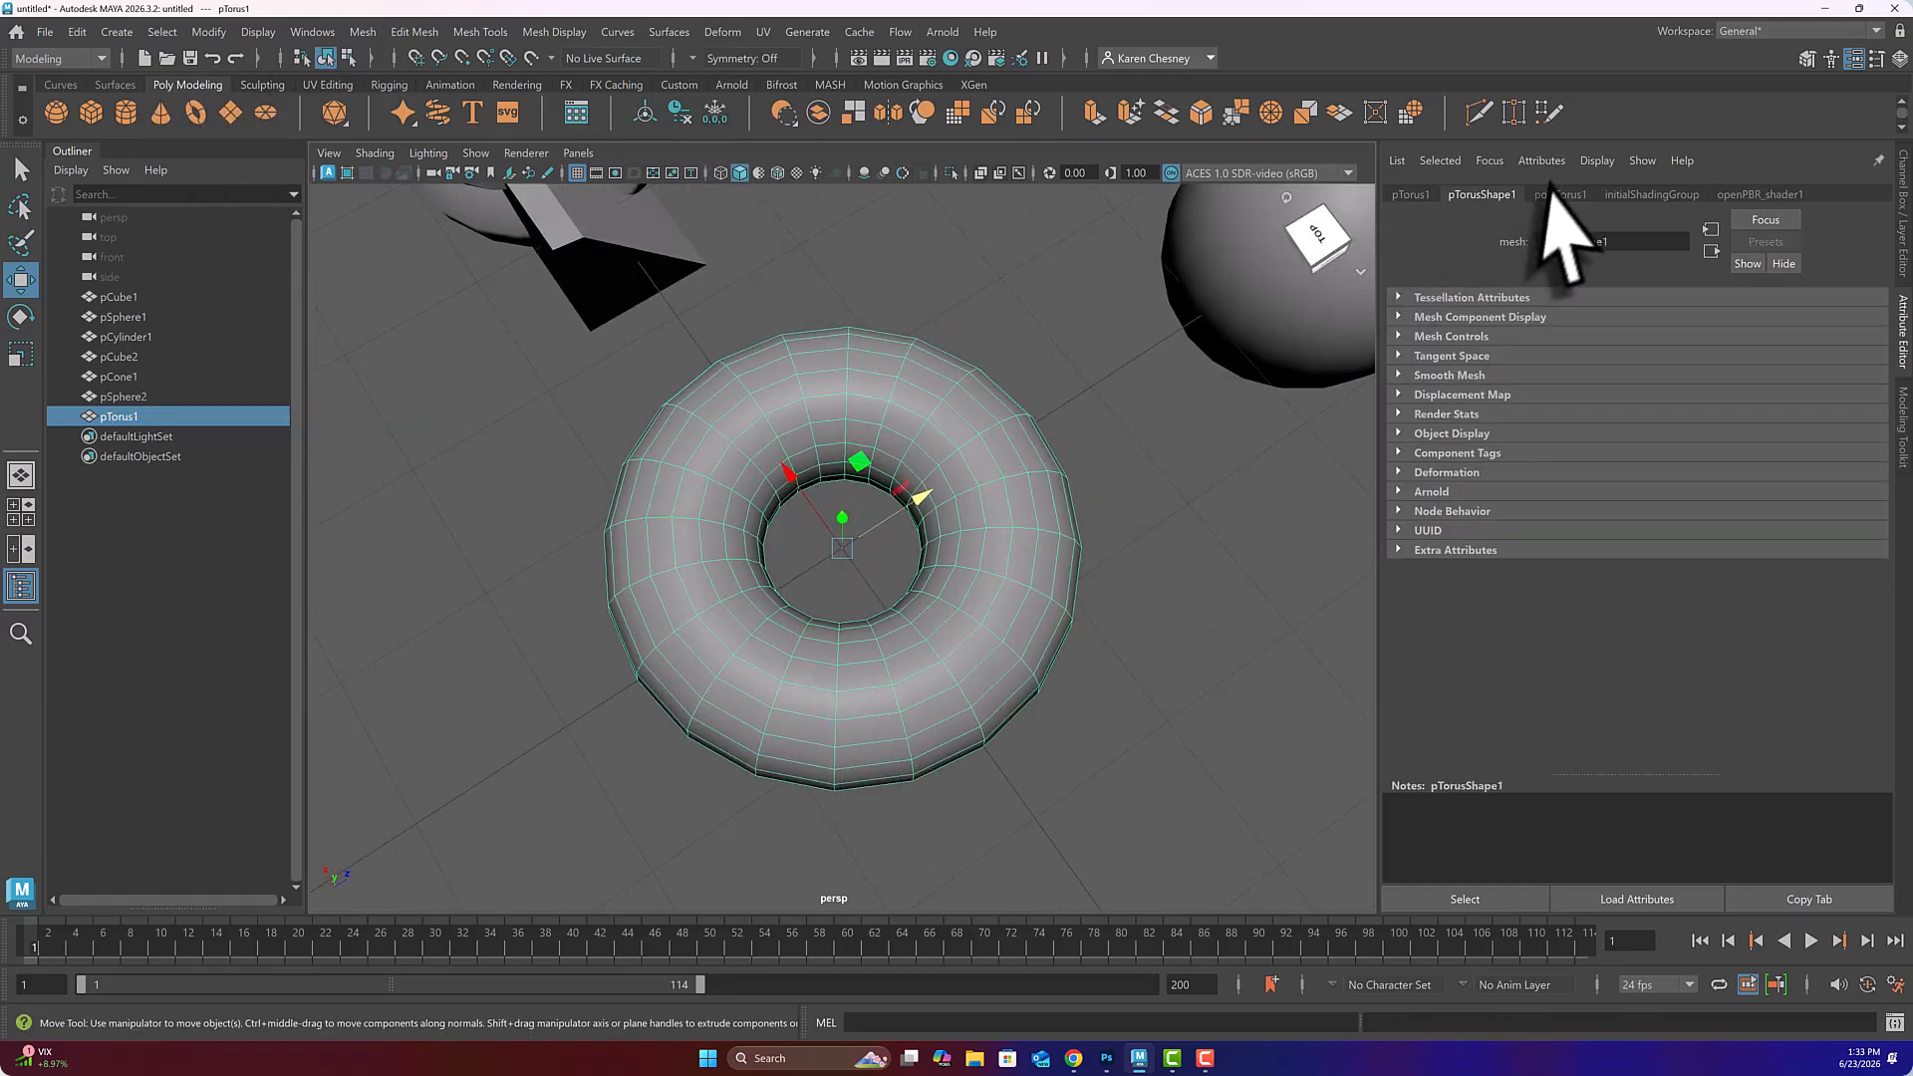
{"action": "left_click", "coordinate": [1556, 195]}
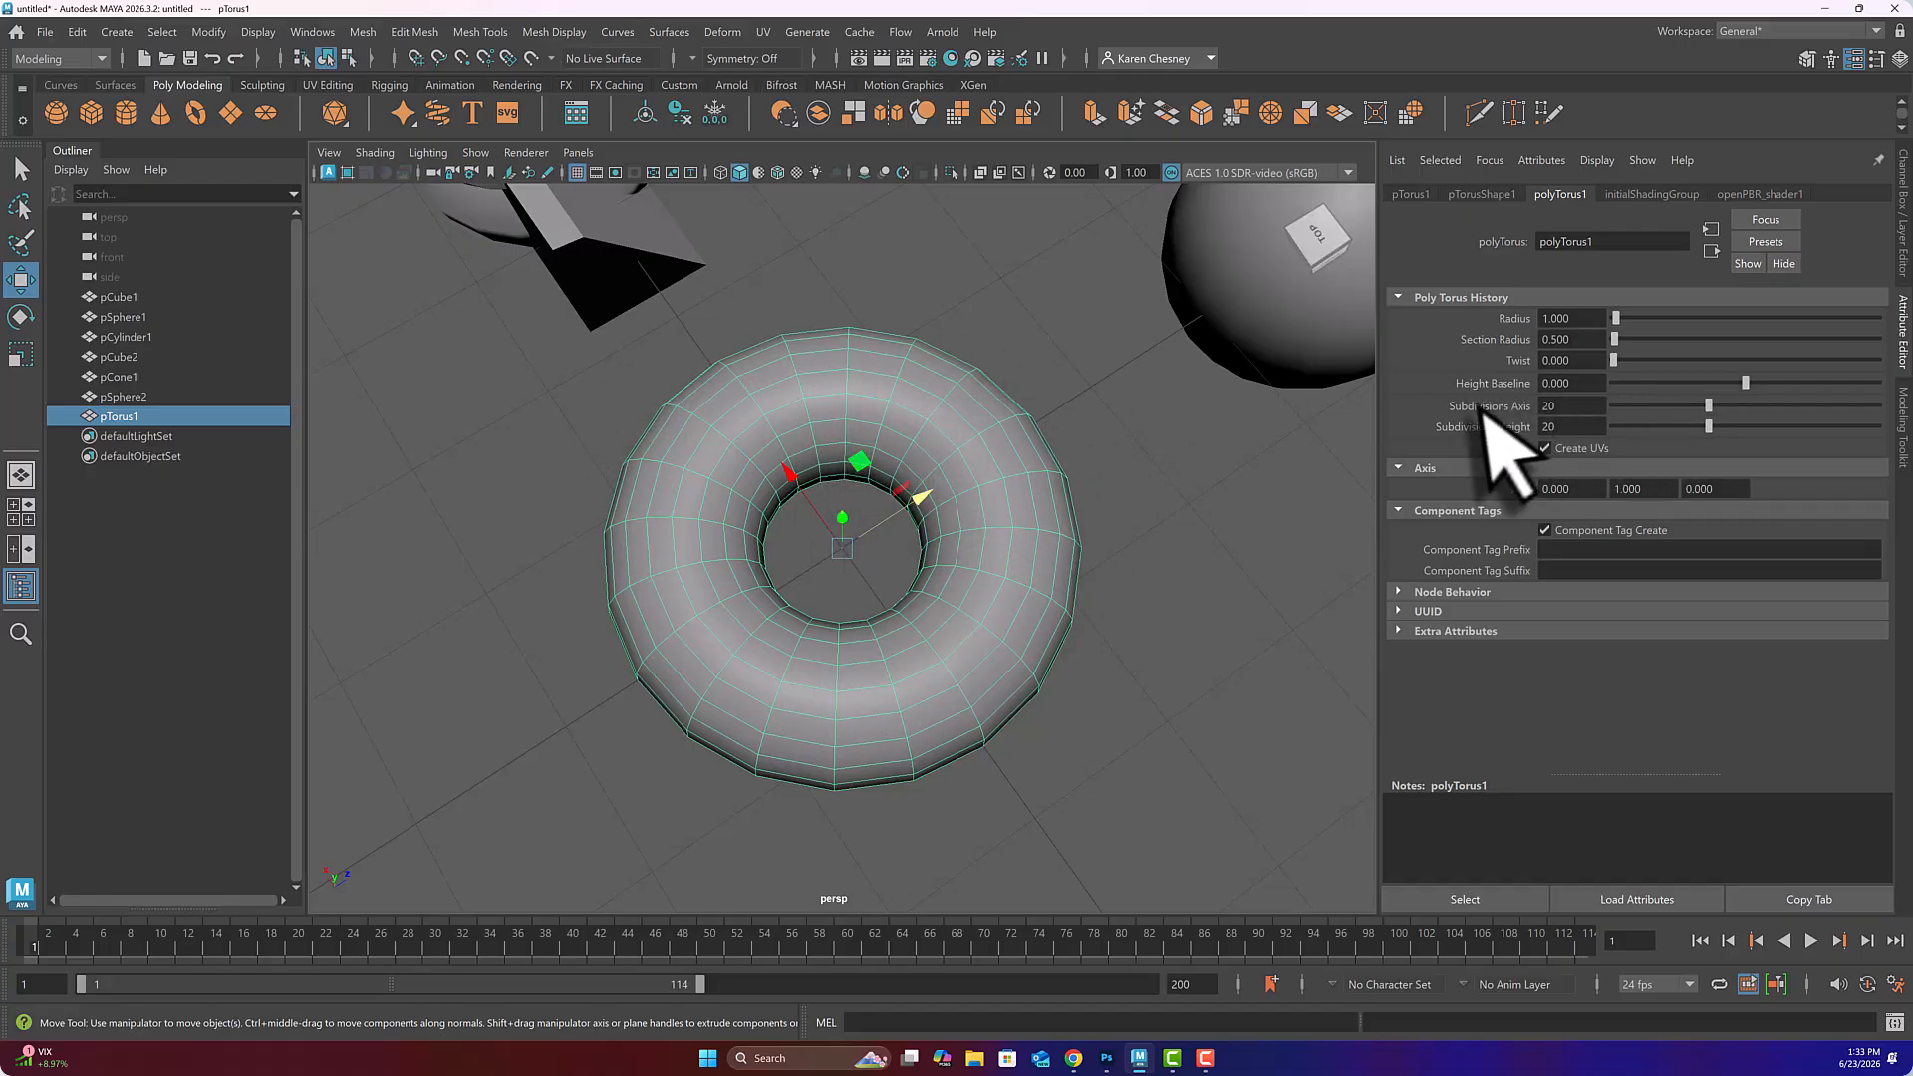
- Reduce the torus to a pentagonal ring with 5 axis subdivisions and 7 height subdivisions
{"action": "left_click_drag", "start_coordinate": [1708, 403], "coordinate": [1626, 435]}
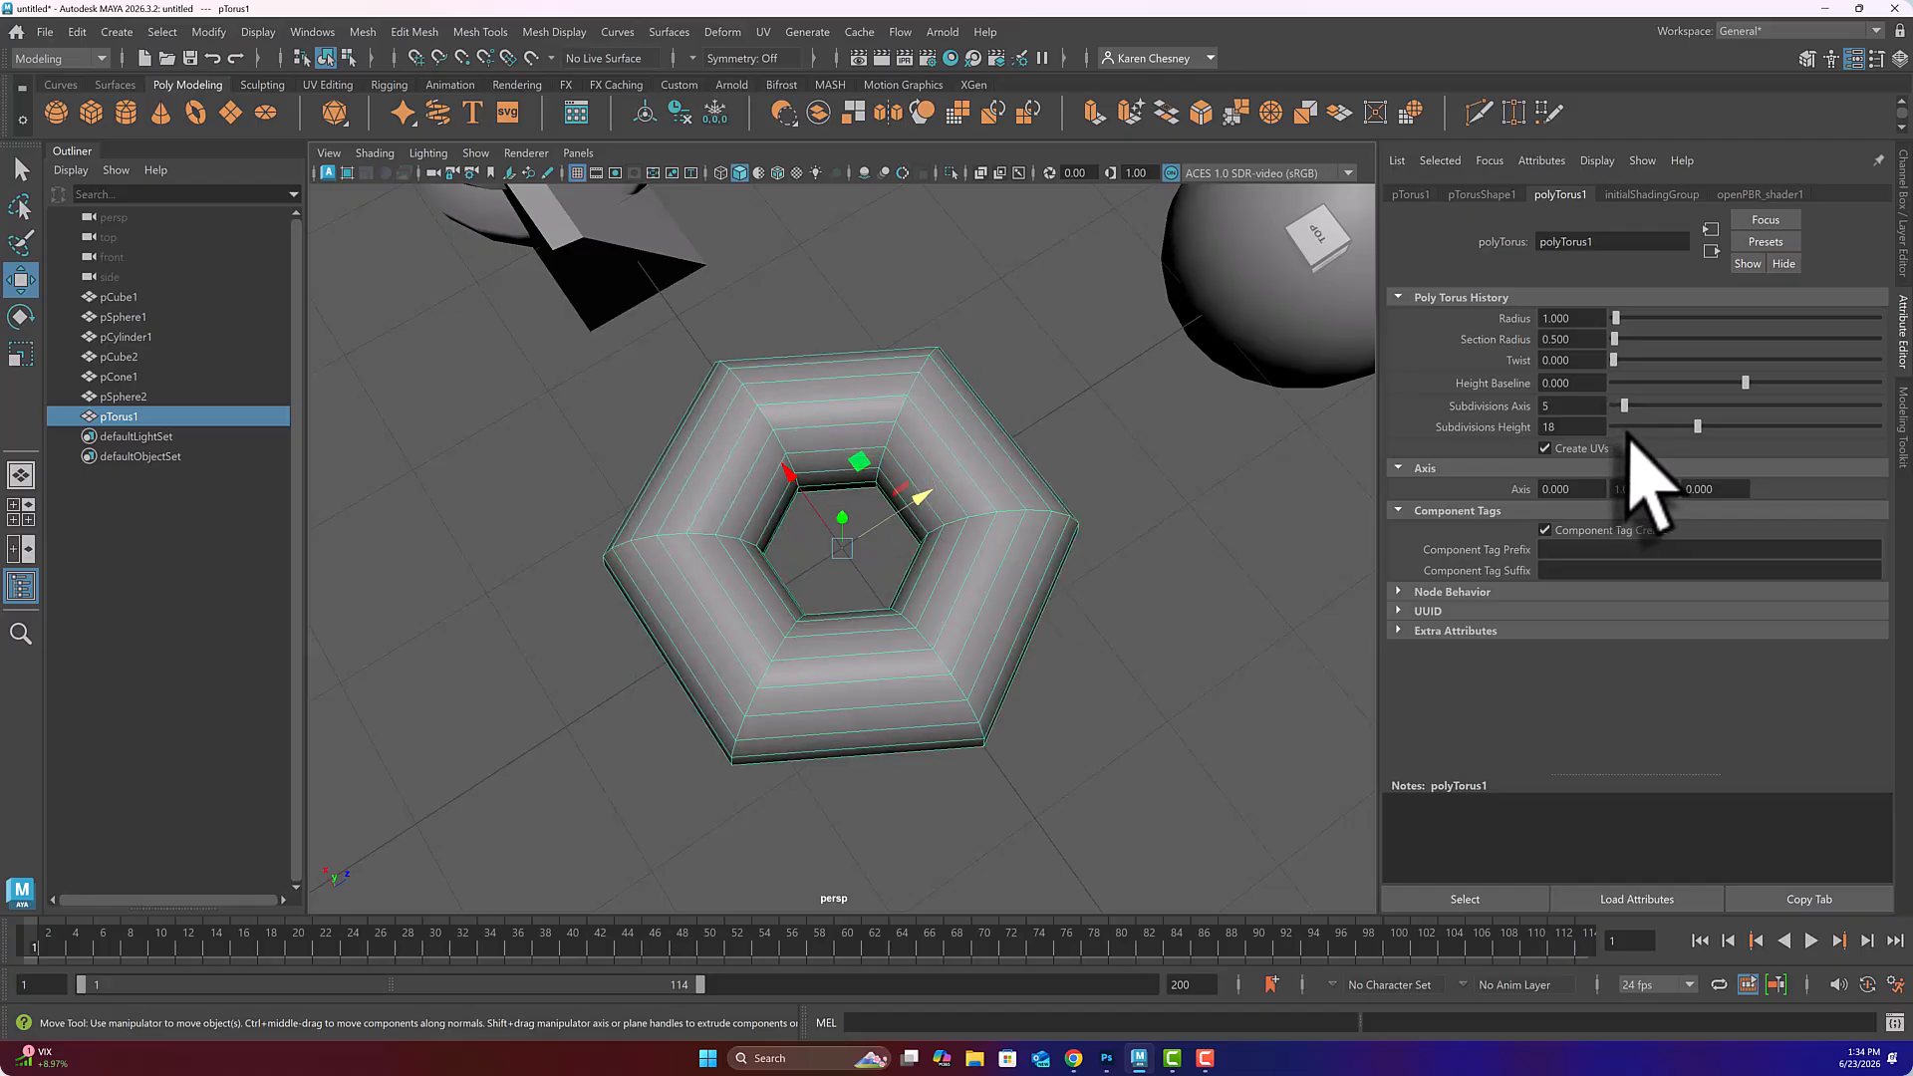
{"action": "mouse_move", "coordinate": [1260, 512]}
{"action": "left_mouse_down", "text": "alt"}
{"action": "mouse_move", "coordinate": [1247, 448]}
{"action": "mouse_move", "coordinate": [1256, 480]}
{"action": "left_mouse_up", "text": "alt"}
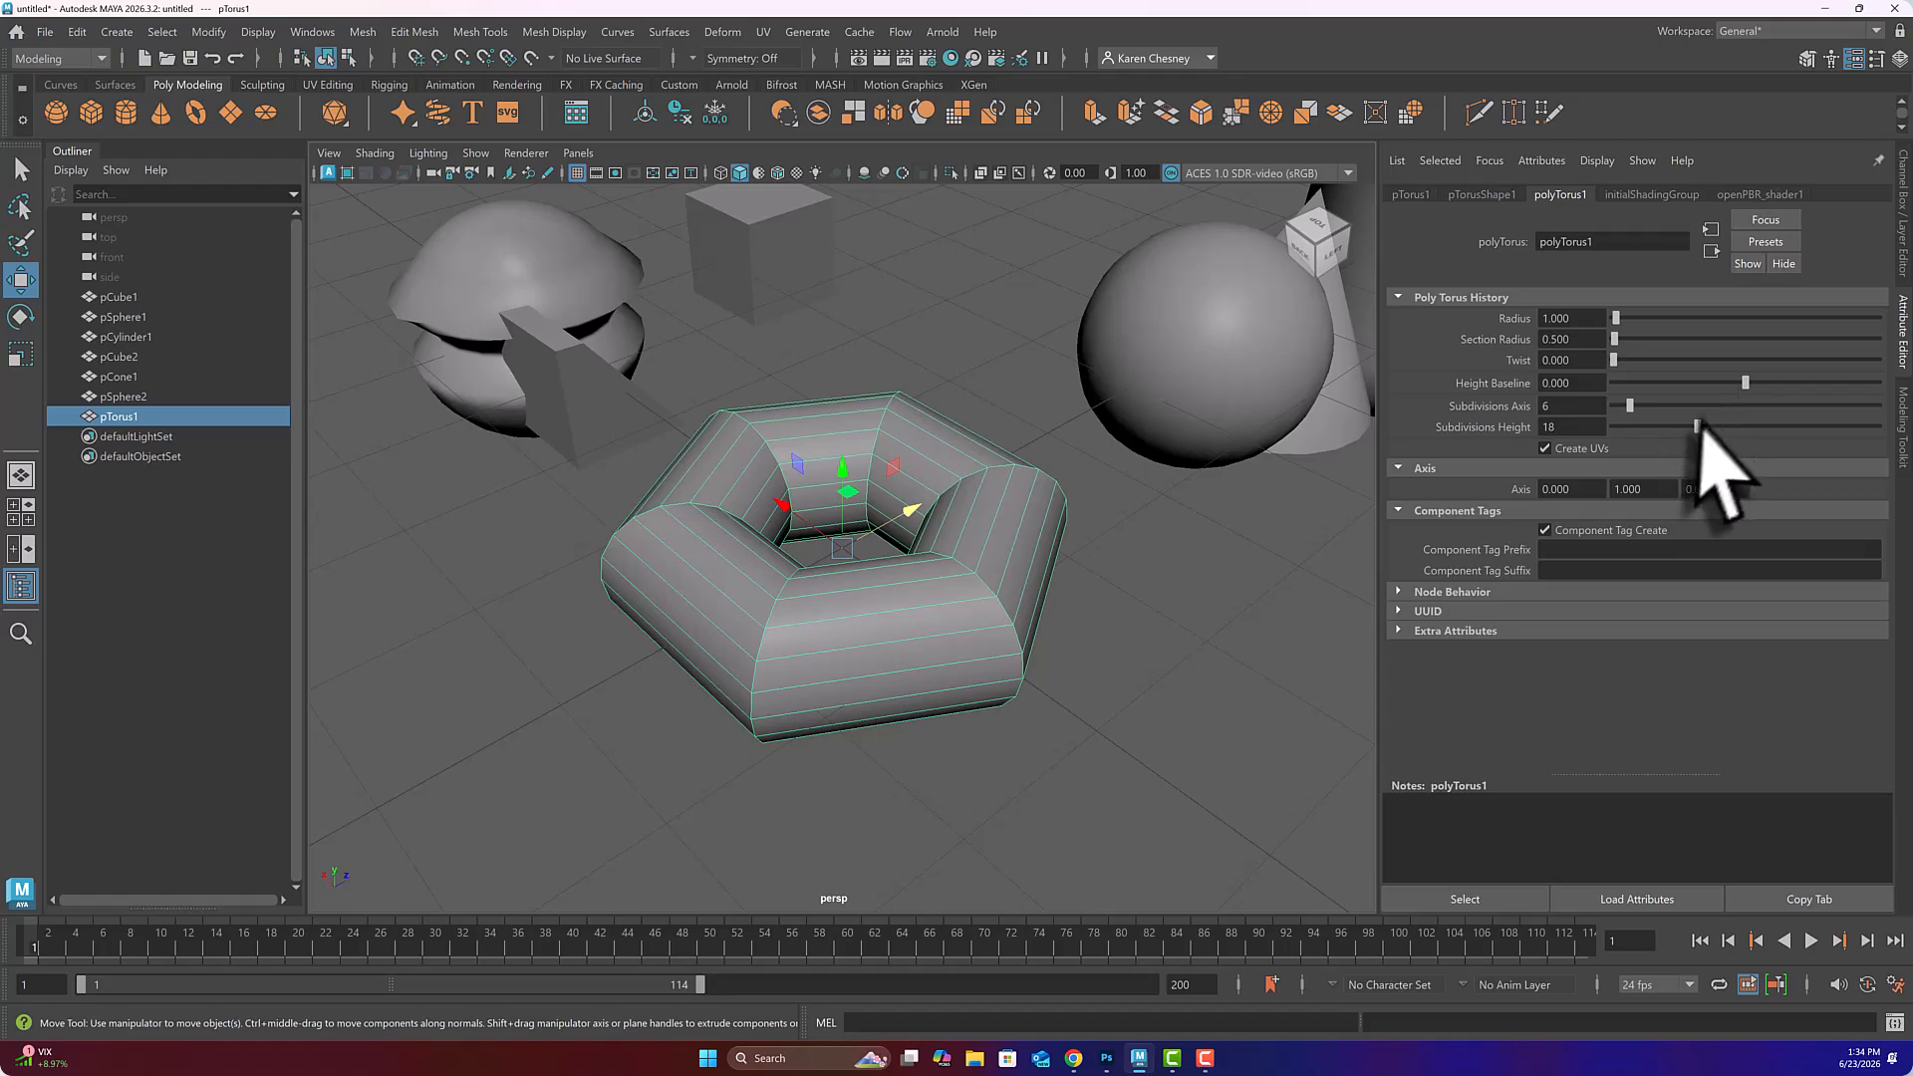
{"action": "left_click_drag", "start_coordinate": [1694, 421], "coordinate": [1629, 428]}
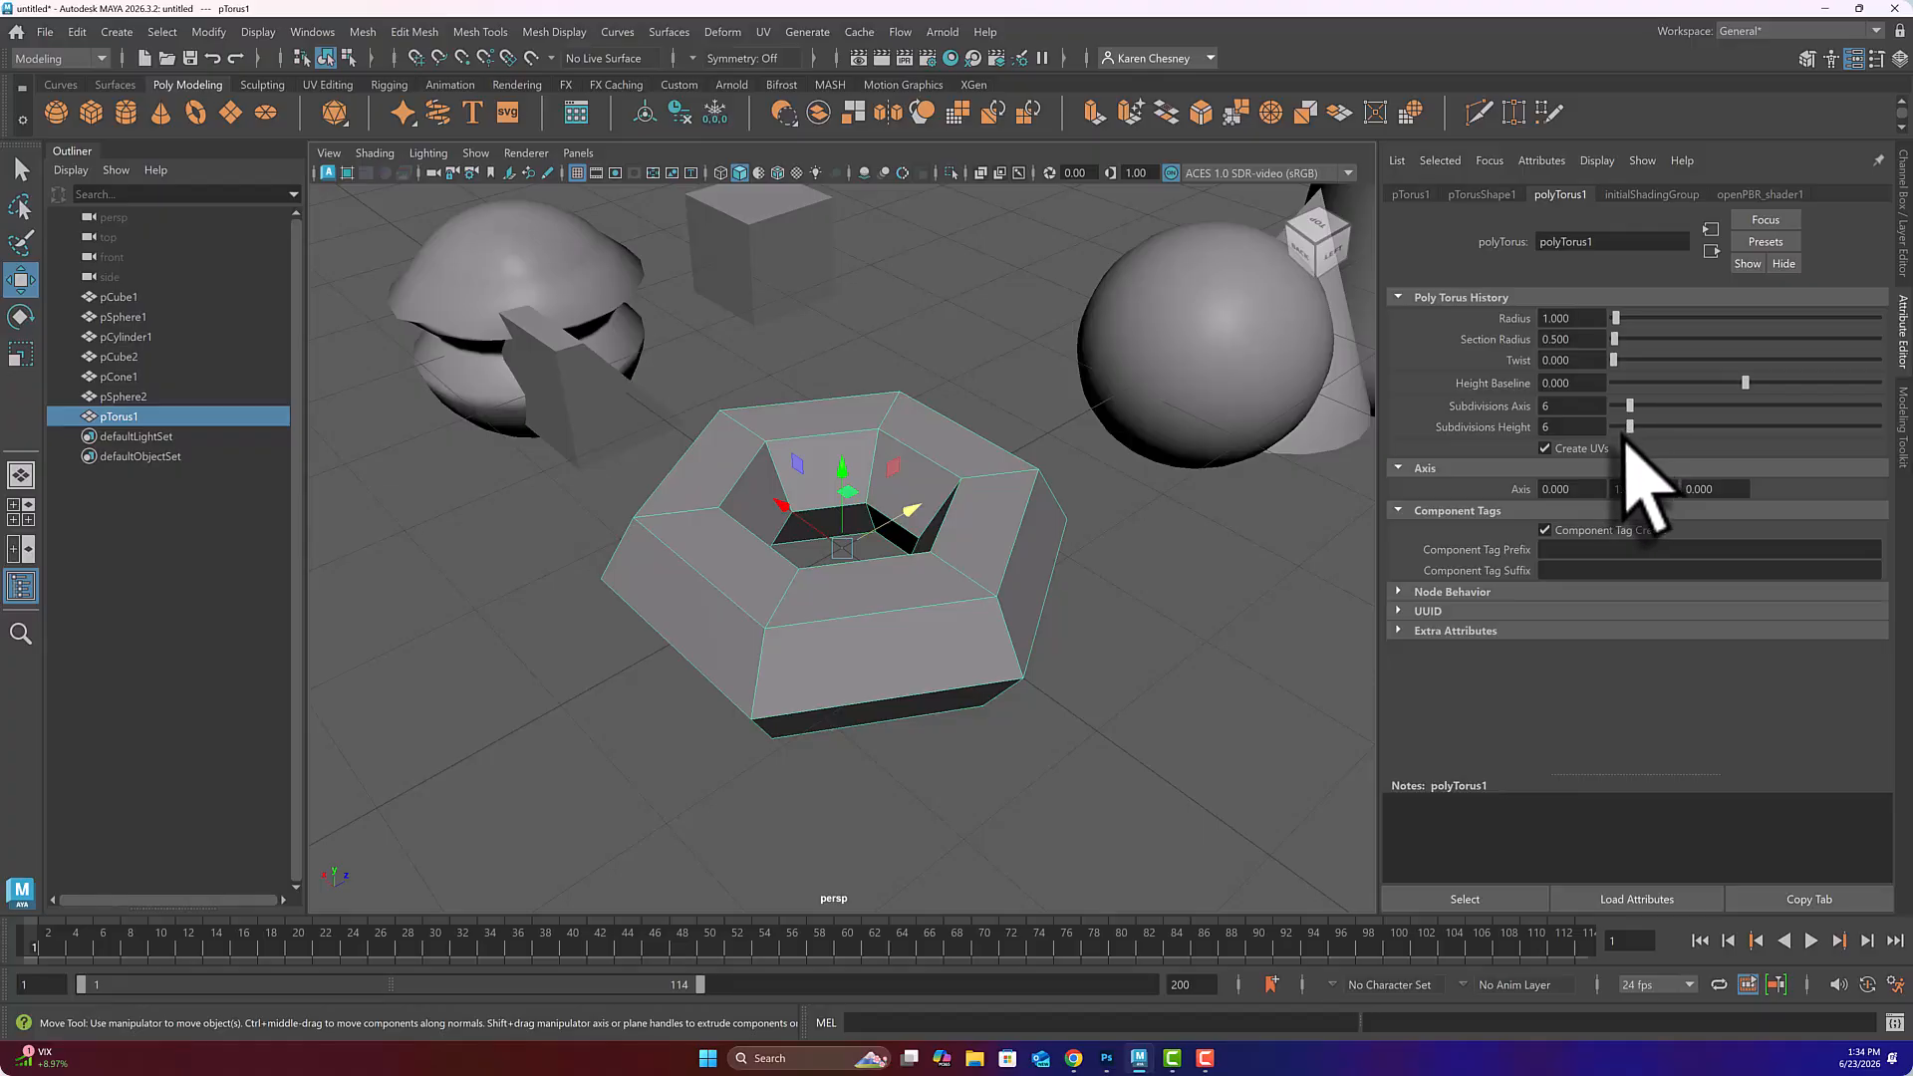
{"action": "left_click_drag", "start_coordinate": [1209, 631], "coordinate": [1156, 623], "text": "alt"}
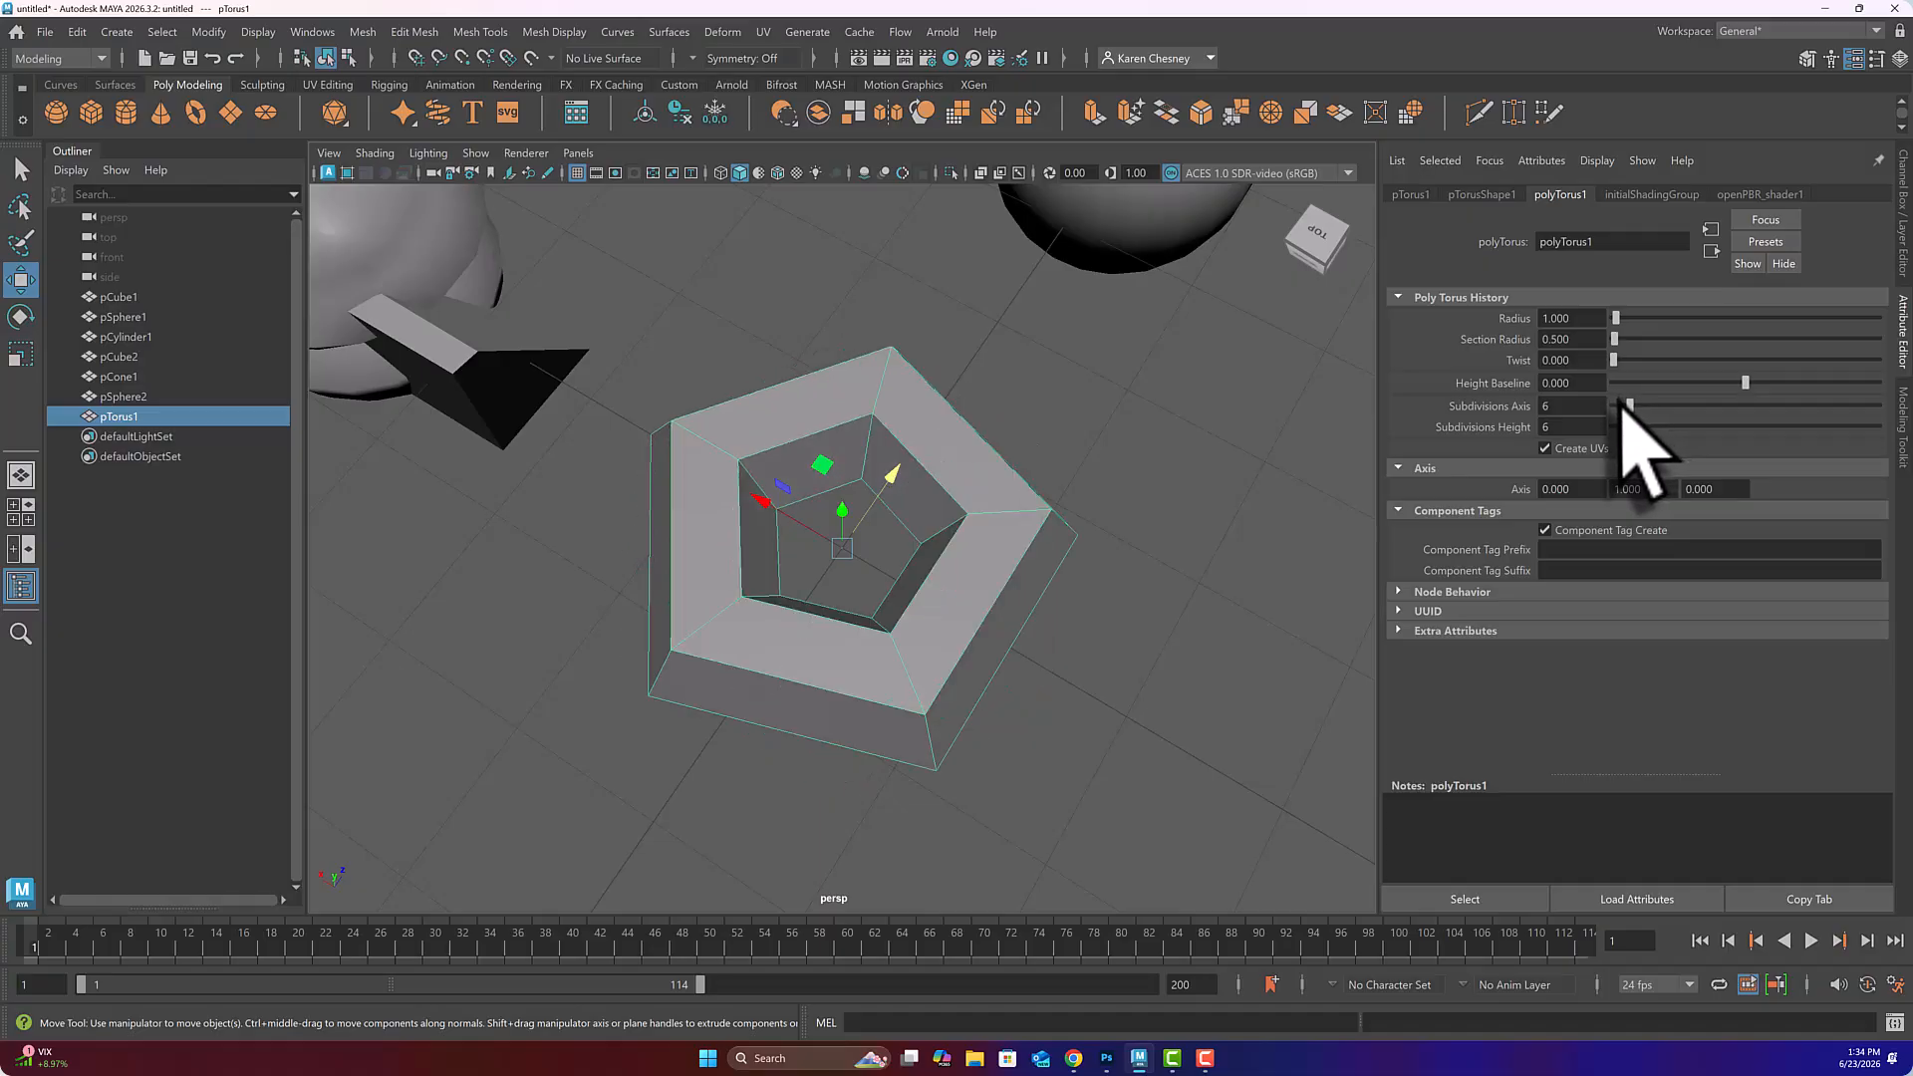
{"action": "left_click_drag", "start_coordinate": [1631, 423], "coordinate": [1638, 426]}
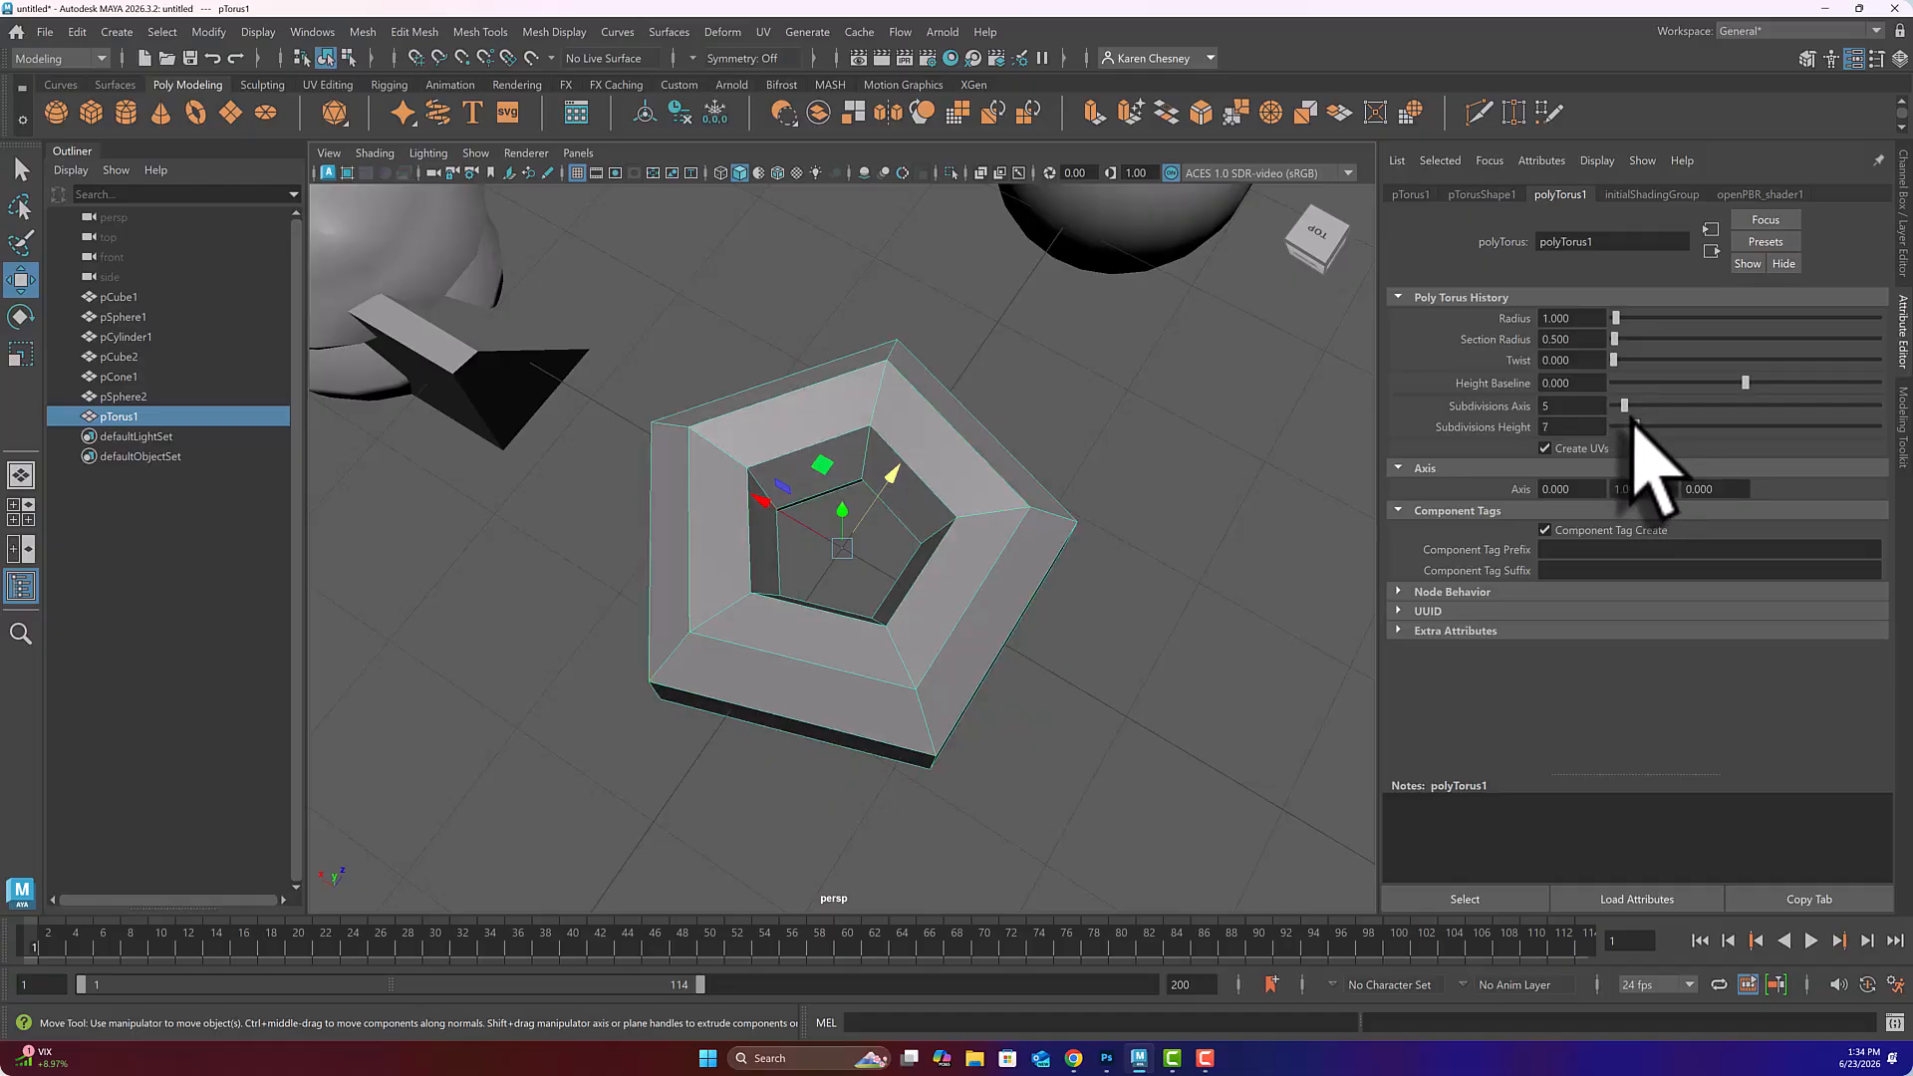
{"action": "mouse_move", "coordinate": [1259, 478]}
{"action": "left_mouse_down", "text": "alt"}
{"action": "mouse_move", "coordinate": [1243, 343]}
{"action": "mouse_move", "coordinate": [1231, 407]}
{"action": "mouse_move", "coordinate": [1129, 488]}
{"action": "mouse_move", "coordinate": [1177, 533]}
{"action": "mouse_move", "coordinate": [1281, 427]}
{"action": "mouse_move", "coordinate": [1289, 478]}
{"action": "mouse_move", "coordinate": [1235, 376]}
{"action": "mouse_move", "coordinate": [1190, 440]}
{"action": "mouse_move", "coordinate": [1268, 444]}
{"action": "mouse_move", "coordinate": [1238, 439]}
{"action": "mouse_move", "coordinate": [1238, 470]}
{"action": "mouse_move", "coordinate": [1244, 455]}
{"action": "left_mouse_up", "text": "alt"}
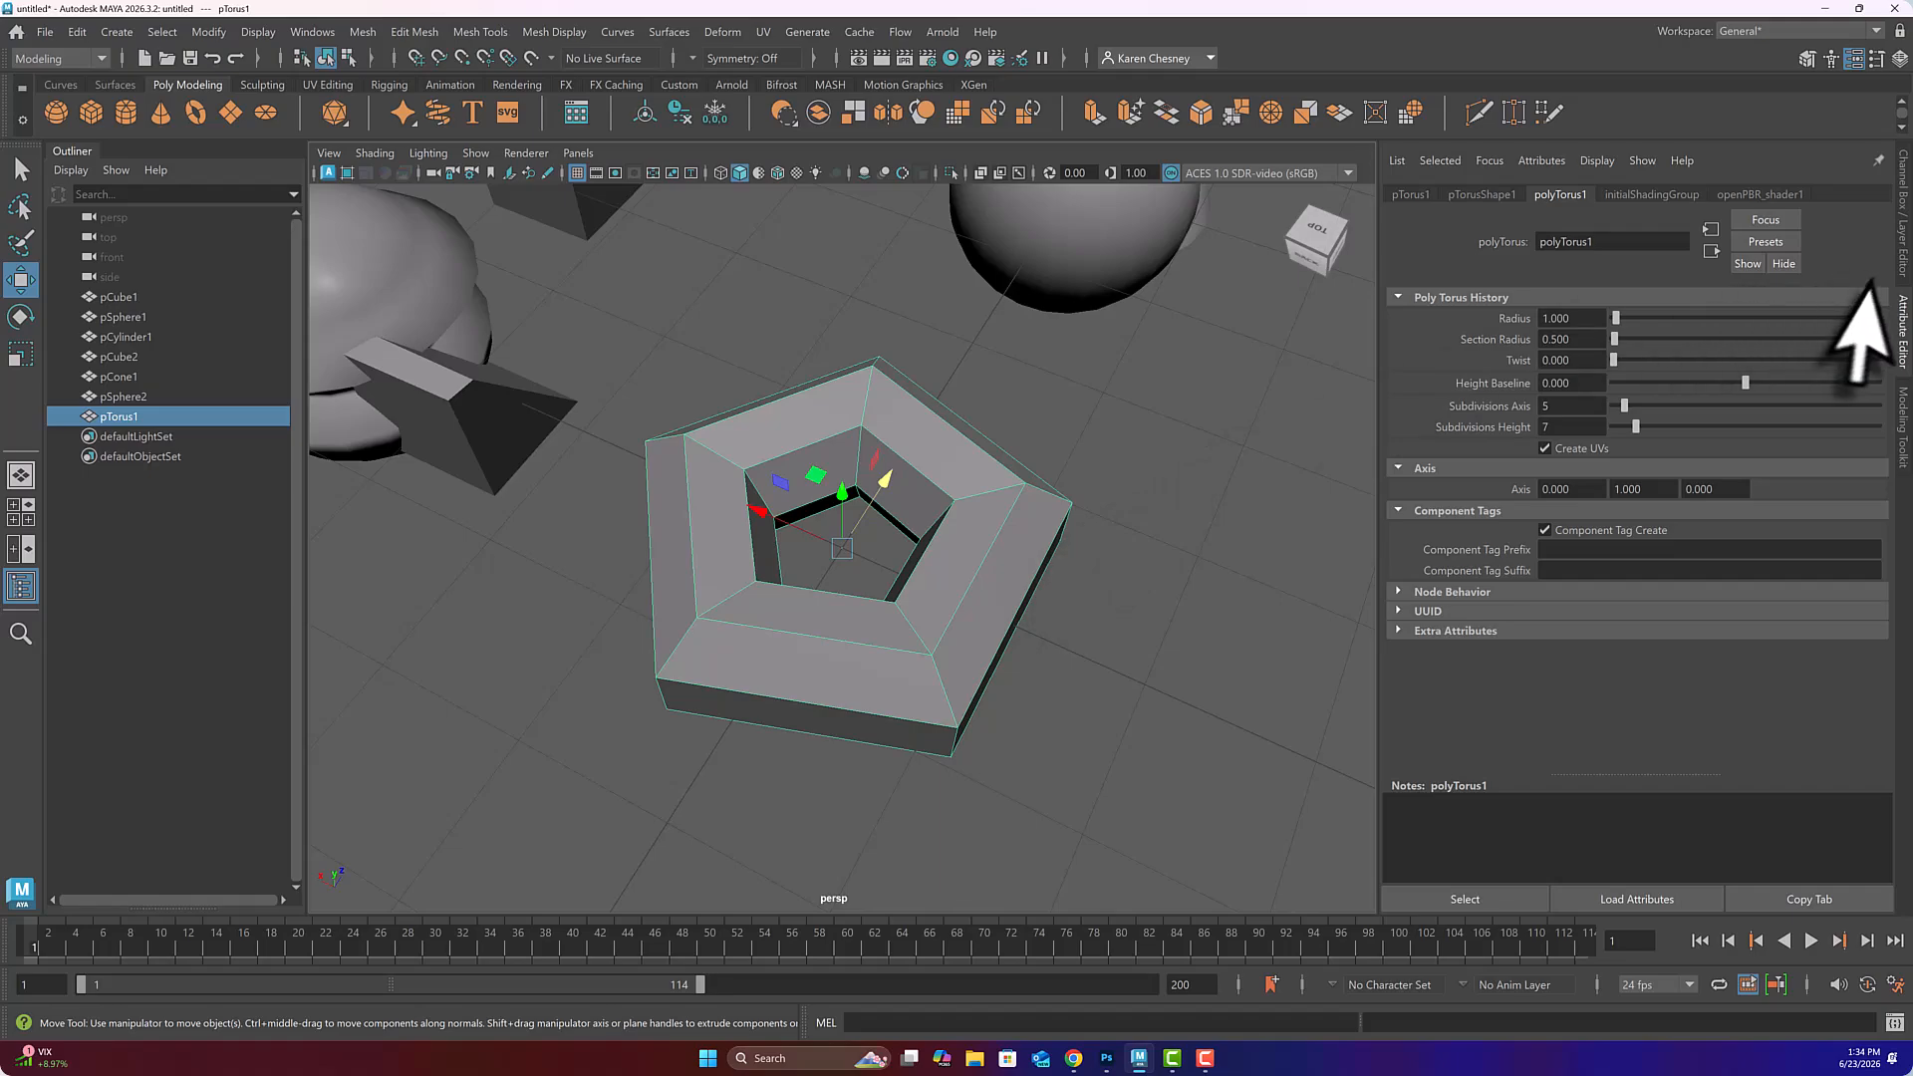
- Try a radius of 2.463, section radius of 0.387 and twist of 21.057 on the torus, and delete it
{"action": "left_click_drag", "start_coordinate": [1616, 315], "coordinate": [1631, 377]}
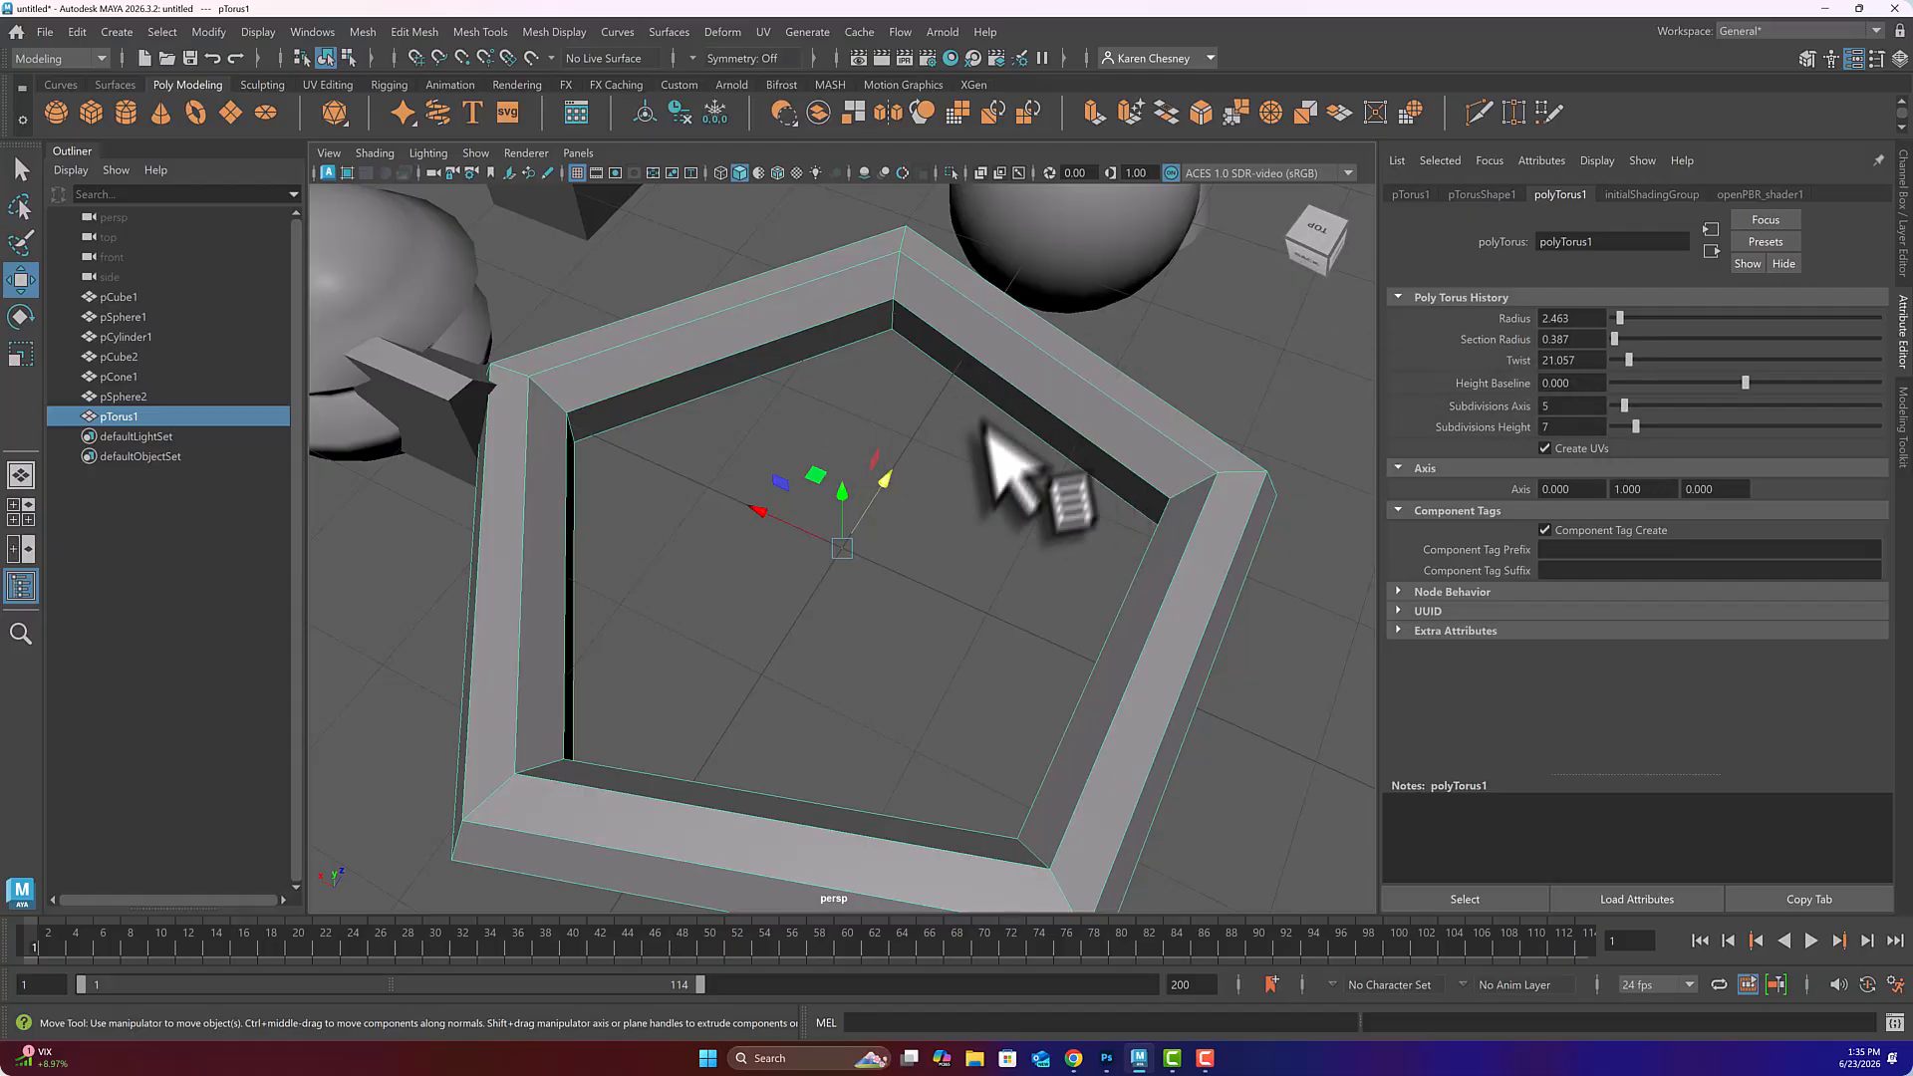
{"action": "key", "text": "Delete"}
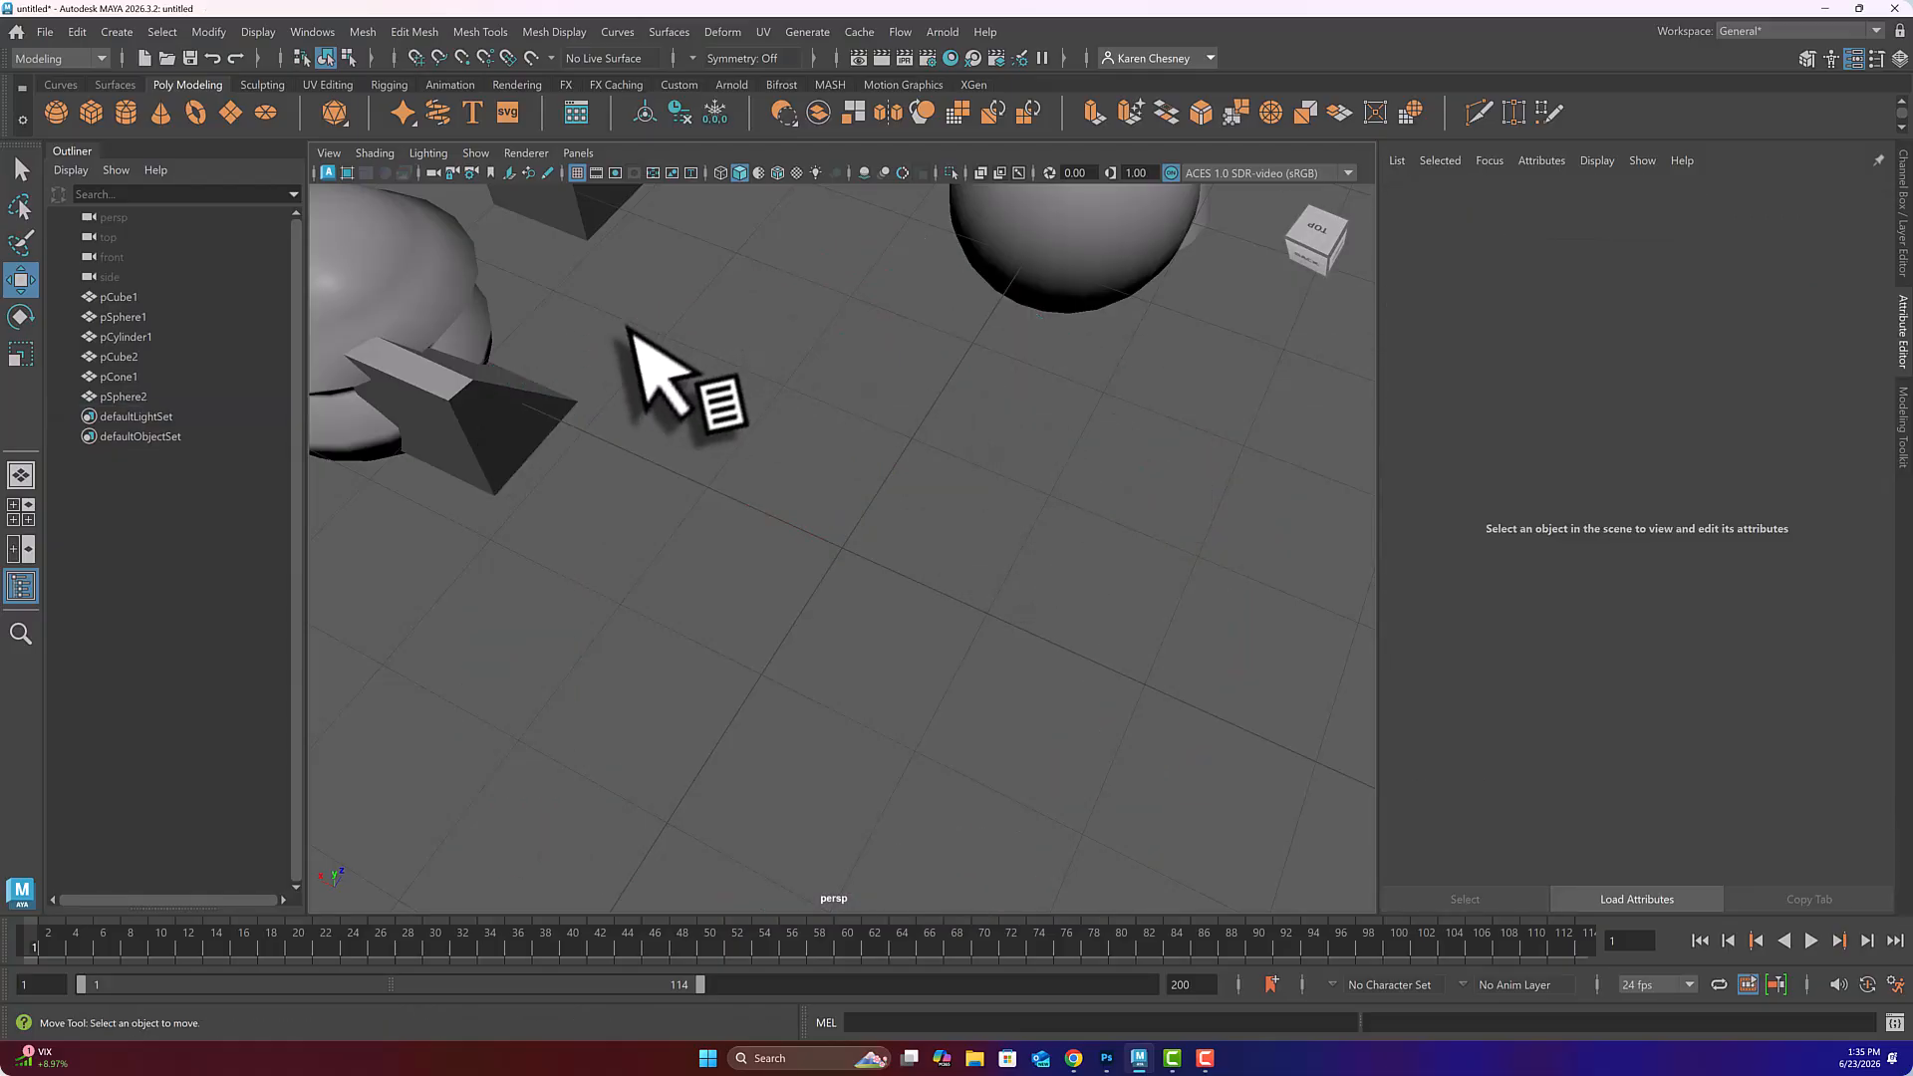
{"action": "left_click", "coordinate": [56, 112]}
{"action": "left_click", "coordinate": [1584, 194]}
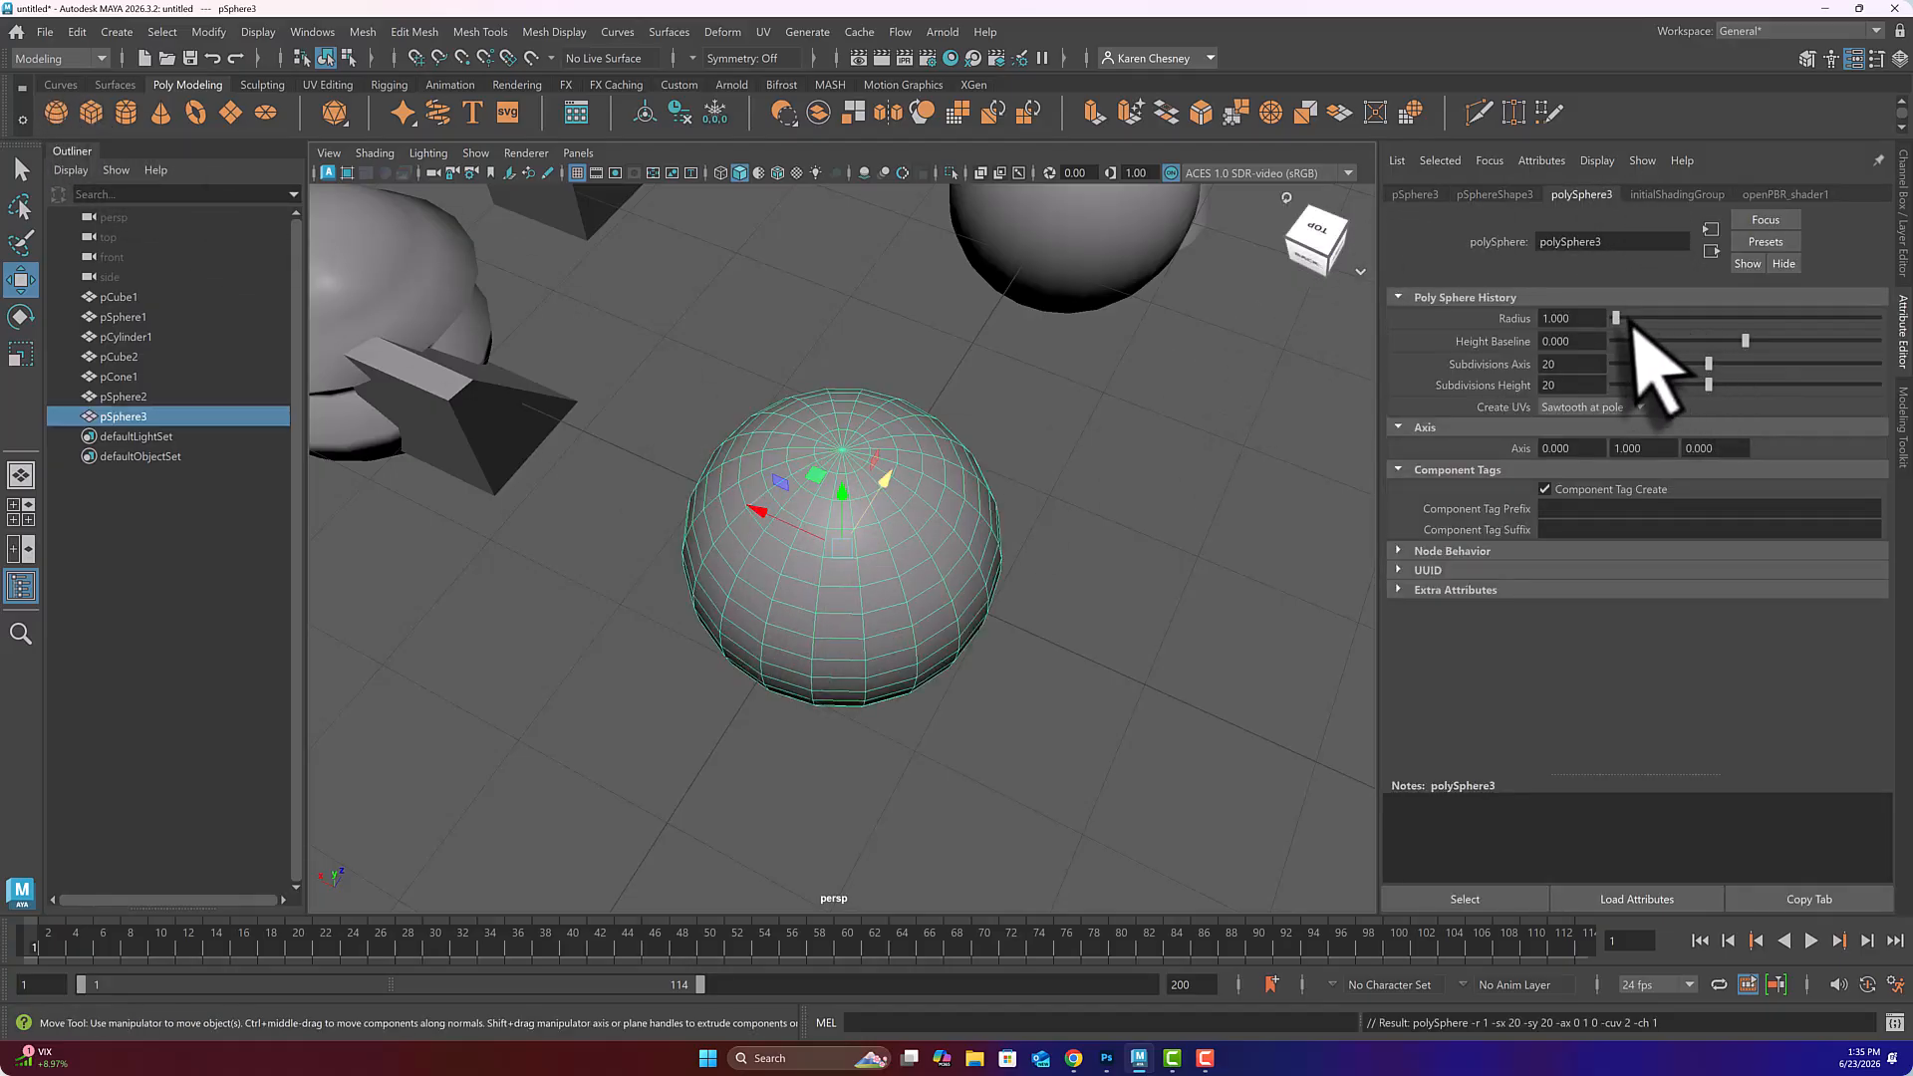
{"action": "left_click_drag", "start_coordinate": [1616, 315], "coordinate": [1616, 317]}
{"action": "key", "text": "Delete"}
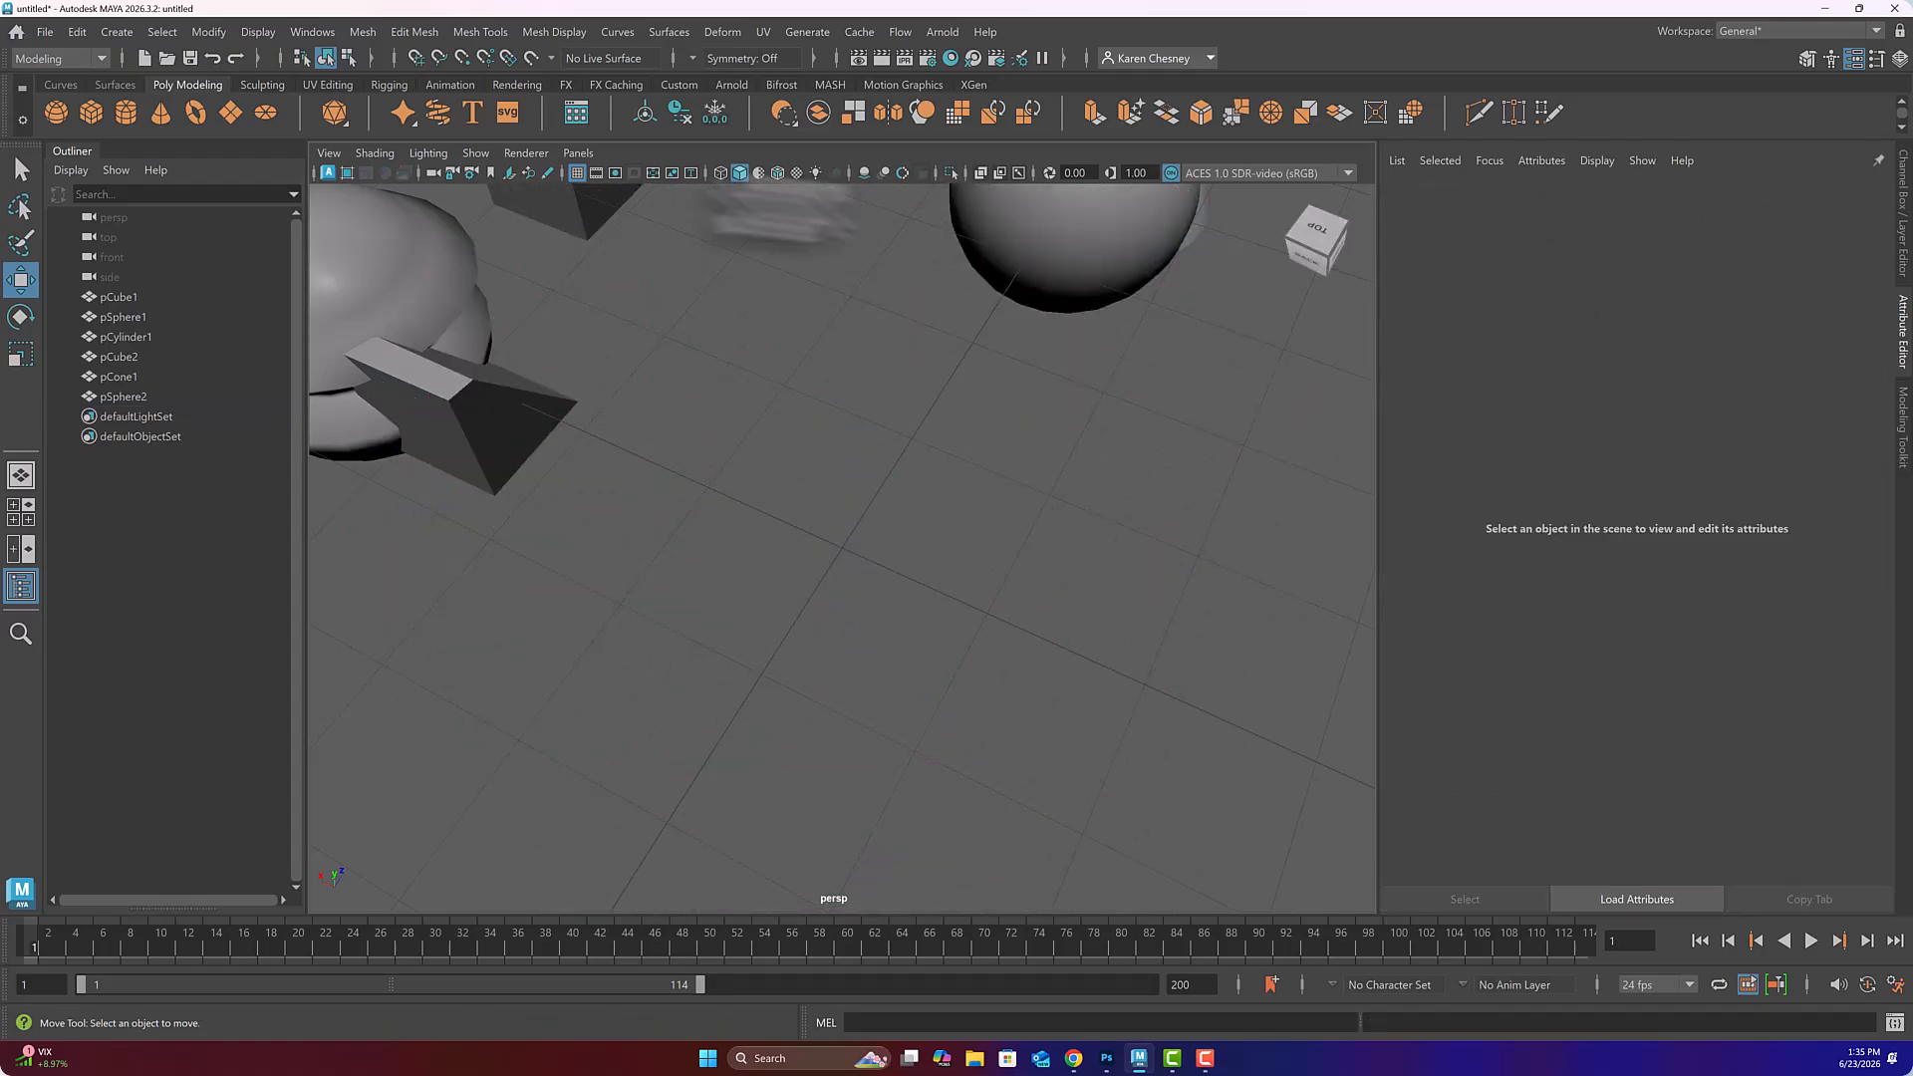
- Create a new polygon torus at the scene's center and set its axis subdivisions to 23
{"action": "left_click", "coordinate": [195, 112]}
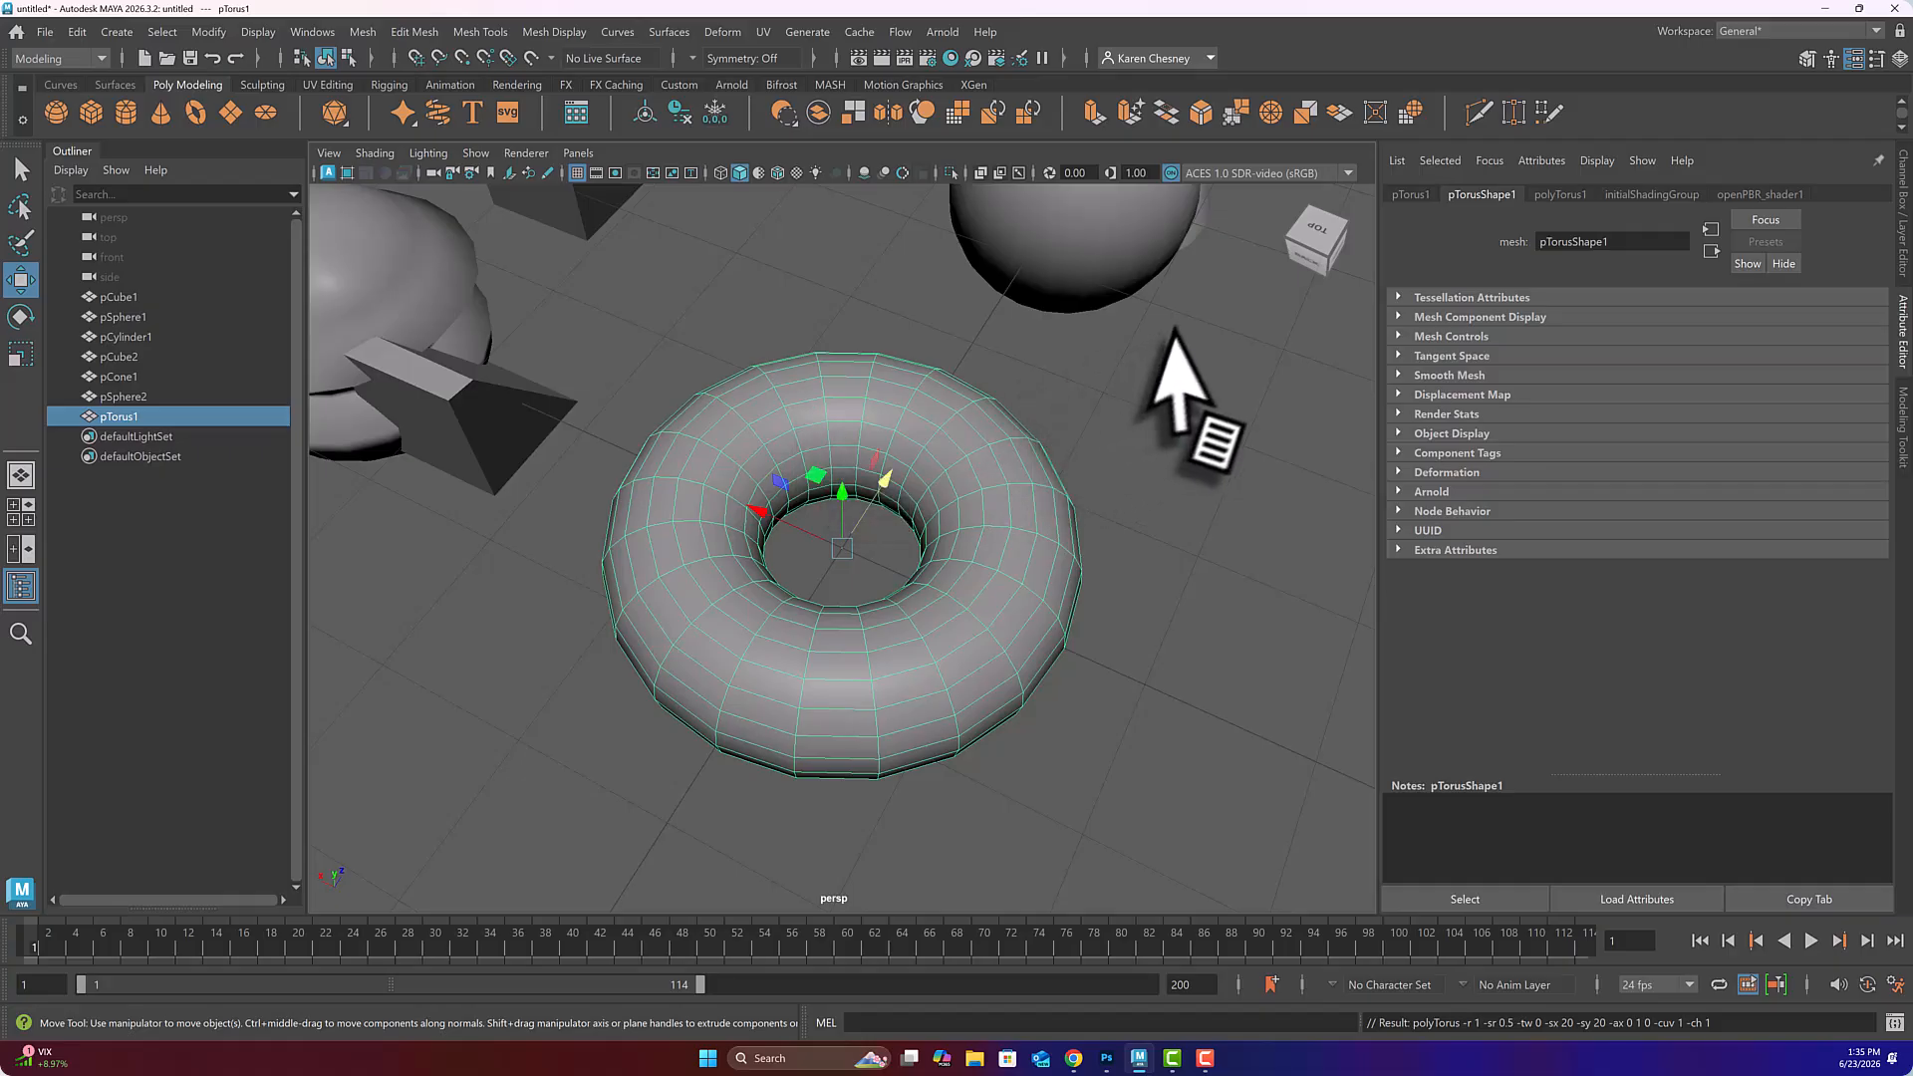
{"action": "left_click", "coordinate": [1547, 194]}
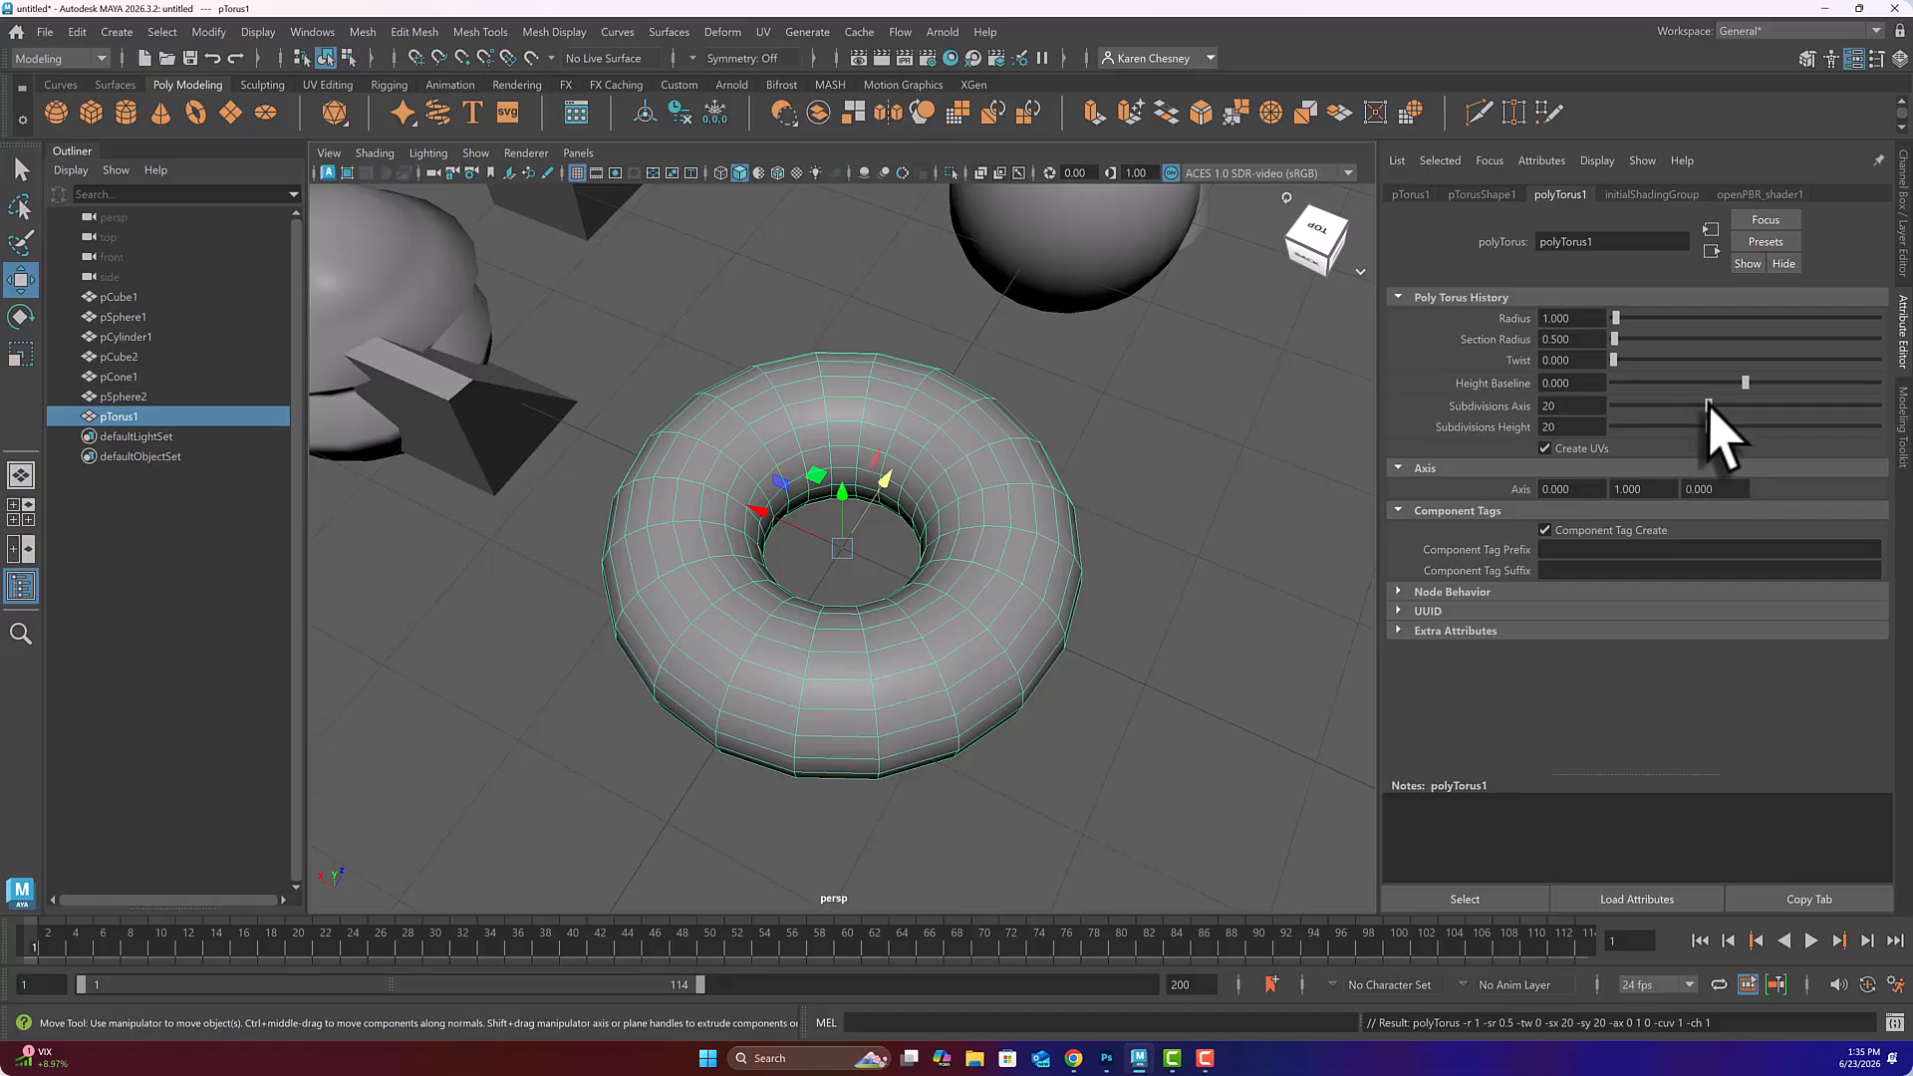
{"action": "mouse_move", "coordinate": [1709, 403]}
{"action": "left_mouse_down"}
{"action": "mouse_move", "coordinate": [1625, 418]}
{"action": "mouse_move", "coordinate": [1723, 402]}
{"action": "left_mouse_up"}
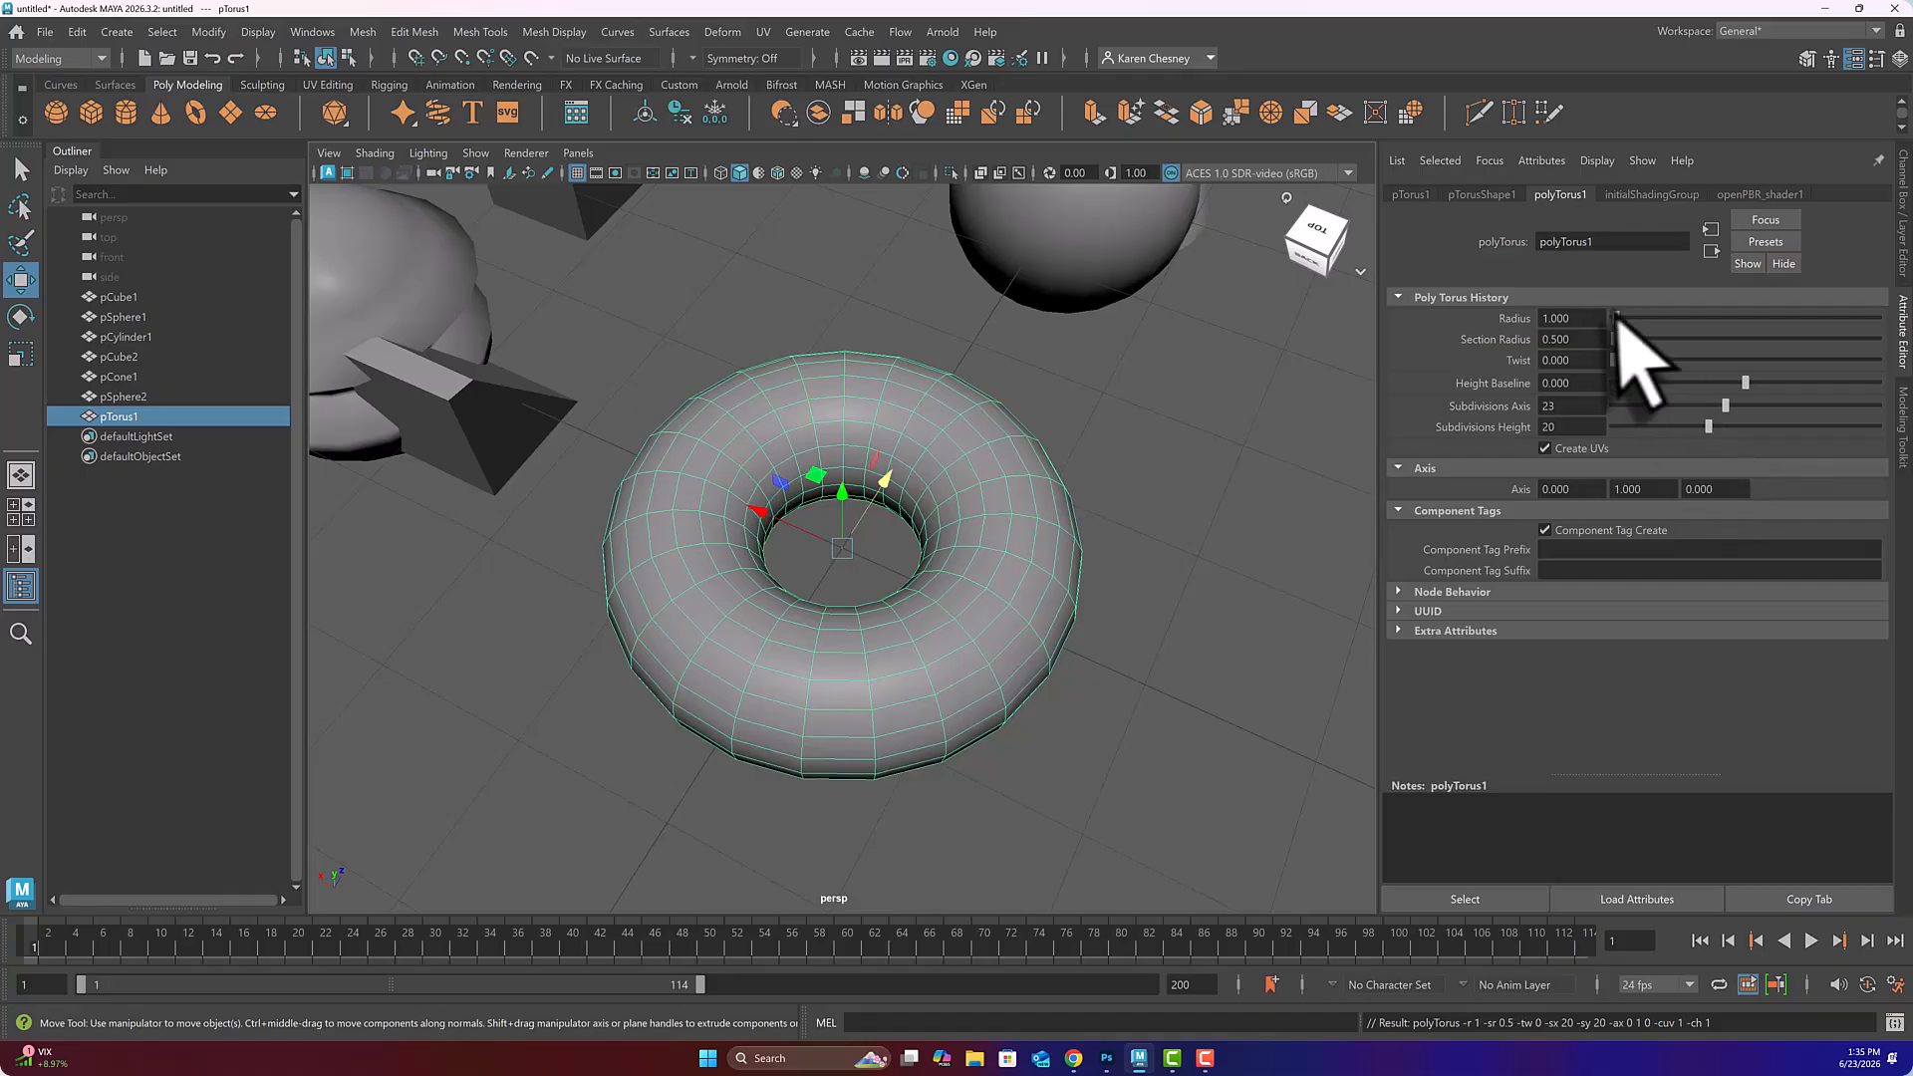
- Set the torus's radius to about 0.953 and its section radius to 0.2
{"action": "left_click_drag", "start_coordinate": [1614, 313], "coordinate": [1615, 314]}
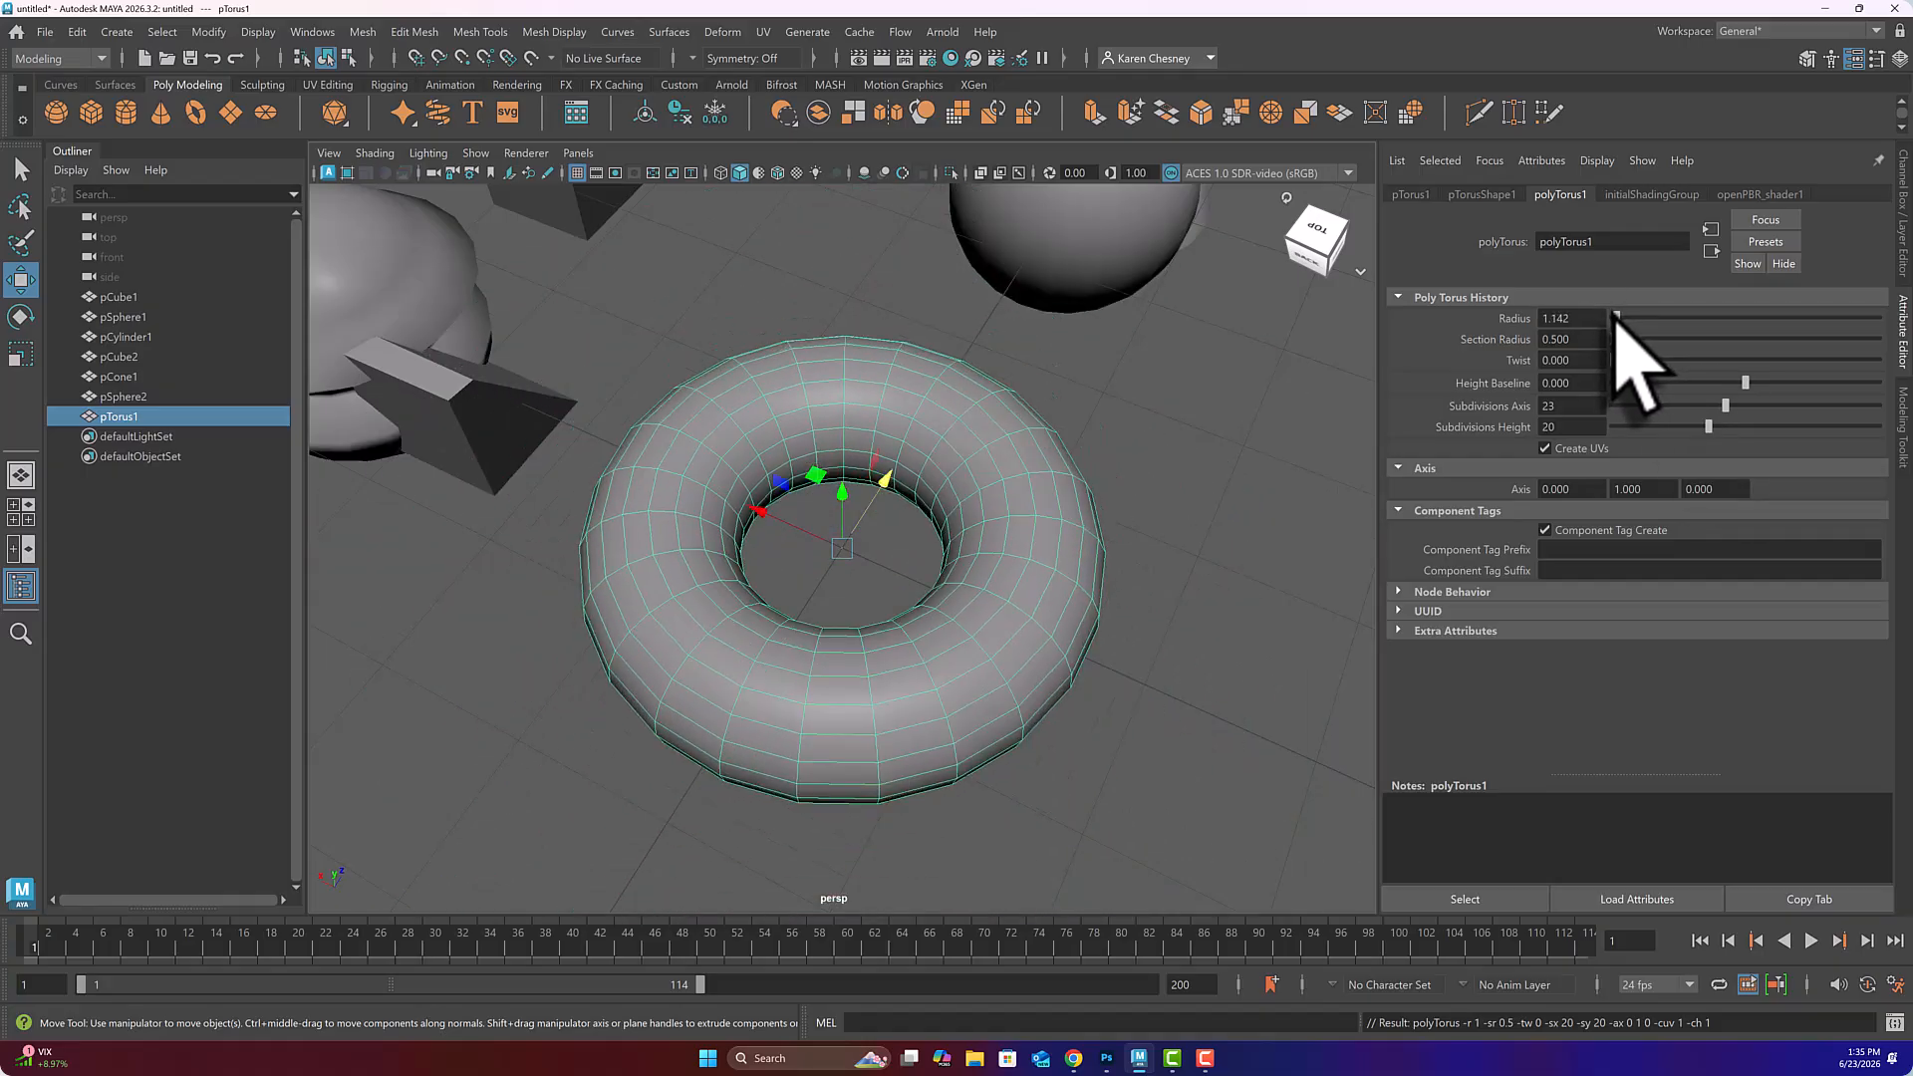
{"action": "left_click_drag", "start_coordinate": [1615, 314], "coordinate": [1615, 318]}
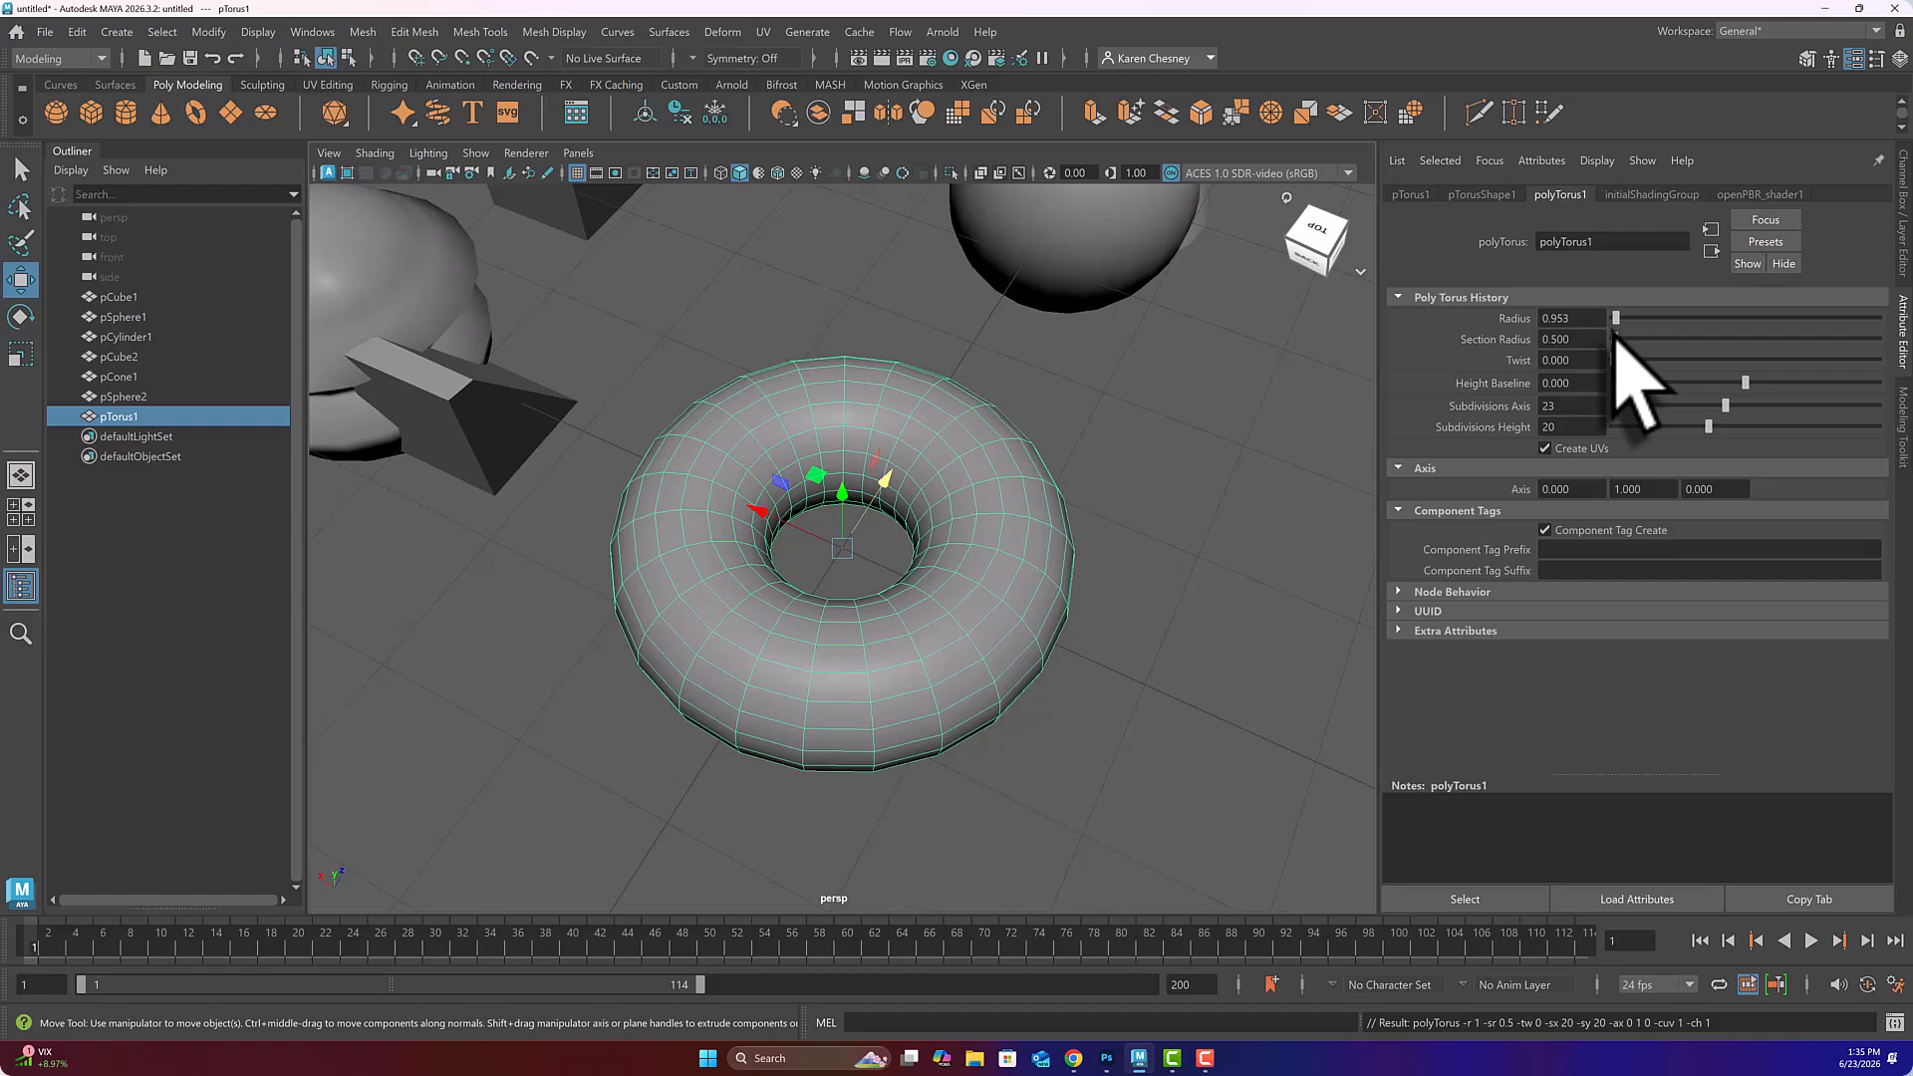
{"action": "left_click_drag", "start_coordinate": [1615, 339], "coordinate": [1616, 339]}
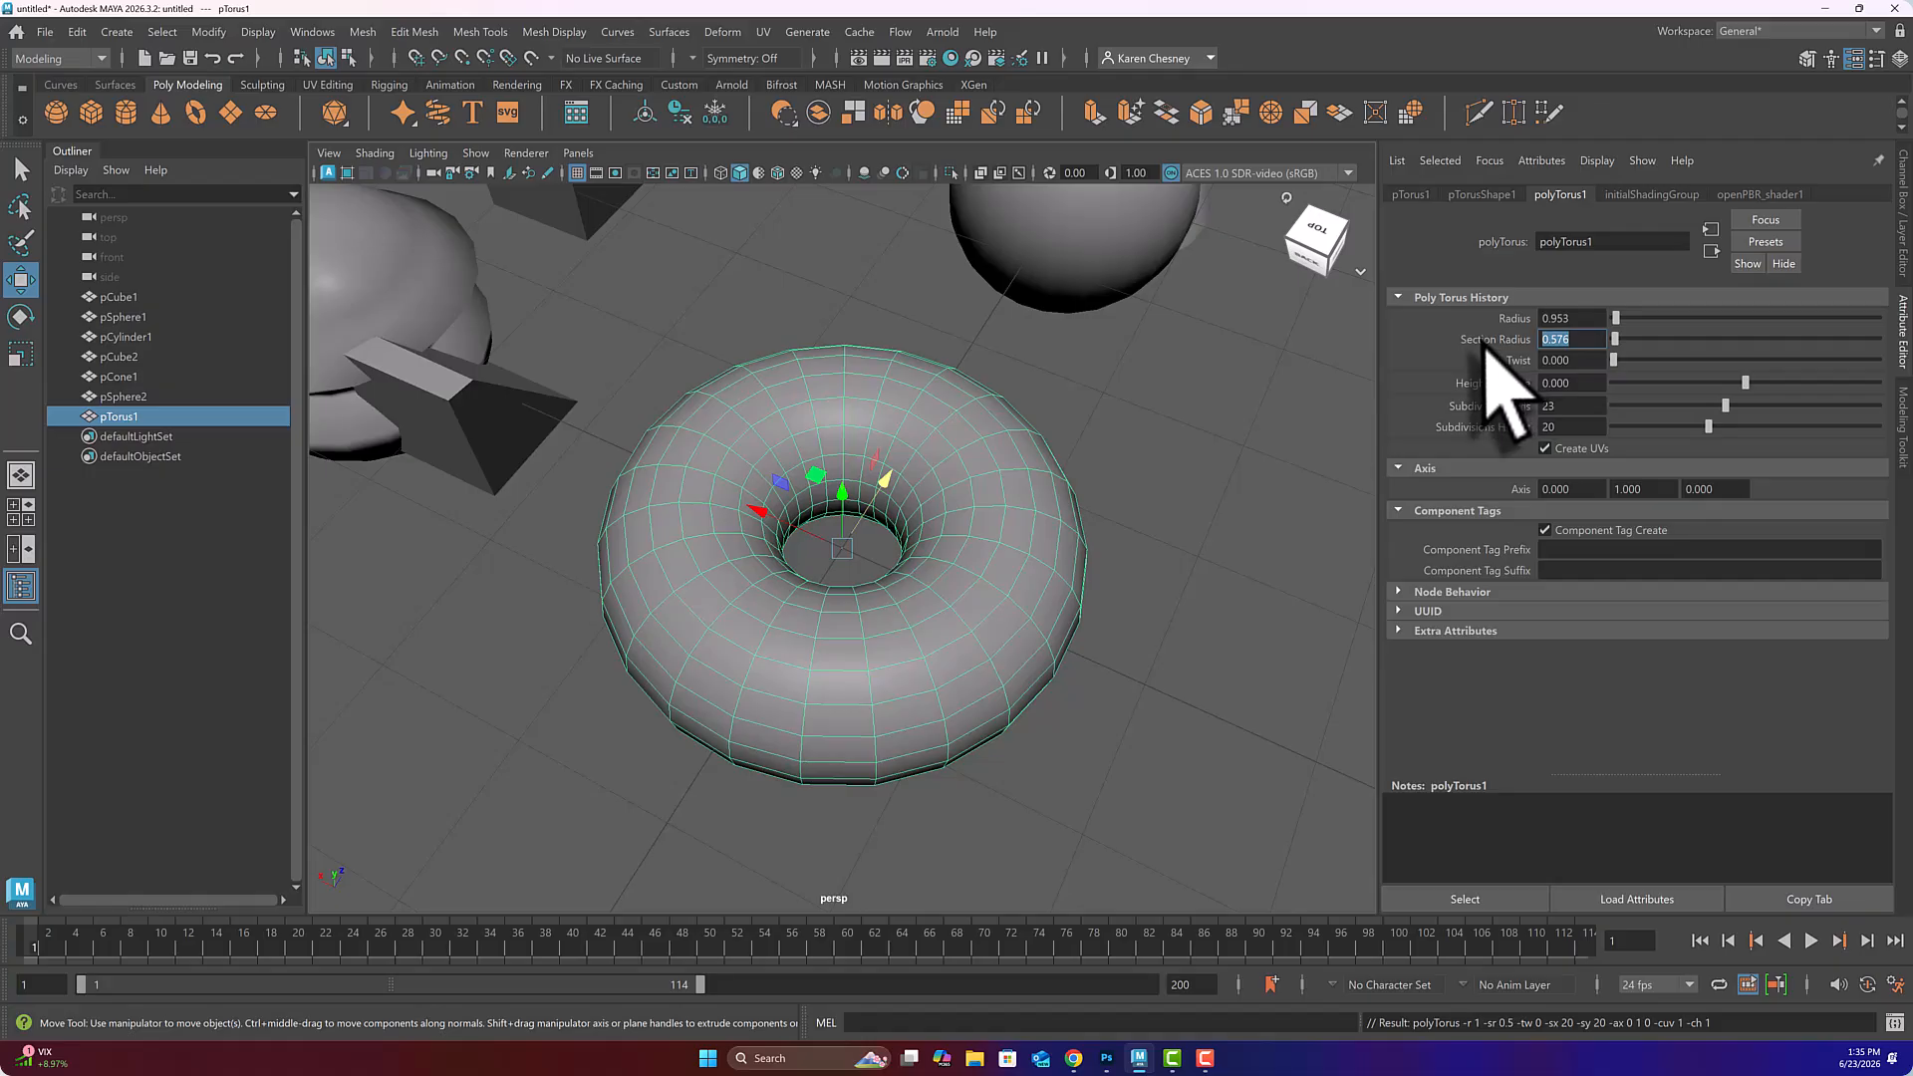
{"action": "key", "text": "Return"}
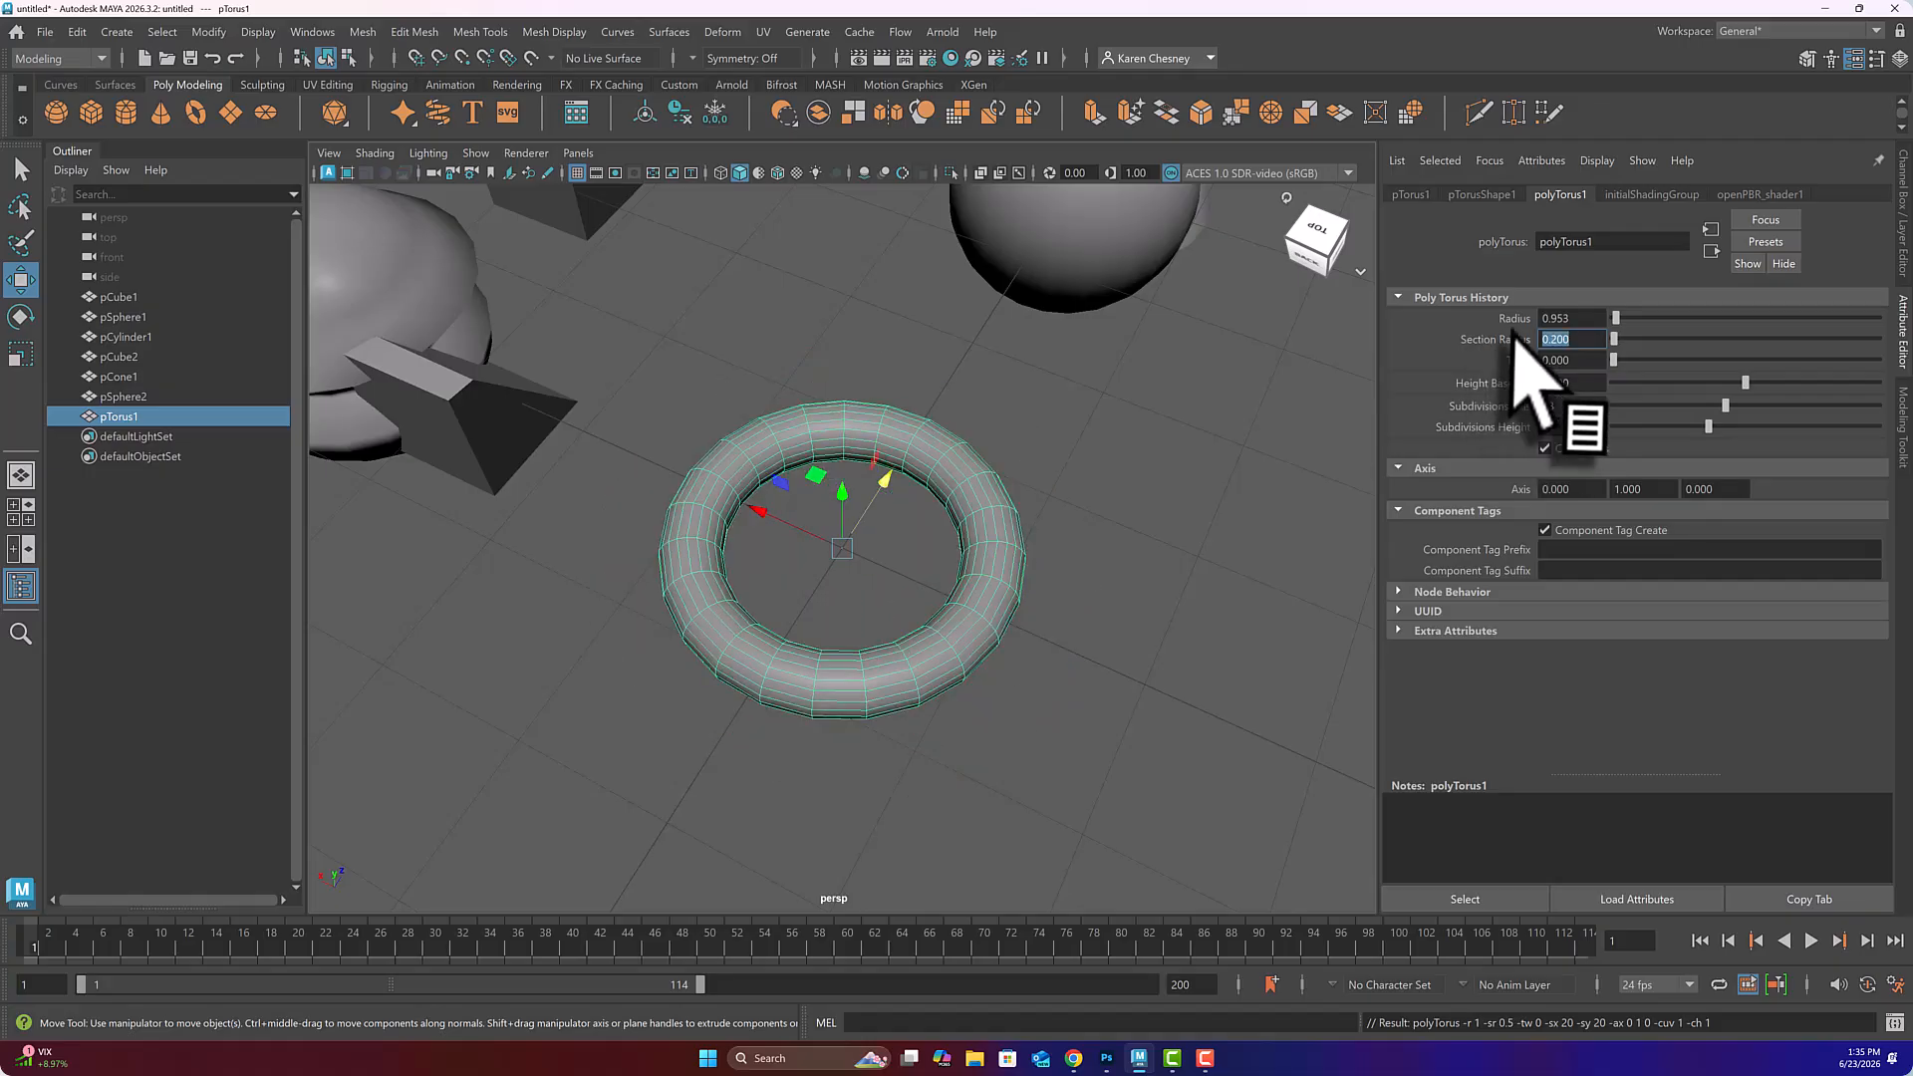
- Scale the torus up uniformly by about 24.6 so that it encircles all the other objects
{"action": "left_click_drag", "start_coordinate": [1136, 563], "coordinate": [907, 519], "text": "alt"}
{"action": "right_click_drag", "start_coordinate": [957, 543], "coordinate": [763, 508], "text": "alt"}
{"action": "left_click_drag", "start_coordinate": [762, 508], "coordinate": [1506, 448], "text": "alt"}
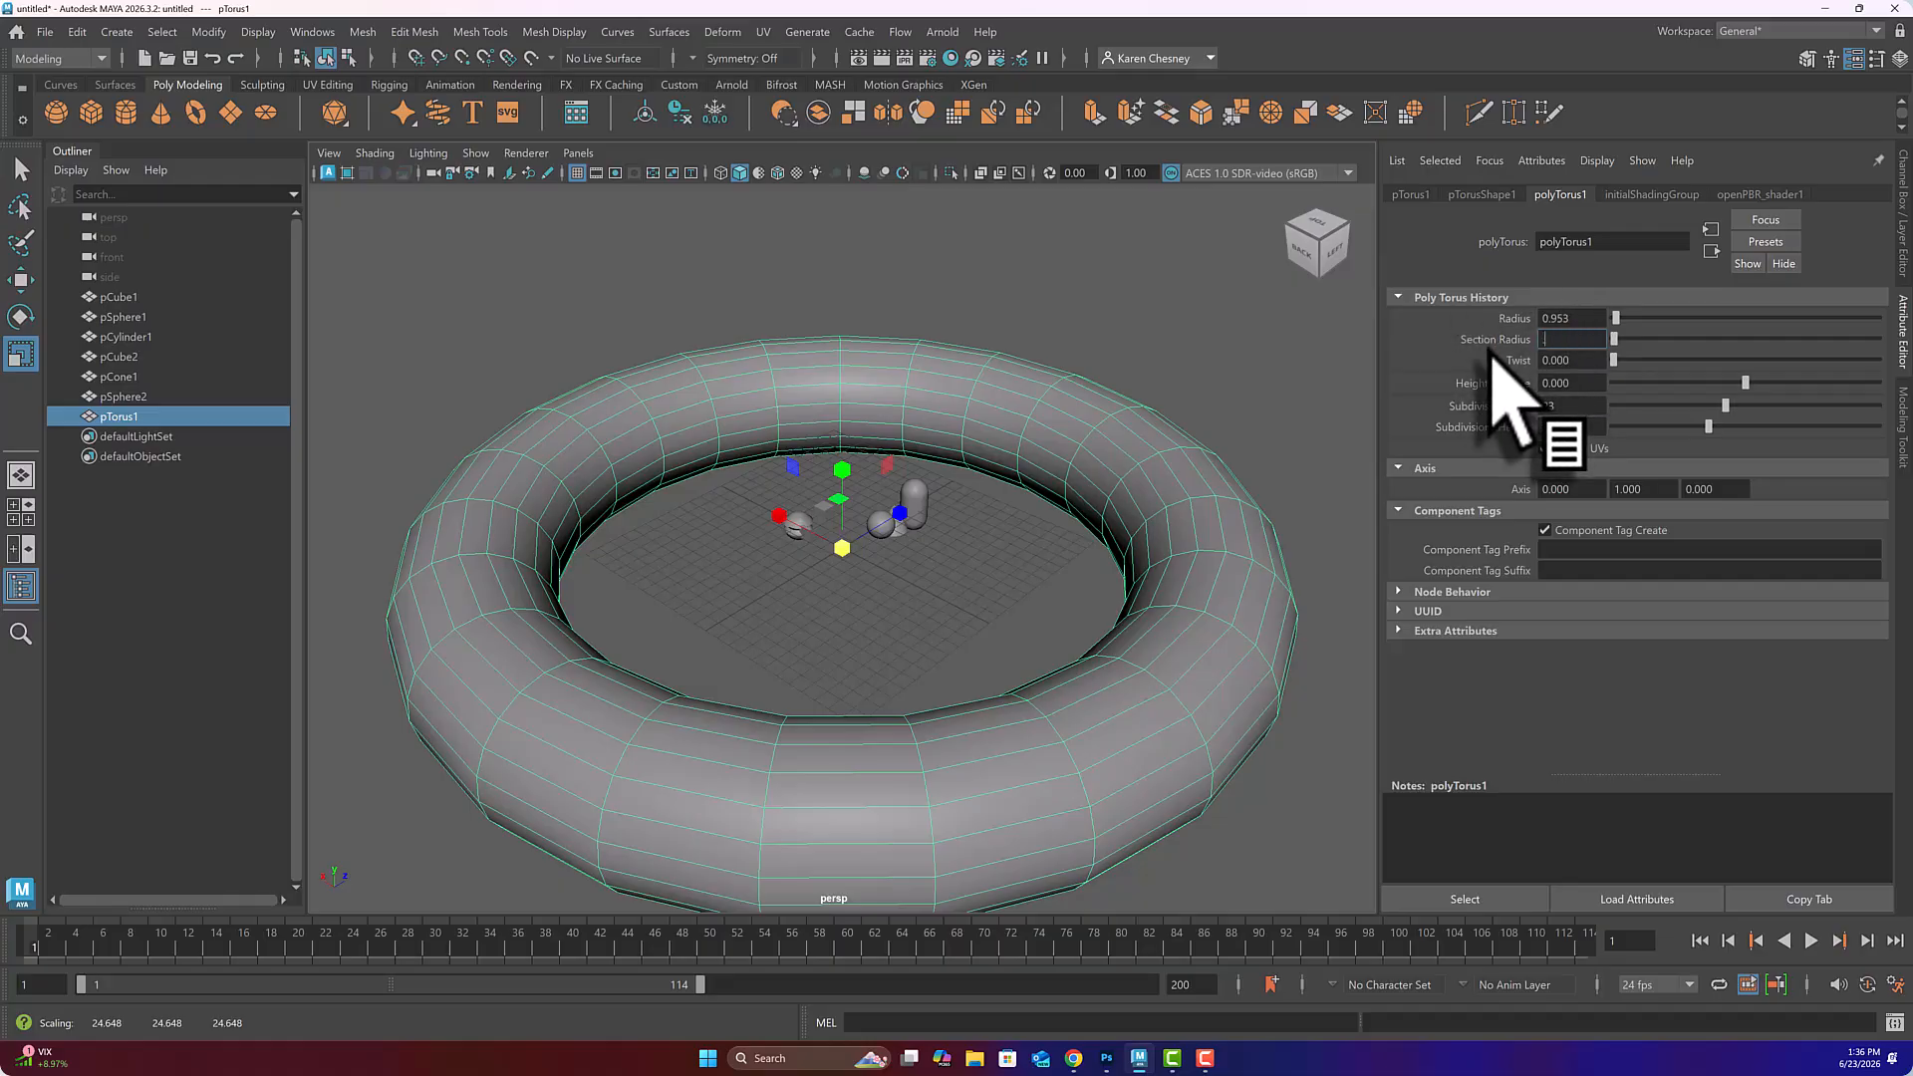
- Thin the enlarged torus to a section radius of 0.02 and smooth it with 50 axis subdivisions
{"action": "type", "text": "0.02"}
{"action": "key", "text": "Return"}
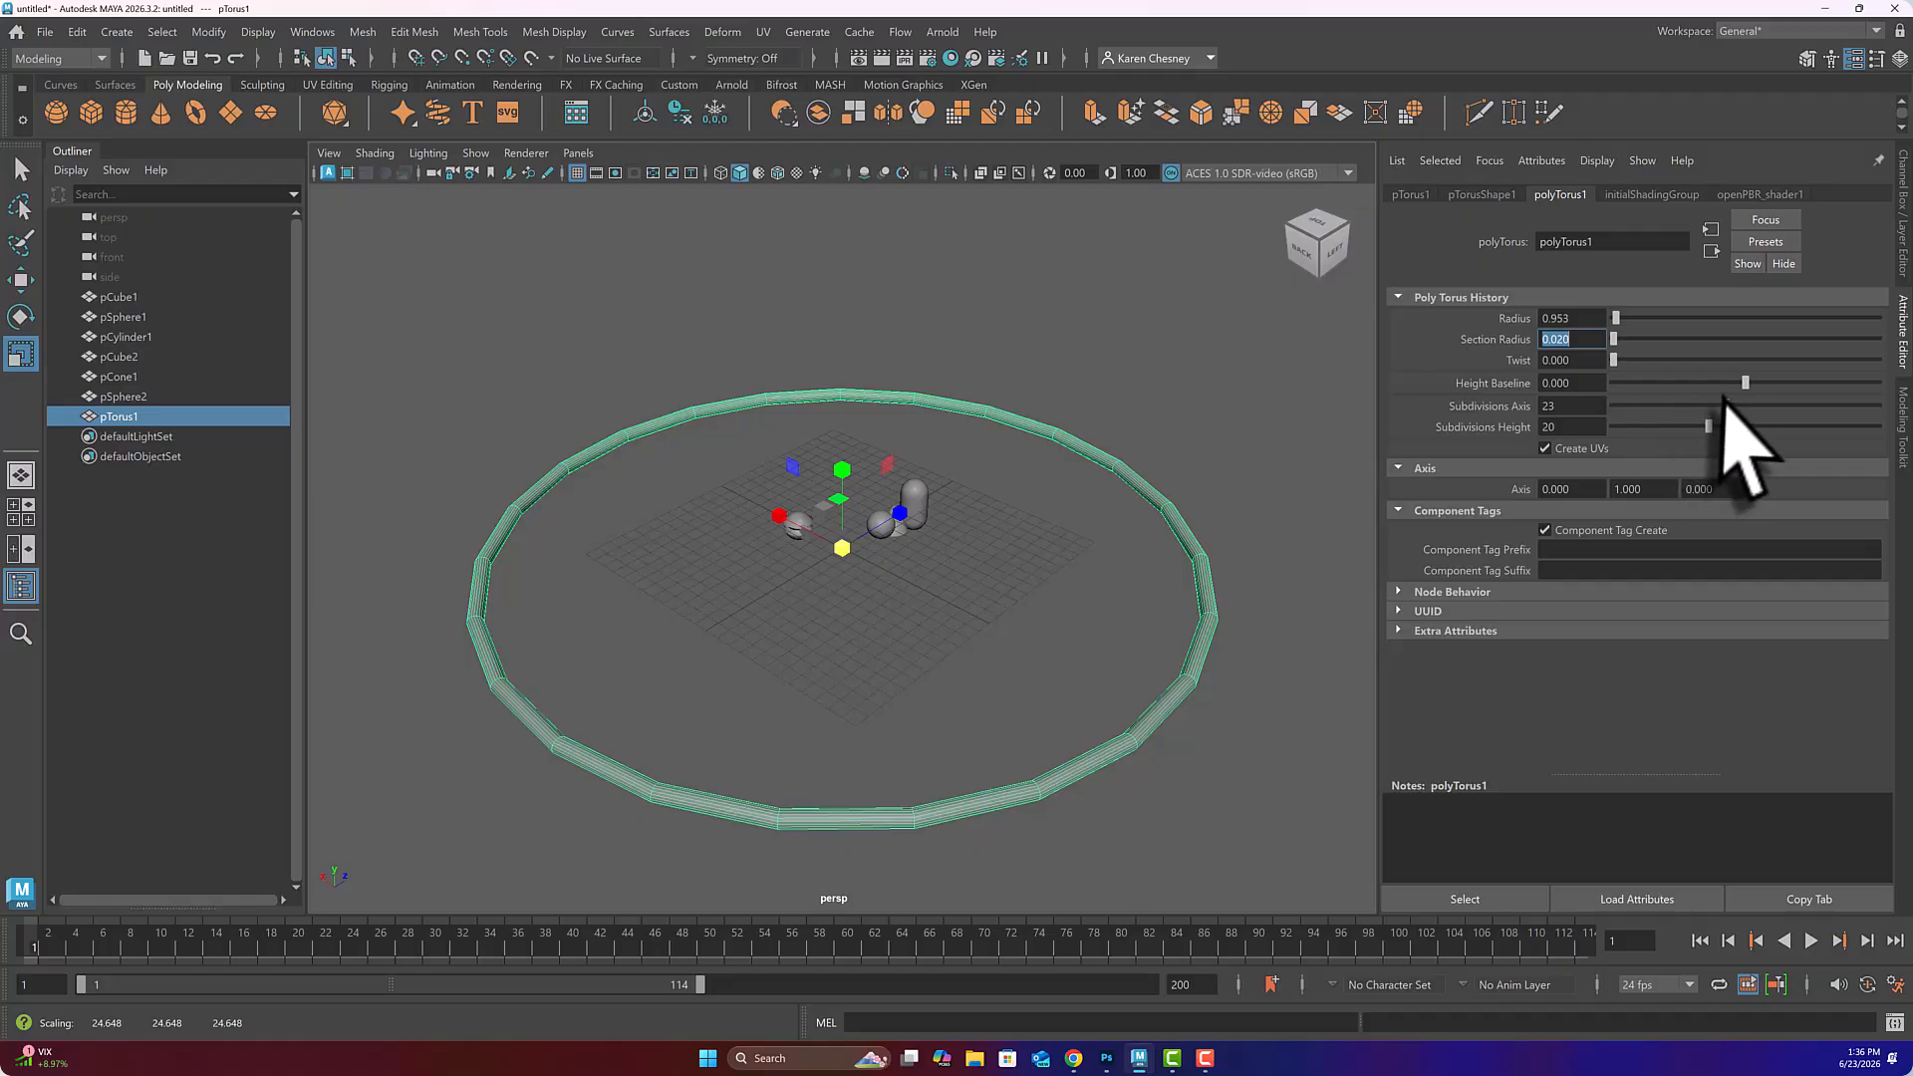
{"action": "left_click_drag", "start_coordinate": [1726, 405], "coordinate": [1783, 406]}
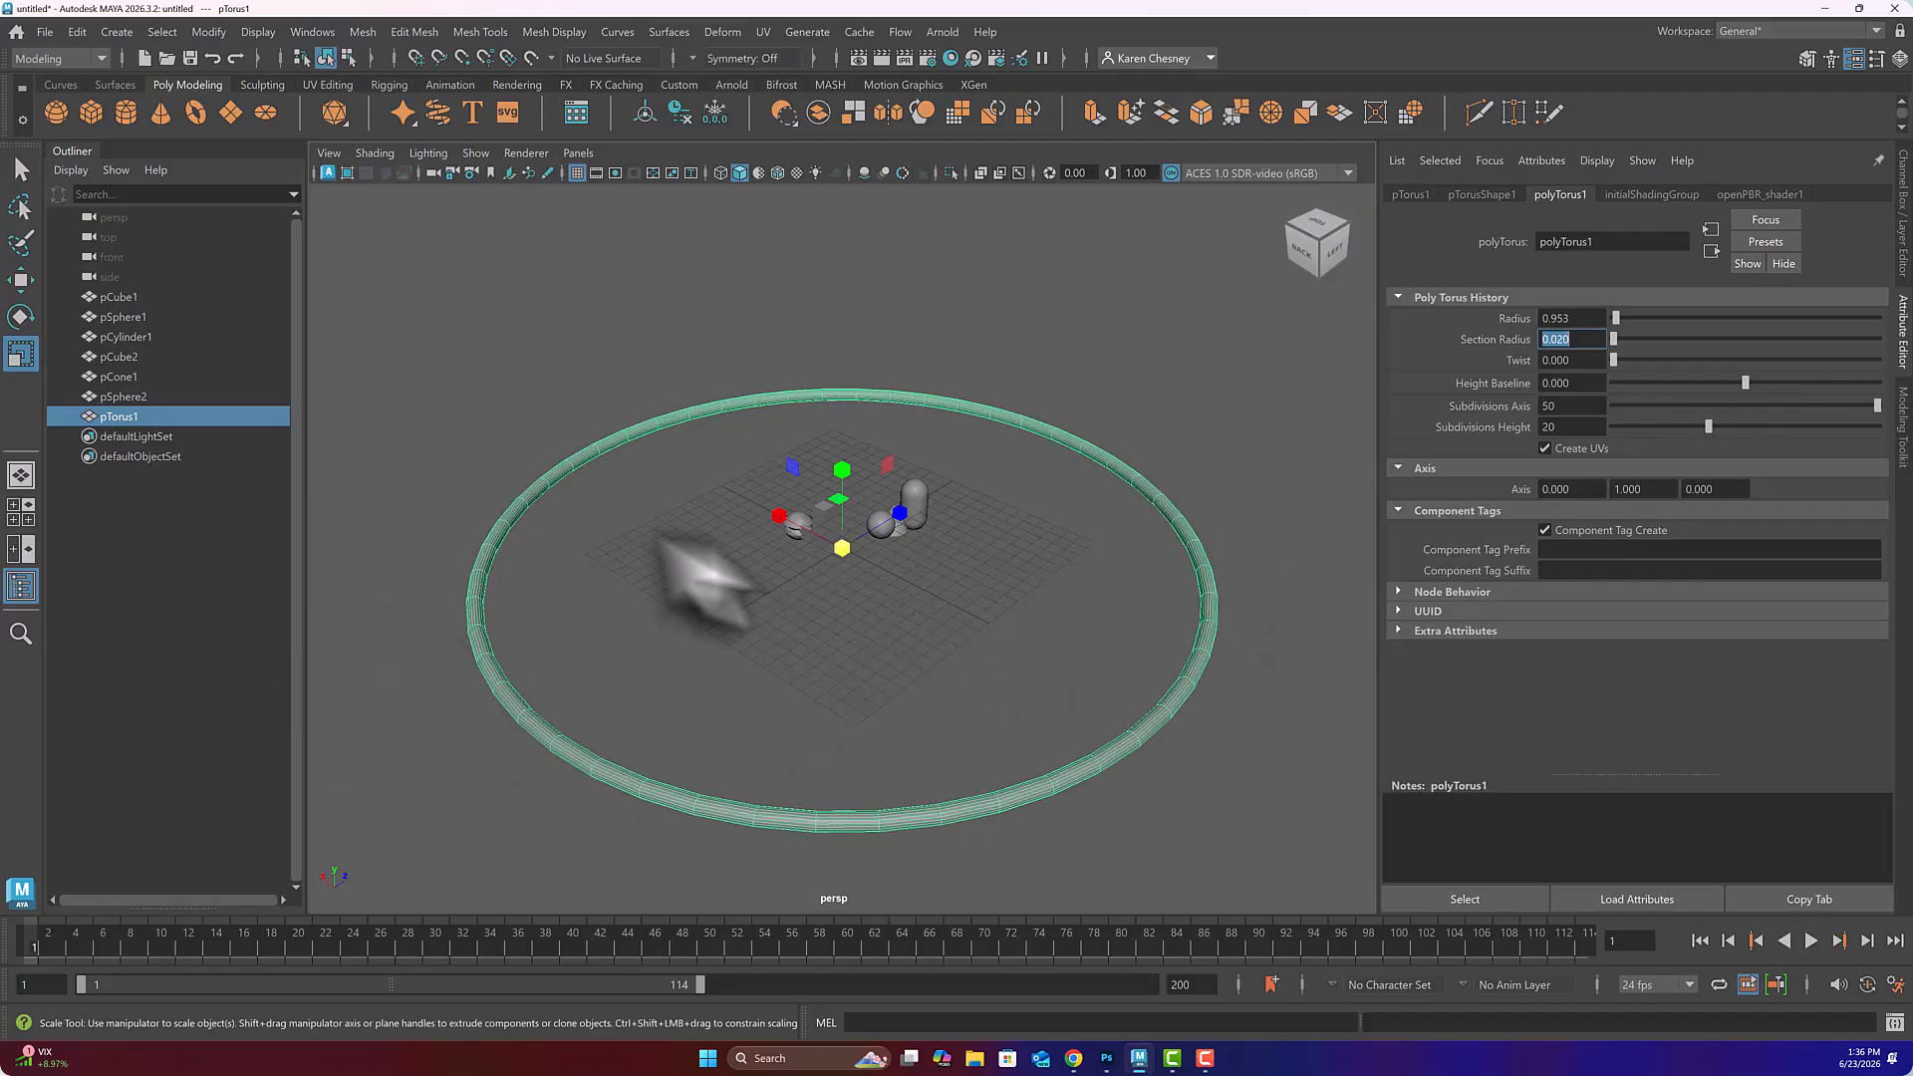
- Create a second polygon torus at the scene's center and scale it up uniformly to about 7.14
{"action": "mouse_move", "coordinate": [769, 687]}
{"action": "left_mouse_down", "text": "alt"}
{"action": "mouse_move", "coordinate": [760, 749]}
{"action": "mouse_move", "coordinate": [754, 677]}
{"action": "left_mouse_up", "text": "alt"}
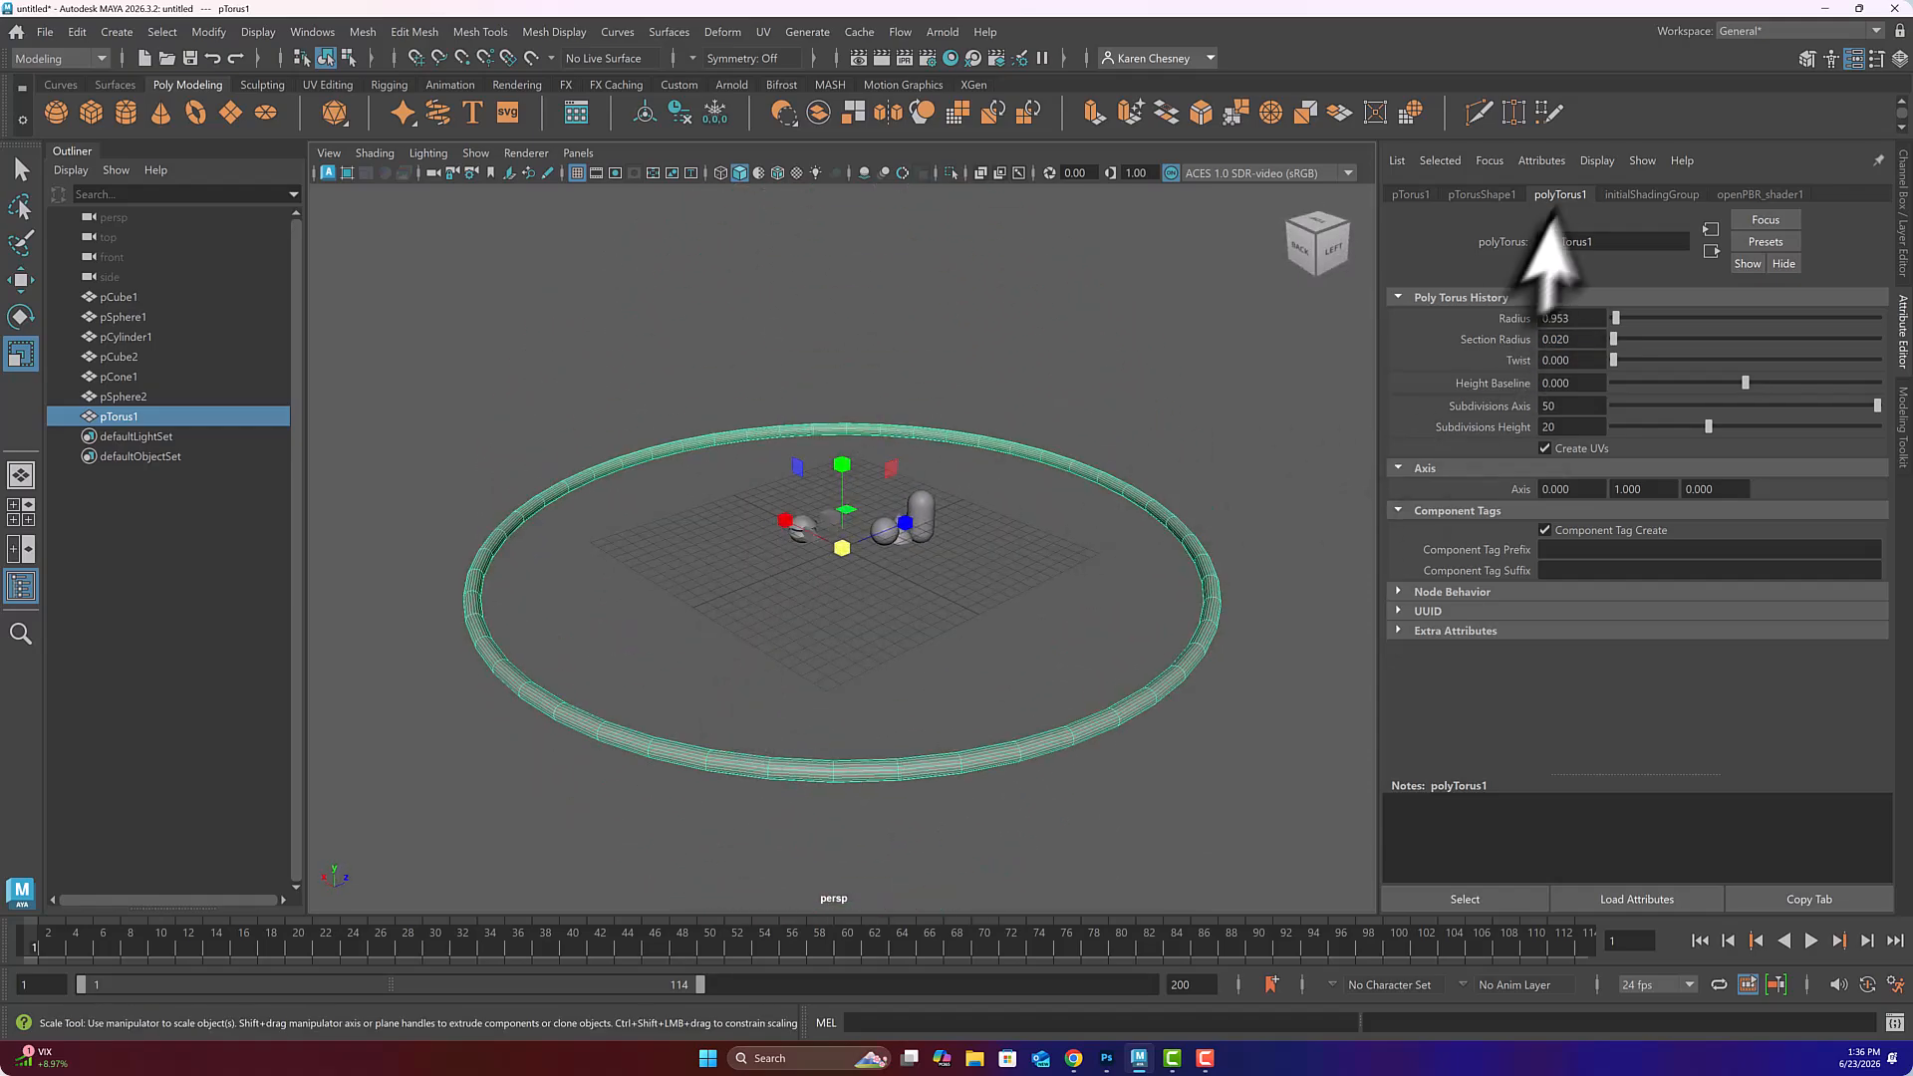
{"action": "middle_click_drag", "start_coordinate": [1577, 254], "coordinate": [926, 454]}
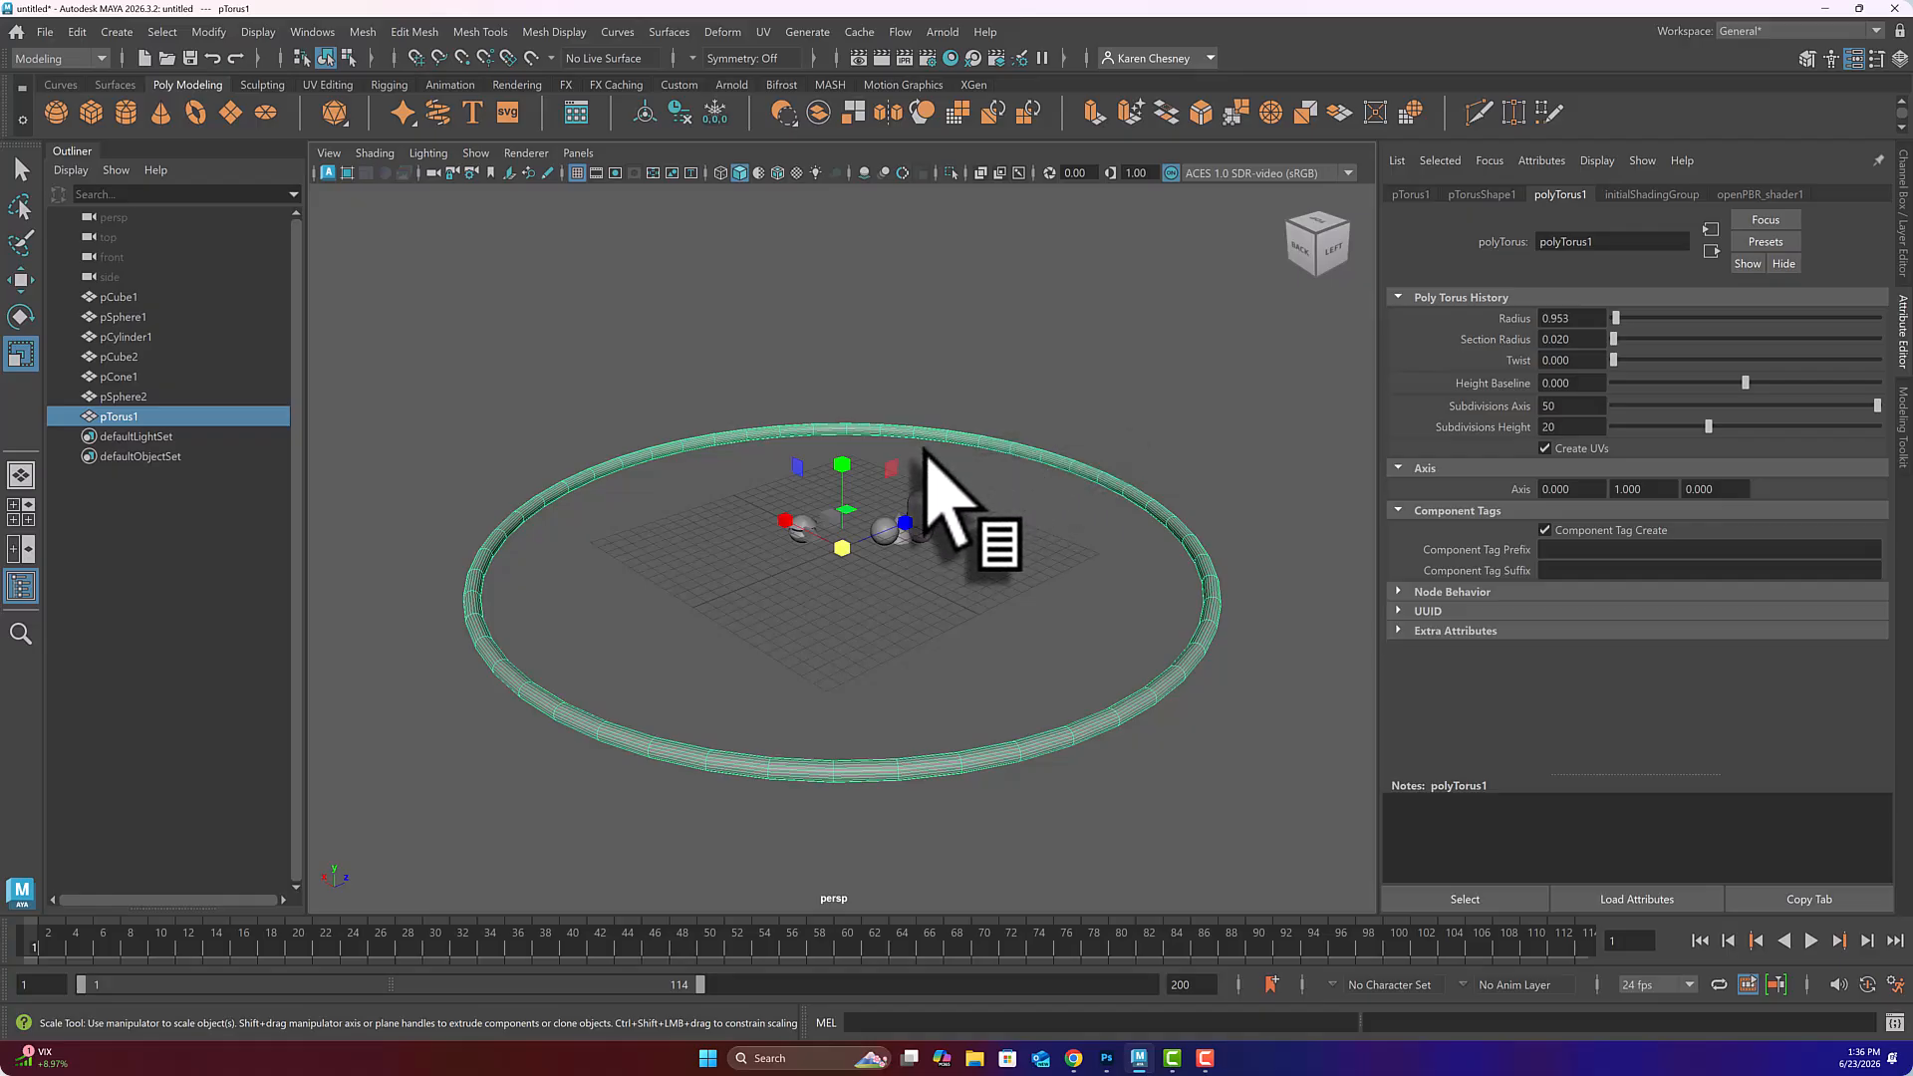
{"action": "middle_click_drag", "start_coordinate": [926, 453], "coordinate": [154, 162]}
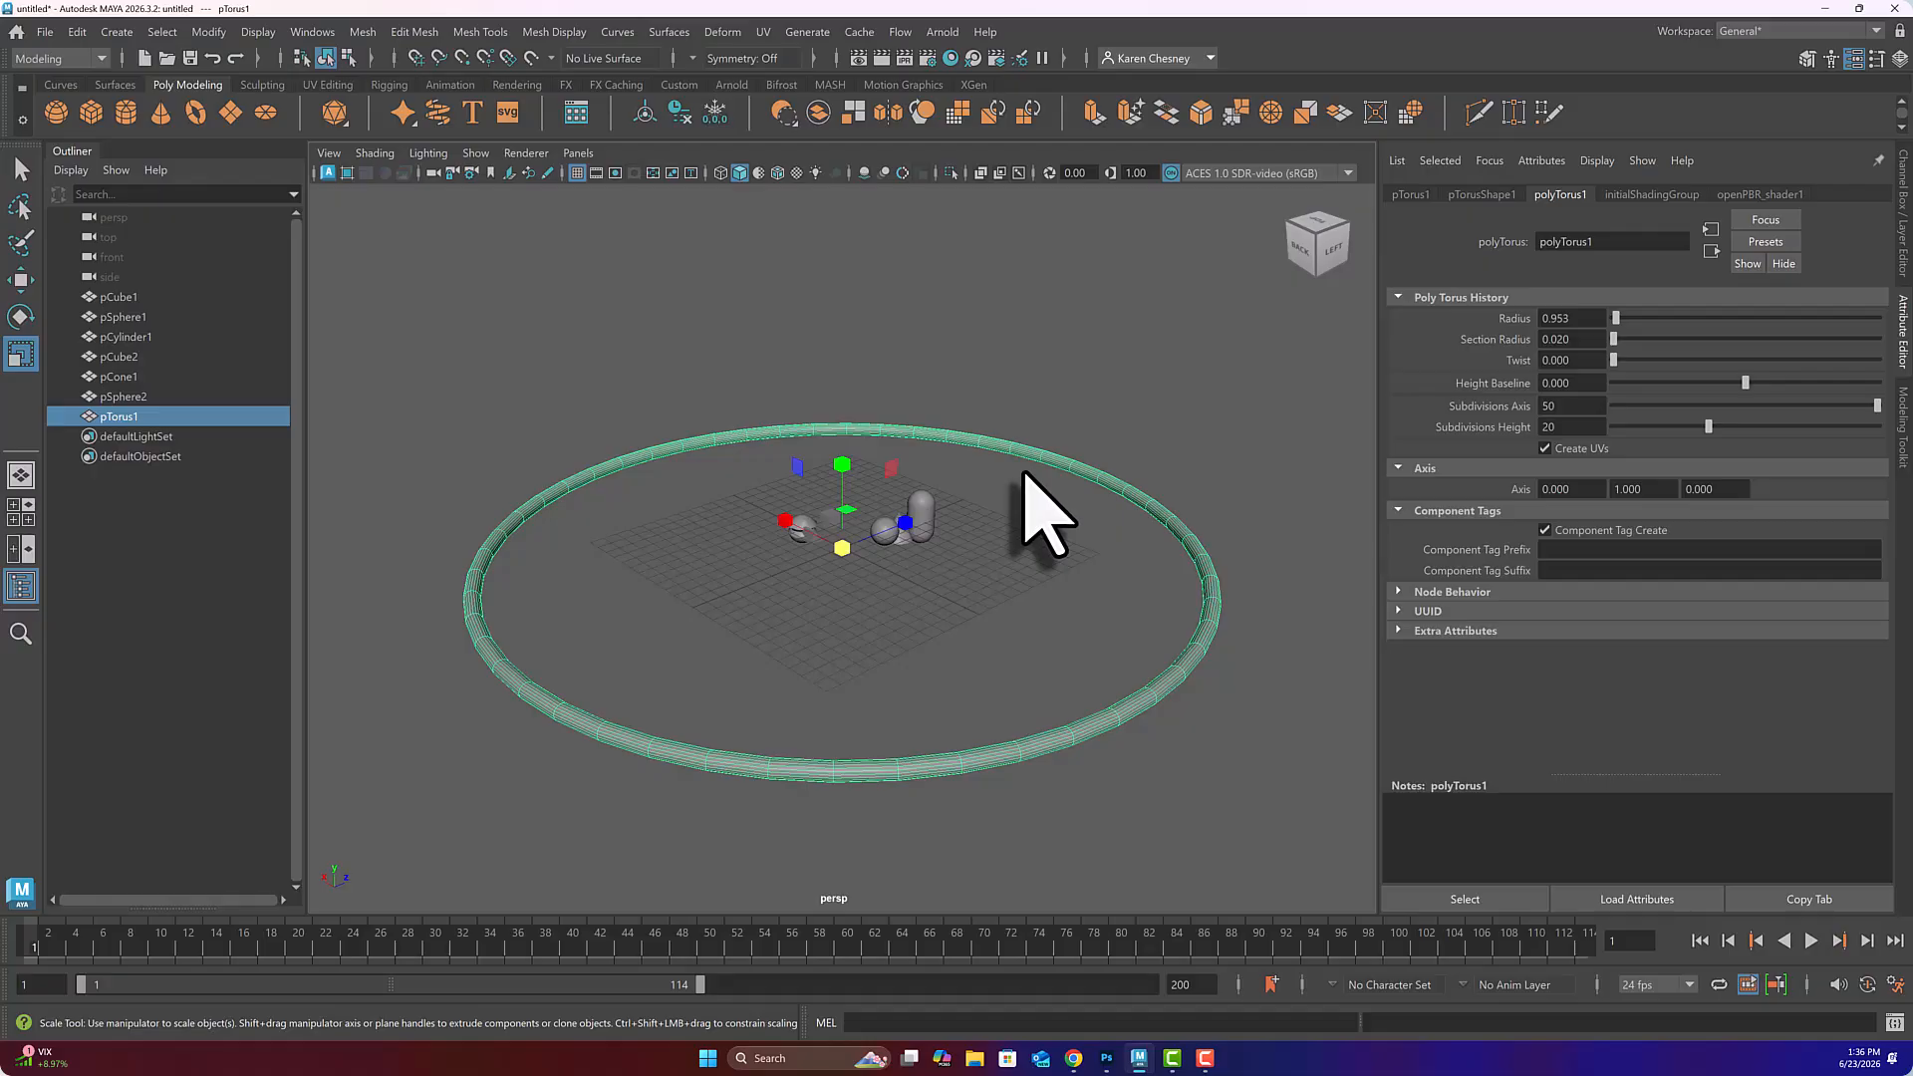
{"action": "middle_click_drag", "start_coordinate": [195, 112], "coordinate": [662, 619]}
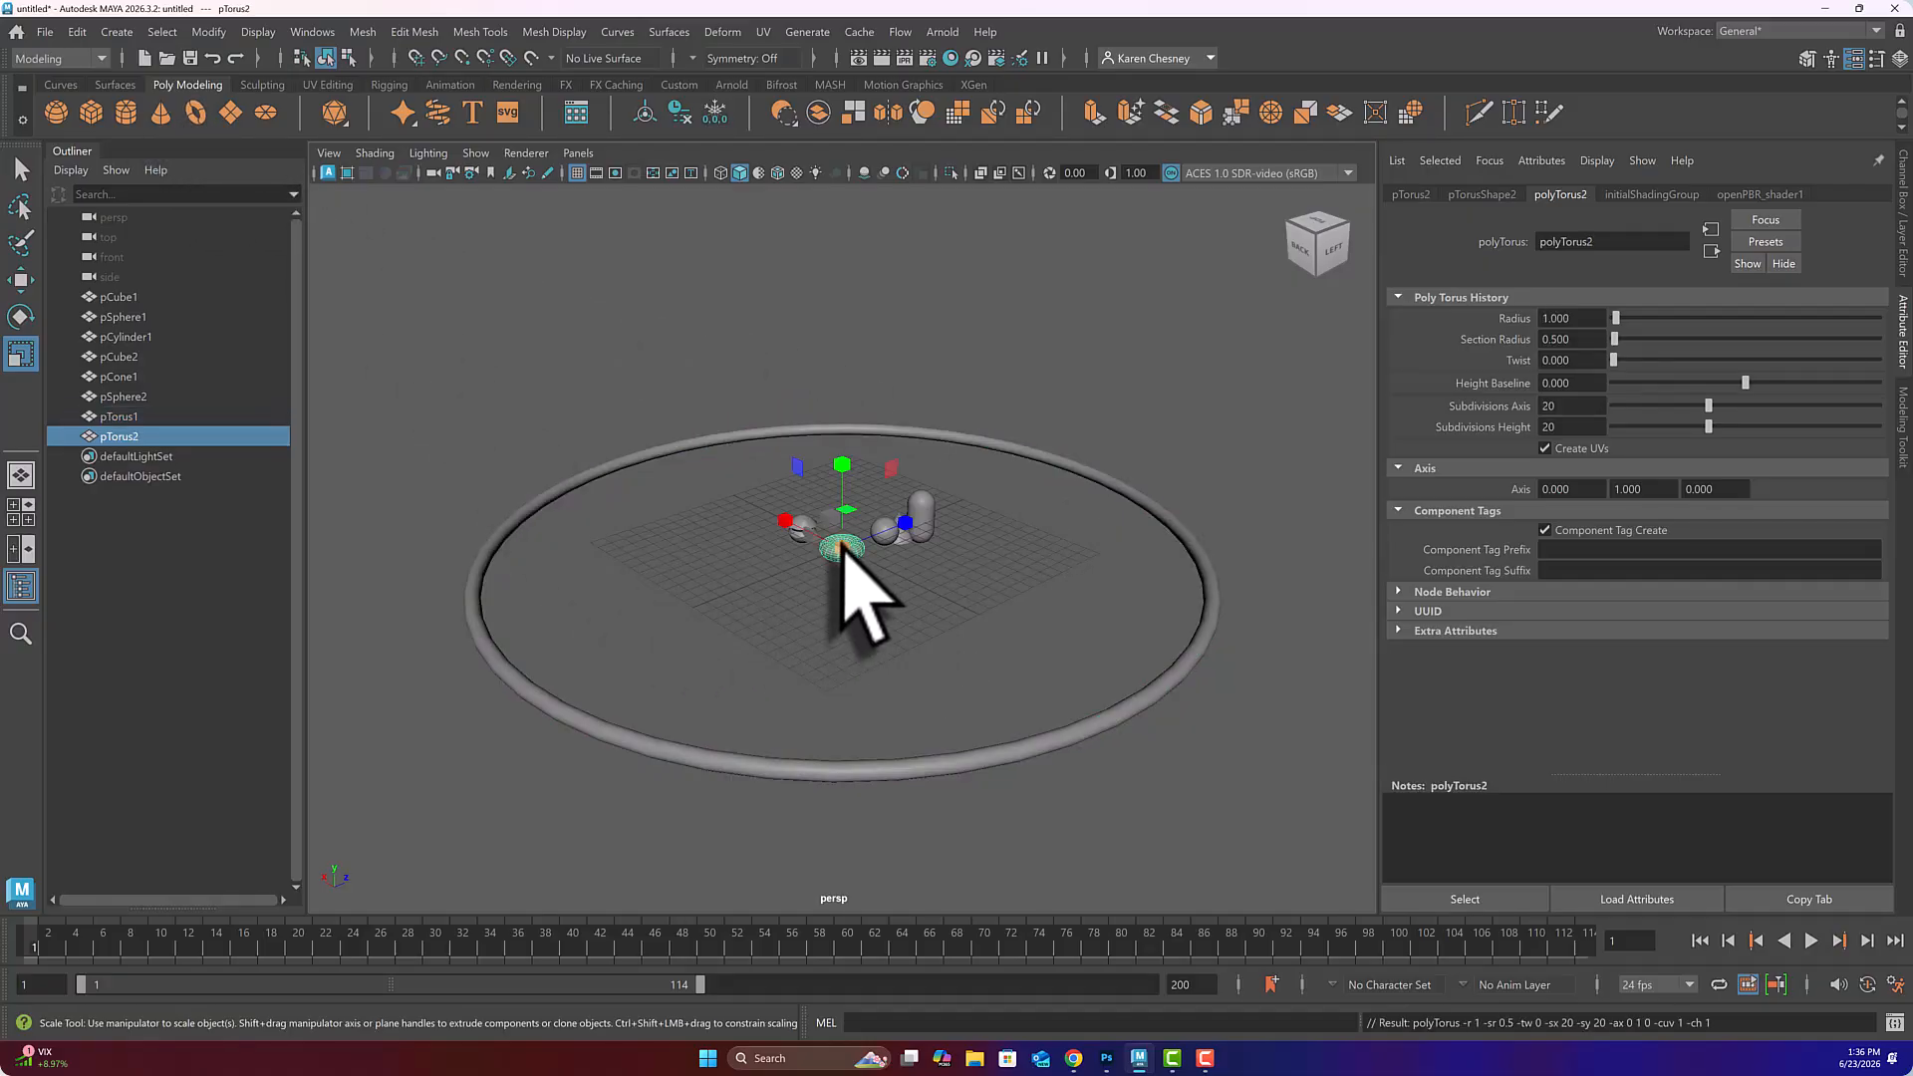
{"action": "left_click_drag", "start_coordinate": [841, 546], "coordinate": [1002, 586]}
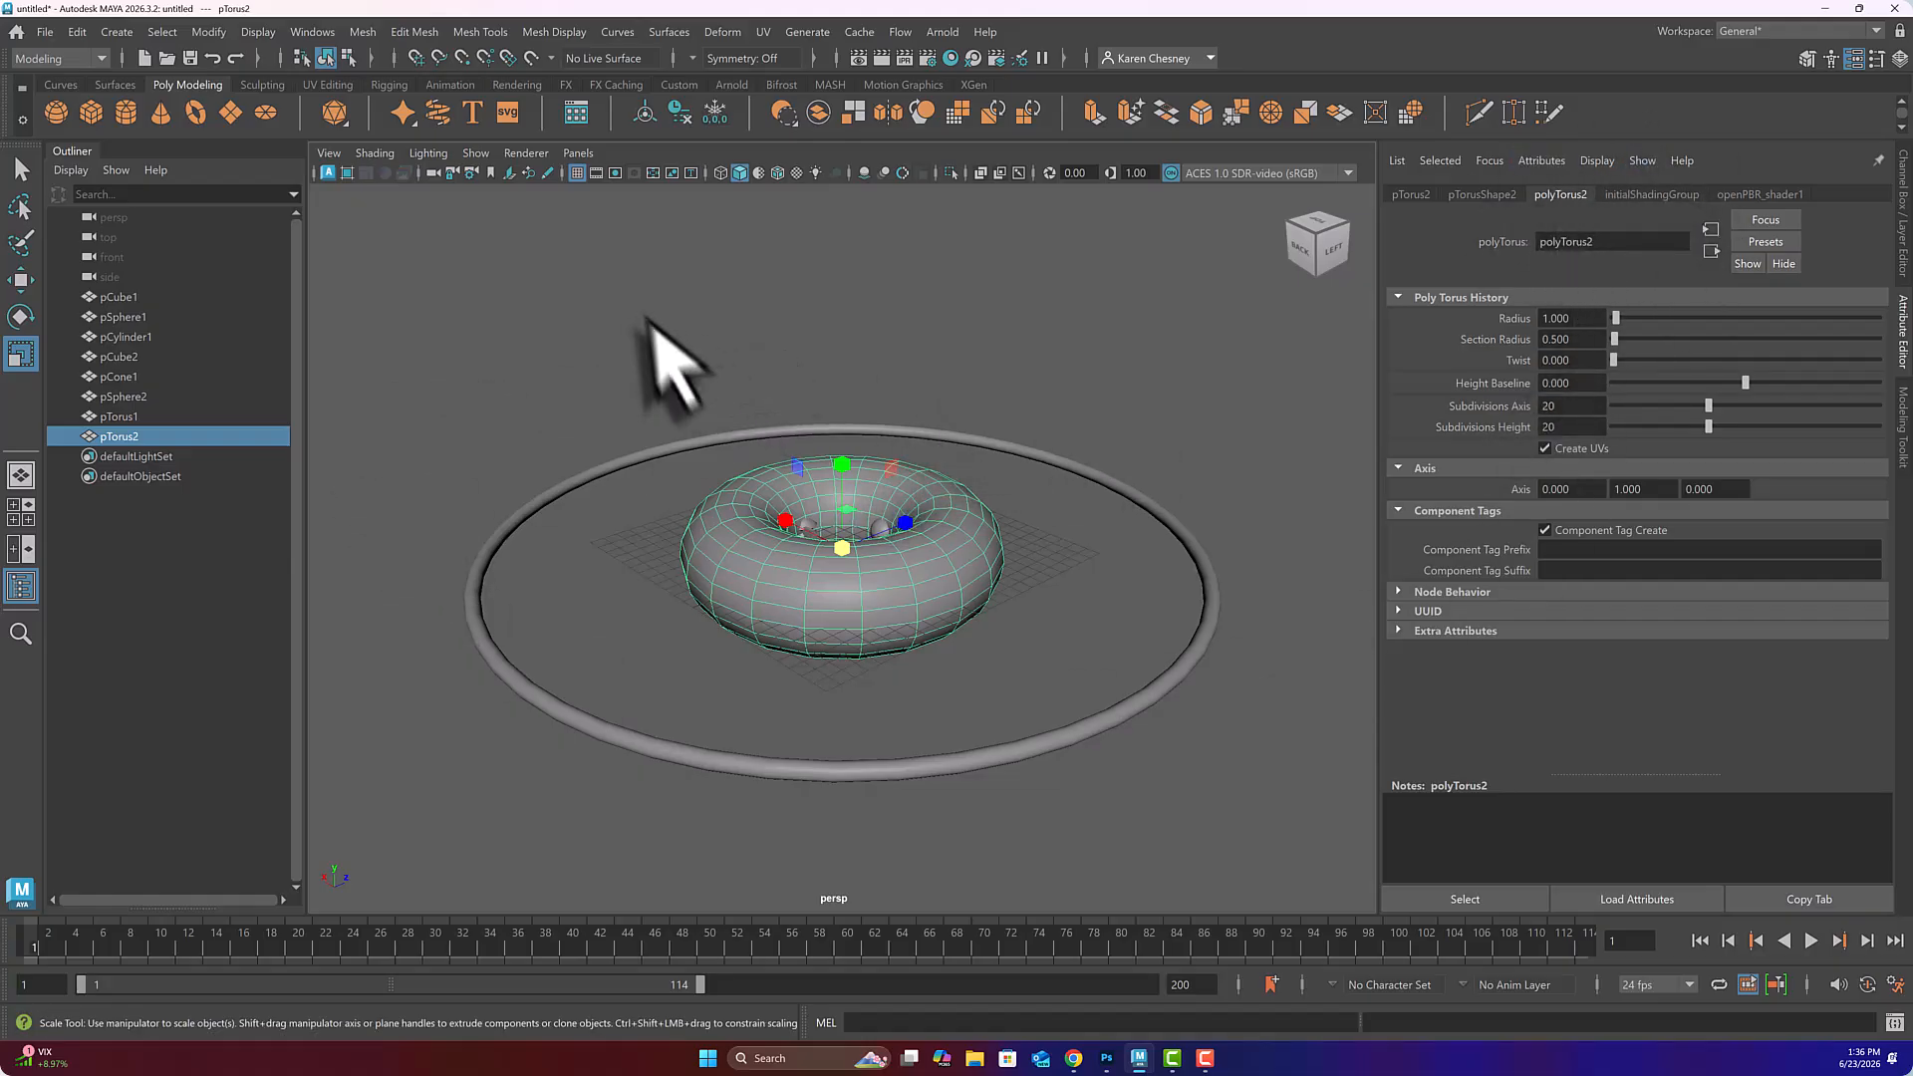
- Show the Modeling Toolkit for the enlarged second torus and delete that whole torus in object mode
{"action": "left_click_drag", "start_coordinate": [650, 328], "coordinate": [1102, 855]}
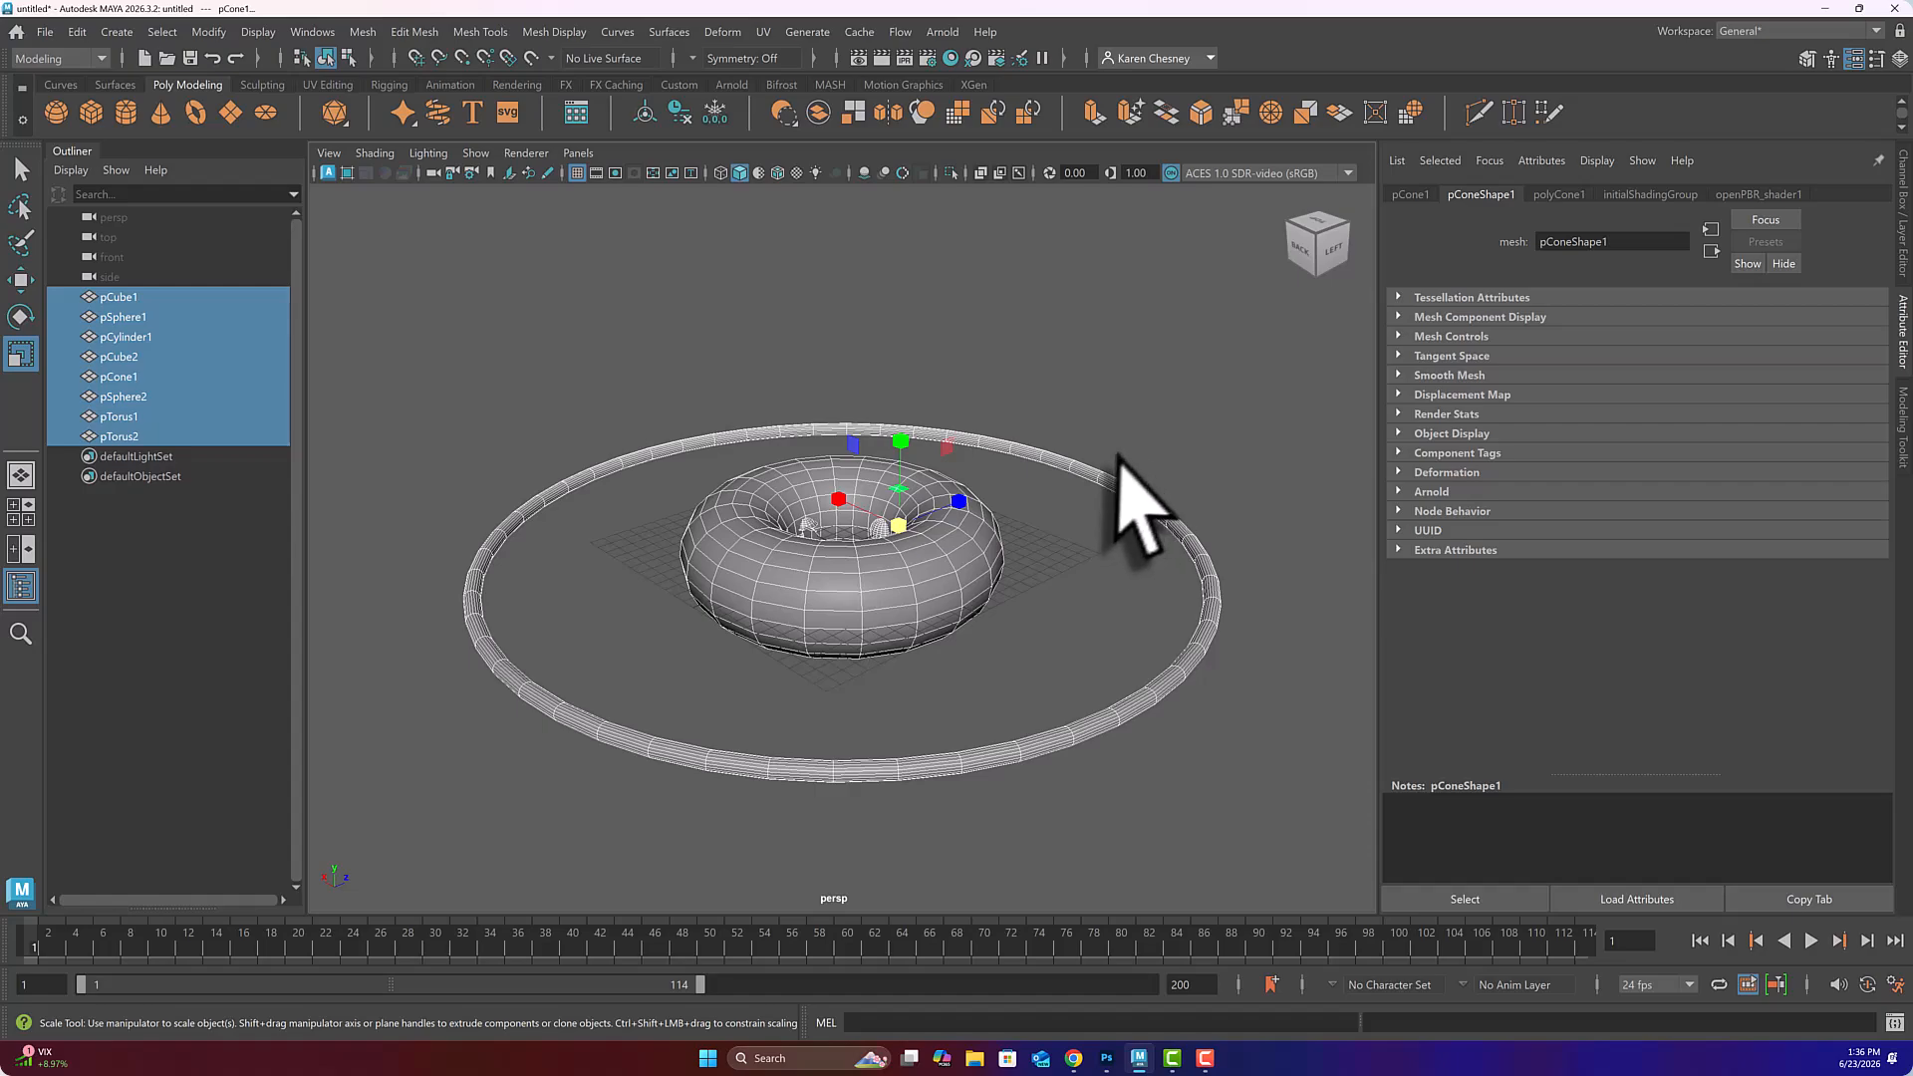
{"action": "left_click", "coordinate": [912, 652], "text": "ctrl"}
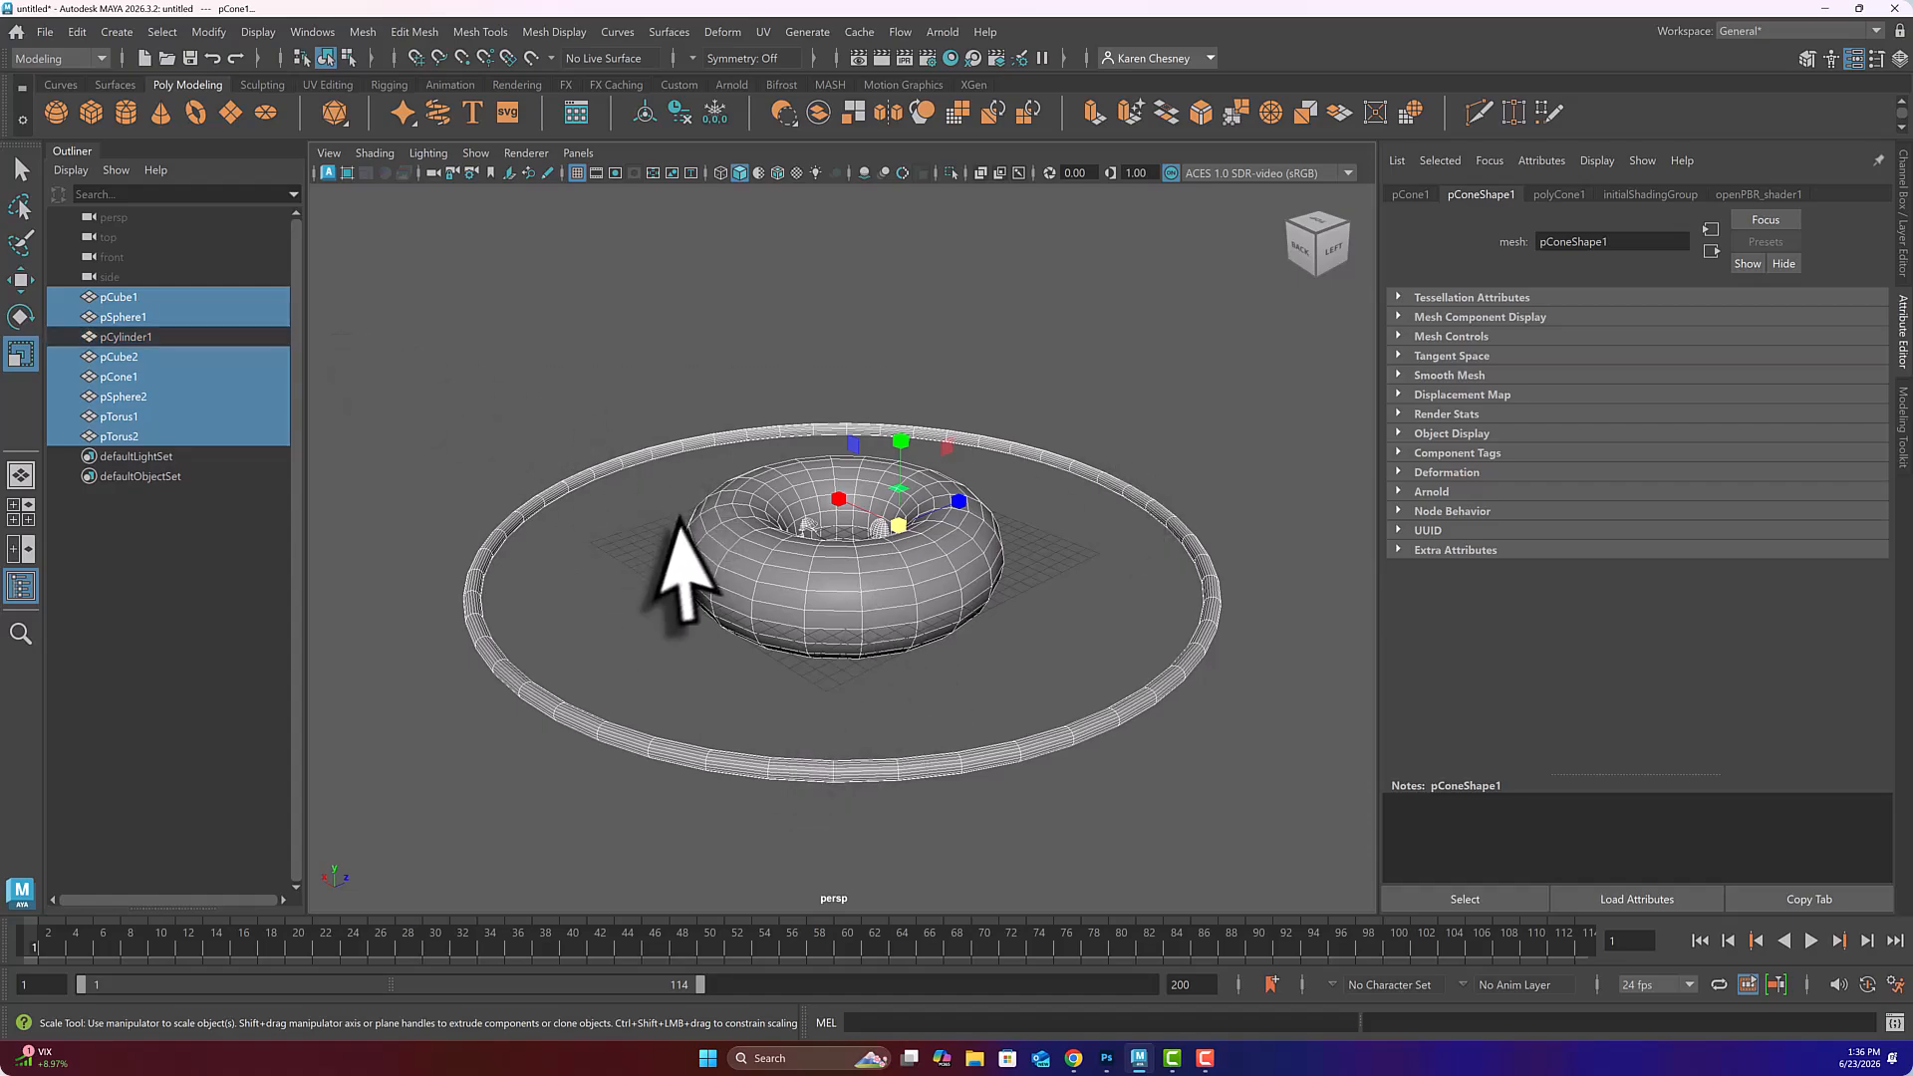
{"action": "left_click", "coordinate": [822, 595]}
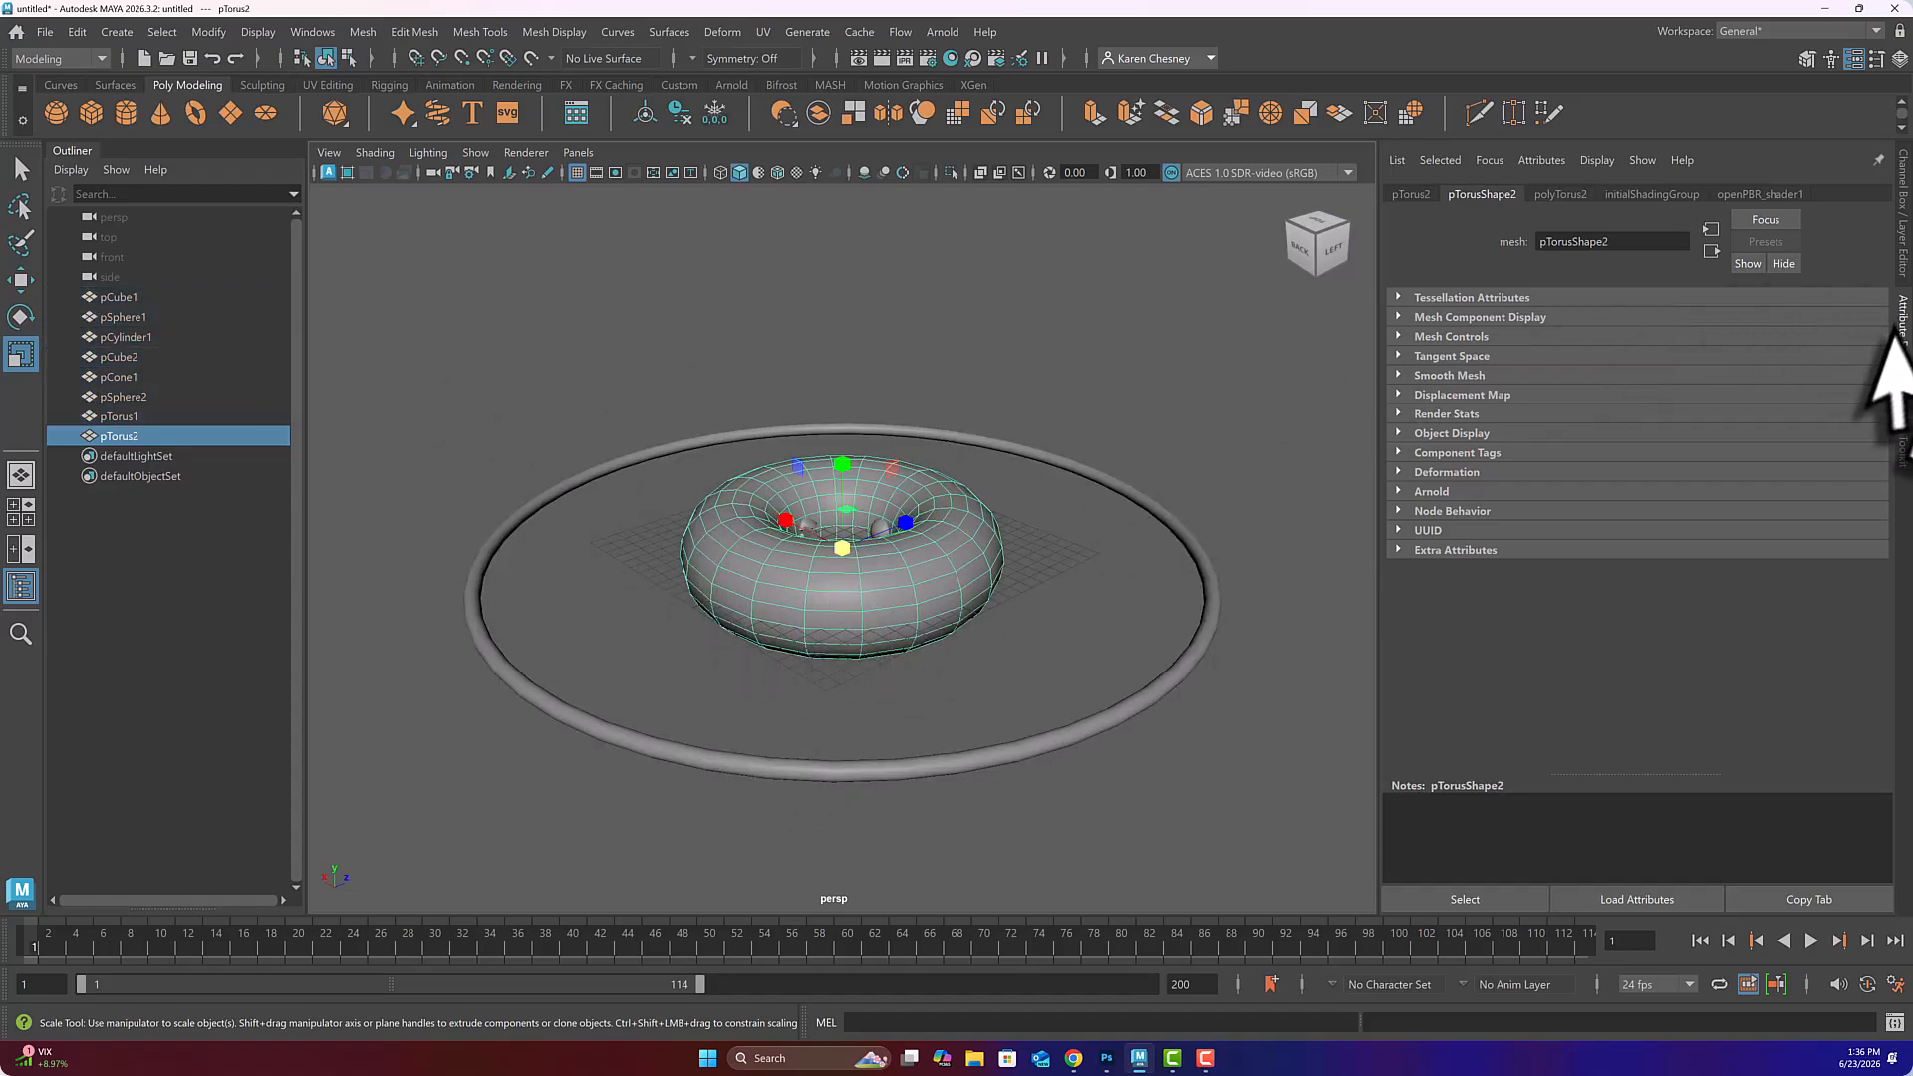
{"action": "left_click", "coordinate": [1900, 427]}
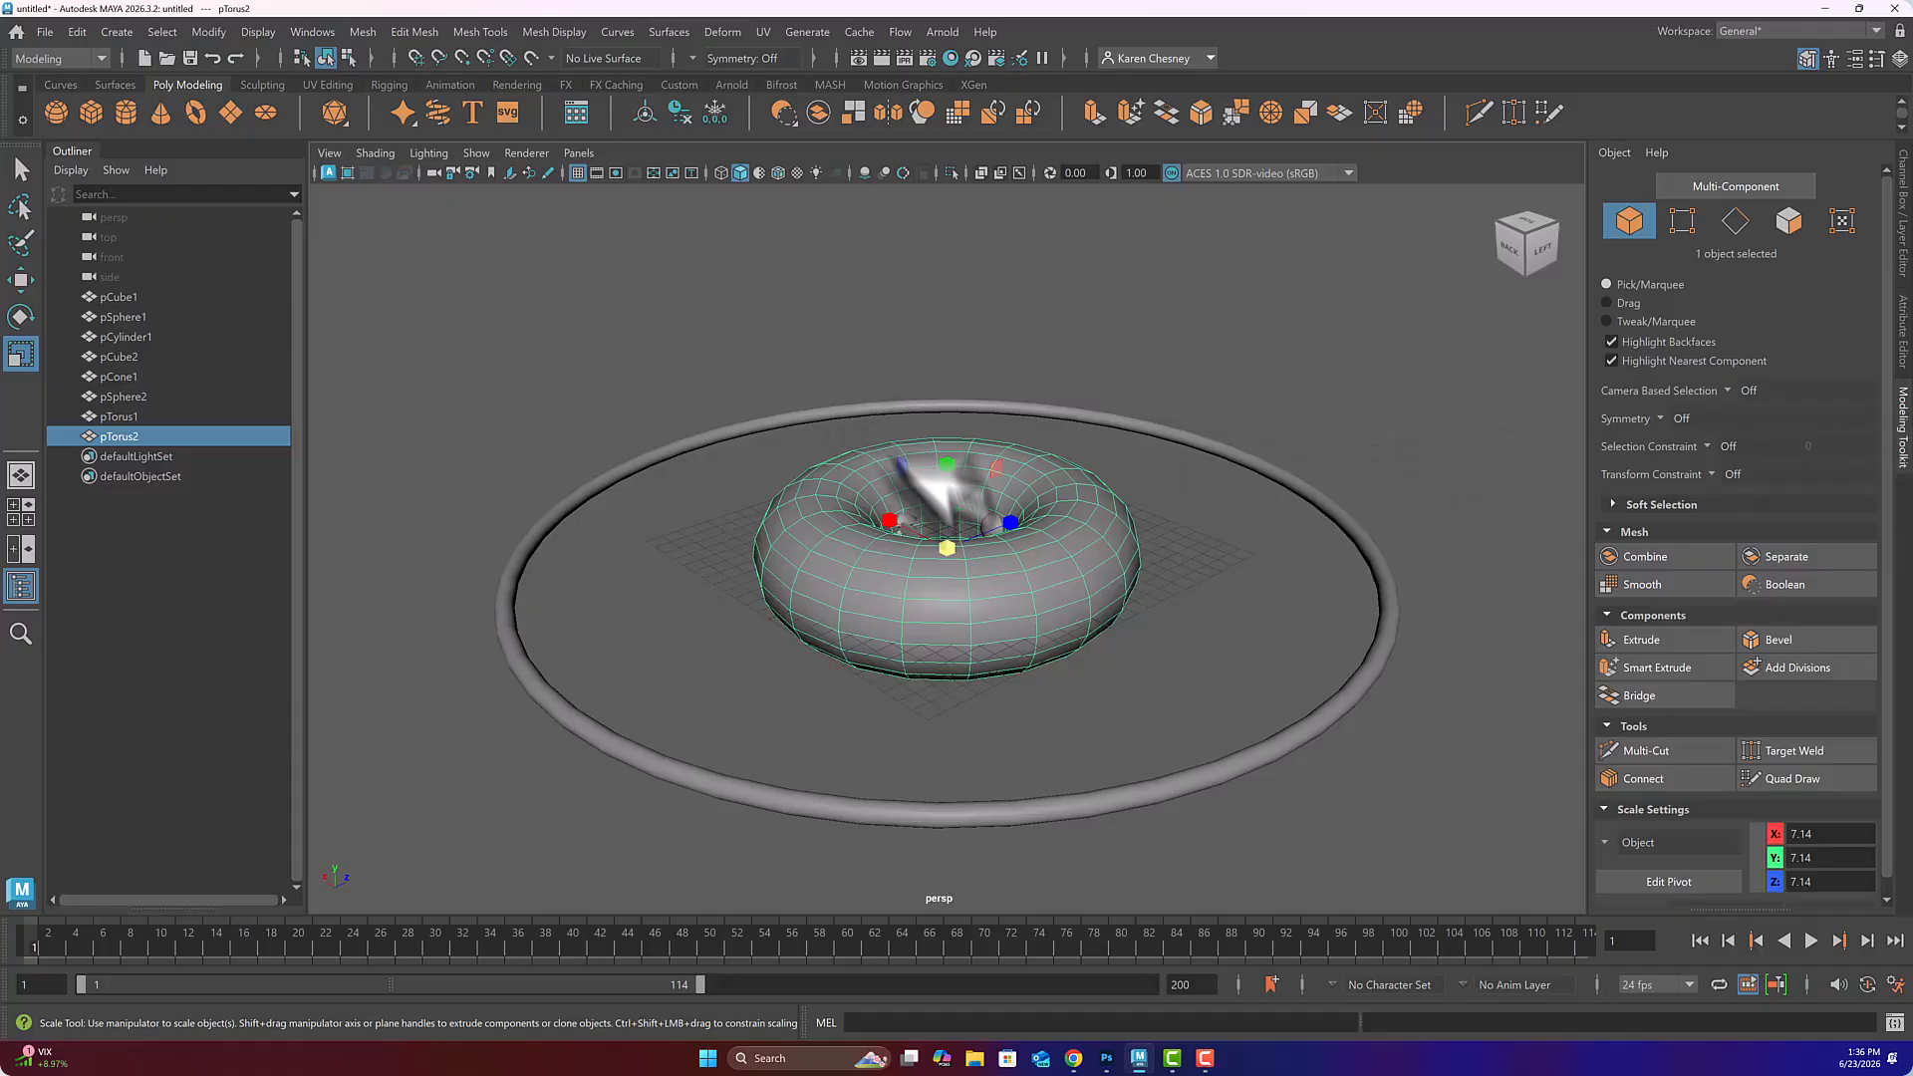
{"action": "right_click", "coordinate": [809, 482]}
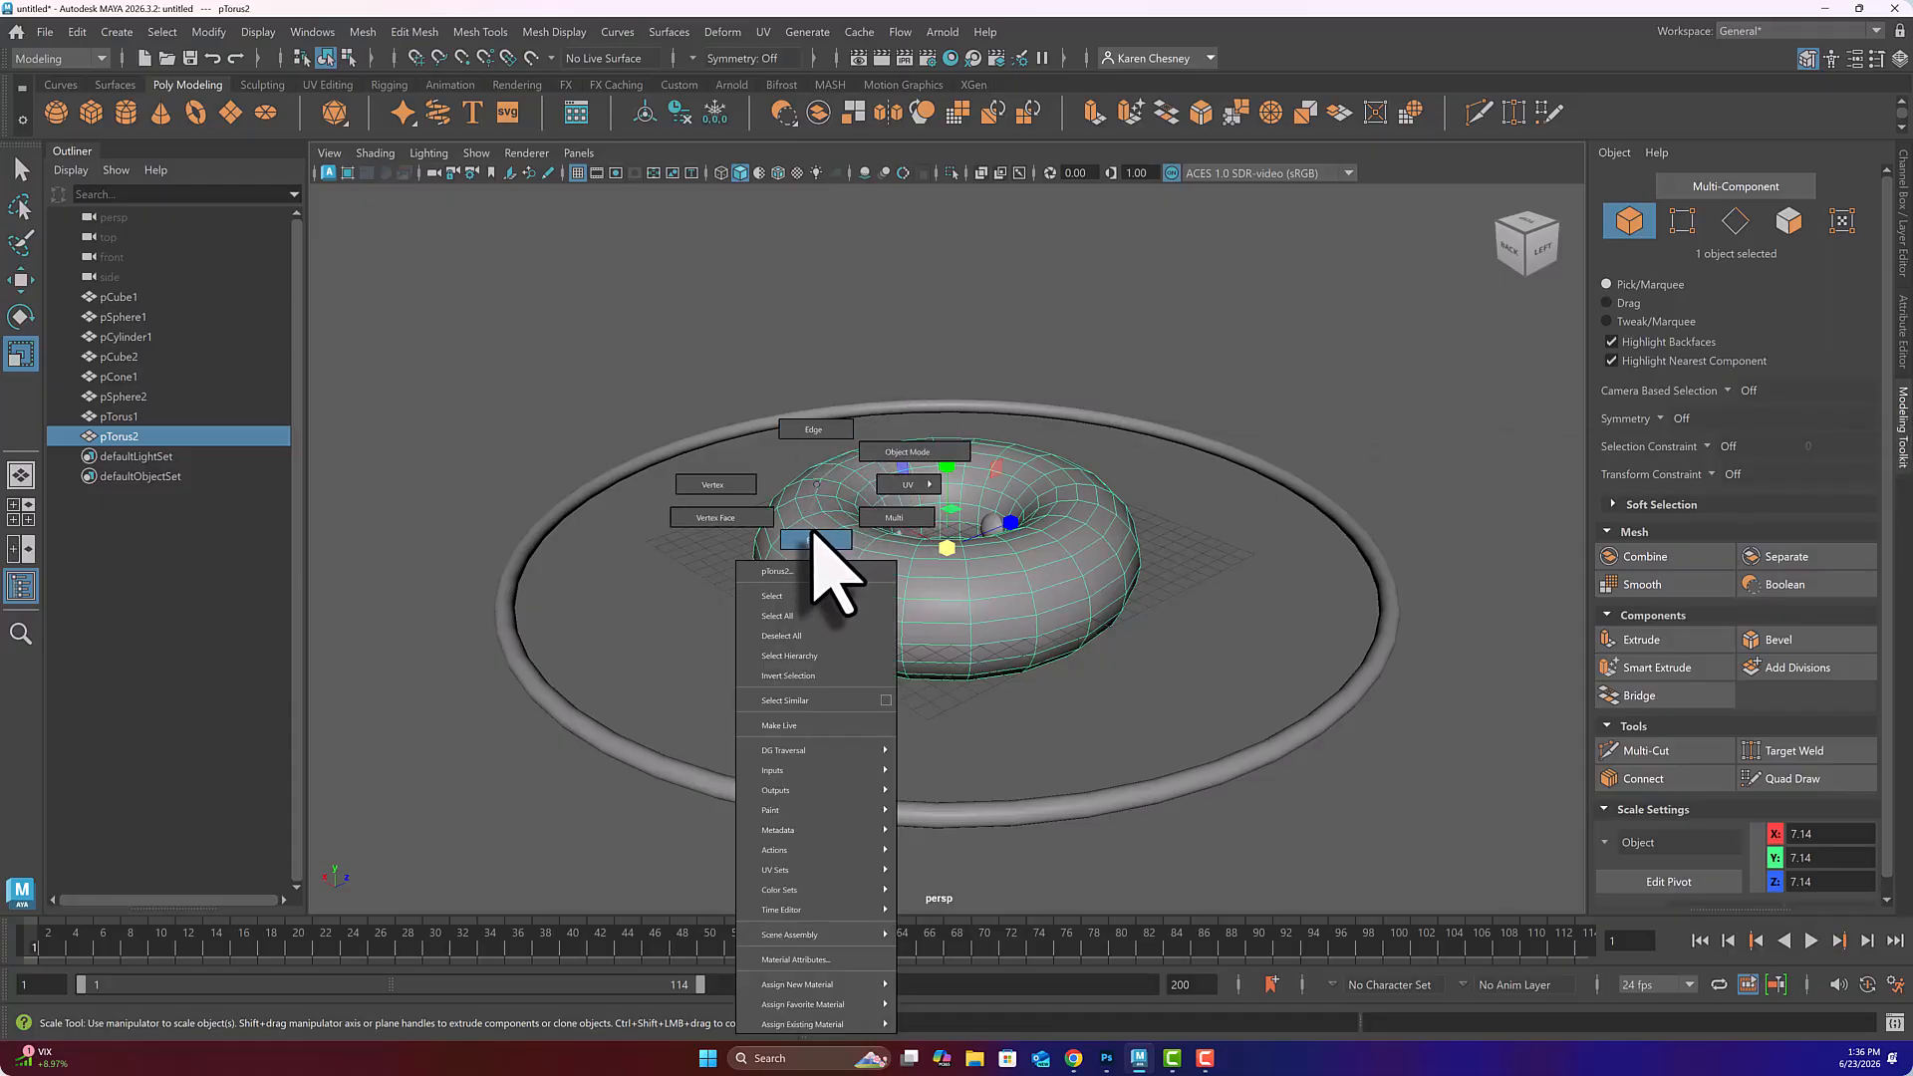
{"action": "right_click_drag", "start_coordinate": [815, 535], "coordinate": [892, 451]}
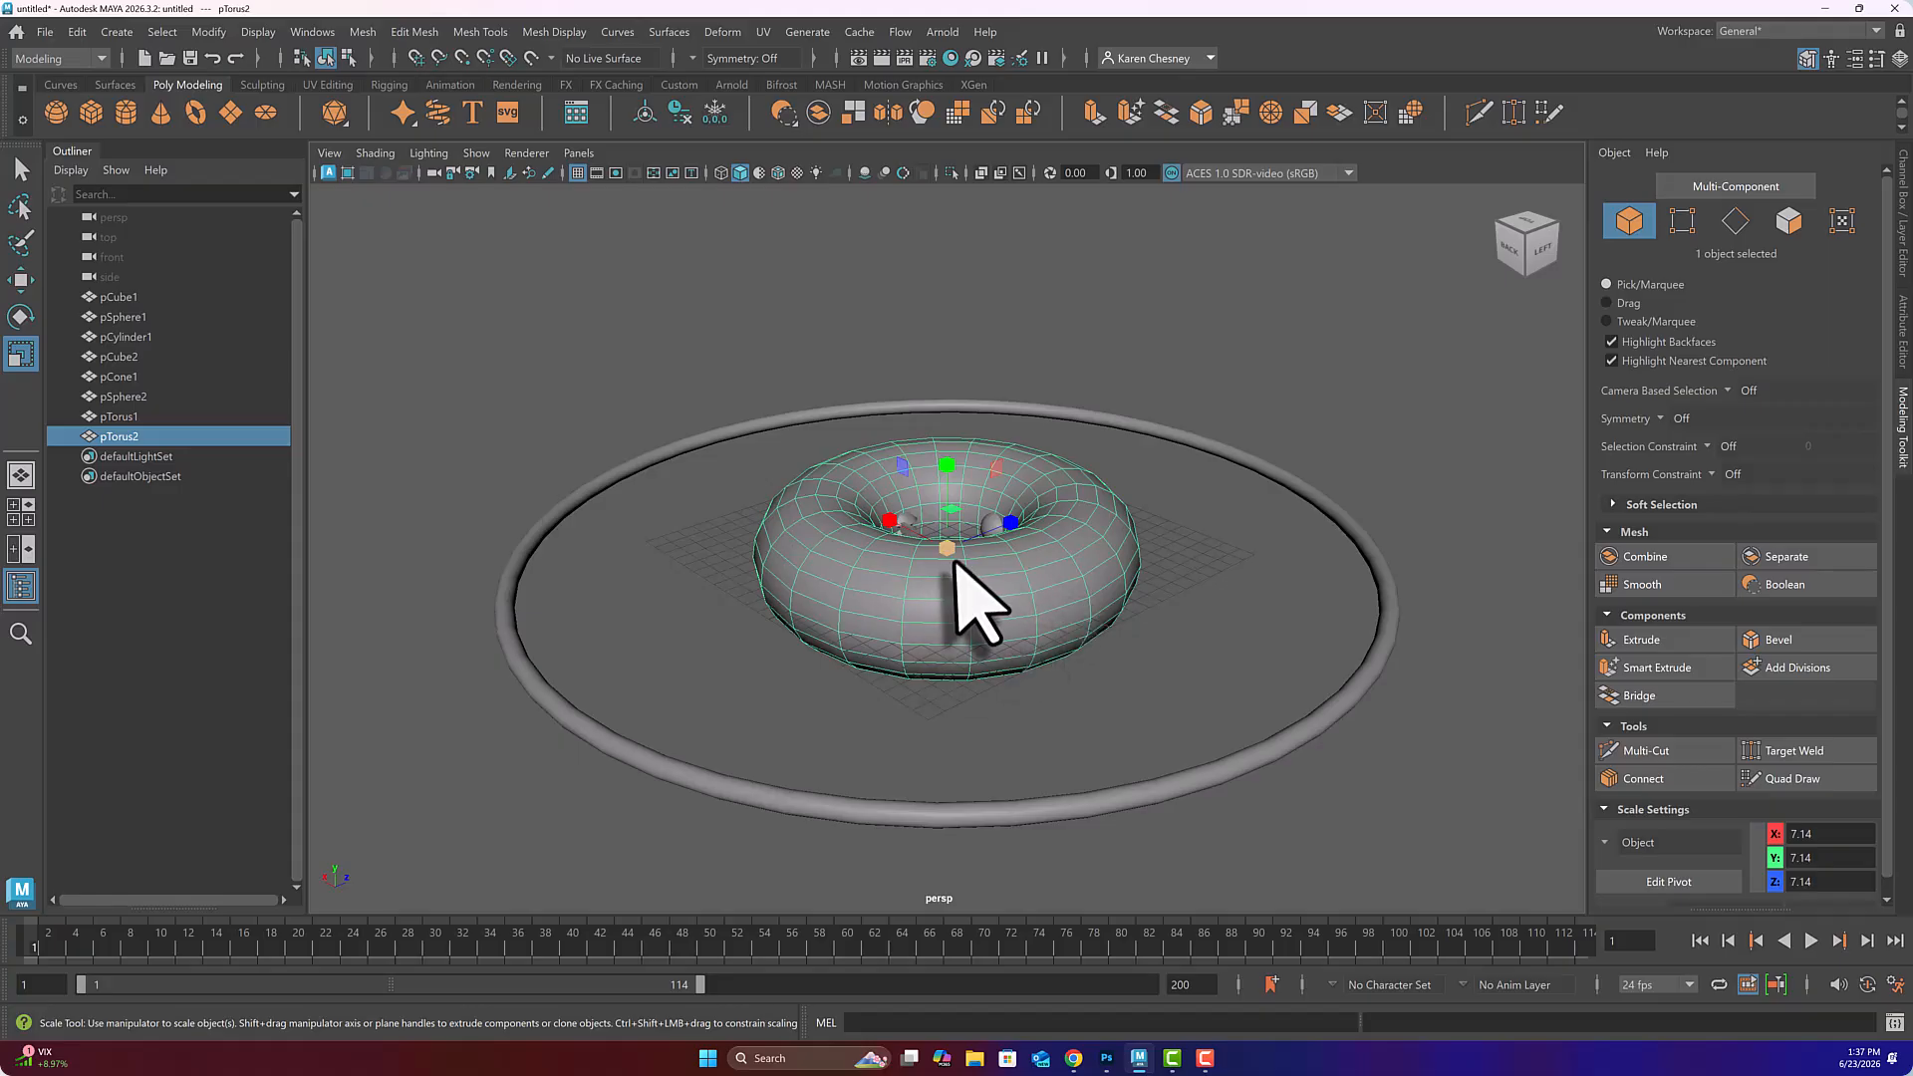
{"action": "key", "text": "Delete"}
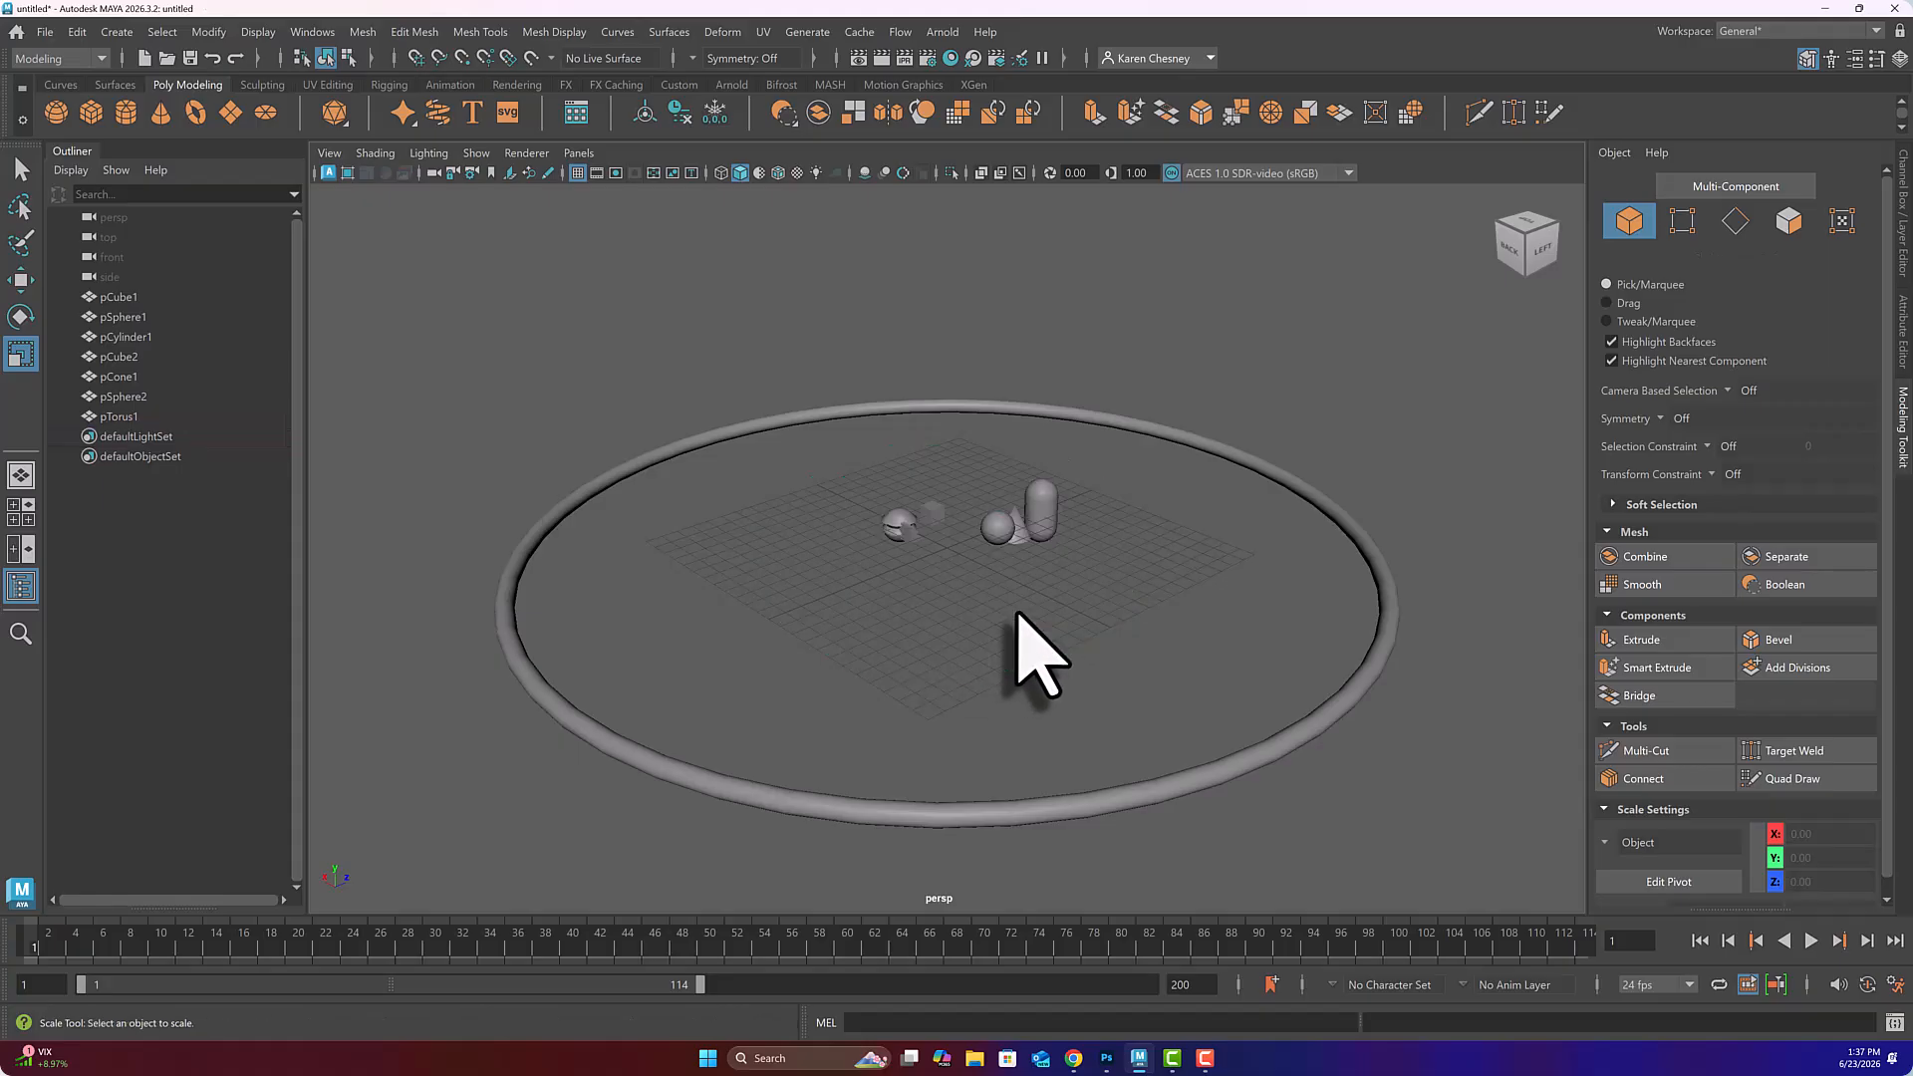
- Delete three long side faces and one upper cap face from the round-capped cylinder
{"action": "left_click", "coordinate": [1051, 528]}
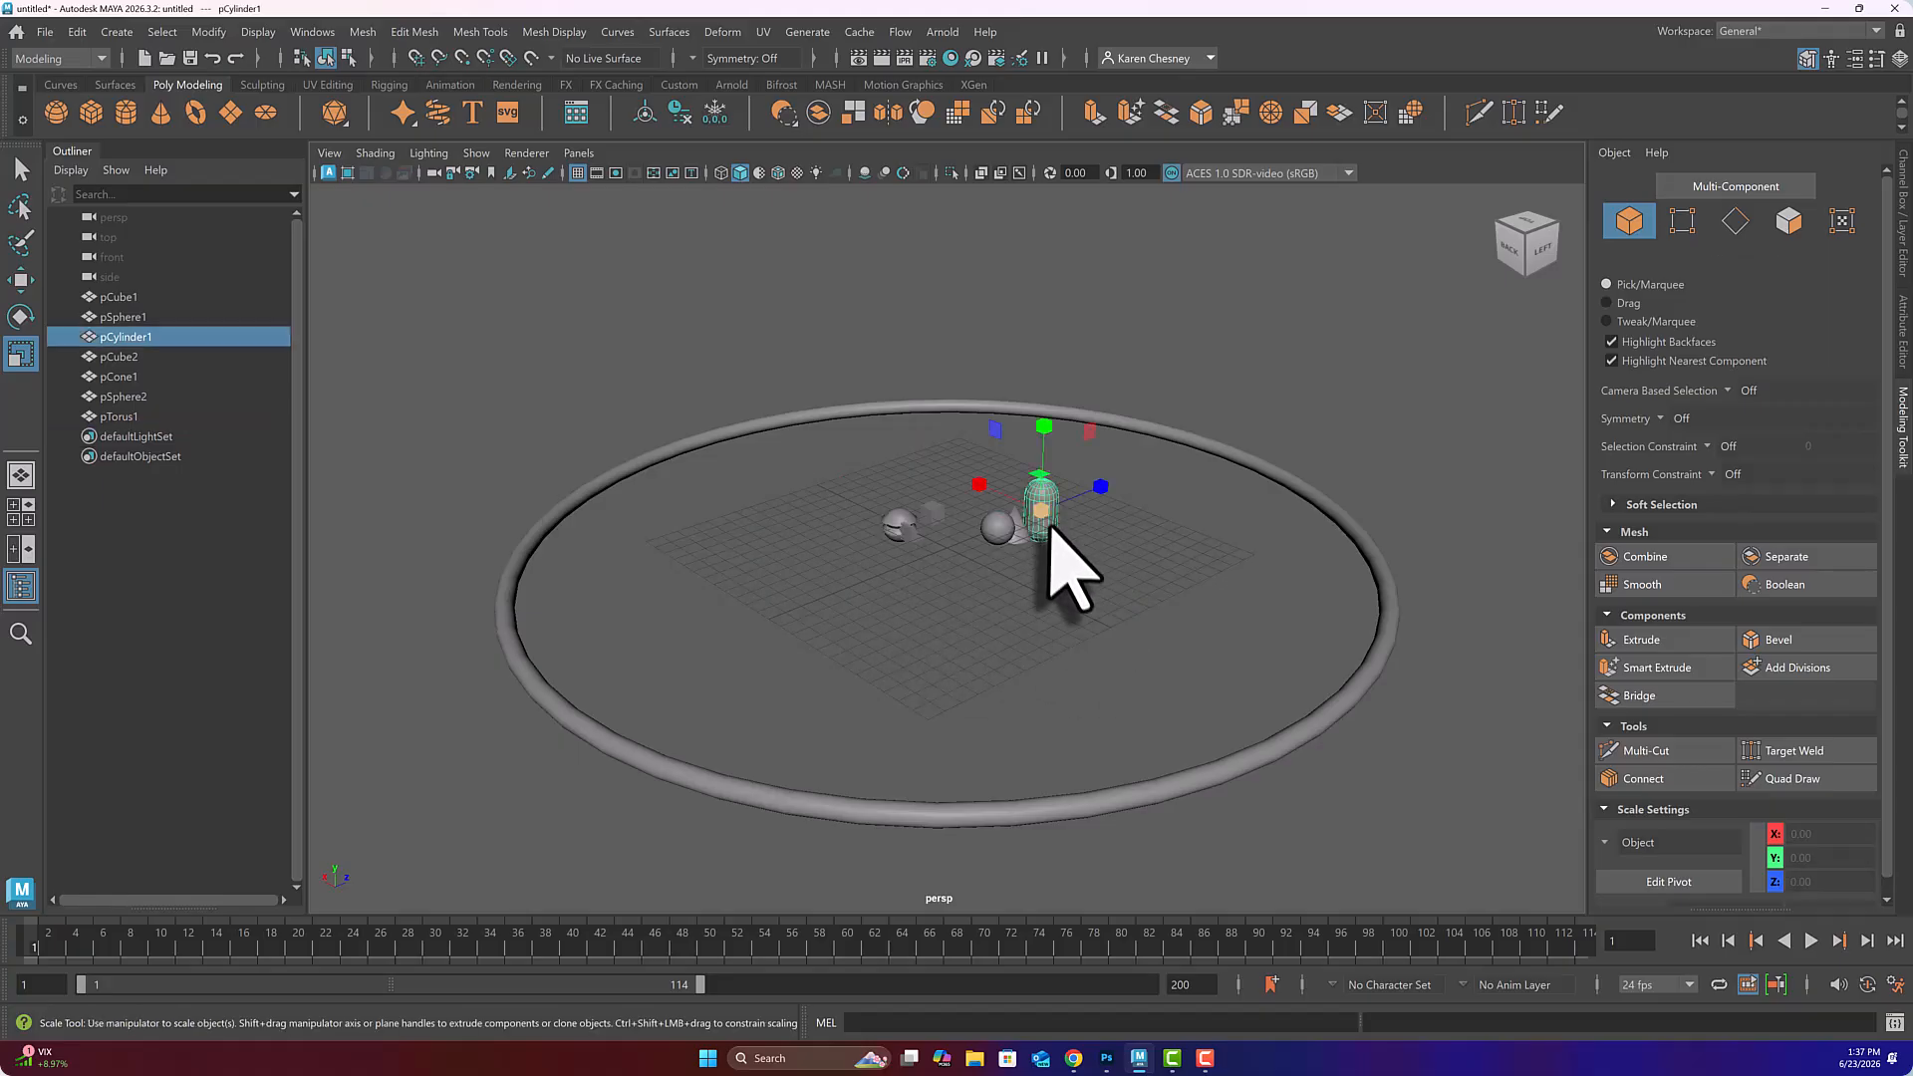
{"action": "key", "text": "f"}
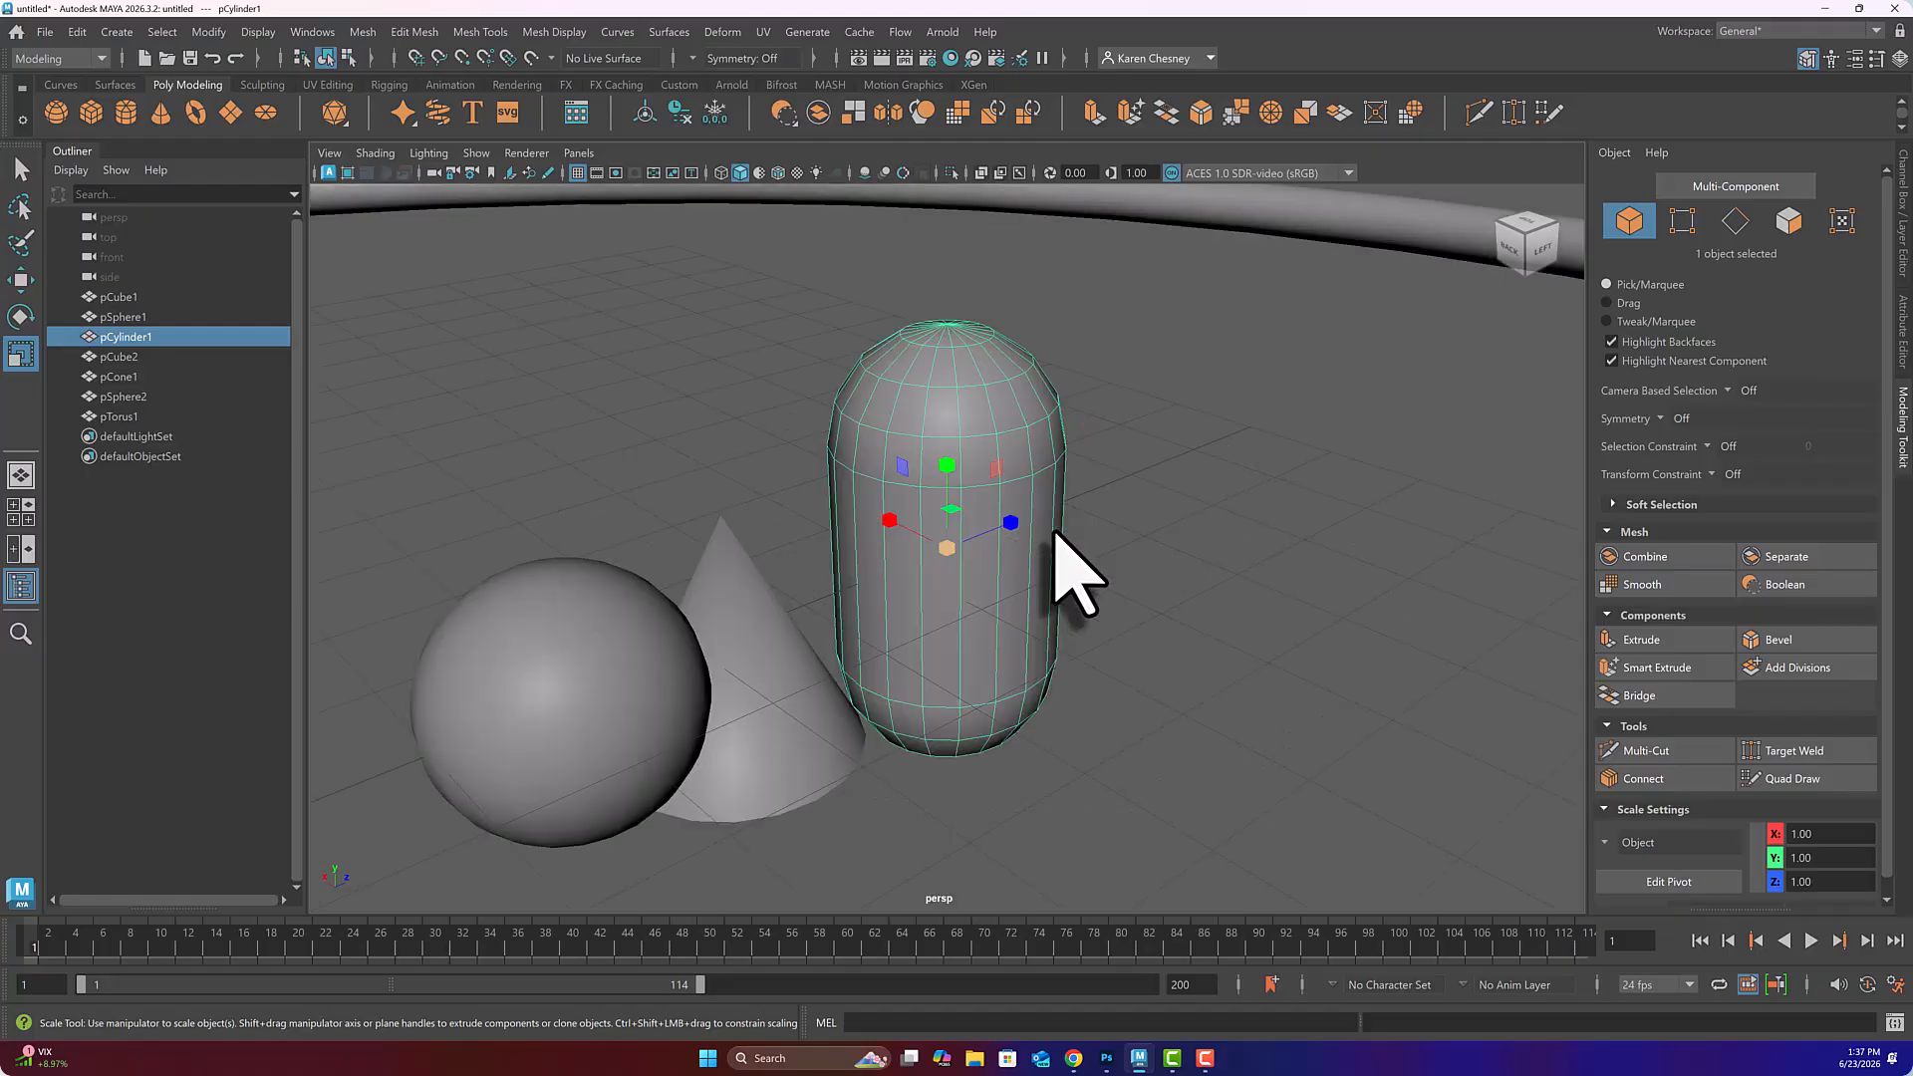
{"action": "right_click", "coordinate": [980, 612]}
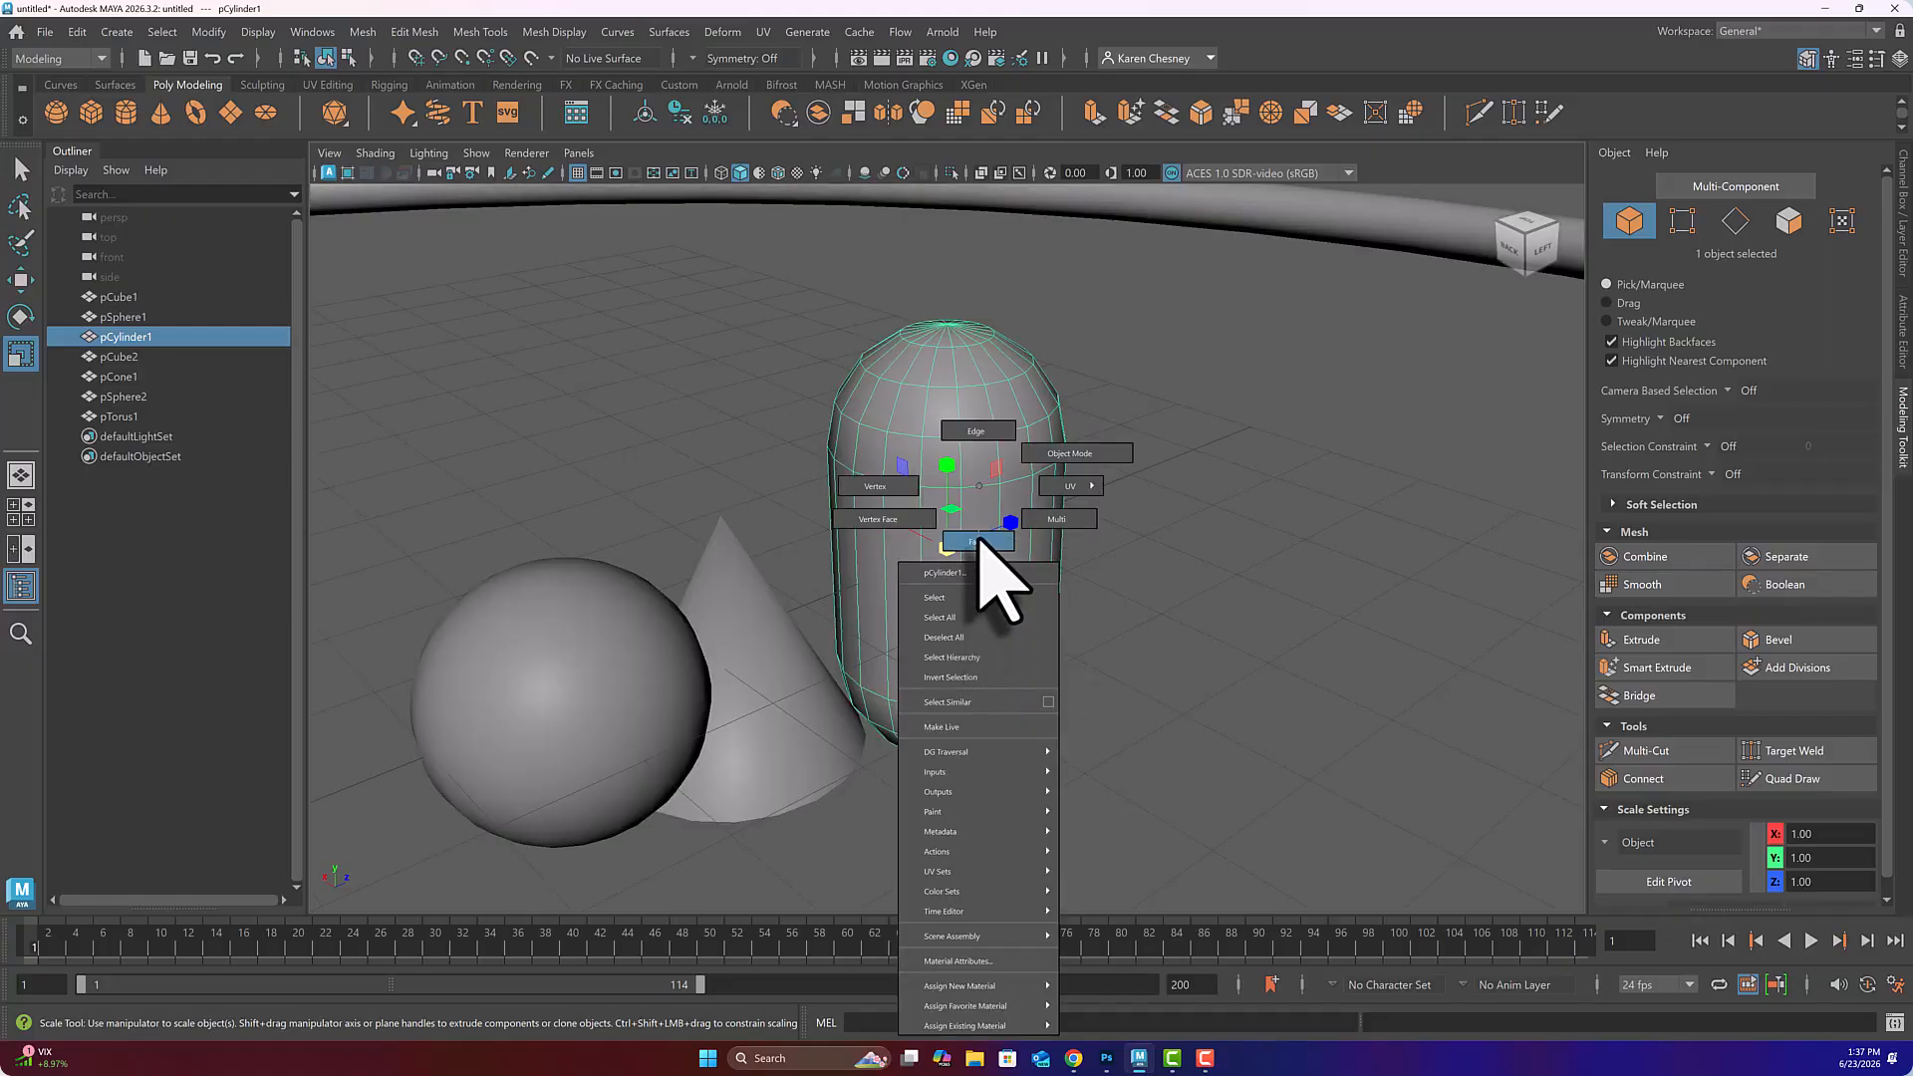
{"action": "left_click", "coordinate": [979, 543]}
{"action": "left_click", "coordinate": [984, 603]}
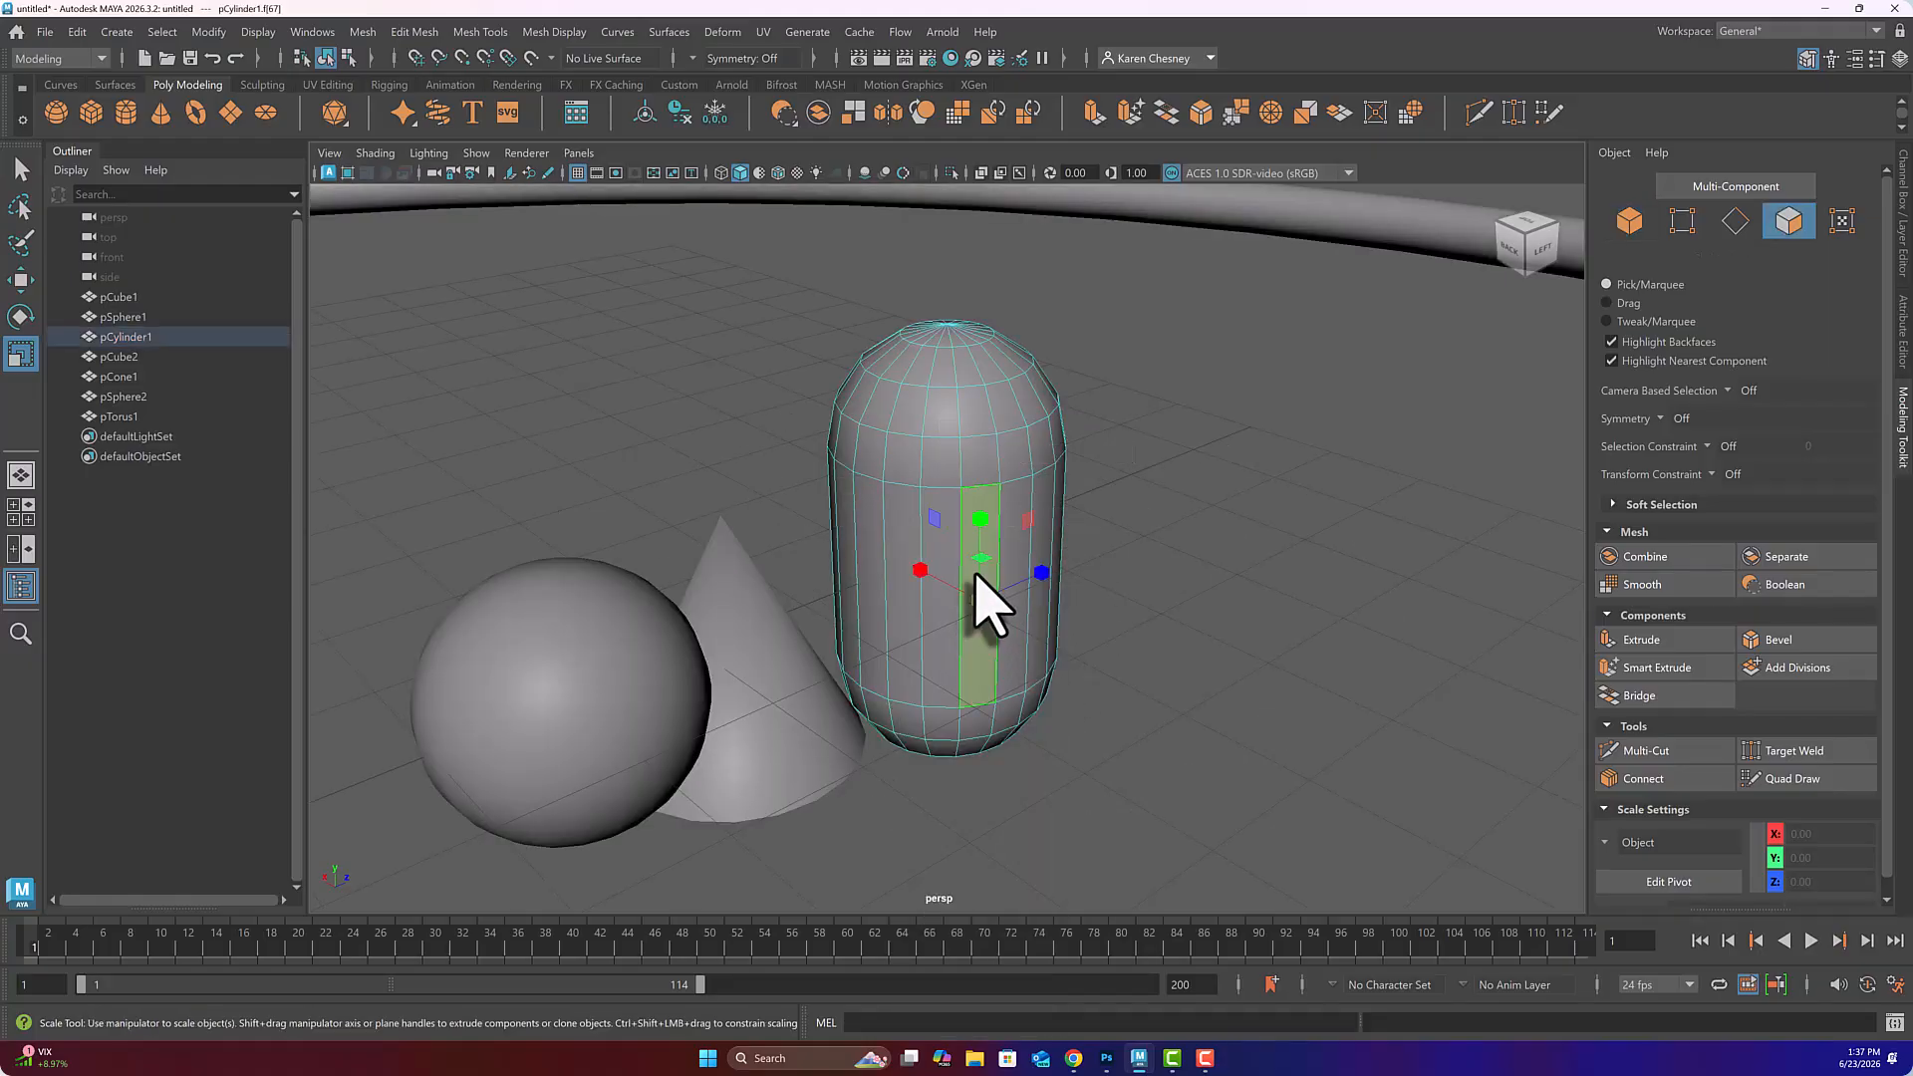
{"action": "left_click", "coordinate": [907, 416], "text": "shift"}
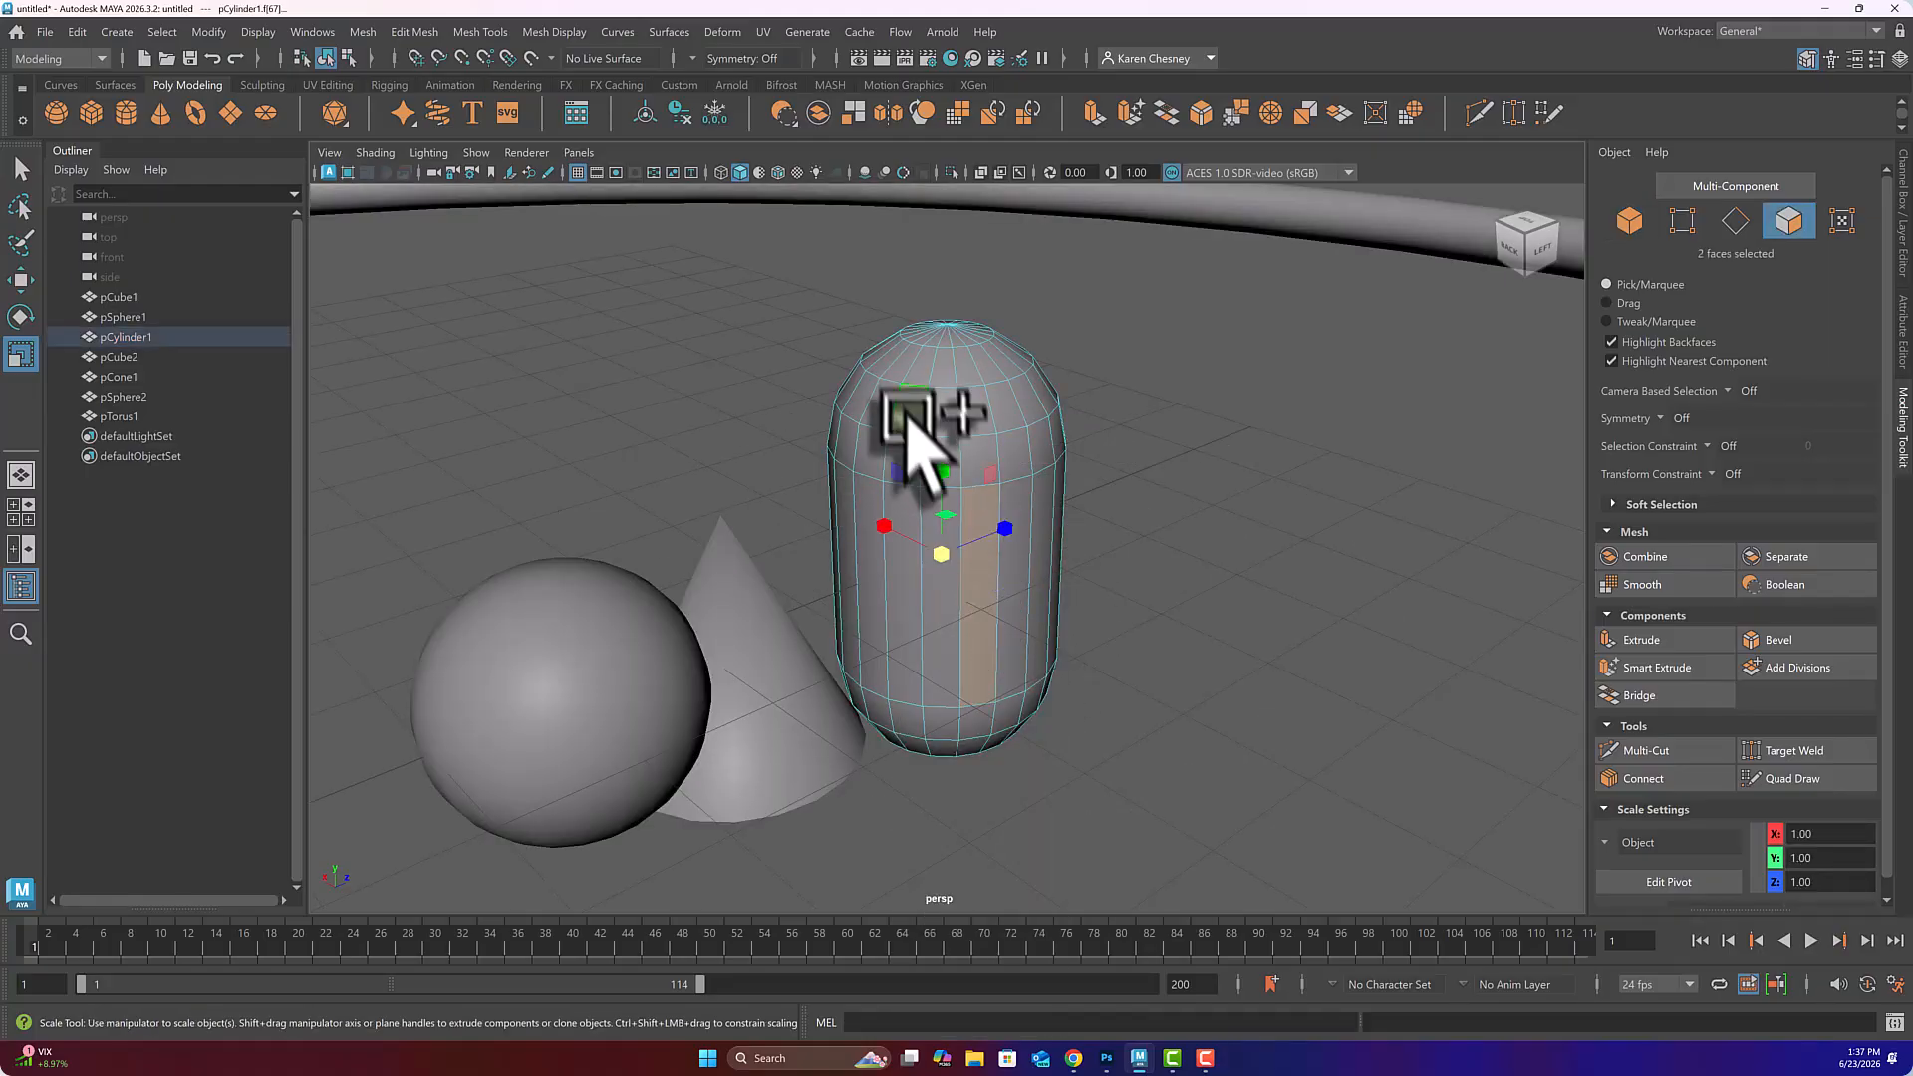
{"action": "left_click", "coordinate": [901, 640], "text": "shift"}
{"action": "left_click", "coordinate": [1019, 669], "text": "shift"}
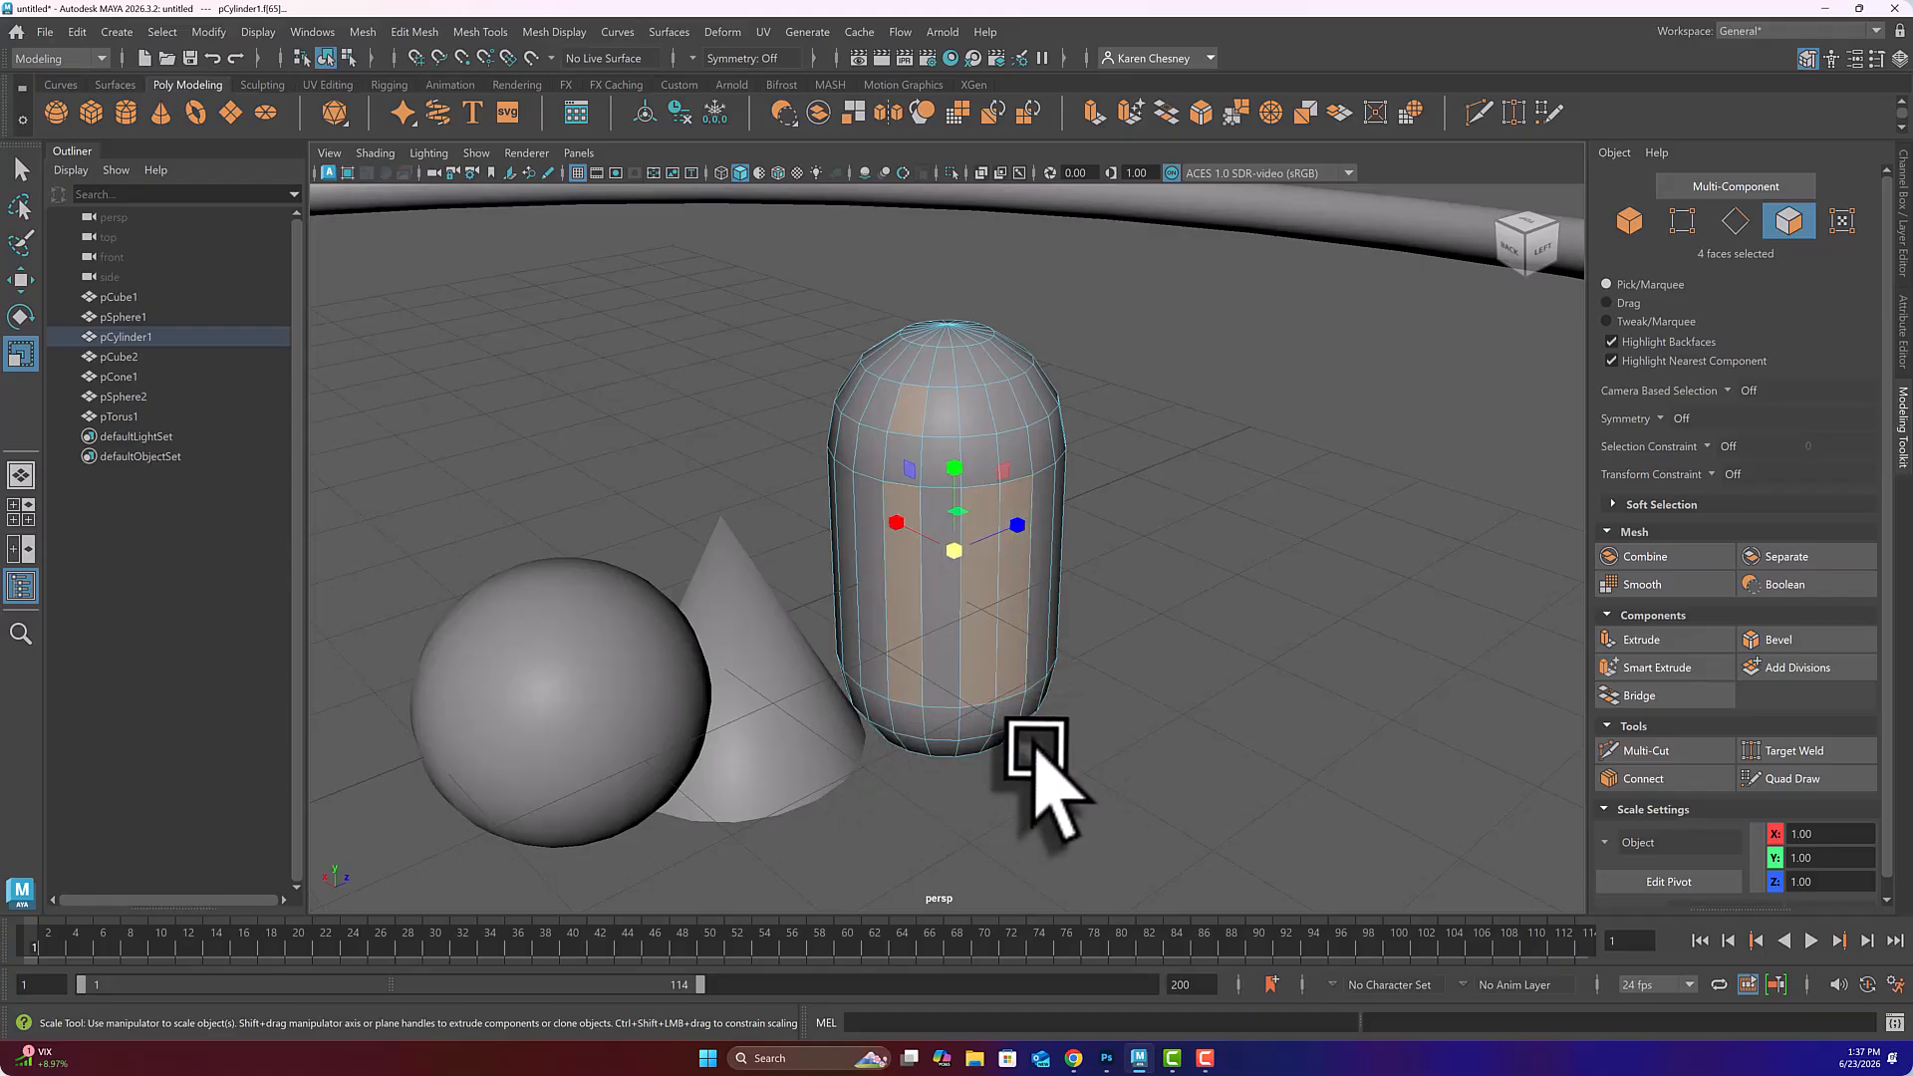
{"action": "key", "text": "Delete"}
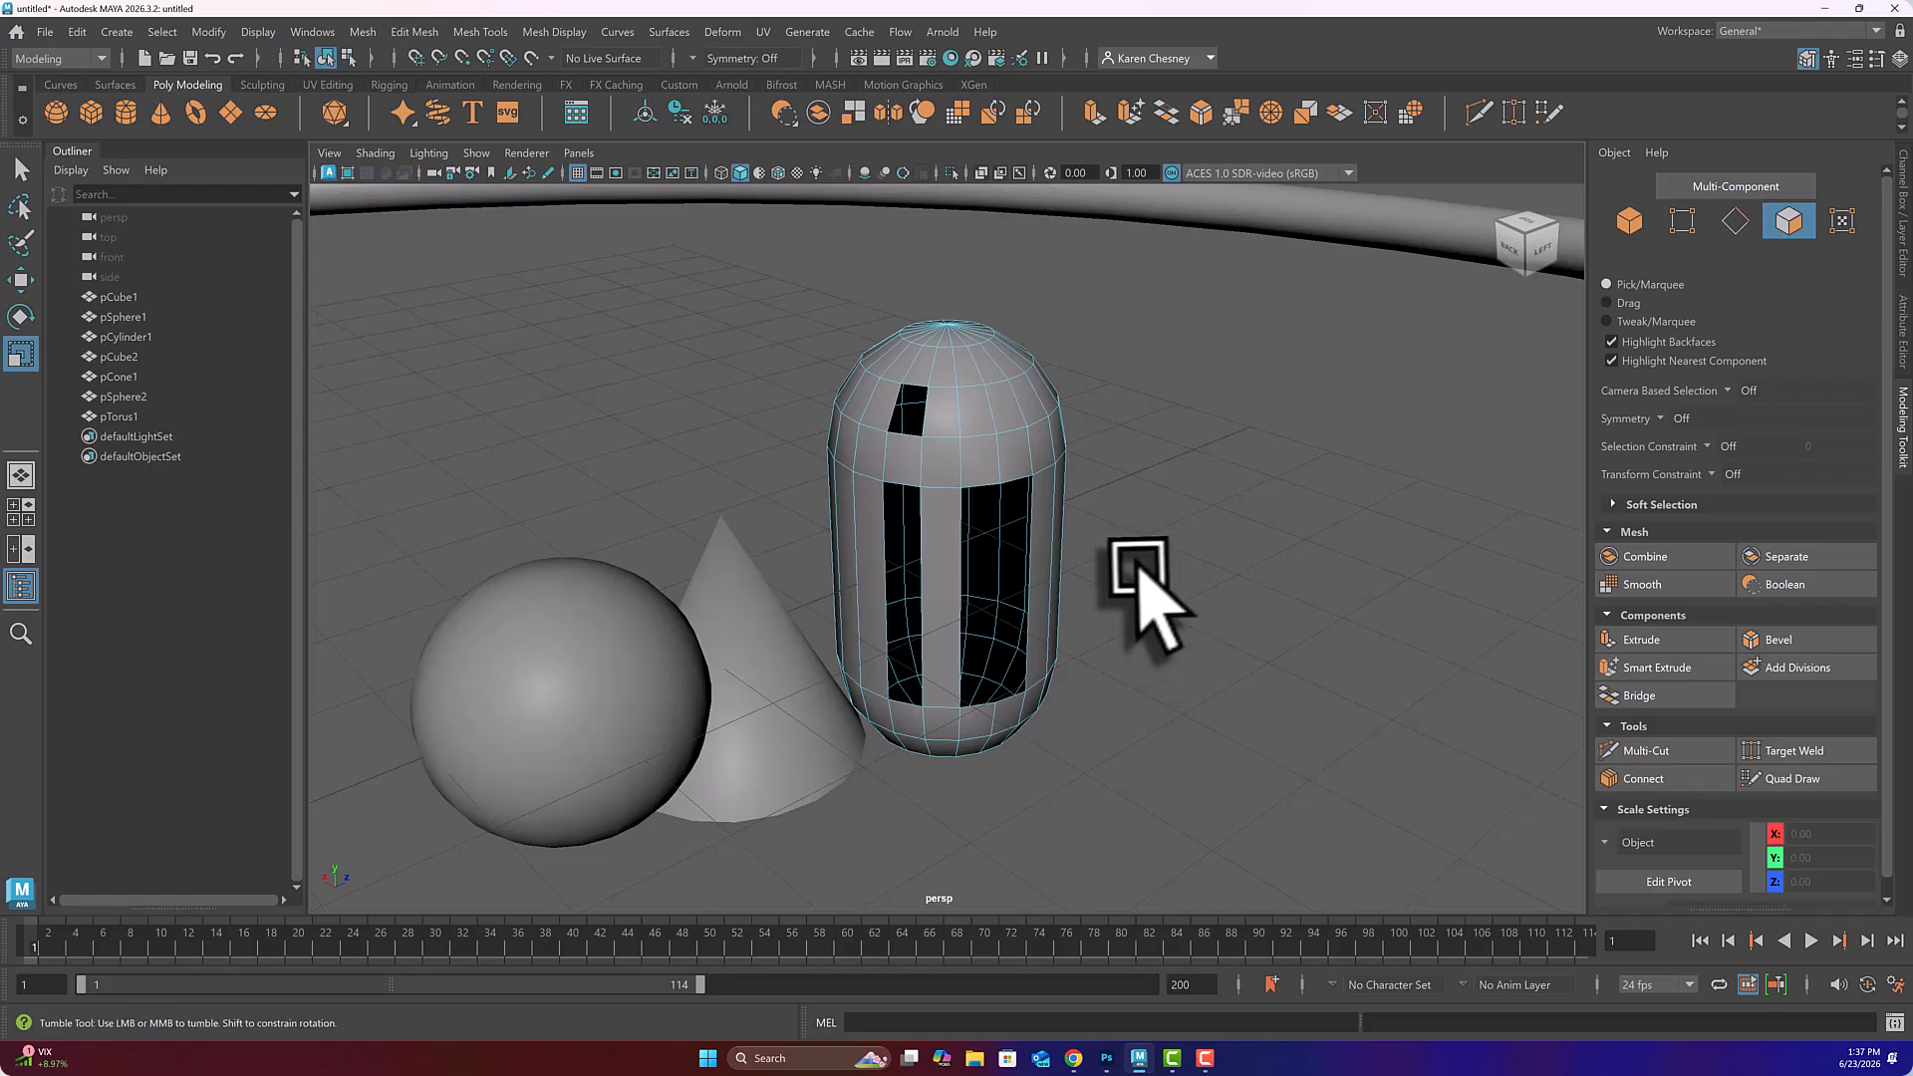
- Delete all faces of the cylinder's rounded top cap and return to object mode
{"action": "left_click_drag", "start_coordinate": [1139, 570], "coordinate": [917, 547], "text": "alt"}
{"action": "left_click_drag", "start_coordinate": [762, 266], "coordinate": [1080, 395]}
{"action": "left_click_drag", "start_coordinate": [918, 555], "coordinate": [964, 582], "text": "alt"}
{"action": "key", "text": "Delete"}
{"action": "key", "text": "F8"}
- Delete the faces on the side of the sphere facing away from the cone, leaving only a partial shell
{"action": "left_click", "coordinate": [640, 396]}
{"action": "left_click_drag", "start_coordinate": [640, 396], "coordinate": [717, 406], "text": "alt"}
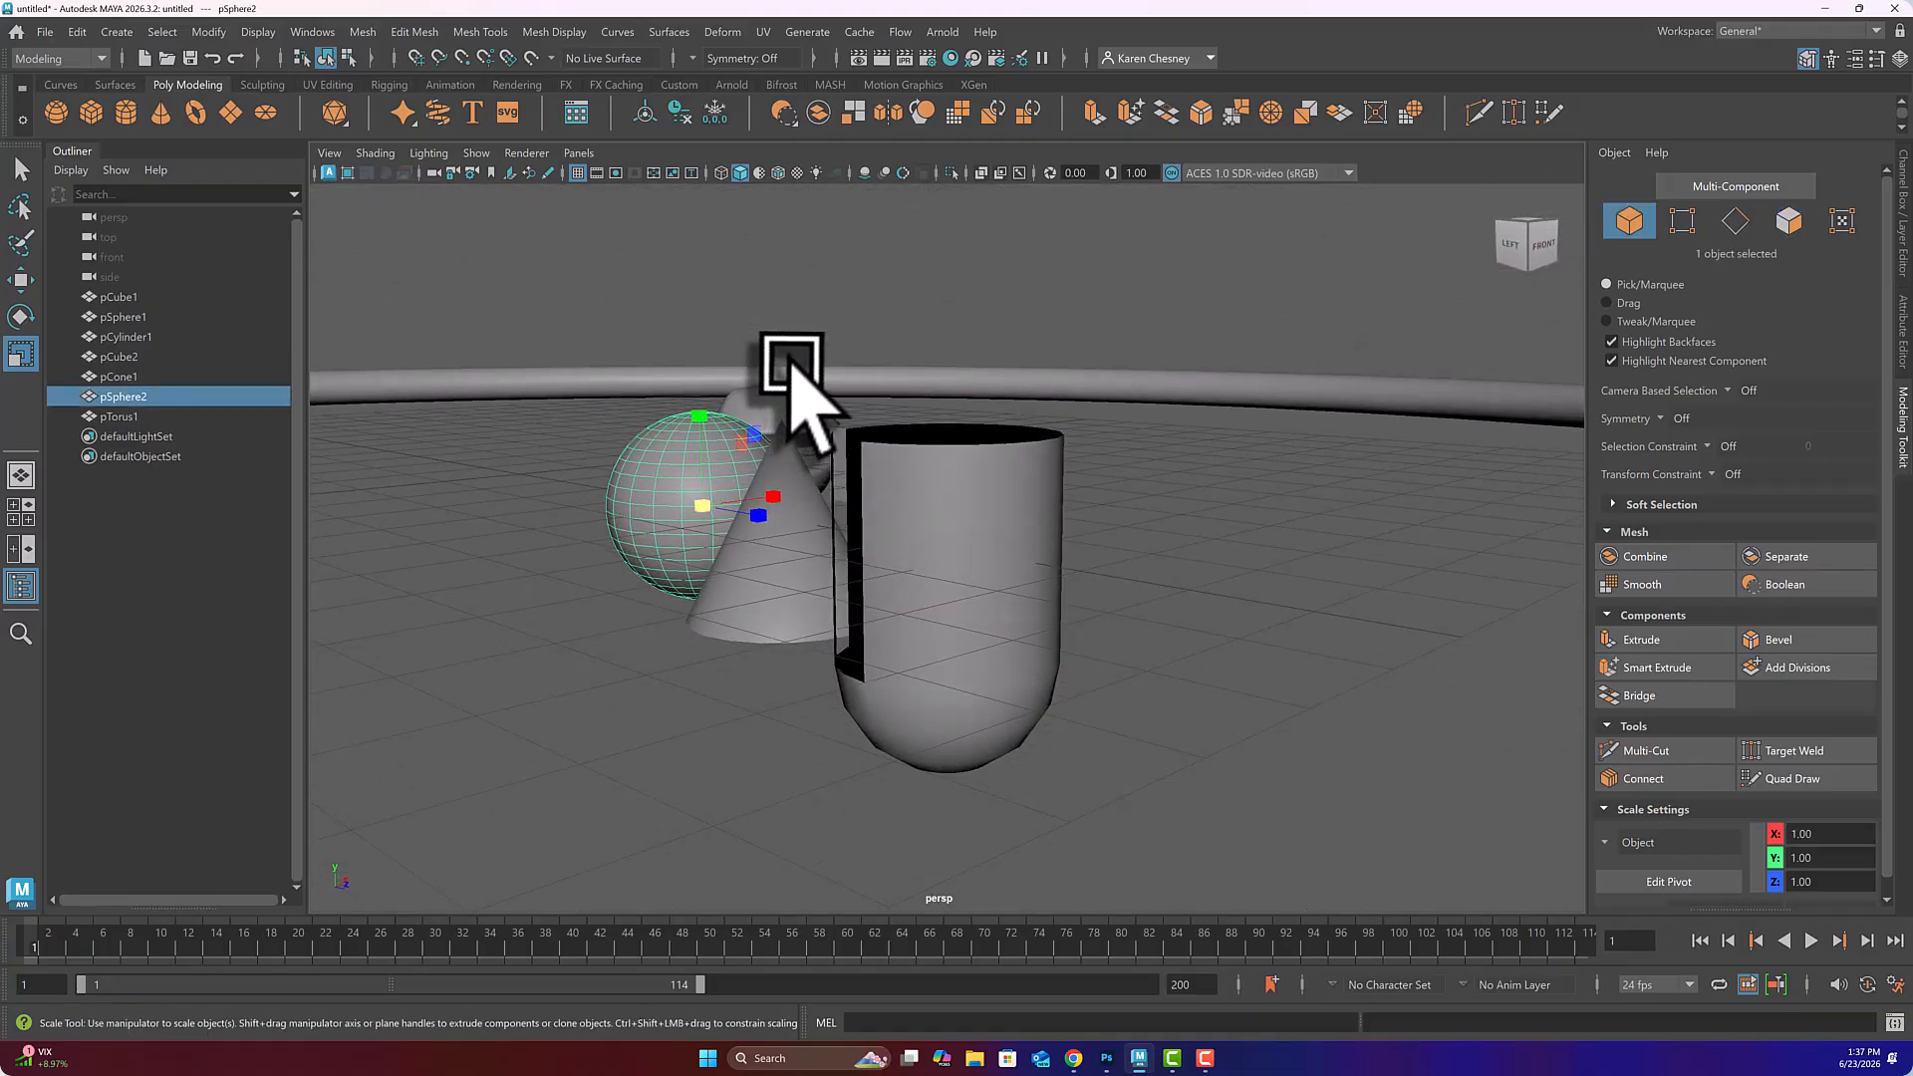
{"action": "left_click_drag", "start_coordinate": [529, 395], "coordinate": [691, 660]}
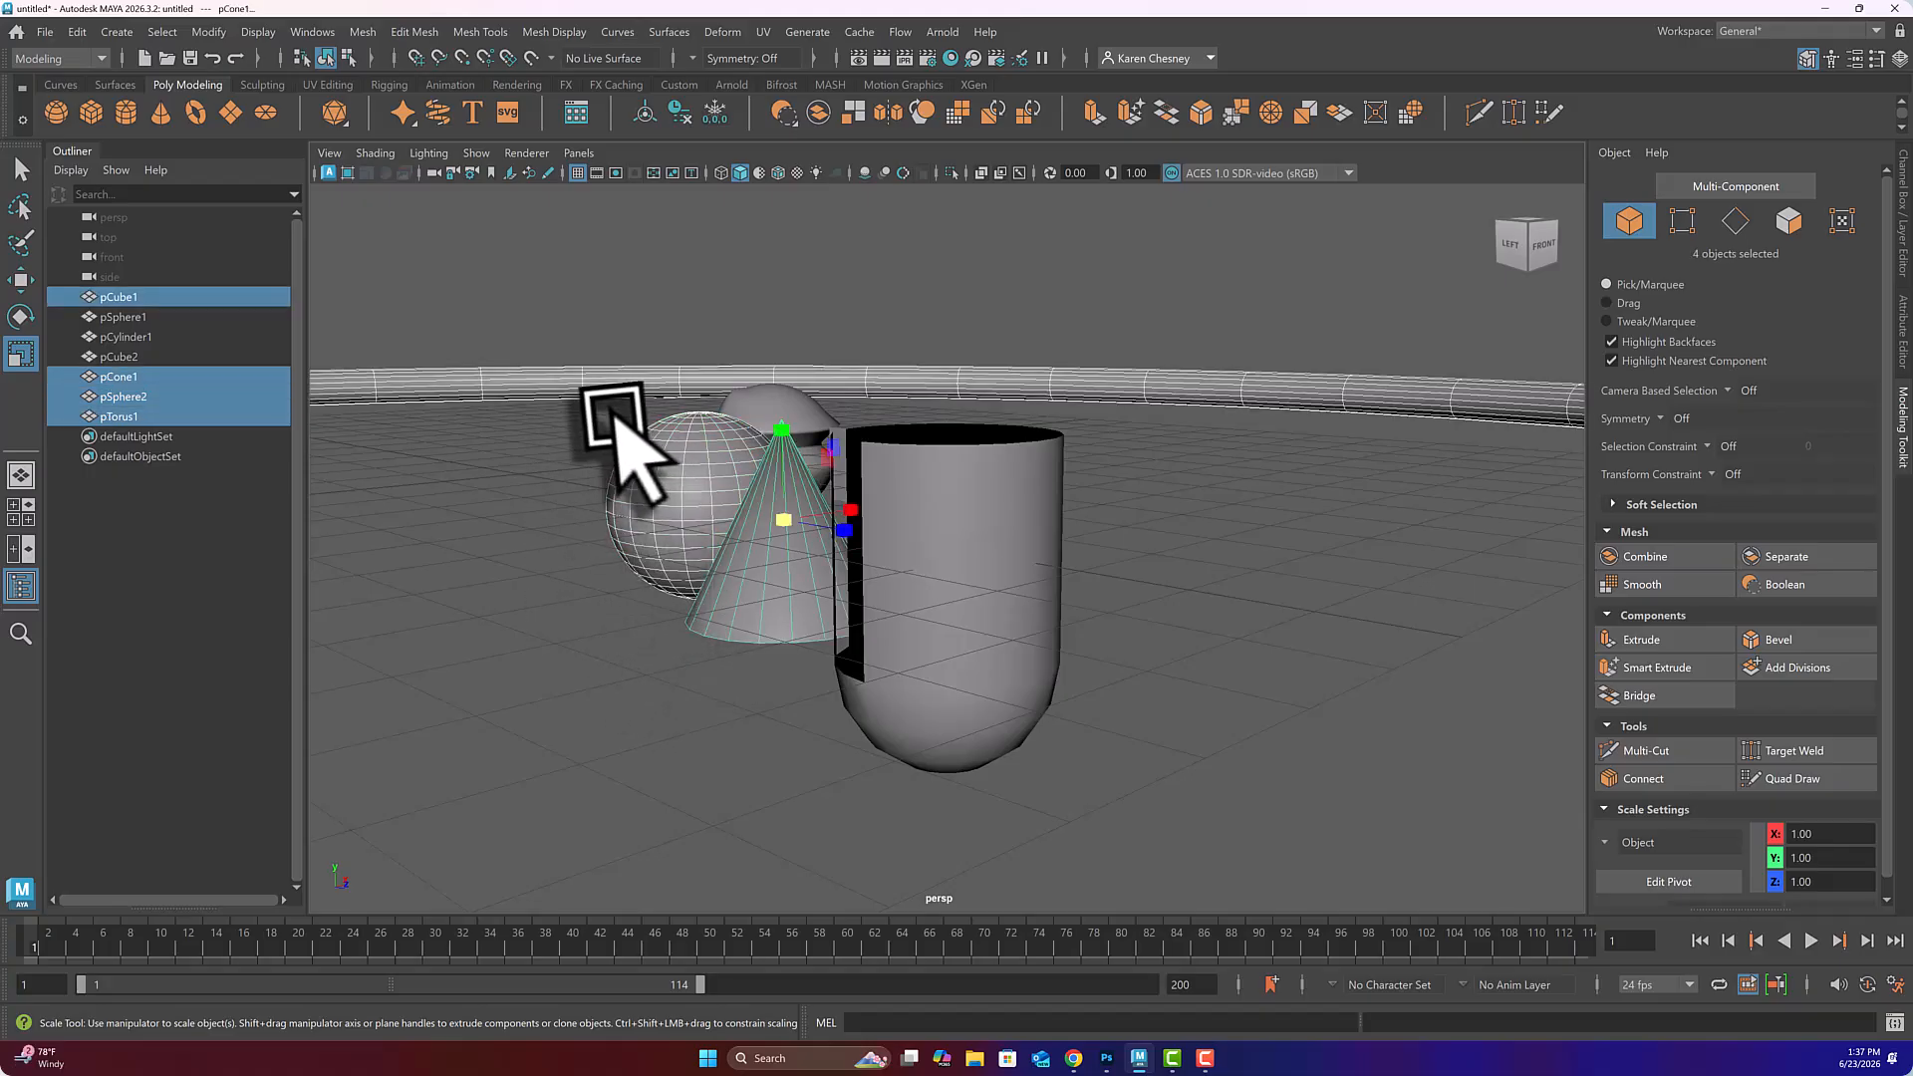
{"action": "right_click", "coordinate": [643, 485]}
{"action": "left_click", "coordinate": [647, 544]}
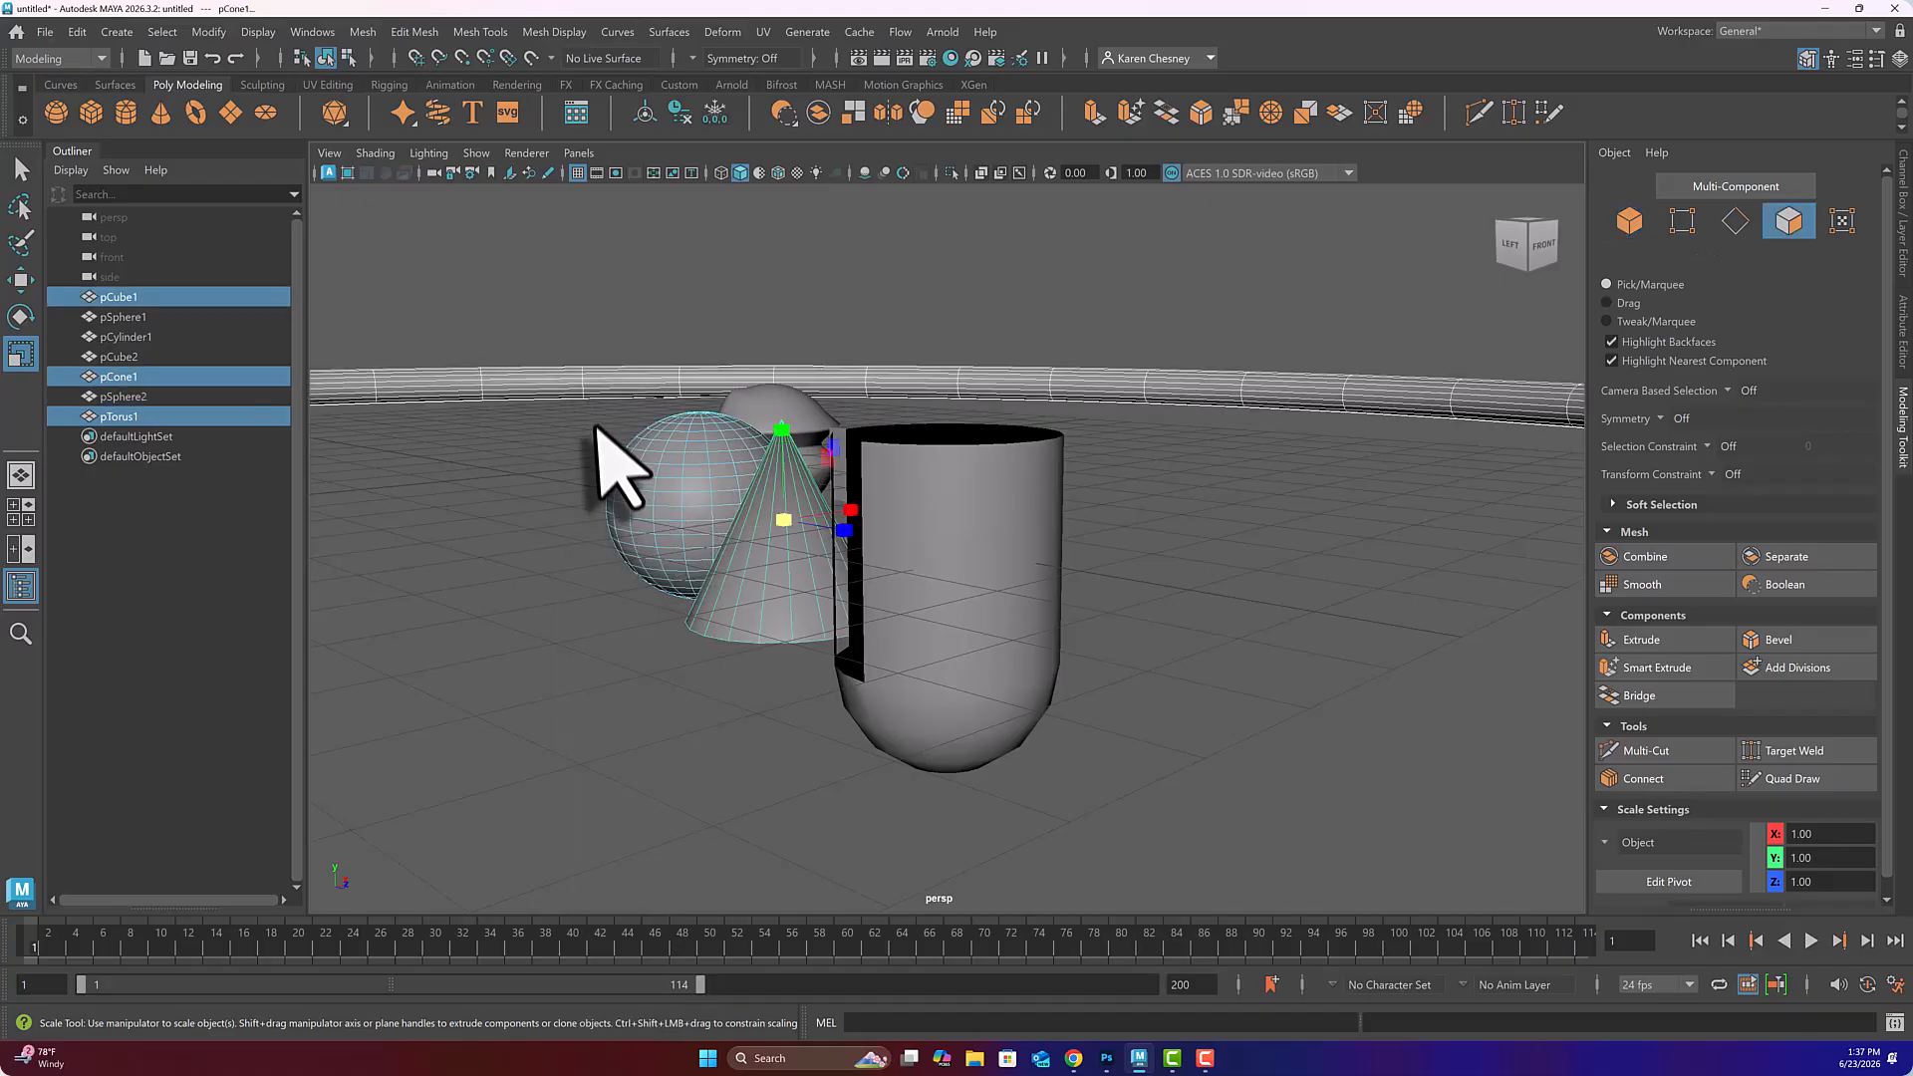
{"action": "left_click_drag", "start_coordinate": [598, 404], "coordinate": [695, 613]}
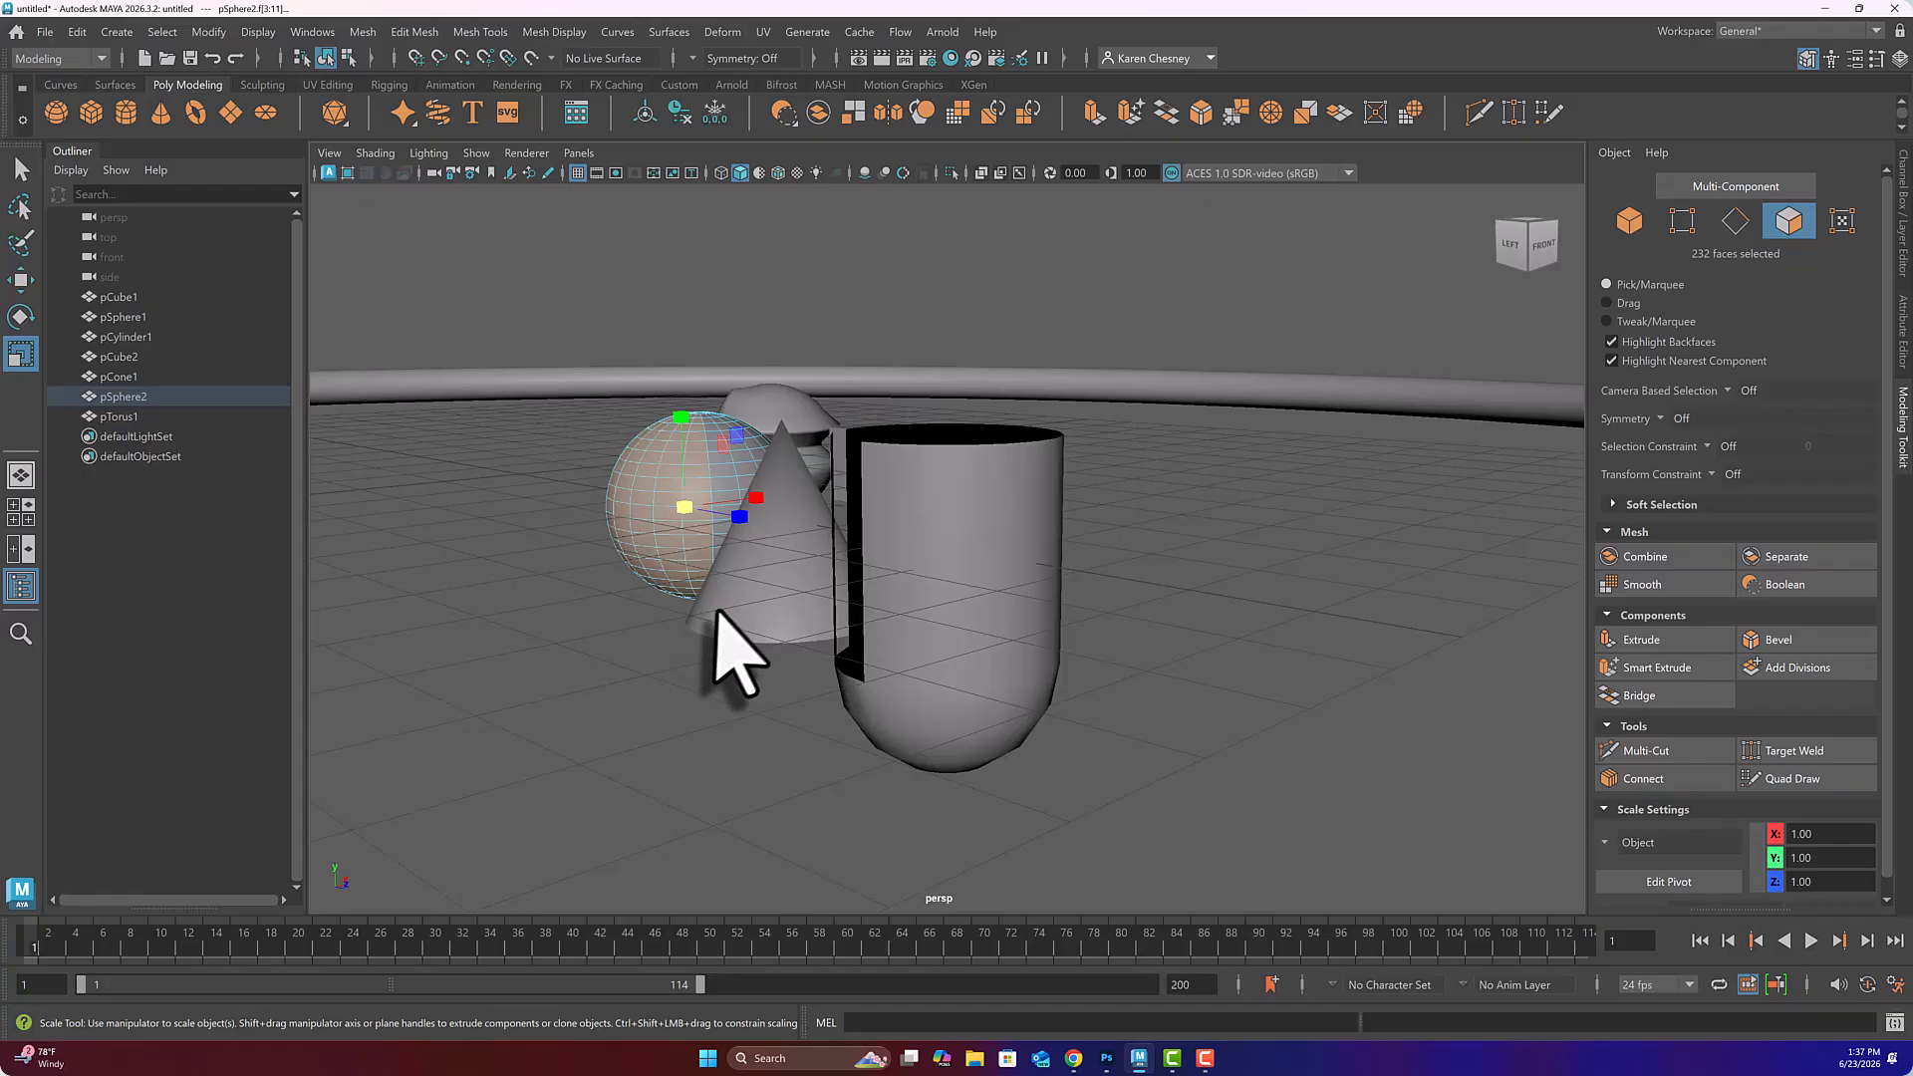
{"action": "key", "text": "Delete"}
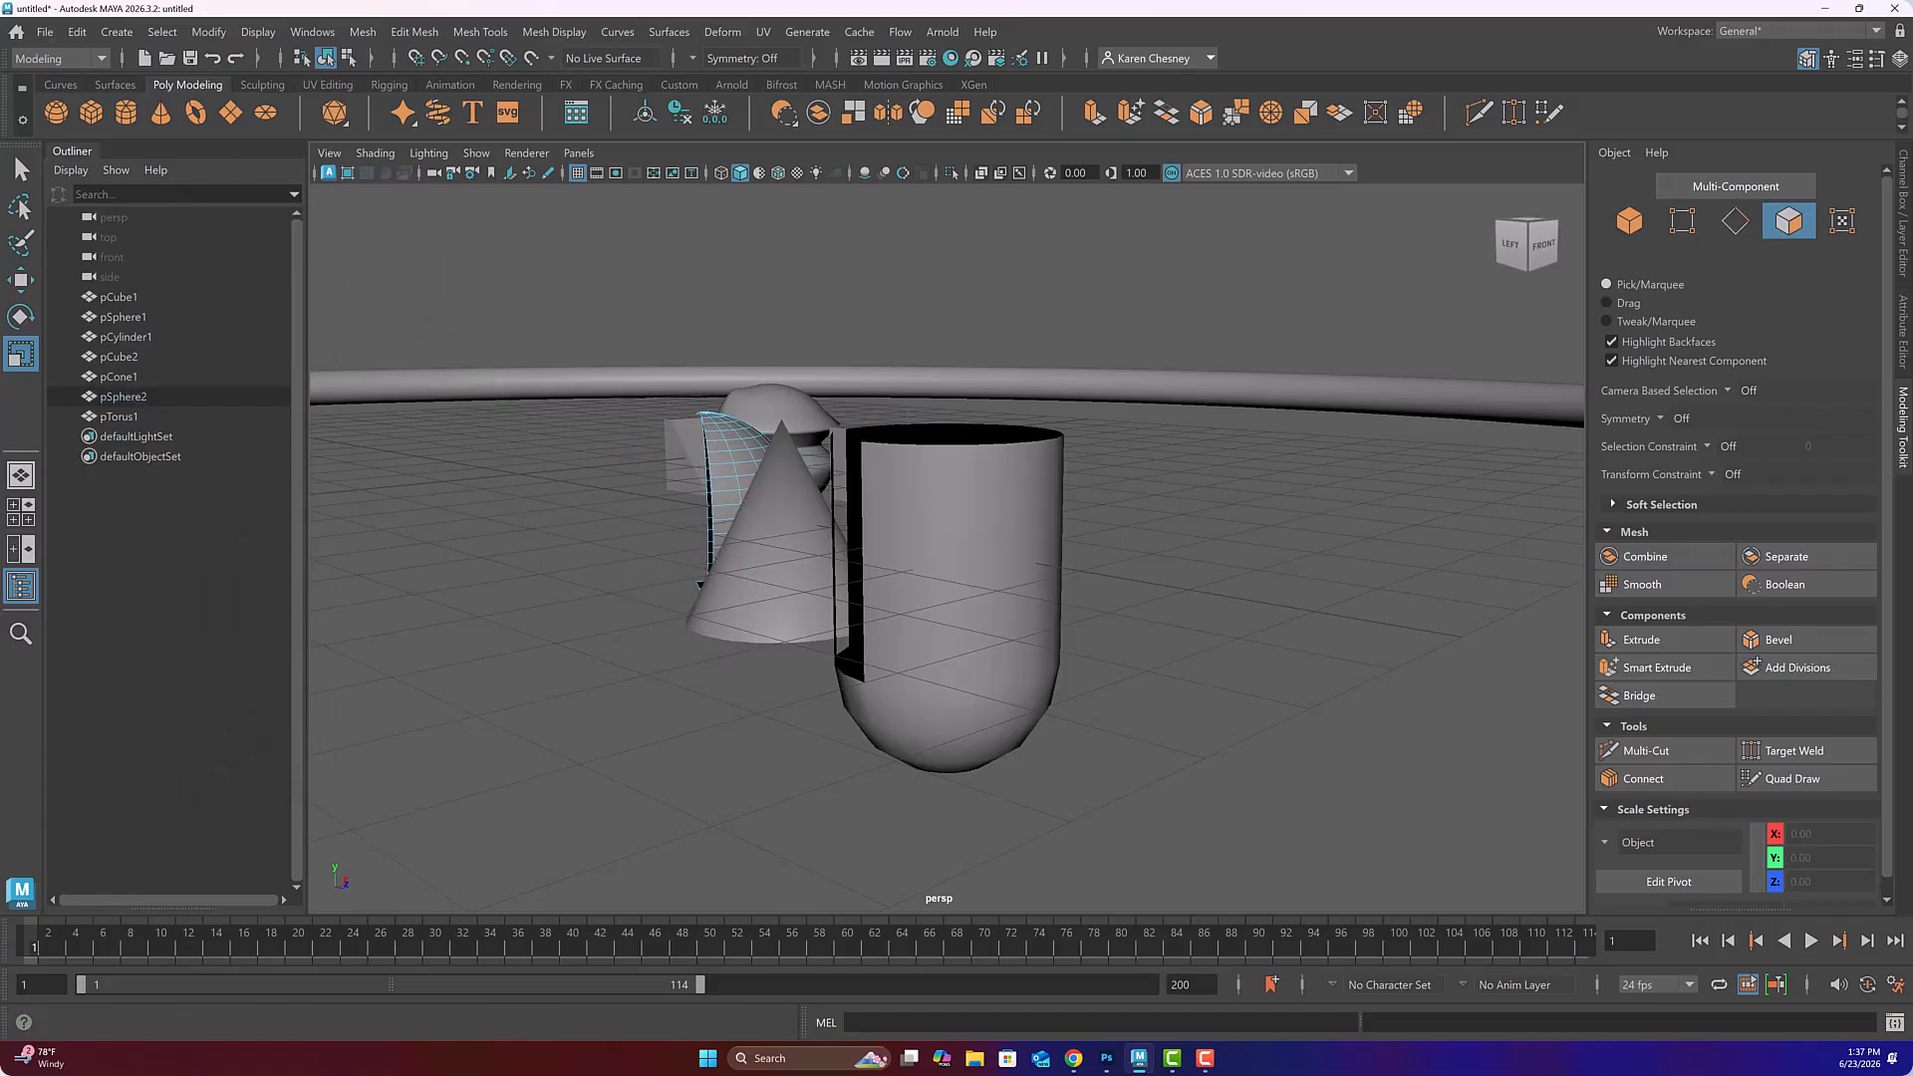